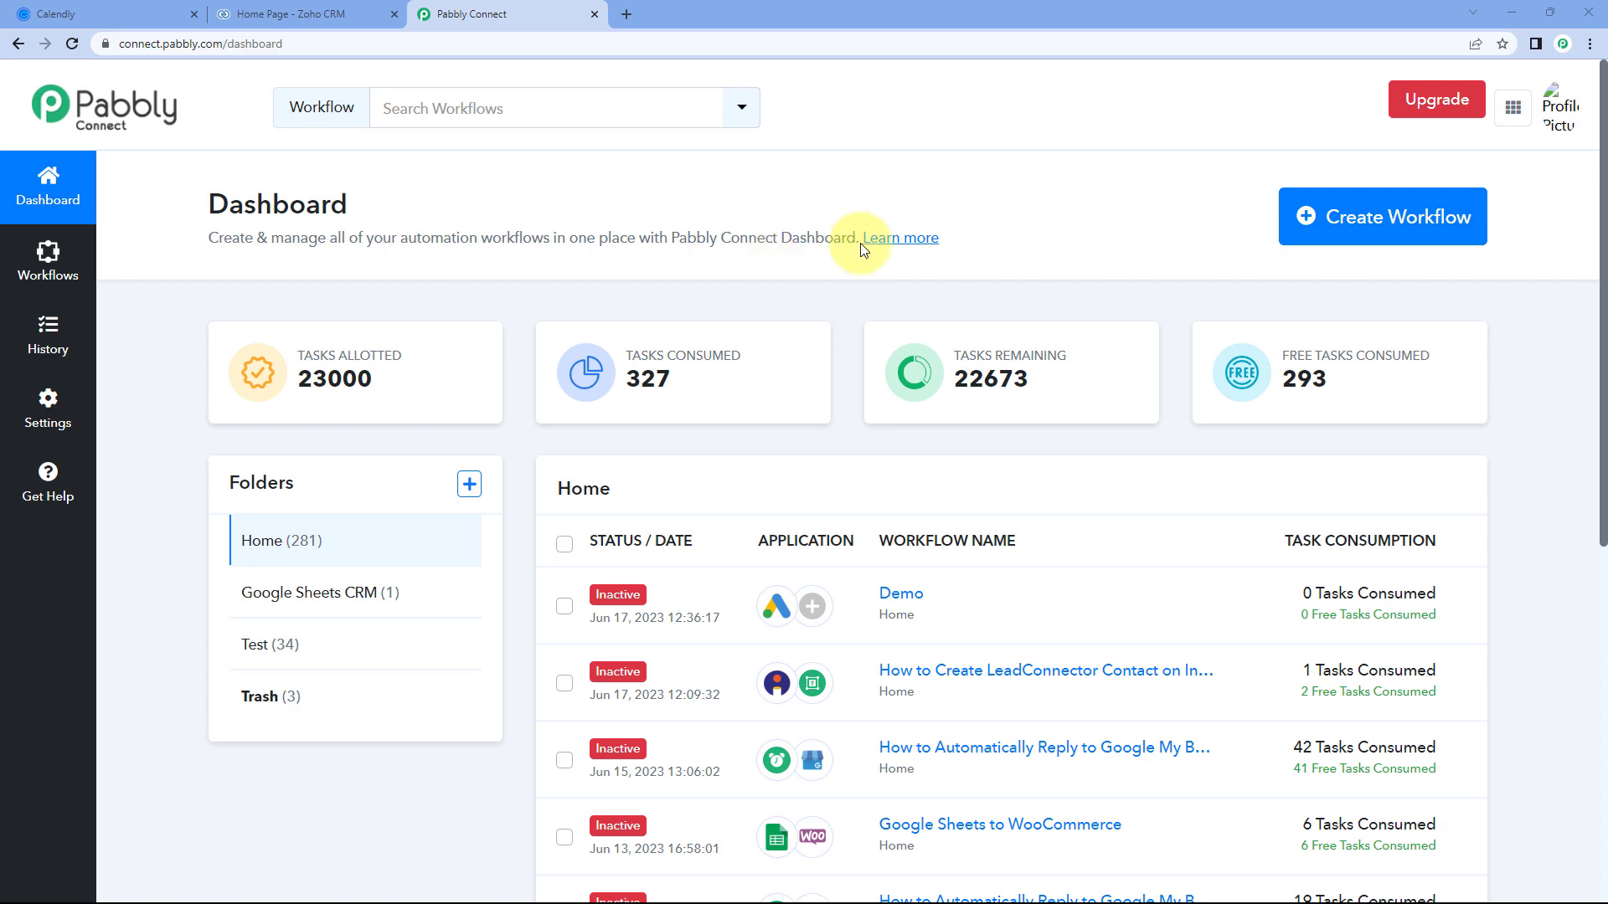
Create a new workflow named 'Calendly to Zoho CRM'.
{"action": "left_click", "coordinate": [1433, 218]}
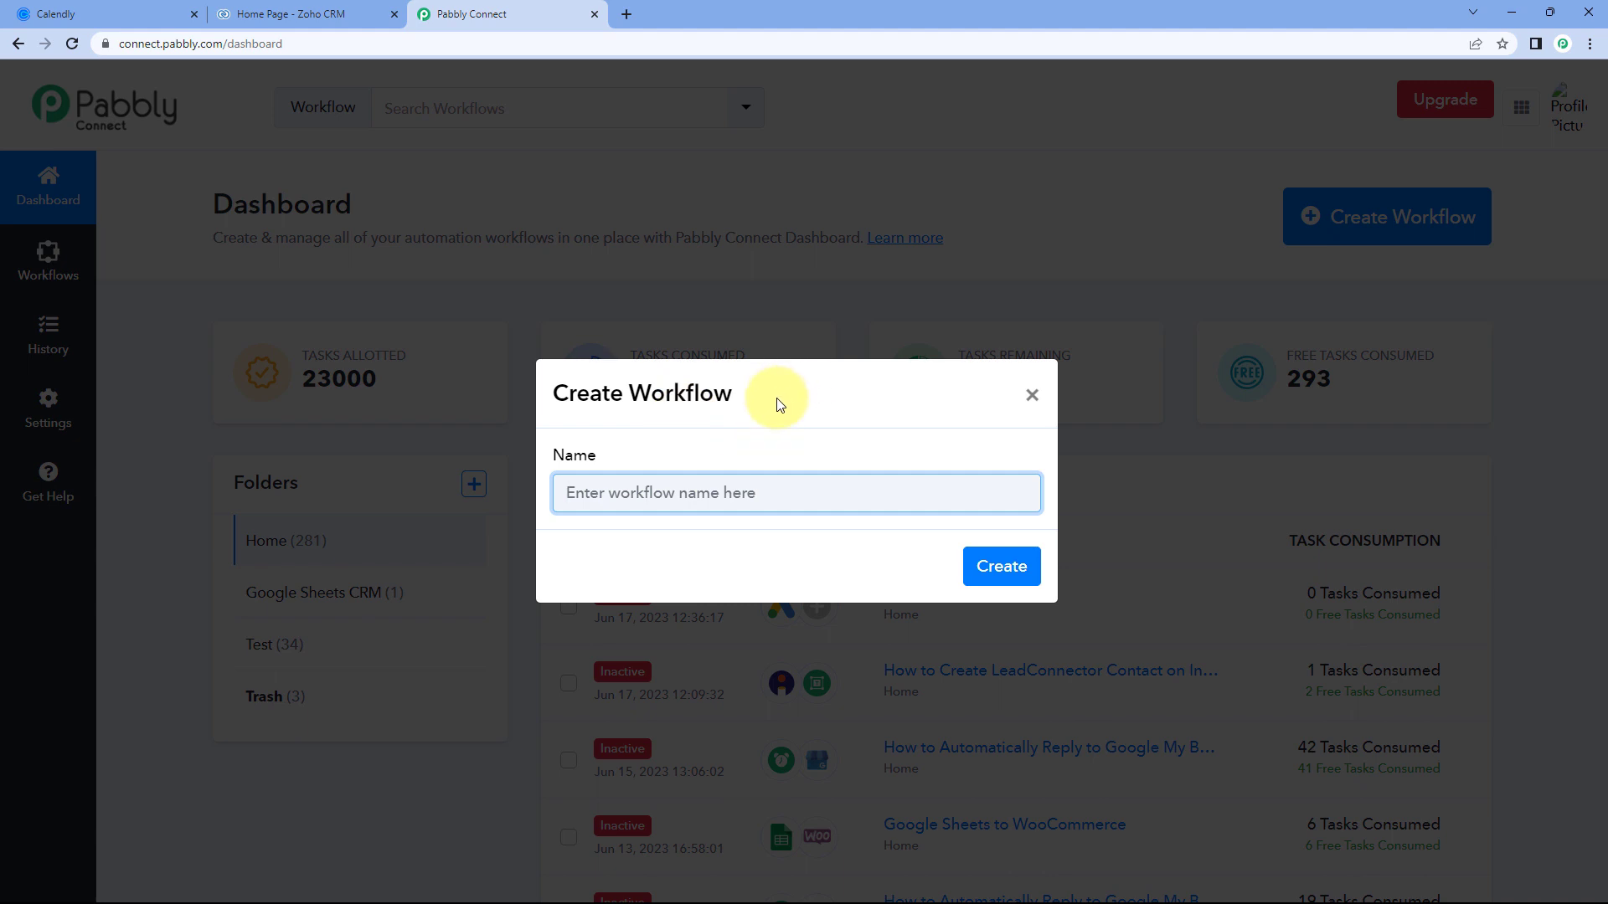
{"action": "type", "text": "Calendly to Zo"}
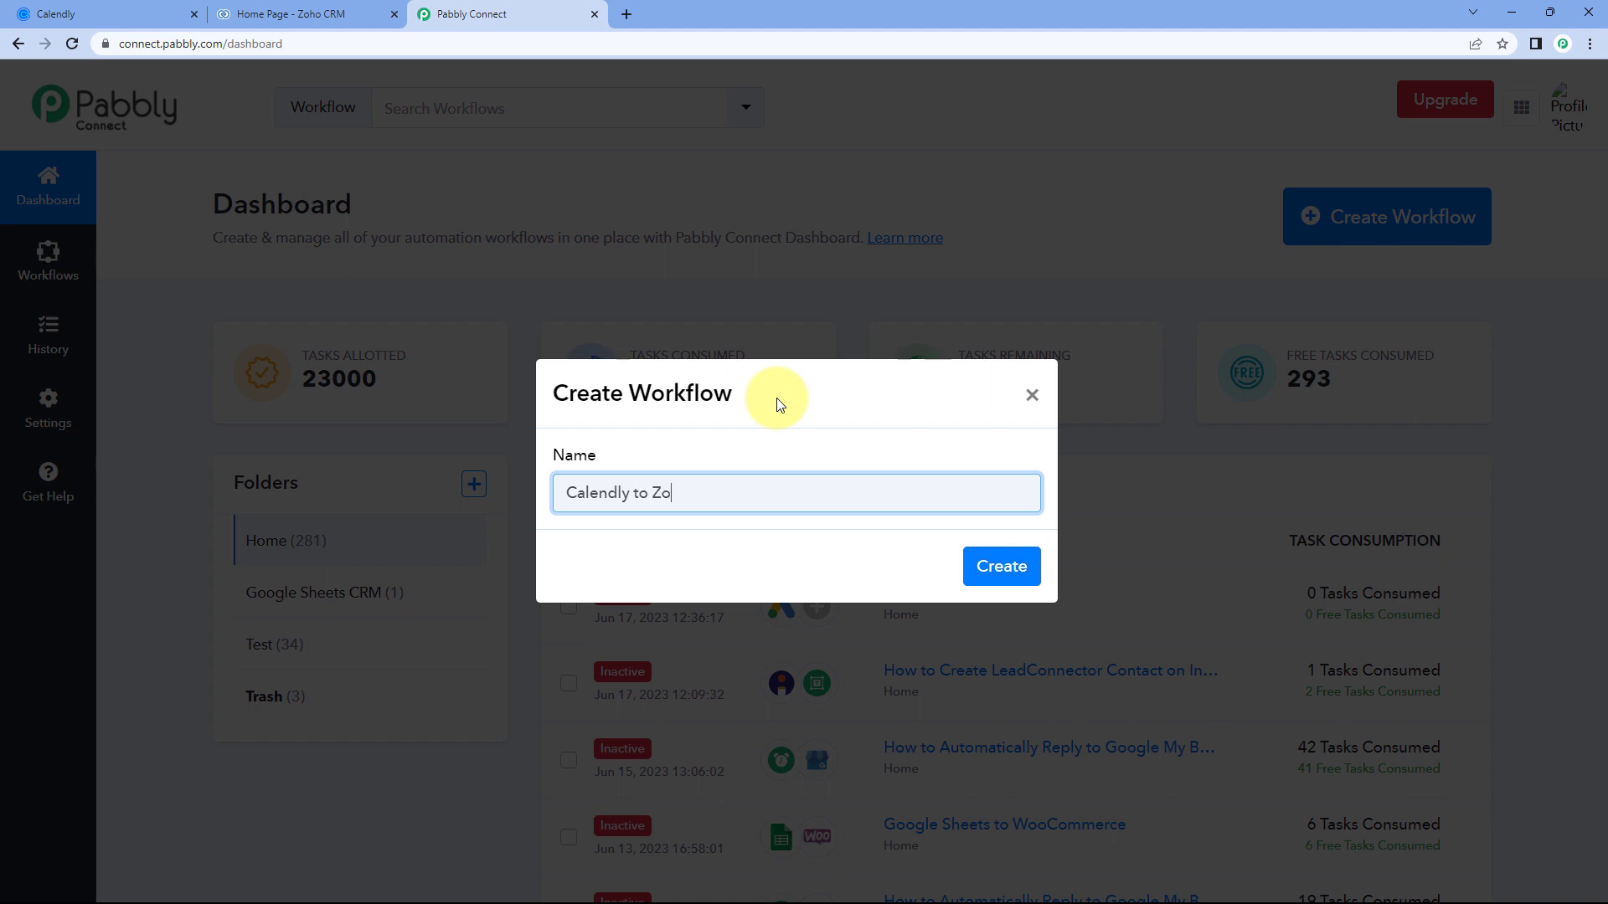
{"action": "type", "text": "ho CRM"}
{"action": "left_click", "coordinate": [996, 566]}
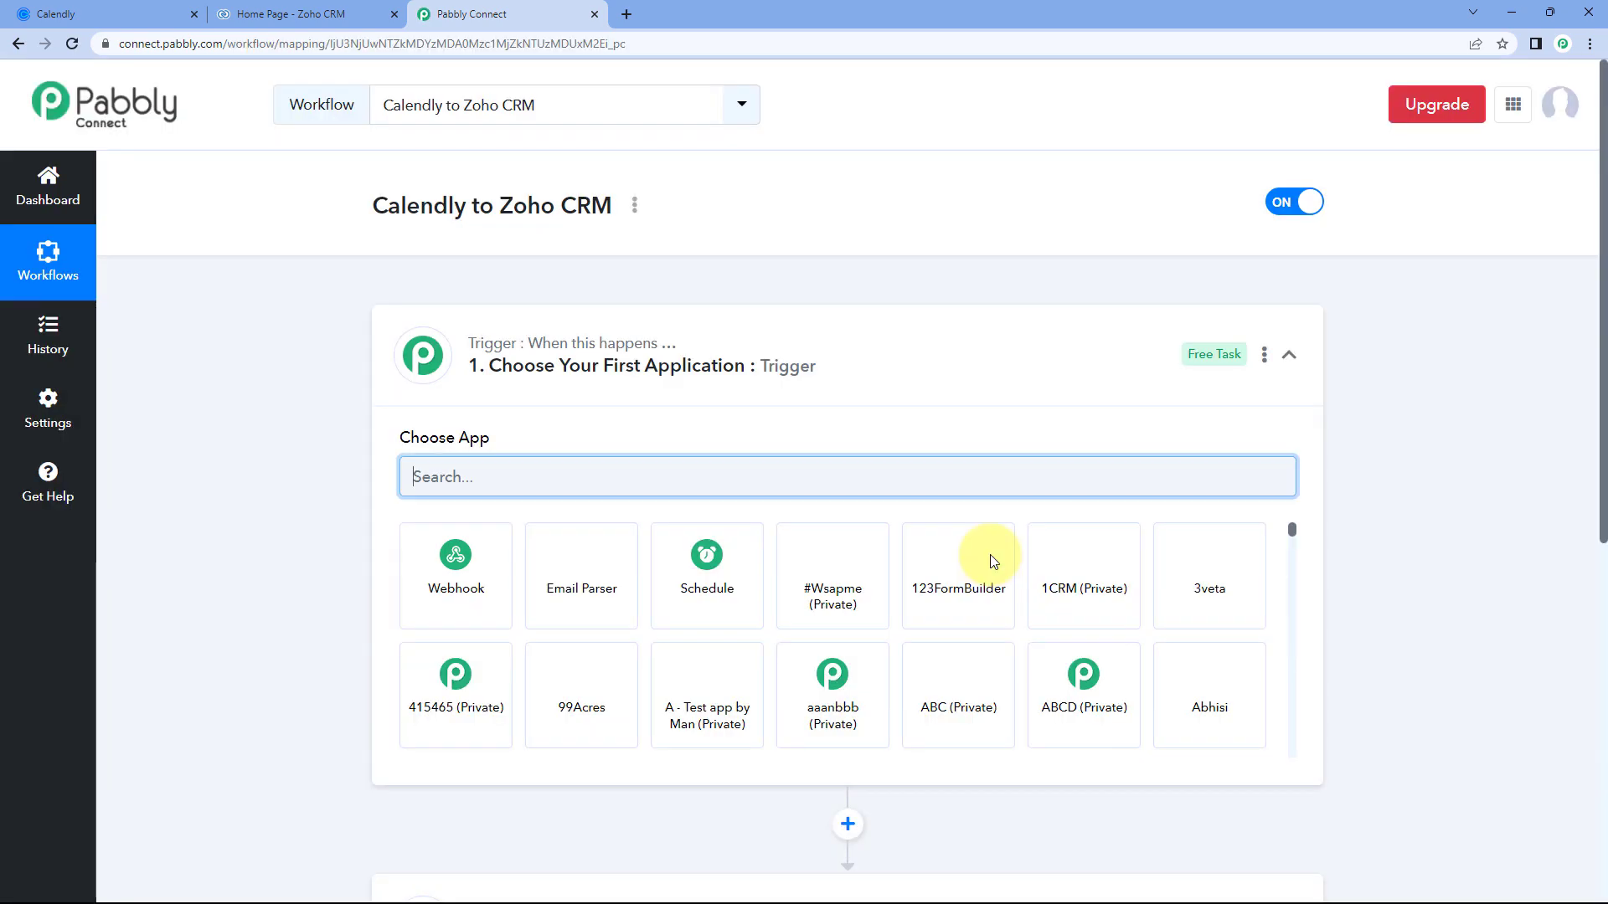
Collapse the empty trigger's app choices, then switch to the Calendly event types tab.
{"action": "left_click", "coordinate": [972, 348]}
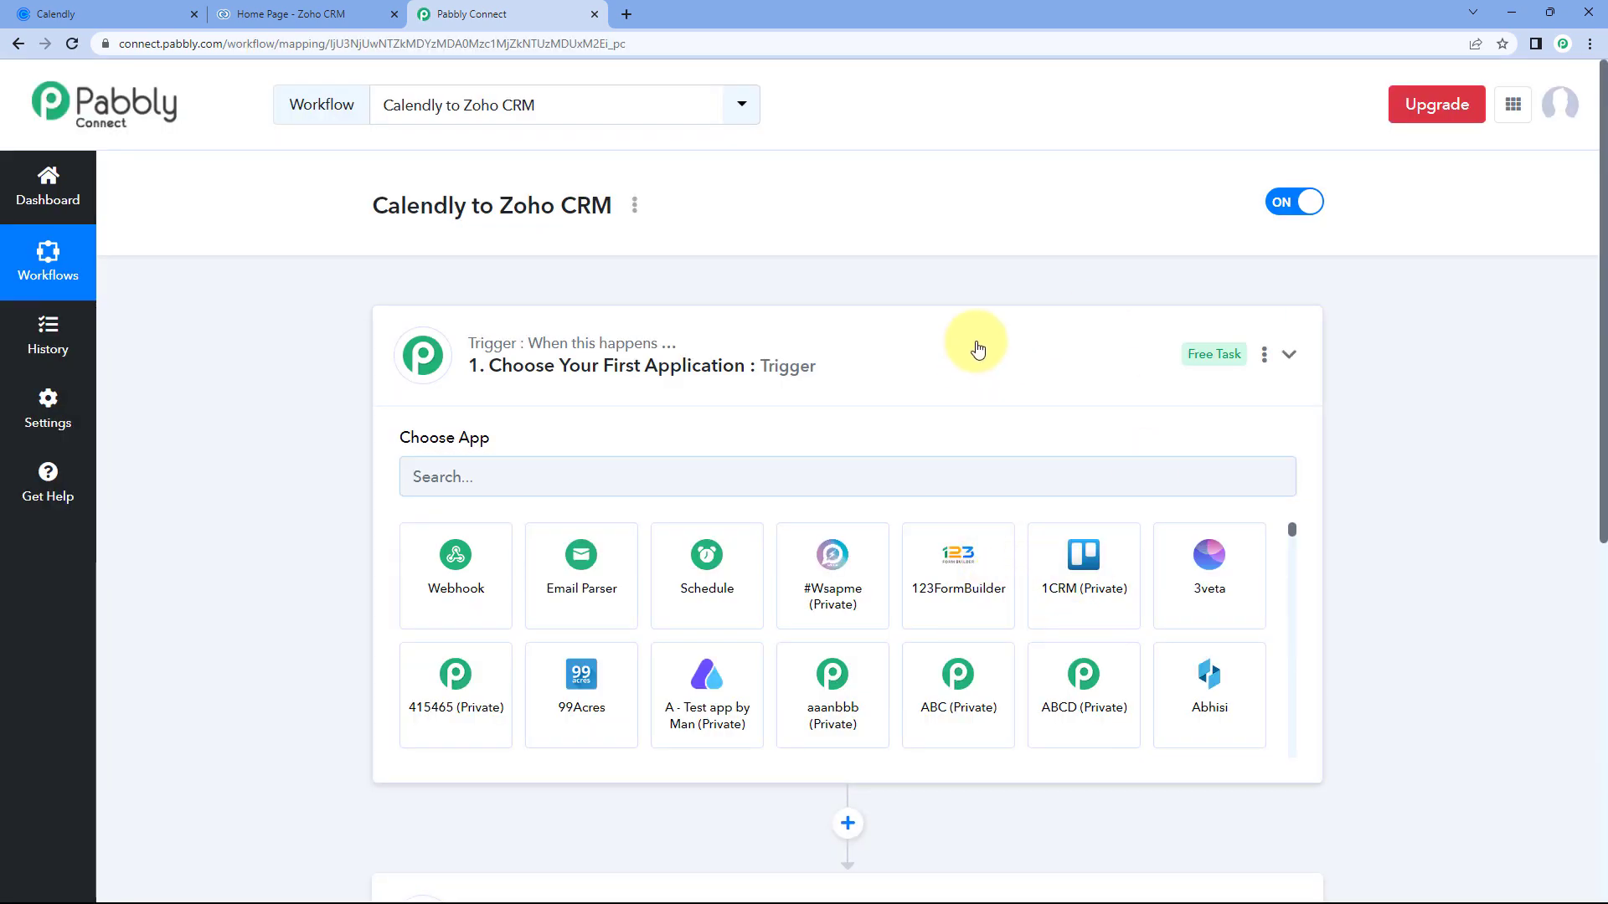
{"action": "scroll", "coordinate": [308, 357], "scroll_direction": "down", "scroll_amount": 1}
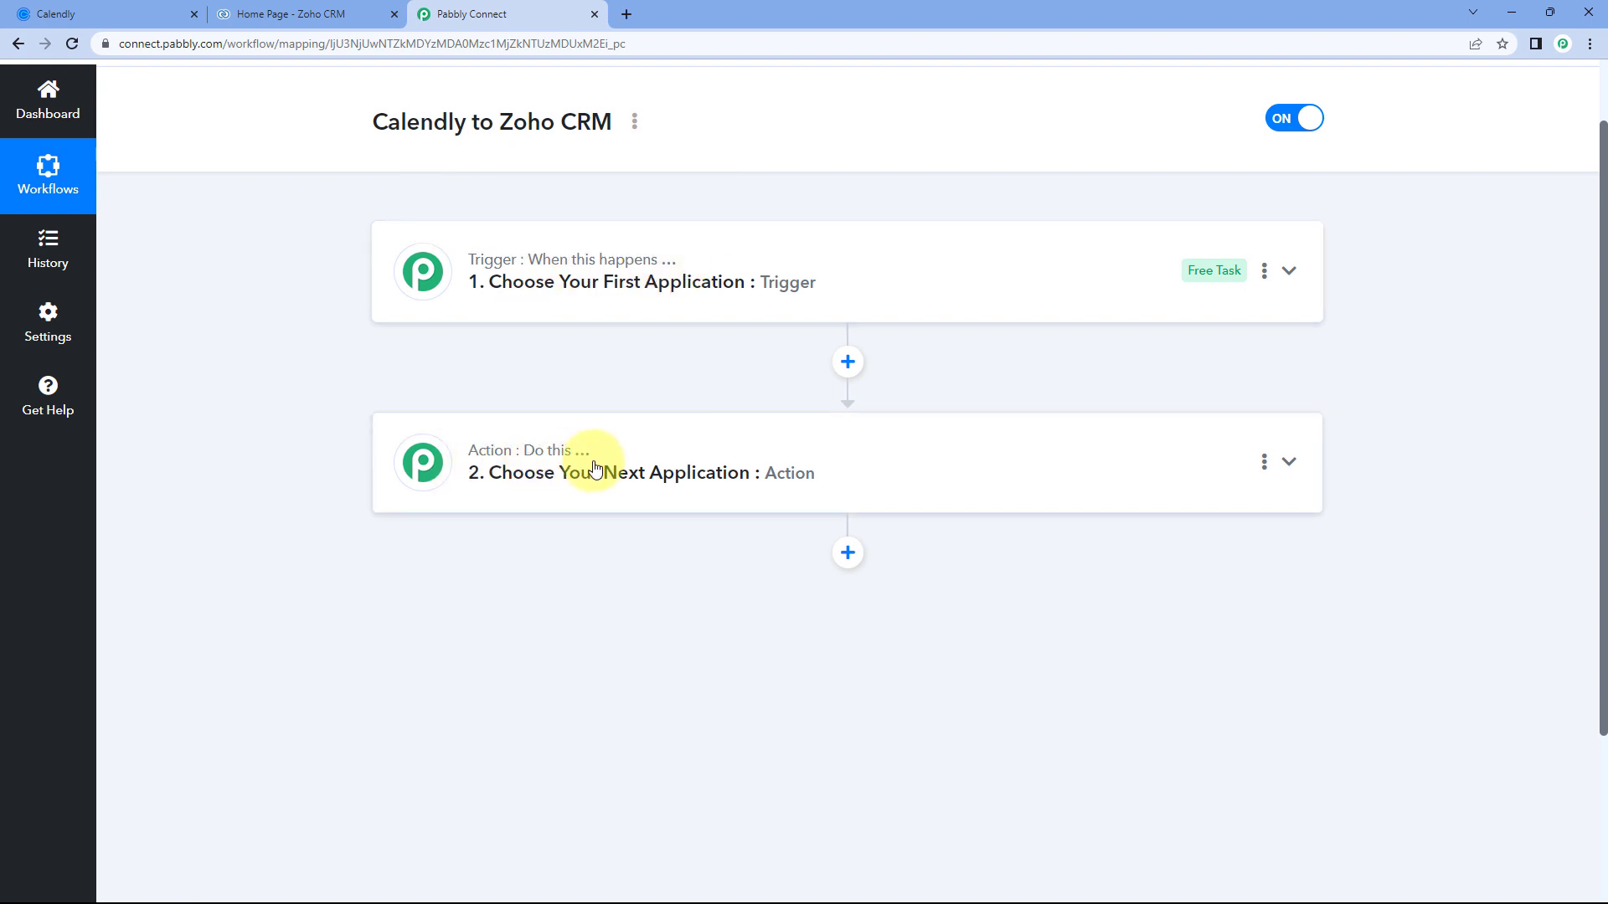
{"action": "left_click", "coordinate": [116, 13]}
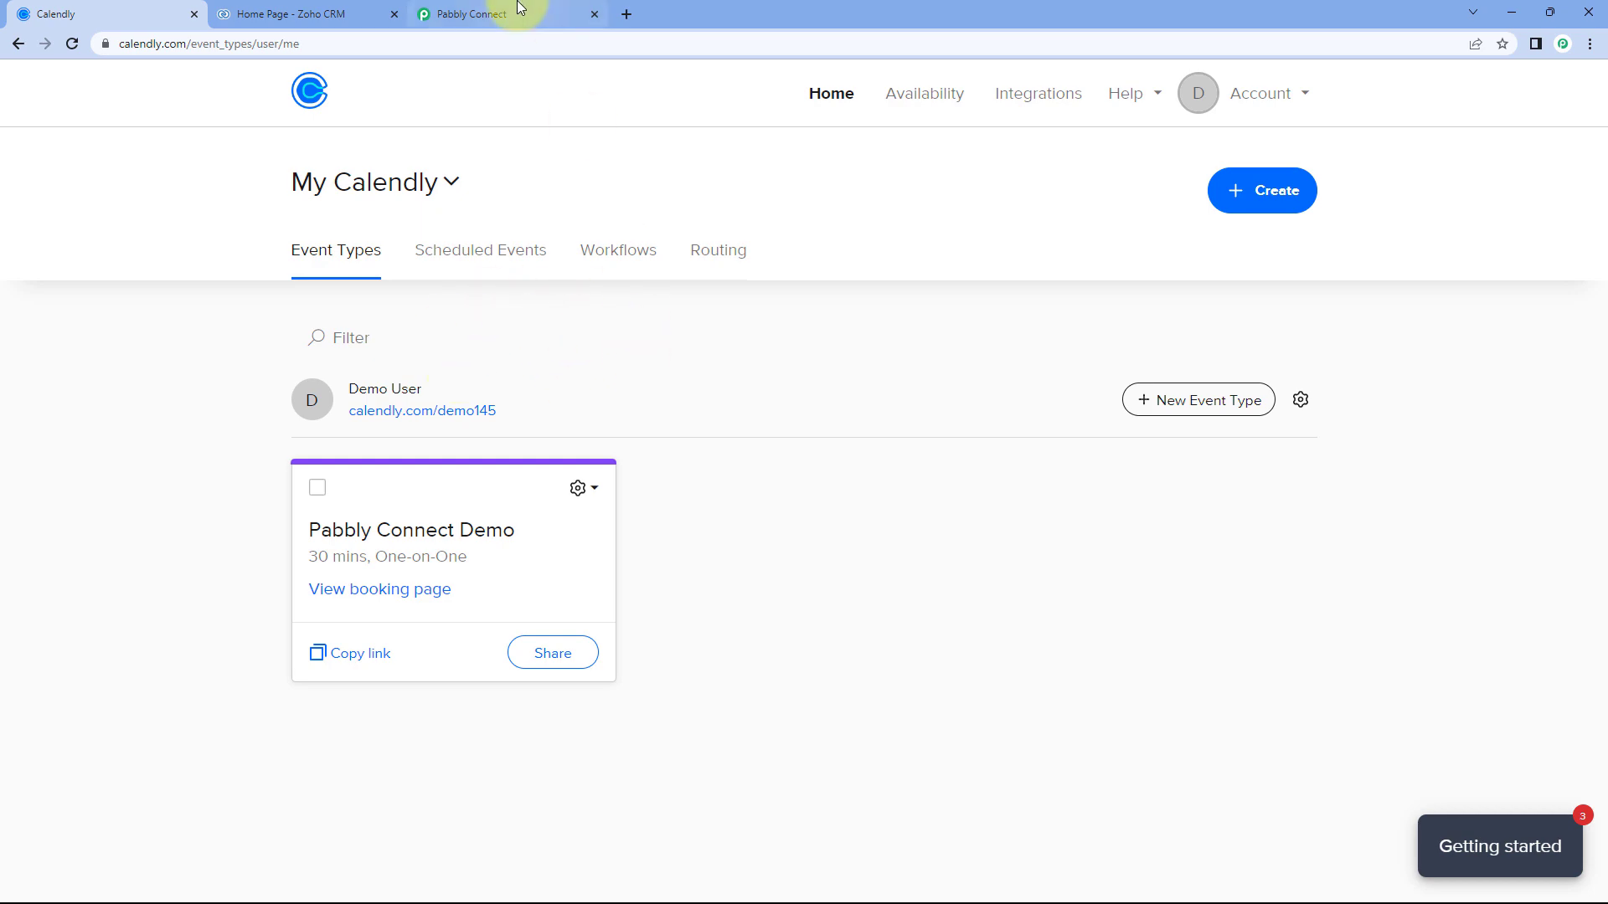
Compare the Calendly event types and Zoho CRM home with the workflow editor.
{"action": "left_click", "coordinate": [308, 12]}
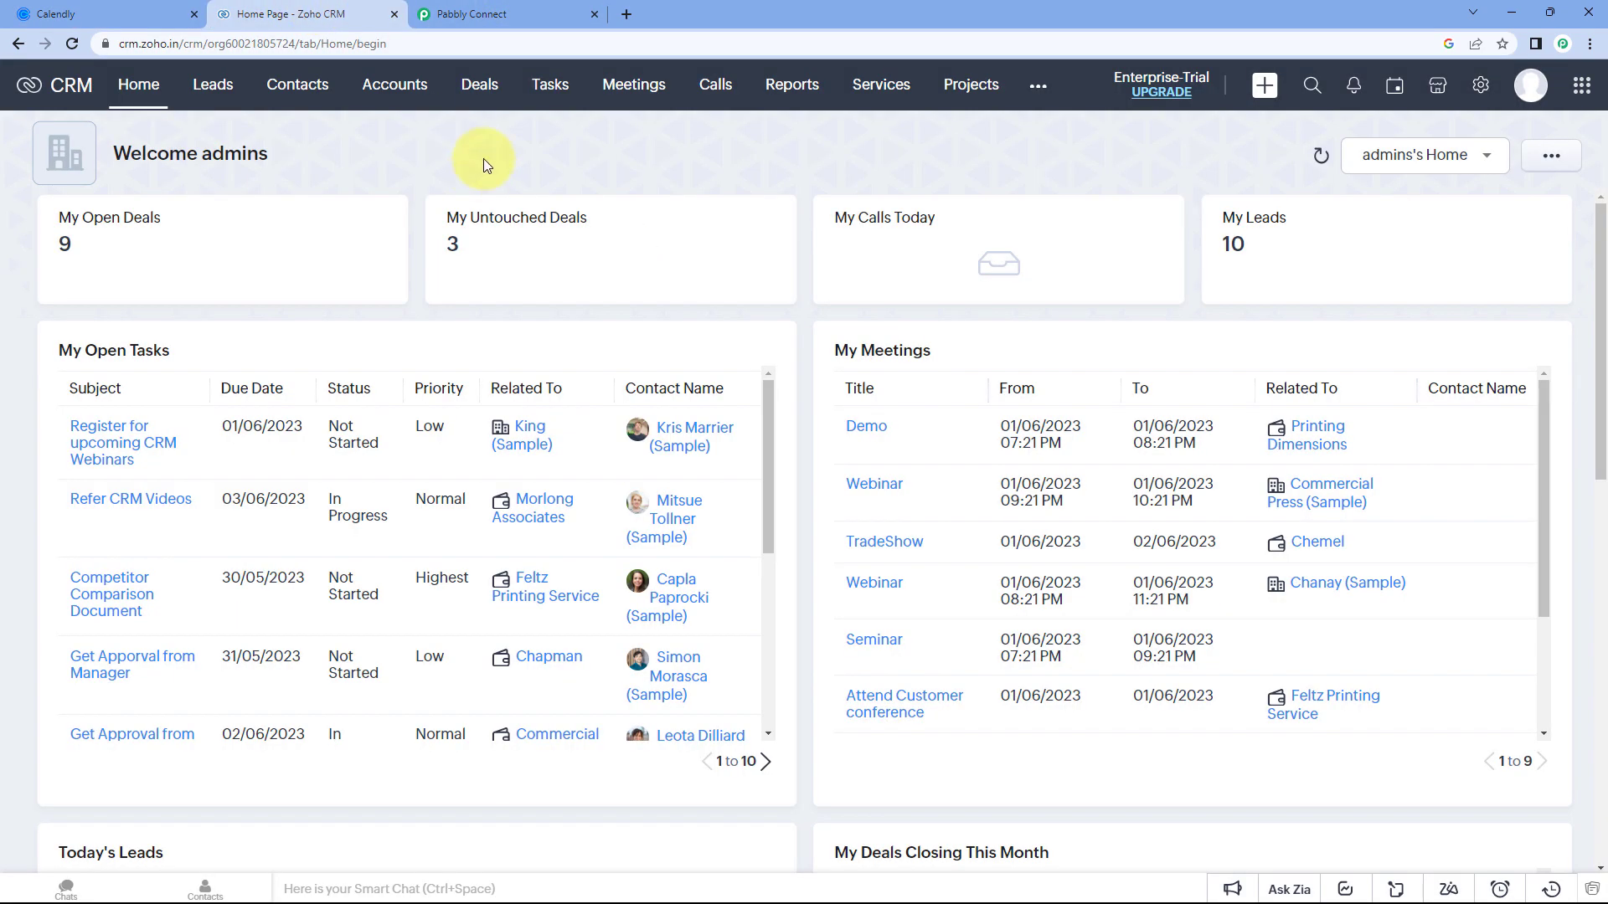
{"action": "left_click", "coordinate": [530, 14]}
{"action": "left_click", "coordinate": [147, 11]}
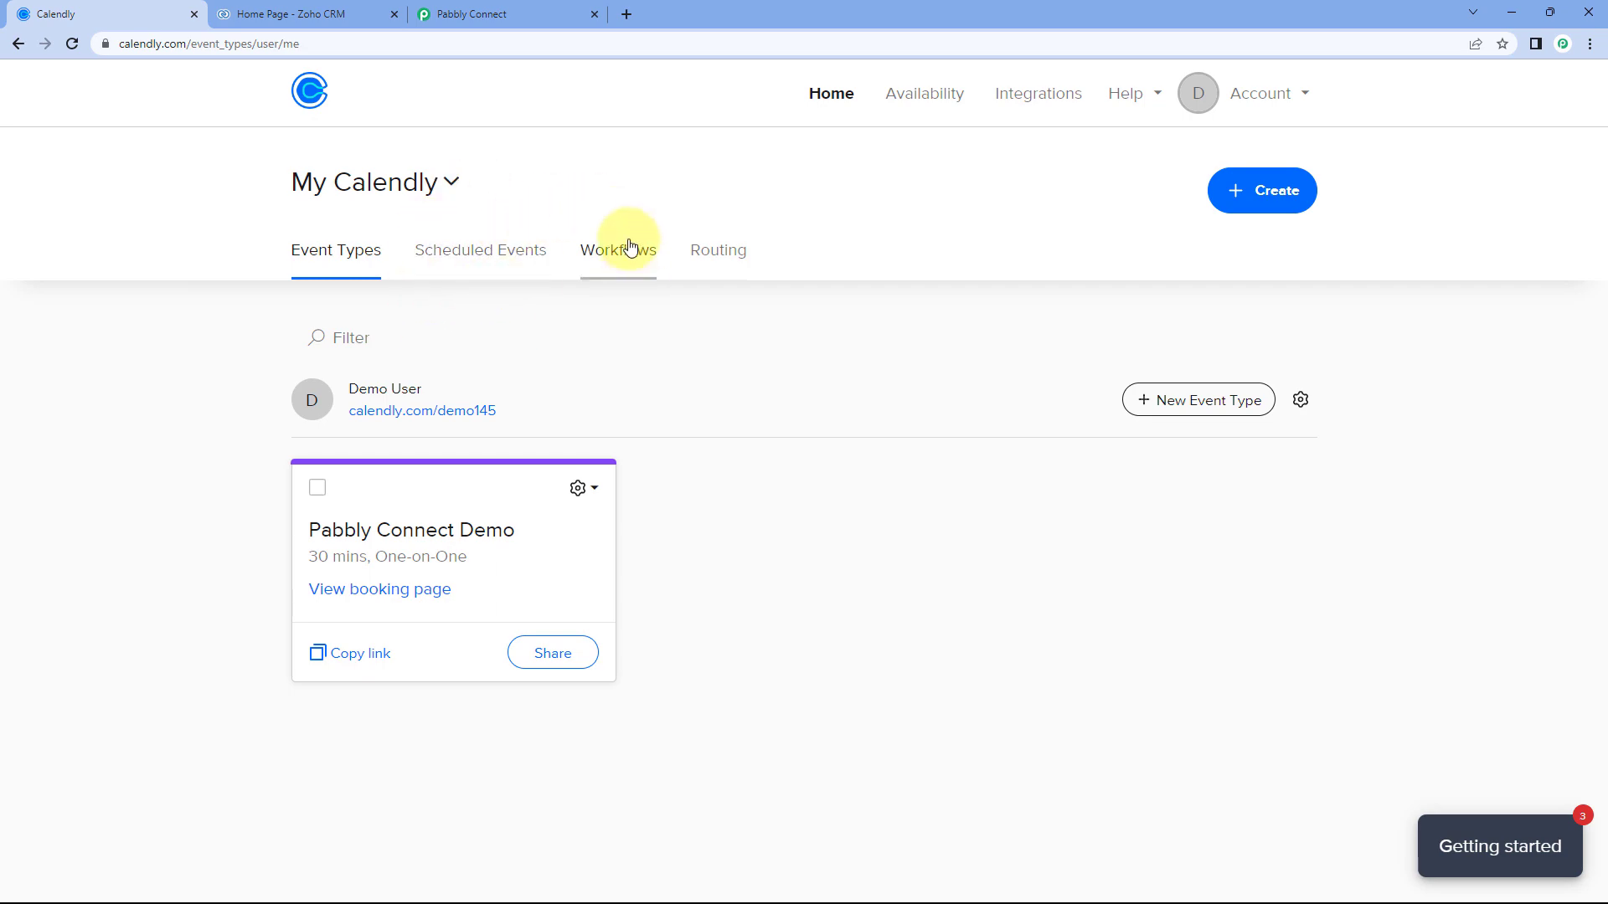
{"action": "left_click", "coordinate": [360, 14]}
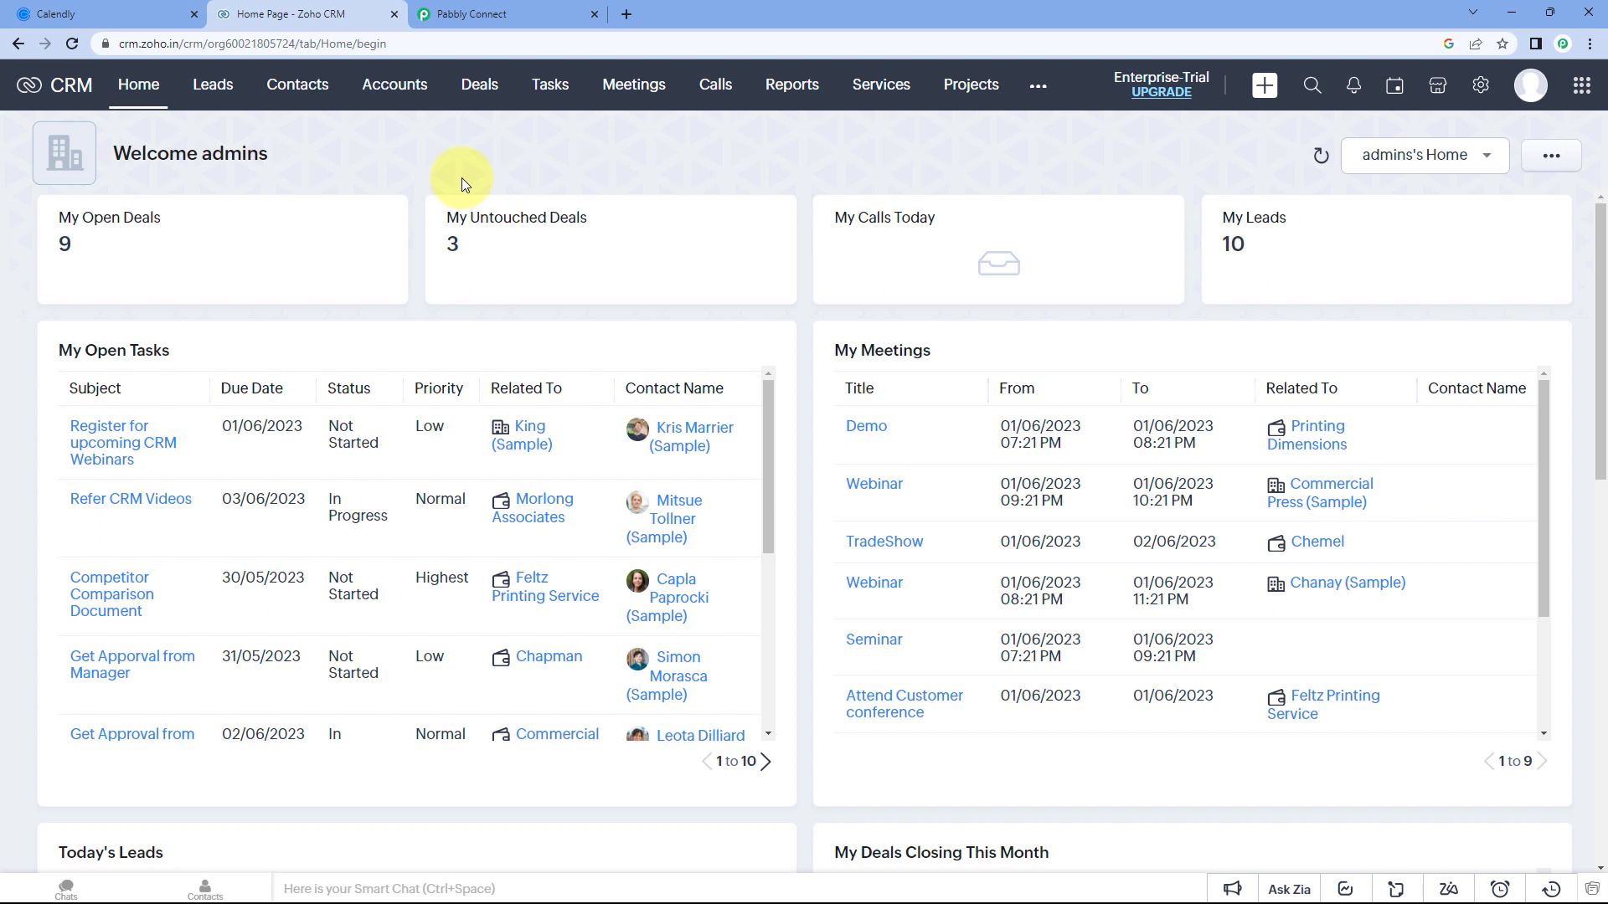
{"action": "left_click", "coordinate": [160, 14]}
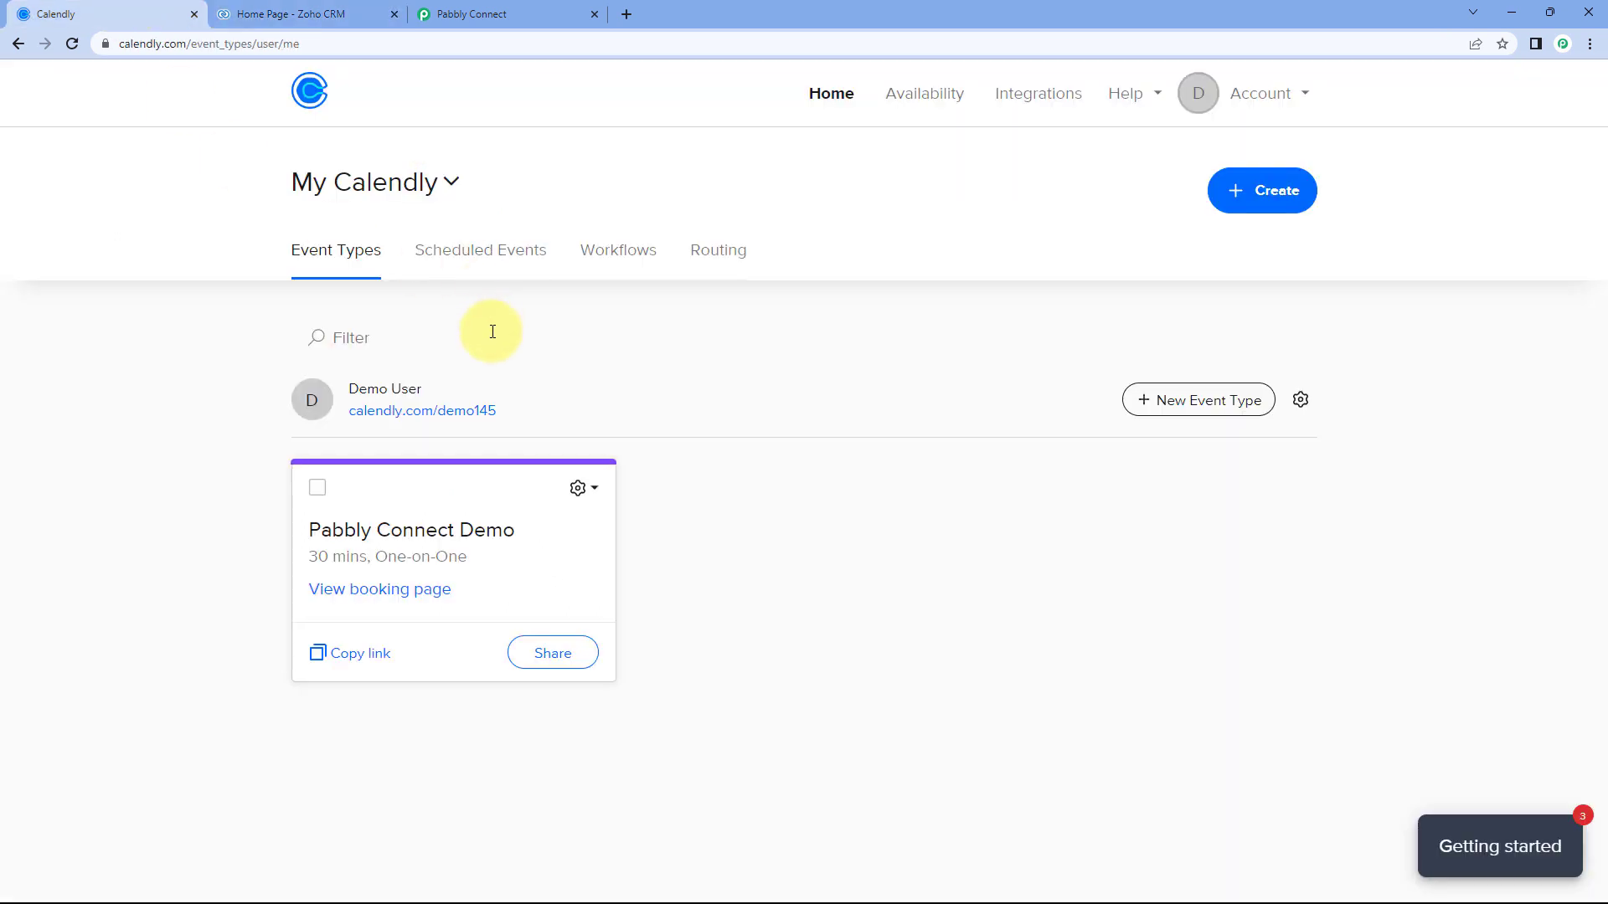
{"action": "left_click", "coordinate": [498, 14]}
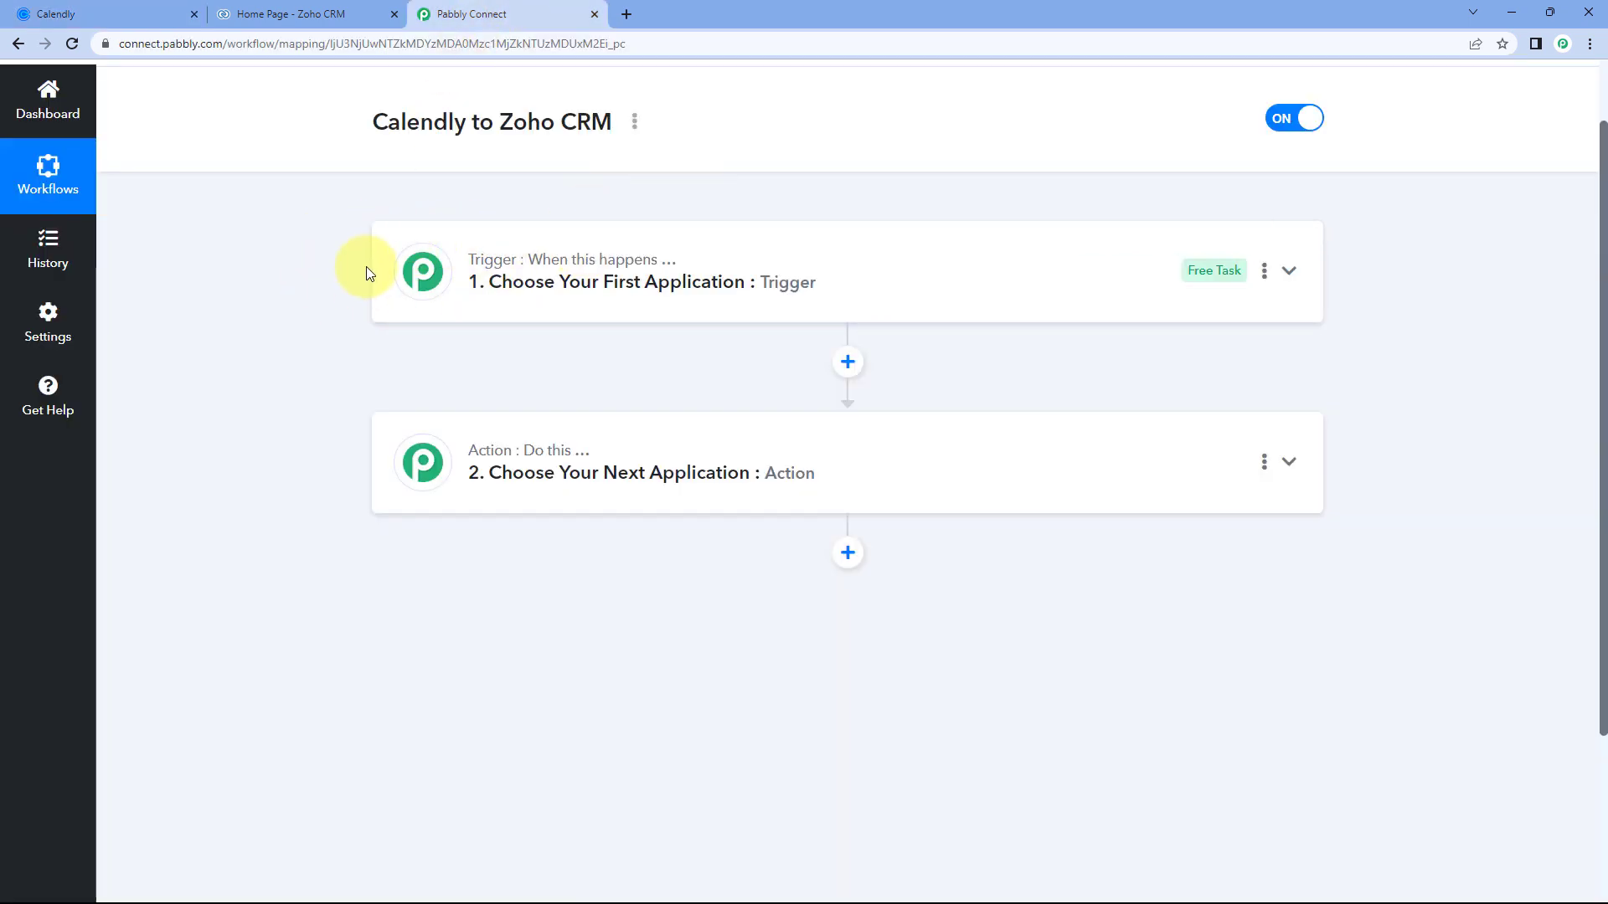
Expand the trigger step's app choices, glancing back at the Calendly event types.
{"action": "left_click", "coordinate": [592, 283]}
{"action": "left_click", "coordinate": [119, 11]}
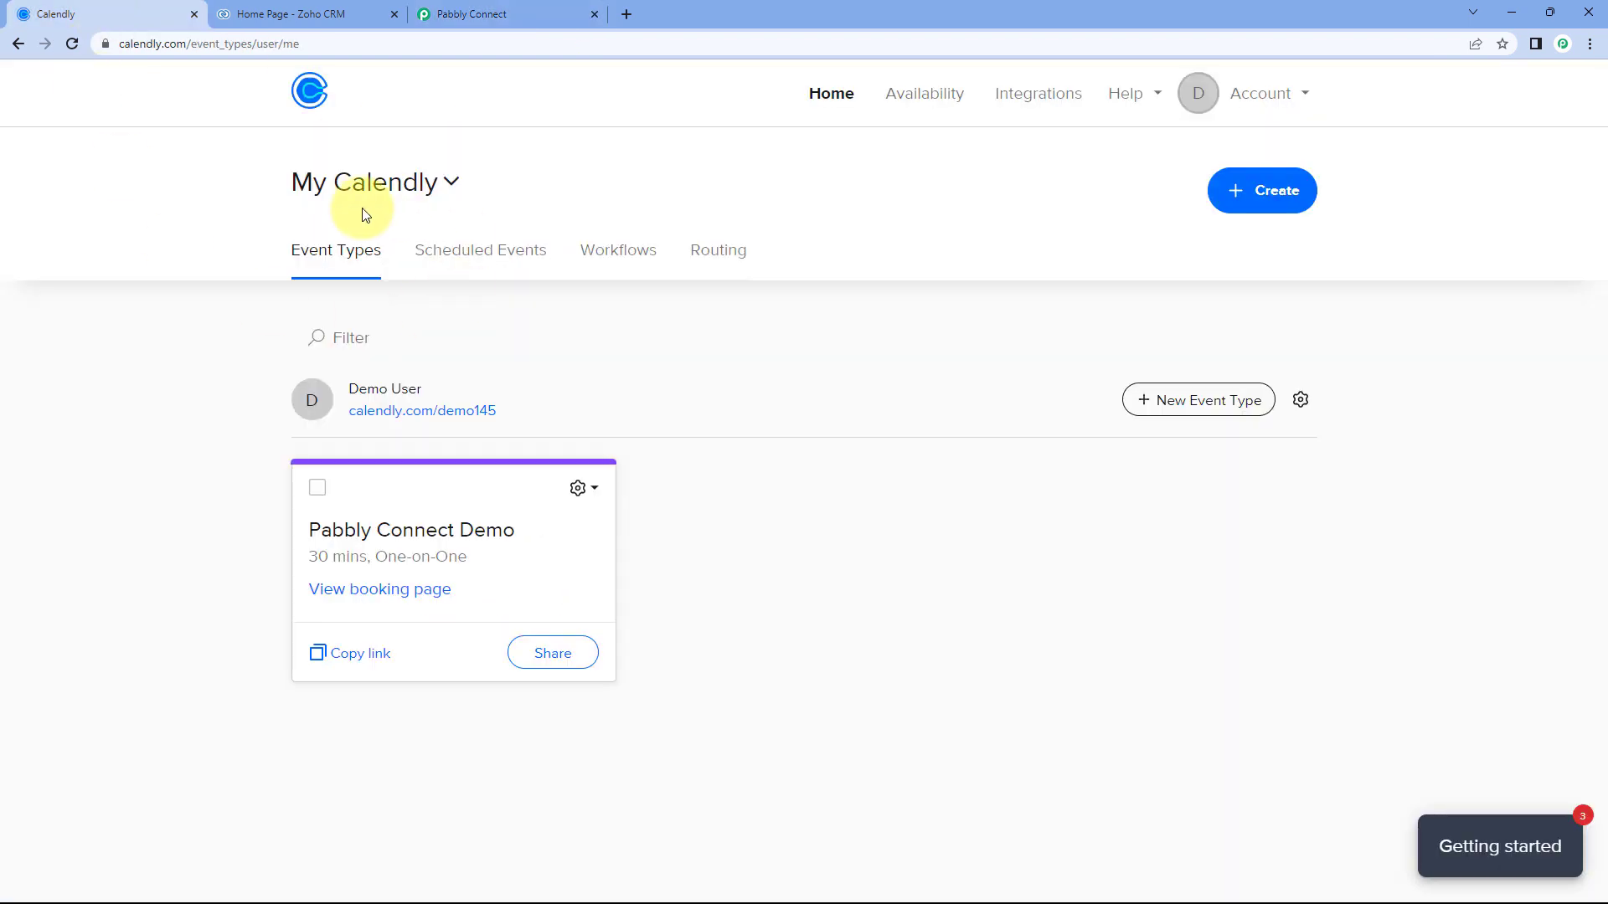
{"action": "left_click", "coordinate": [513, 12]}
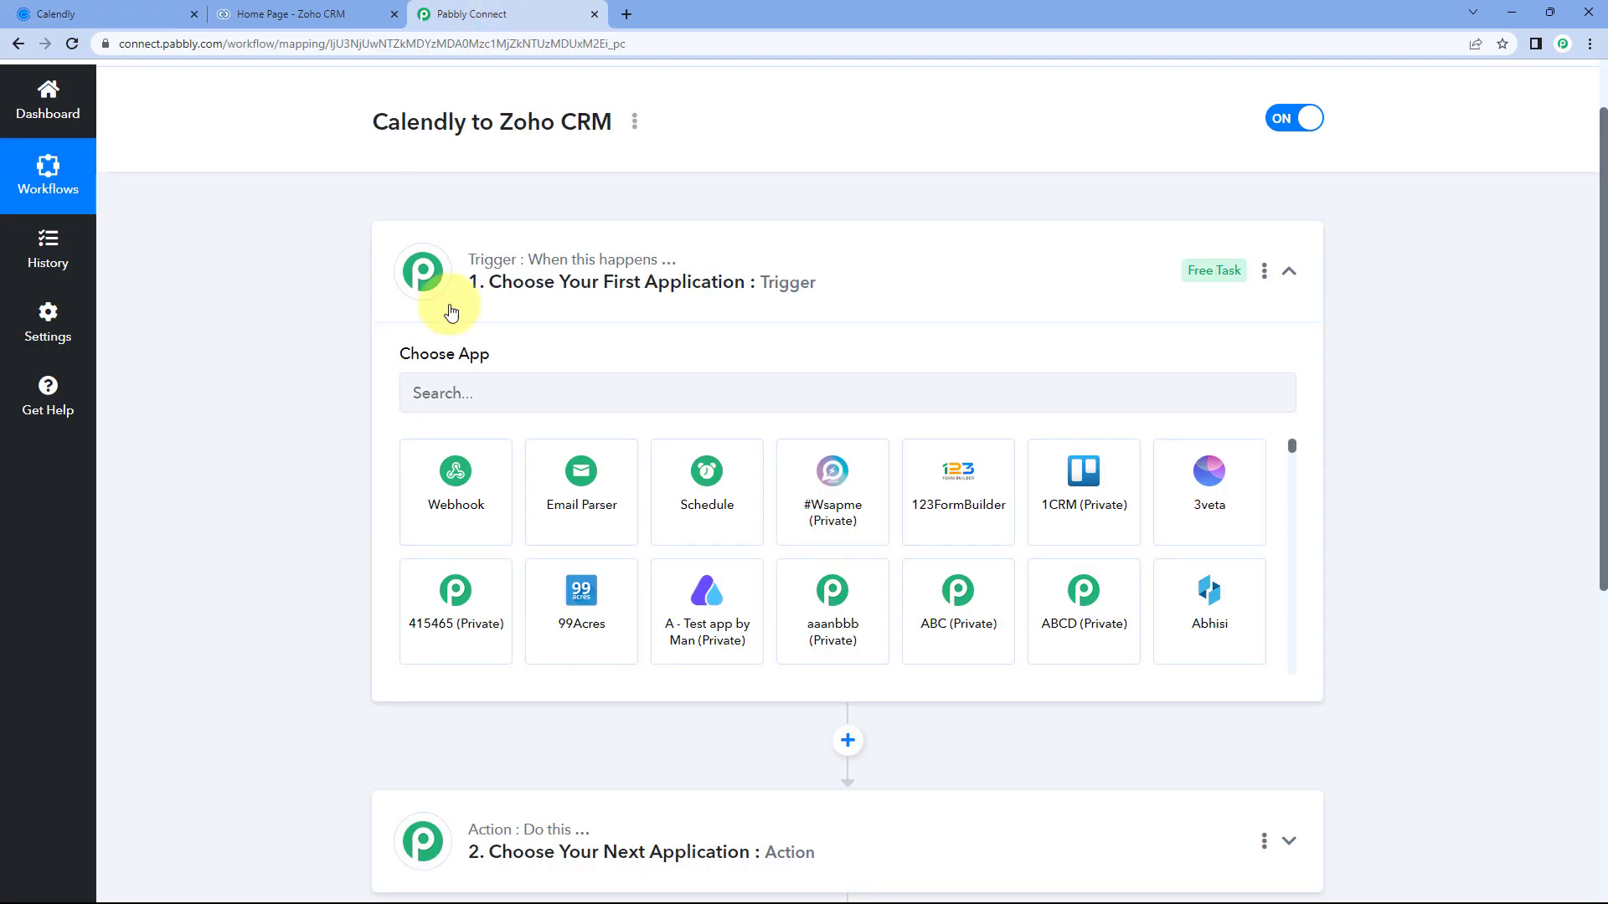
Set the trigger app to Calendly with event Invitee Created (User) and begin connecting.
{"action": "left_click", "coordinate": [472, 390]}
{"action": "type", "text": "Cal"}
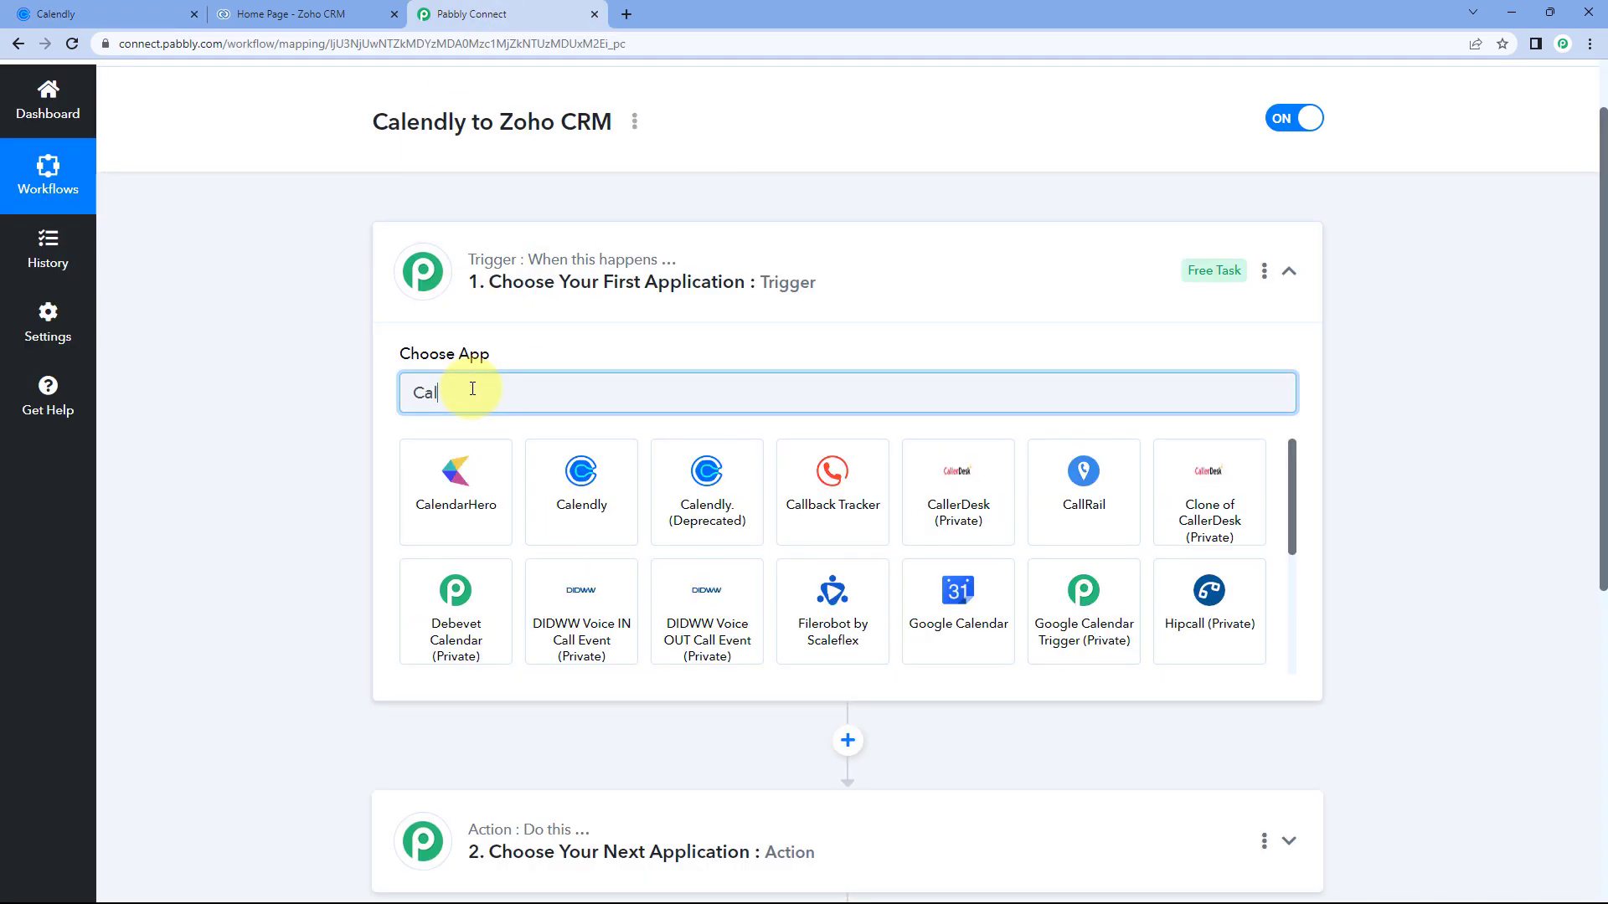
{"action": "left_click", "coordinate": [587, 477]}
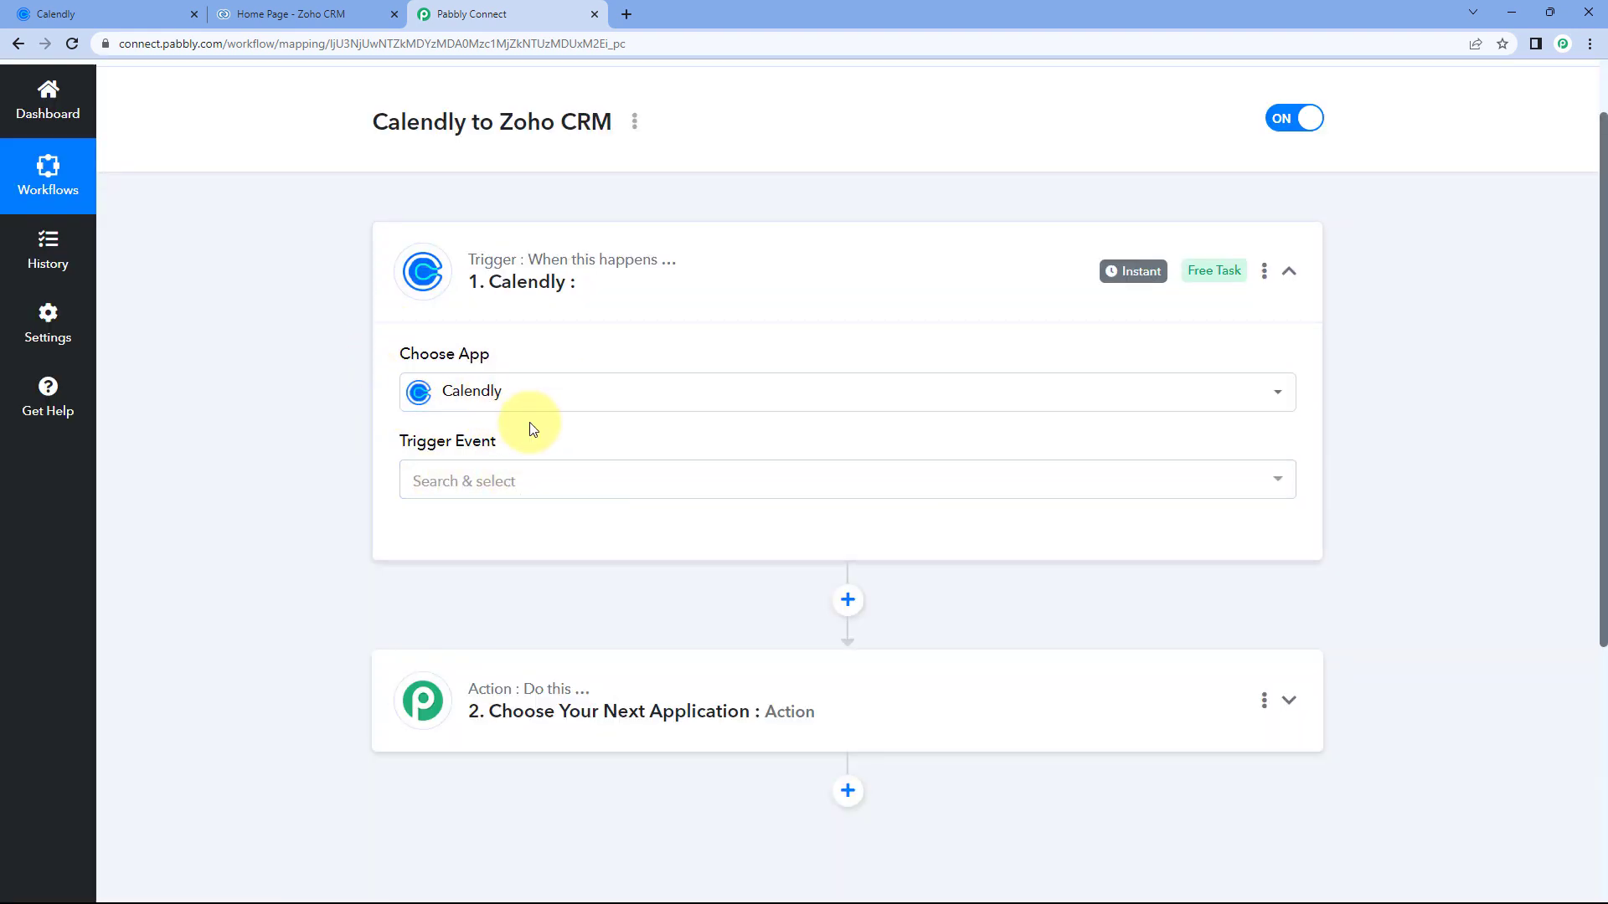
{"action": "left_click", "coordinate": [528, 475]}
{"action": "scroll", "coordinate": [322, 482], "scroll_direction": "down", "scroll_amount": 1}
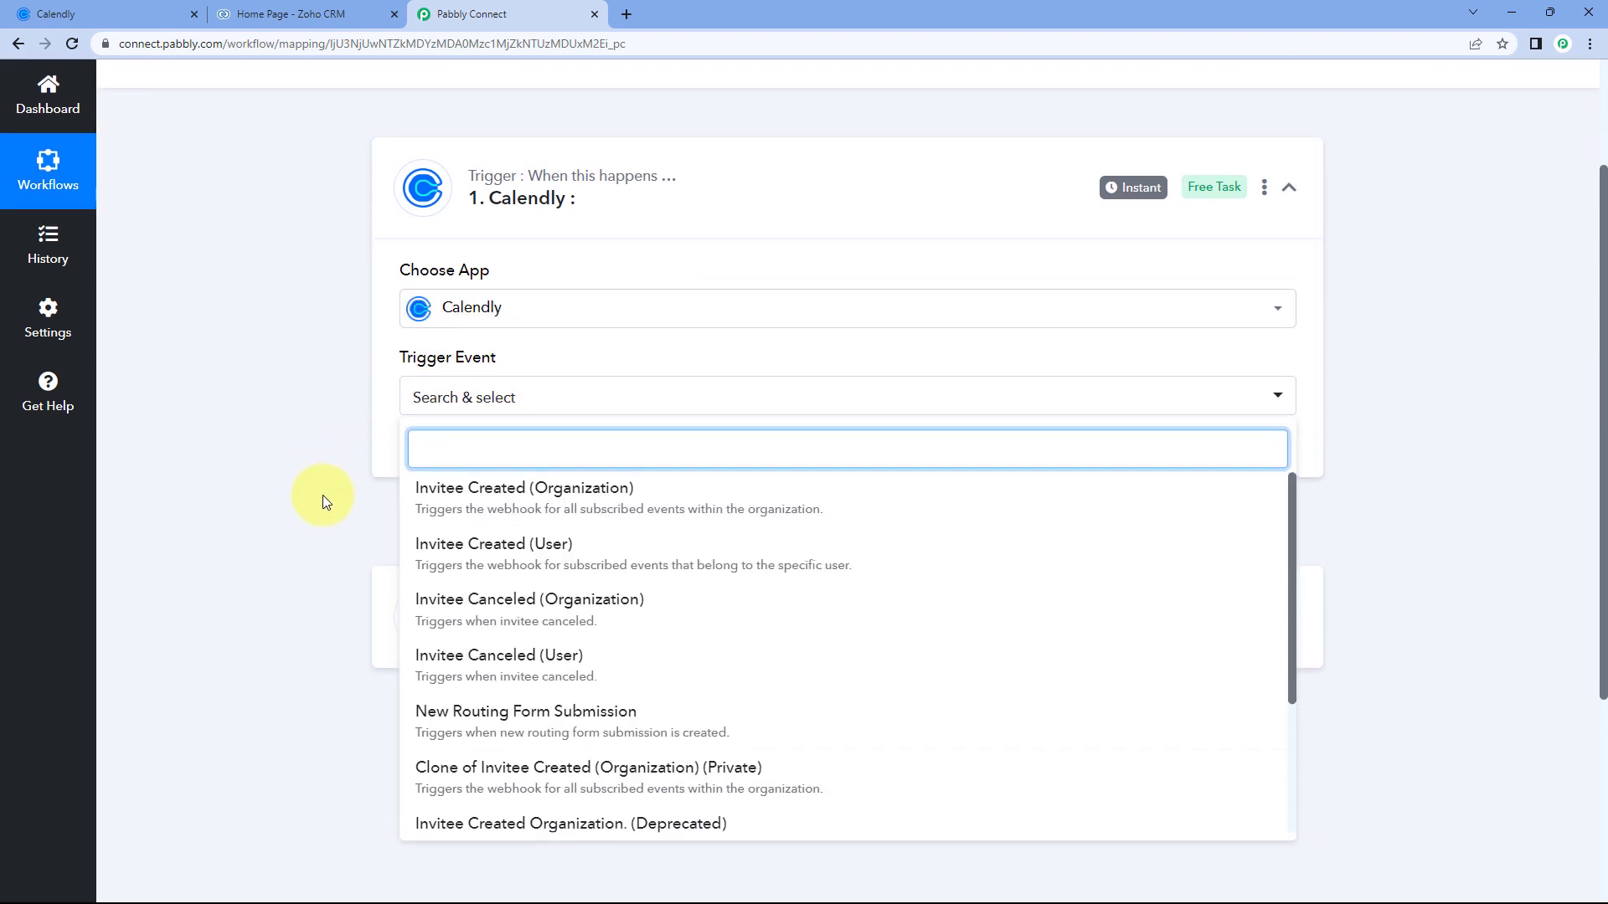
{"action": "left_click", "coordinate": [477, 562]}
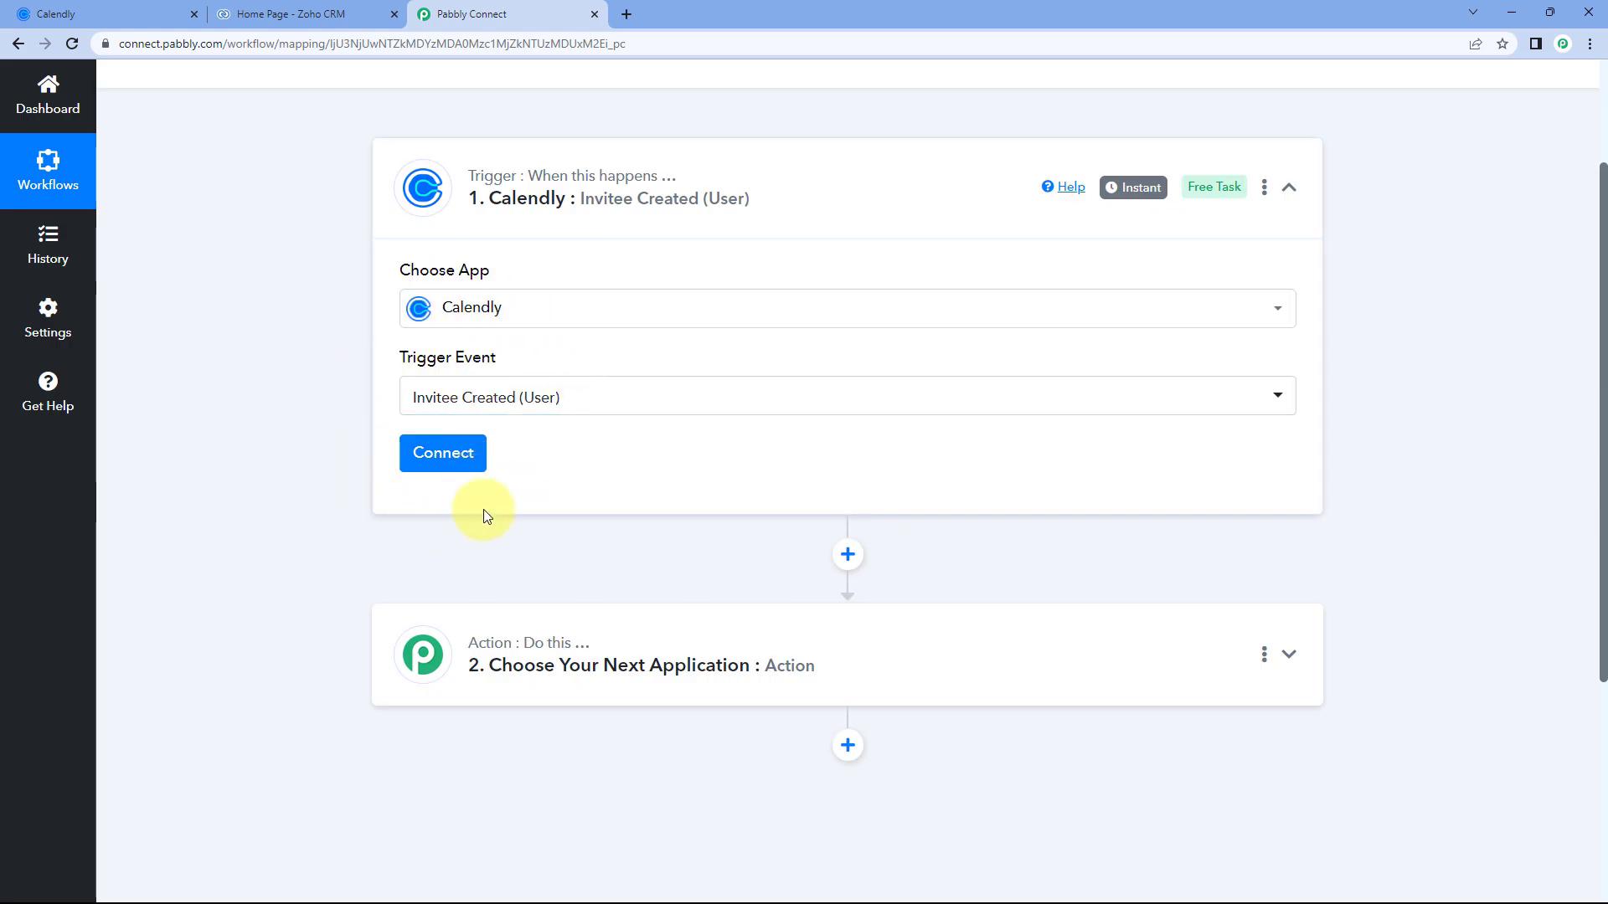
{"action": "left_click", "coordinate": [467, 458]}
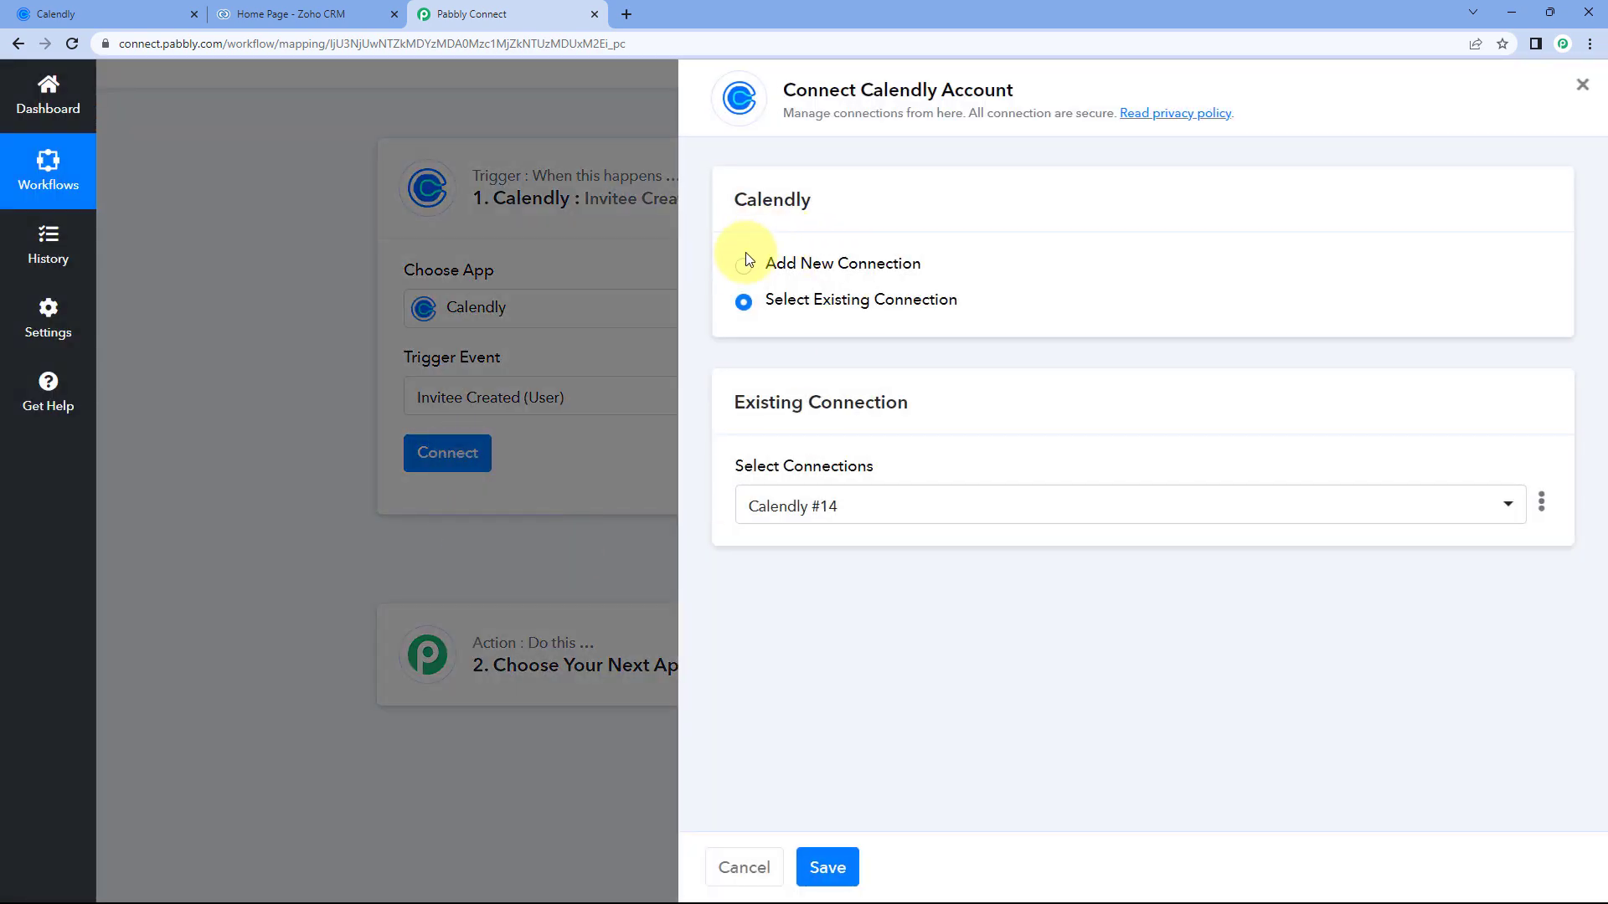
Add and authorise a new Calendly connection for the trigger.
{"action": "left_click", "coordinate": [791, 263]}
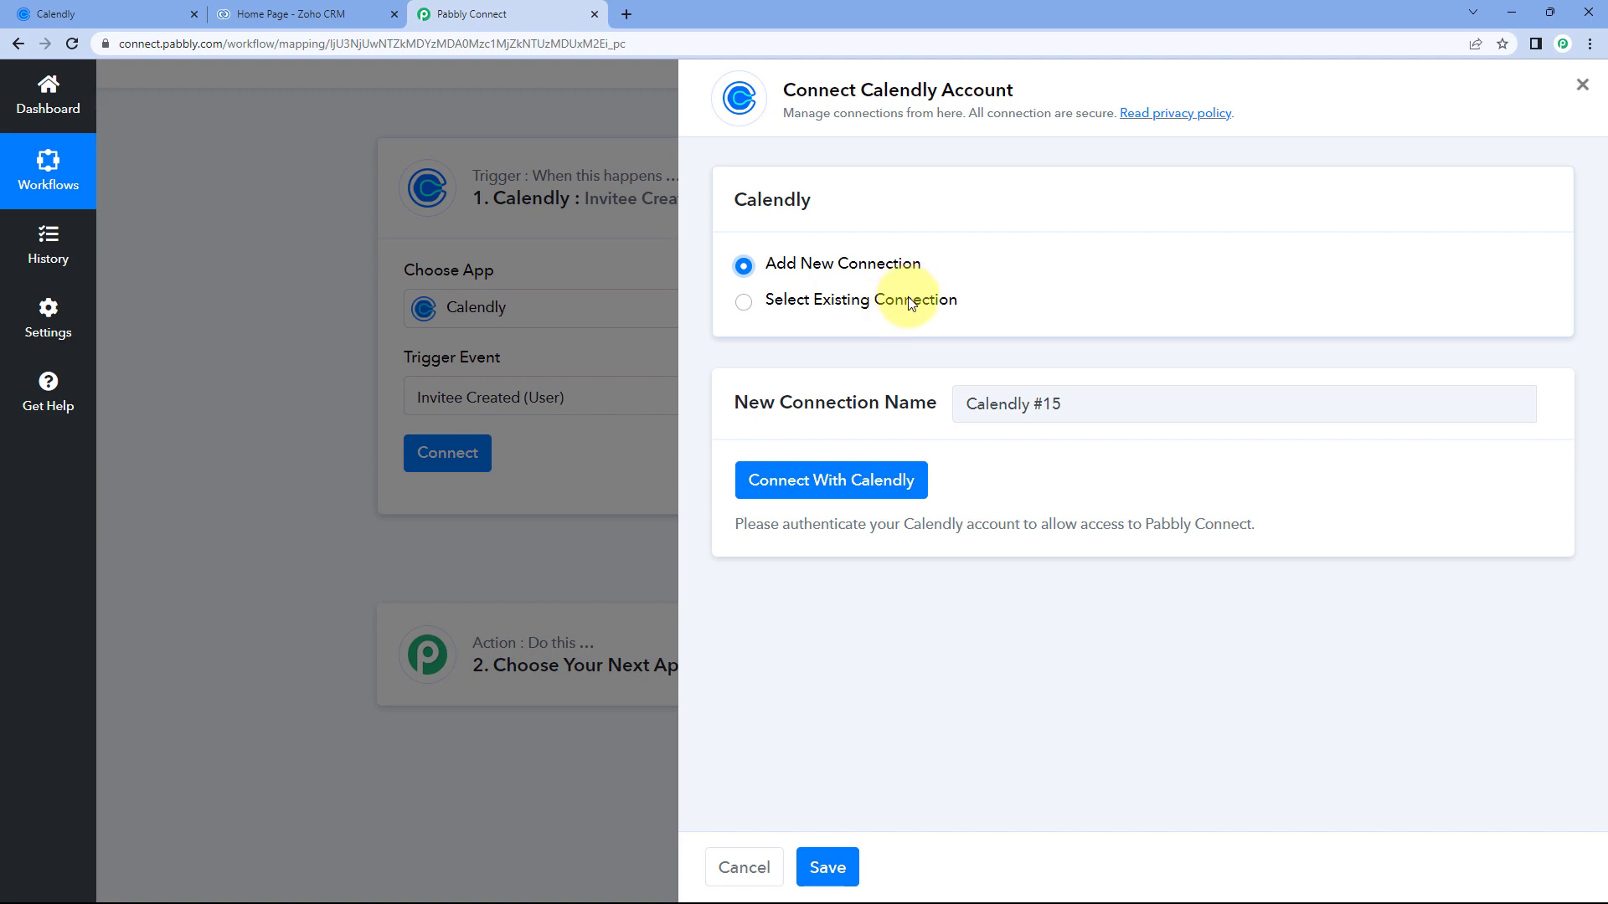
{"action": "left_click", "coordinate": [829, 494]}
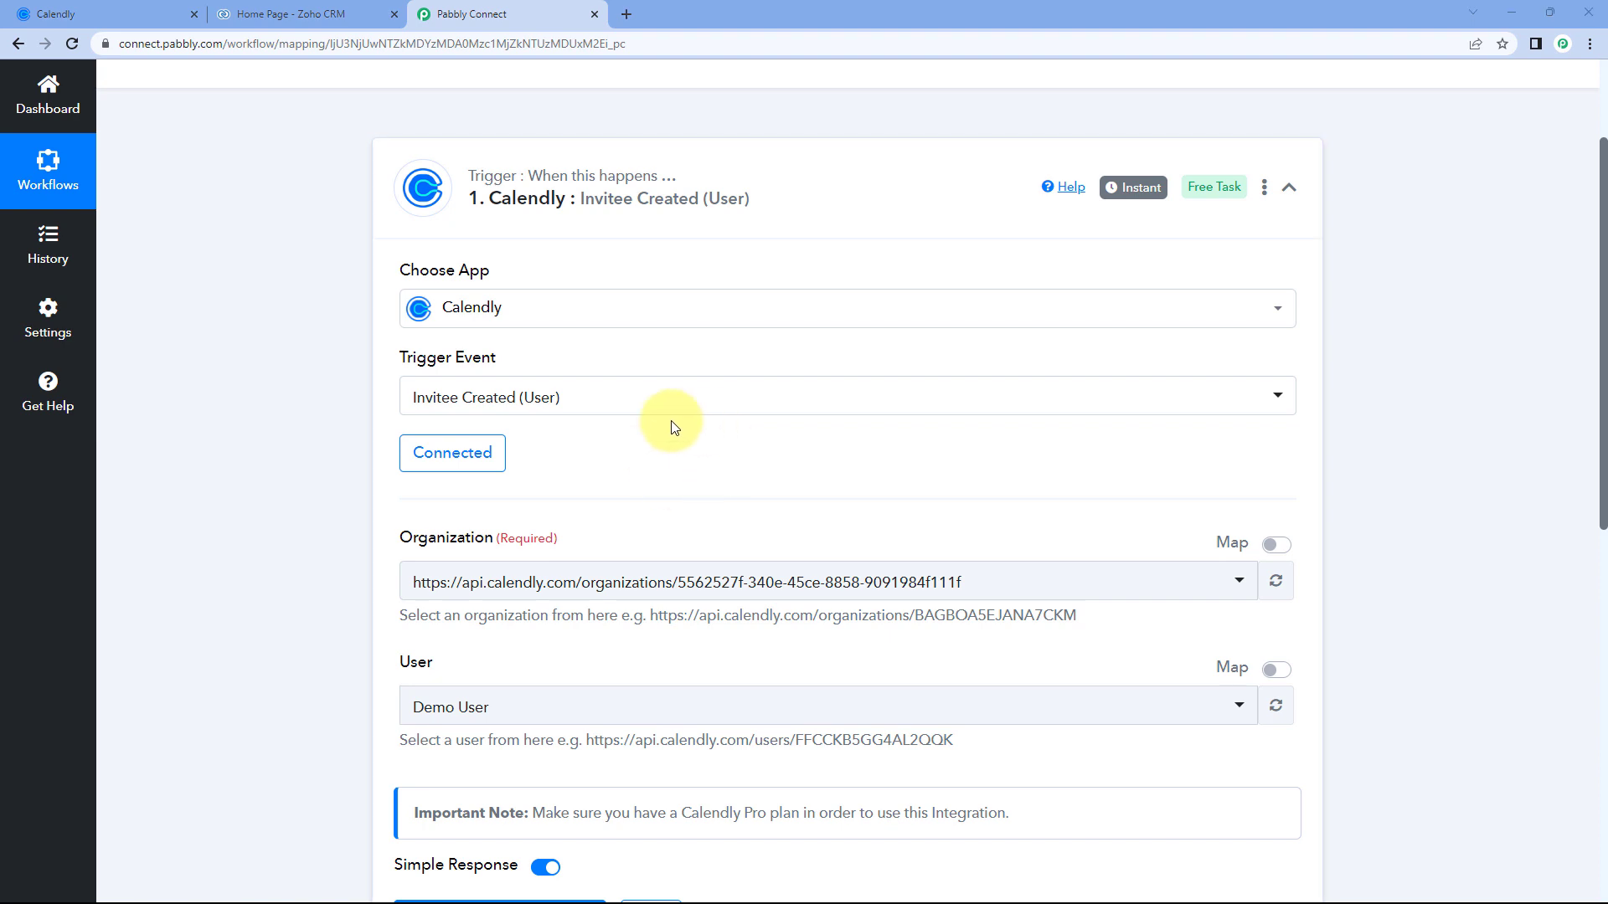
{"action": "scroll", "coordinate": [564, 388], "scroll_direction": "down", "scroll_amount": 2}
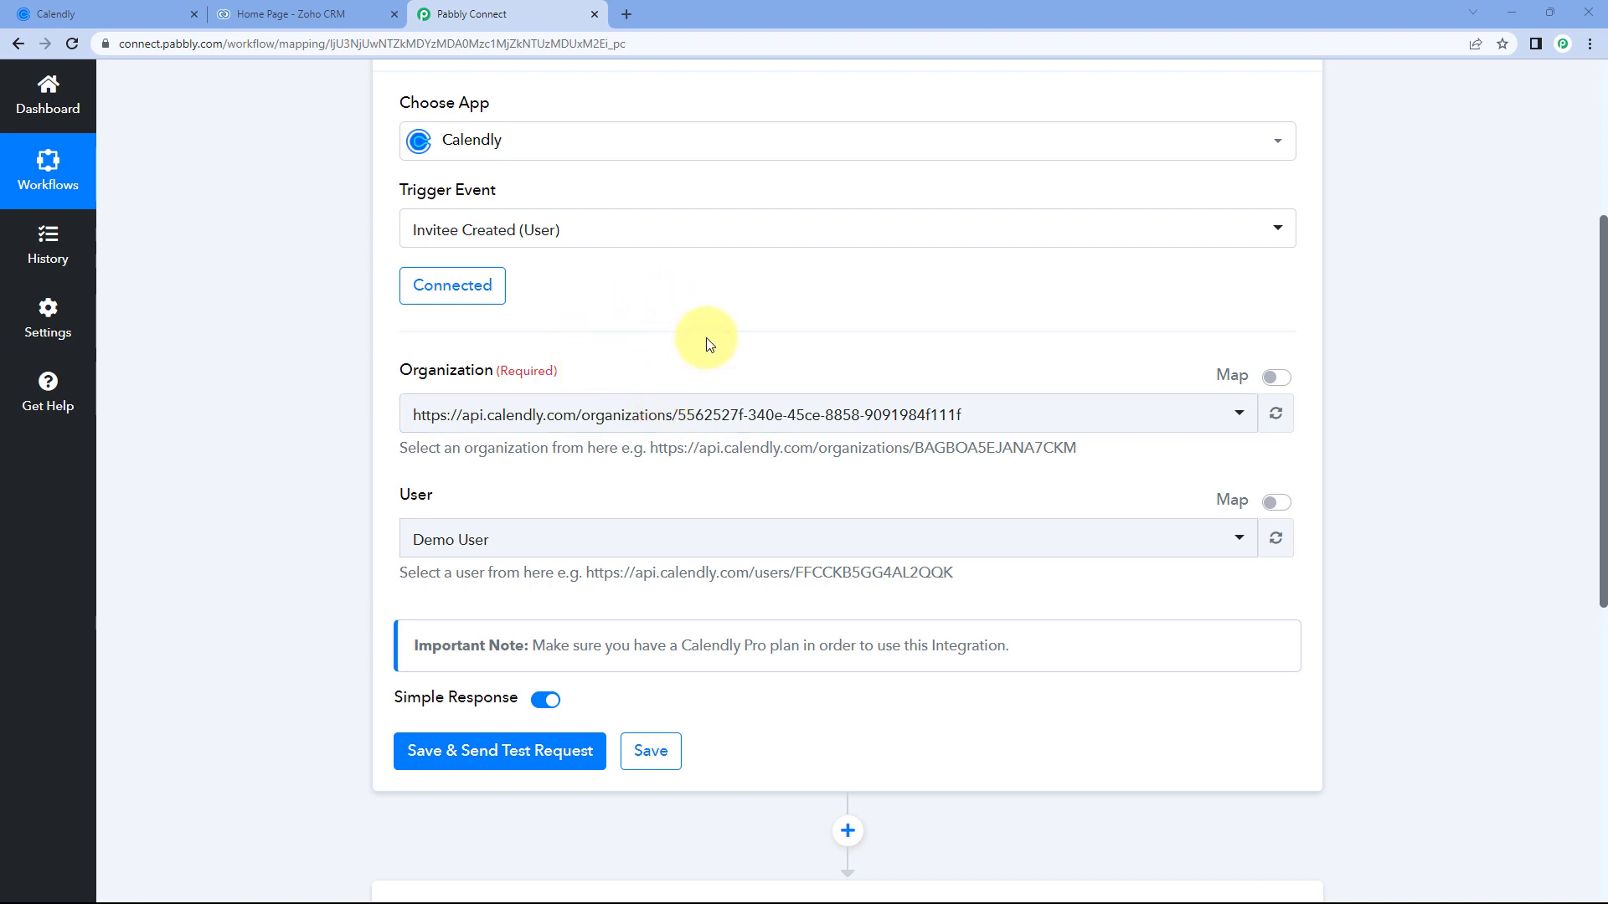
{"action": "left_click", "coordinate": [758, 427]}
{"action": "left_click", "coordinate": [358, 438]}
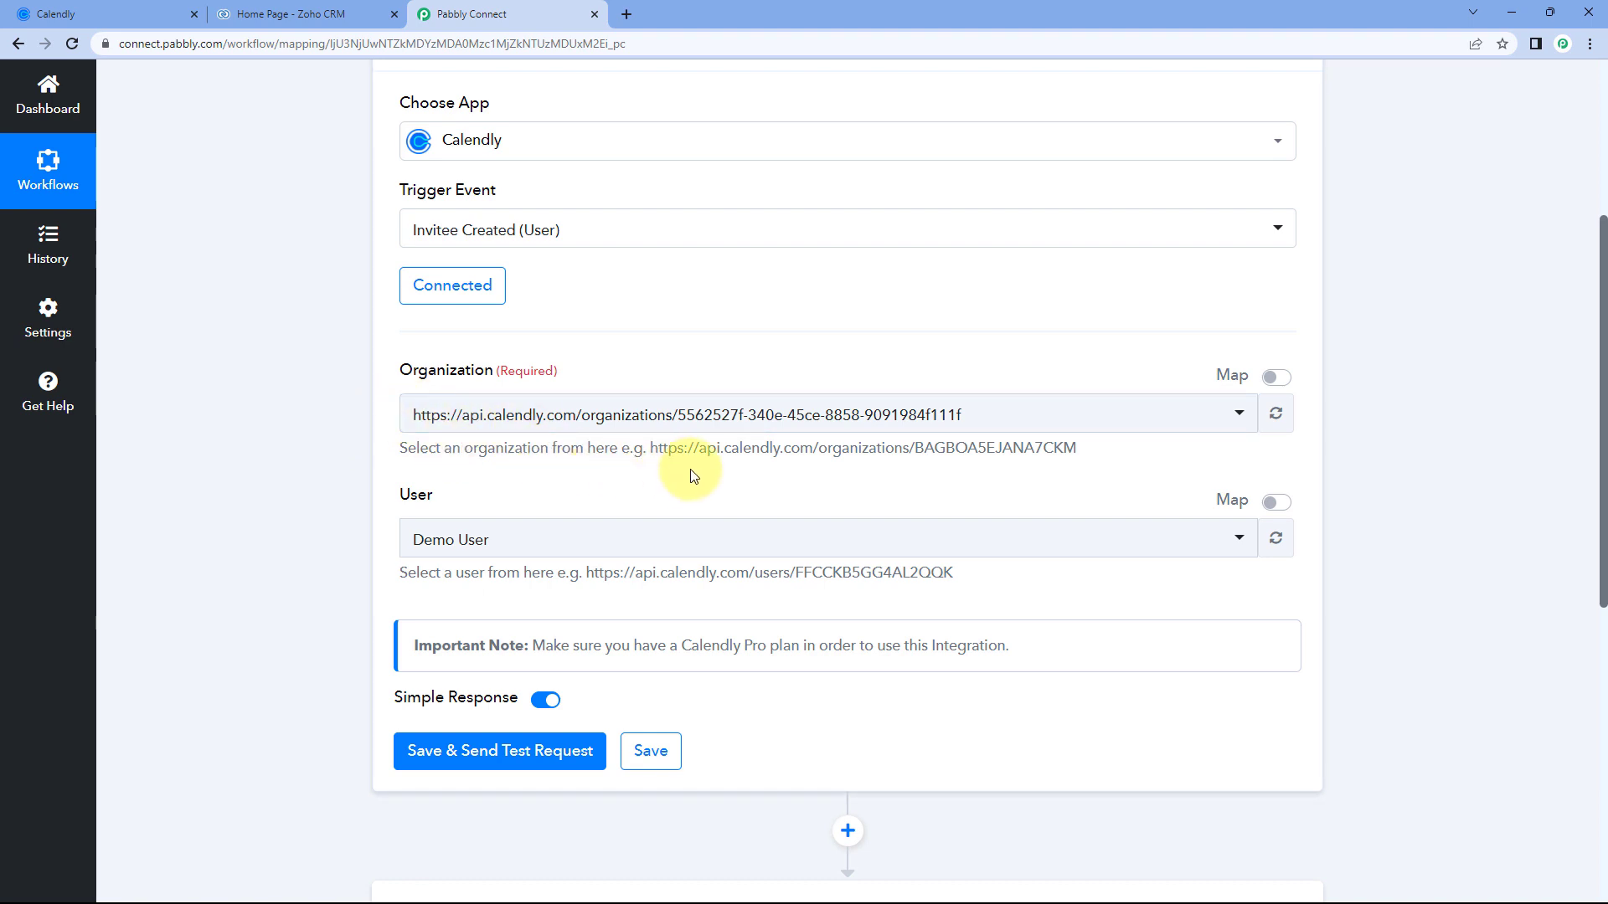
{"action": "left_click", "coordinate": [656, 411]}
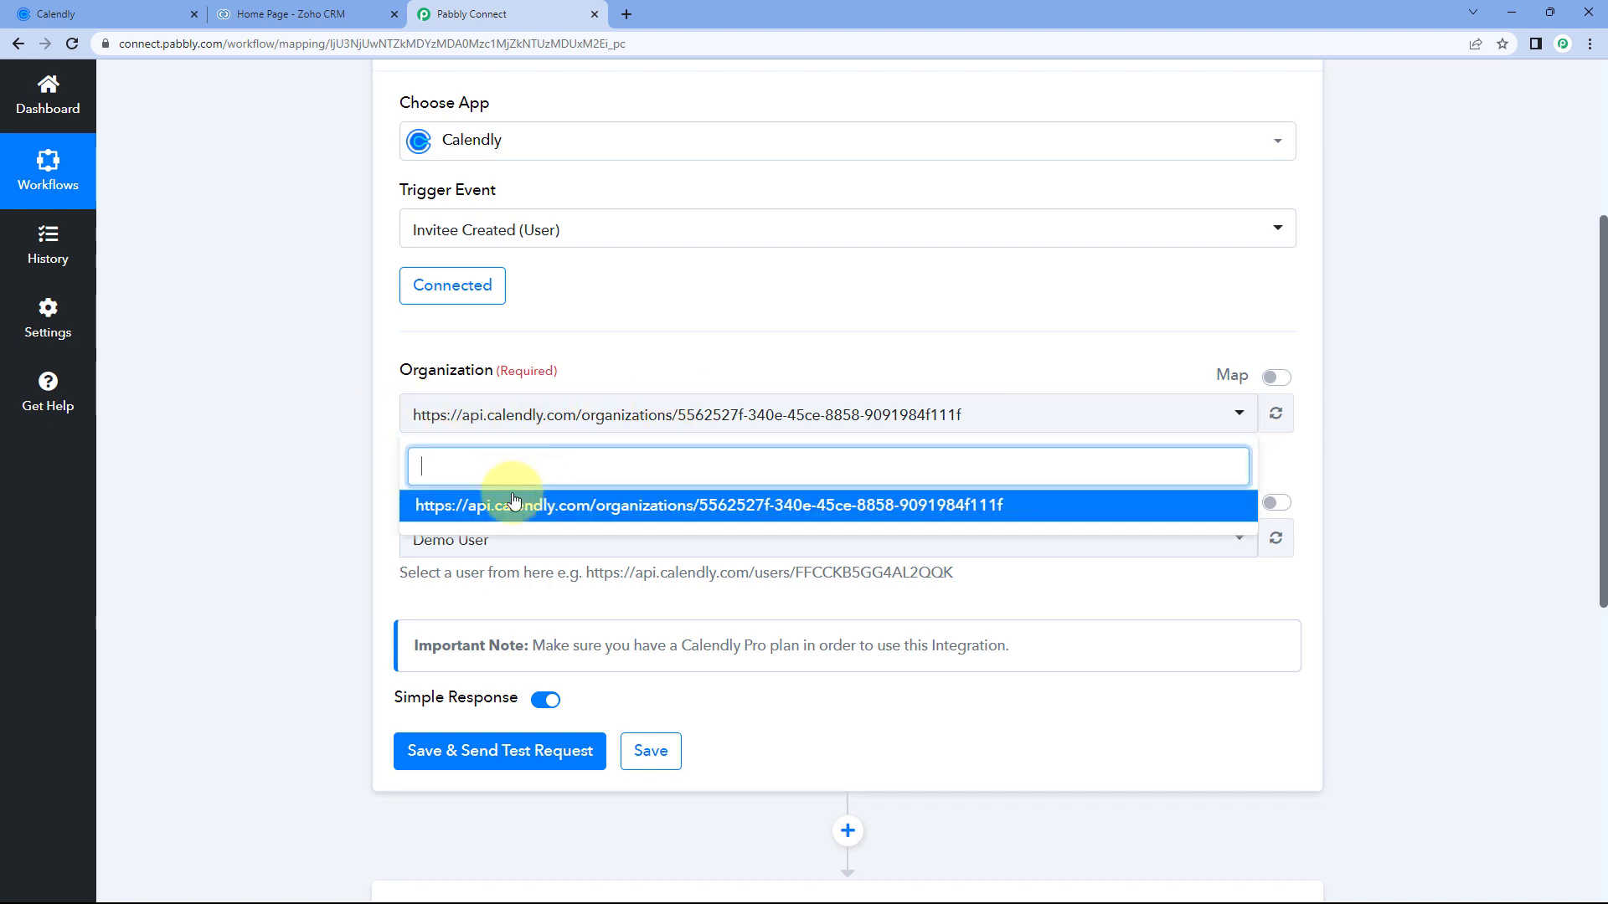
{"action": "left_click", "coordinate": [388, 446]}
{"action": "scroll", "coordinate": [419, 339], "scroll_direction": "down", "scroll_amount": 1}
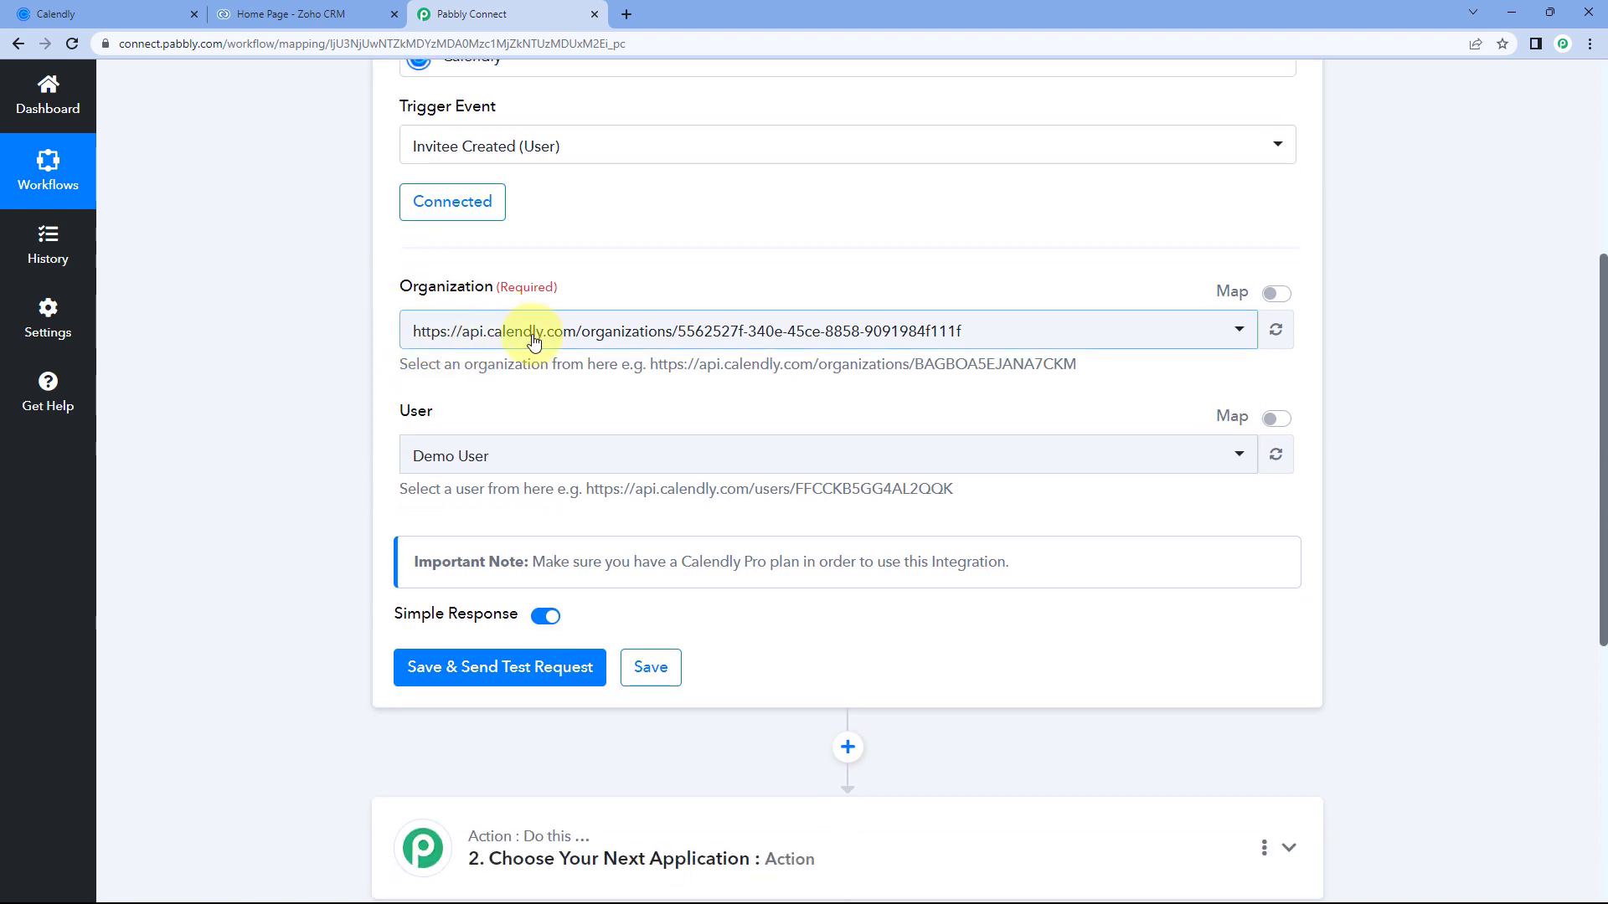
{"action": "scroll", "coordinate": [534, 342], "scroll_direction": "down", "scroll_amount": 3}
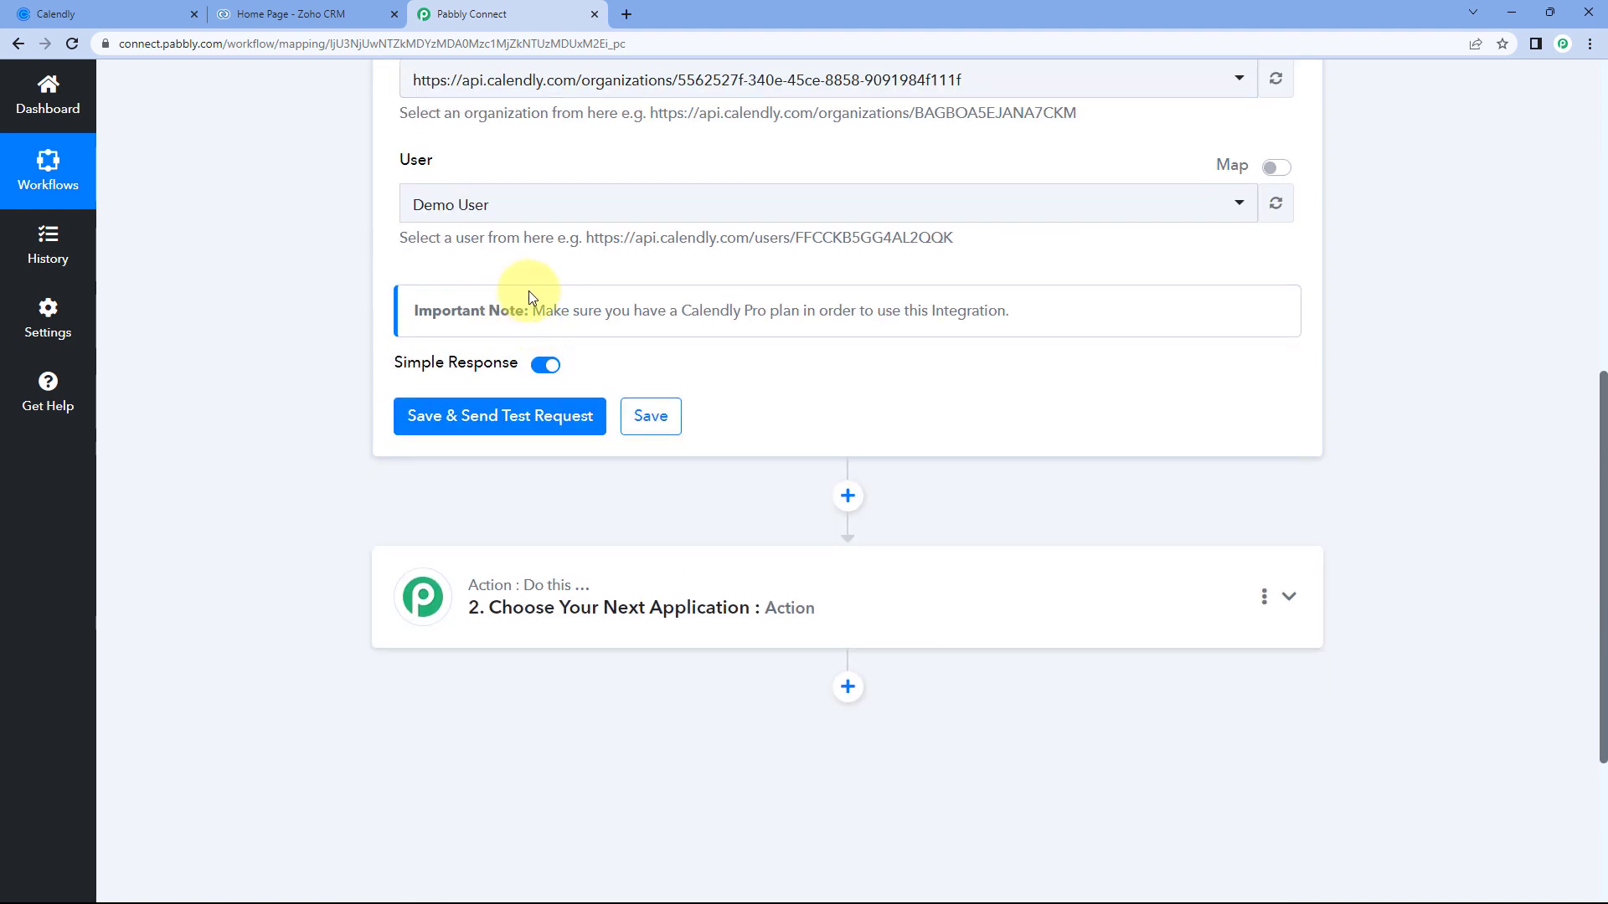
{"action": "left_click", "coordinate": [630, 214]}
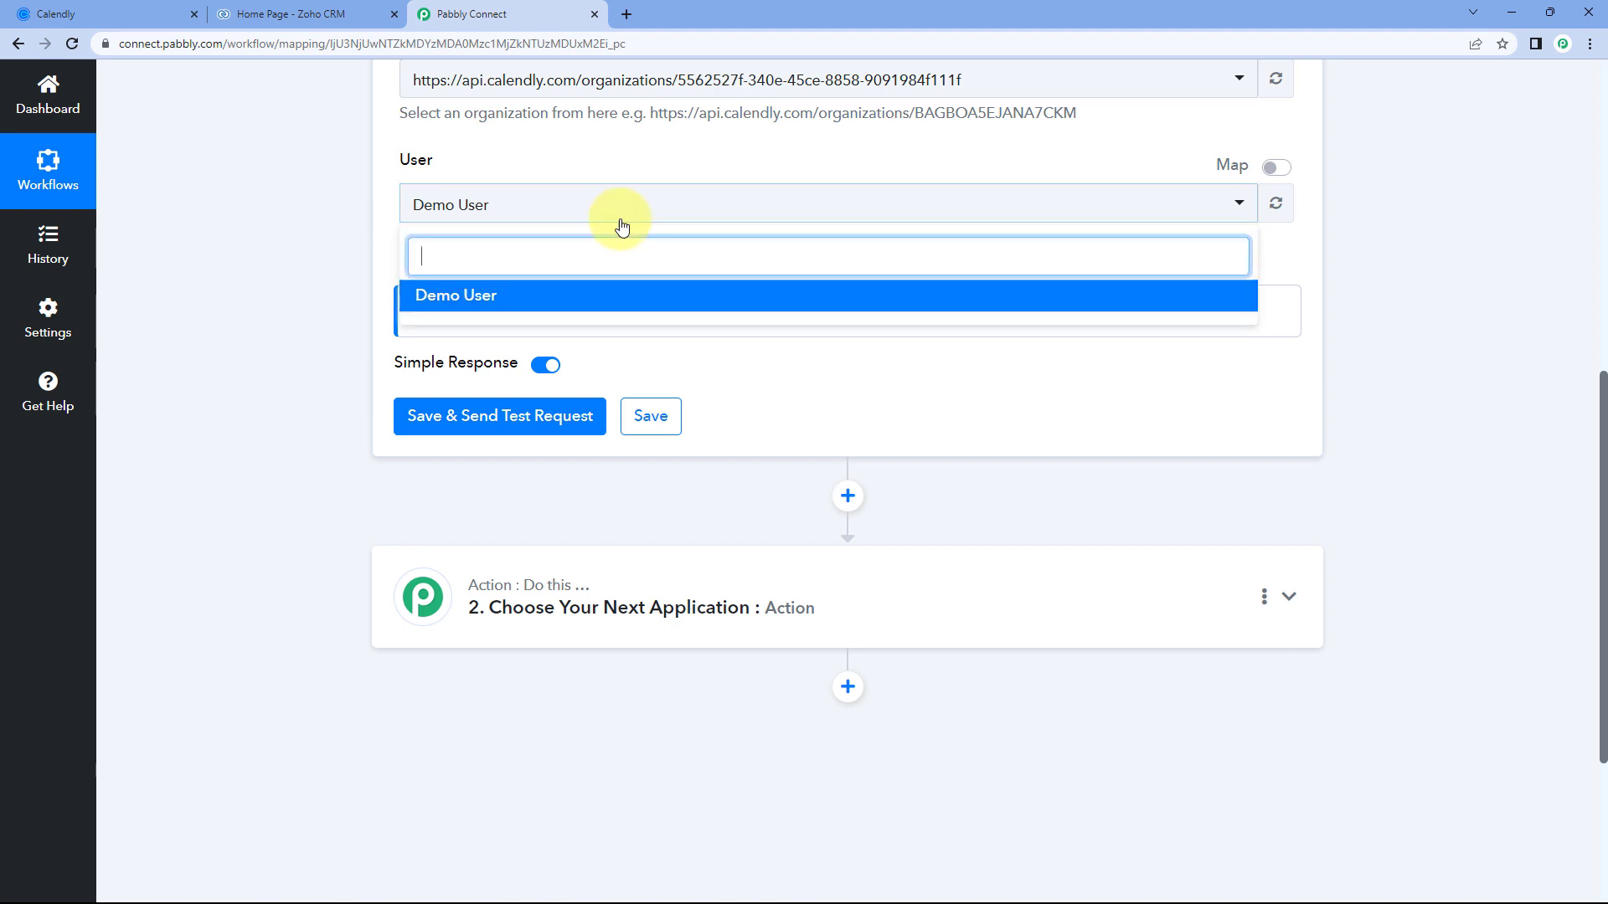
{"action": "left_click", "coordinate": [638, 166]}
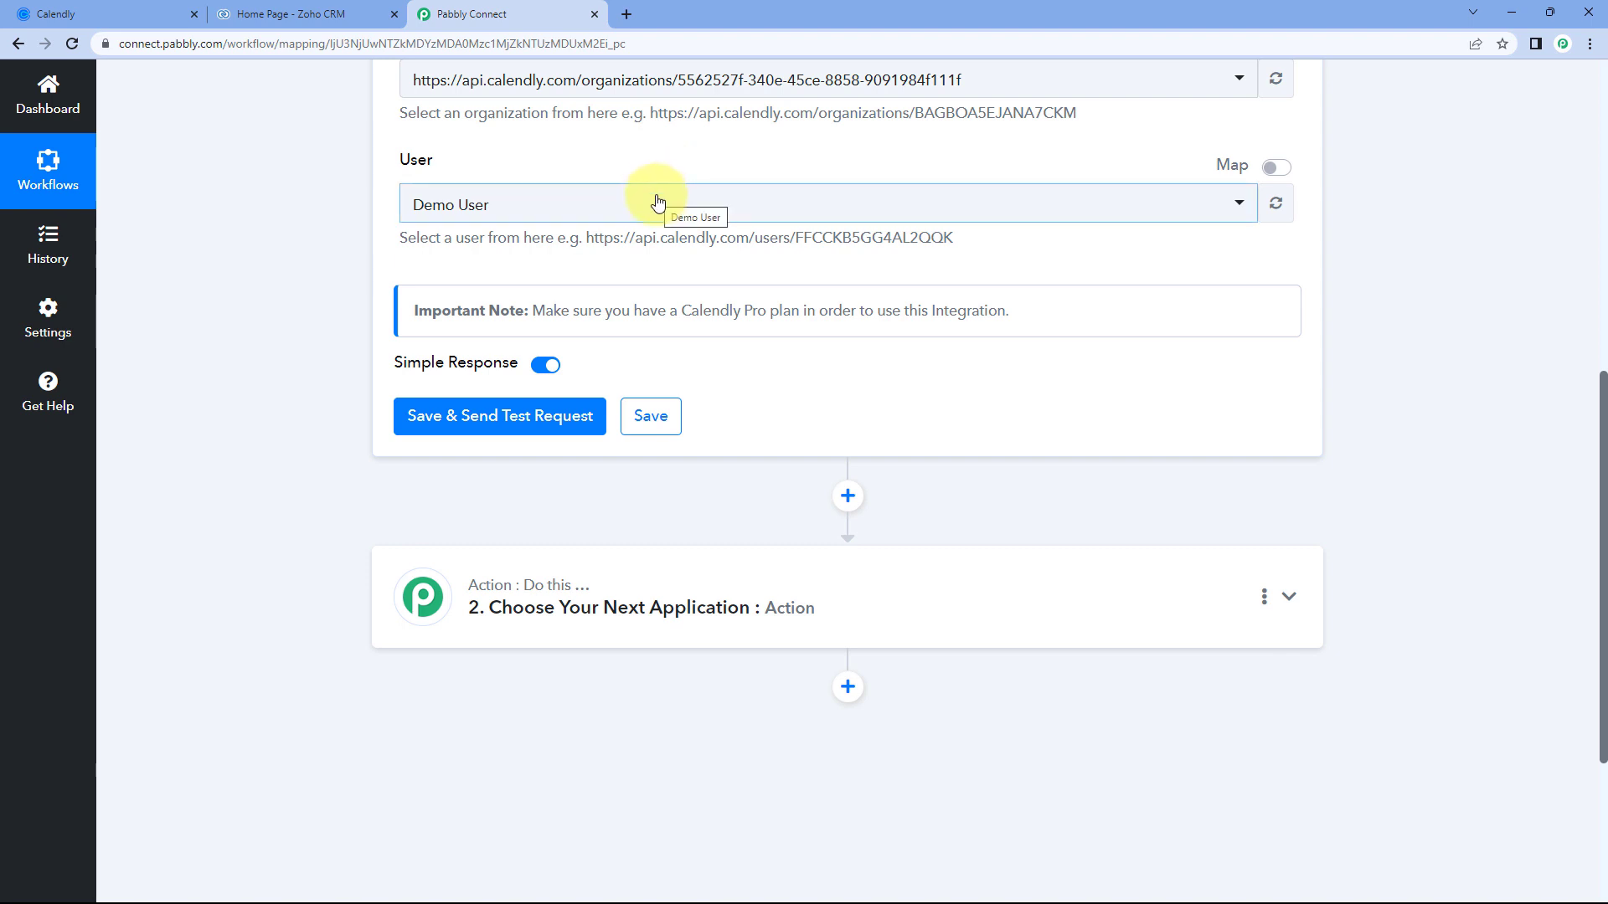
{"action": "left_click", "coordinate": [563, 204]}
{"action": "left_click", "coordinate": [550, 144]}
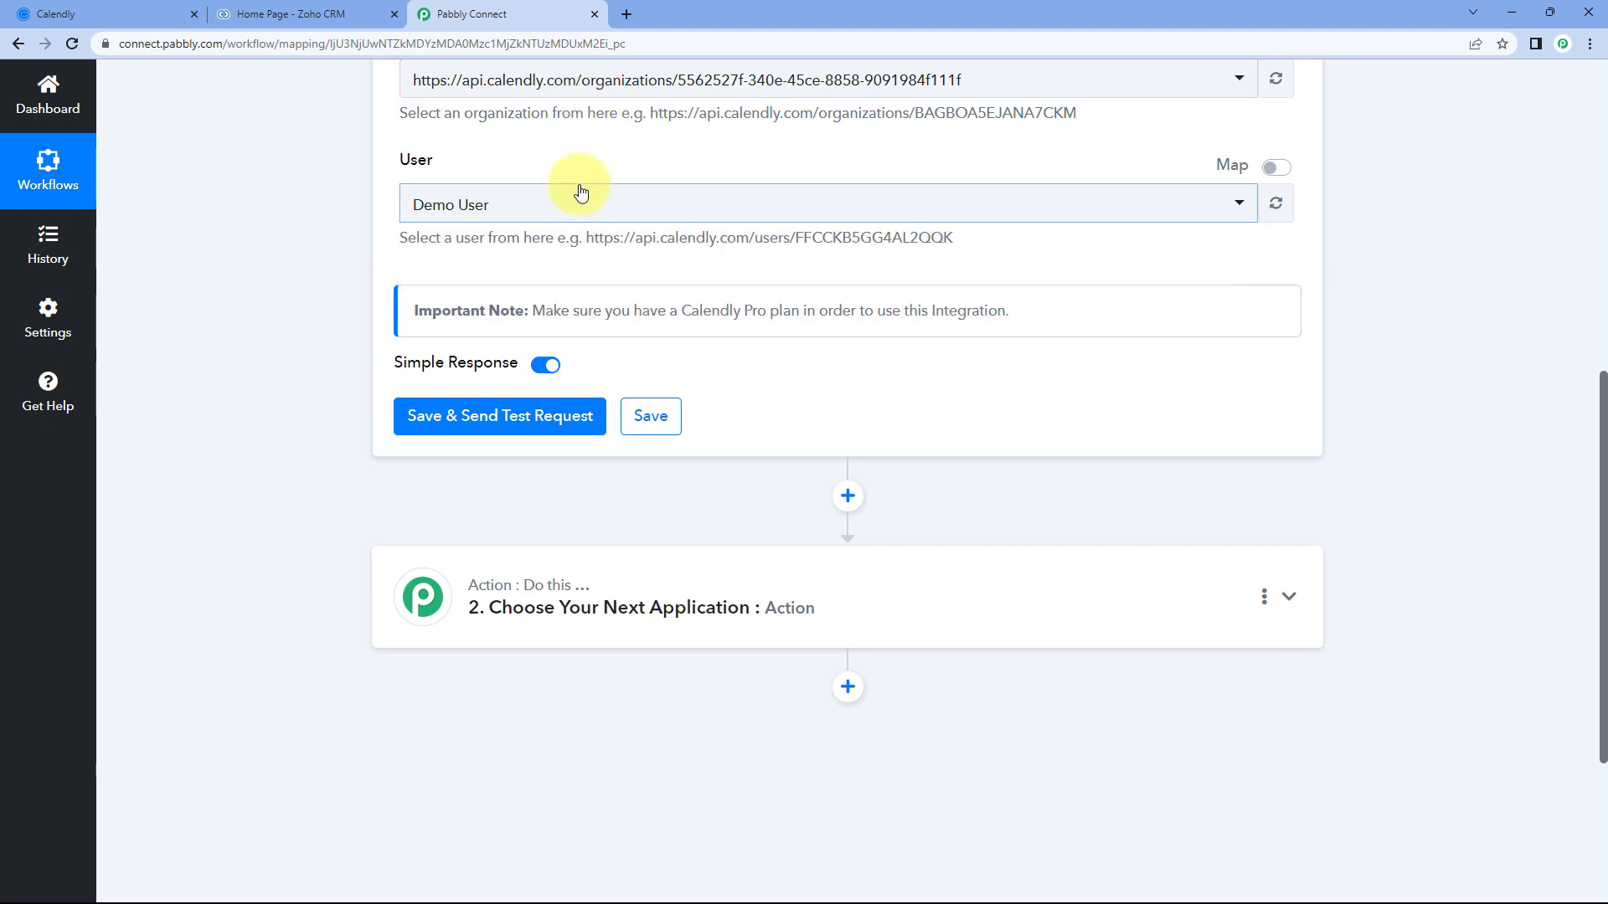
{"action": "scroll", "coordinate": [576, 185], "scroll_direction": "down", "scroll_amount": 1}
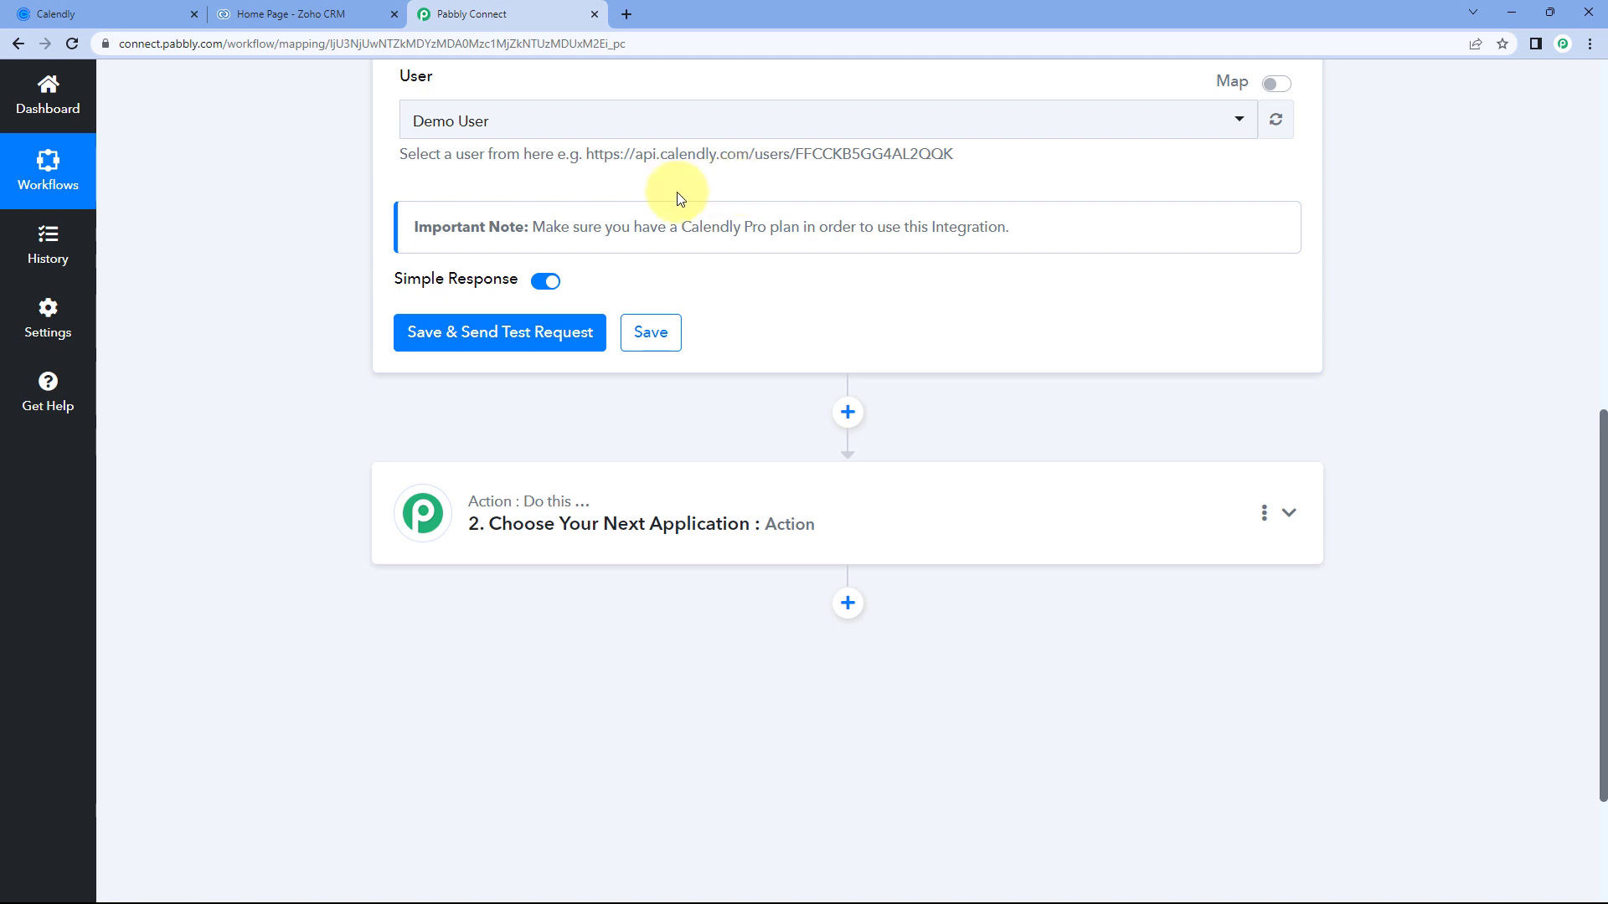
Save the Calendly trigger so it waits for a test response, then view Calendly event types.
{"action": "left_click", "coordinate": [503, 335]}
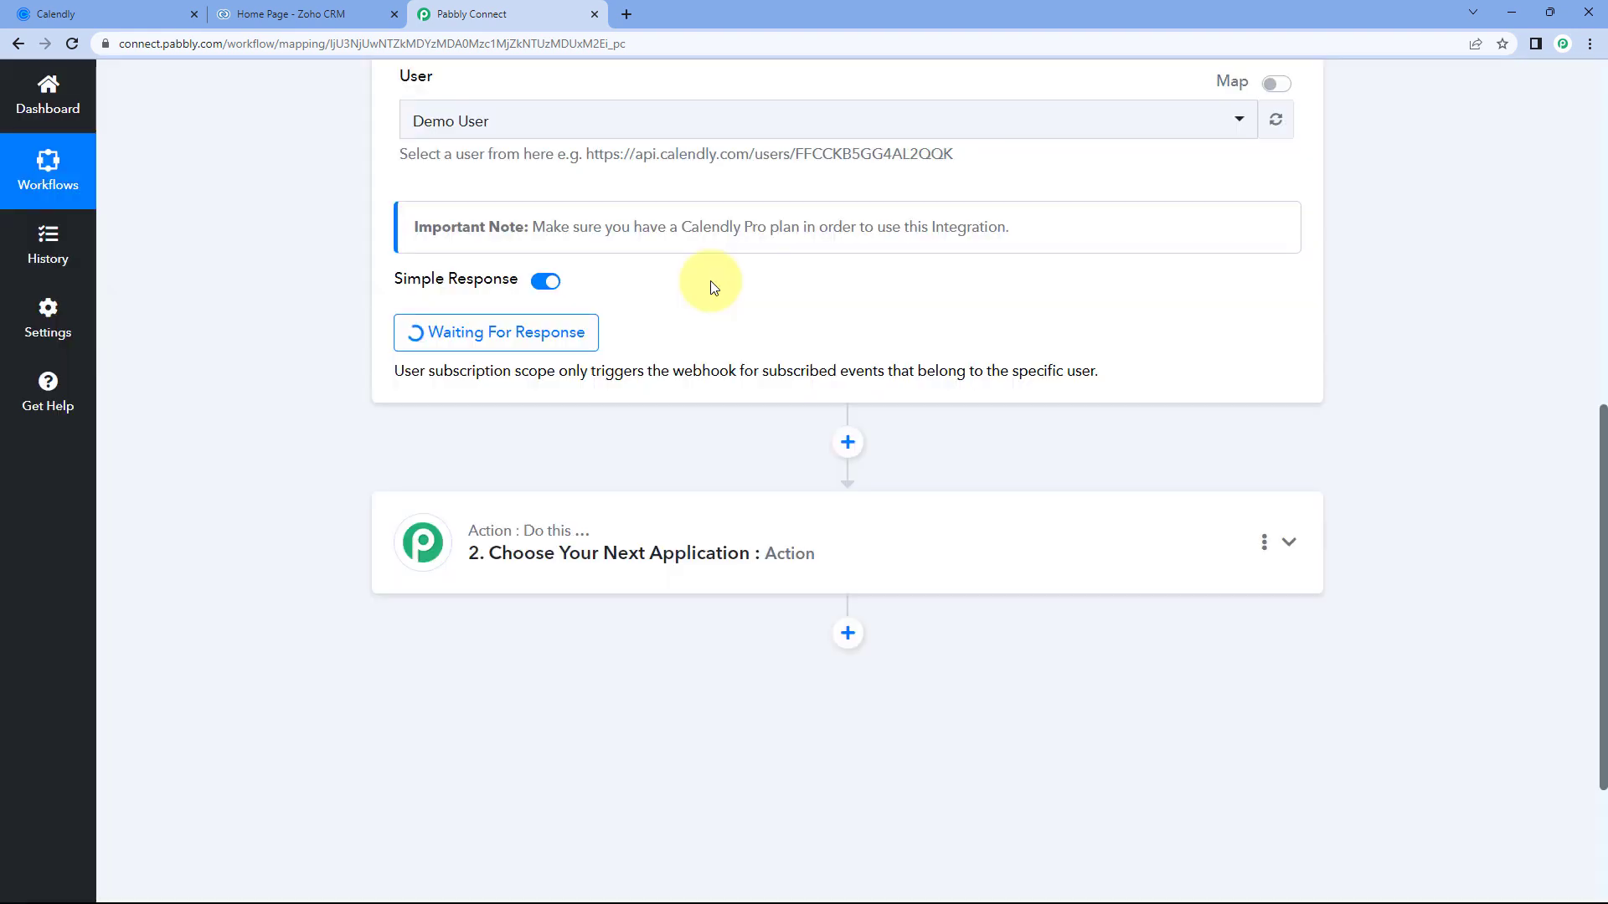
{"action": "scroll", "coordinate": [714, 290], "scroll_direction": "up", "scroll_amount": 2}
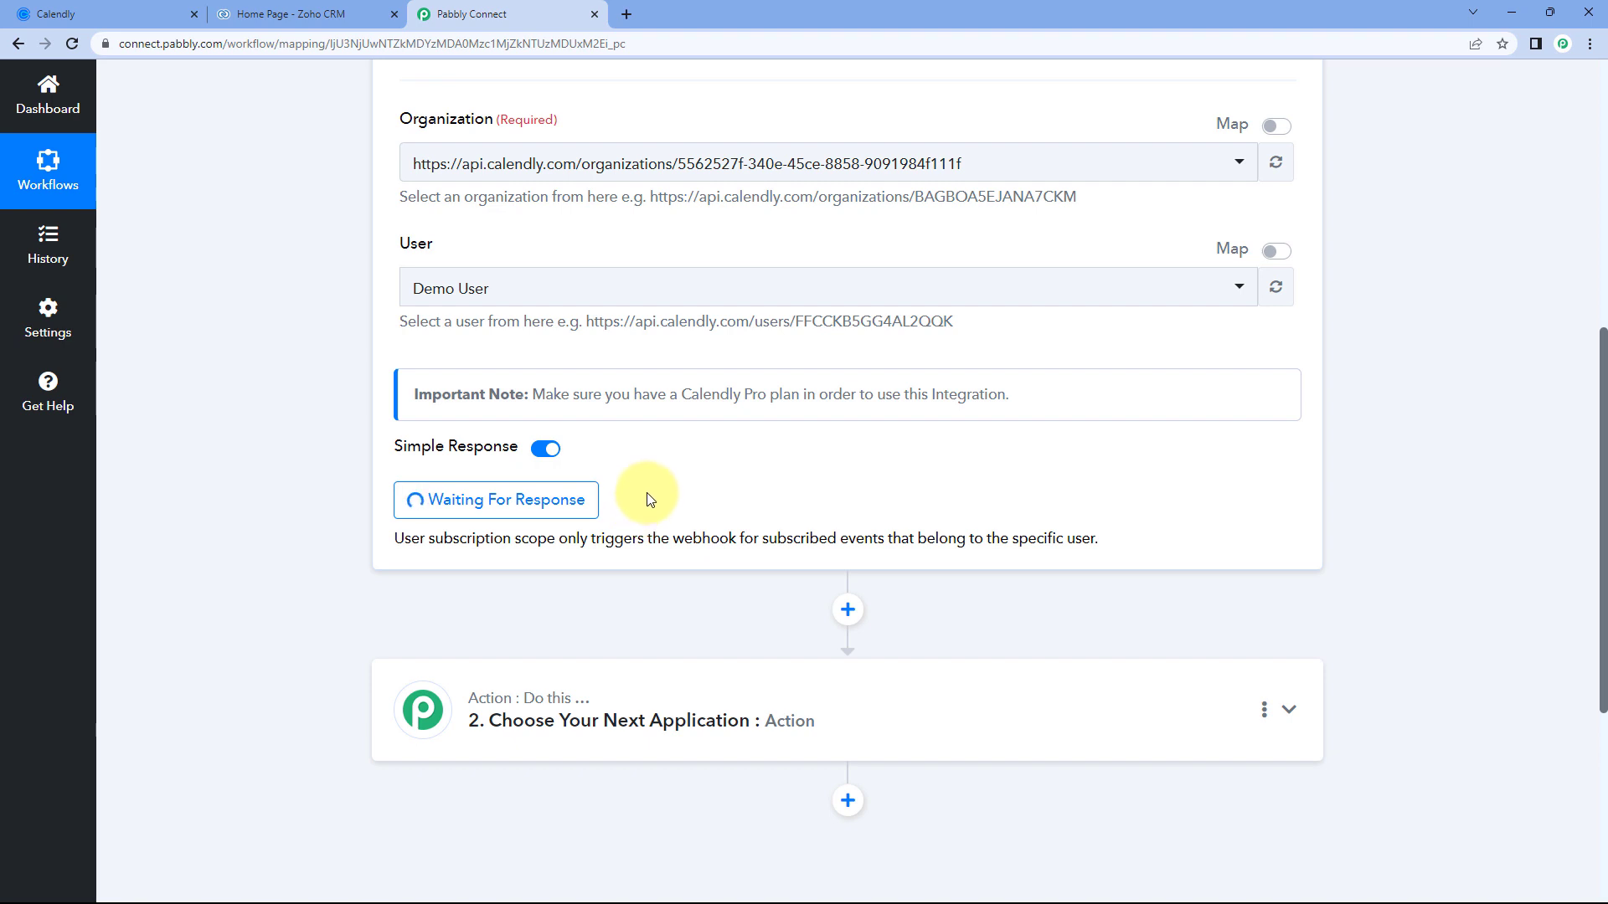
{"action": "scroll", "coordinate": [670, 377], "scroll_direction": "up", "scroll_amount": 1}
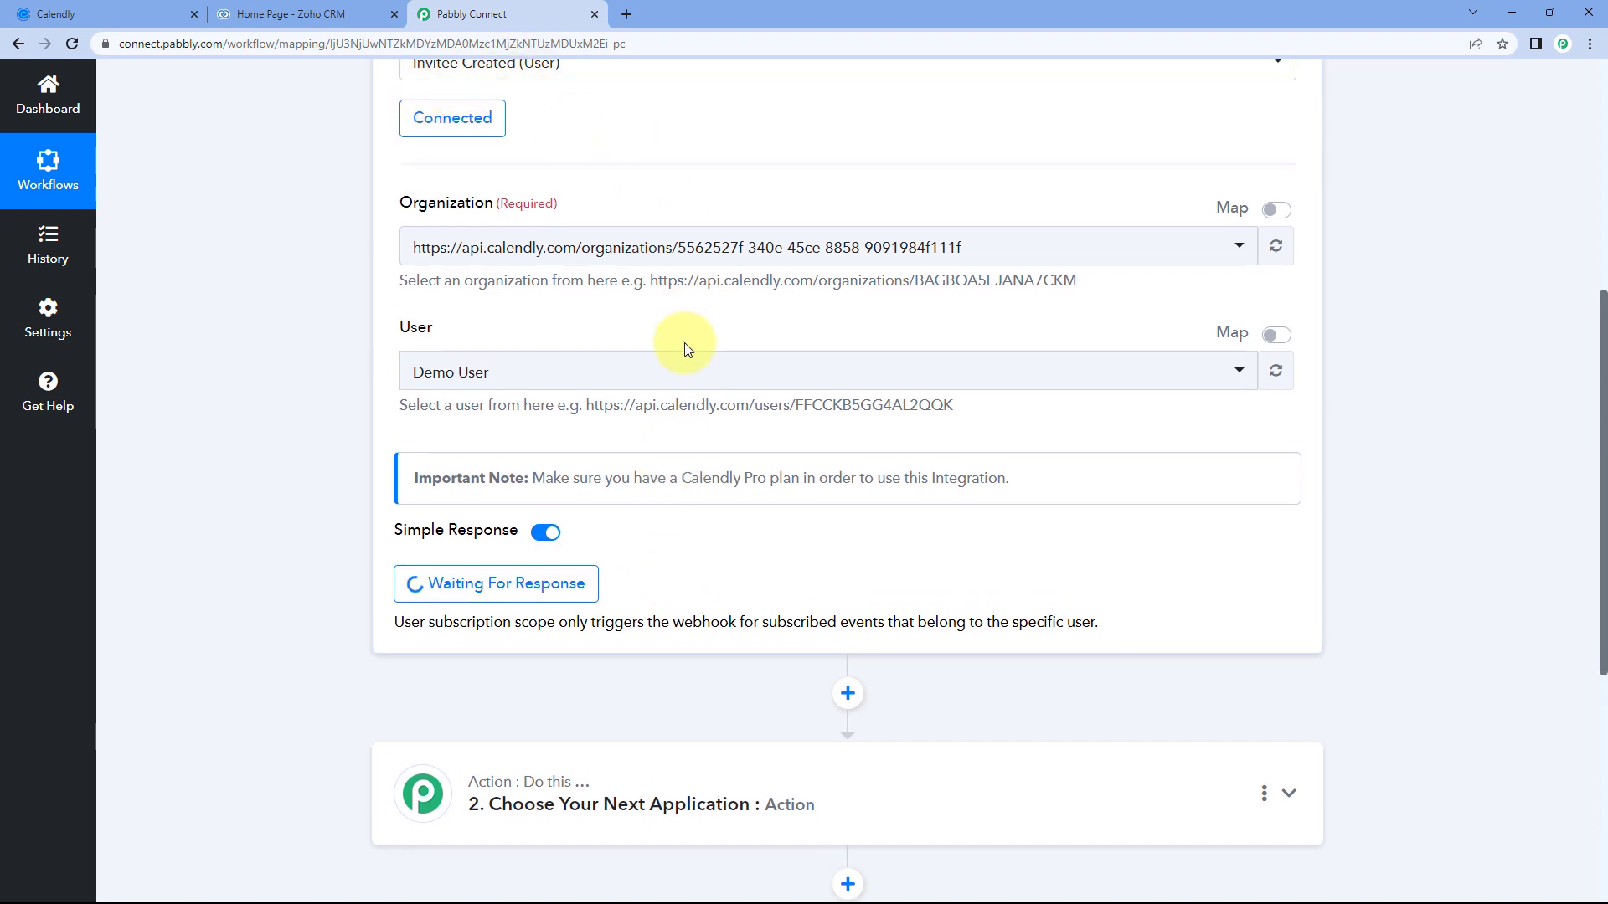
{"action": "scroll", "coordinate": [685, 345], "scroll_direction": "down", "scroll_amount": 1}
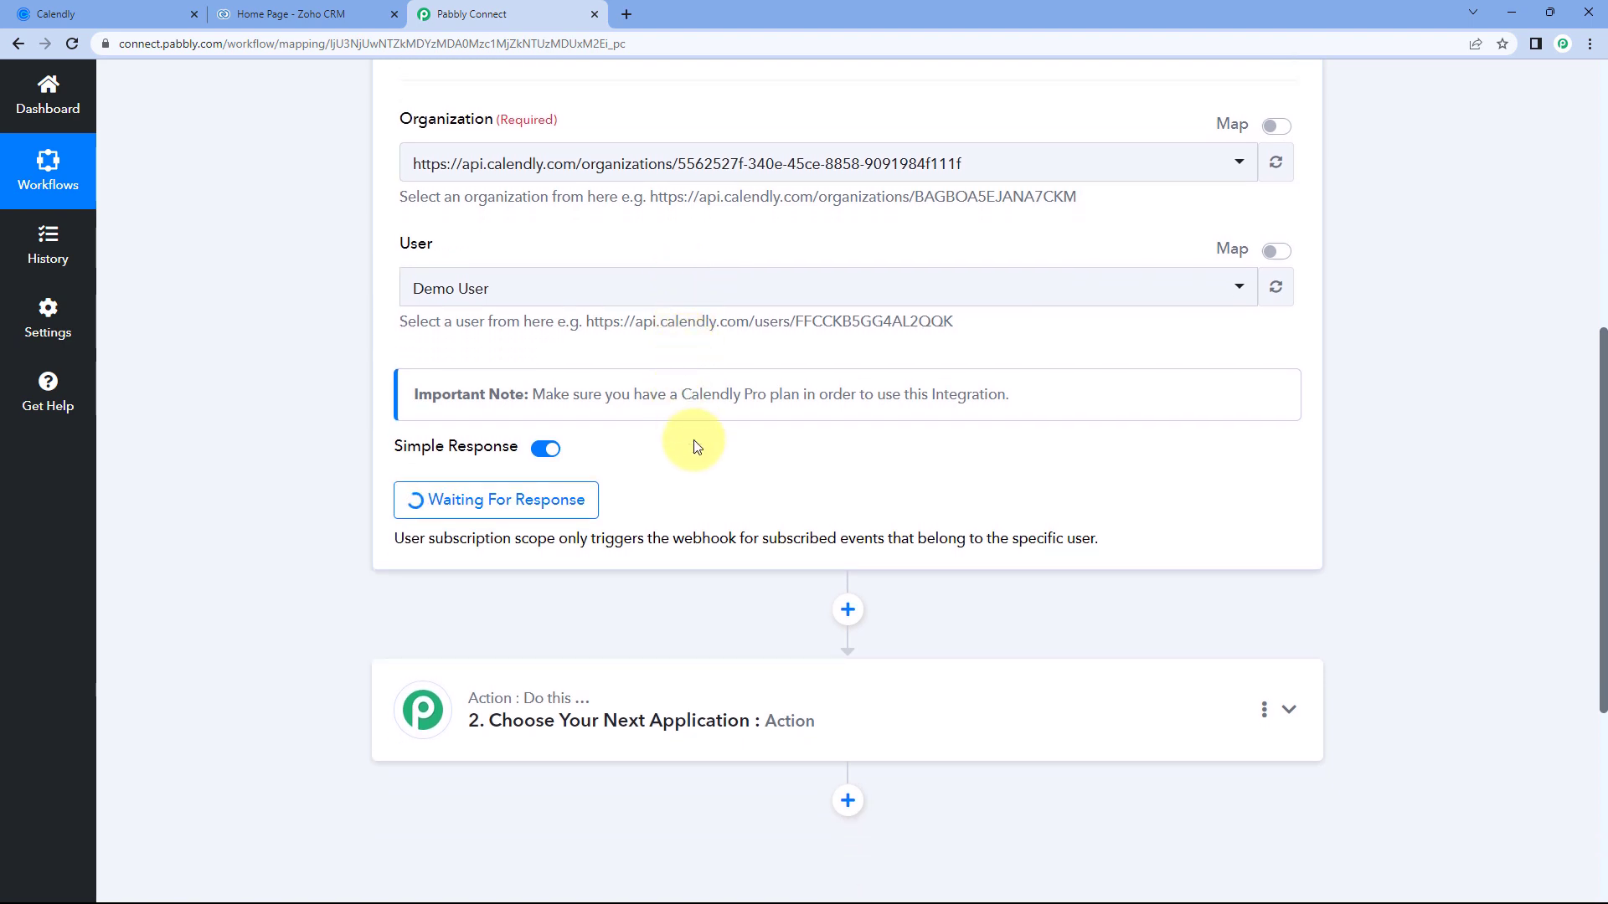
{"action": "left_click", "coordinate": [159, 8]}
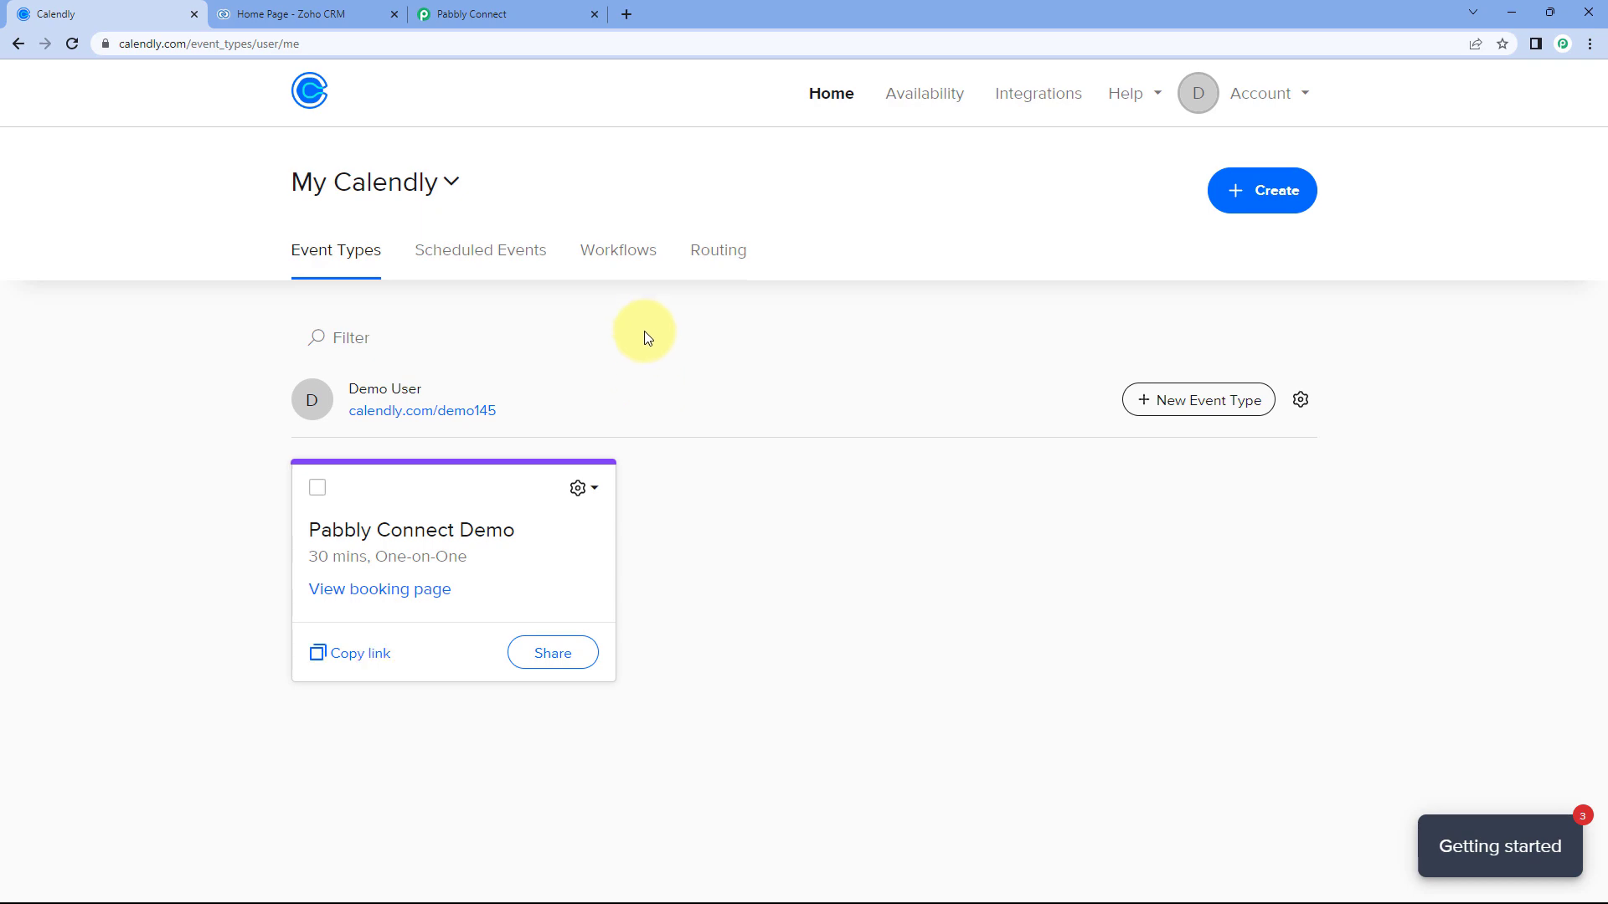
Open the pasted booking link and pick Tuesday, June 20 at 3:00pm.
{"action": "left_click", "coordinate": [629, 15]}
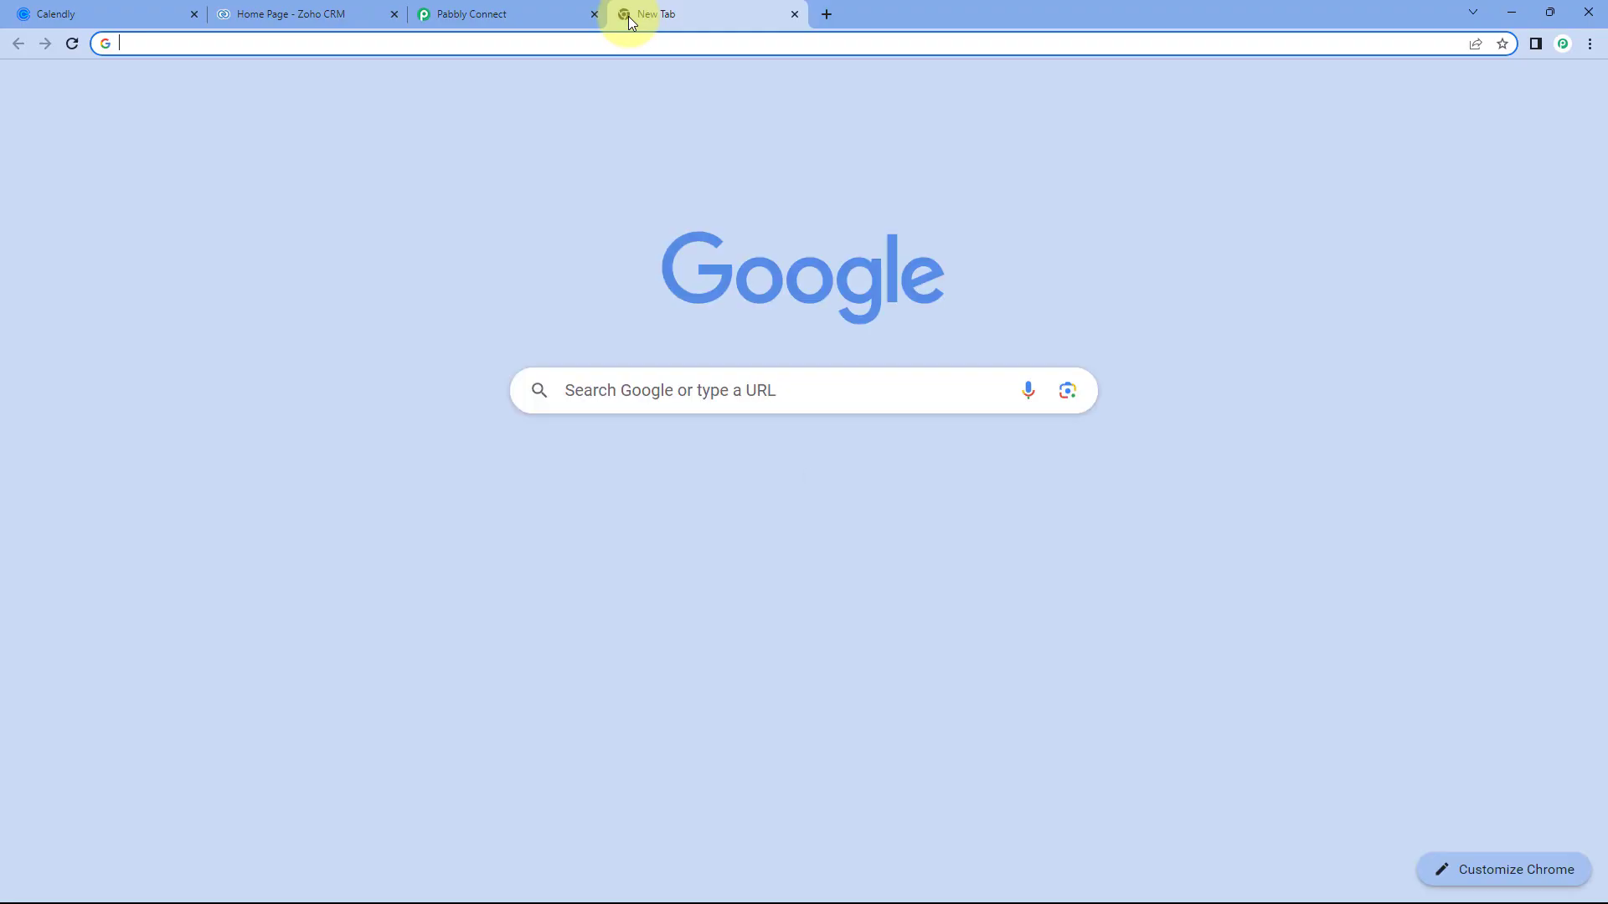
{"action": "type", "text": "https://calendly.com/demo145/30min"}
{"action": "key", "text": "Return"}
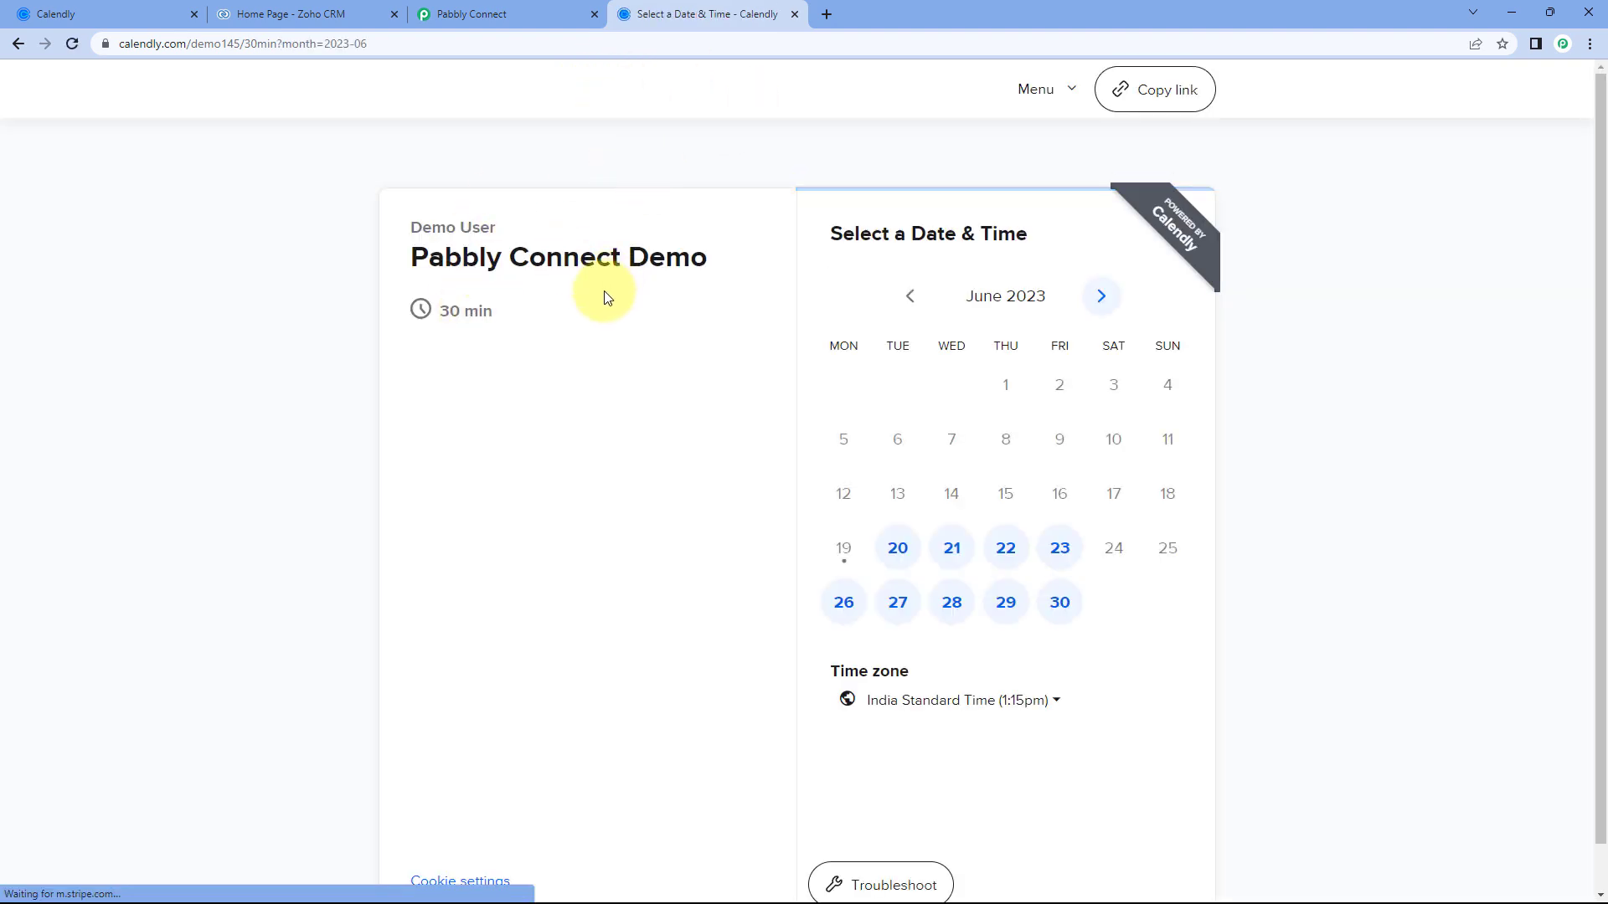
{"action": "left_click", "coordinate": [898, 548]}
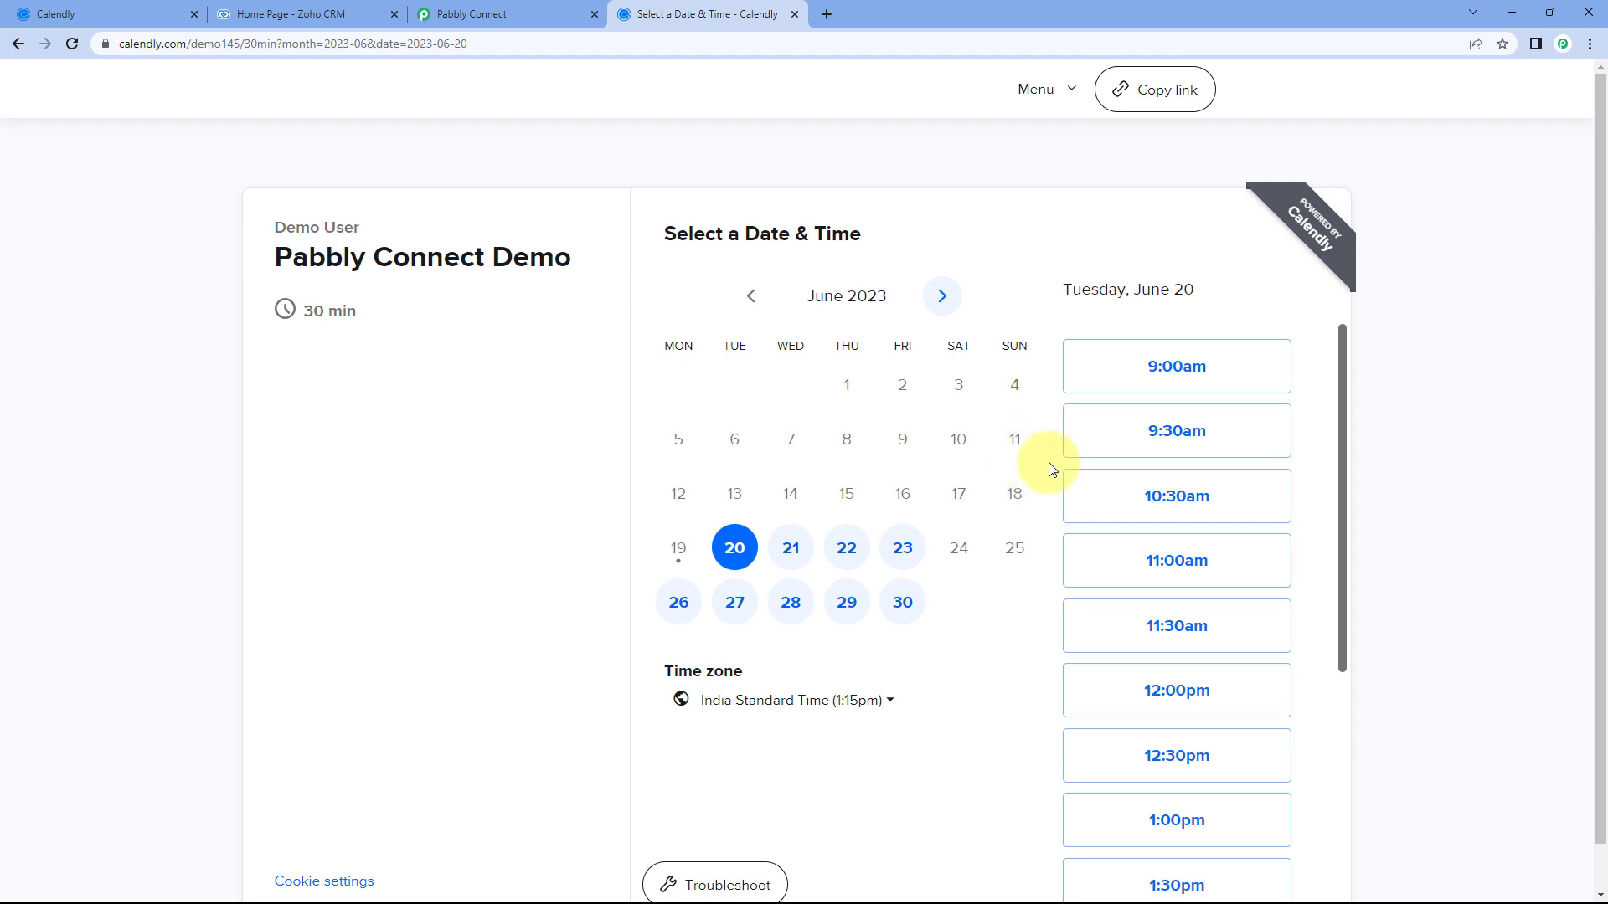
{"action": "scroll", "coordinate": [1154, 469], "scroll_direction": "down", "scroll_amount": 5}
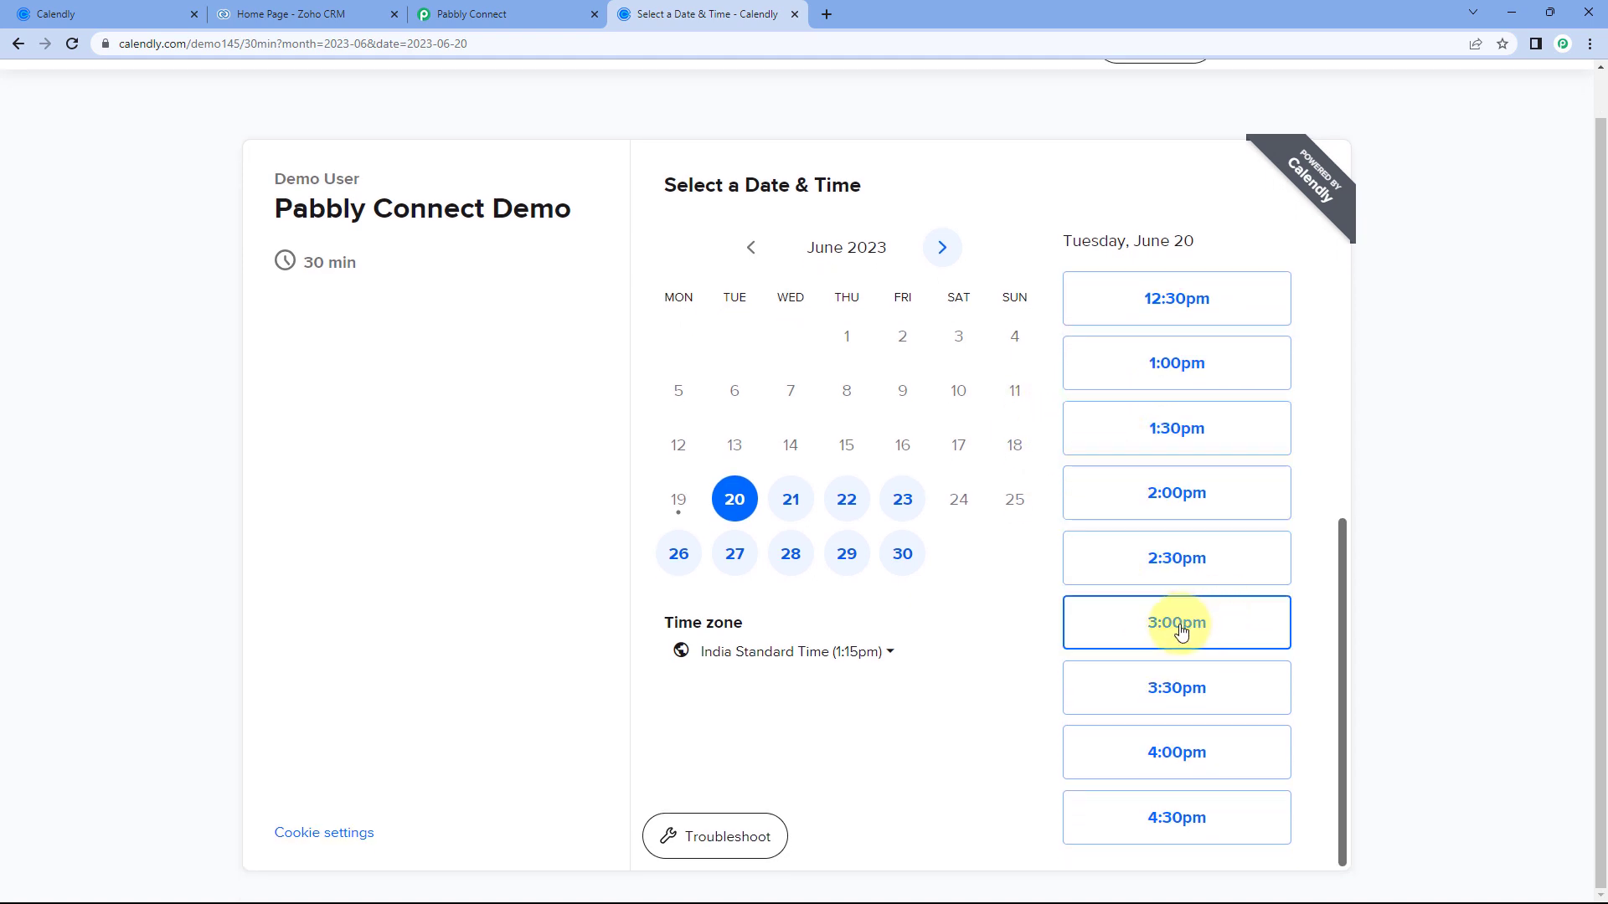
{"action": "left_click", "coordinate": [1181, 630]}
{"action": "left_click", "coordinate": [1261, 626]}
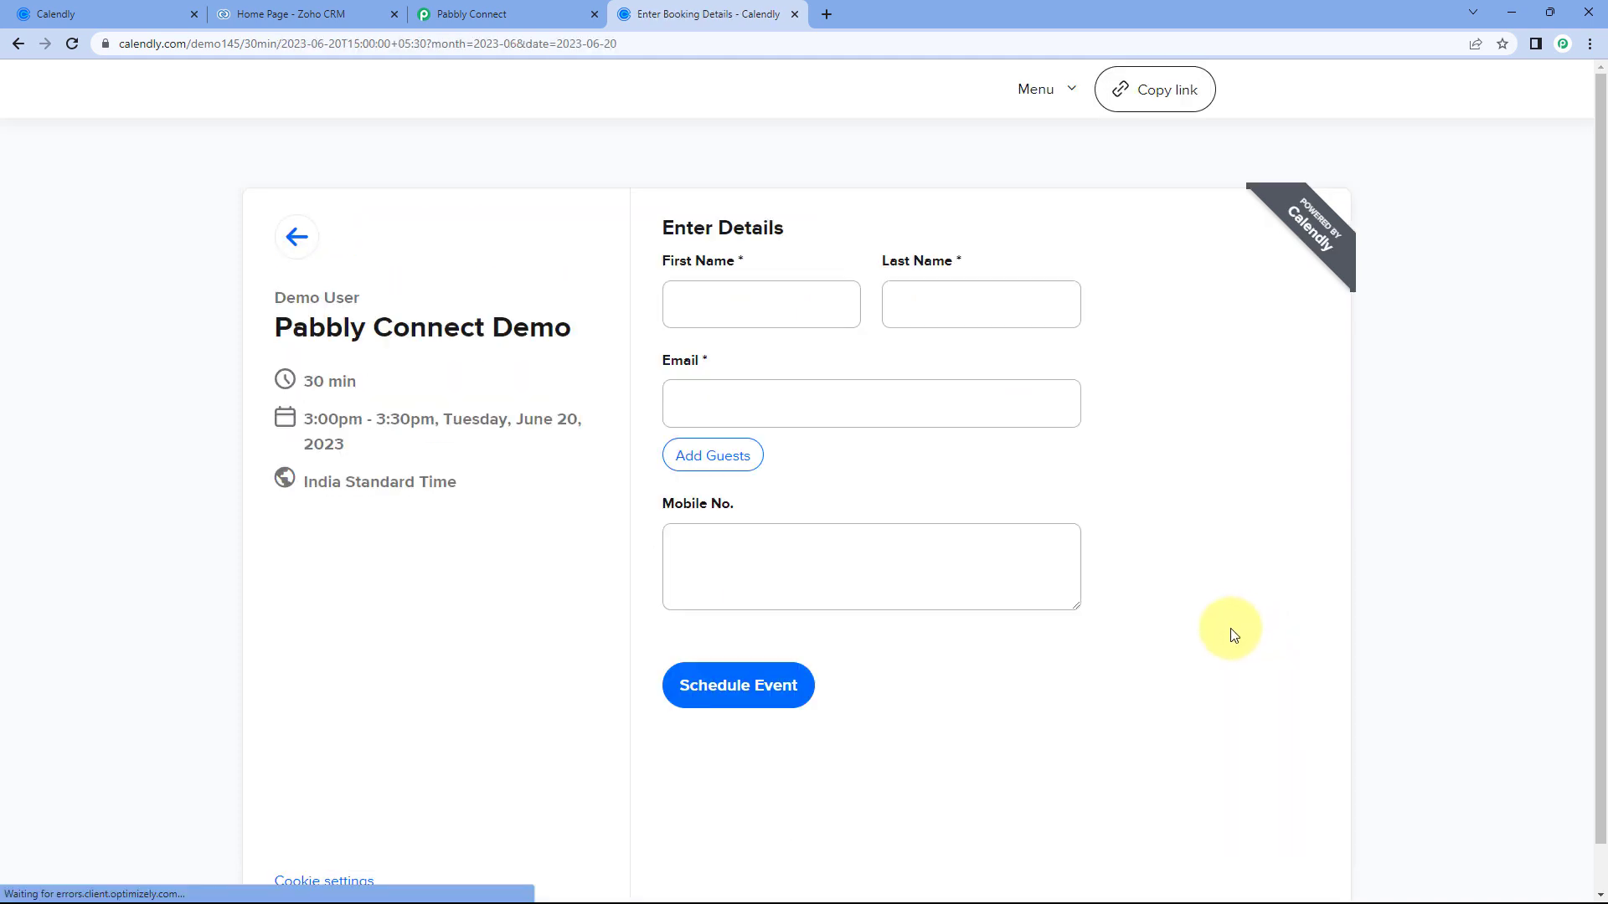
Fill in the invitee's details and e-mail, schedule the test meeting, and return to Pabbly.
{"action": "left_click", "coordinate": [815, 306]}
{"action": "key", "text": "Tab"}
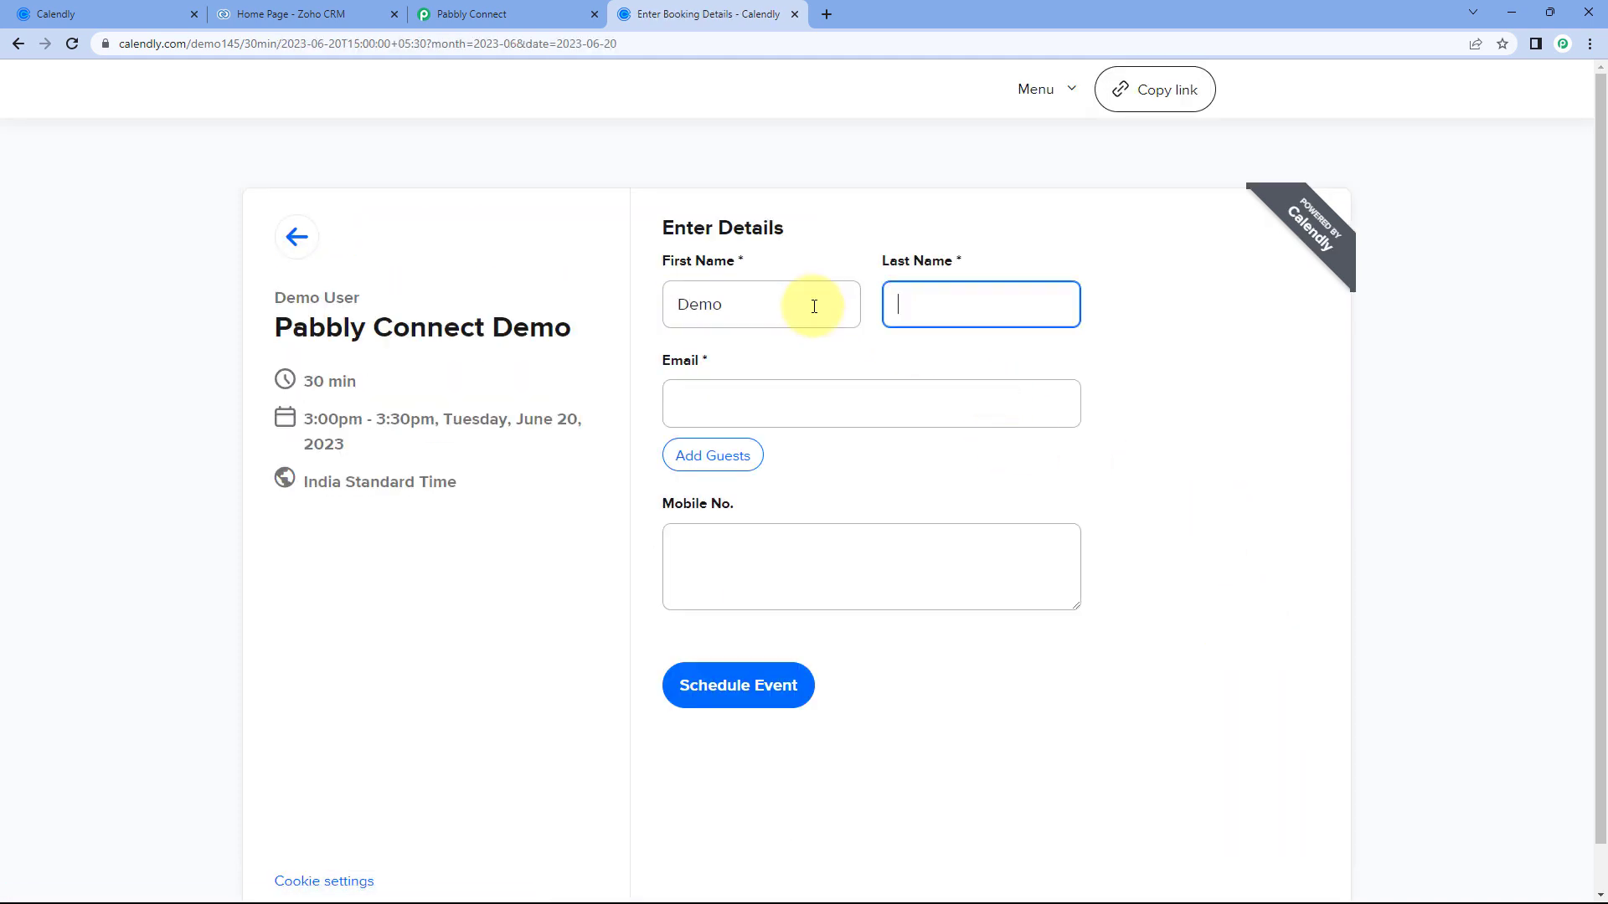
{"action": "key", "text": "Tab"}
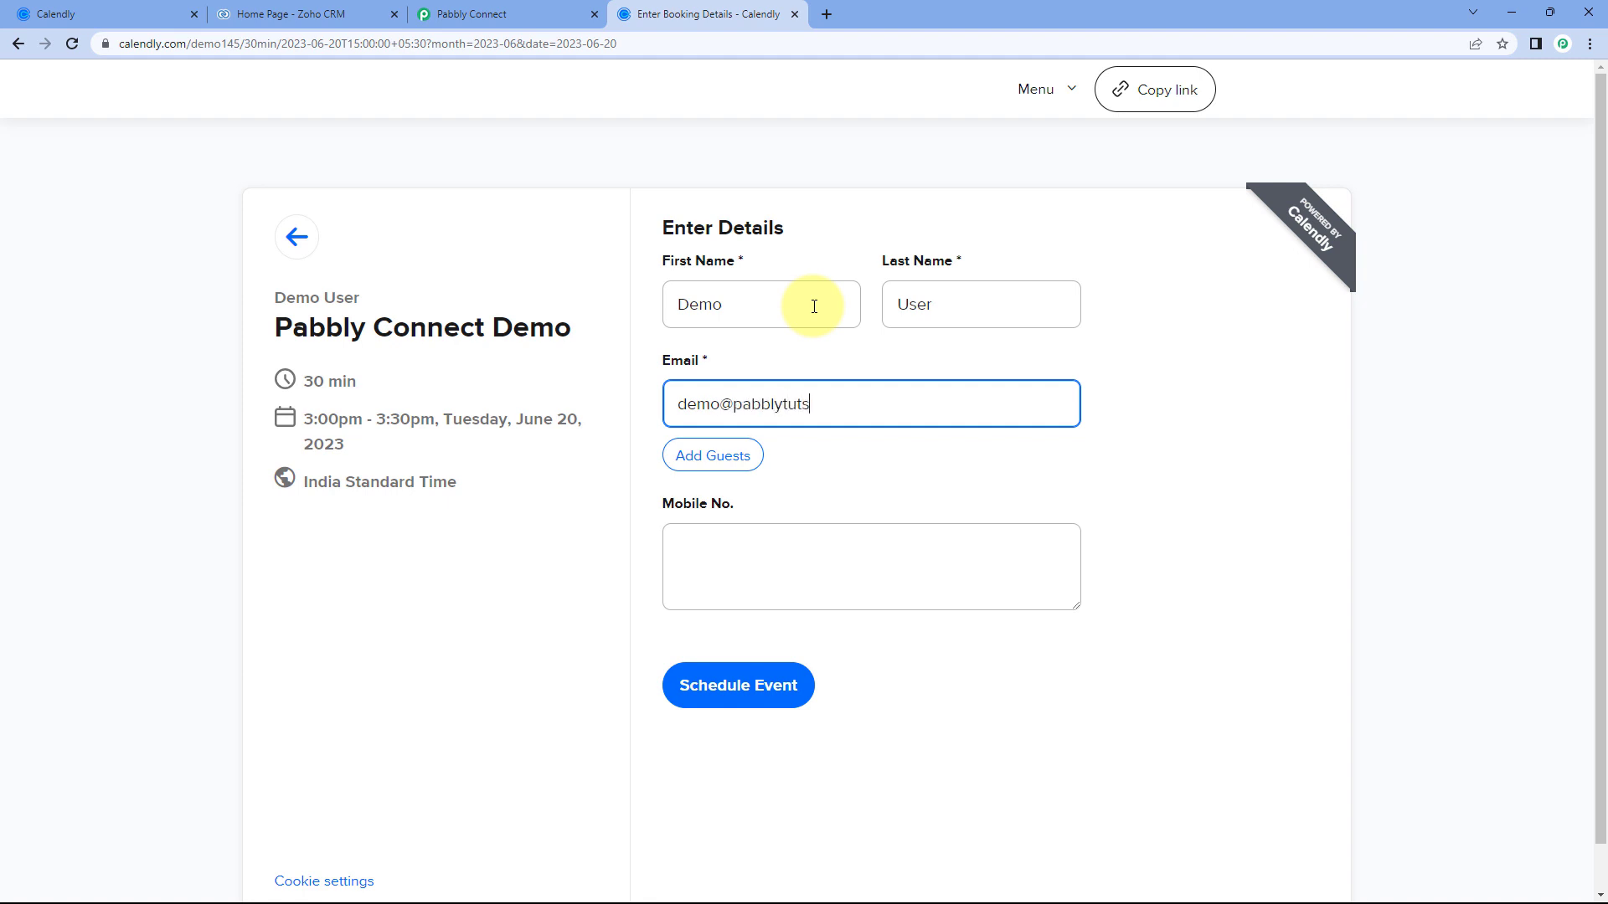
{"action": "key", "text": "Tab"}
{"action": "key", "text": "Tab"}
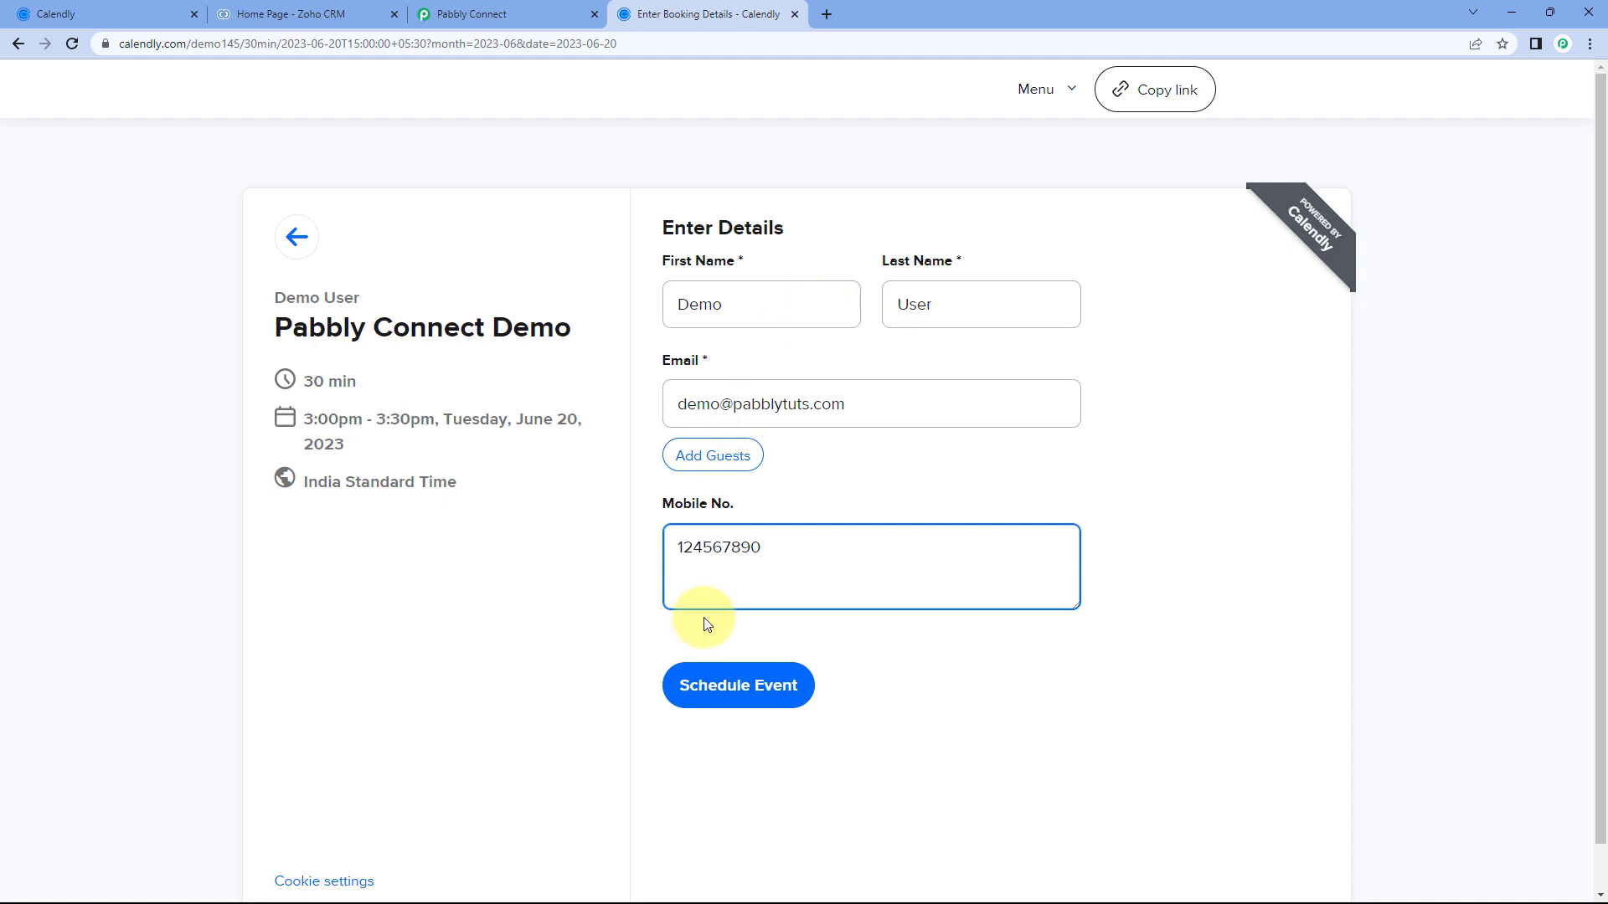
{"action": "left_click", "coordinate": [760, 690]}
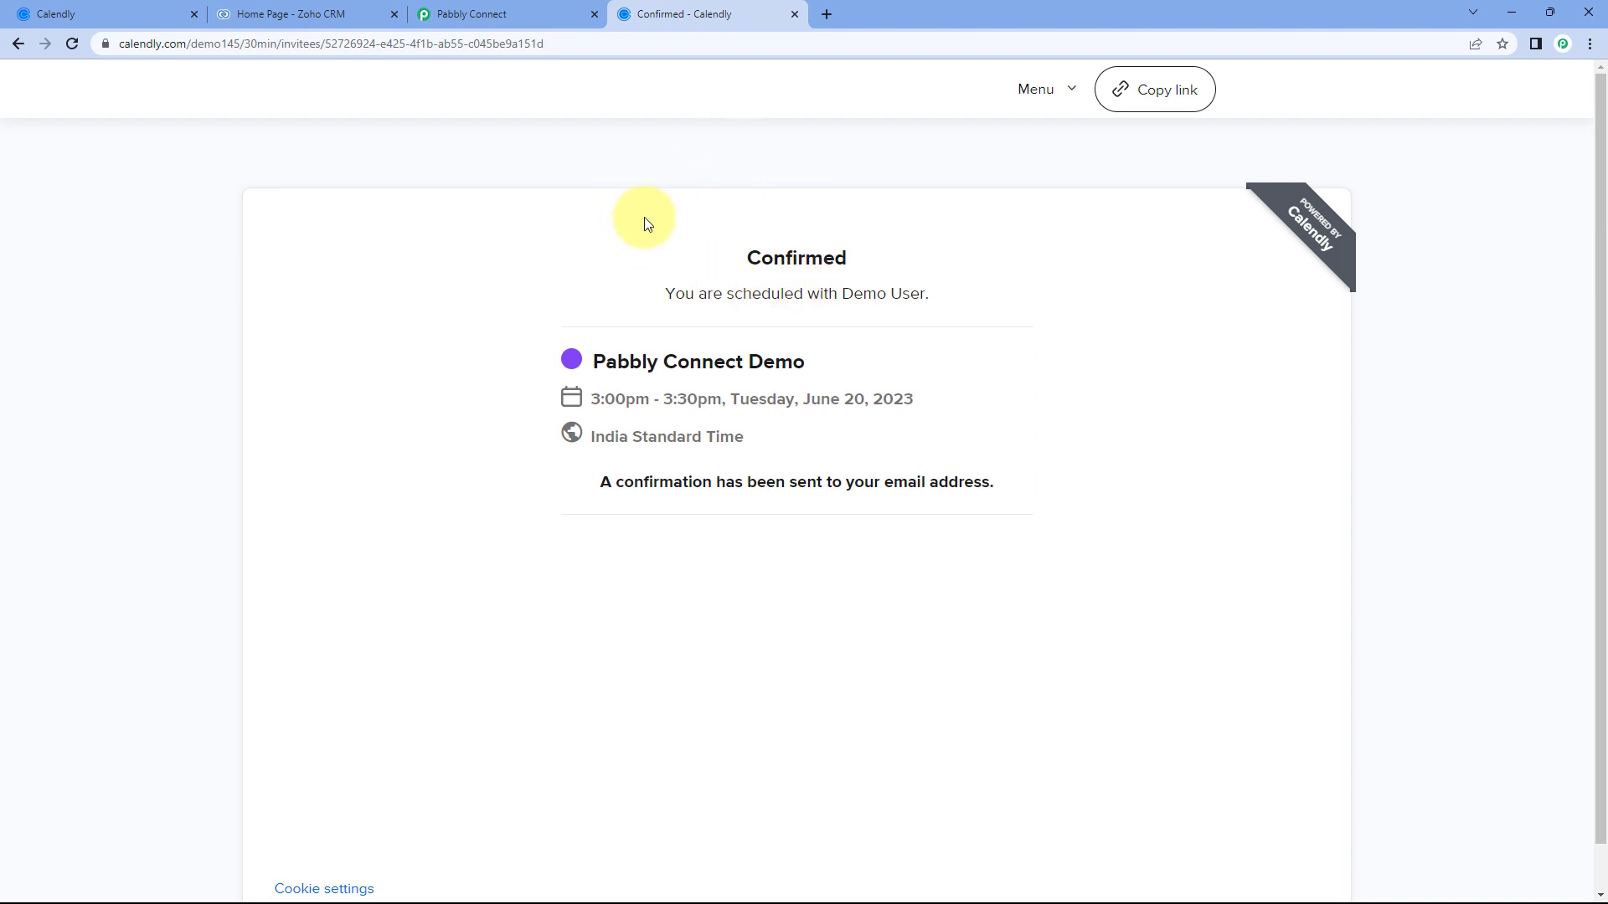
{"action": "left_click", "coordinate": [545, 3]}
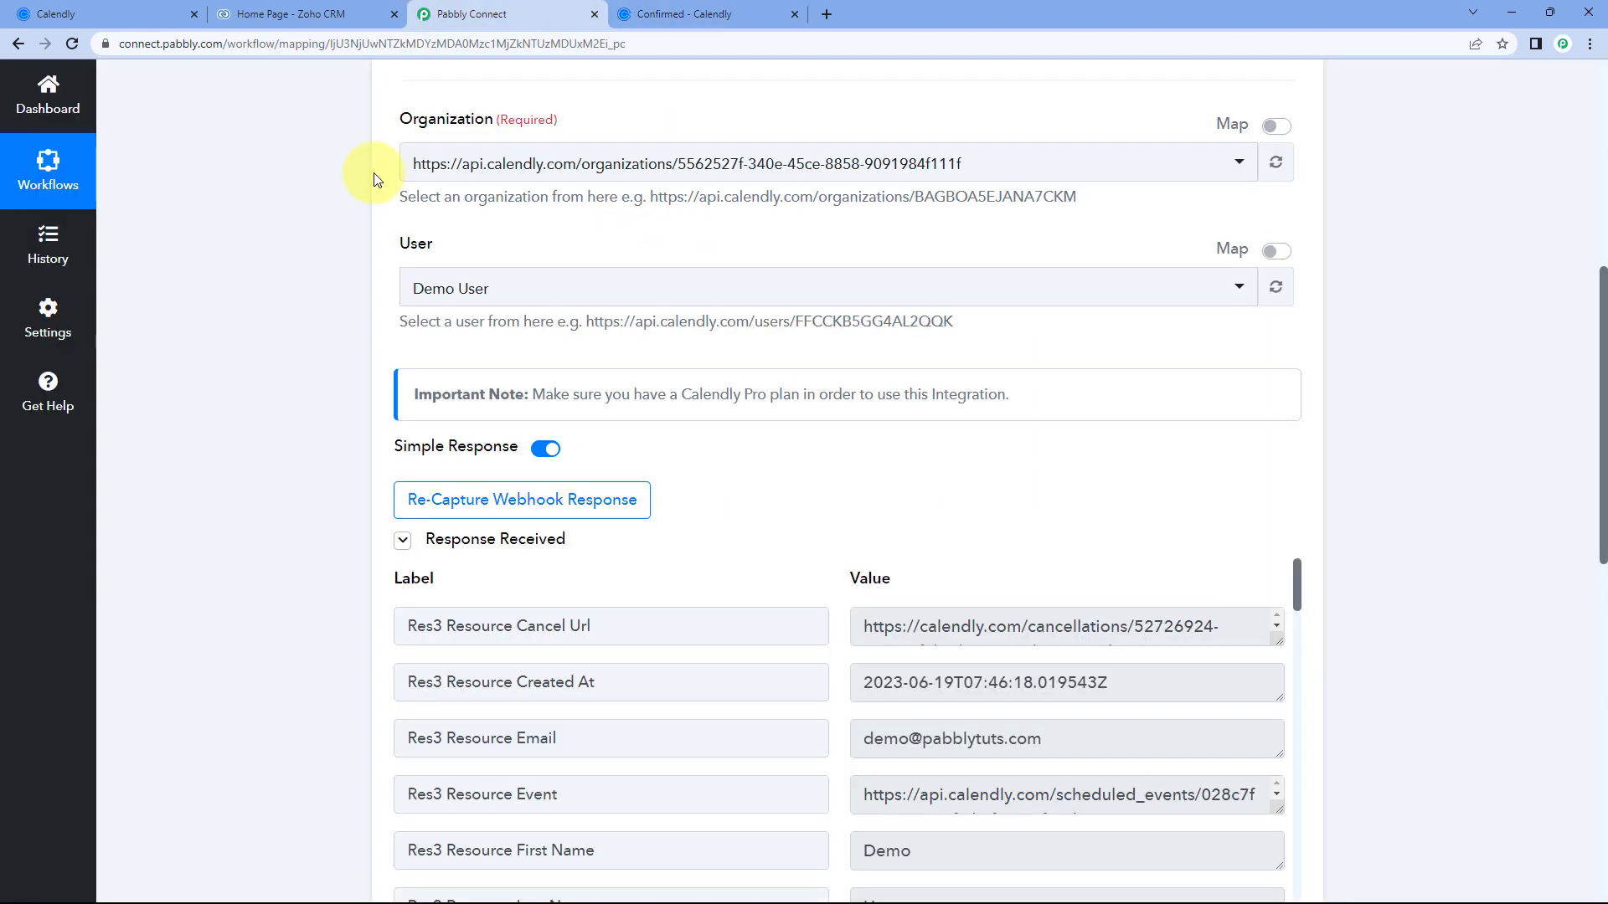
{"action": "scroll", "coordinate": [352, 262], "scroll_direction": "down", "scroll_amount": 2}
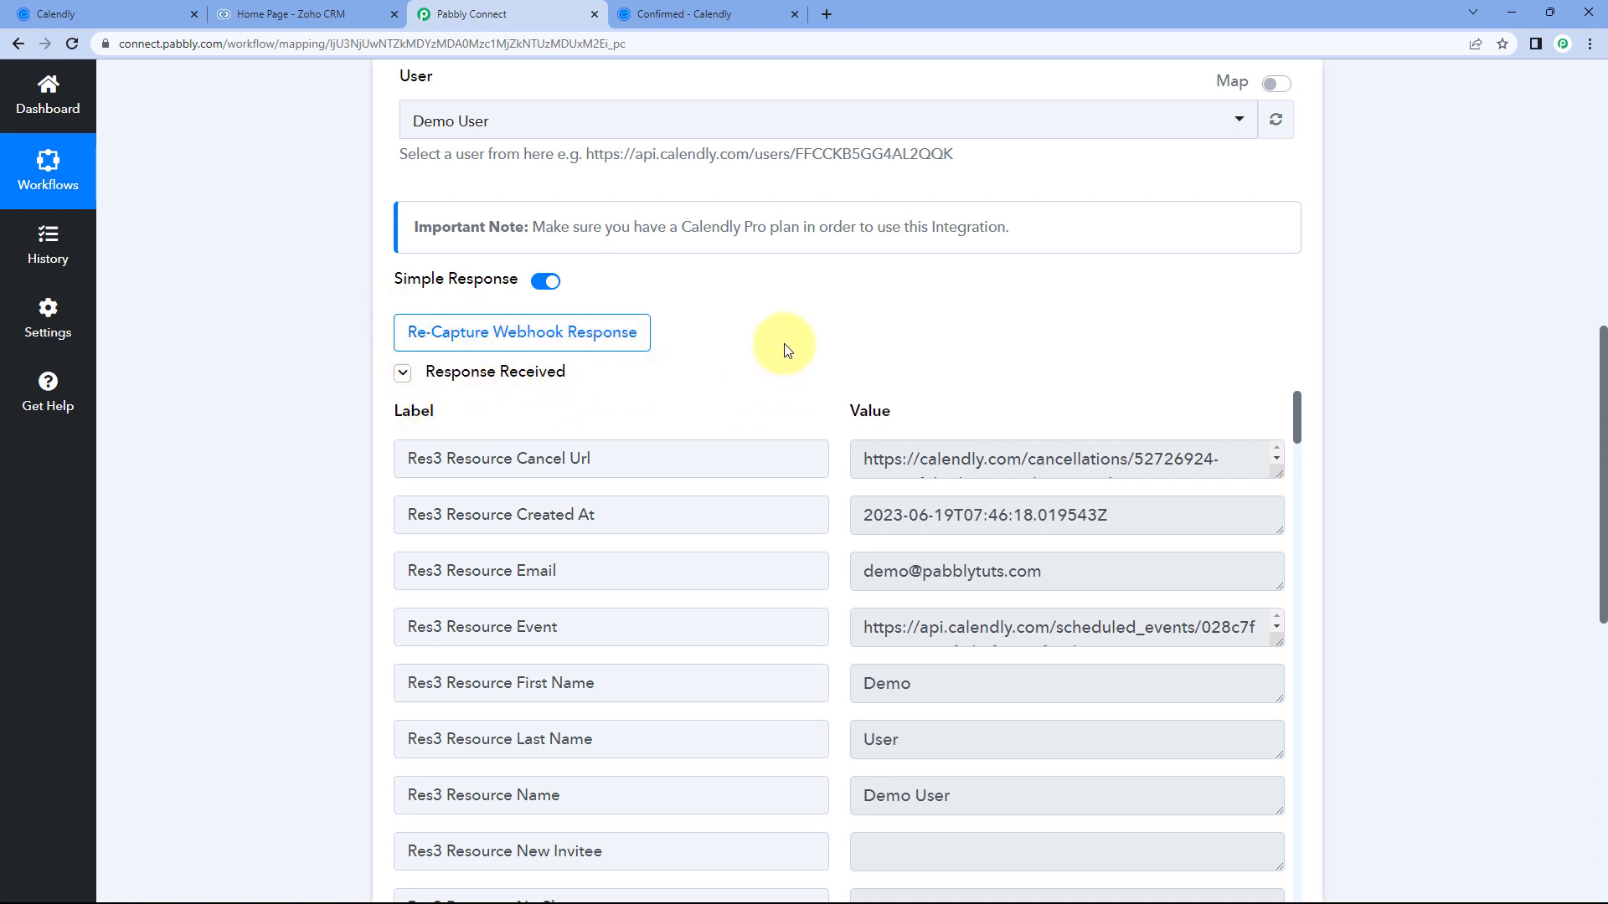
{"action": "scroll", "coordinate": [786, 345], "scroll_direction": "down", "scroll_amount": 1}
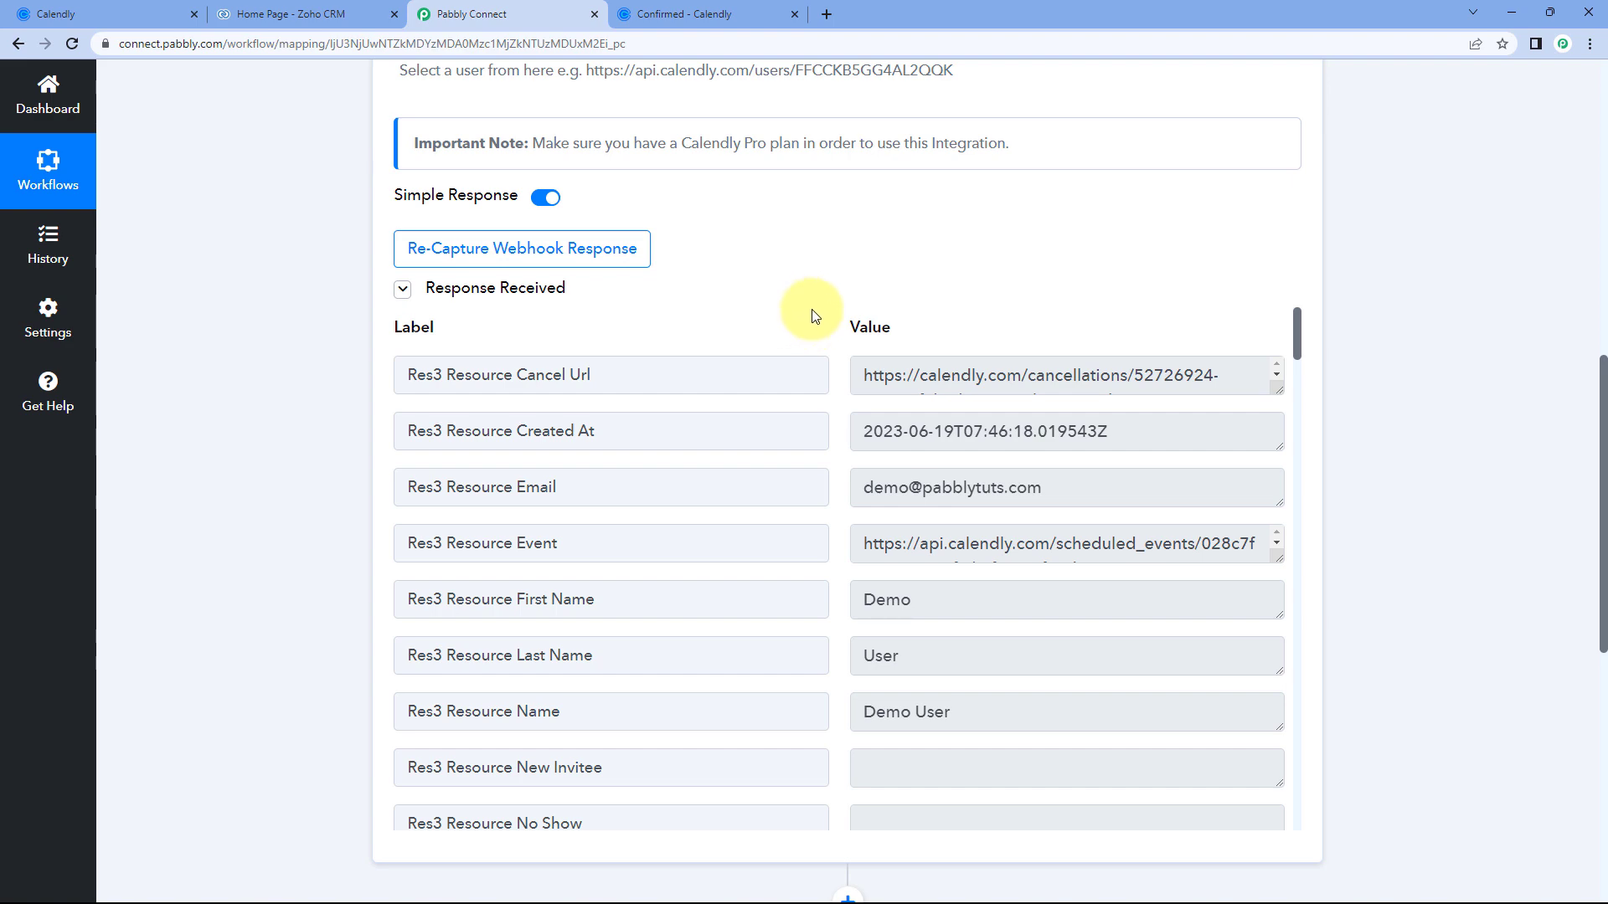
{"action": "left_click", "coordinate": [713, 18]}
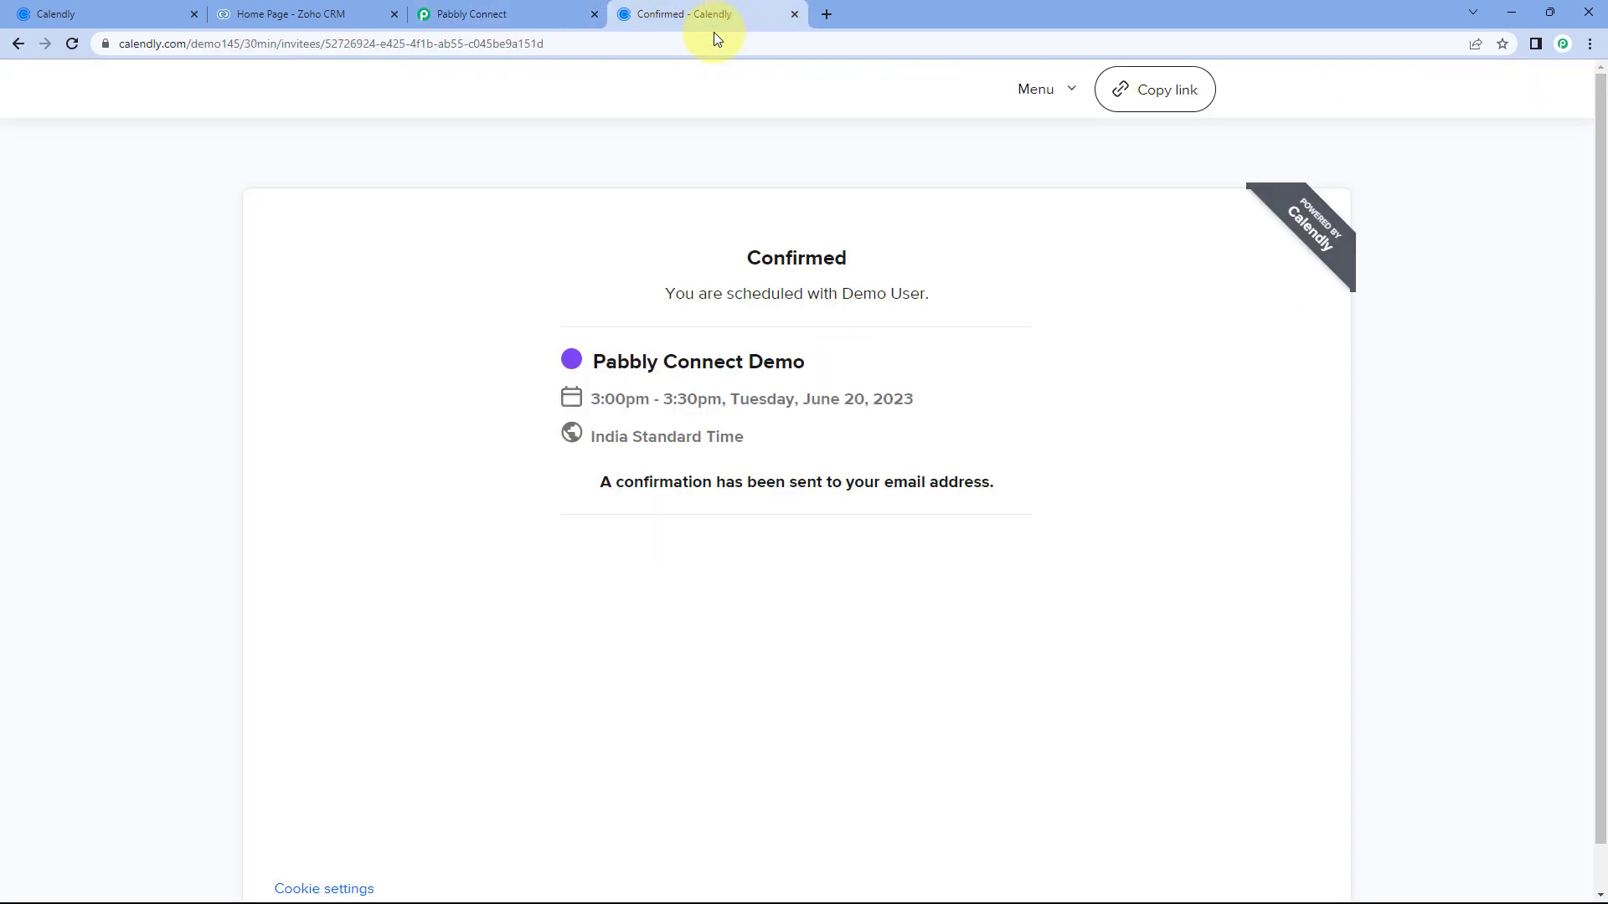
{"action": "left_click", "coordinate": [542, 9]}
{"action": "left_click_drag", "start_coordinate": [1074, 406], "coordinate": [862, 410]}
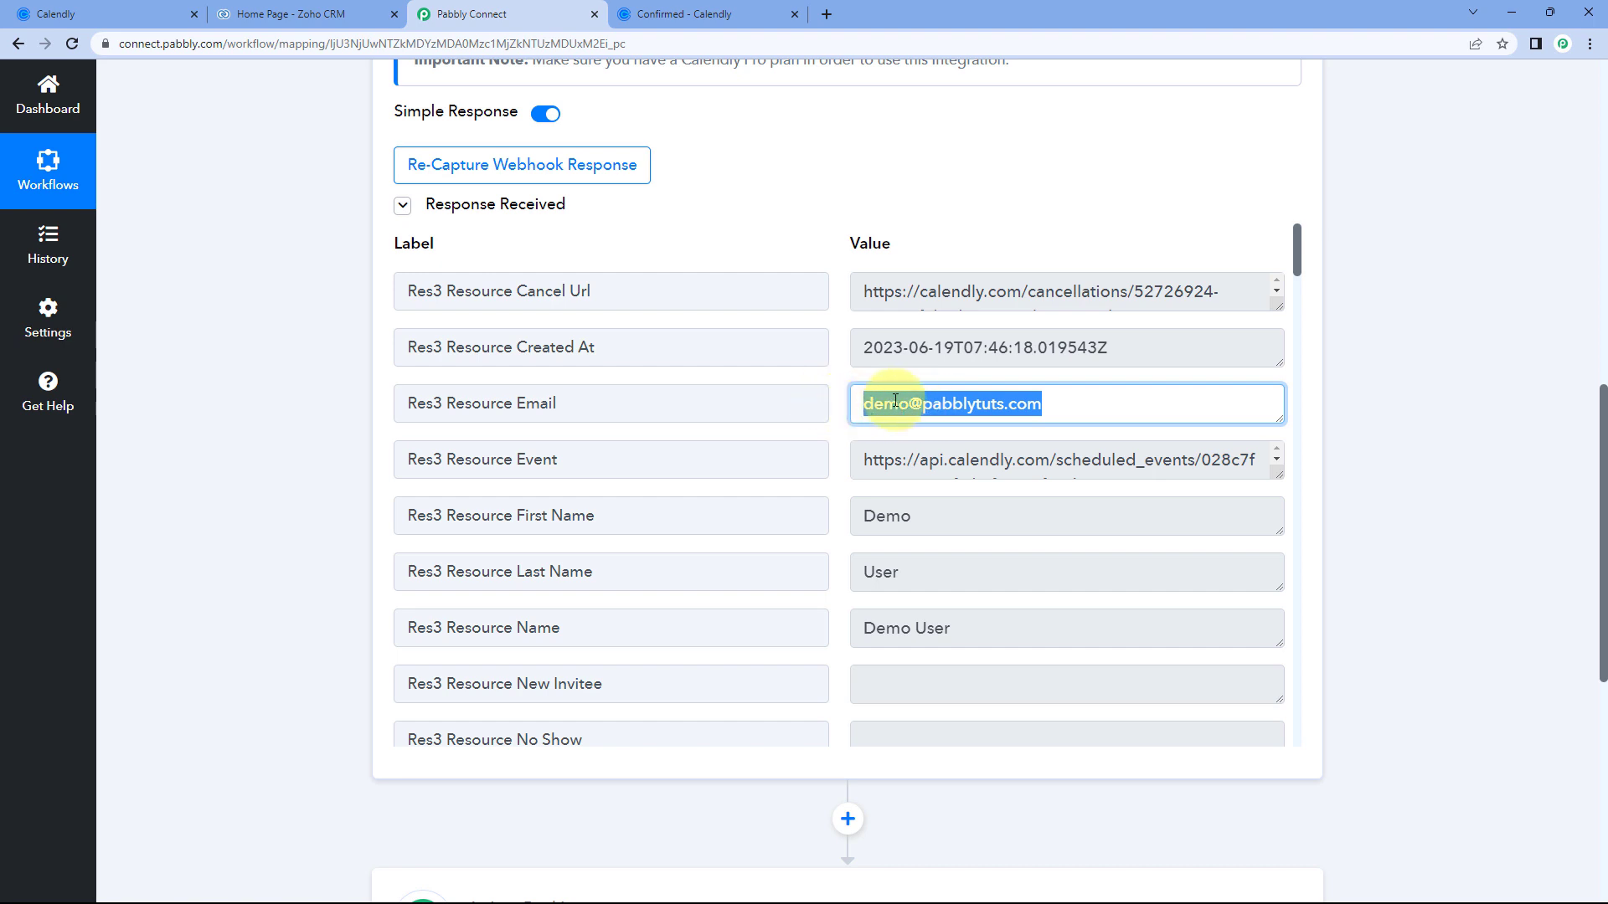
{"action": "scroll", "coordinate": [829, 433], "scroll_direction": "down", "scroll_amount": 2}
{"action": "left_click_drag", "start_coordinate": [946, 370], "coordinate": [814, 357]}
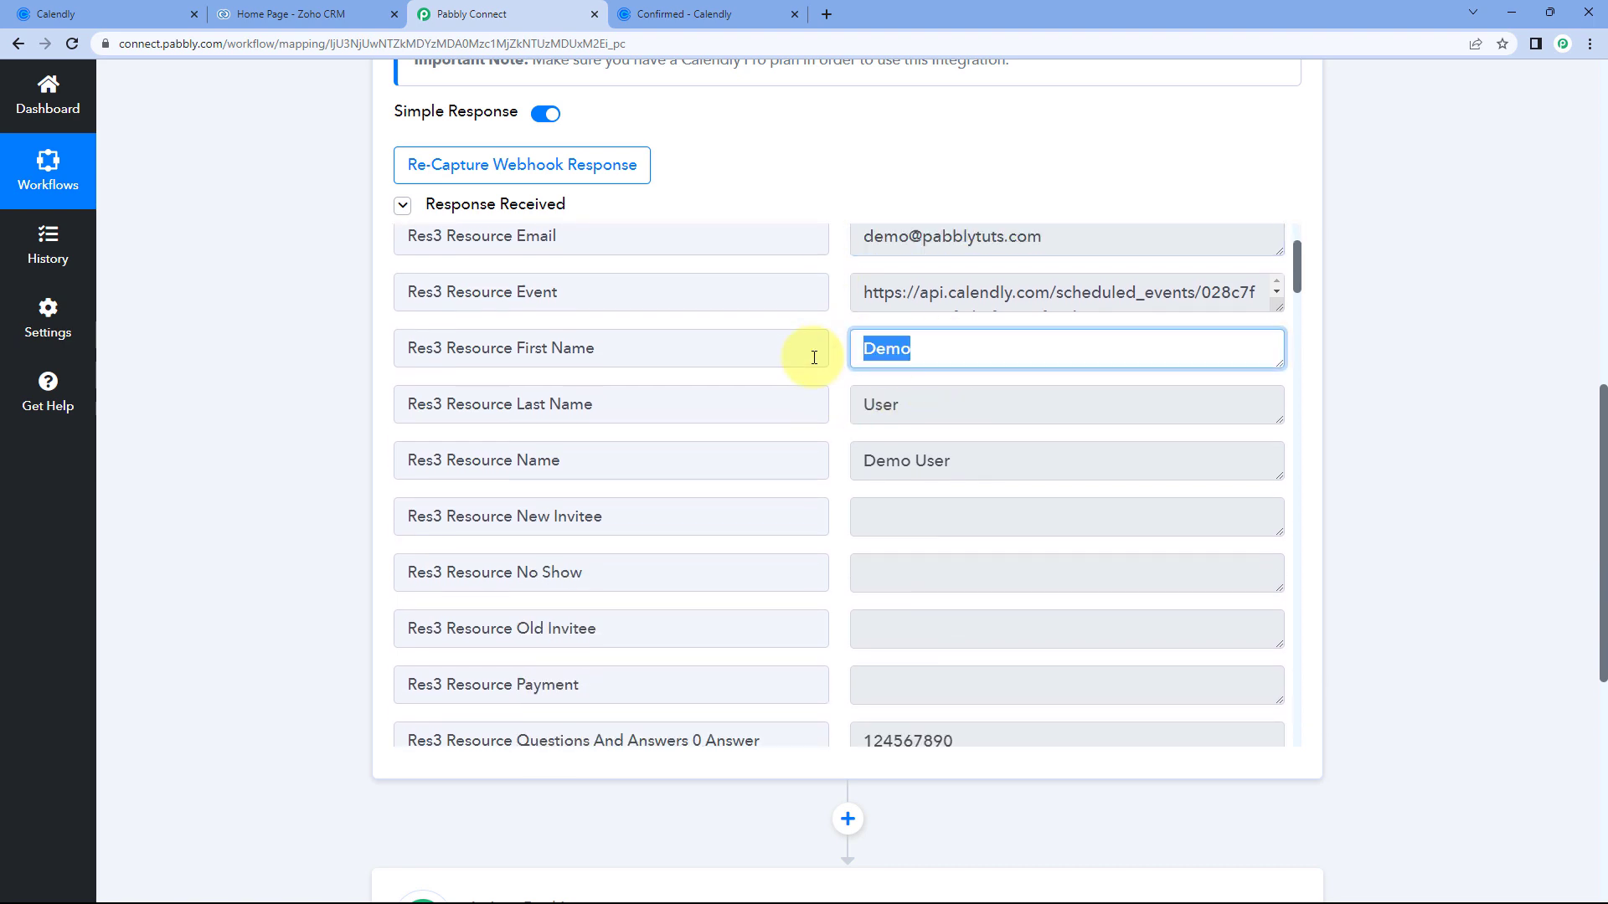
{"action": "double_click", "coordinate": [900, 408]}
{"action": "left_click_drag", "start_coordinate": [962, 449], "coordinate": [815, 445]}
{"action": "left_click", "coordinate": [832, 435]}
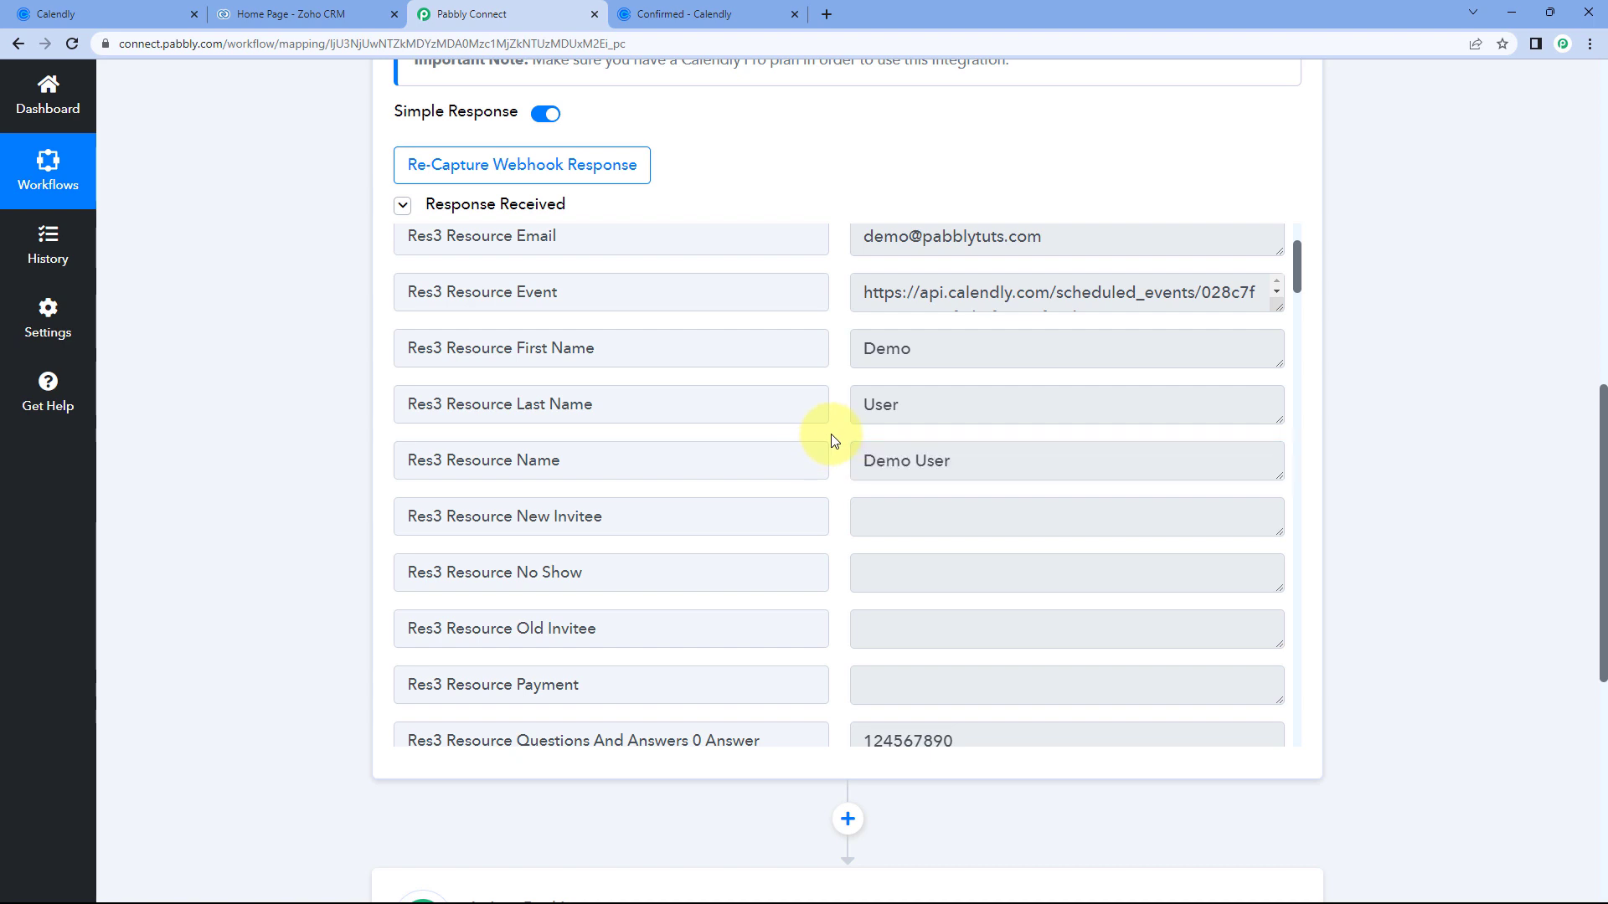
{"action": "scroll", "coordinate": [833, 442], "scroll_direction": "down", "scroll_amount": 2}
{"action": "scroll", "coordinate": [833, 442], "scroll_direction": "down", "scroll_amount": 1}
{"action": "left_click_drag", "start_coordinate": [958, 492], "coordinate": [865, 494]}
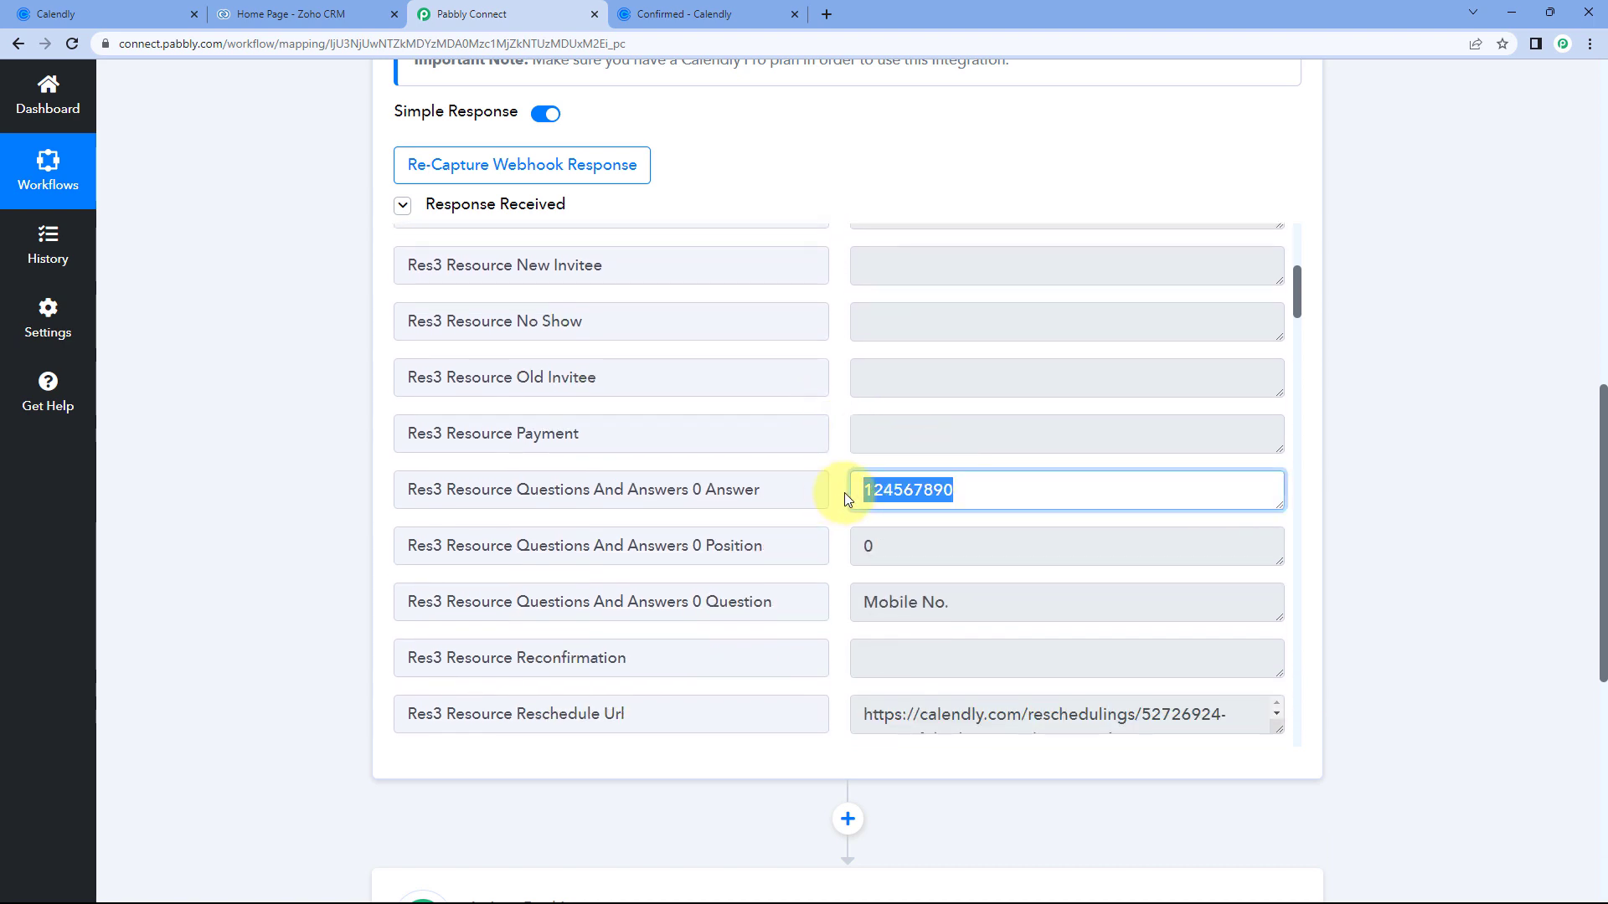
{"action": "scroll", "coordinate": [842, 494], "scroll_direction": "down", "scroll_amount": 3}
{"action": "scroll", "coordinate": [837, 489], "scroll_direction": "up", "scroll_amount": 1}
{"action": "scroll", "coordinate": [837, 490], "scroll_direction": "down", "scroll_amount": 2}
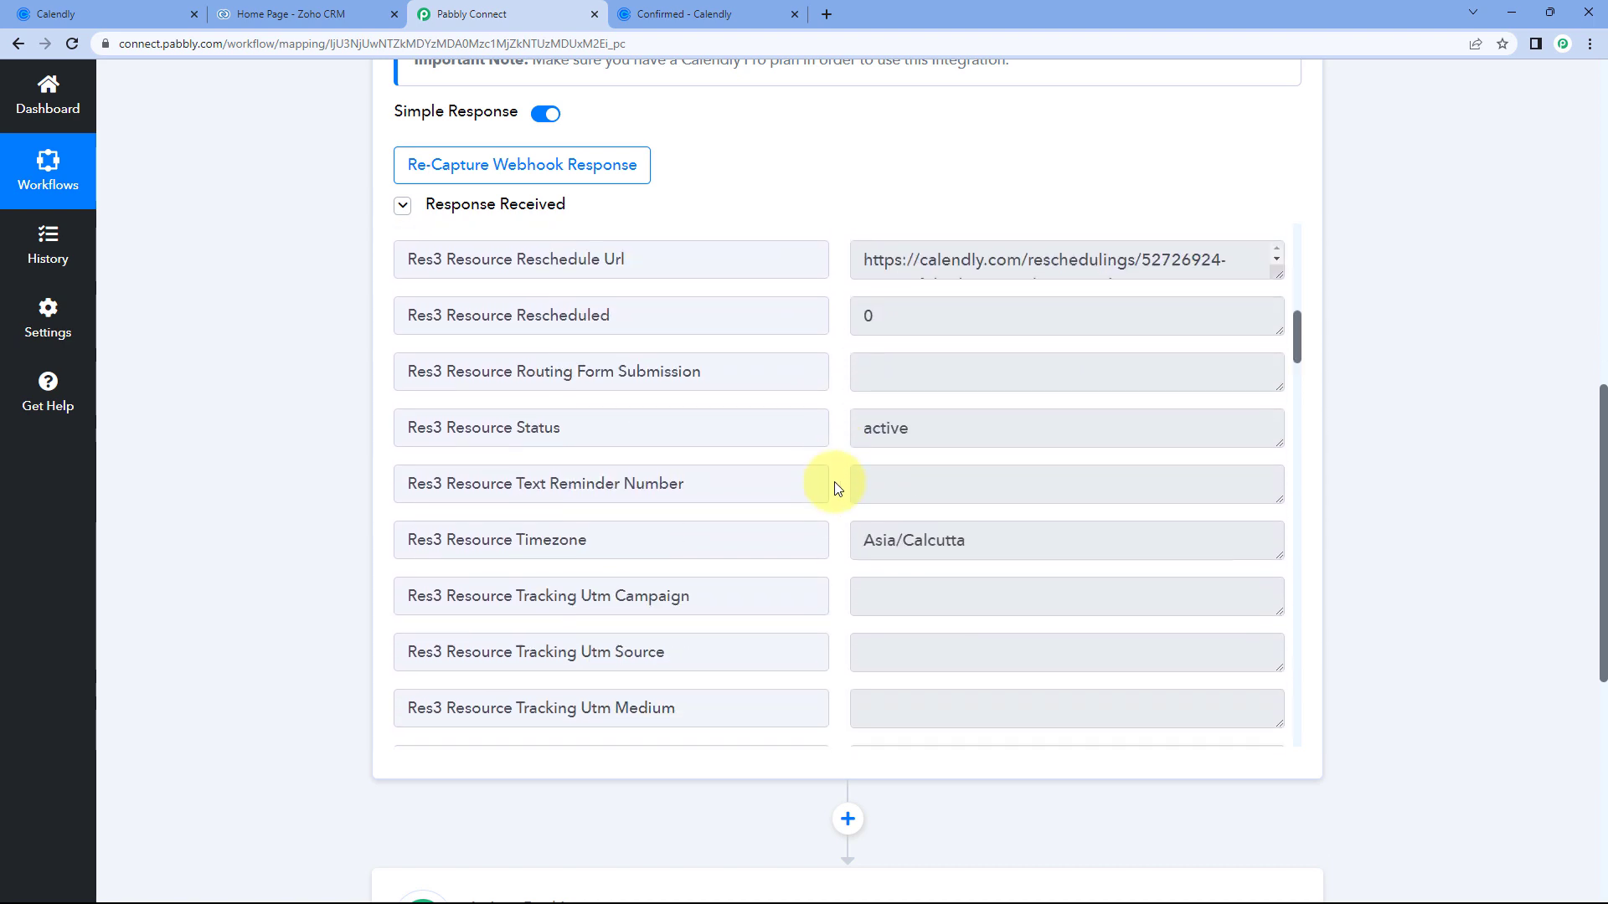
{"action": "scroll", "coordinate": [835, 485], "scroll_direction": "down", "scroll_amount": 1}
{"action": "left_click_drag", "start_coordinate": [962, 405], "coordinate": [843, 405]}
{"action": "left_click", "coordinate": [840, 416]}
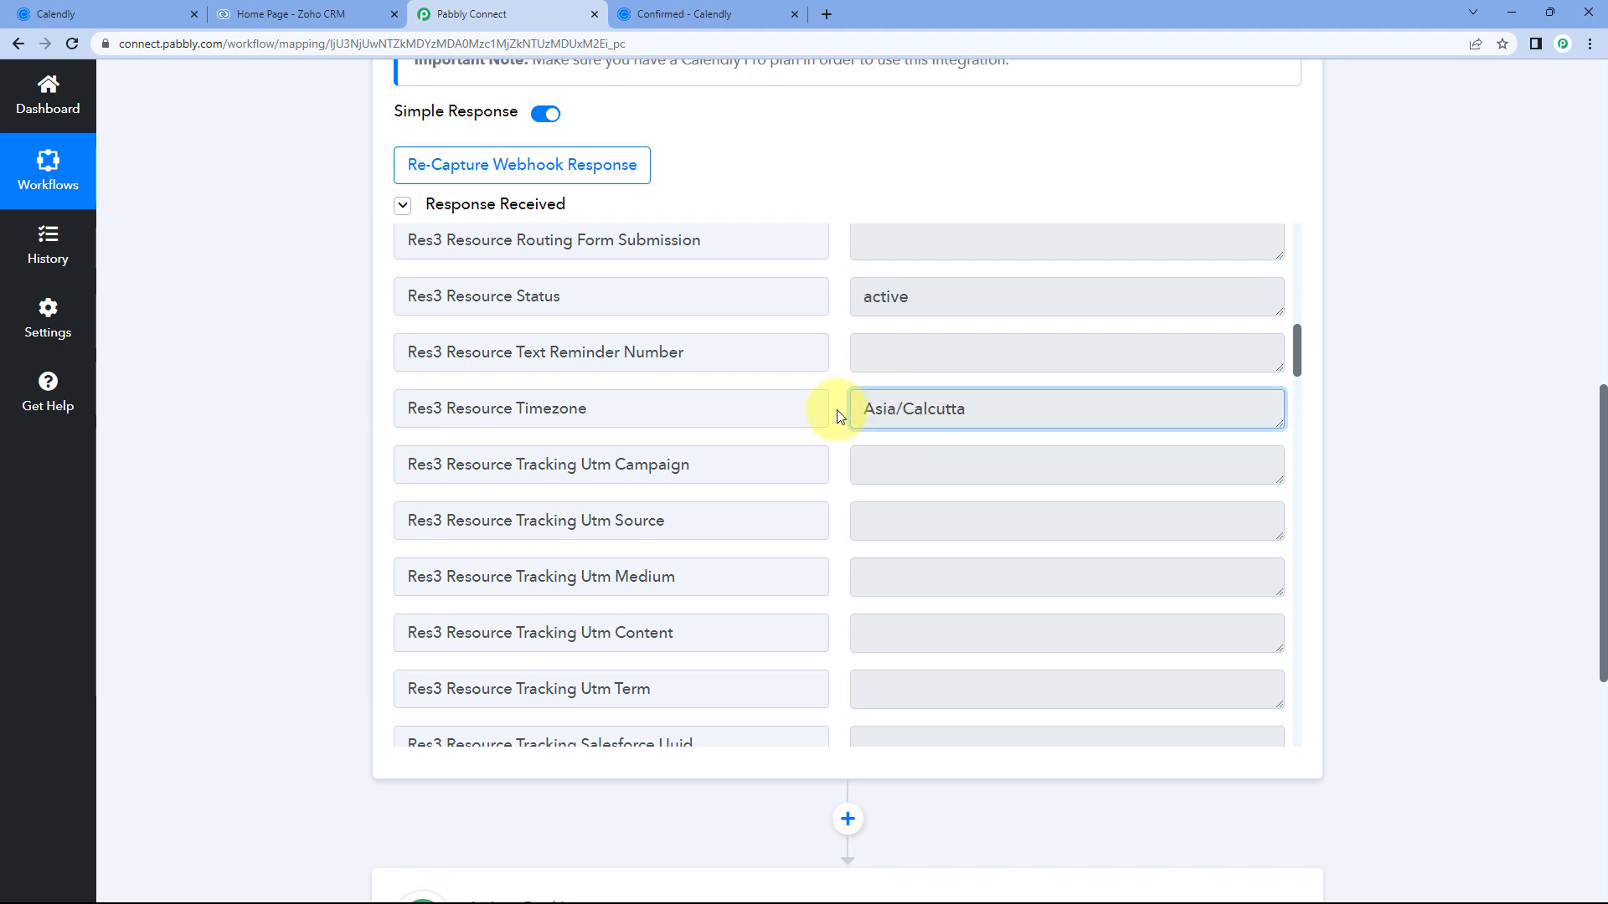
{"action": "scroll", "coordinate": [840, 416], "scroll_direction": "down", "scroll_amount": 4}
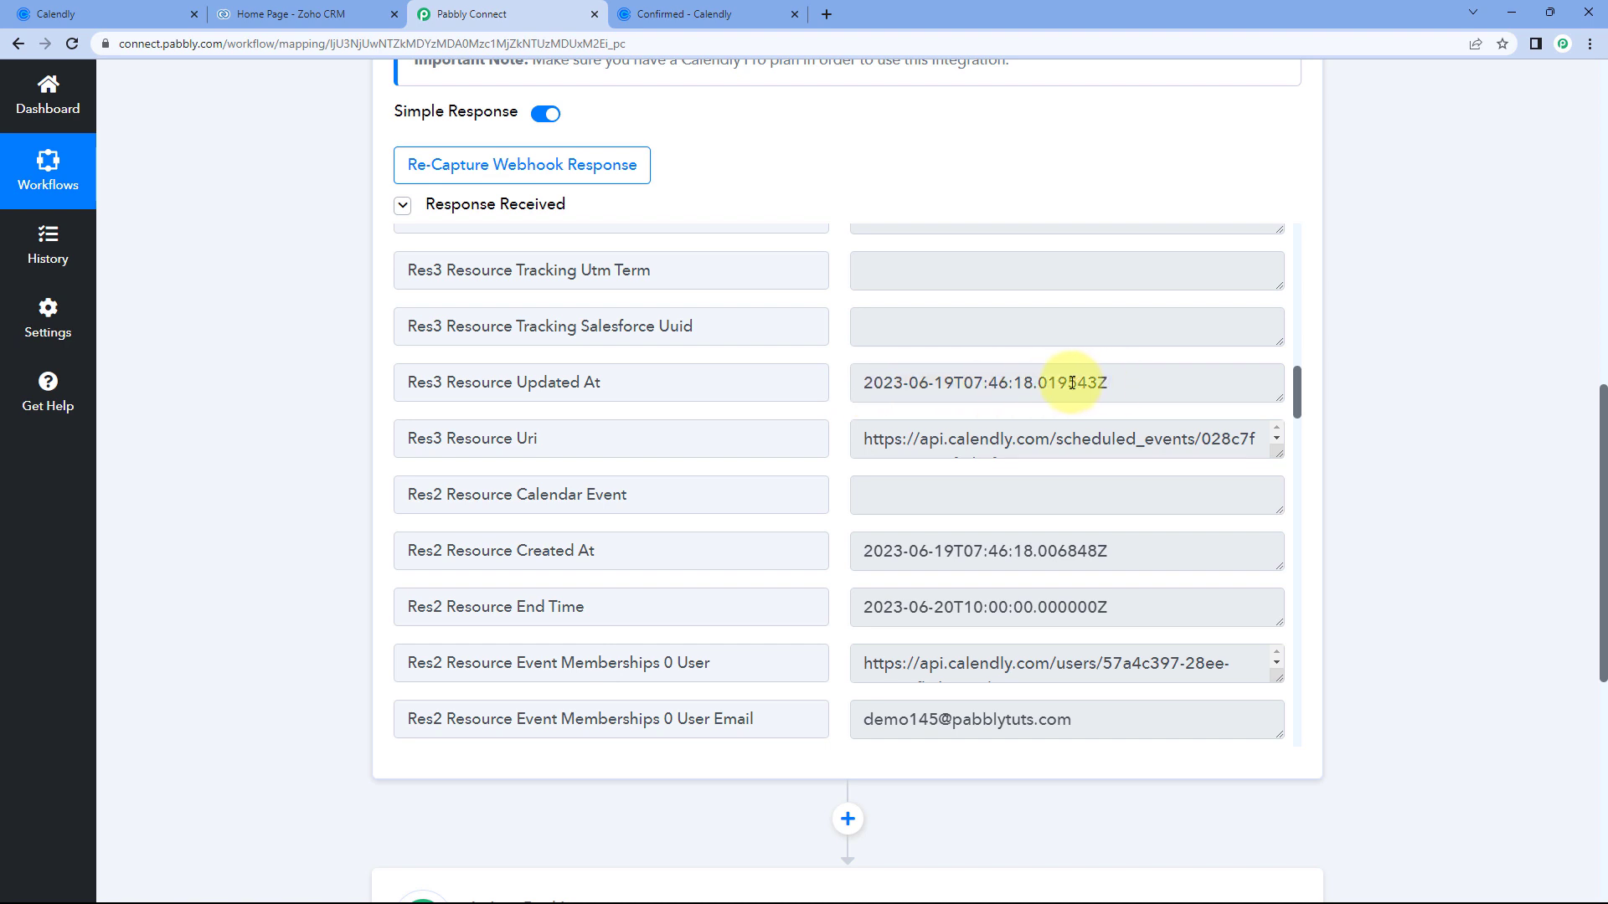
{"action": "scroll", "coordinate": [802, 429], "scroll_direction": "down", "scroll_amount": 4}
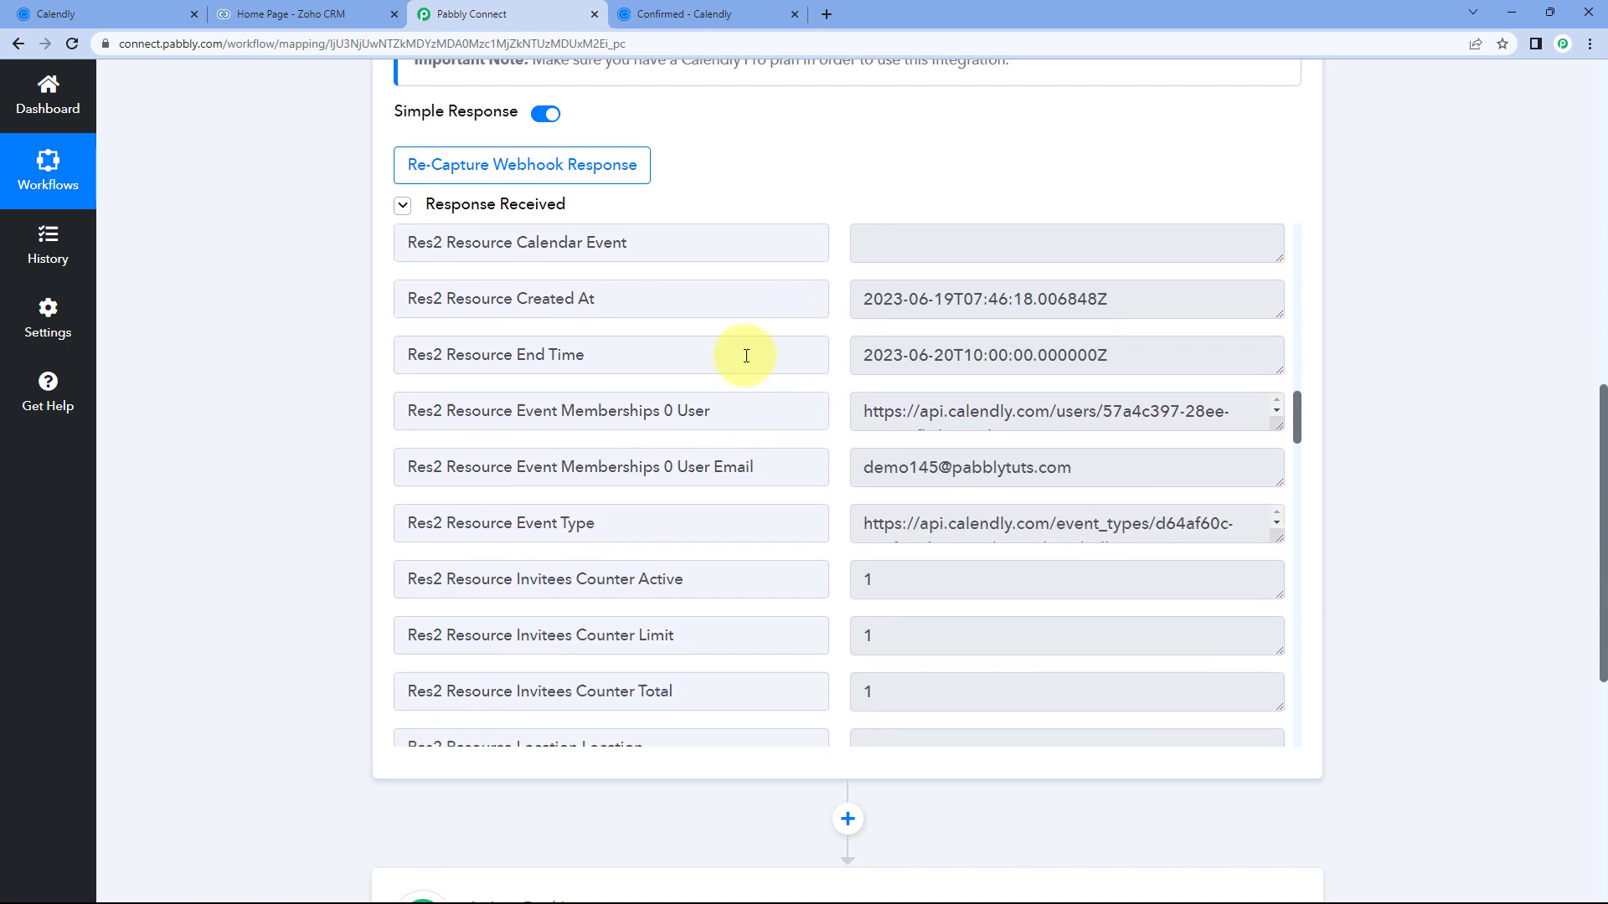
{"action": "left_click_drag", "start_coordinate": [622, 277], "coordinate": [531, 270]}
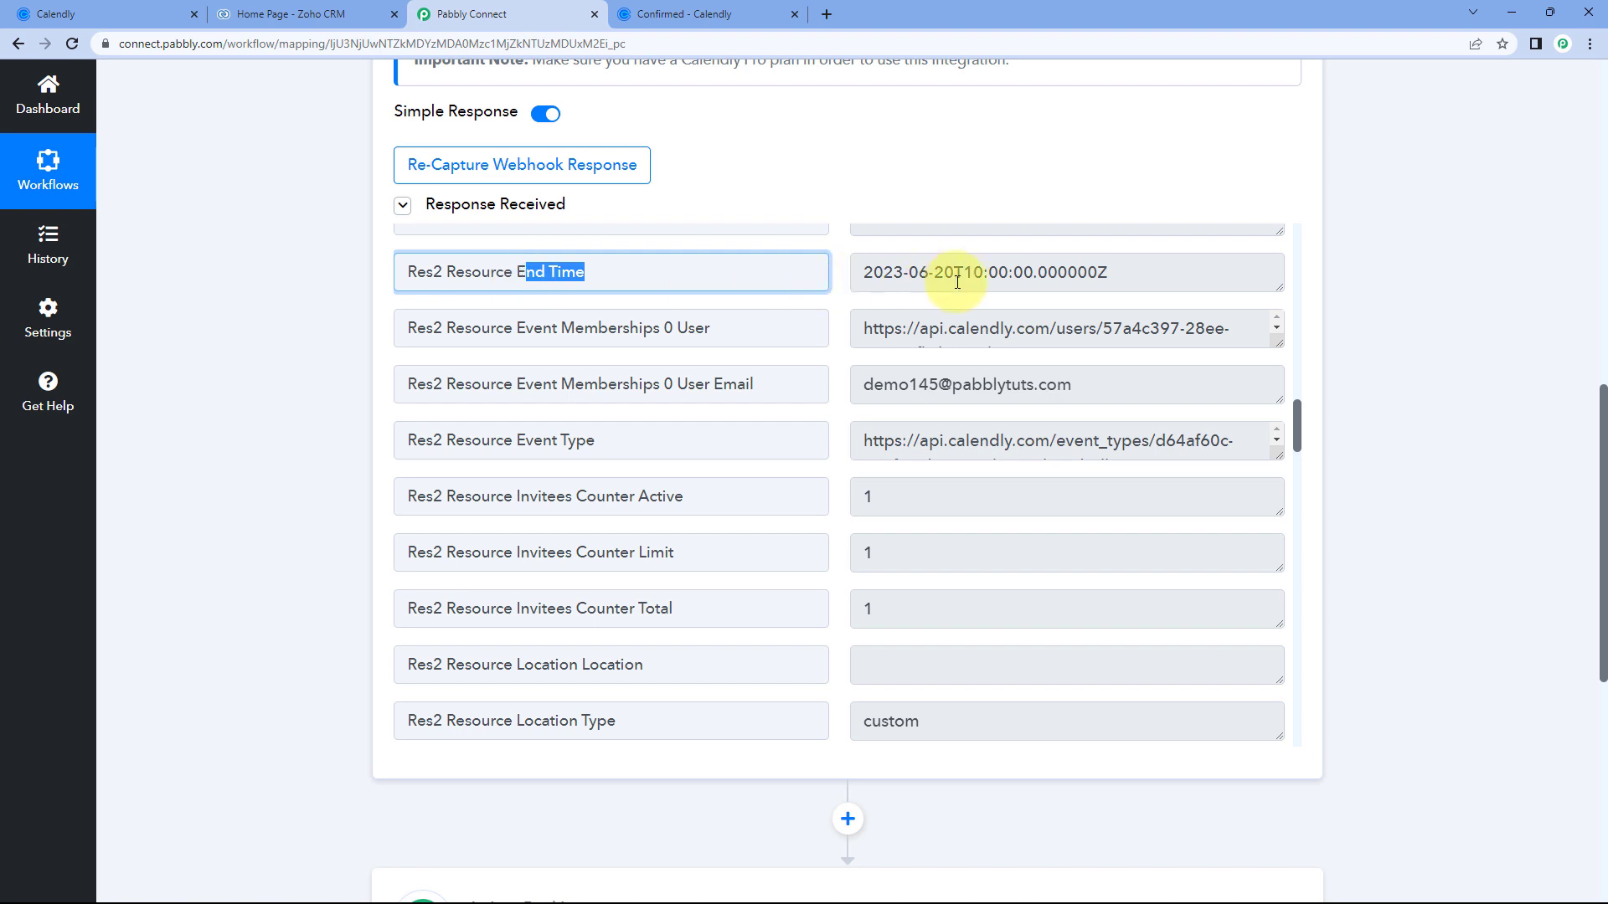
{"action": "left_click", "coordinate": [928, 272]}
{"action": "scroll", "coordinate": [873, 311], "scroll_direction": "down", "scroll_amount": 5}
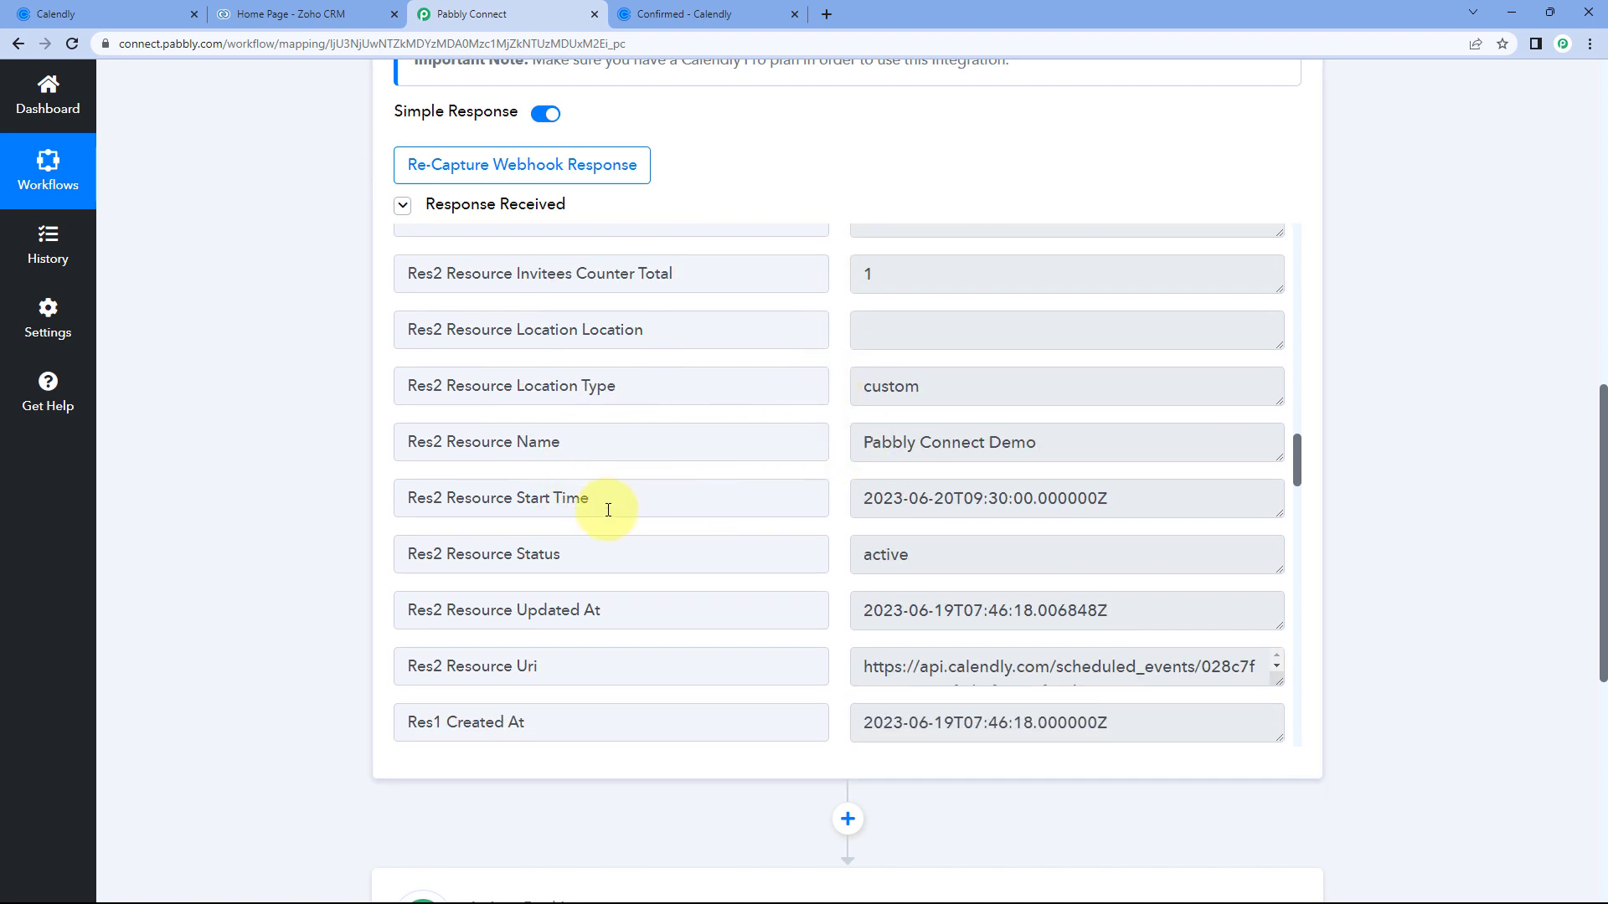
{"action": "left_click_drag", "start_coordinate": [607, 510], "coordinate": [540, 502]}
{"action": "left_click", "coordinate": [946, 496]}
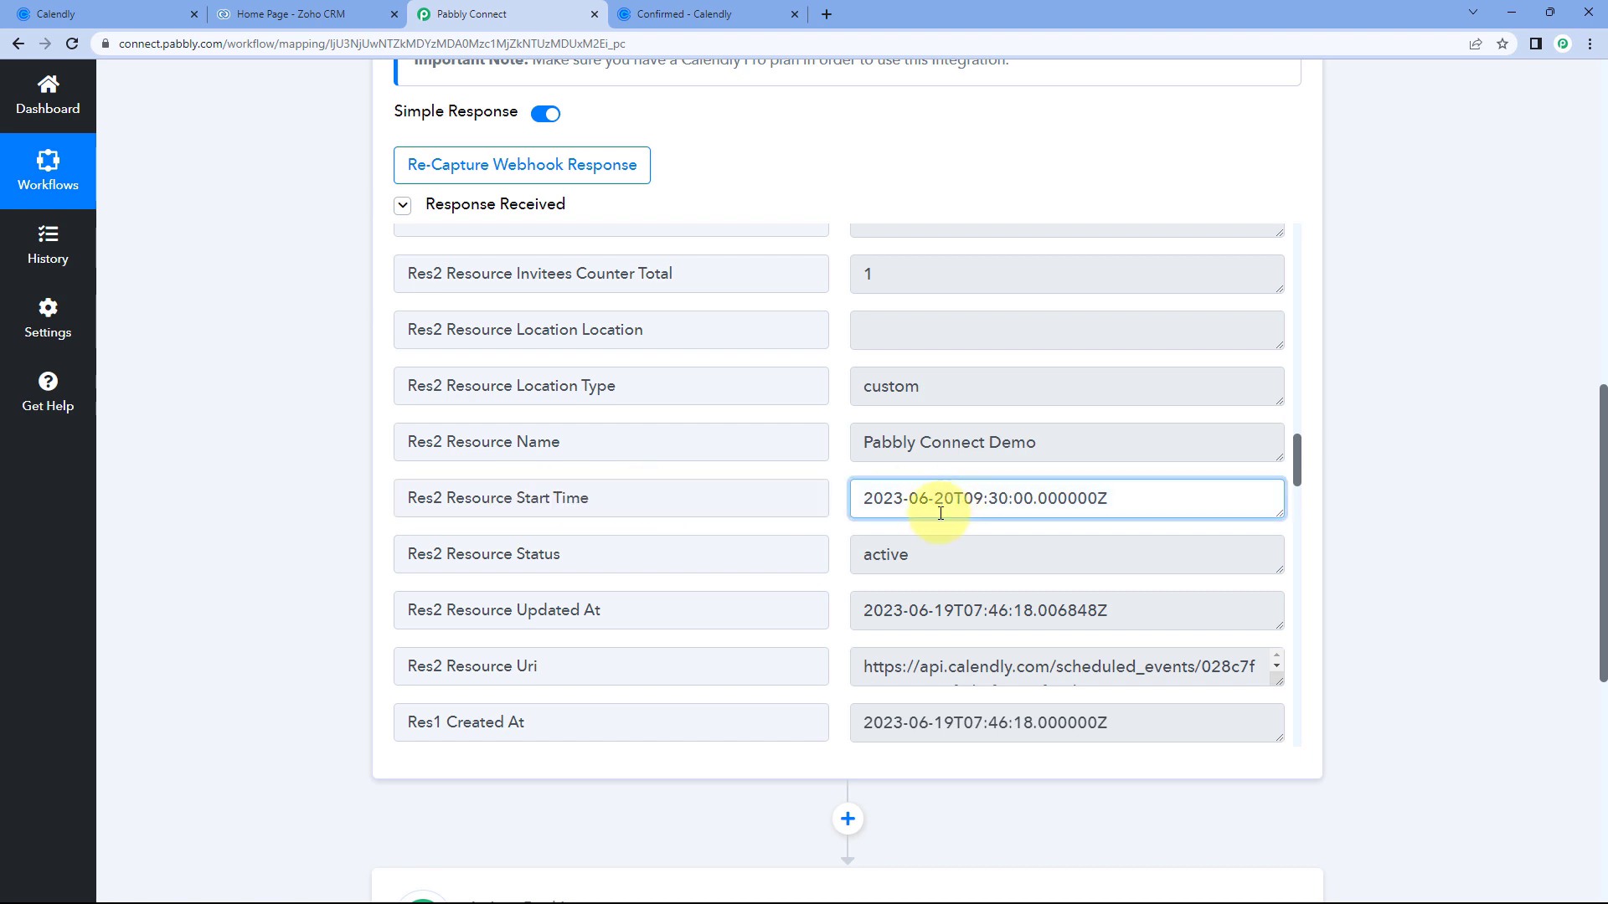
{"action": "scroll", "coordinate": [853, 281], "scroll_direction": "up", "scroll_amount": 2}
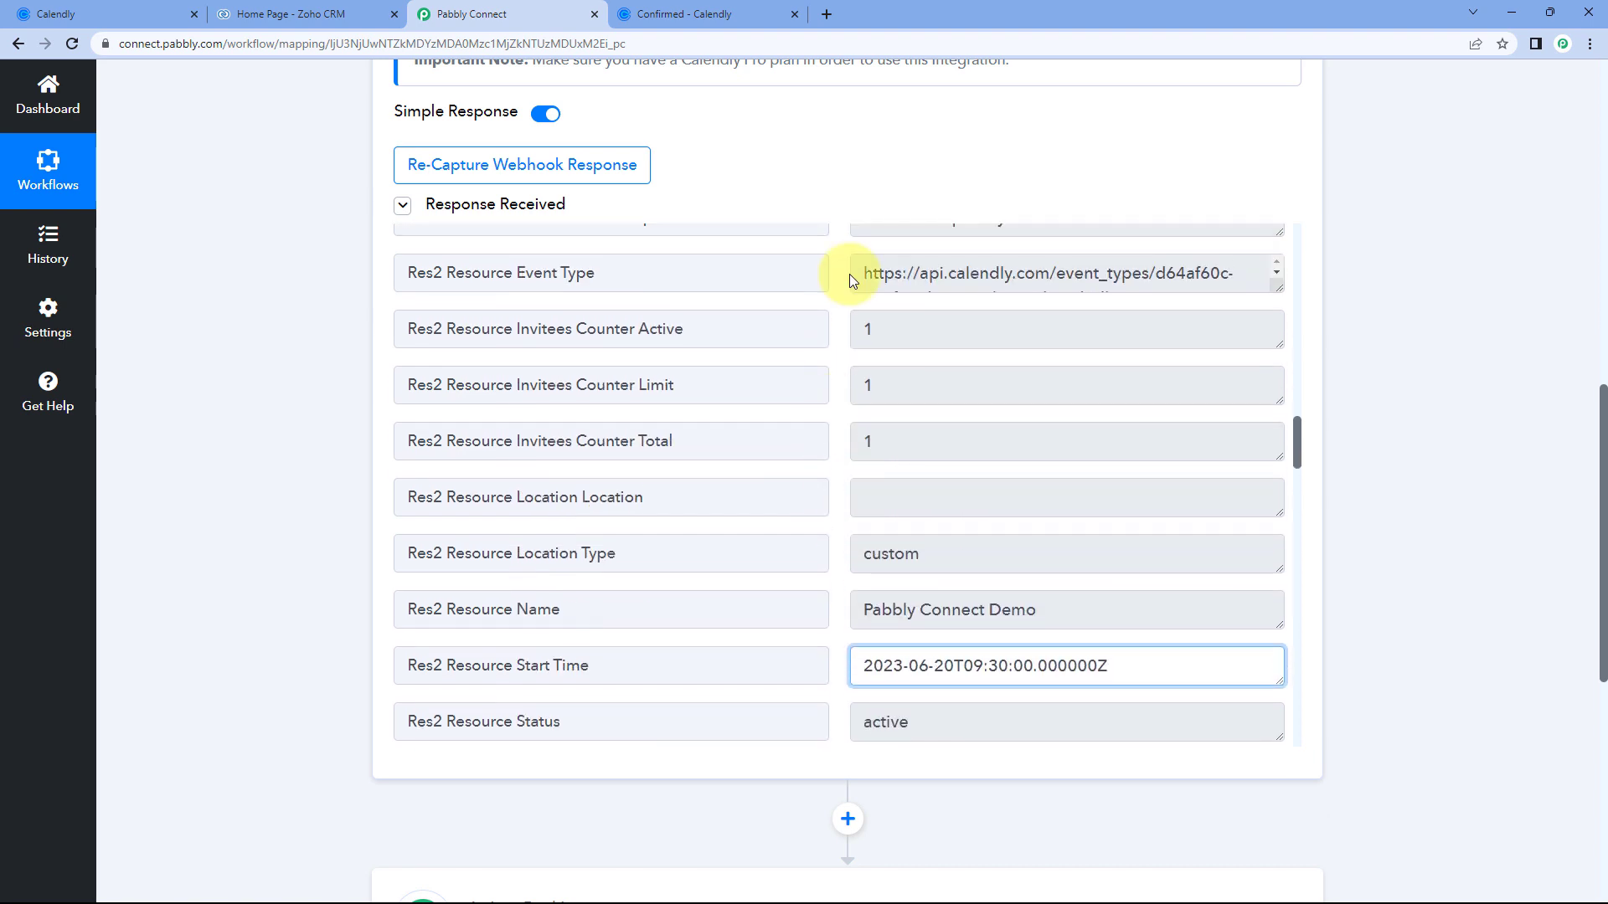
{"action": "left_click", "coordinate": [691, 21]}
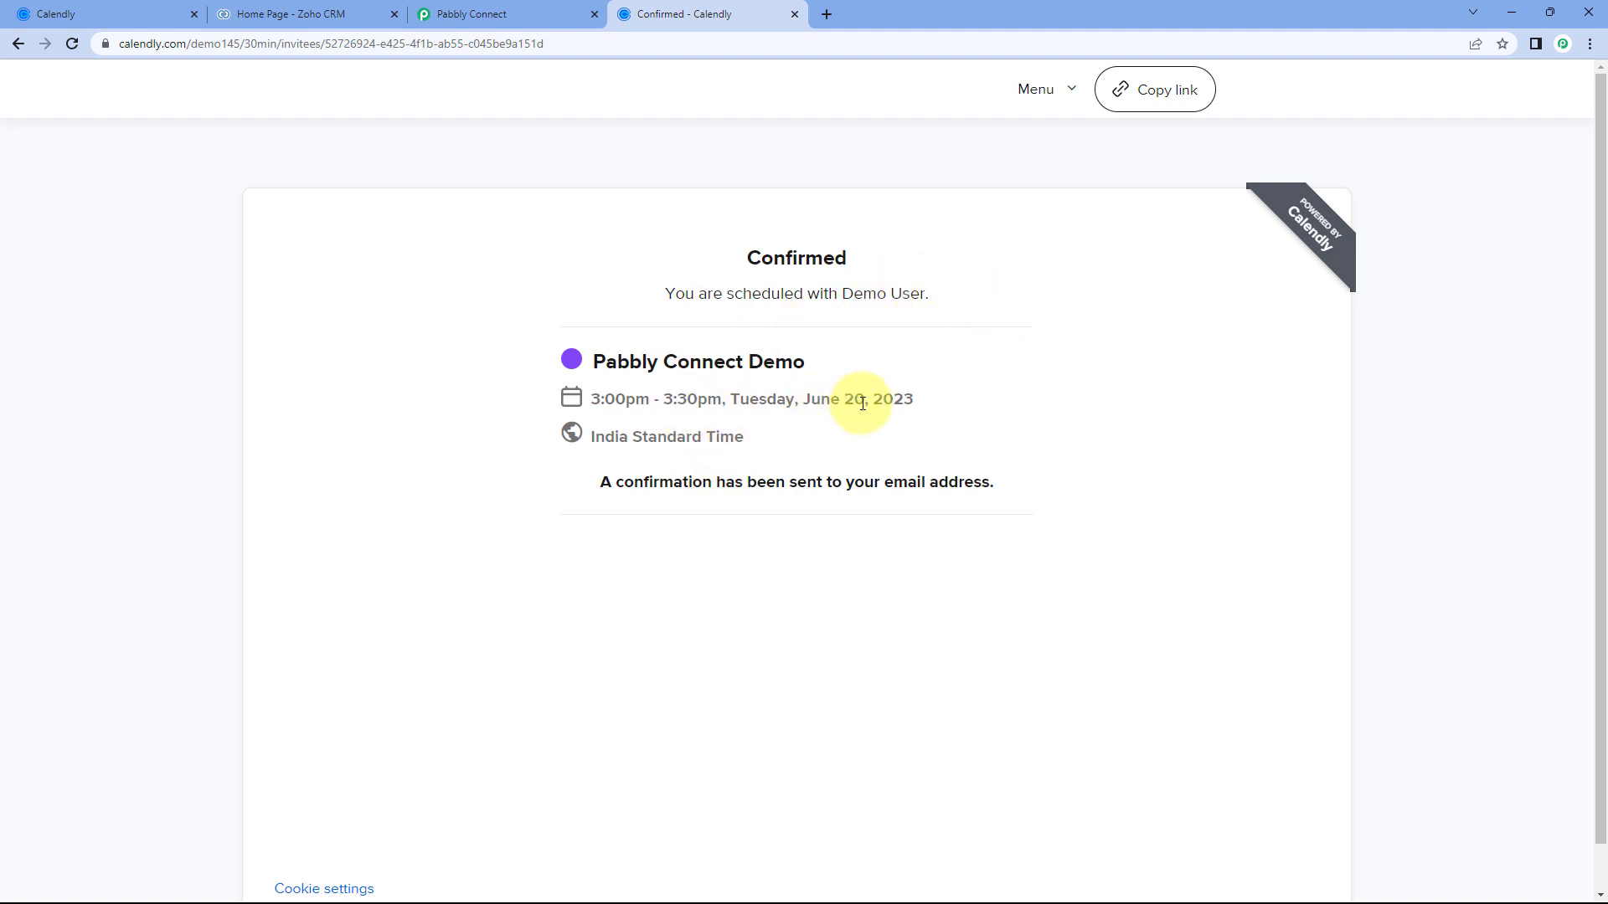
{"action": "left_click_drag", "start_coordinate": [862, 404], "coordinate": [805, 402]}
{"action": "left_click_drag", "start_coordinate": [592, 402], "coordinate": [725, 399]}
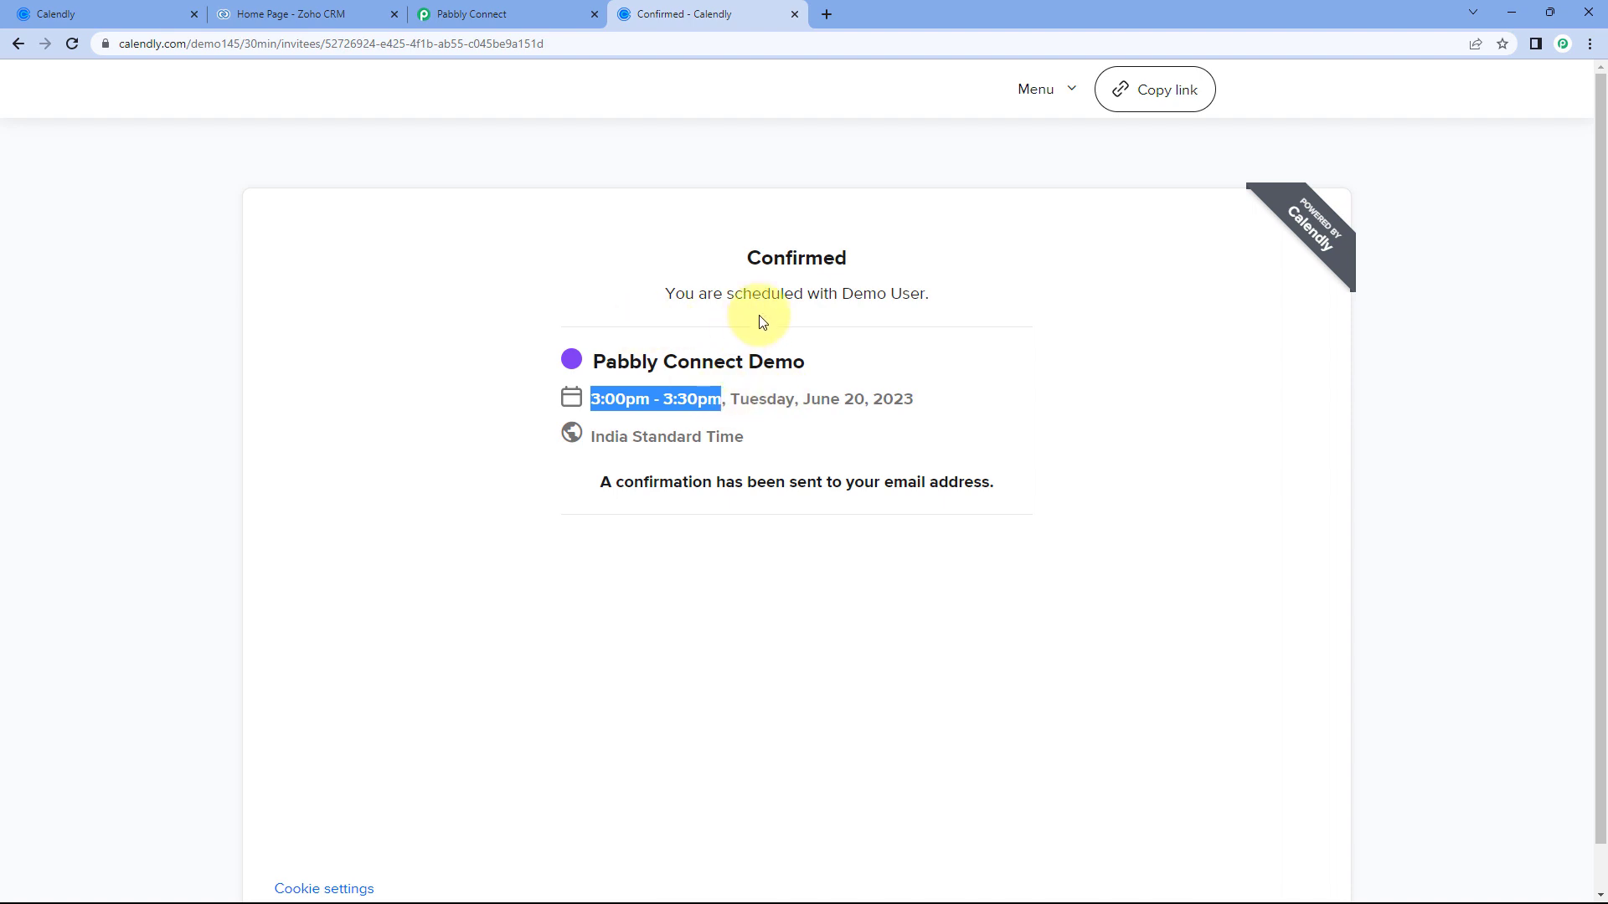
{"action": "left_click", "coordinate": [521, 4]}
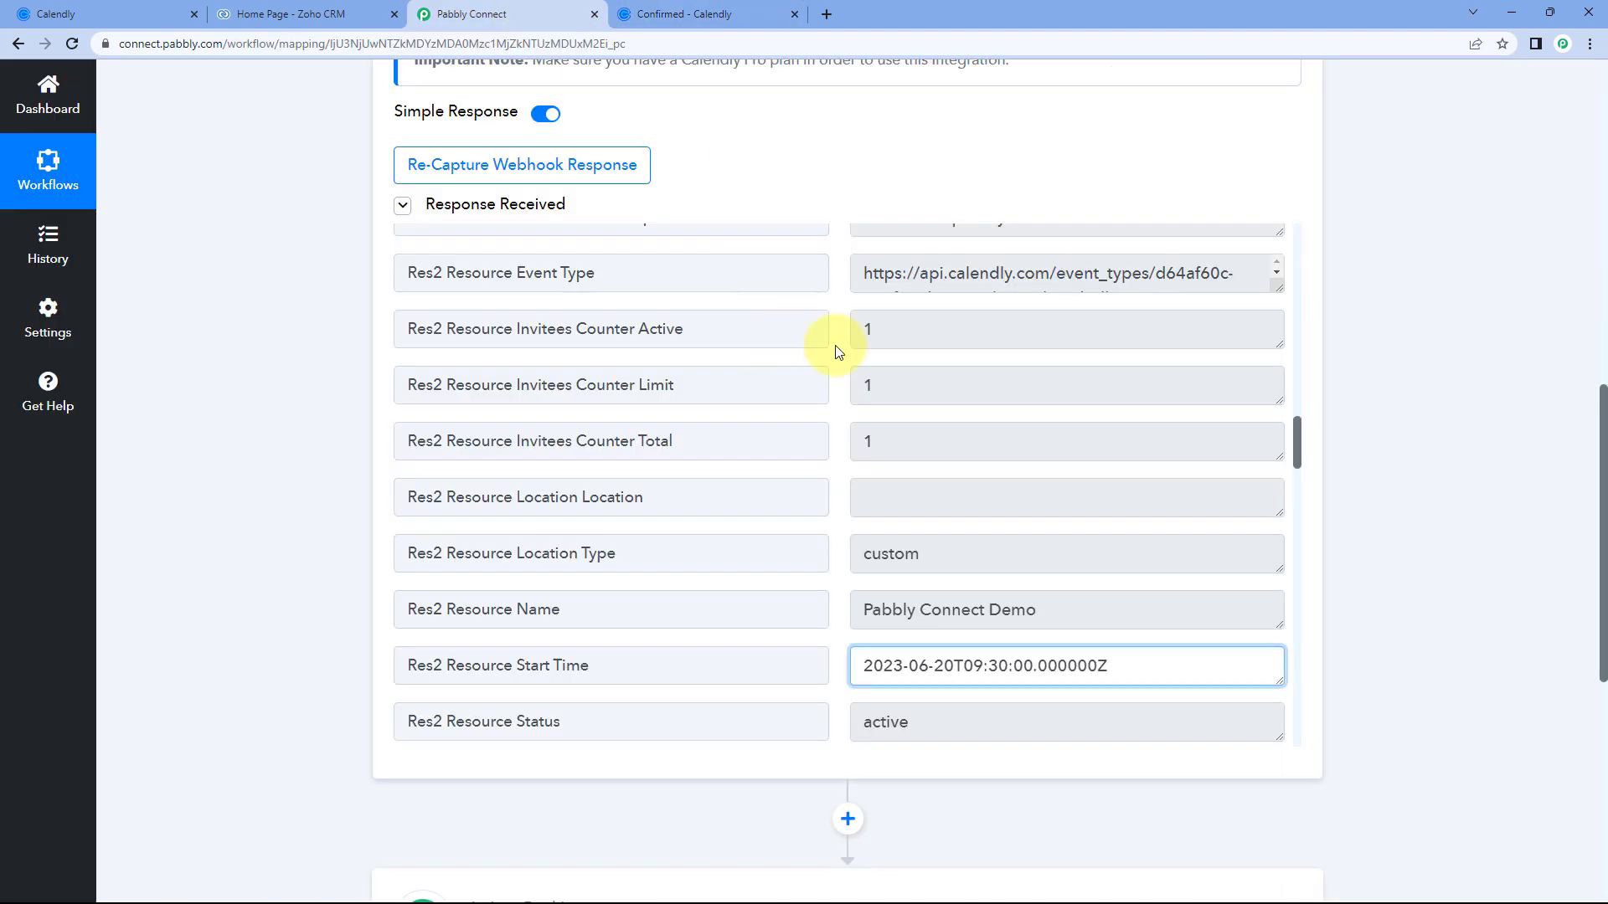
{"action": "scroll", "coordinate": [839, 358], "scroll_direction": "up", "scroll_amount": 3}
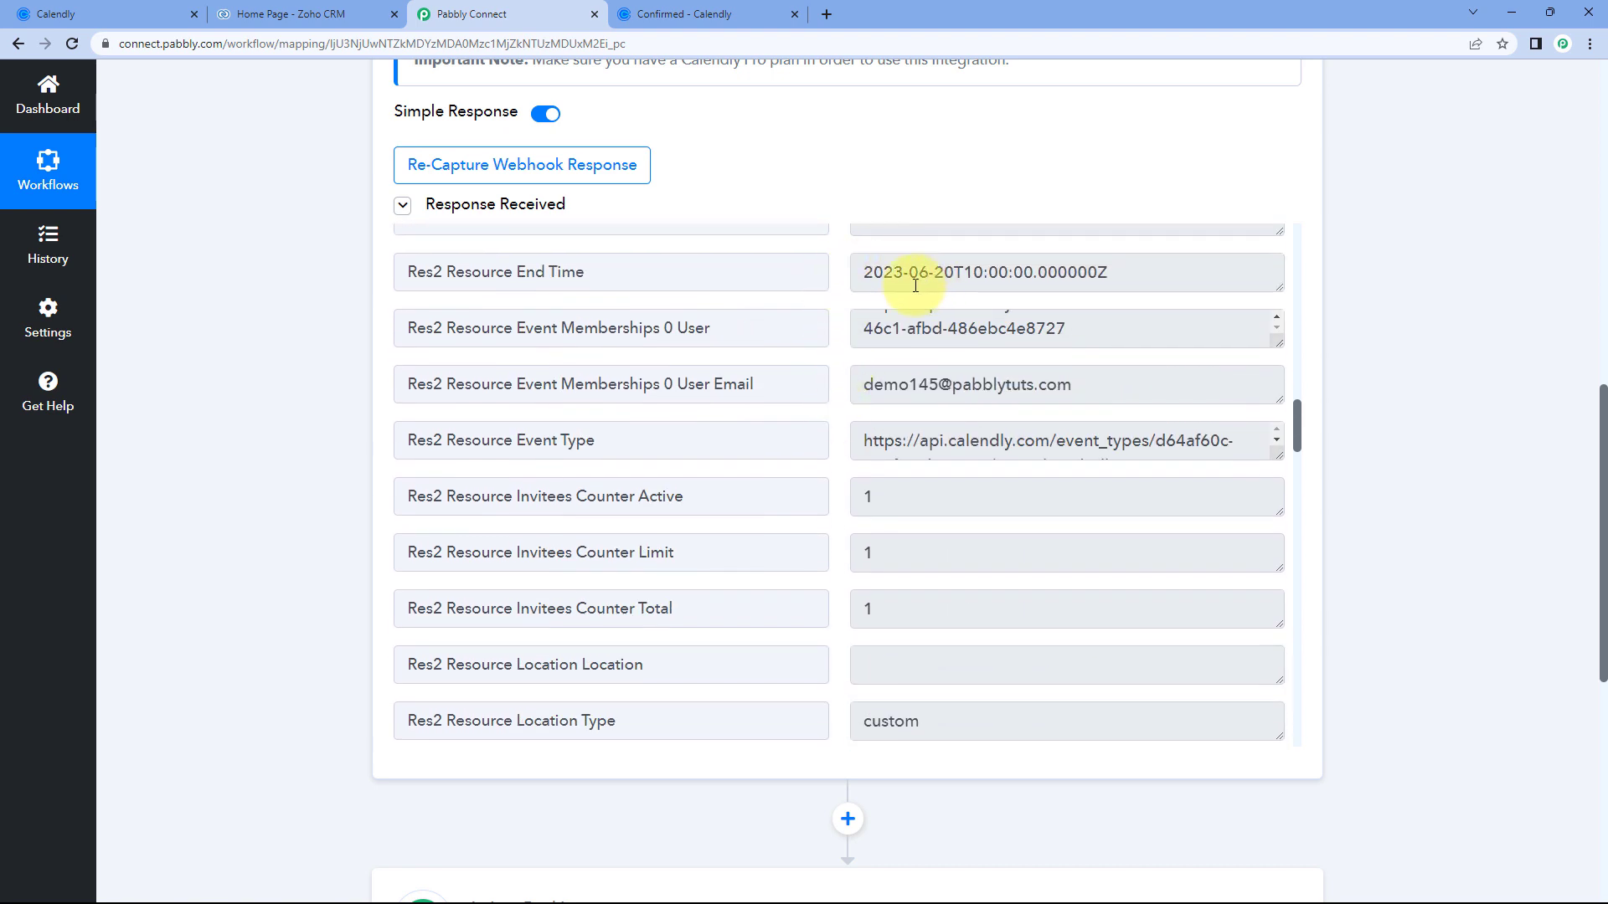
{"action": "scroll", "coordinate": [828, 272], "scroll_direction": "down", "scroll_amount": 3}
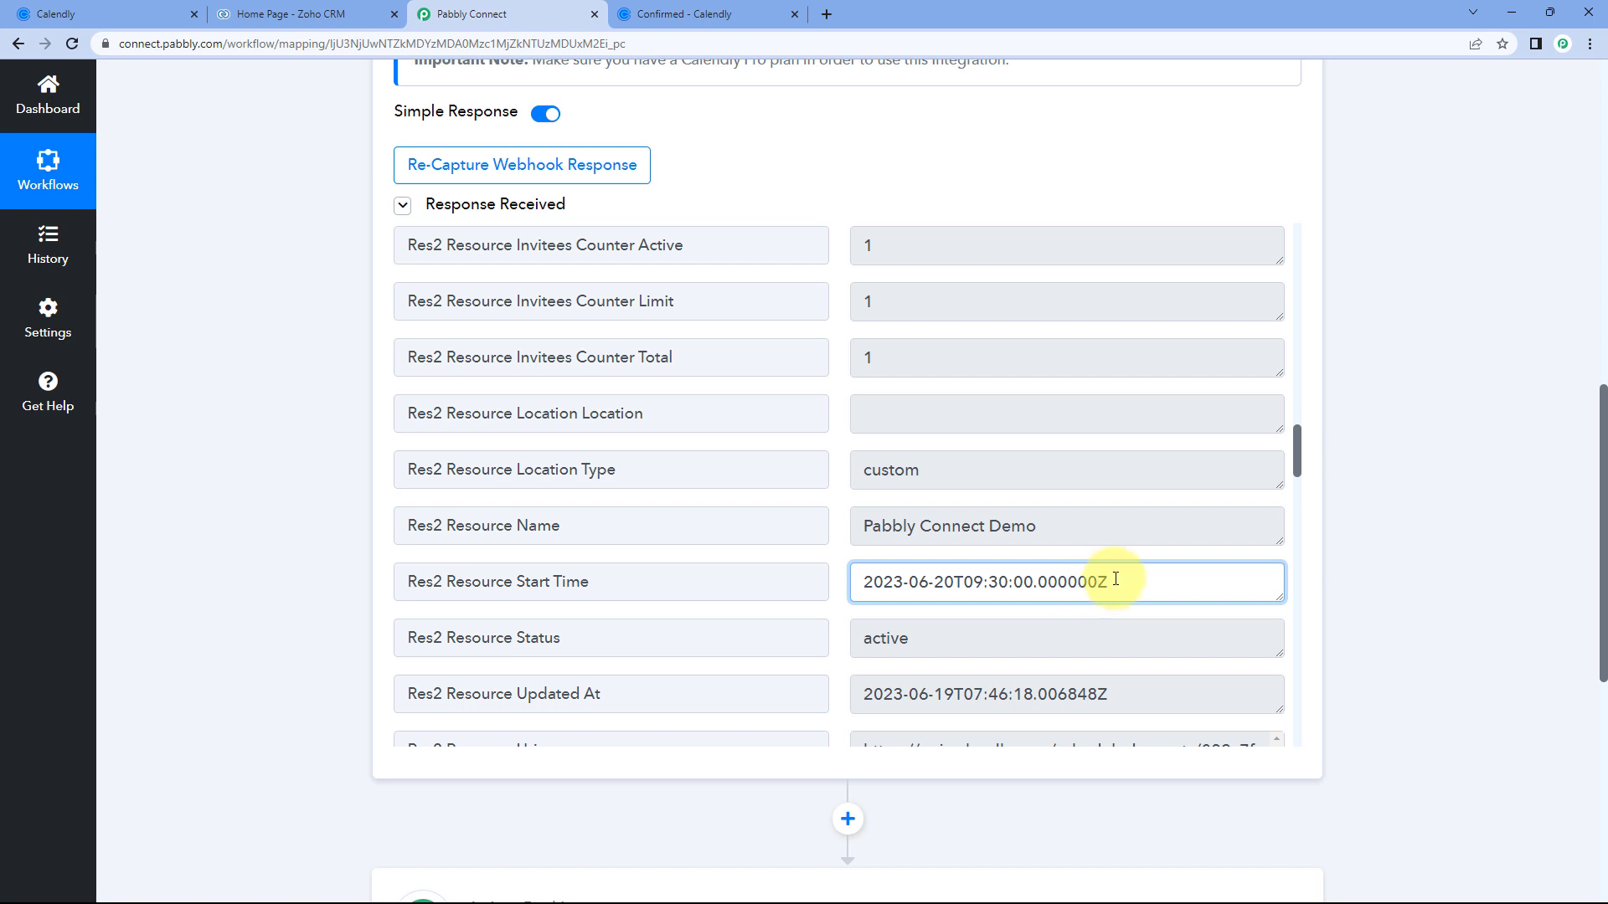
{"action": "scroll", "coordinate": [875, 502], "scroll_direction": "up", "scroll_amount": 4}
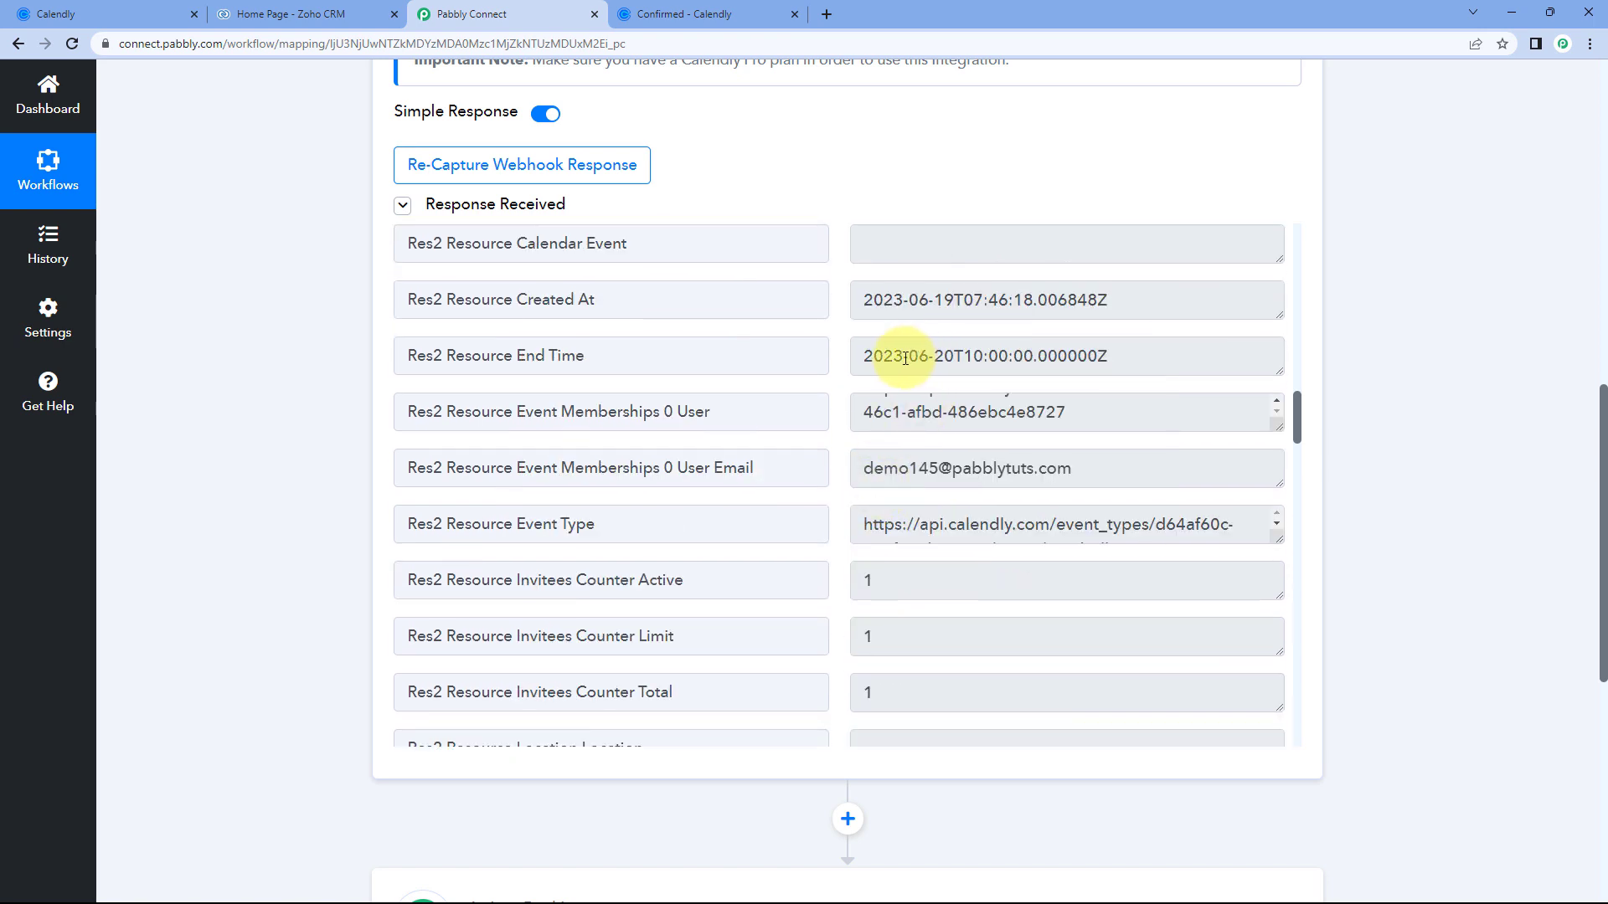
{"action": "left_click_drag", "start_coordinate": [868, 357], "coordinate": [1156, 356]}
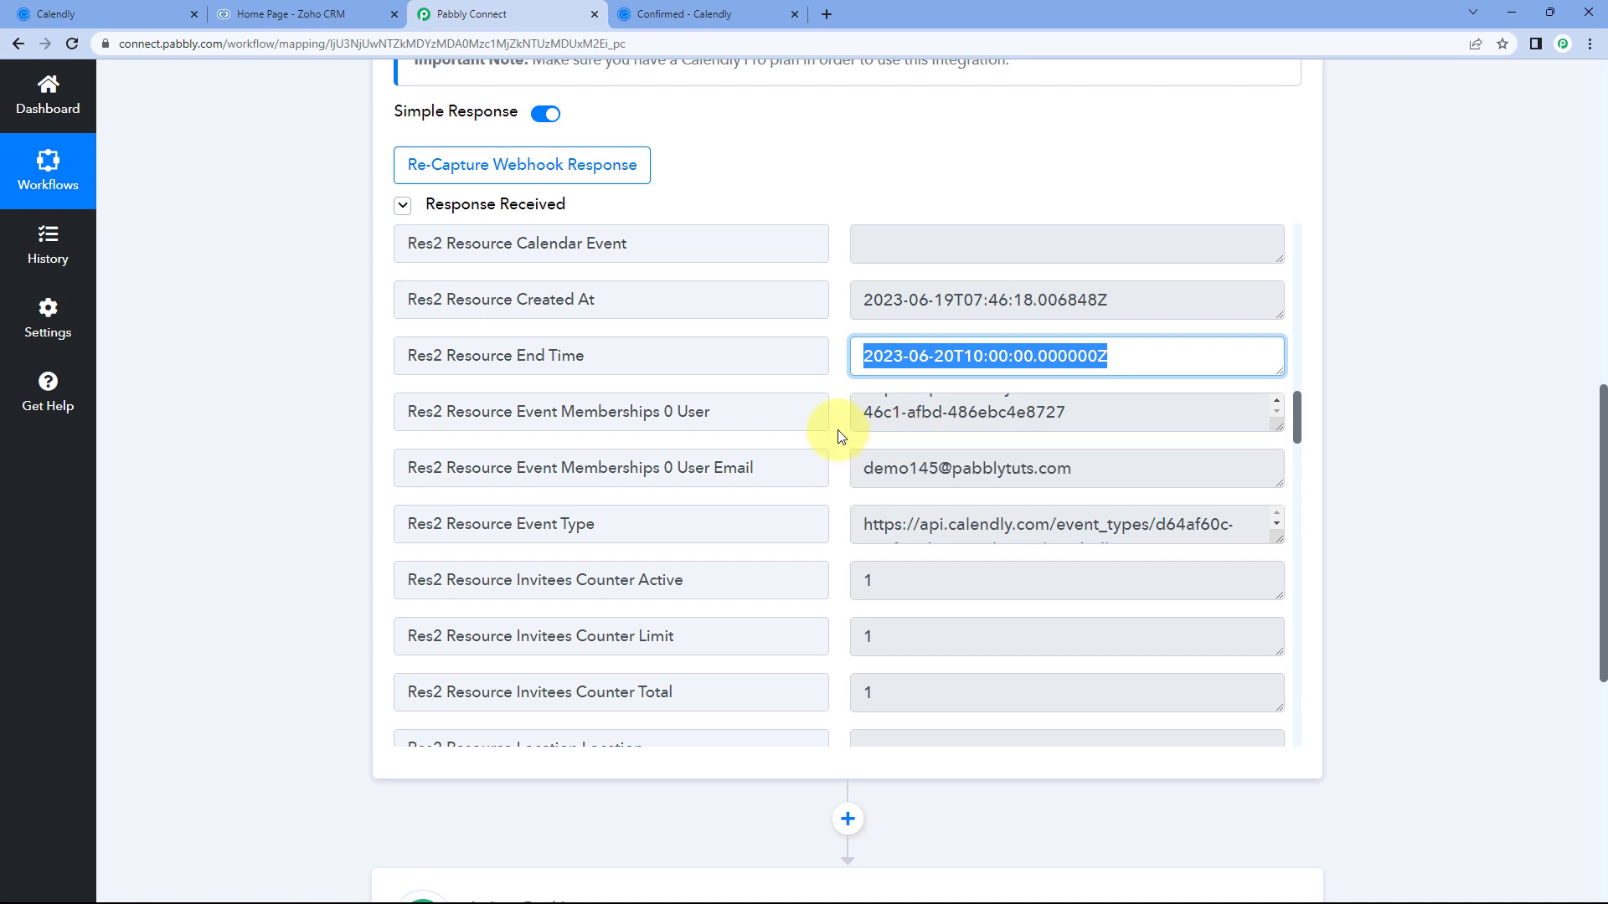
{"action": "left_click", "coordinate": [829, 411]}
{"action": "scroll", "coordinate": [816, 418], "scroll_direction": "down", "scroll_amount": 5}
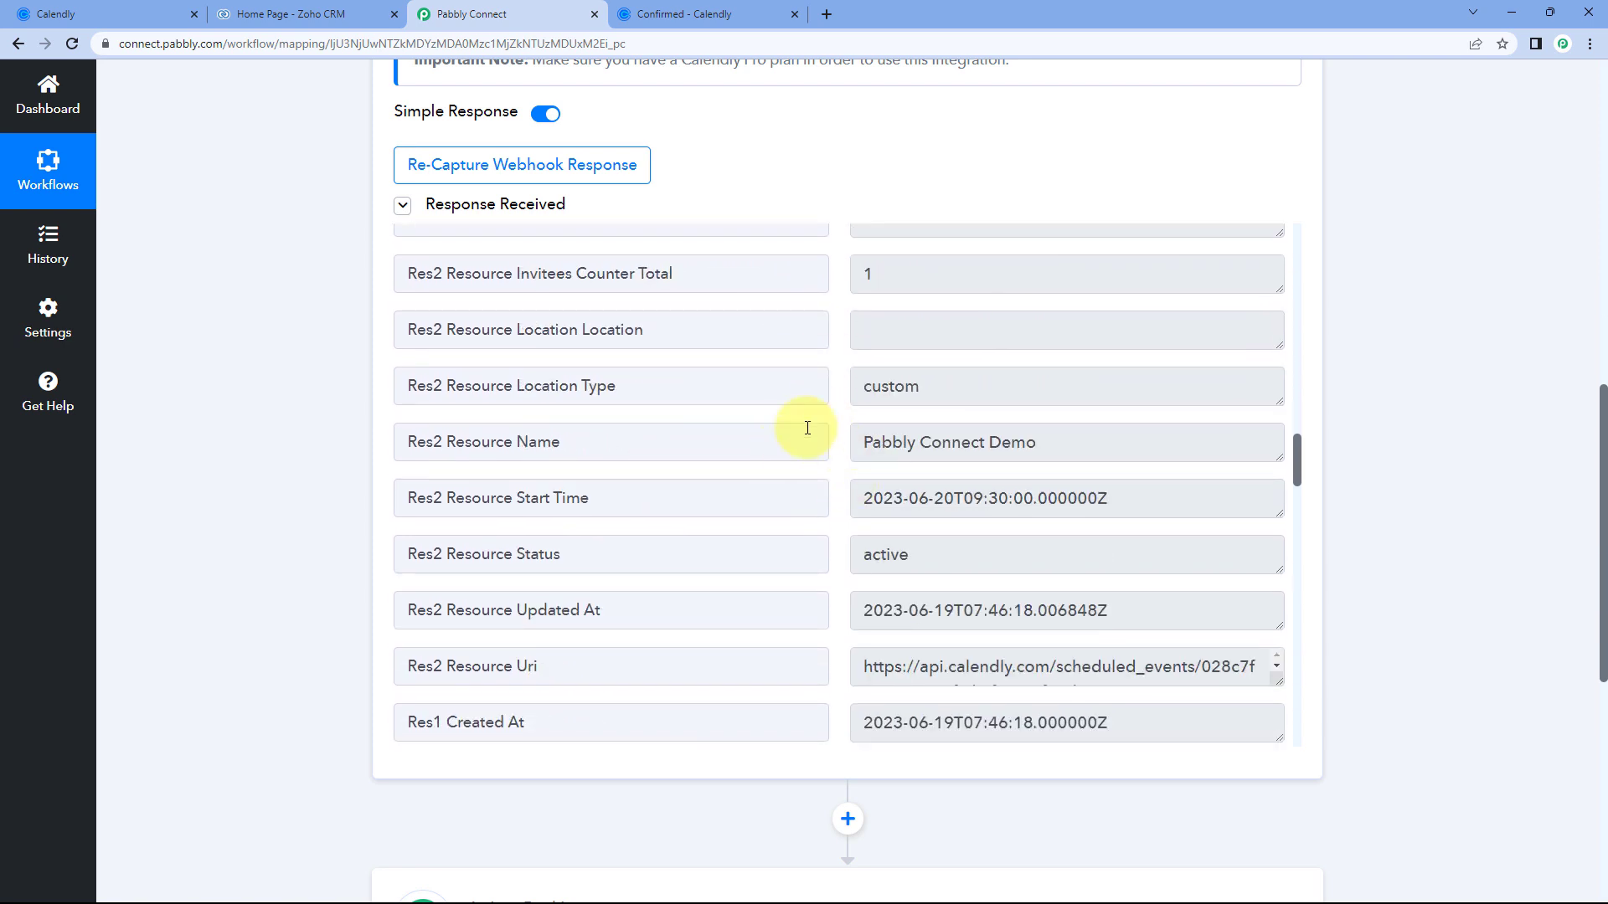
{"action": "mouse_move", "coordinate": [864, 499]}
{"action": "left_mouse_down"}
{"action": "mouse_move", "coordinate": [957, 500]}
{"action": "mouse_move", "coordinate": [859, 505]}
{"action": "left_mouse_up"}
{"action": "left_click", "coordinate": [972, 505]}
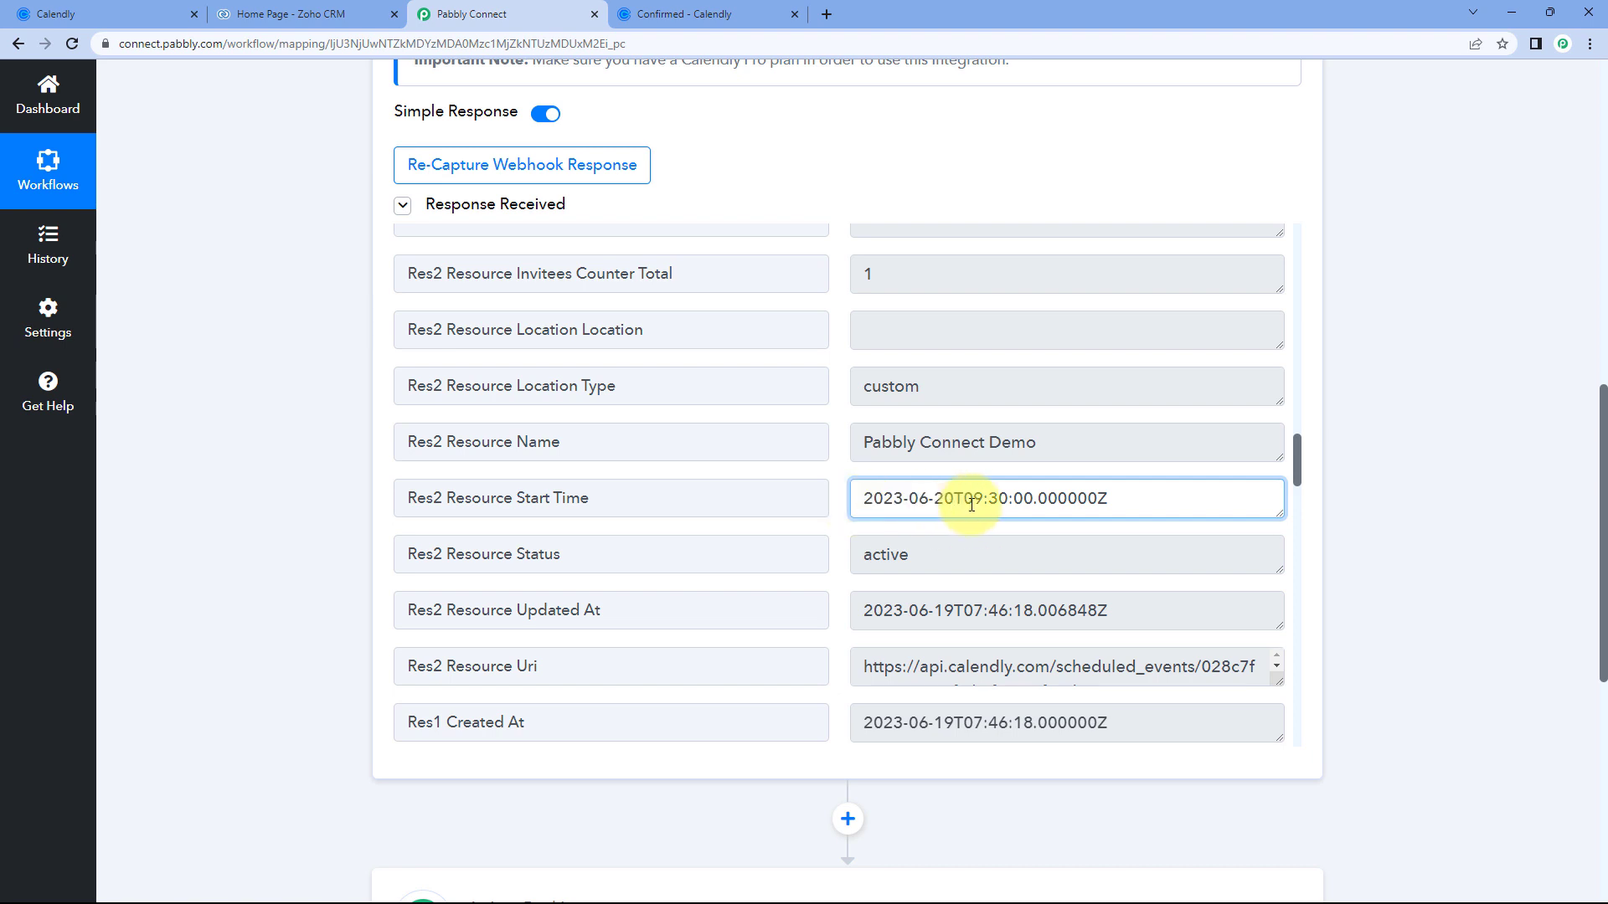
{"action": "left_click_drag", "start_coordinate": [965, 504], "coordinate": [994, 502]}
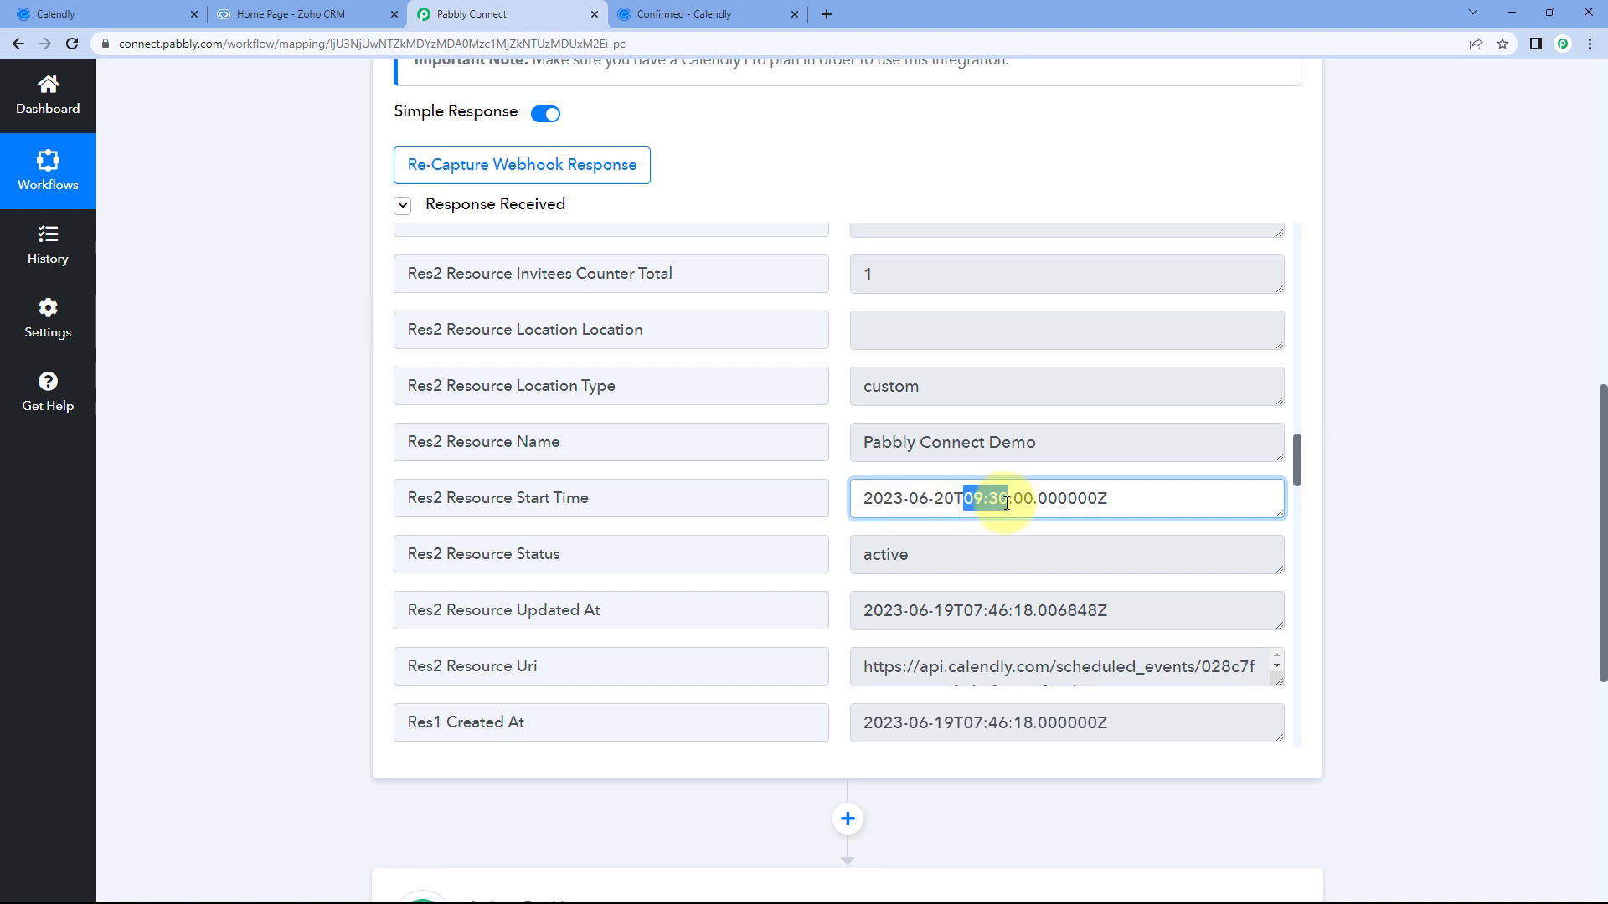
{"action": "left_click", "coordinate": [657, 14]}
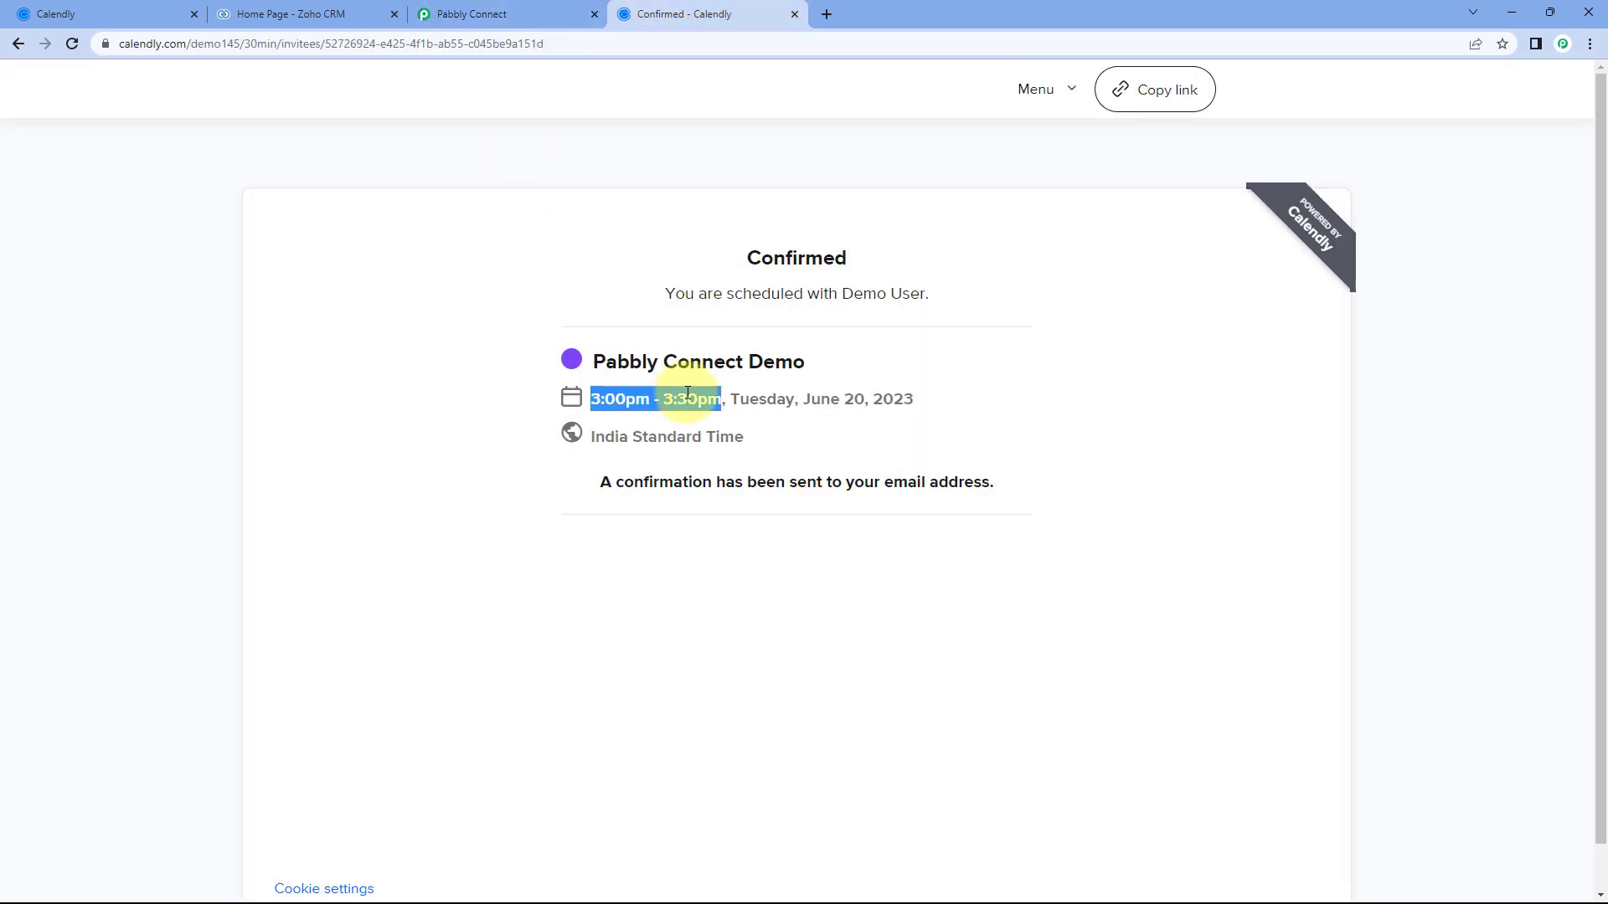
{"action": "left_click", "coordinate": [617, 402]}
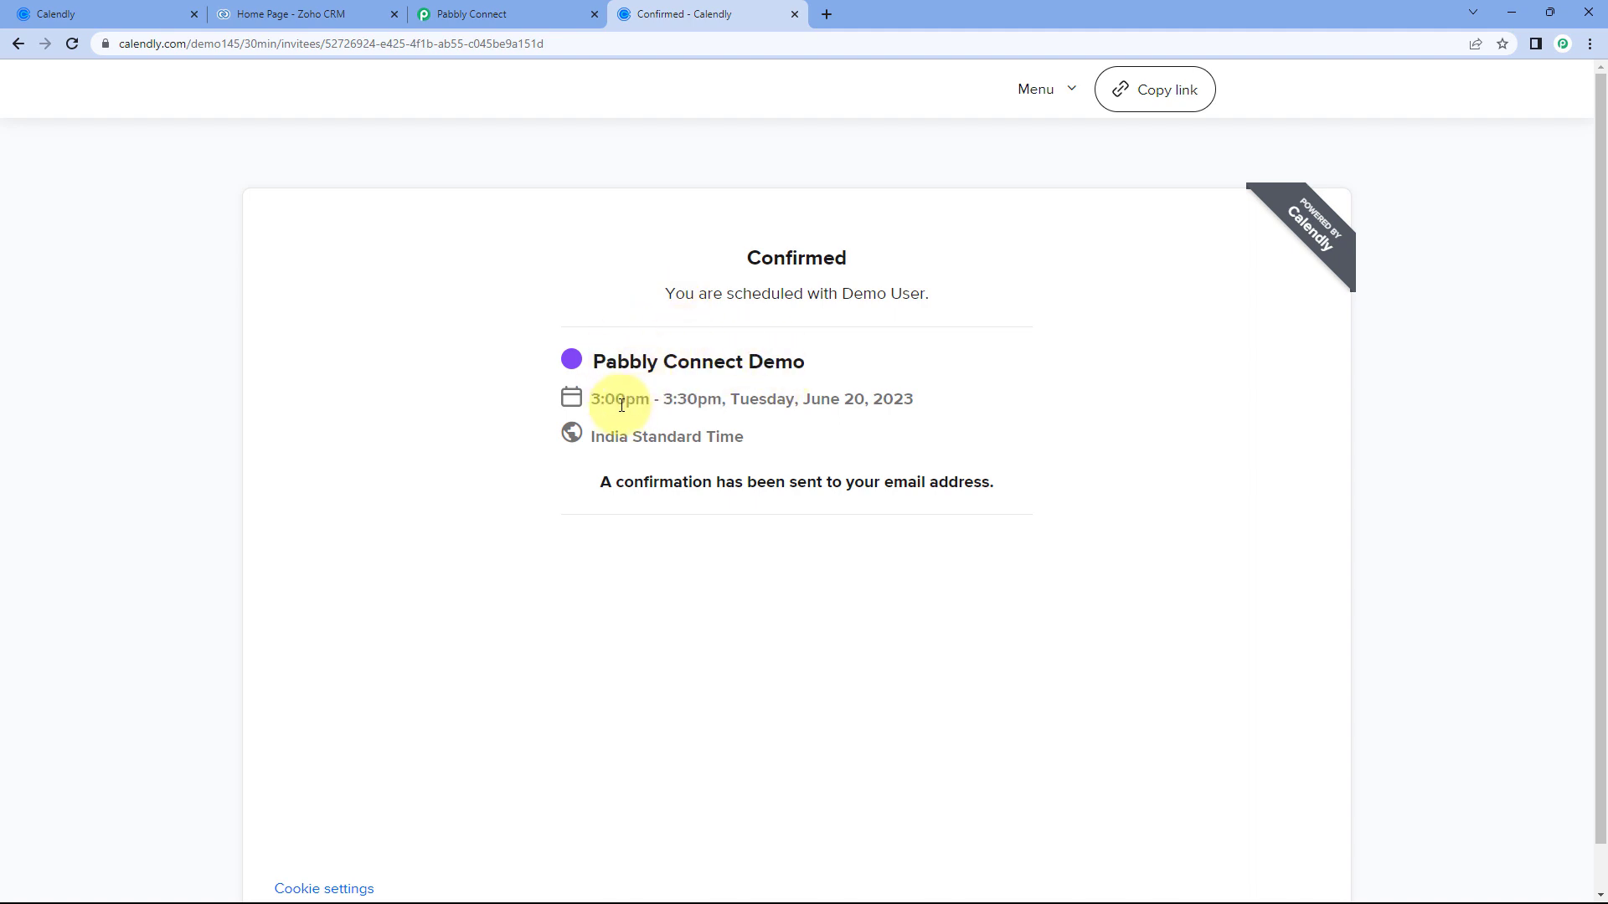
{"action": "left_click", "coordinate": [523, 12]}
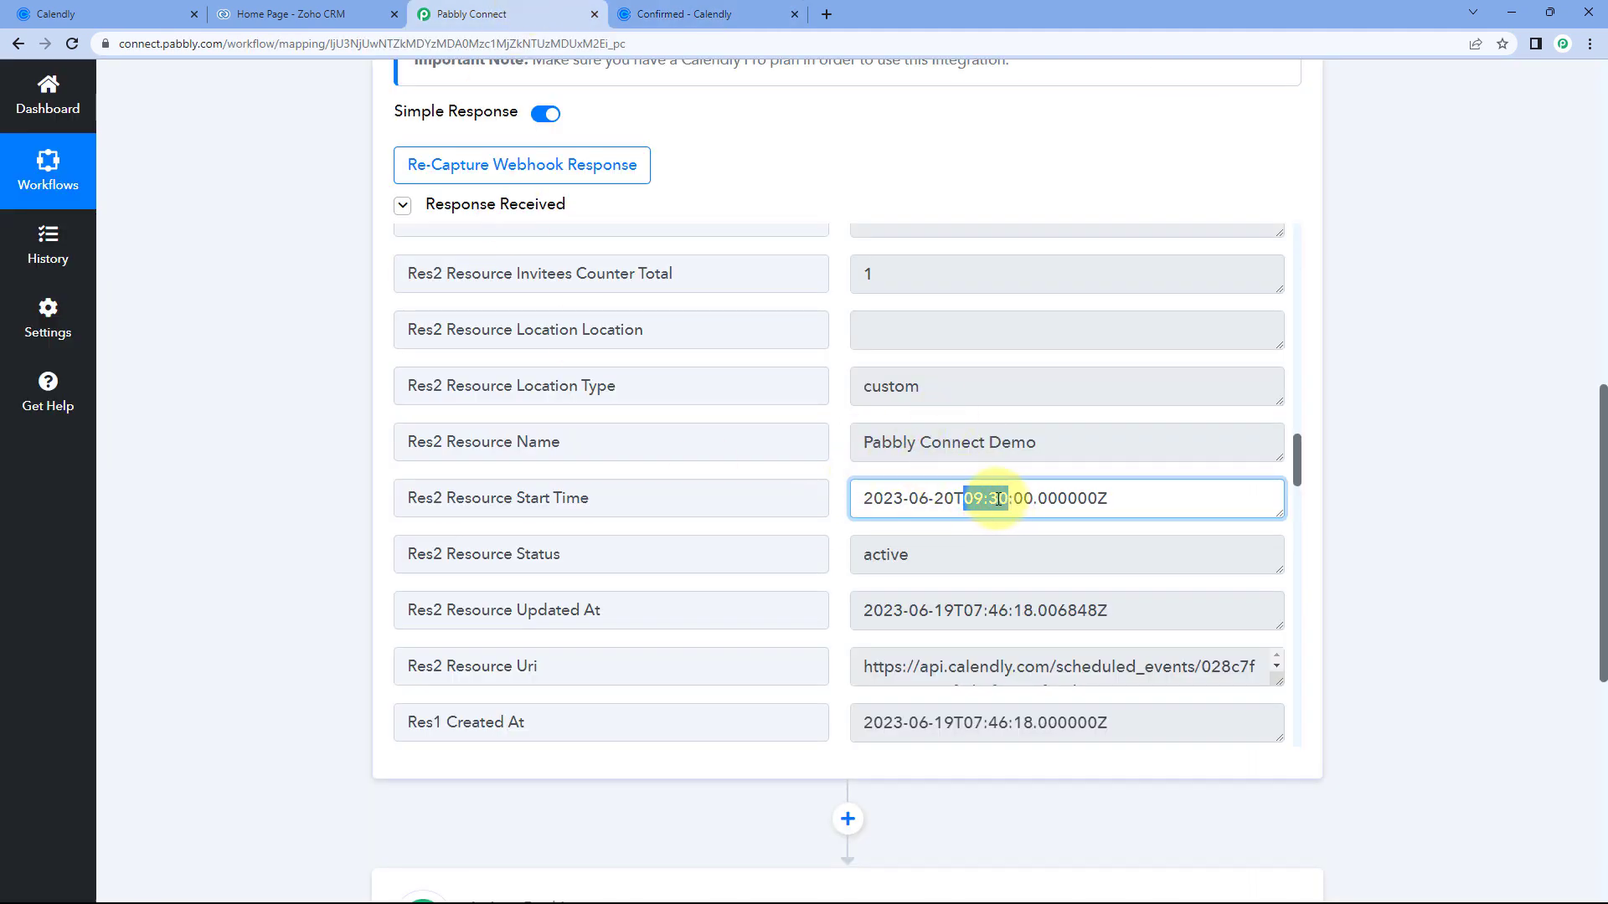
{"action": "left_click", "coordinate": [839, 474]}
{"action": "left_click", "coordinate": [697, 13]}
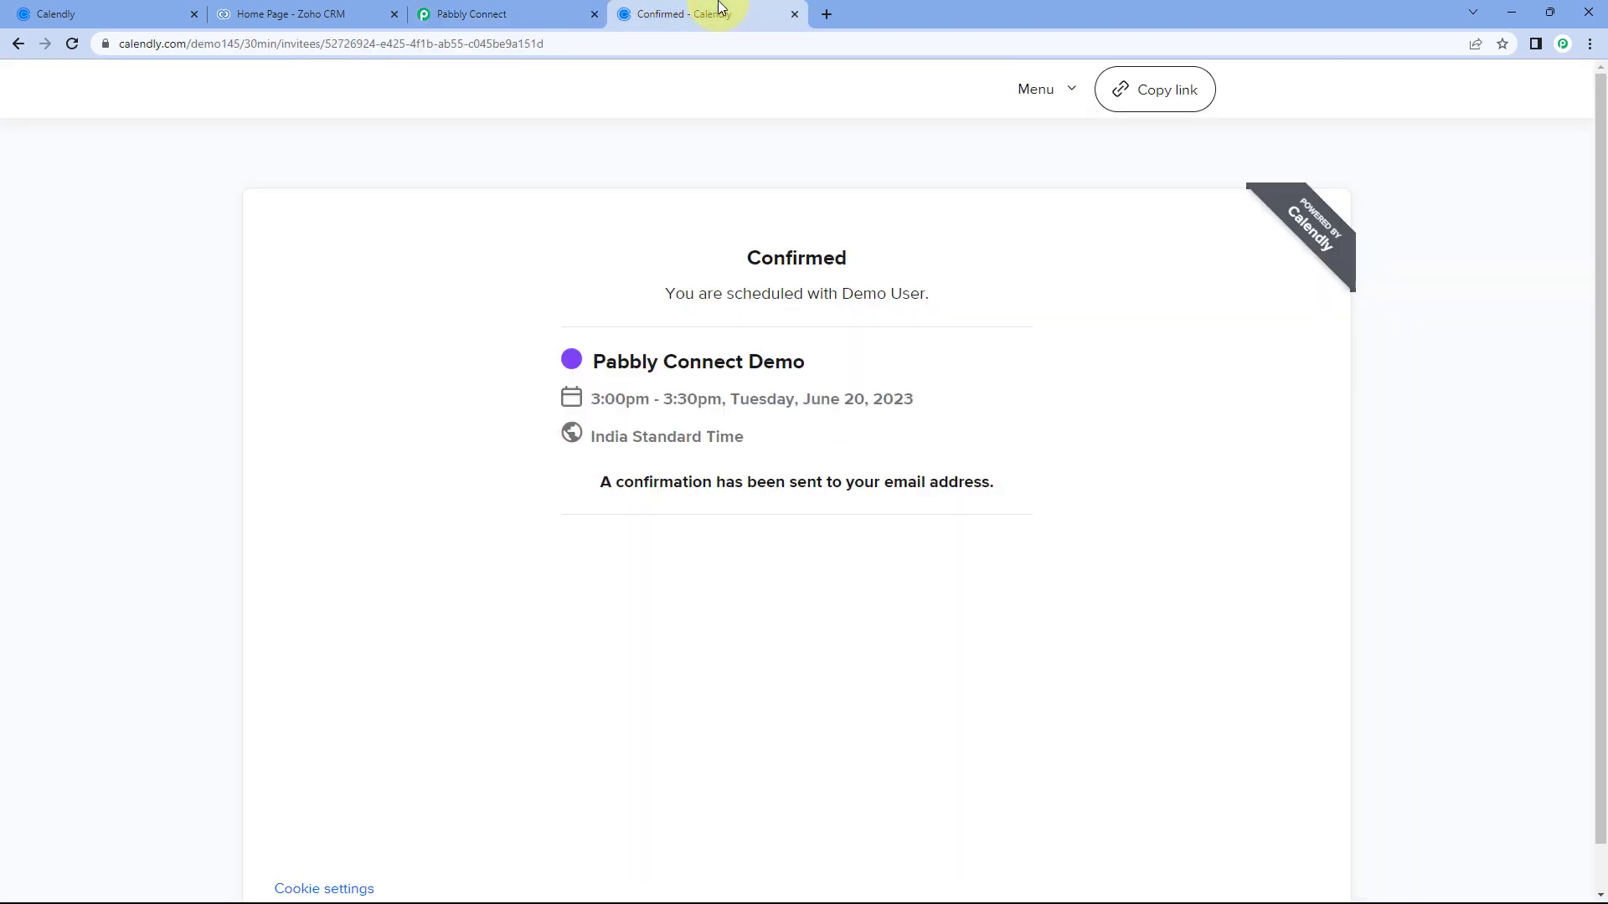
{"action": "left_click_drag", "start_coordinate": [771, 437], "coordinate": [567, 438]}
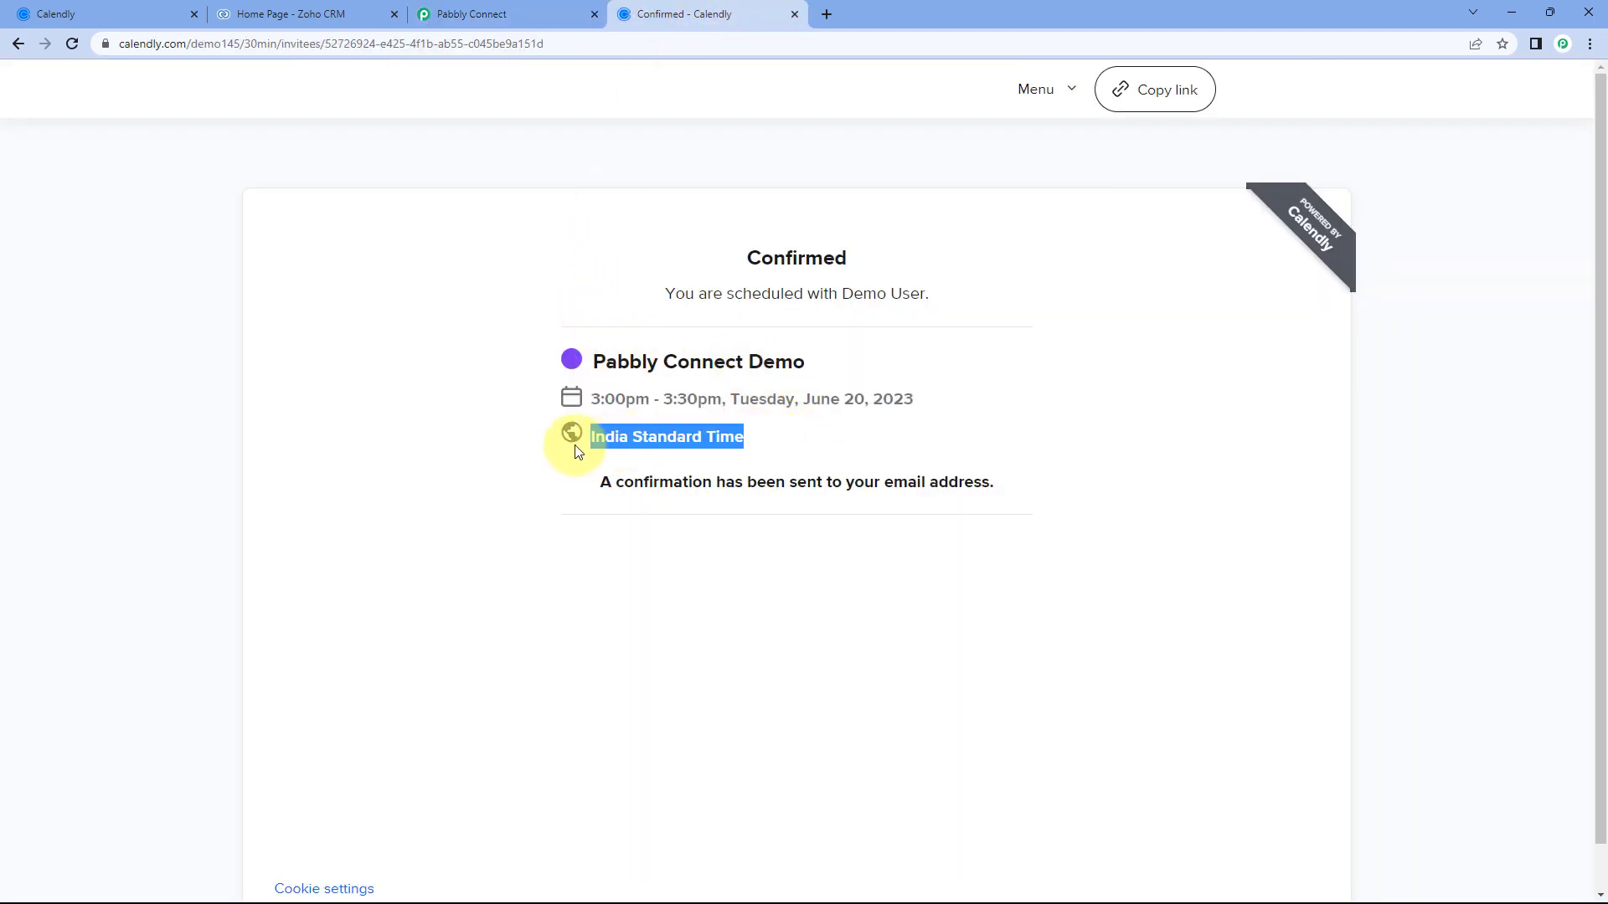
{"action": "left_click", "coordinate": [586, 291]}
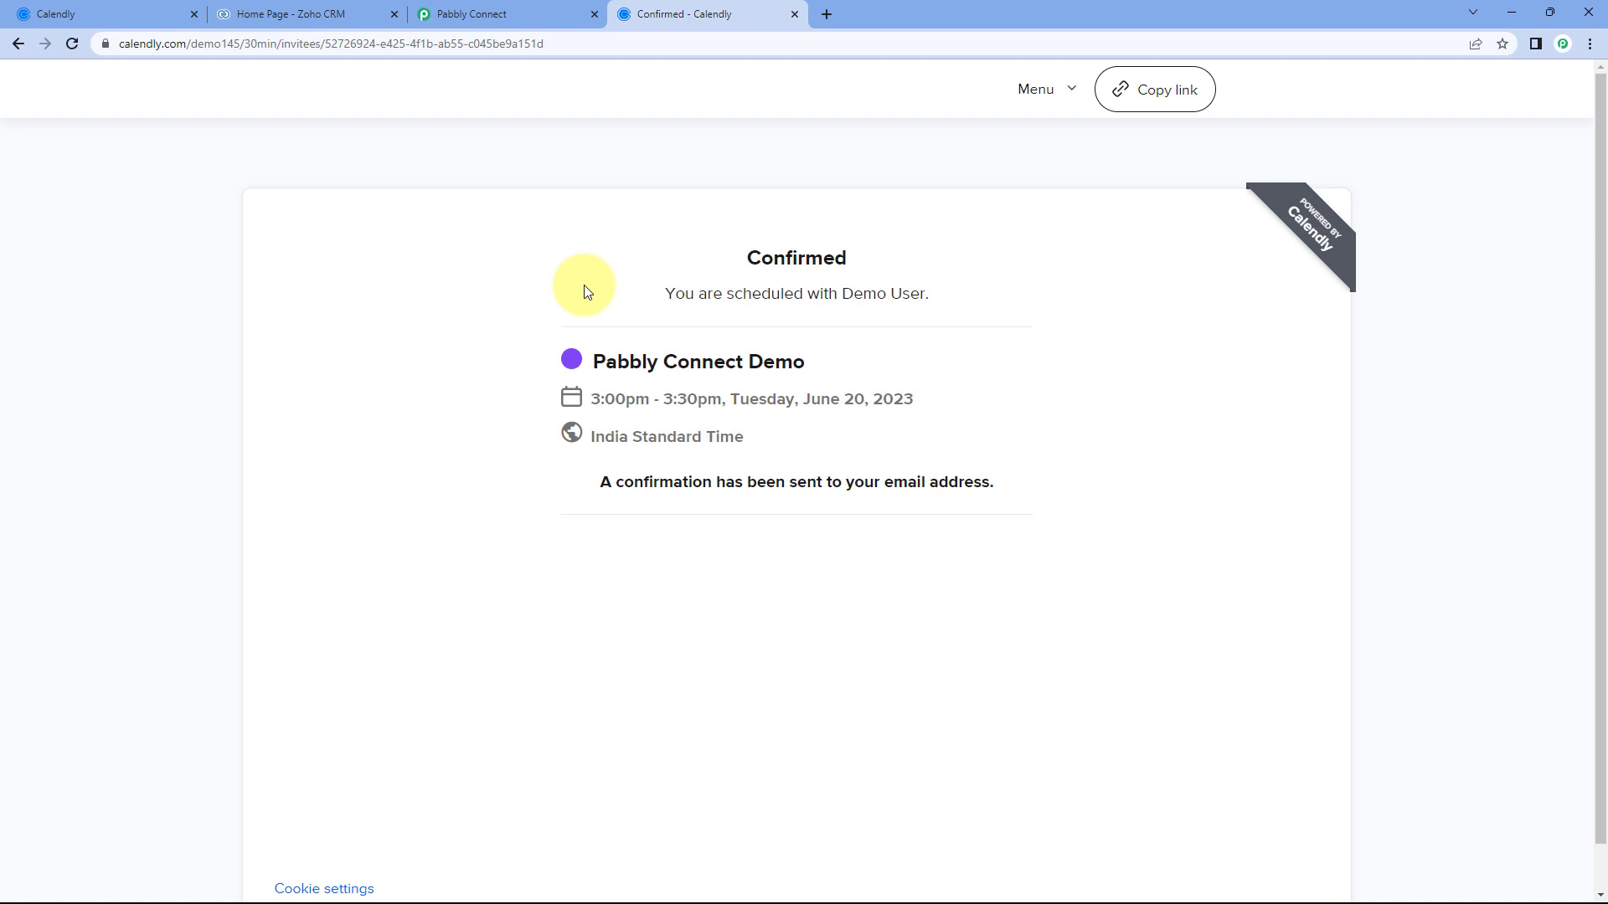
{"action": "left_click", "coordinate": [531, 10]}
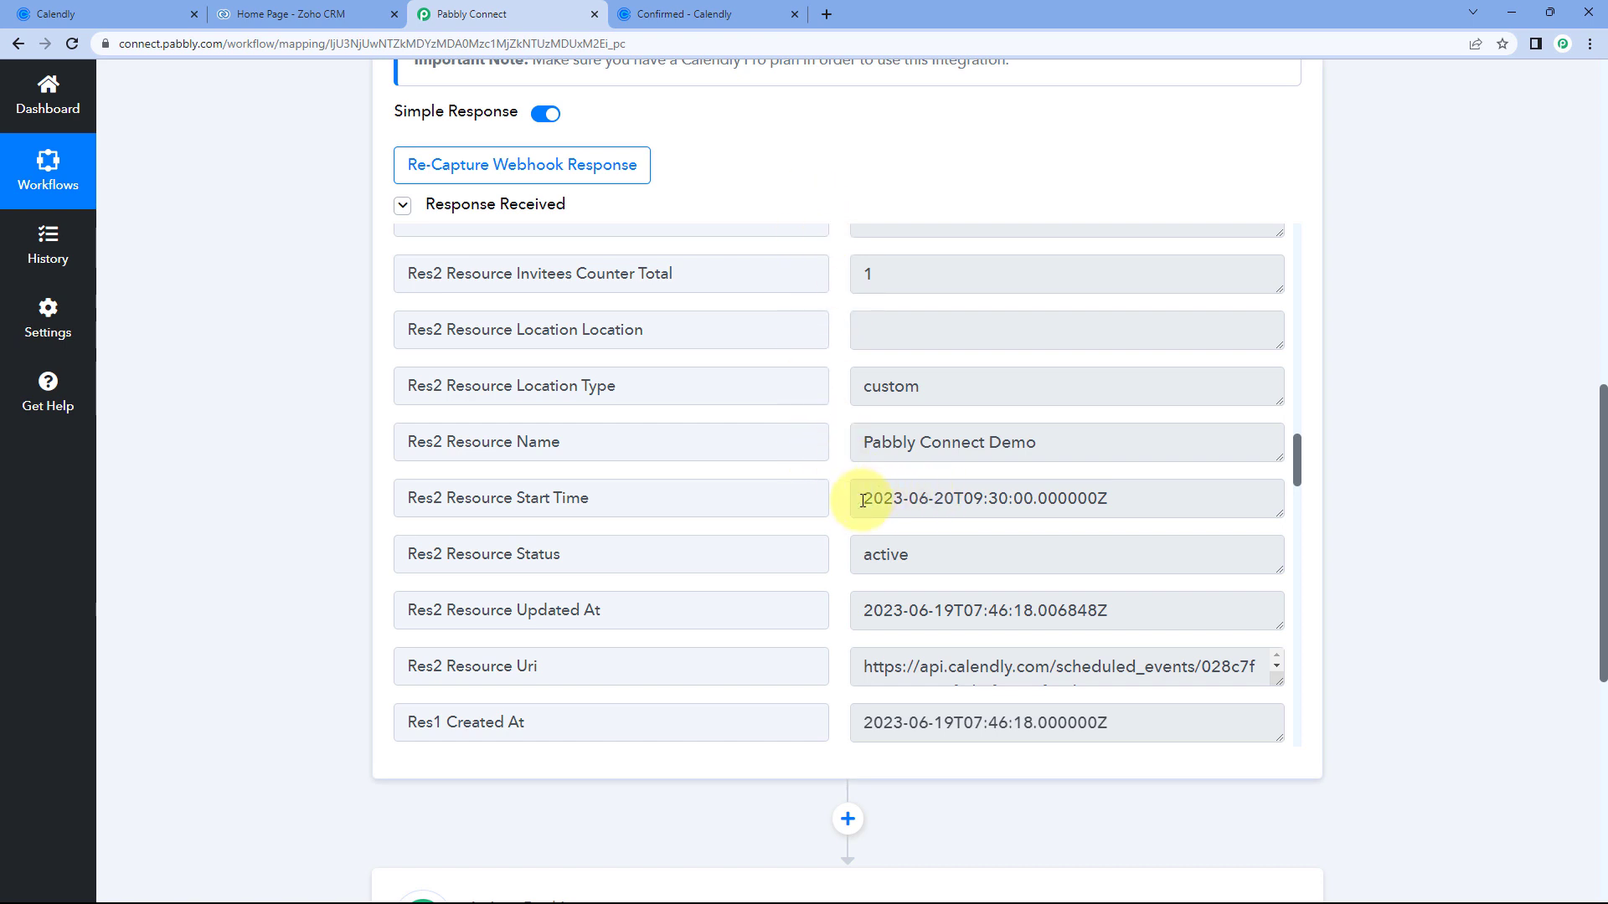
Compare the booking's India Standard Time zone on Calendly with the captured response fields.
{"action": "left_click", "coordinate": [680, 14]}
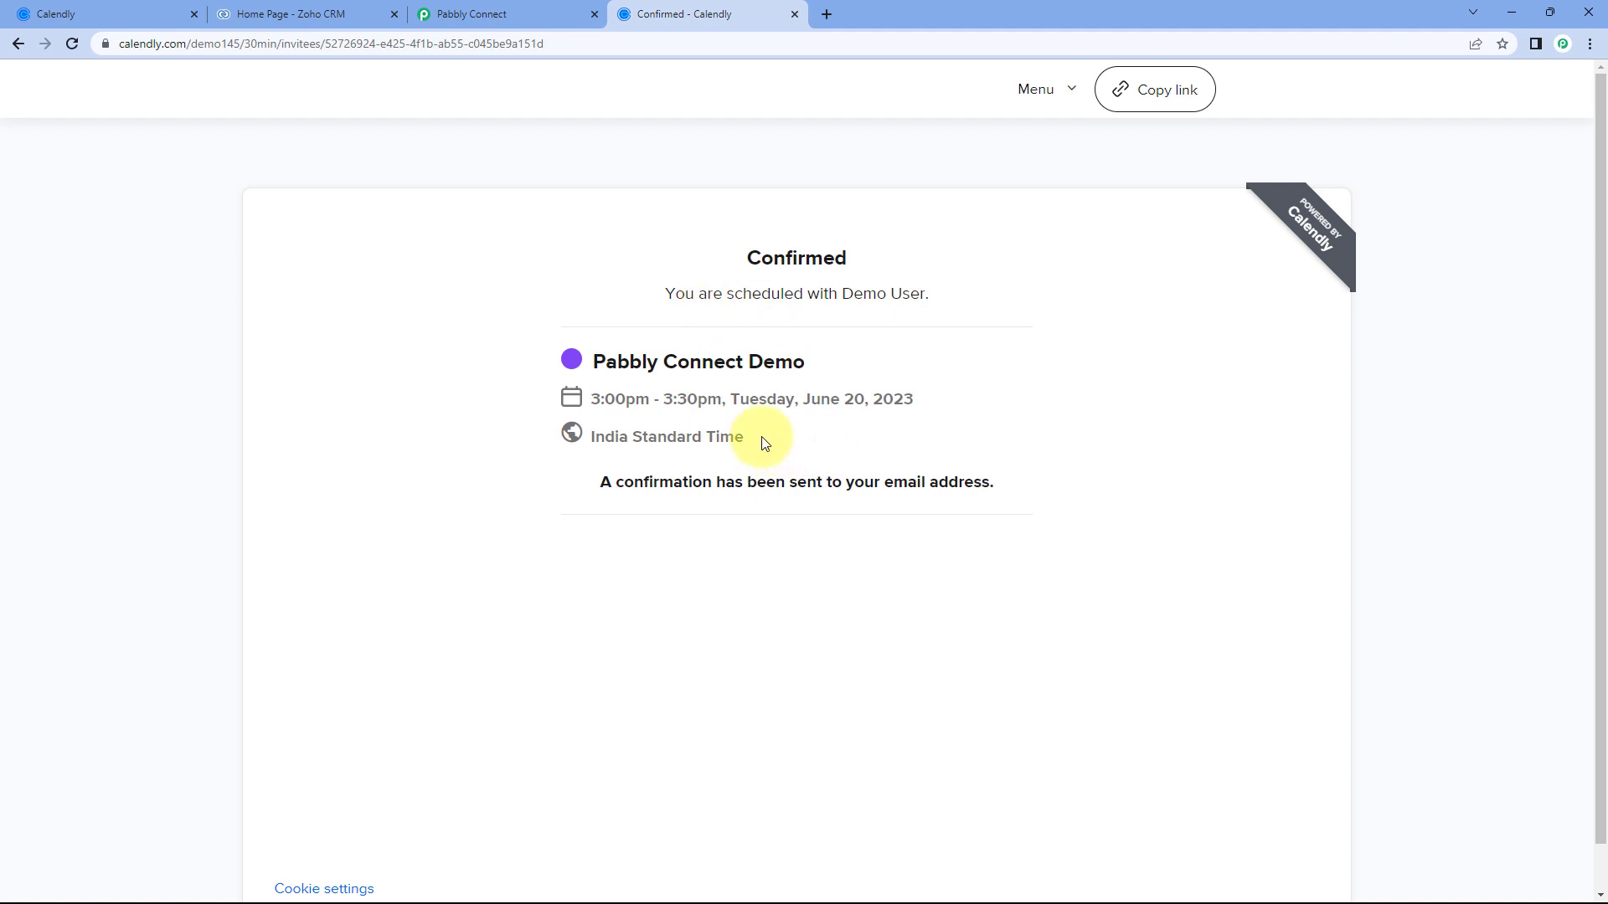
{"action": "left_click_drag", "start_coordinate": [764, 442], "coordinate": [575, 438]}
{"action": "left_click", "coordinate": [563, 445]}
{"action": "left_click", "coordinate": [514, 10]}
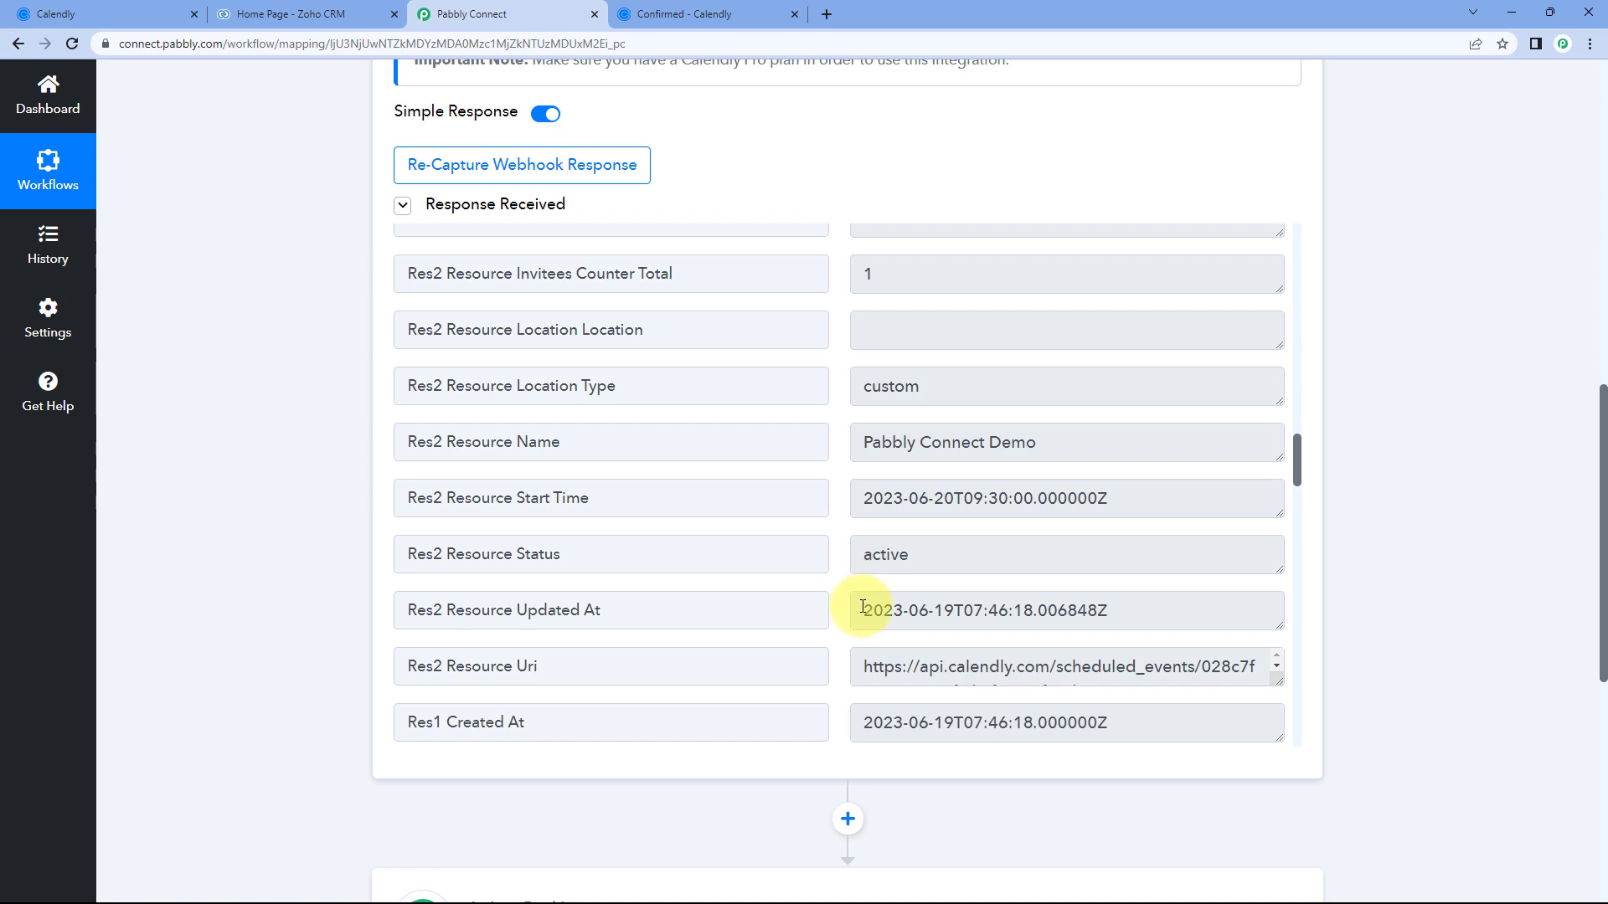
{"action": "left_click_drag", "start_coordinate": [862, 617], "coordinate": [980, 613]}
{"action": "left_click", "coordinate": [825, 556]}
{"action": "scroll", "coordinate": [837, 559], "scroll_direction": "down", "scroll_amount": 1}
{"action": "scroll", "coordinate": [837, 544], "scroll_direction": "up", "scroll_amount": 5}
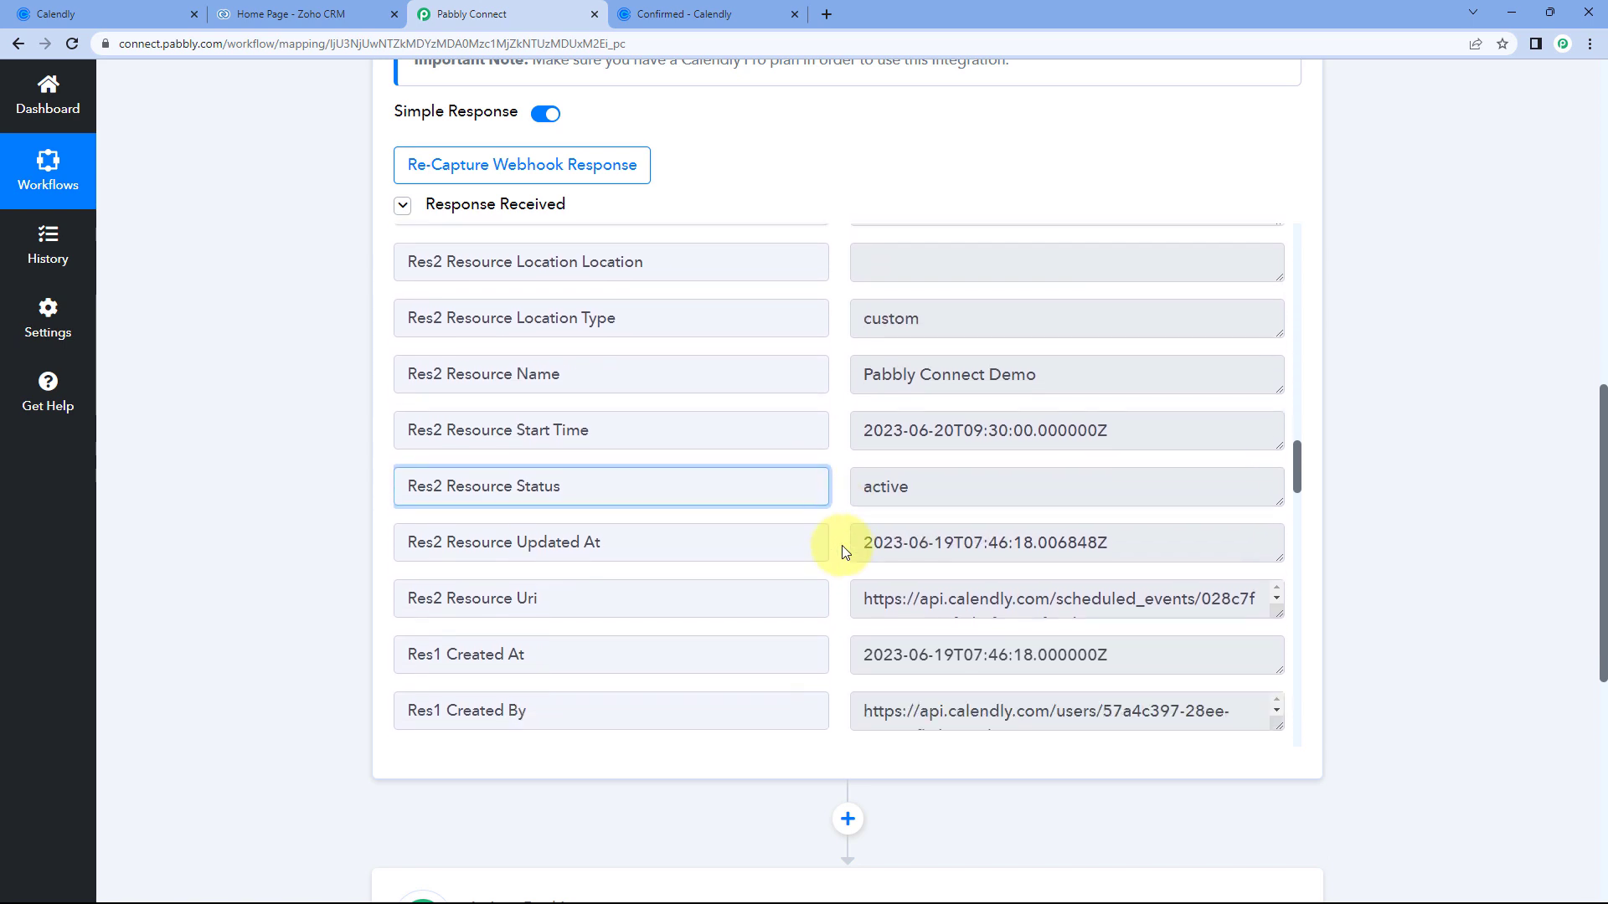
{"action": "scroll", "coordinate": [833, 513], "scroll_direction": "down", "scroll_amount": 3}
{"action": "scroll", "coordinate": [833, 510], "scroll_direction": "down", "scroll_amount": 9}
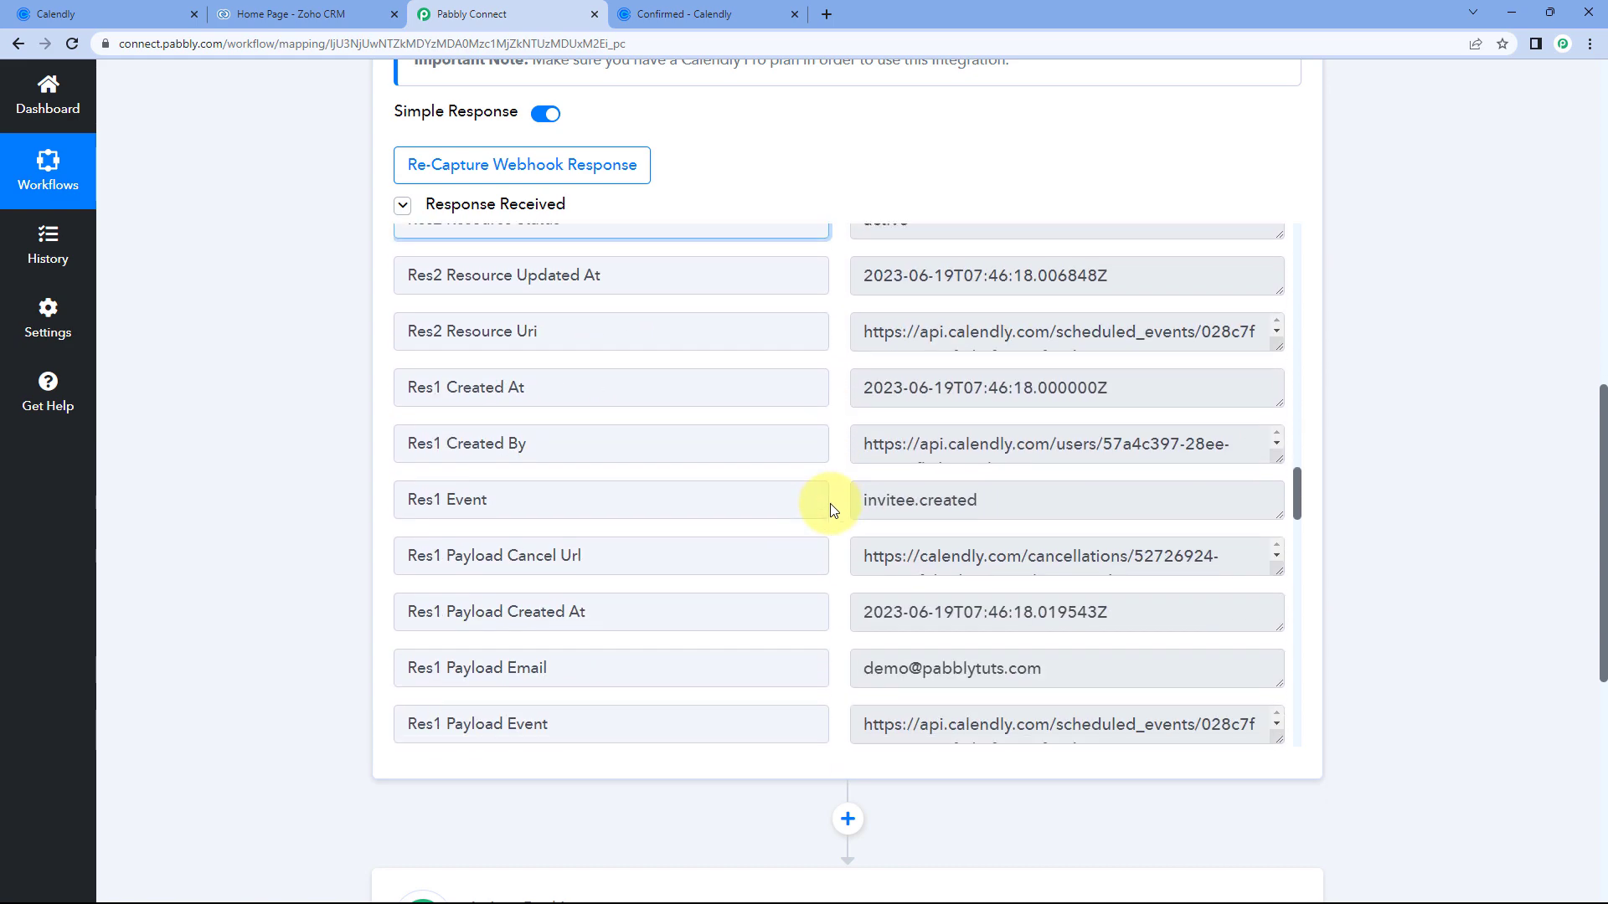
{"action": "scroll", "coordinate": [831, 502], "scroll_direction": "up", "scroll_amount": 7}
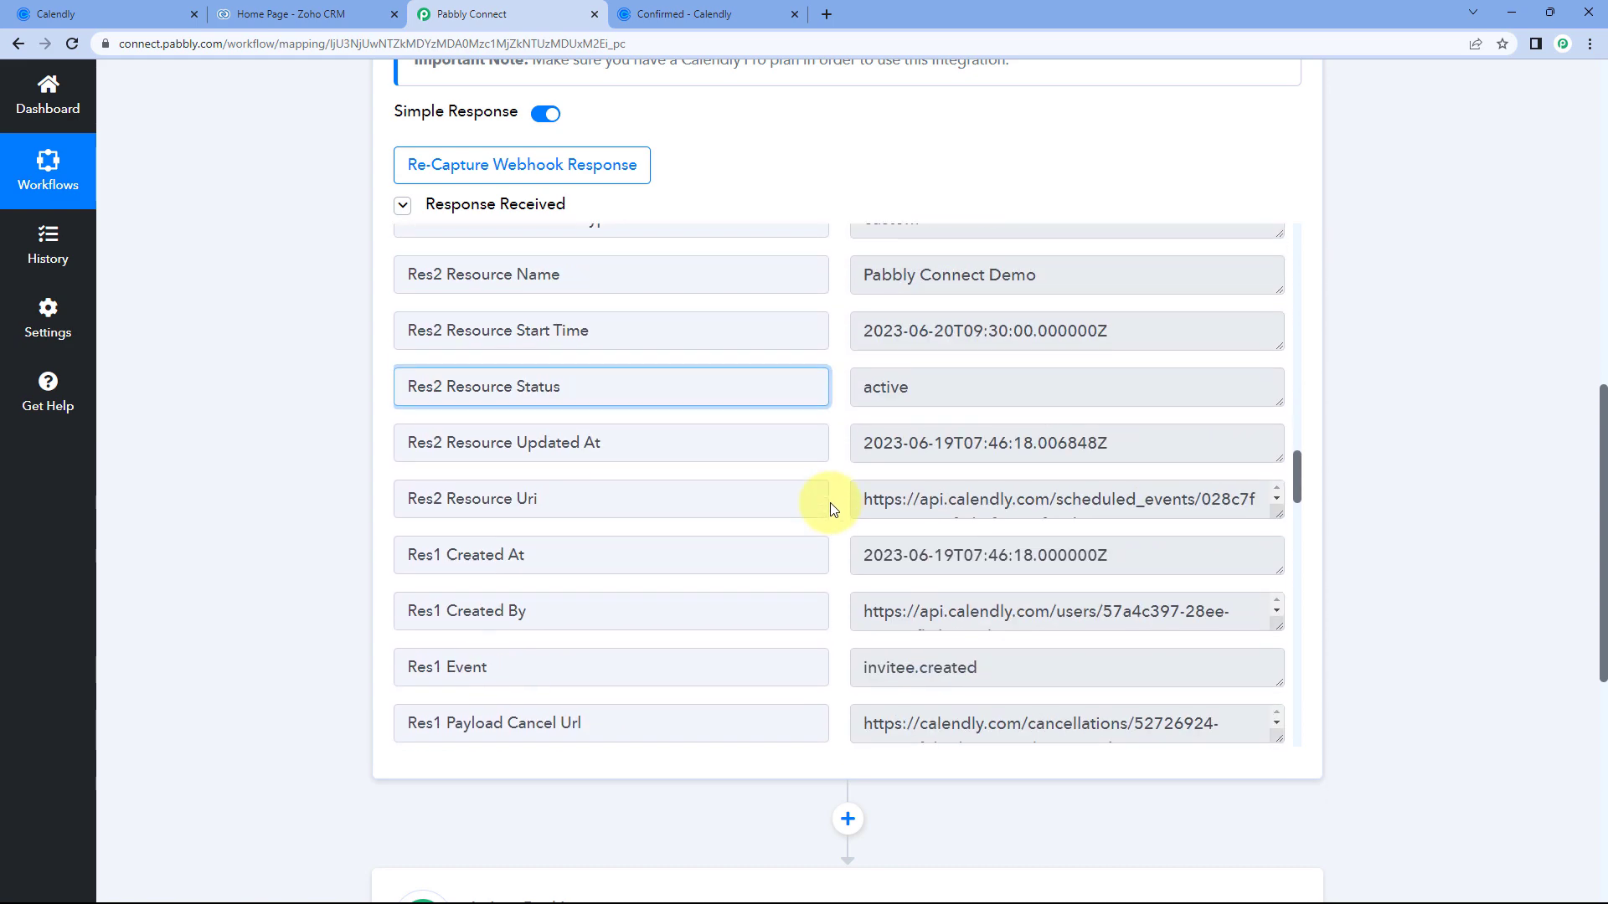
{"action": "scroll", "coordinate": [831, 490], "scroll_direction": "down", "scroll_amount": 4}
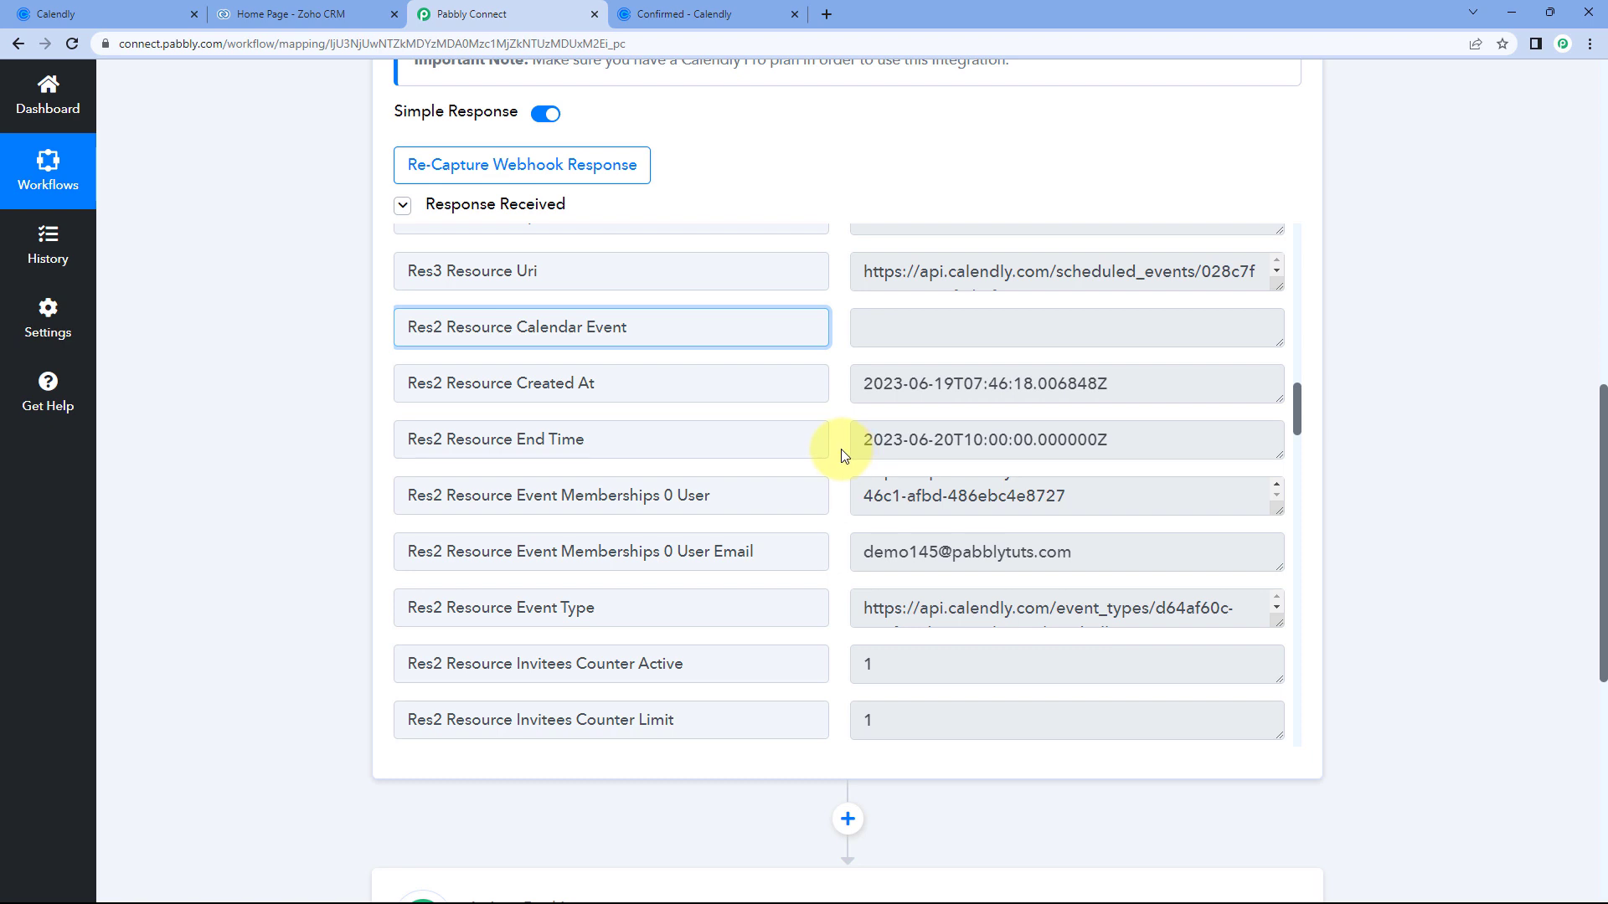
{"action": "scroll", "coordinate": [841, 448], "scroll_direction": "down", "scroll_amount": 1}
Check the captured End Time value against the Calendly confirmation, then scroll to action step 2.
{"action": "left_click", "coordinate": [856, 340]}
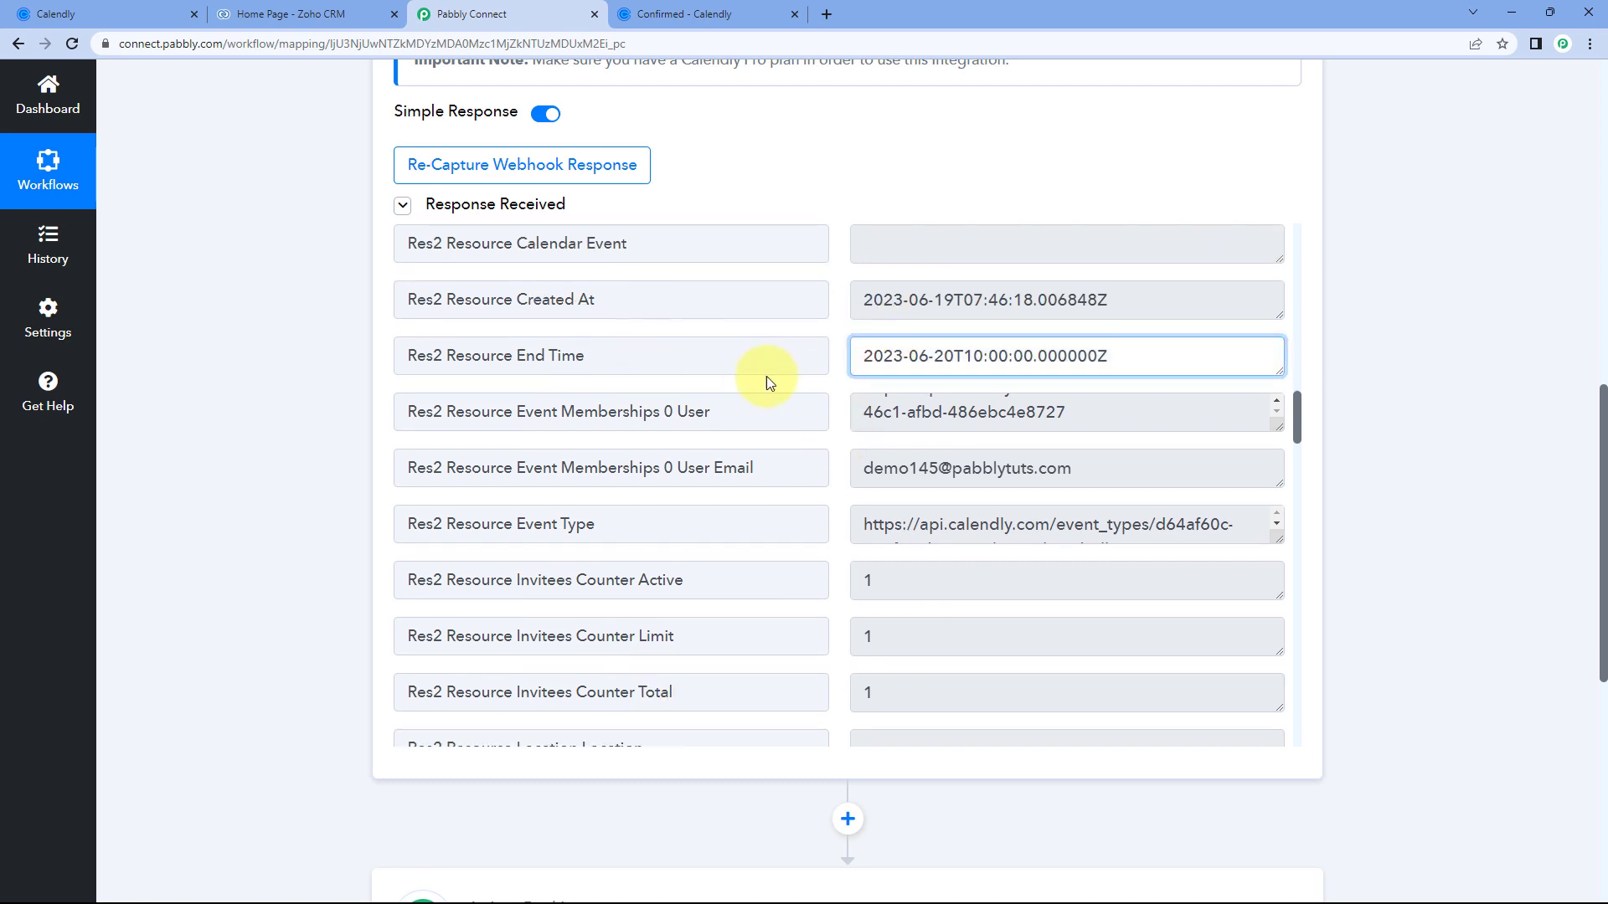
{"action": "left_click_drag", "start_coordinate": [952, 356], "coordinate": [838, 359]}
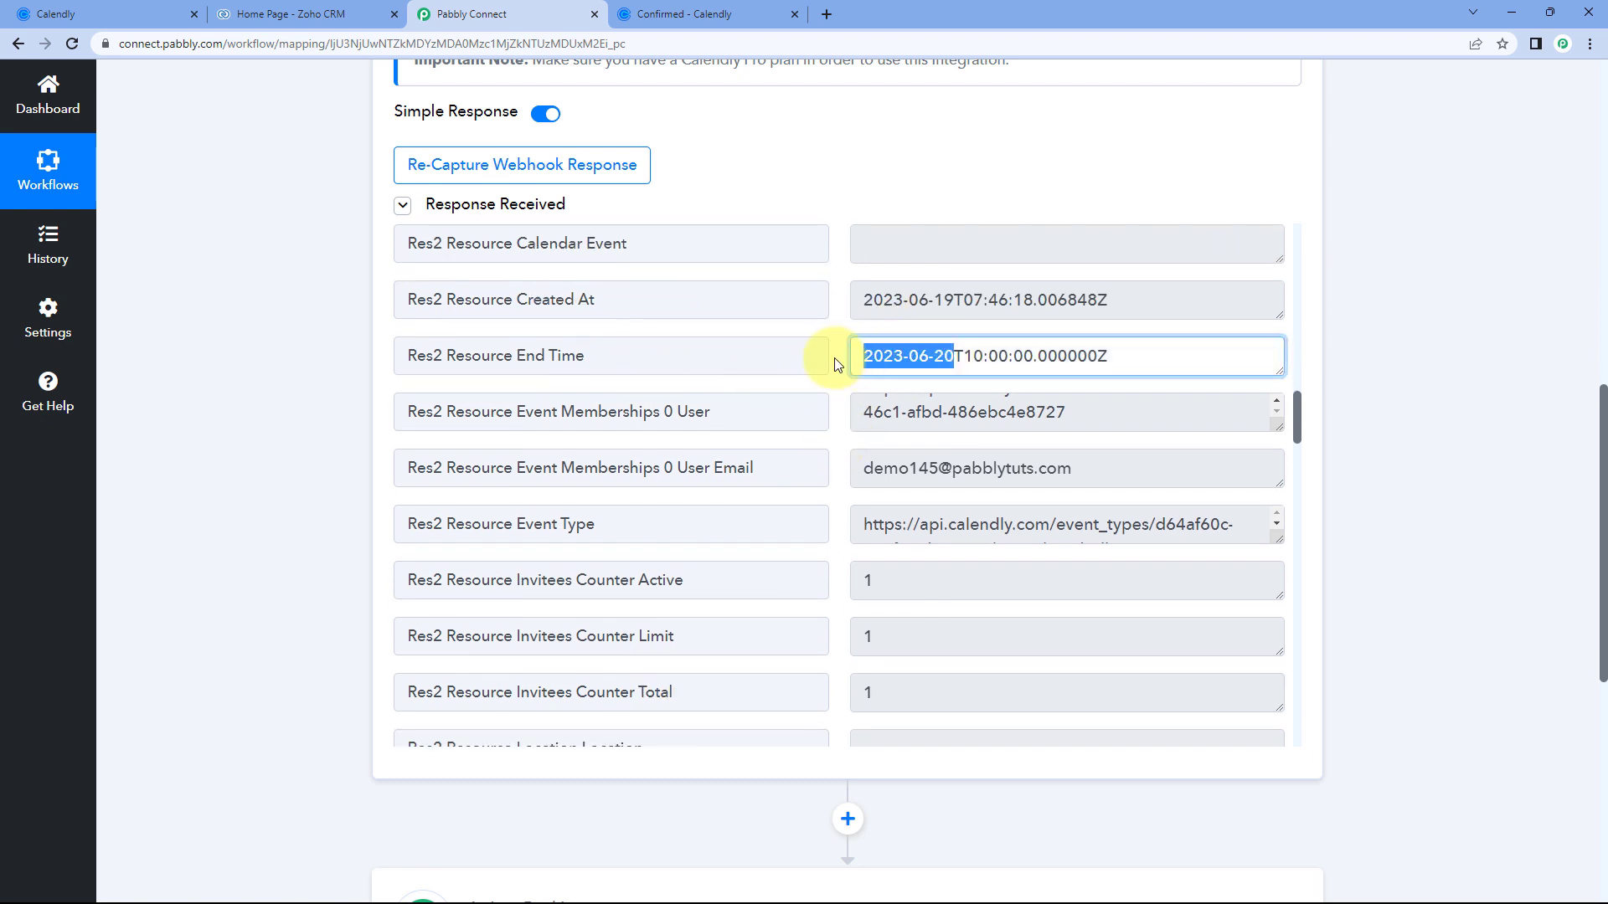
{"action": "left_click_drag", "start_coordinate": [960, 359], "coordinate": [1040, 354]}
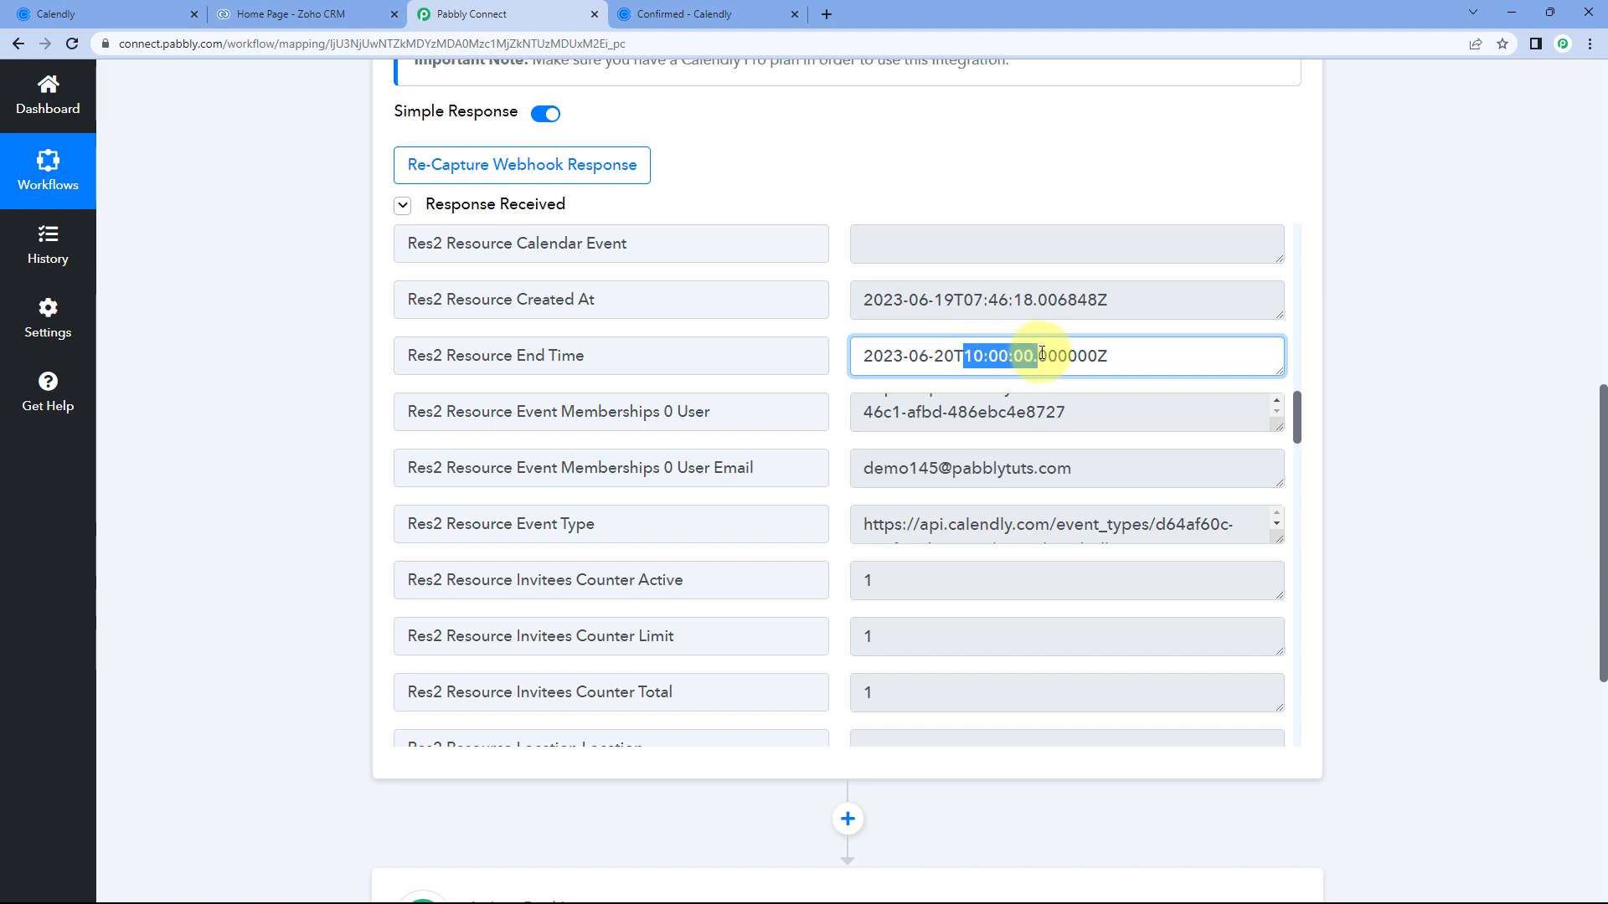
{"action": "left_click", "coordinate": [728, 16]}
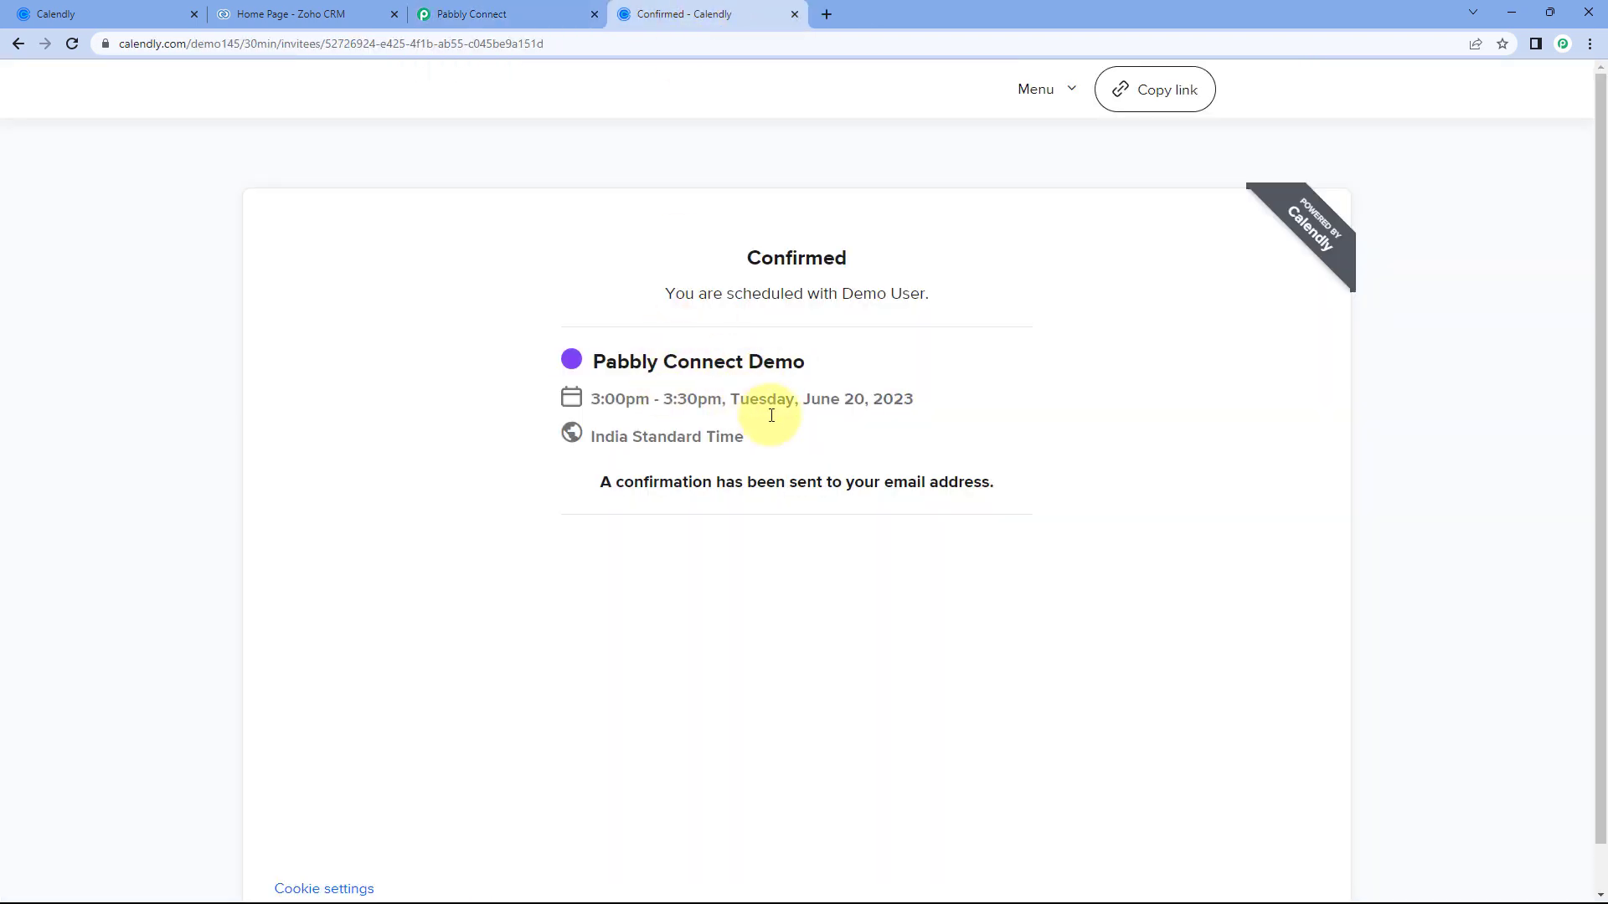
{"action": "left_click", "coordinate": [543, 15]}
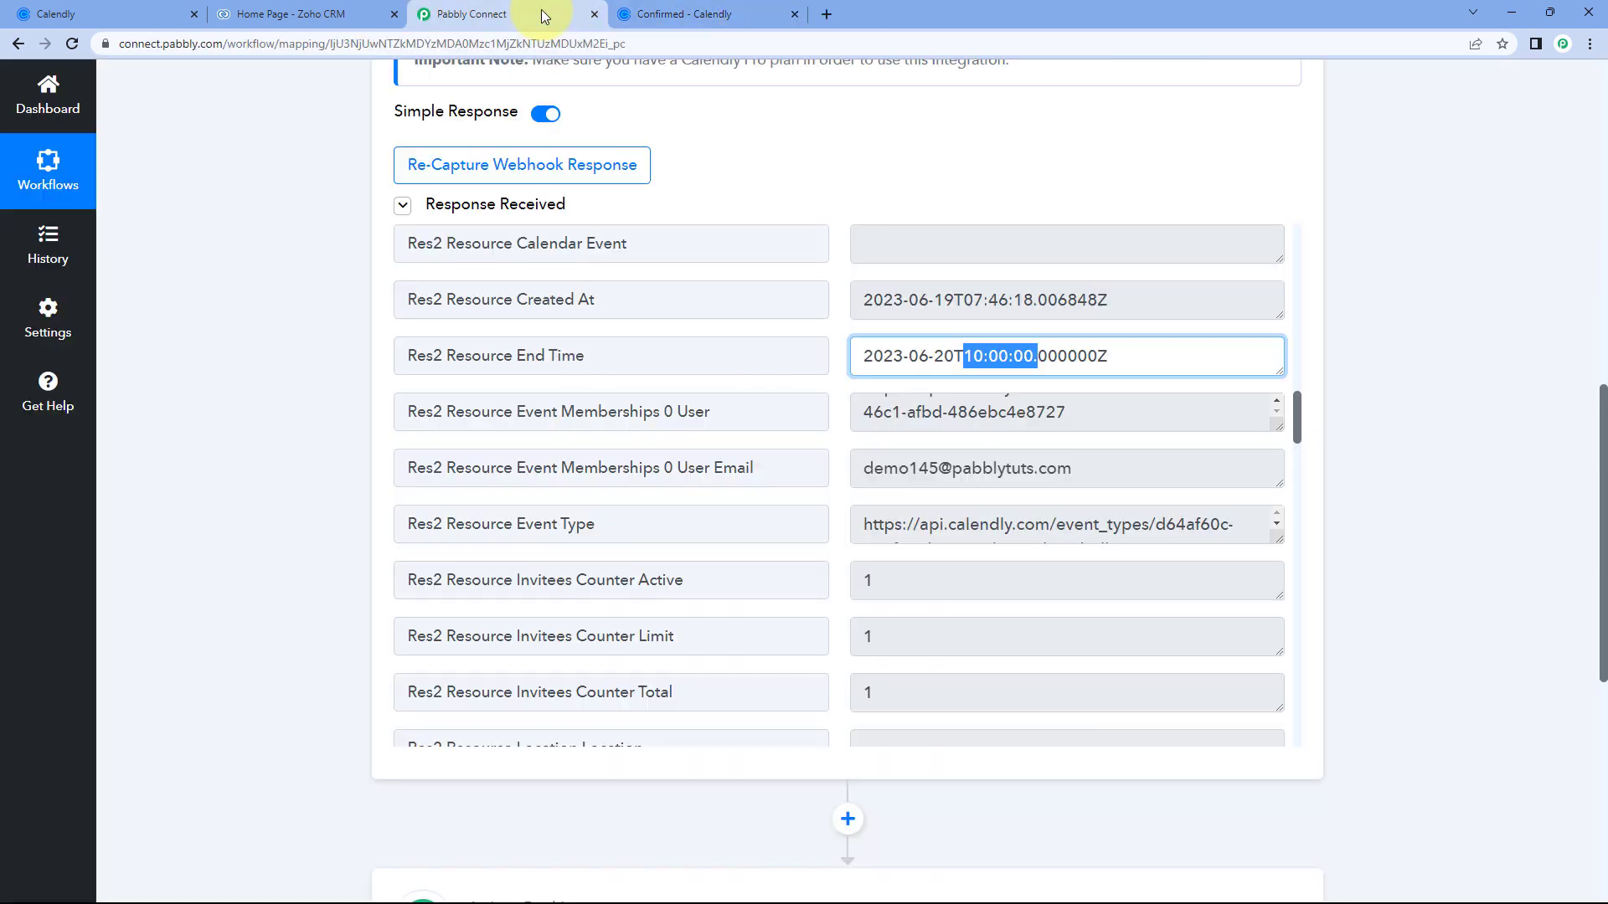
{"action": "left_click", "coordinate": [842, 372]}
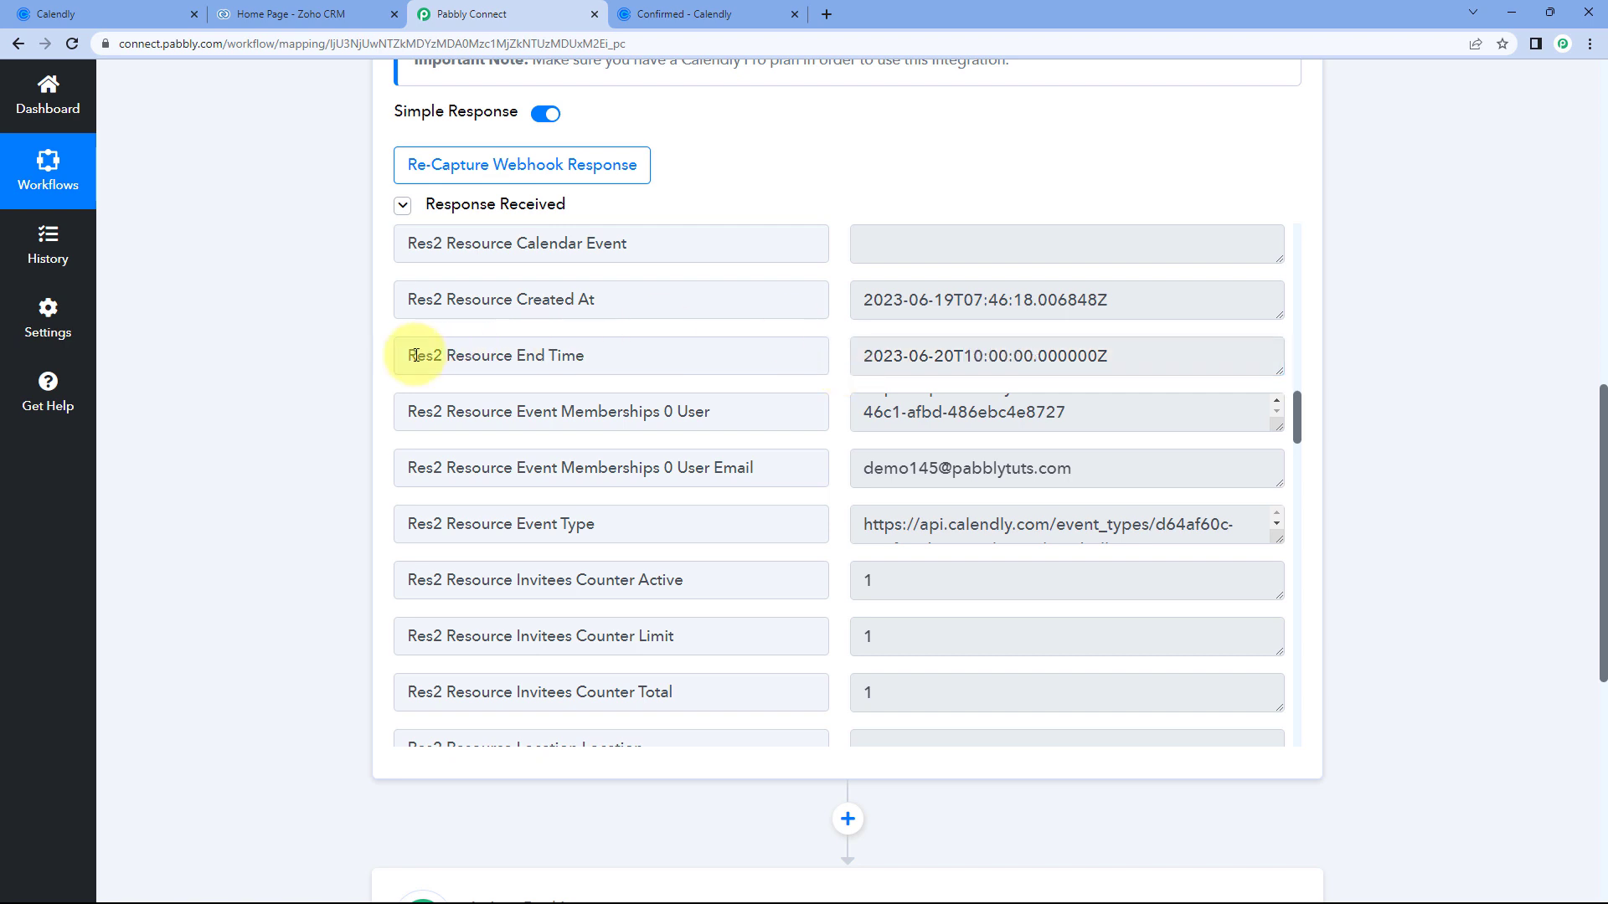
{"action": "scroll", "coordinate": [352, 360], "scroll_direction": "down", "scroll_amount": 1}
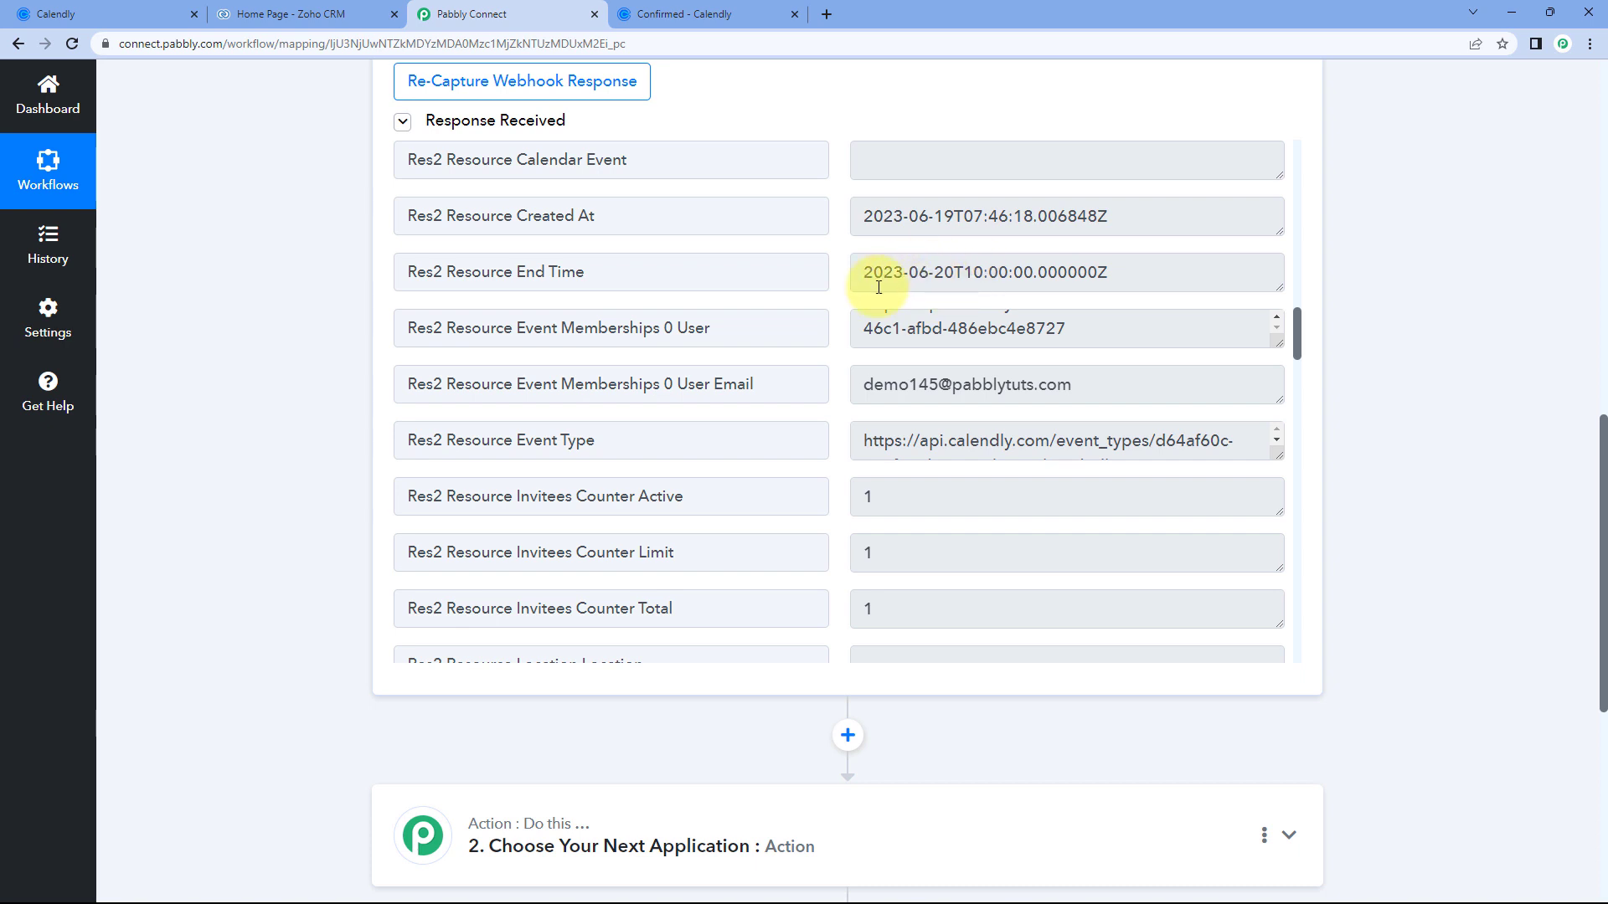
{"action": "left_click_drag", "start_coordinate": [862, 276], "coordinate": [1126, 271]}
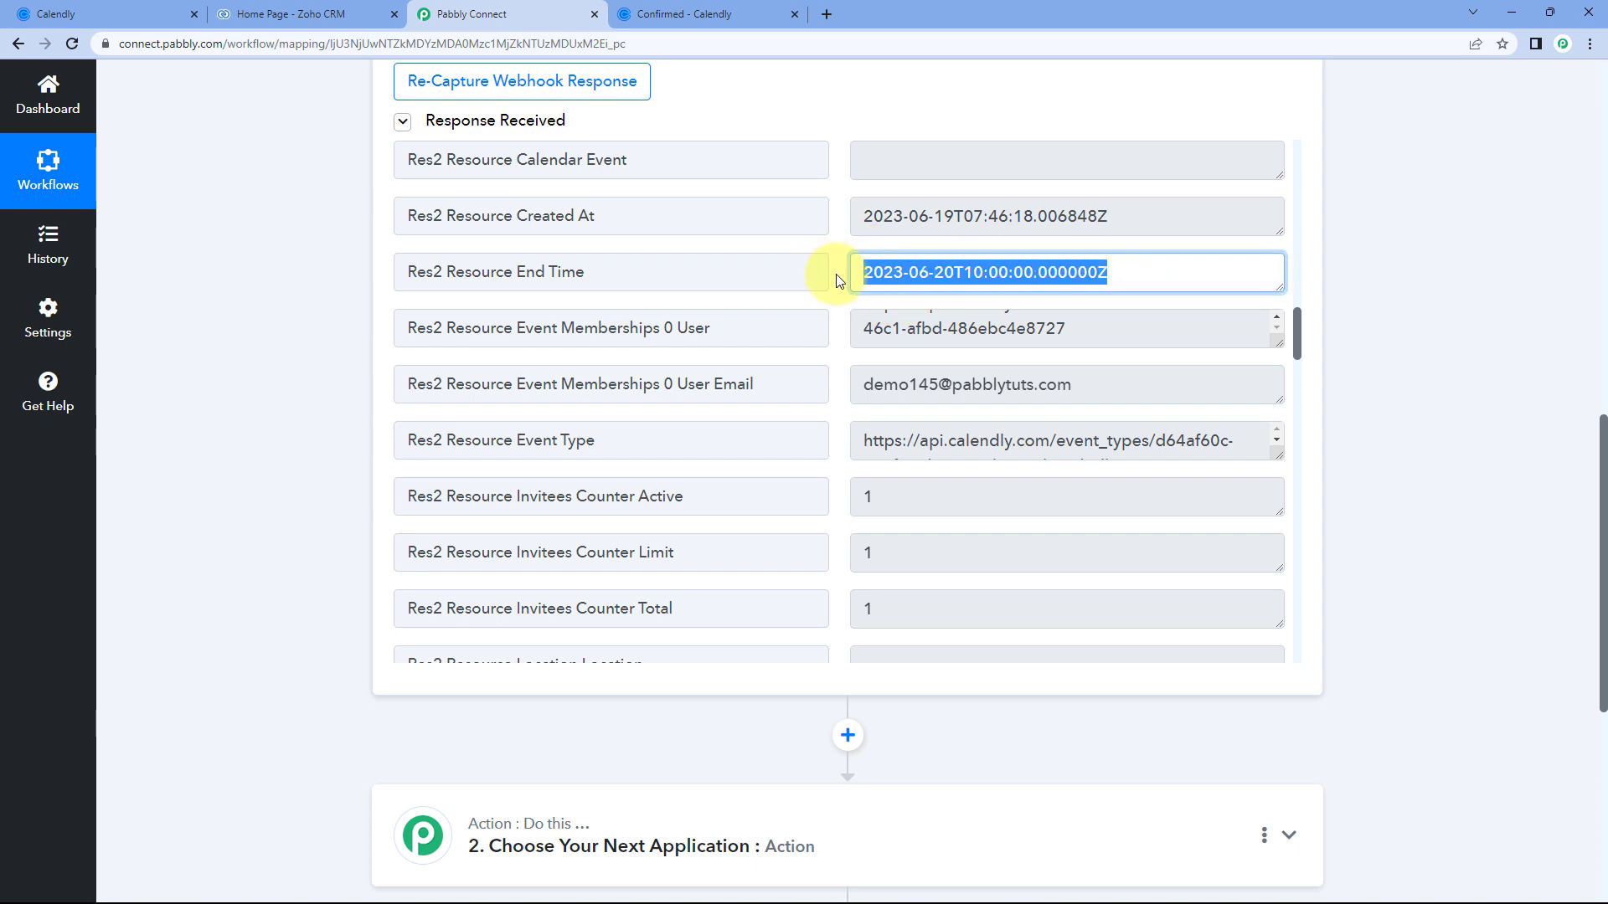
{"action": "left_click", "coordinate": [992, 270]}
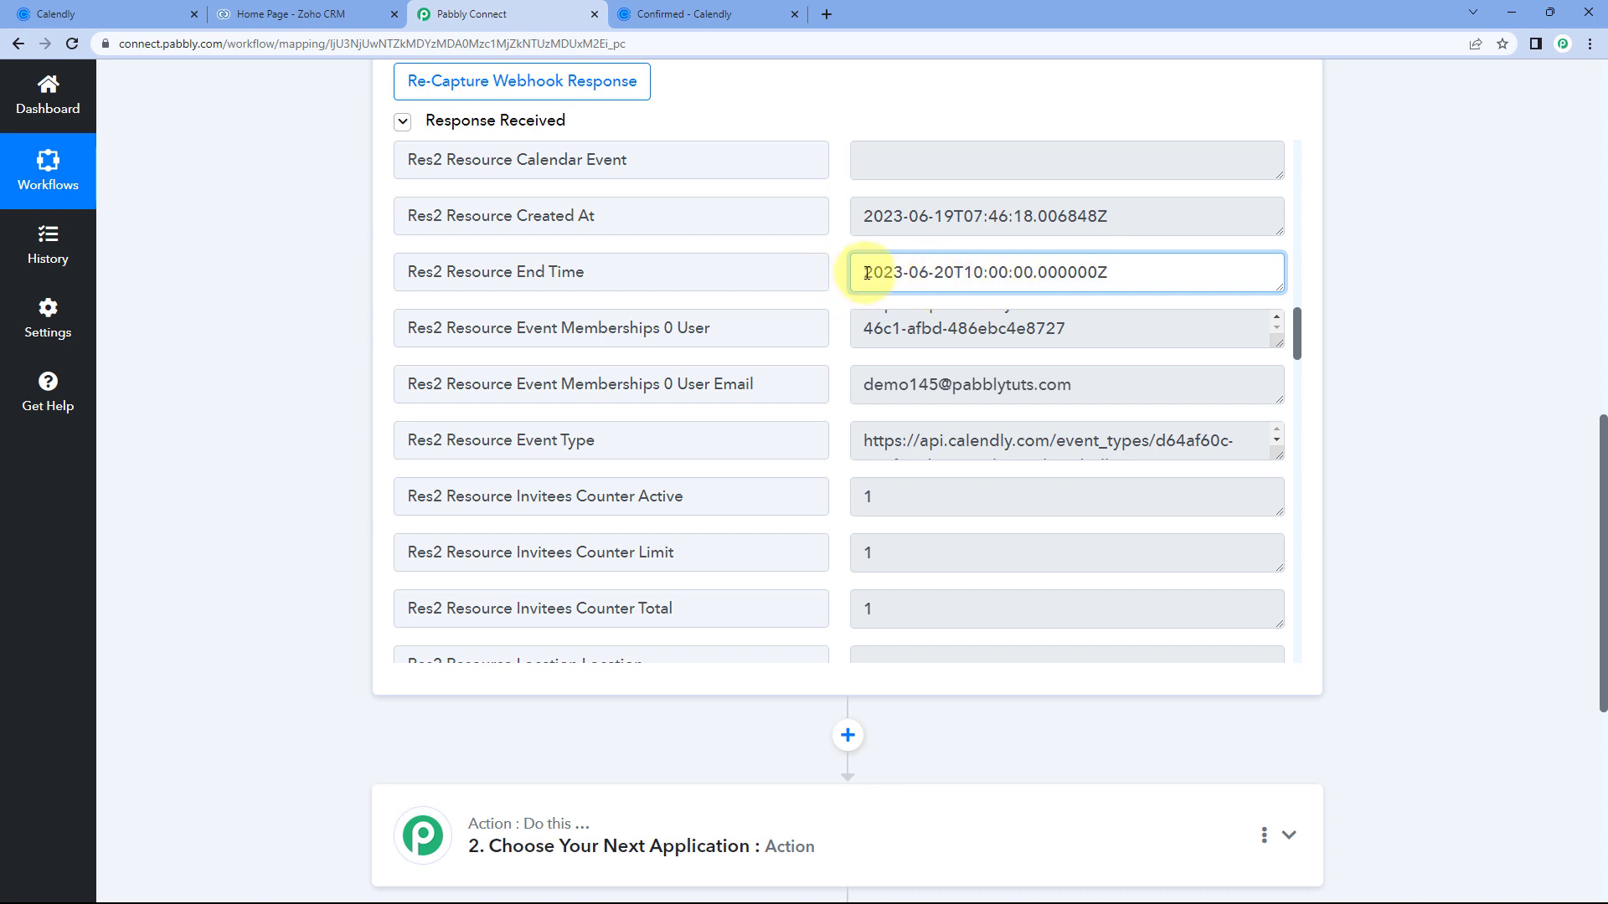
{"action": "left_click_drag", "start_coordinate": [866, 273], "coordinate": [1120, 280]}
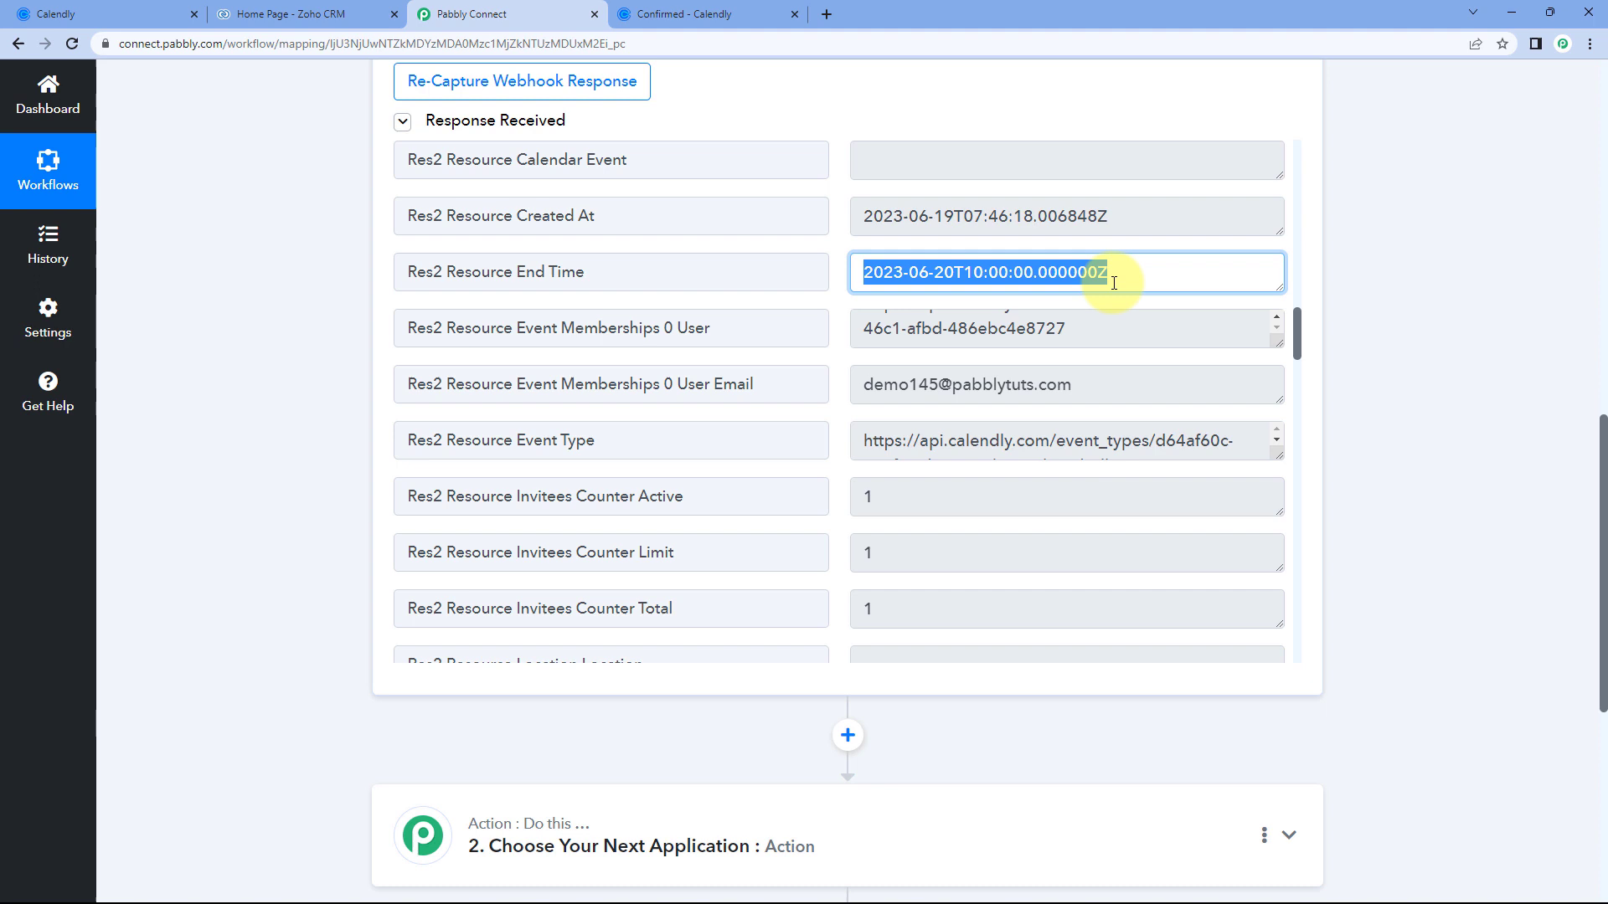
{"action": "left_click", "coordinate": [840, 285]}
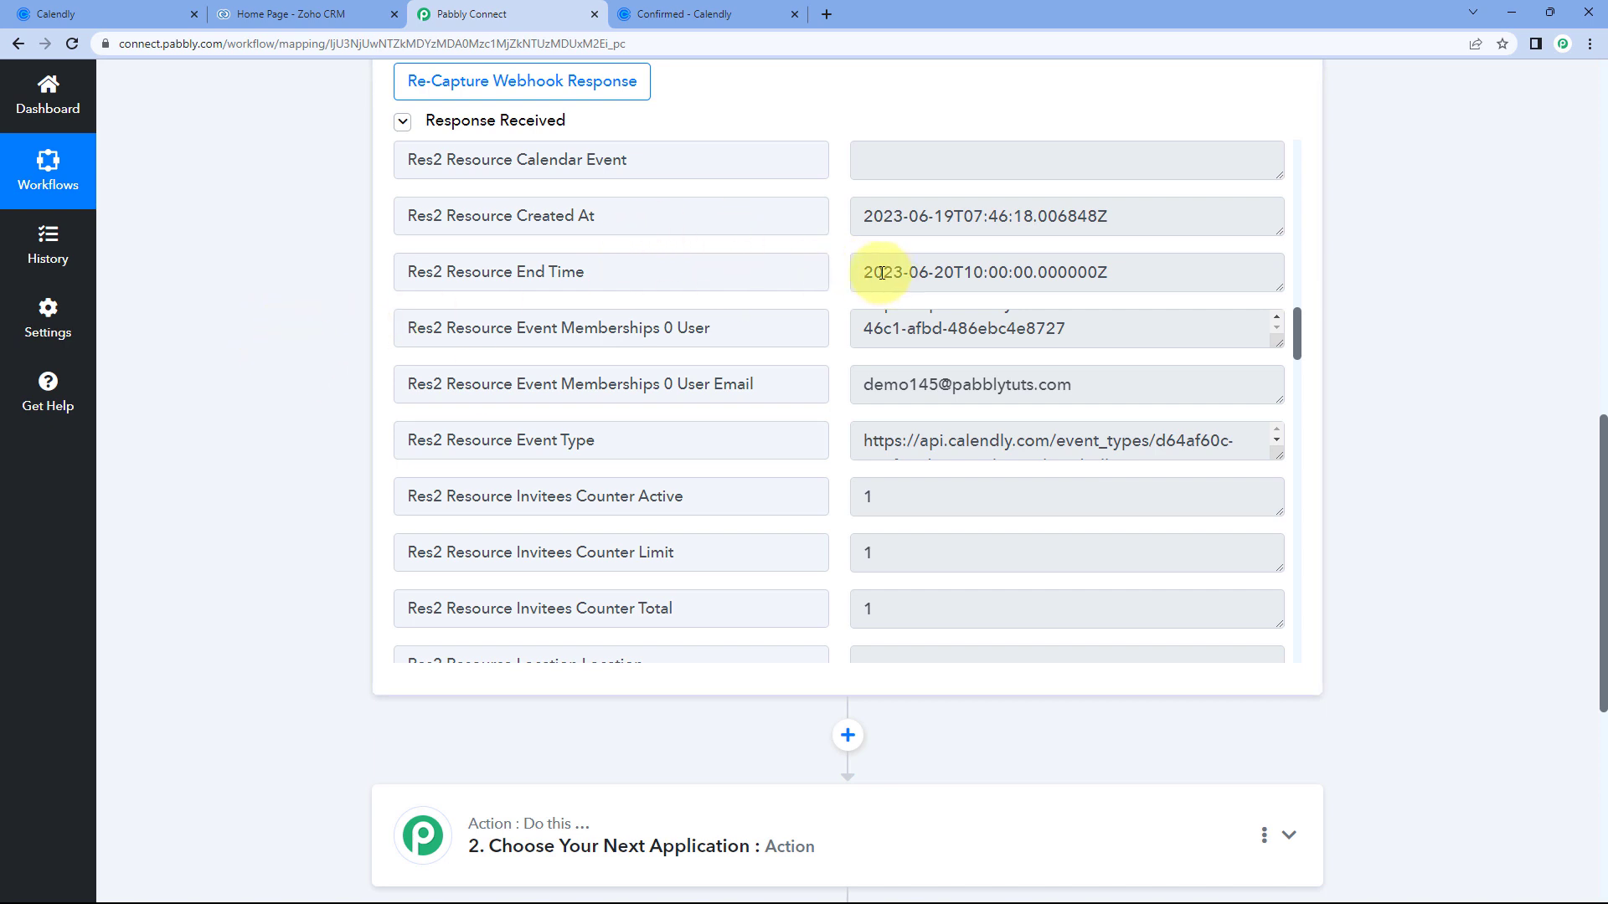
{"action": "scroll", "coordinate": [881, 273], "scroll_direction": "down", "scroll_amount": 6}
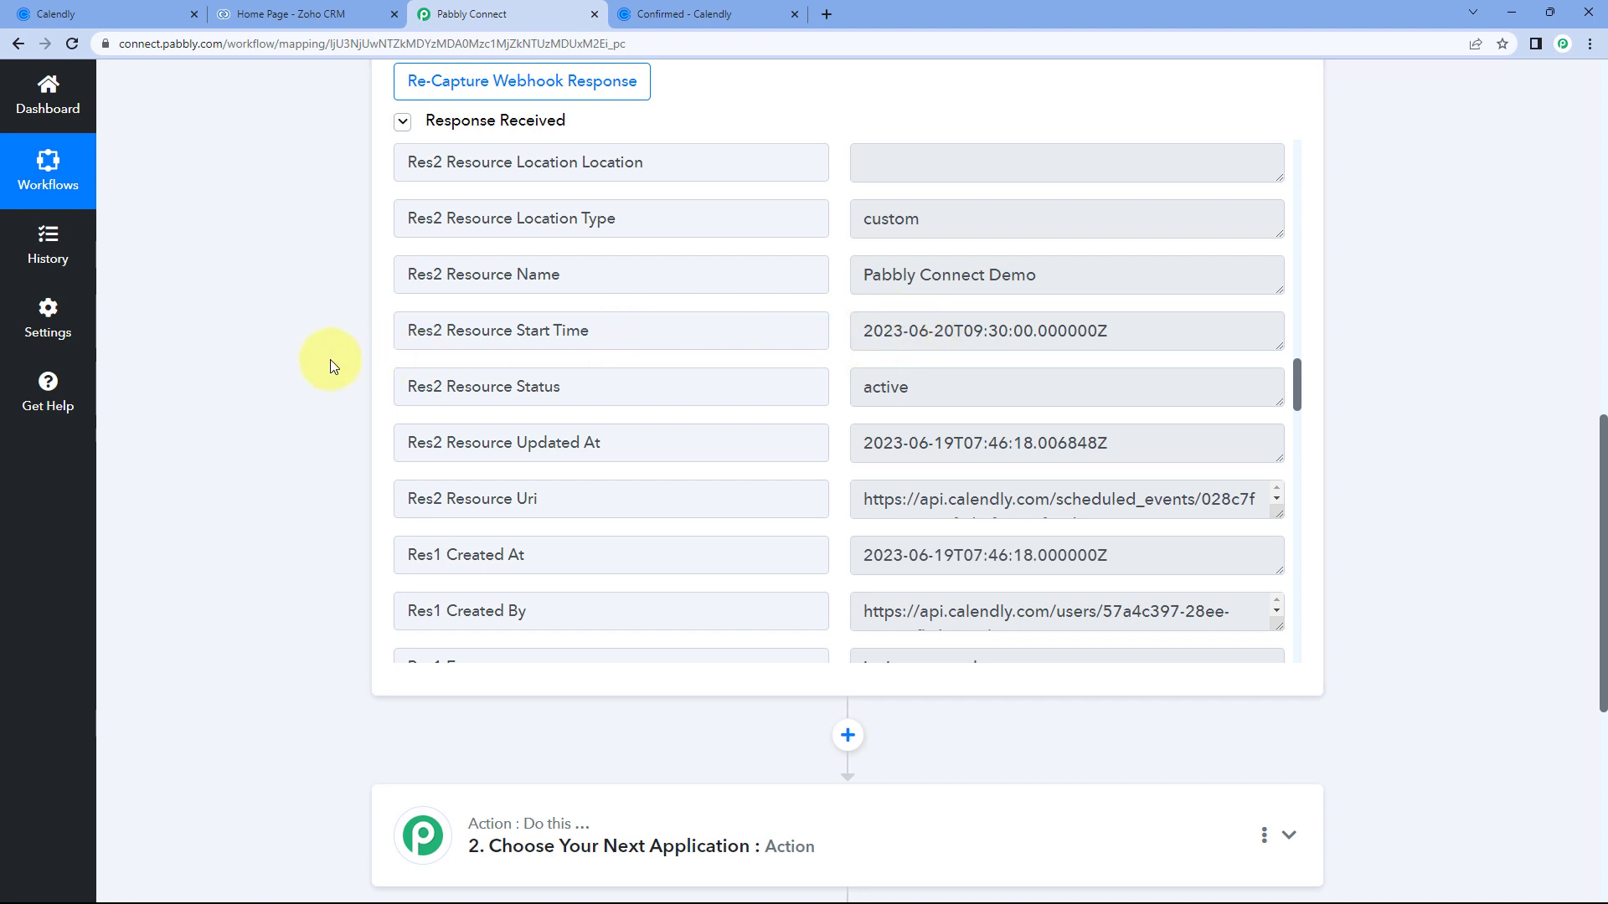
{"action": "scroll", "coordinate": [330, 359], "scroll_direction": "down", "scroll_amount": 6}
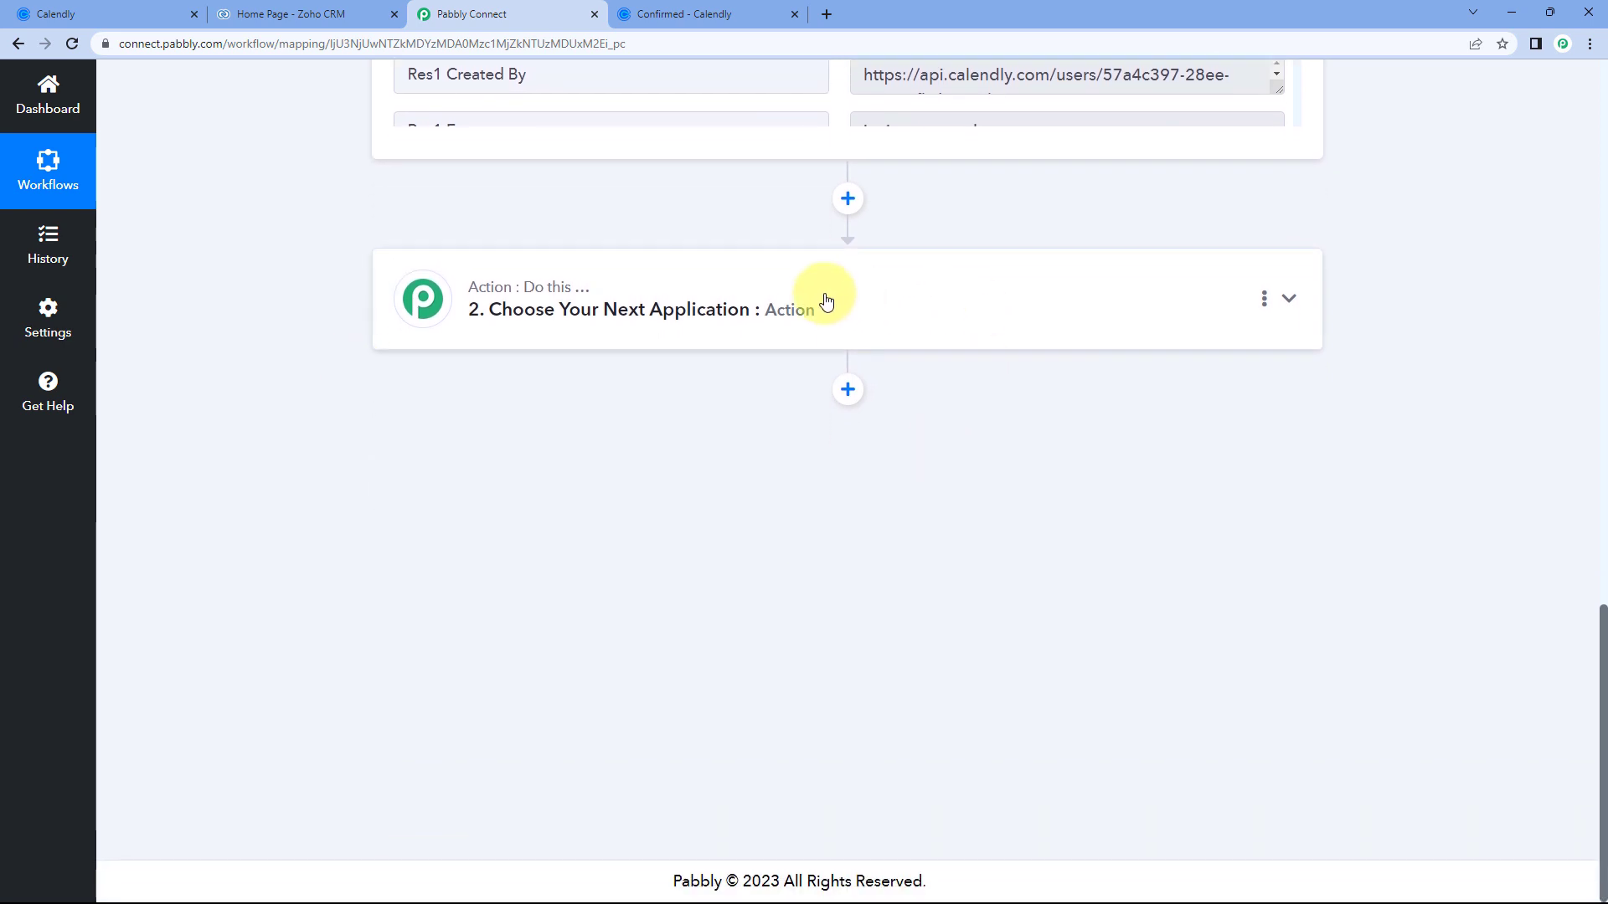
Make step 2 a Date/Time Formatter action using Format Date with Time Zone, and connect it.
{"action": "left_click", "coordinate": [821, 298]}
{"action": "left_click", "coordinate": [442, 415]}
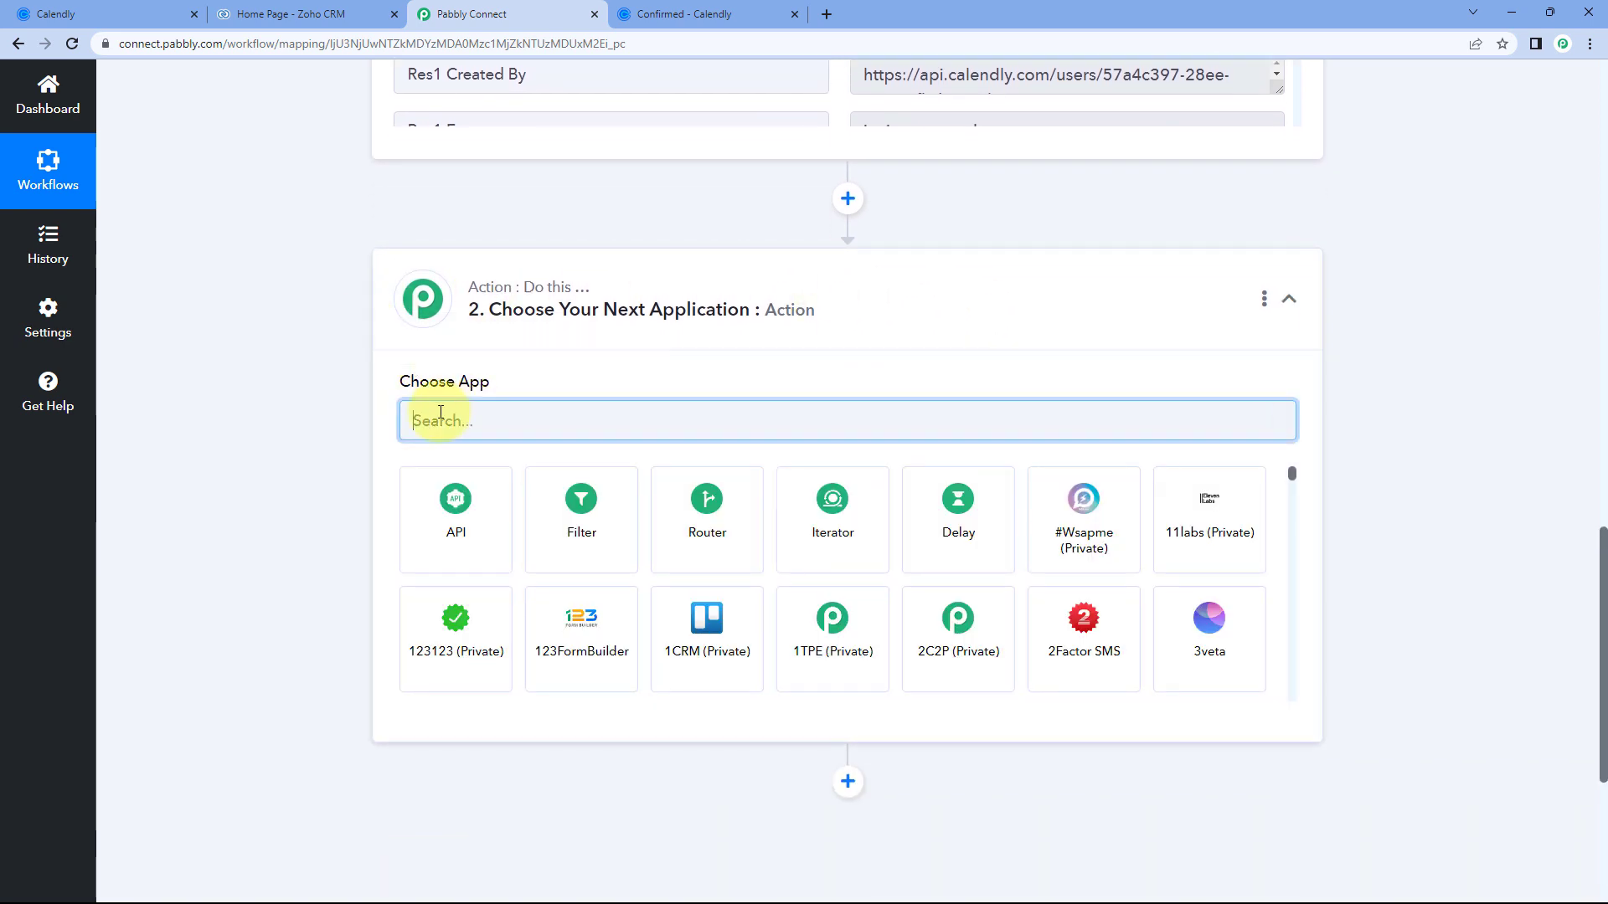
{"action": "type", "text": "Date"}
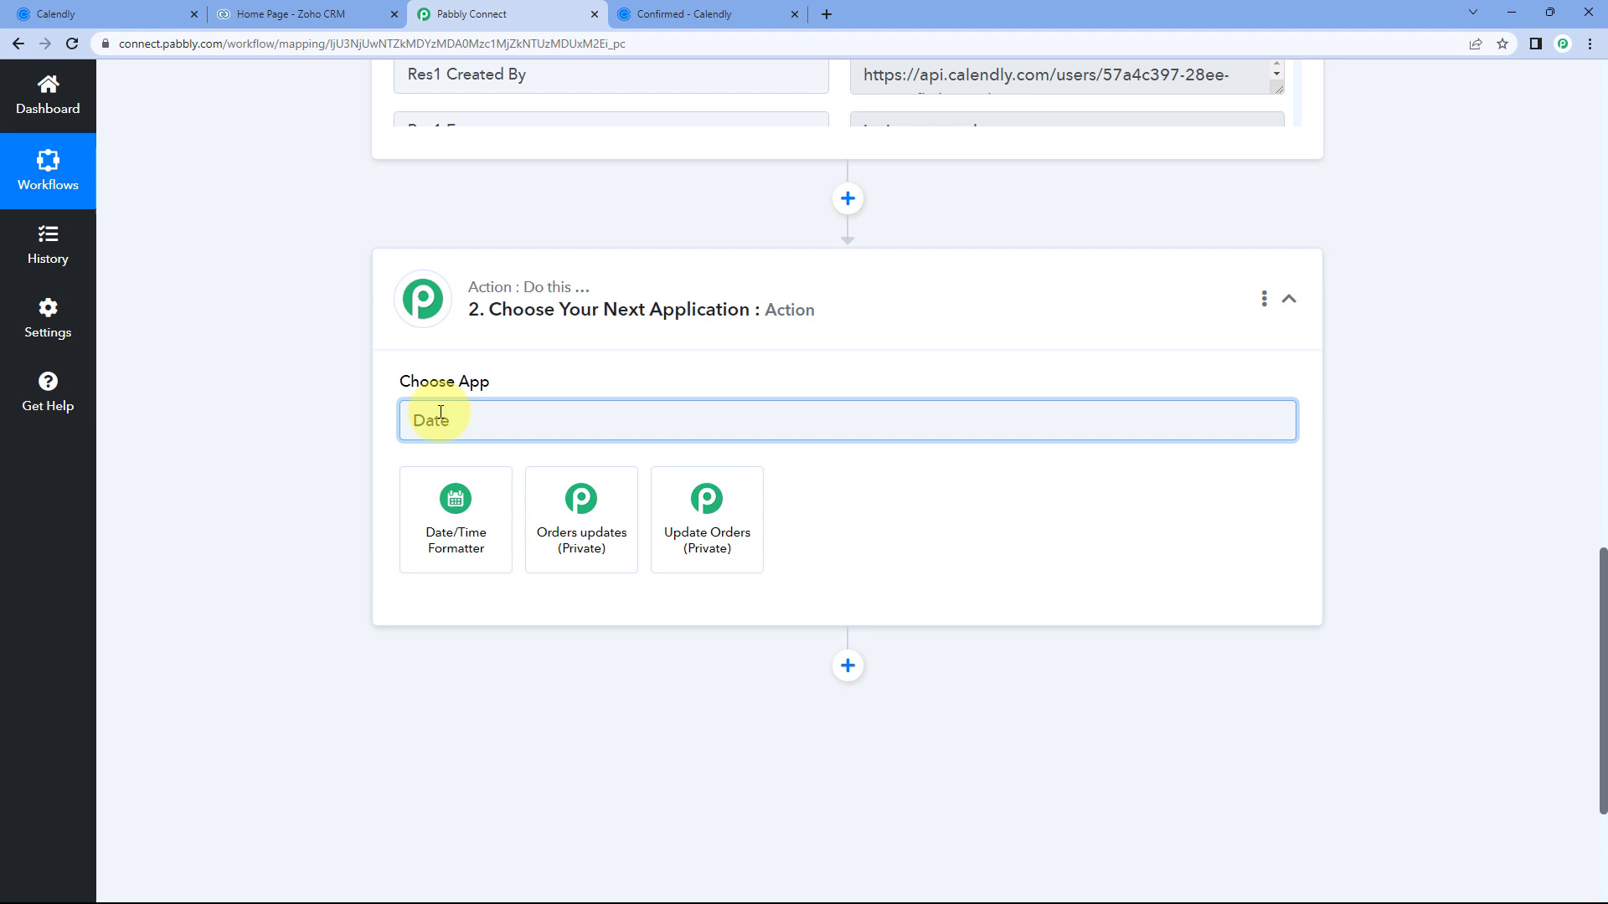
{"action": "left_click", "coordinate": [468, 526]}
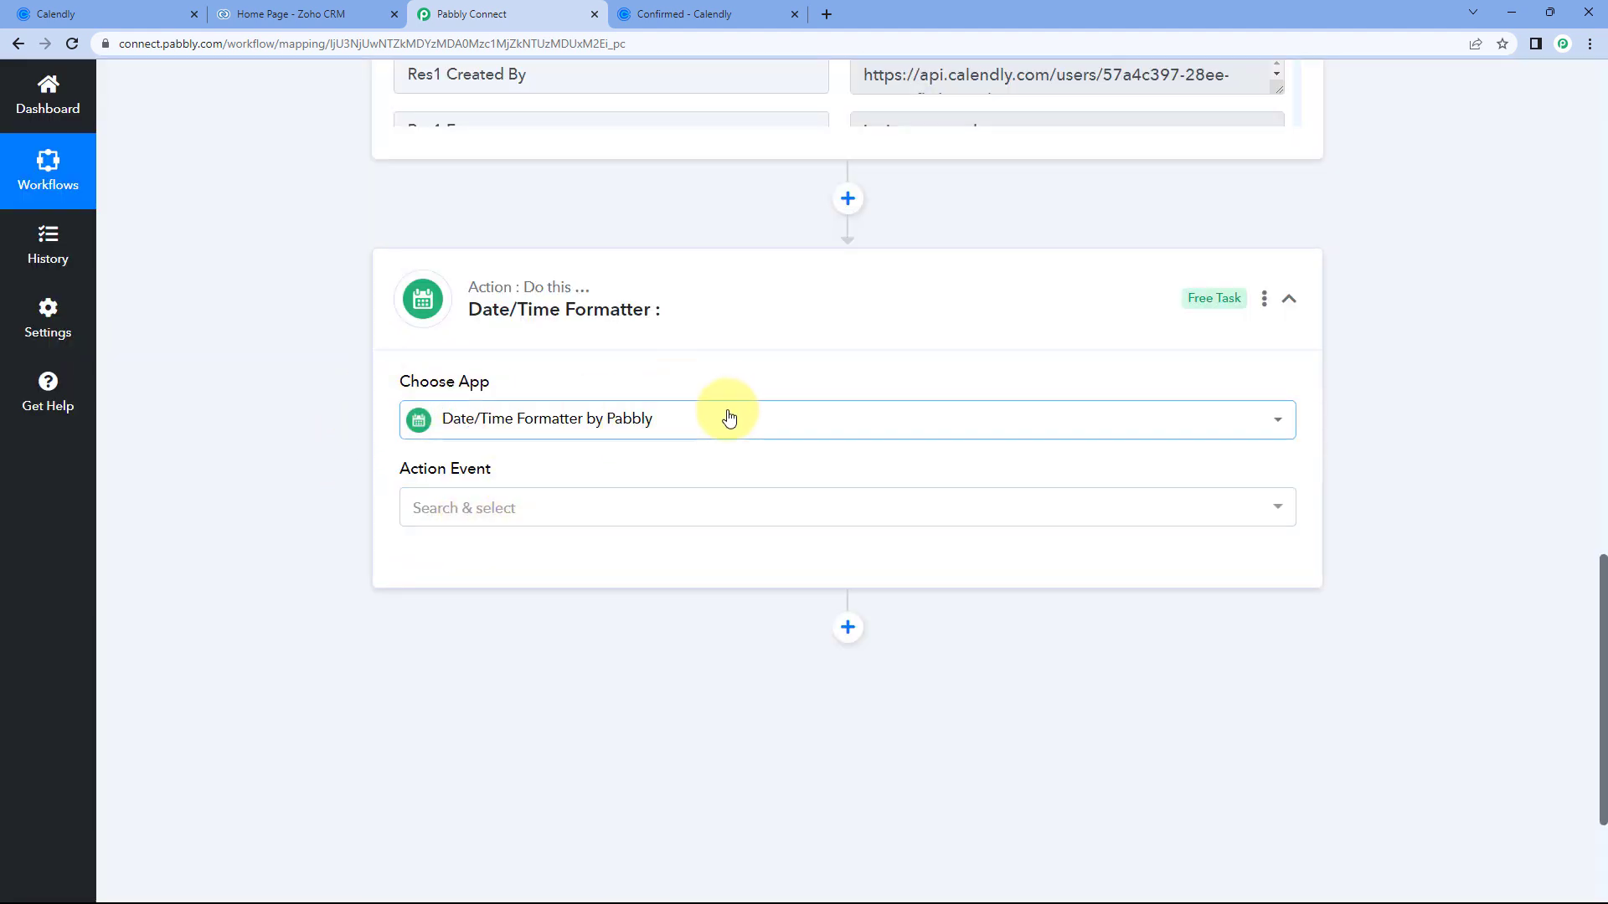
{"action": "scroll", "coordinate": [335, 402], "scroll_direction": "down", "scroll_amount": 1}
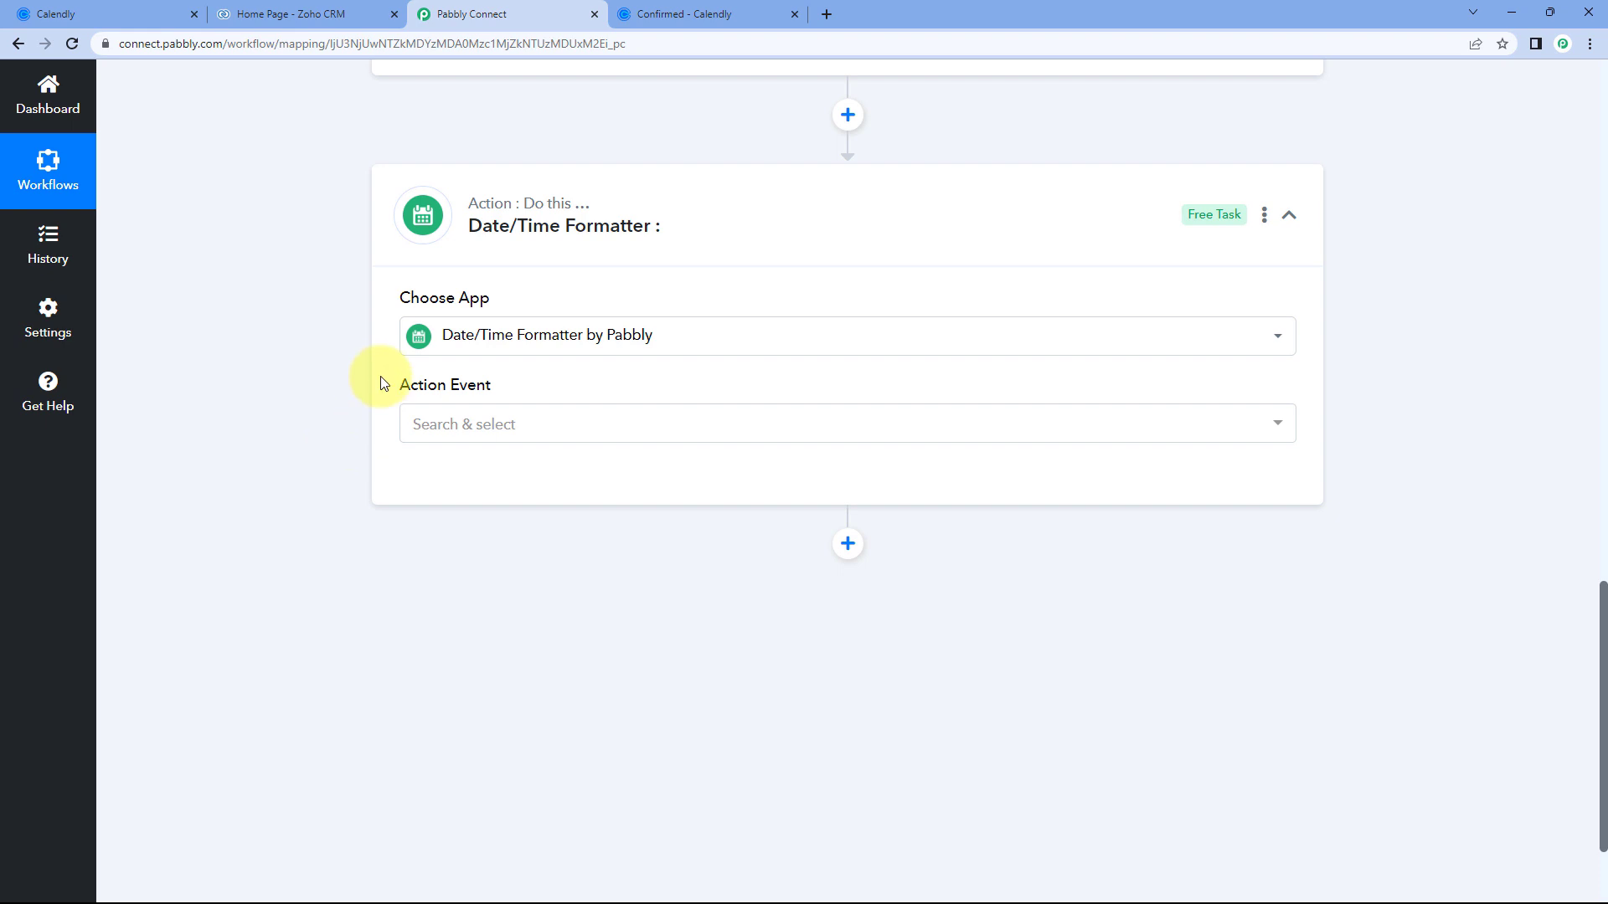
{"action": "left_click", "coordinate": [531, 424]}
{"action": "scroll", "coordinate": [315, 387], "scroll_direction": "down", "scroll_amount": 1}
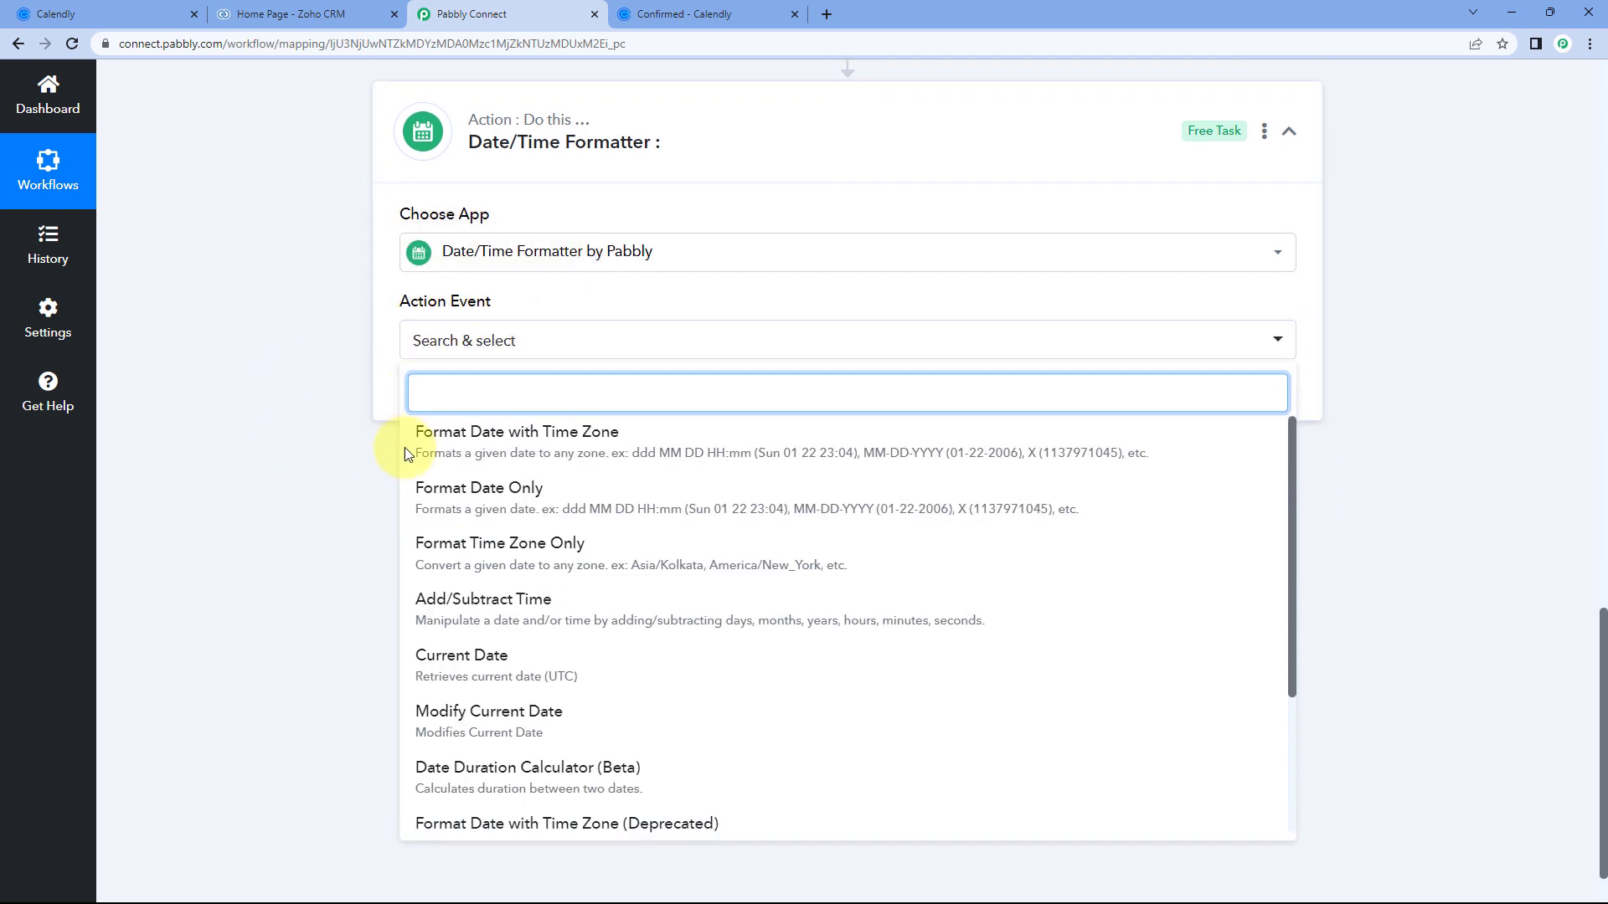
{"action": "left_click", "coordinate": [484, 448]}
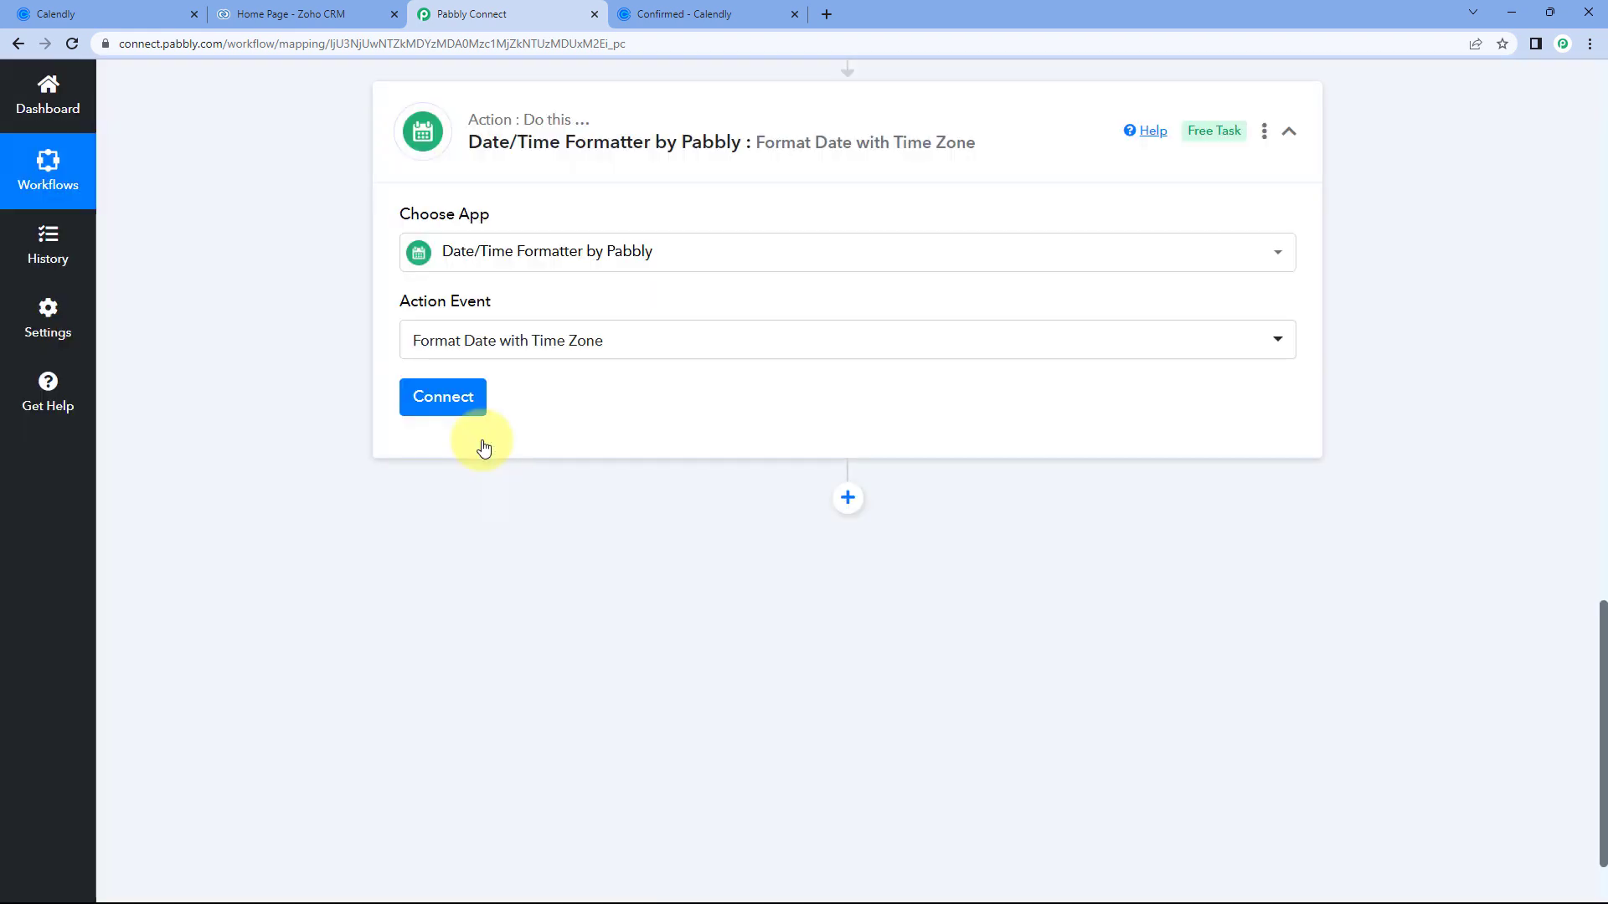
{"action": "left_click", "coordinate": [443, 400]}
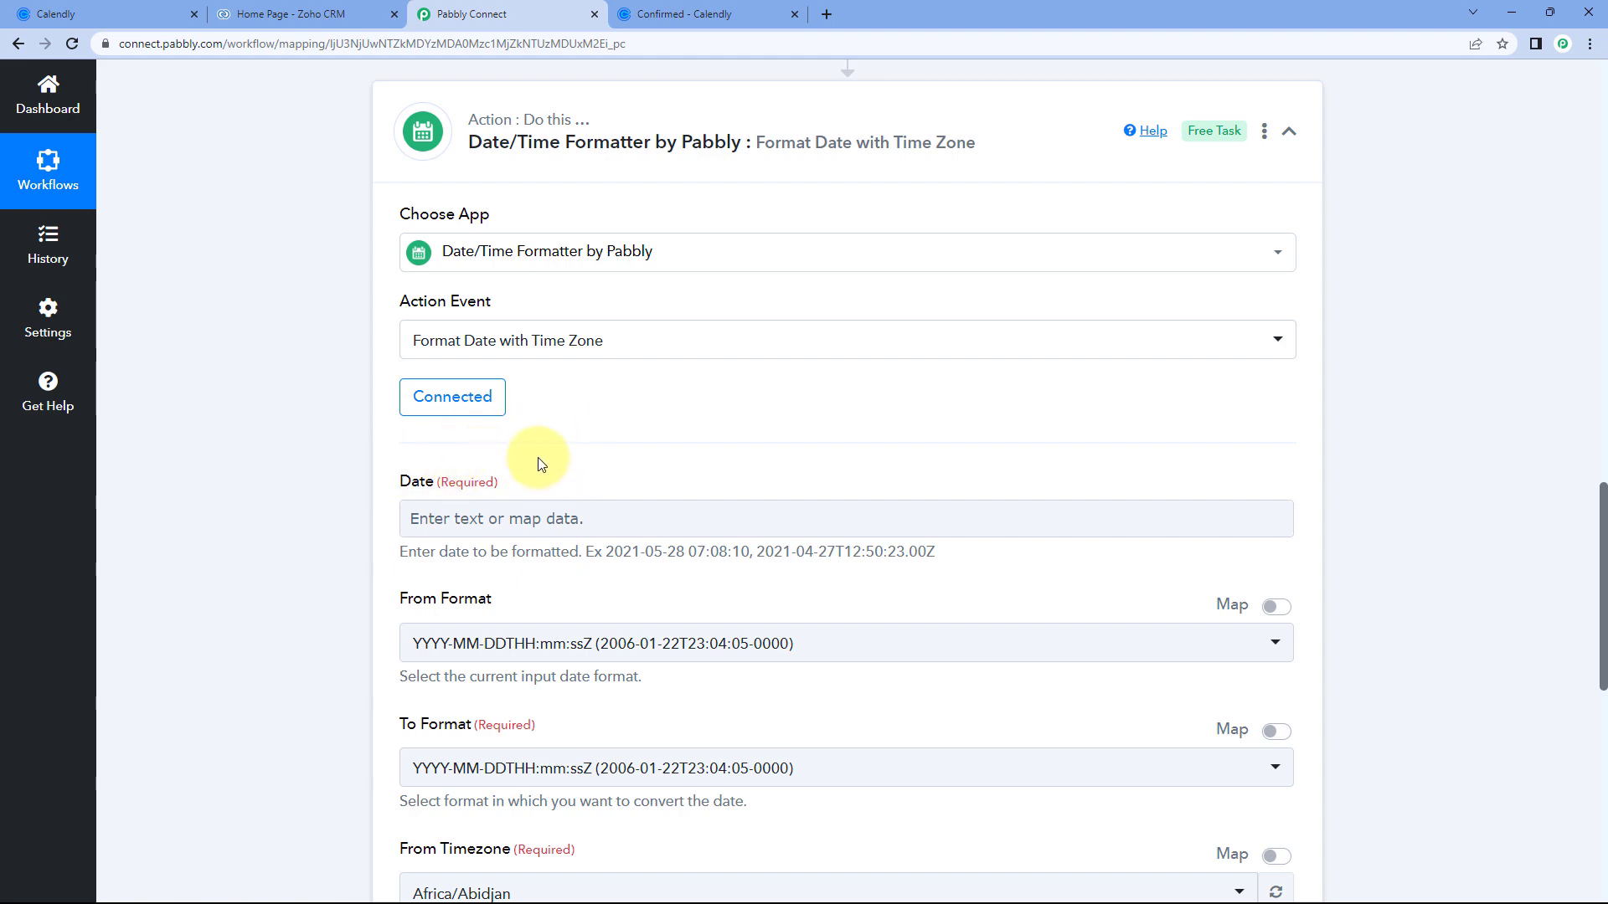
{"action": "scroll", "coordinate": [763, 464], "scroll_direction": "up", "scroll_amount": 8}
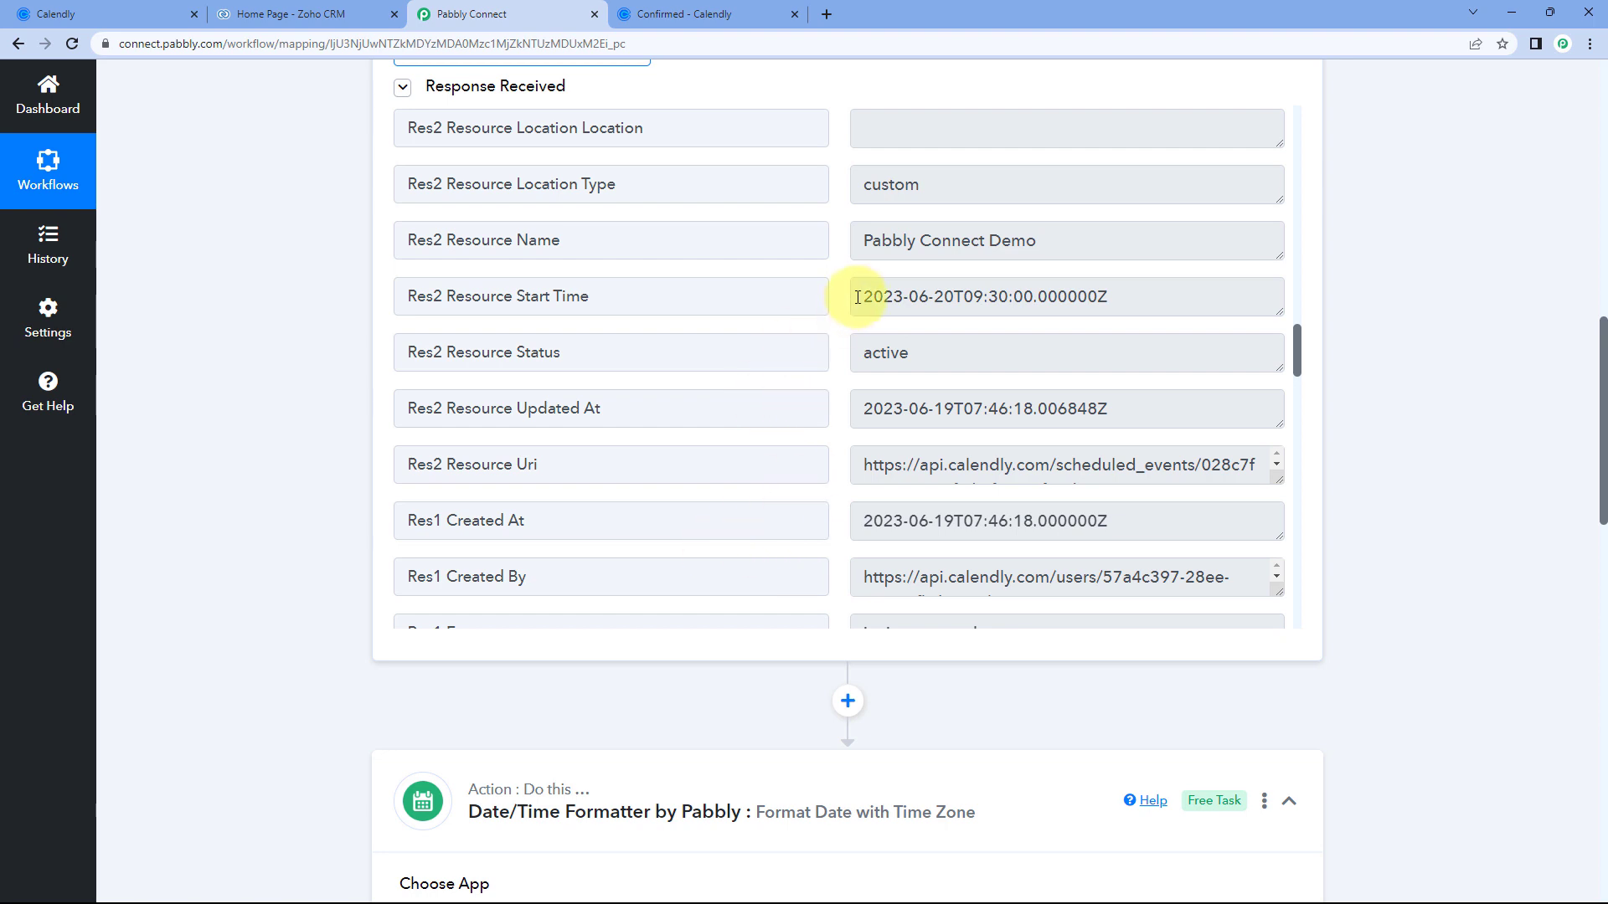
{"action": "left_click_drag", "start_coordinate": [673, 297], "coordinate": [507, 297]}
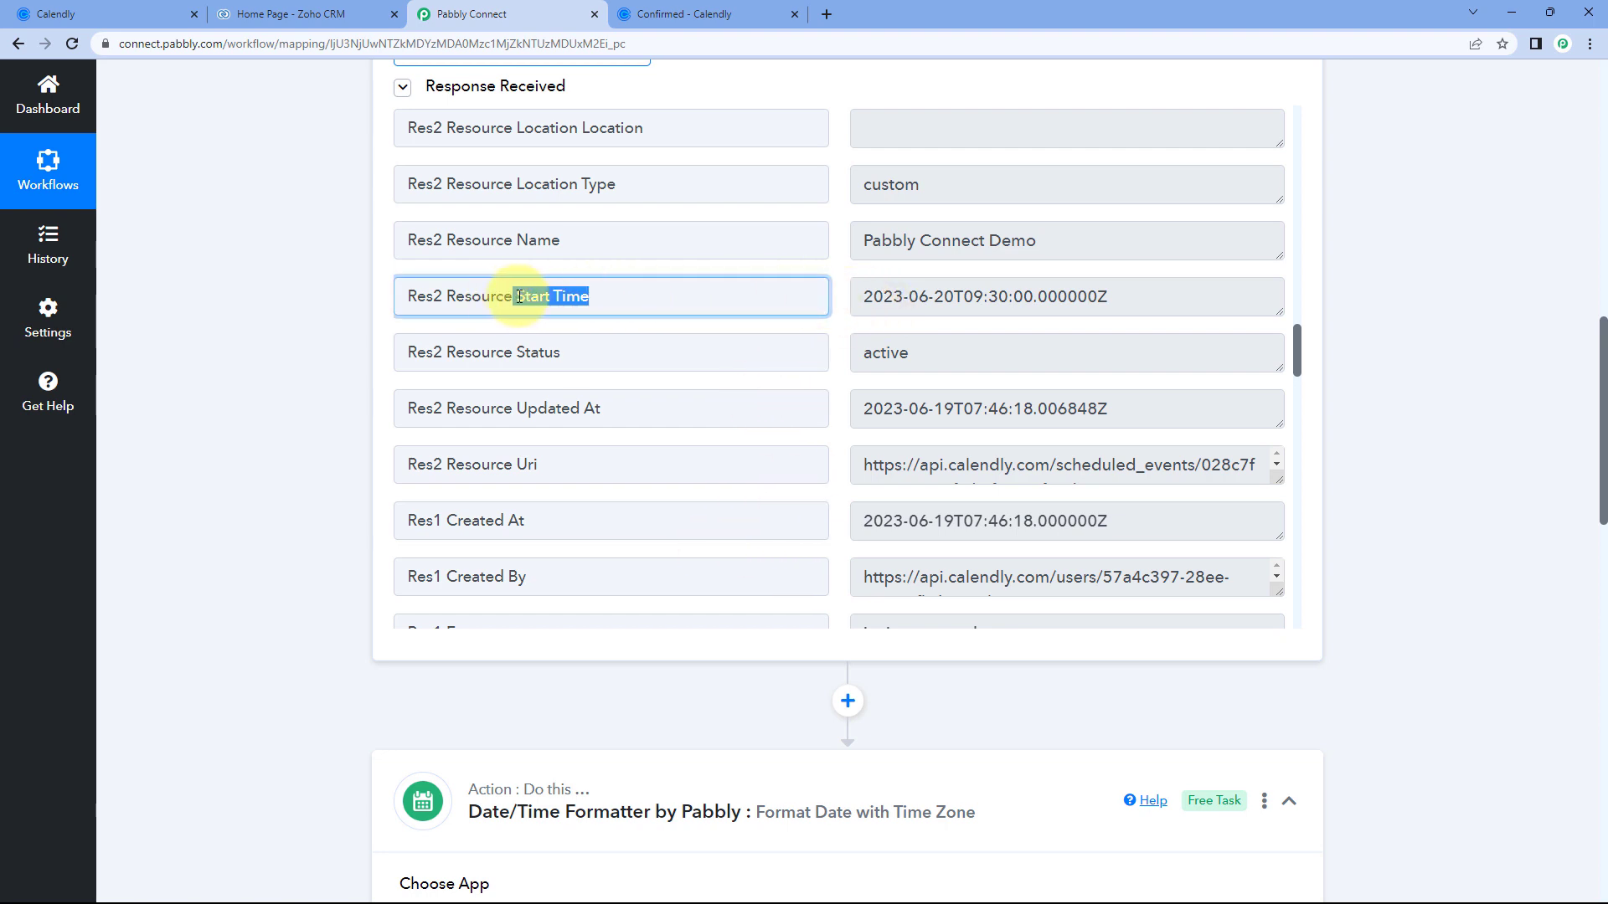
{"action": "left_click_drag", "start_coordinate": [865, 296], "coordinate": [1108, 296]}
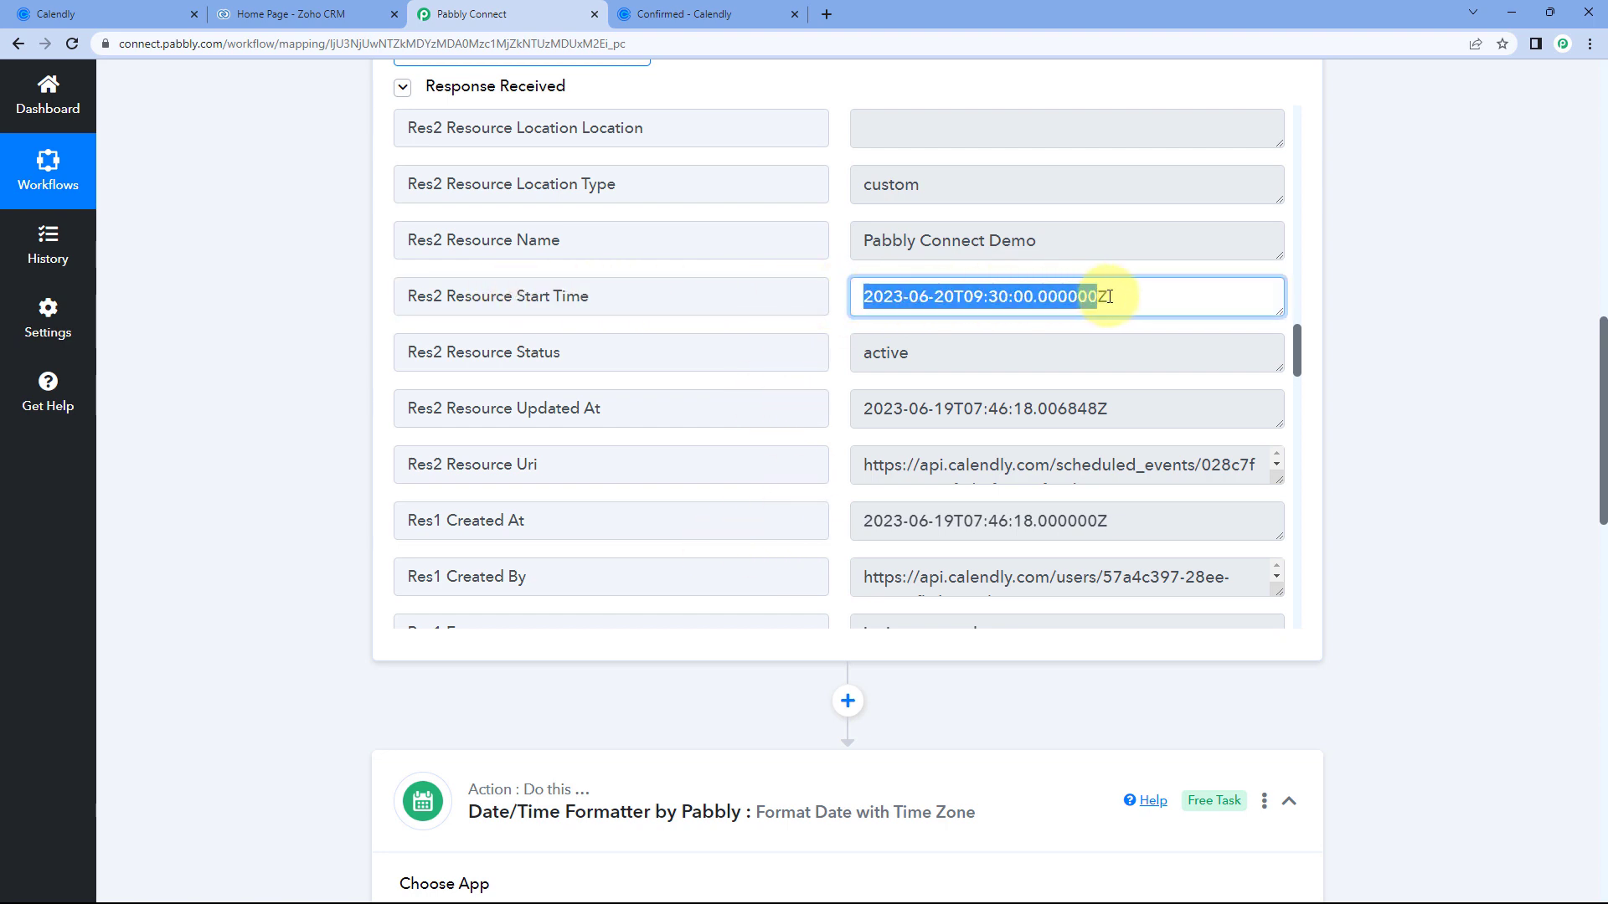
{"action": "left_click", "coordinate": [842, 295]}
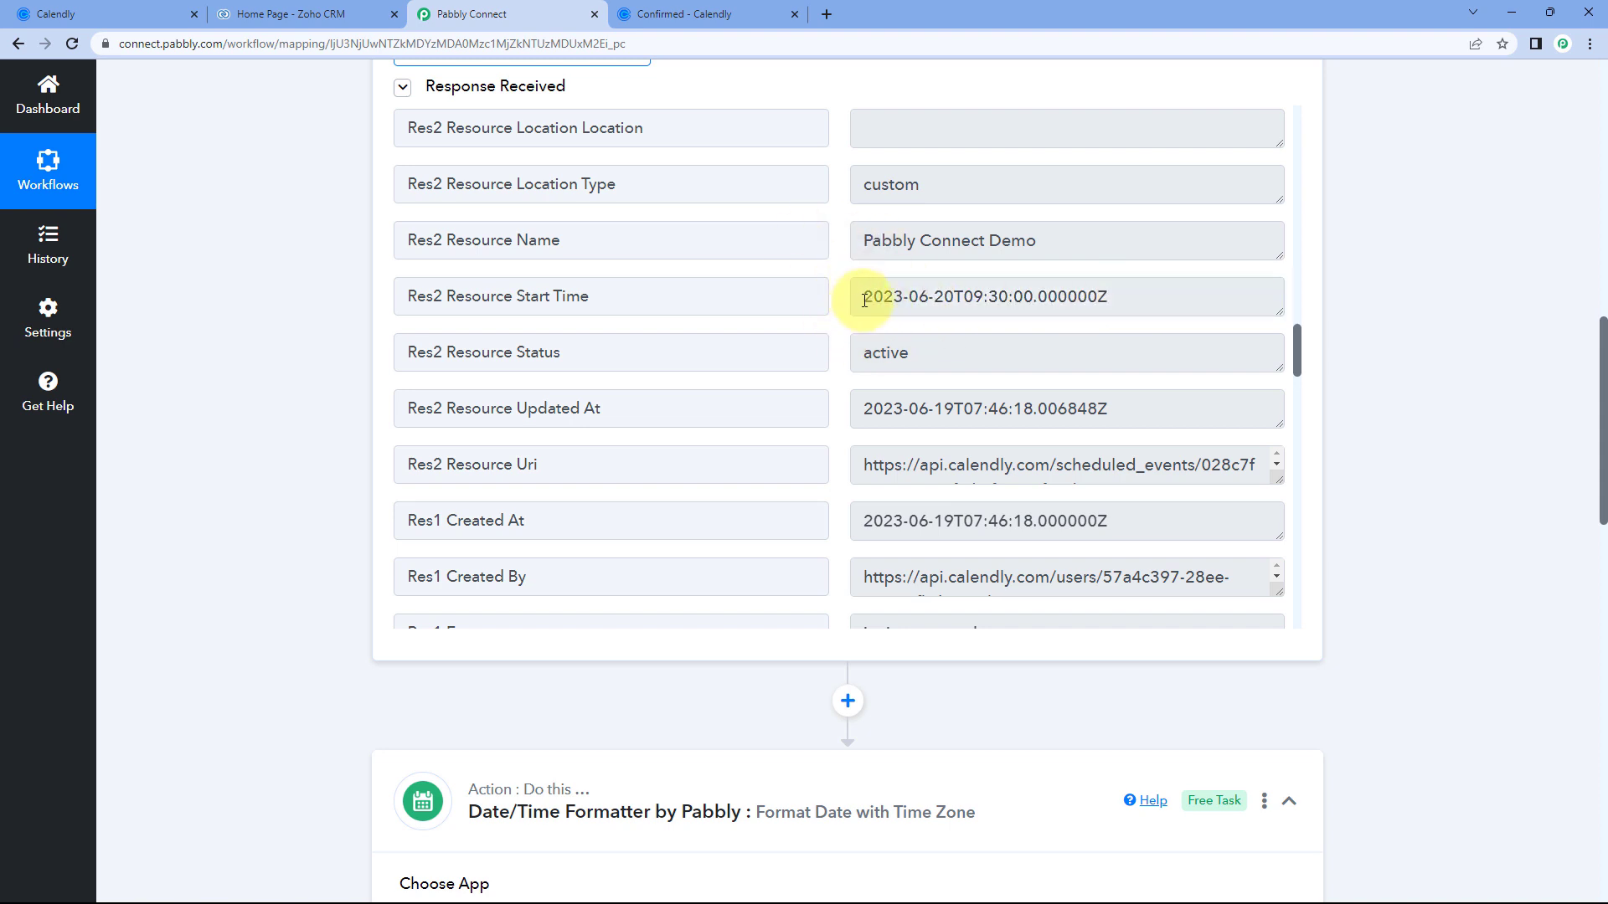
{"action": "left_click_drag", "start_coordinate": [865, 300], "coordinate": [1108, 298]}
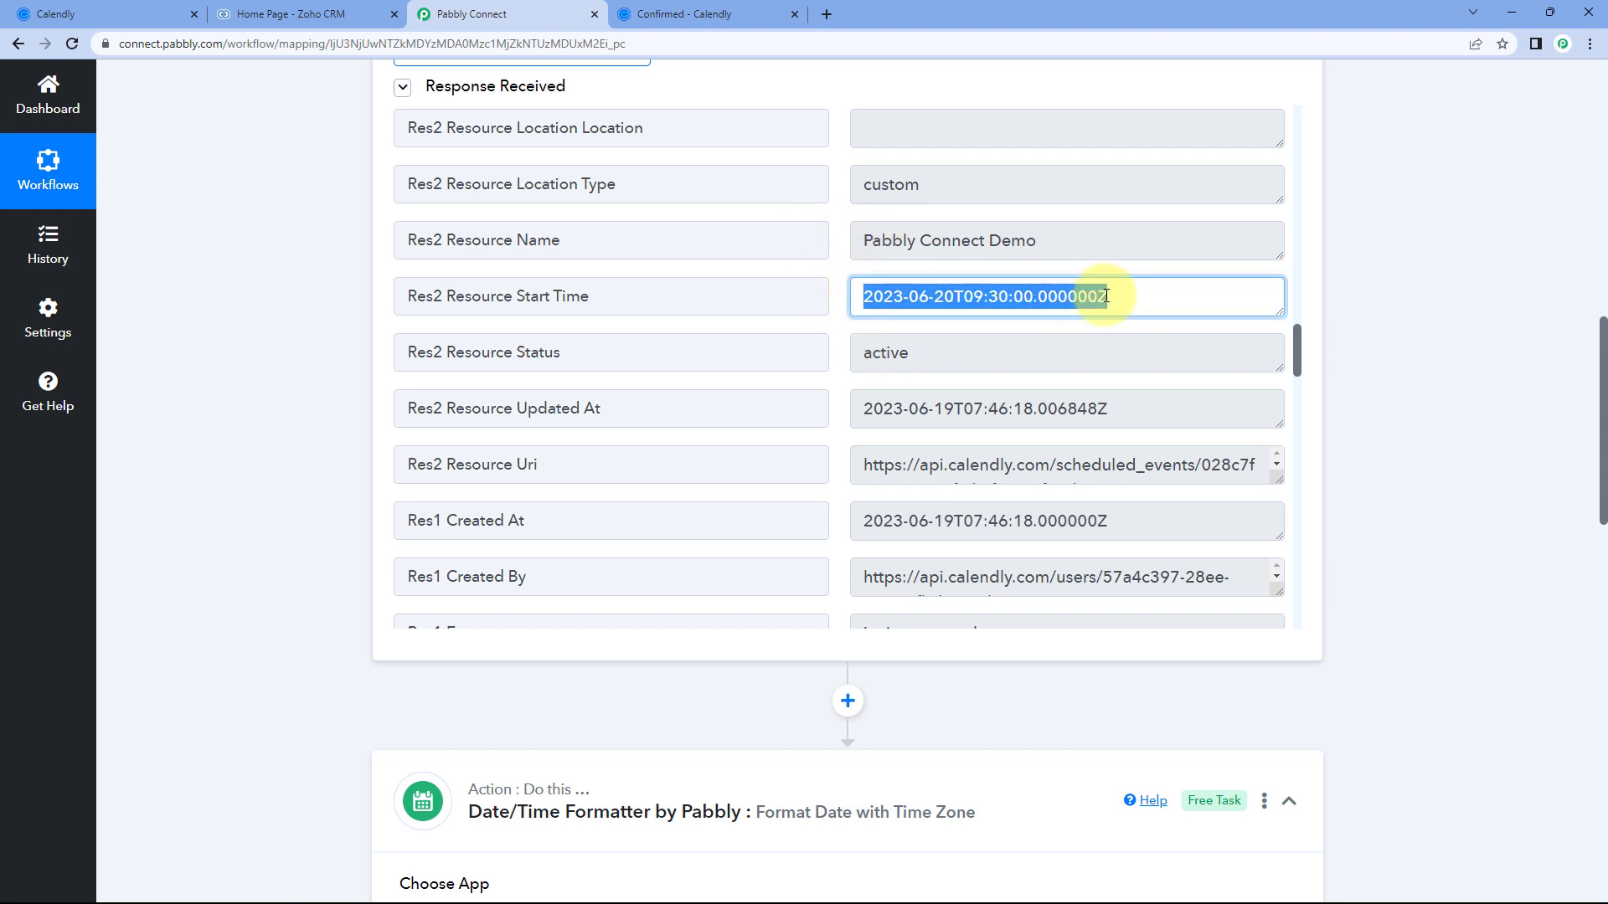
{"action": "left_click", "coordinate": [842, 281]}
{"action": "scroll", "coordinate": [343, 344], "scroll_direction": "down", "scroll_amount": 7}
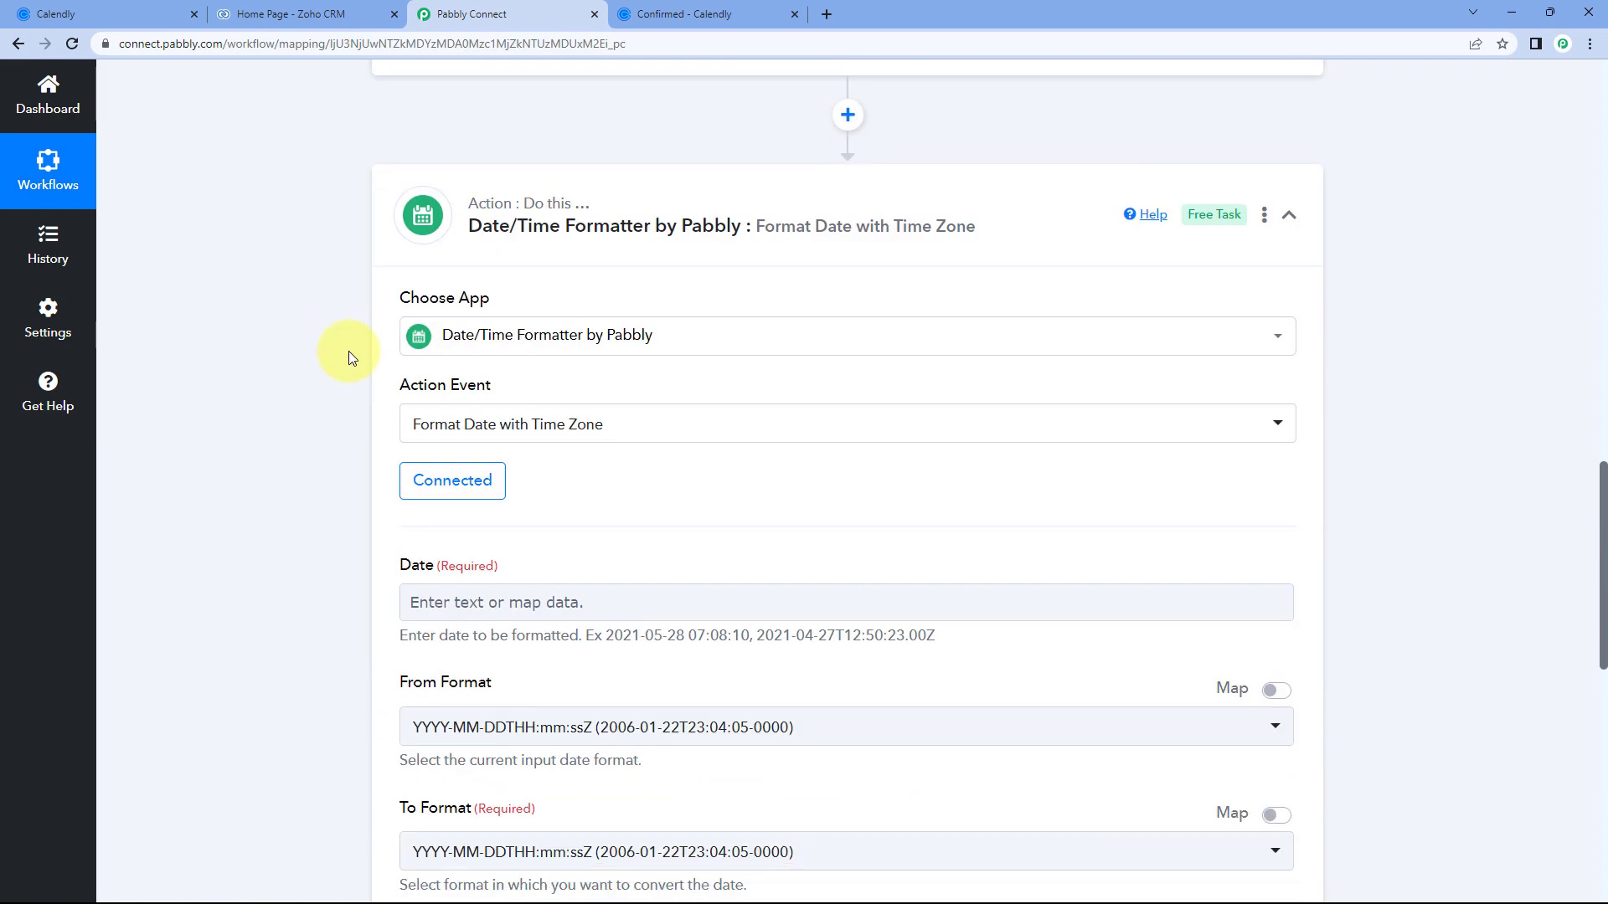
{"action": "scroll", "coordinate": [348, 357], "scroll_direction": "down", "scroll_amount": 1}
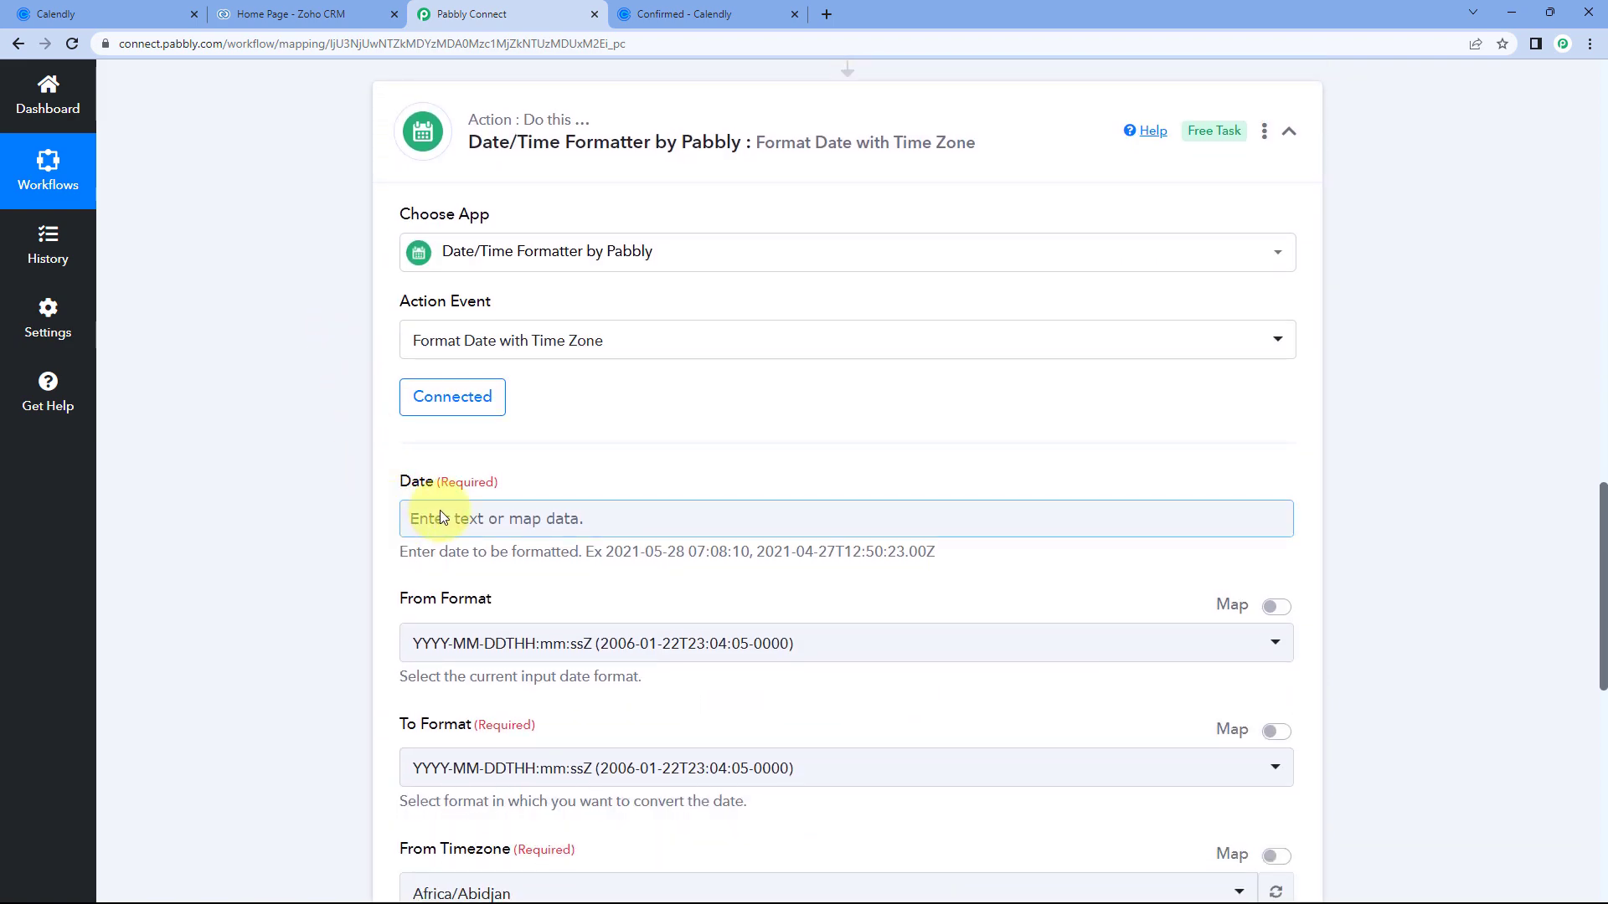
{"action": "scroll", "coordinate": [735, 430], "scroll_direction": "up", "scroll_amount": 12}
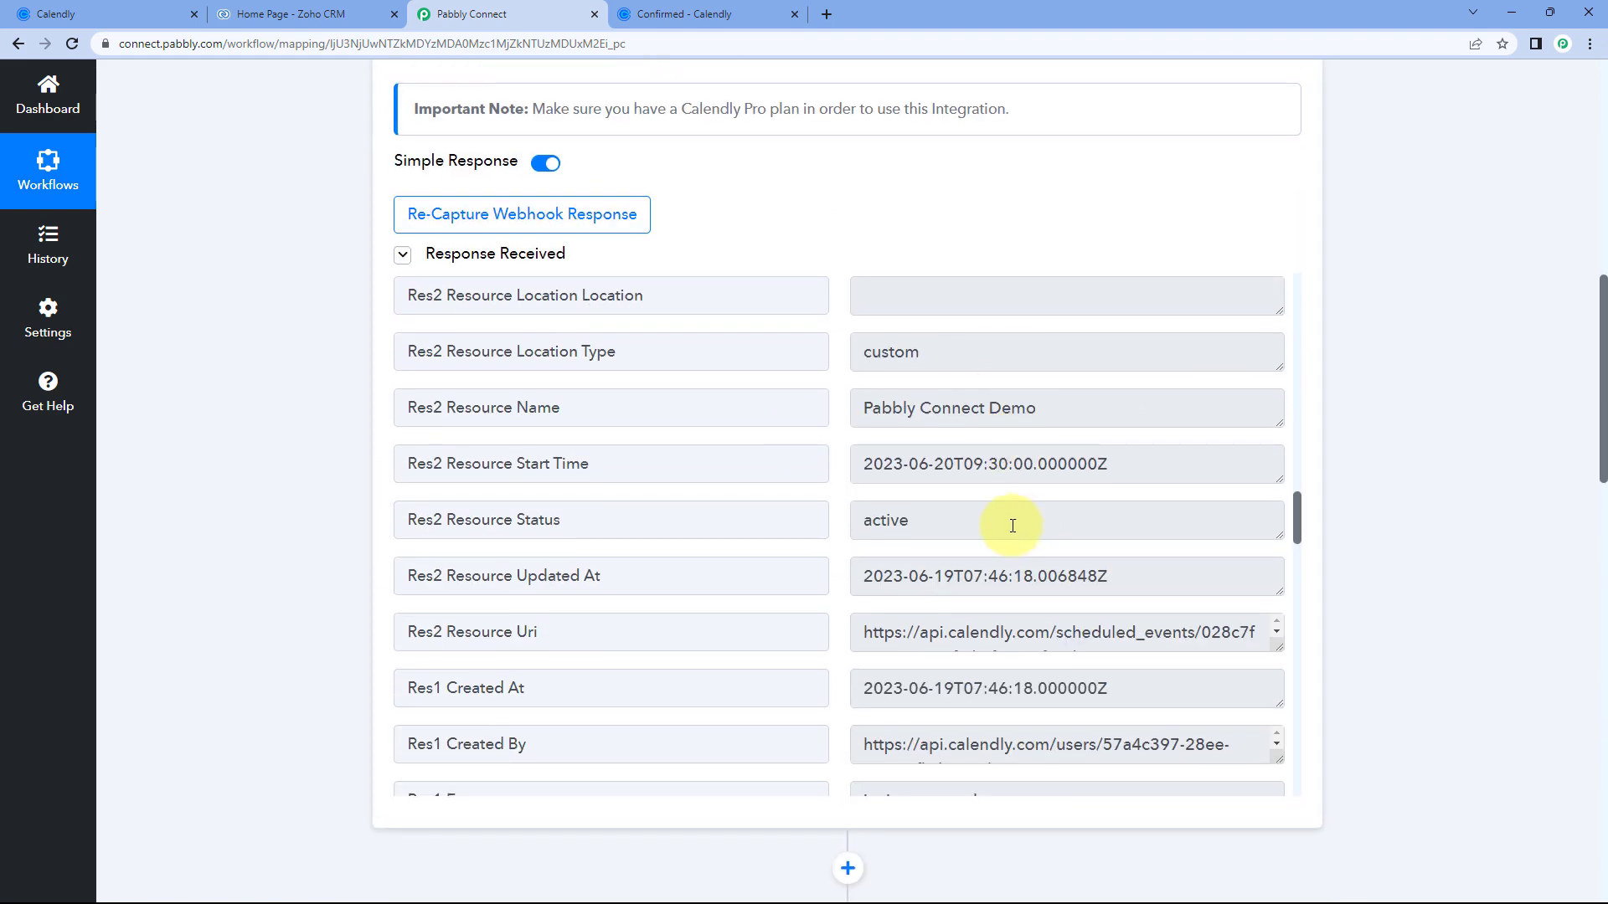
{"action": "left_click_drag", "start_coordinate": [1128, 476], "coordinate": [867, 475]}
{"action": "left_click", "coordinate": [707, 455]}
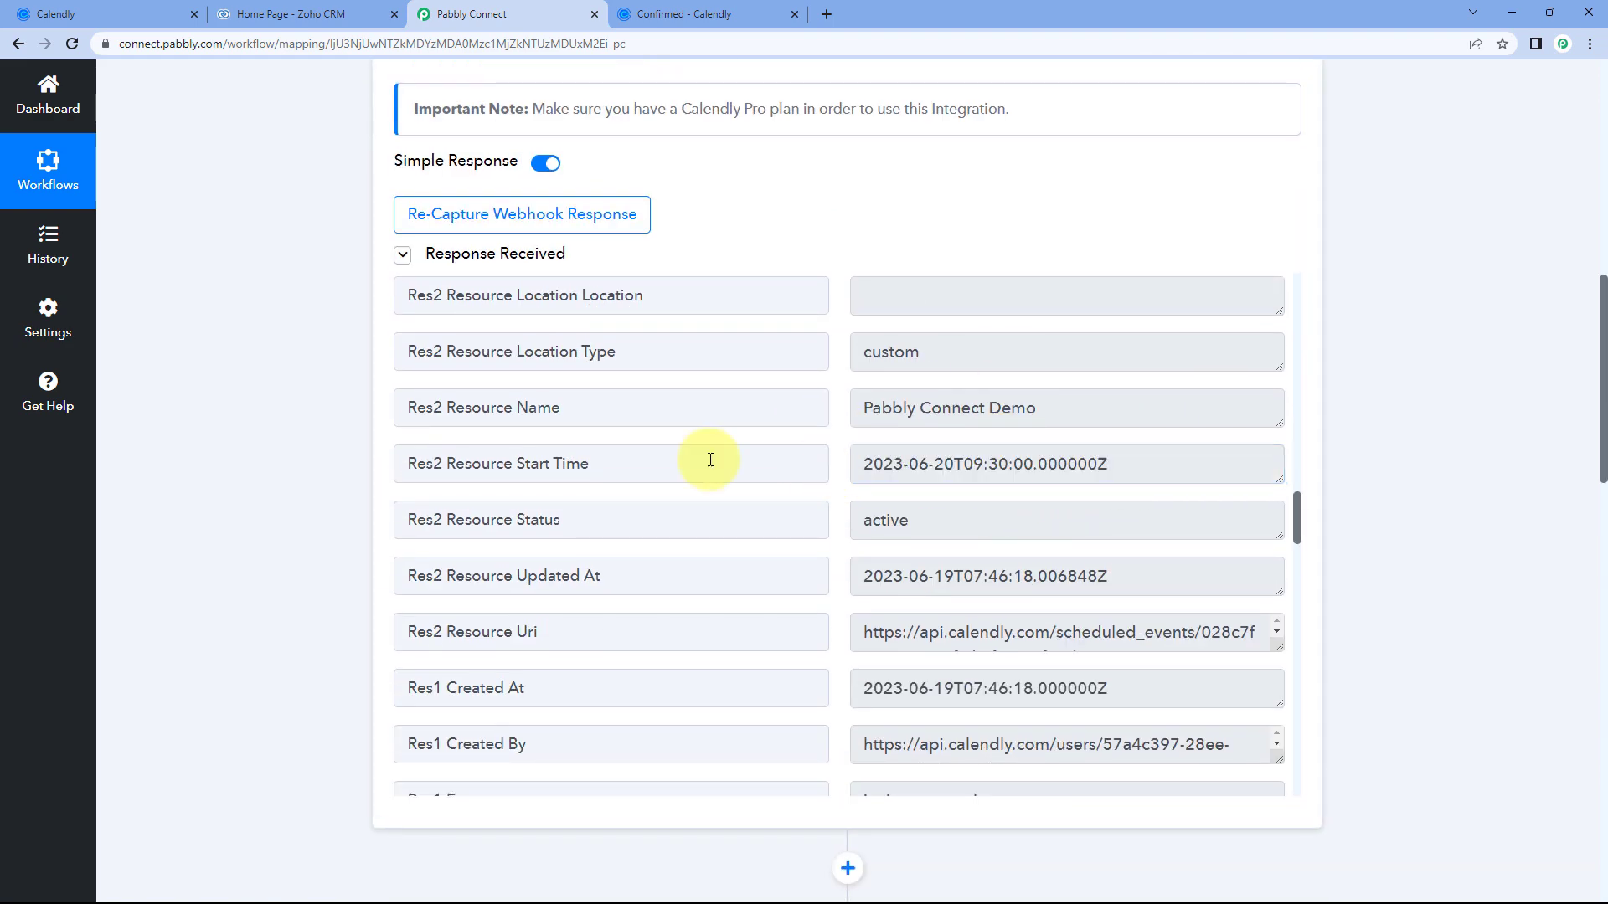
{"action": "scroll", "coordinate": [326, 476], "scroll_direction": "down", "scroll_amount": 9}
{"action": "scroll", "coordinate": [343, 475], "scroll_direction": "down", "scroll_amount": 3}
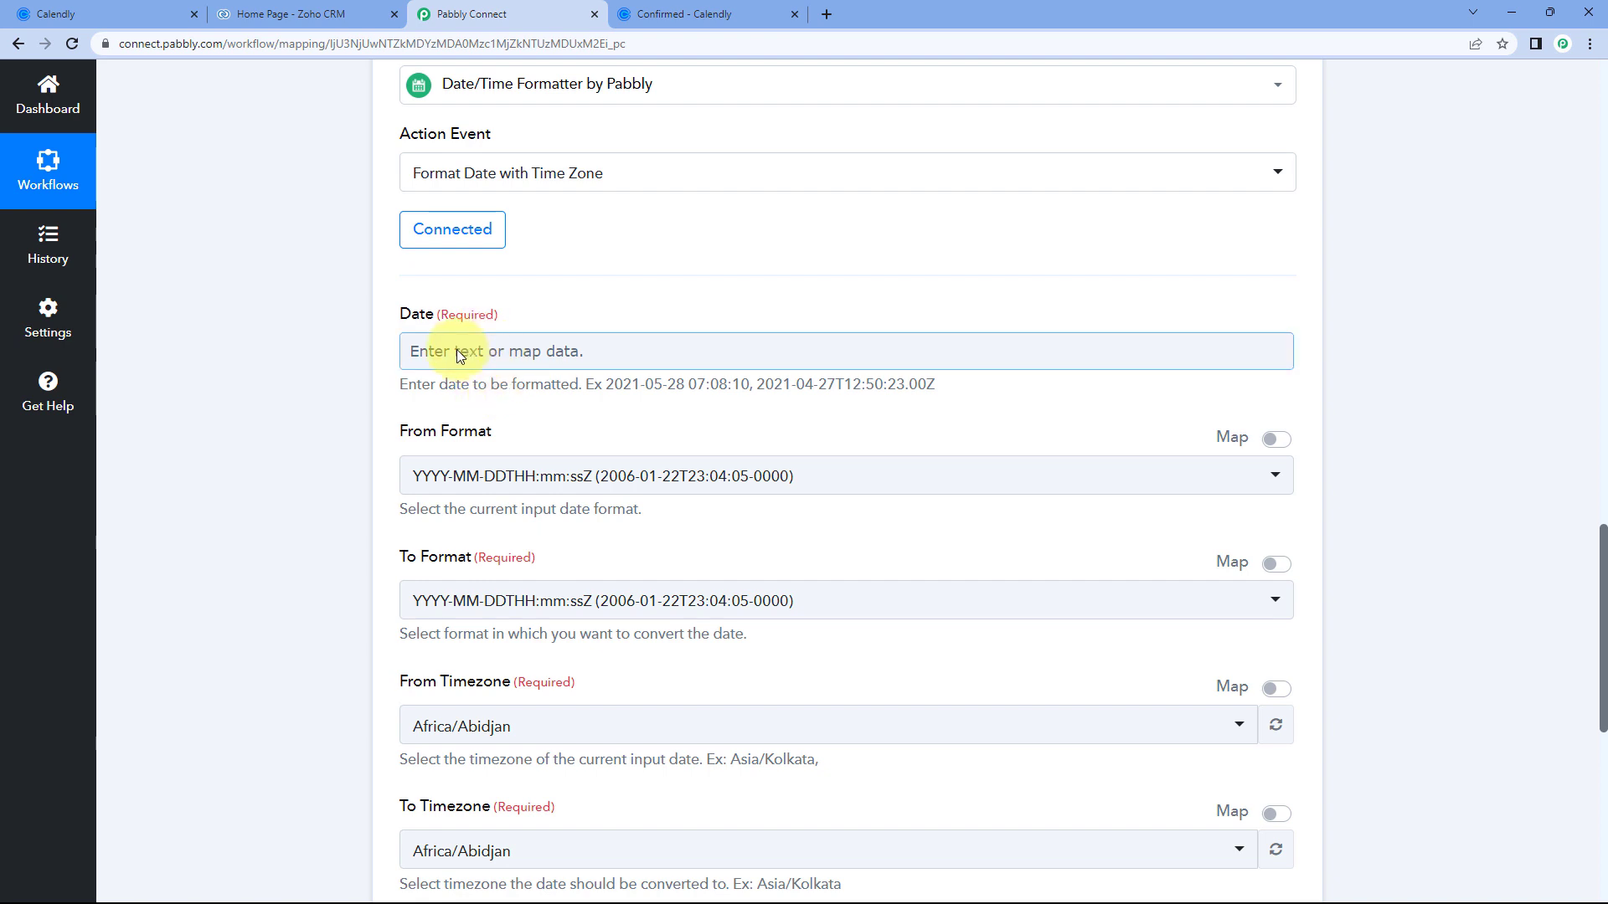
Map the Date field to the Calendly trigger's Res2 Resource Start Time (2023-06-20T09:30:00.000000Z).
{"action": "left_click", "coordinate": [486, 350]}
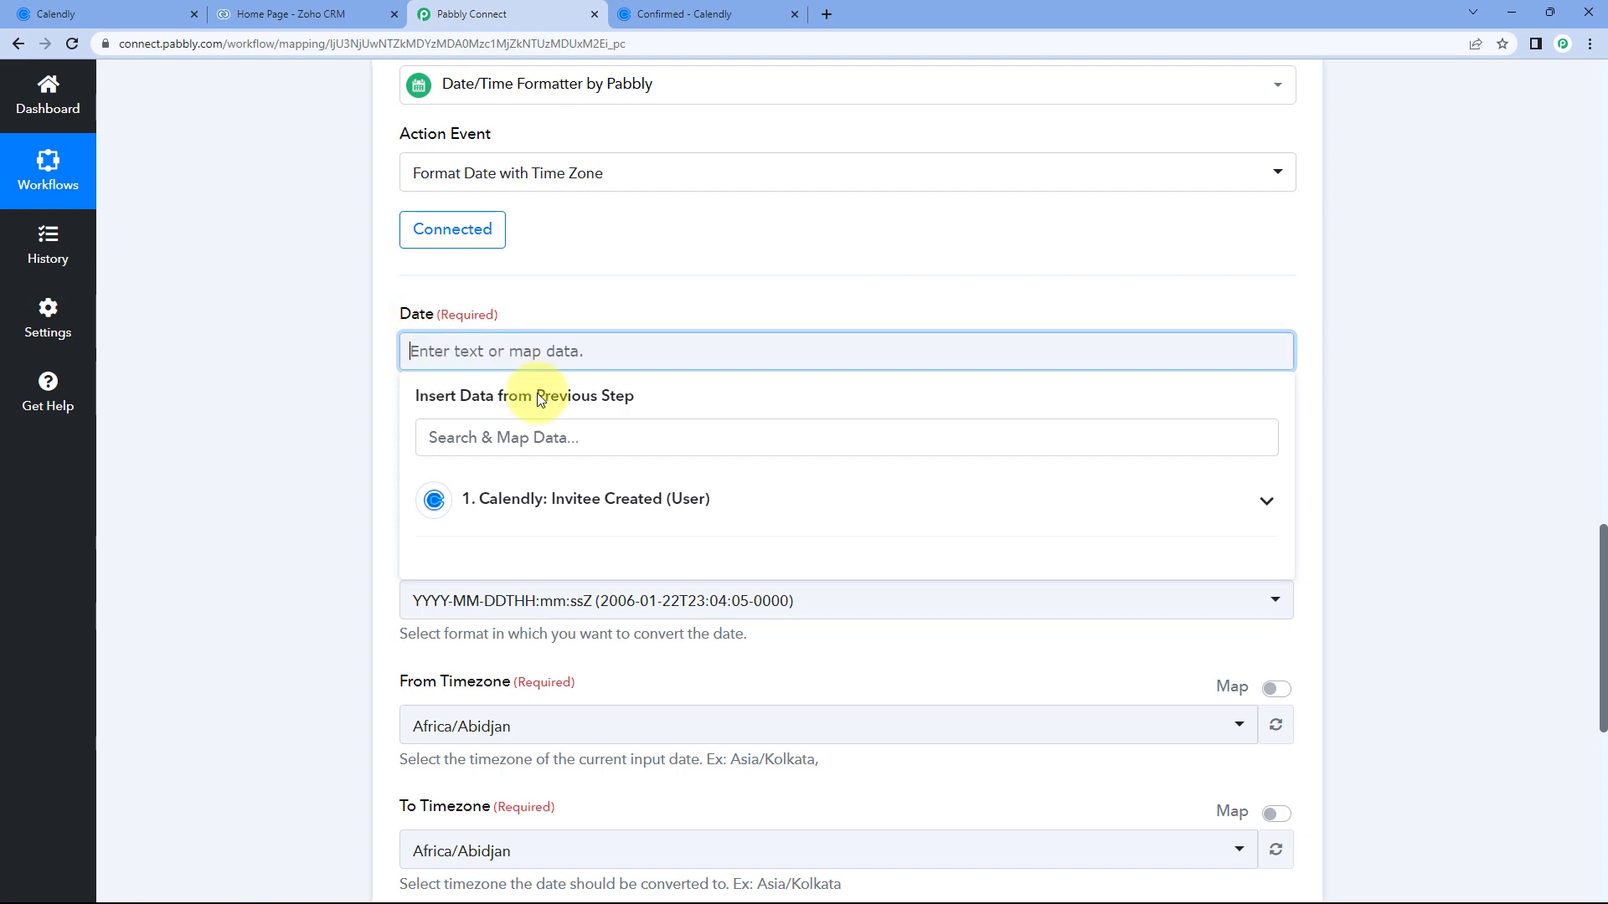
{"action": "left_click", "coordinate": [636, 498]}
{"action": "scroll", "coordinate": [413, 411], "scroll_direction": "down", "scroll_amount": 2}
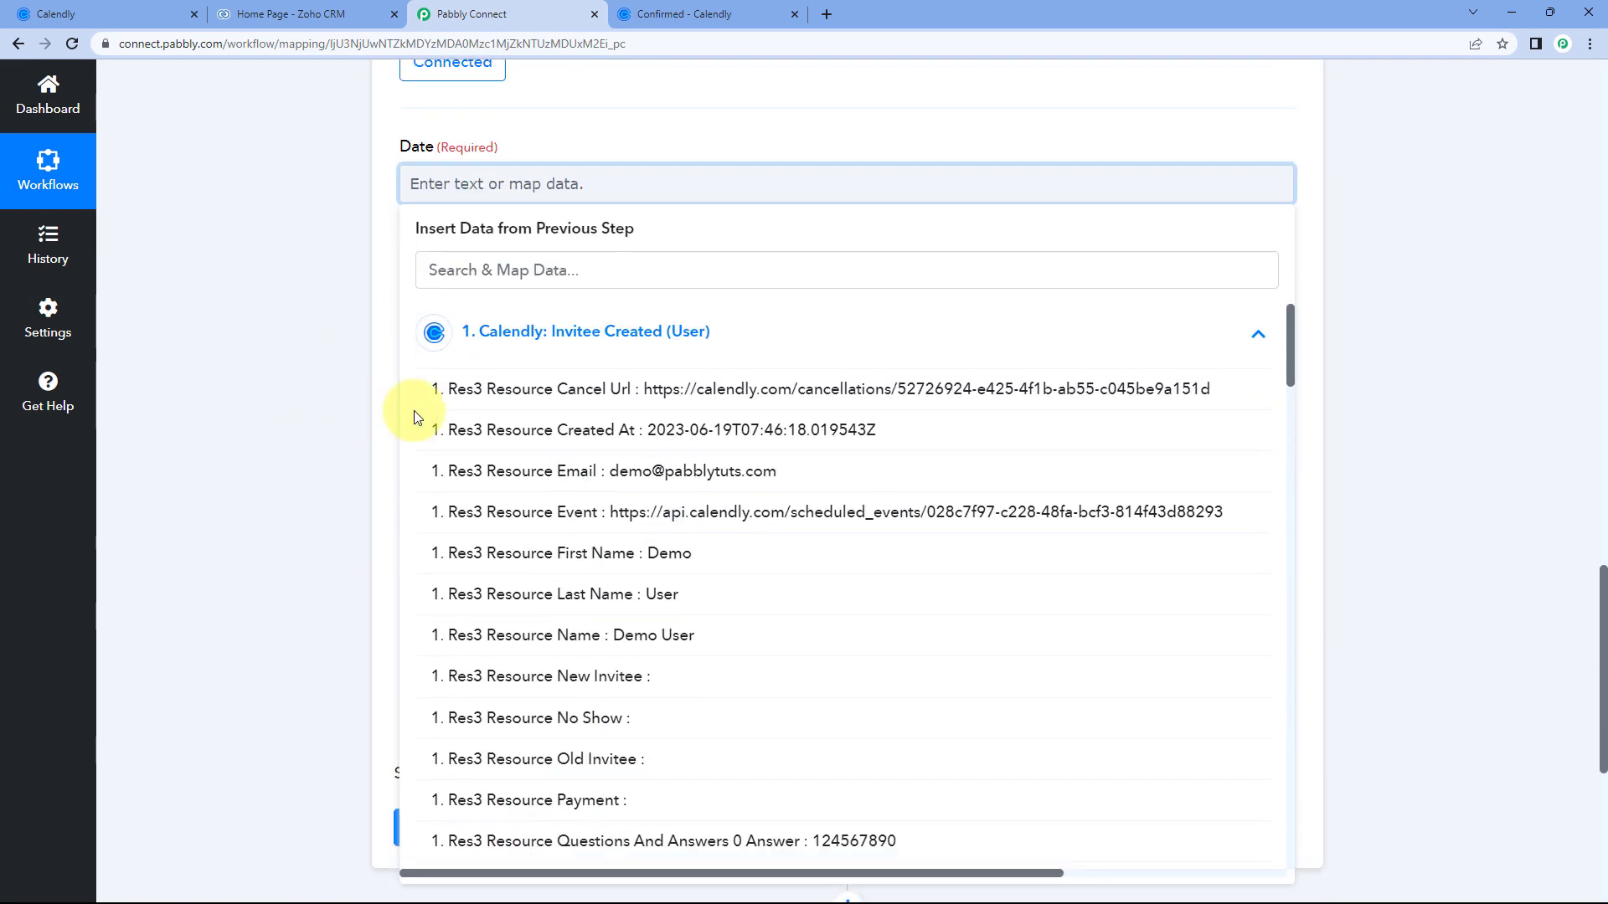
{"action": "scroll", "coordinate": [617, 402], "scroll_direction": "down", "scroll_amount": 3}
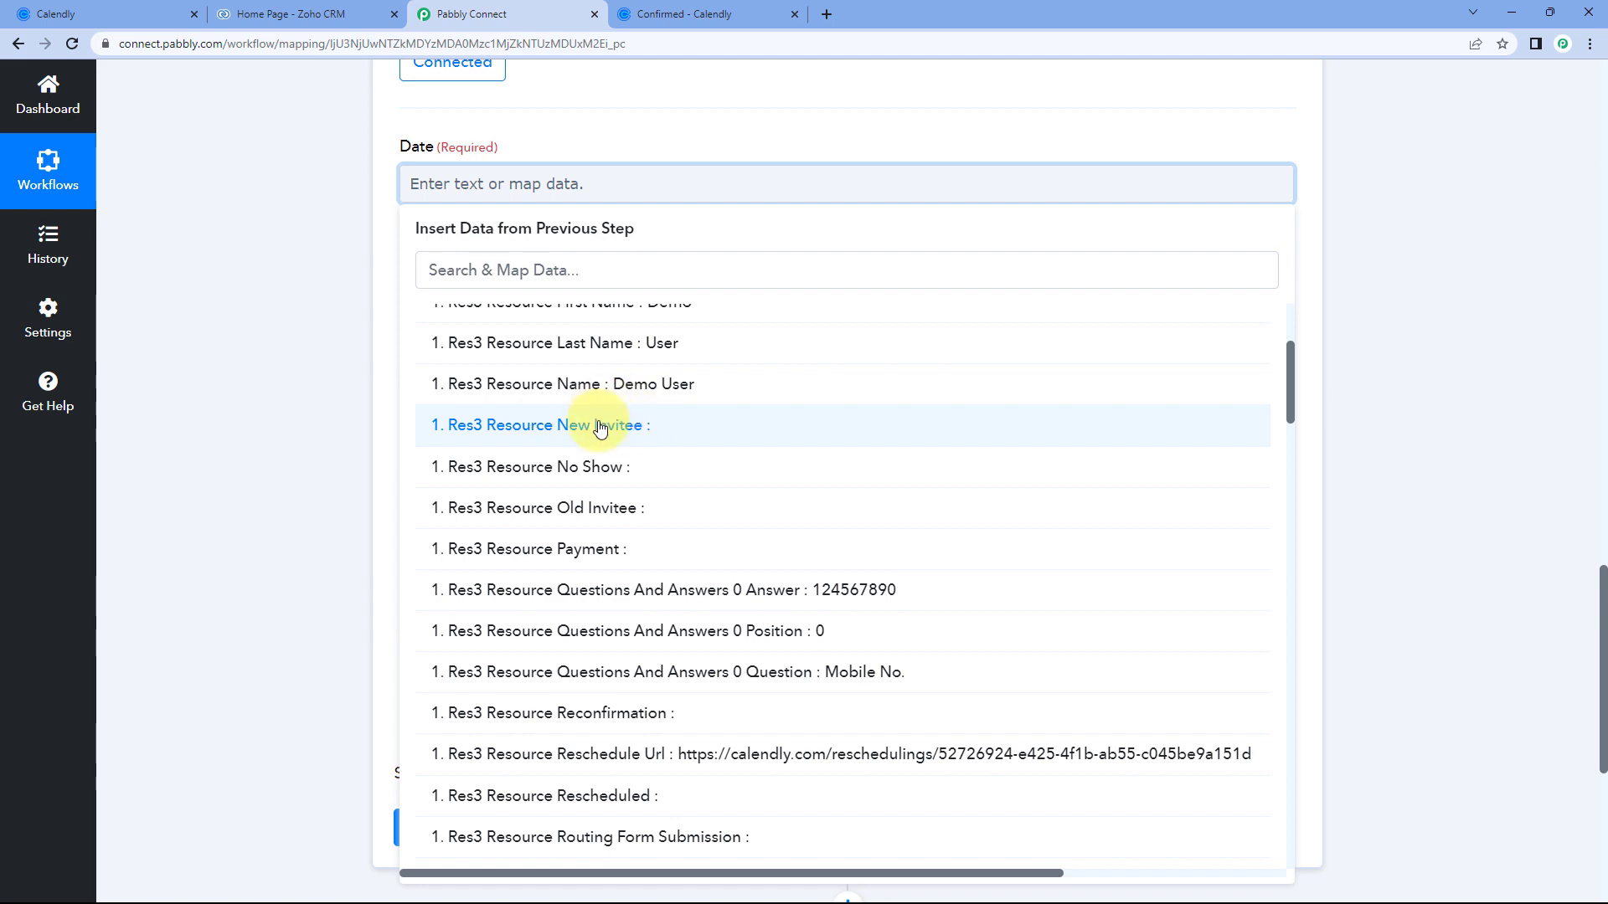
{"action": "scroll", "coordinate": [617, 427], "scroll_direction": "down", "scroll_amount": 2}
{"action": "scroll", "coordinate": [660, 427], "scroll_direction": "down", "scroll_amount": 9}
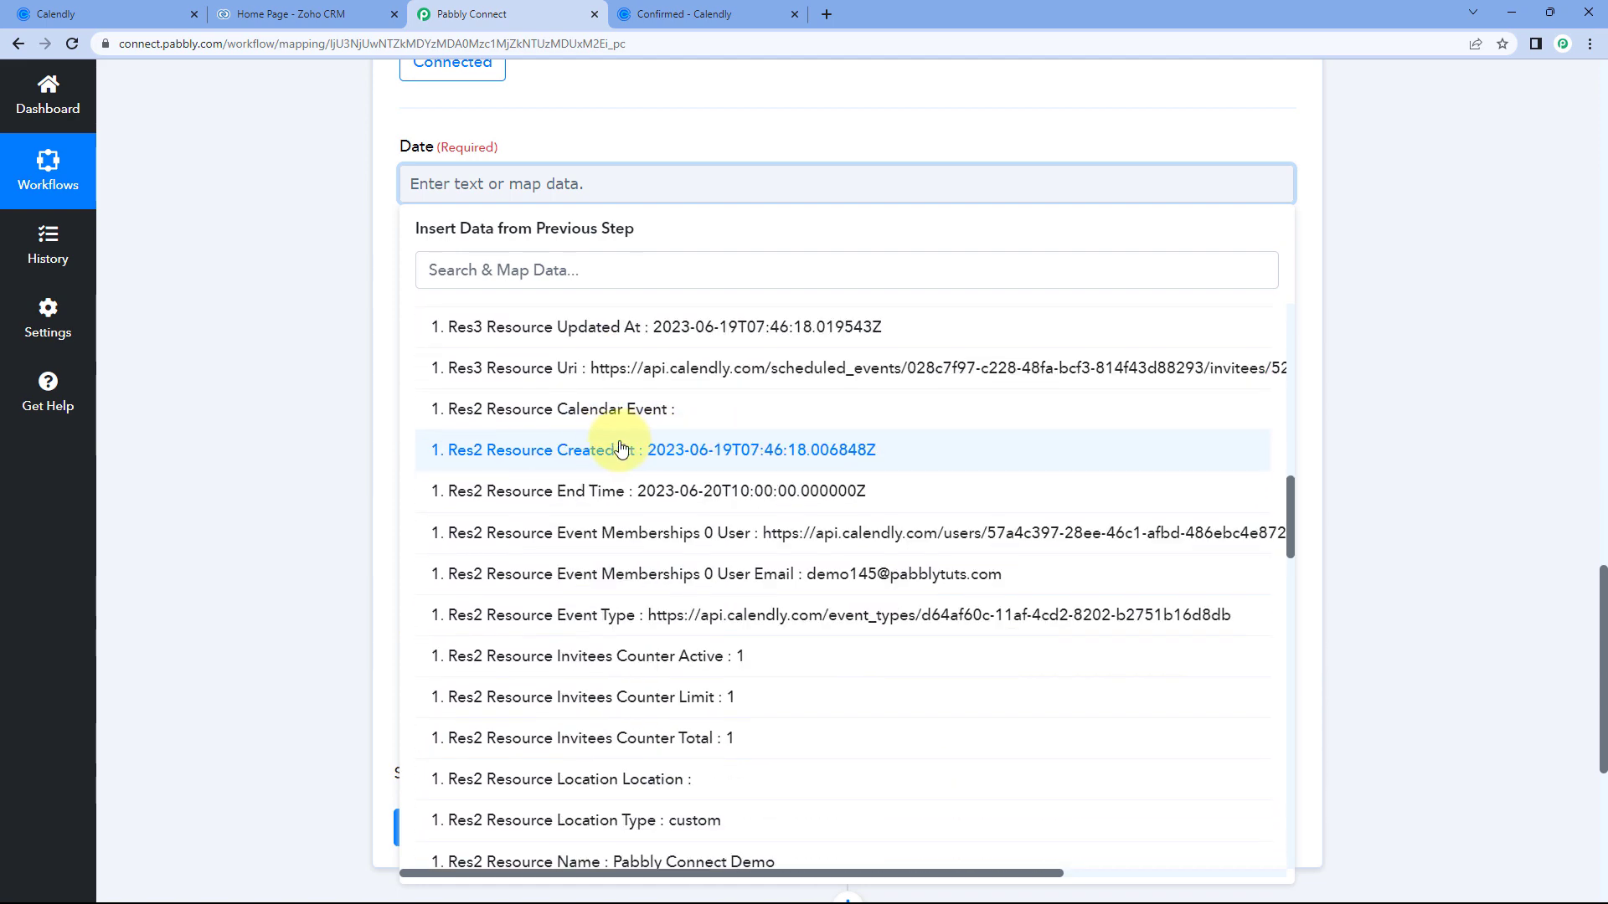
{"action": "scroll", "coordinate": [620, 450], "scroll_direction": "down", "scroll_amount": 1}
{"action": "scroll", "coordinate": [592, 528], "scroll_direction": "down", "scroll_amount": 2}
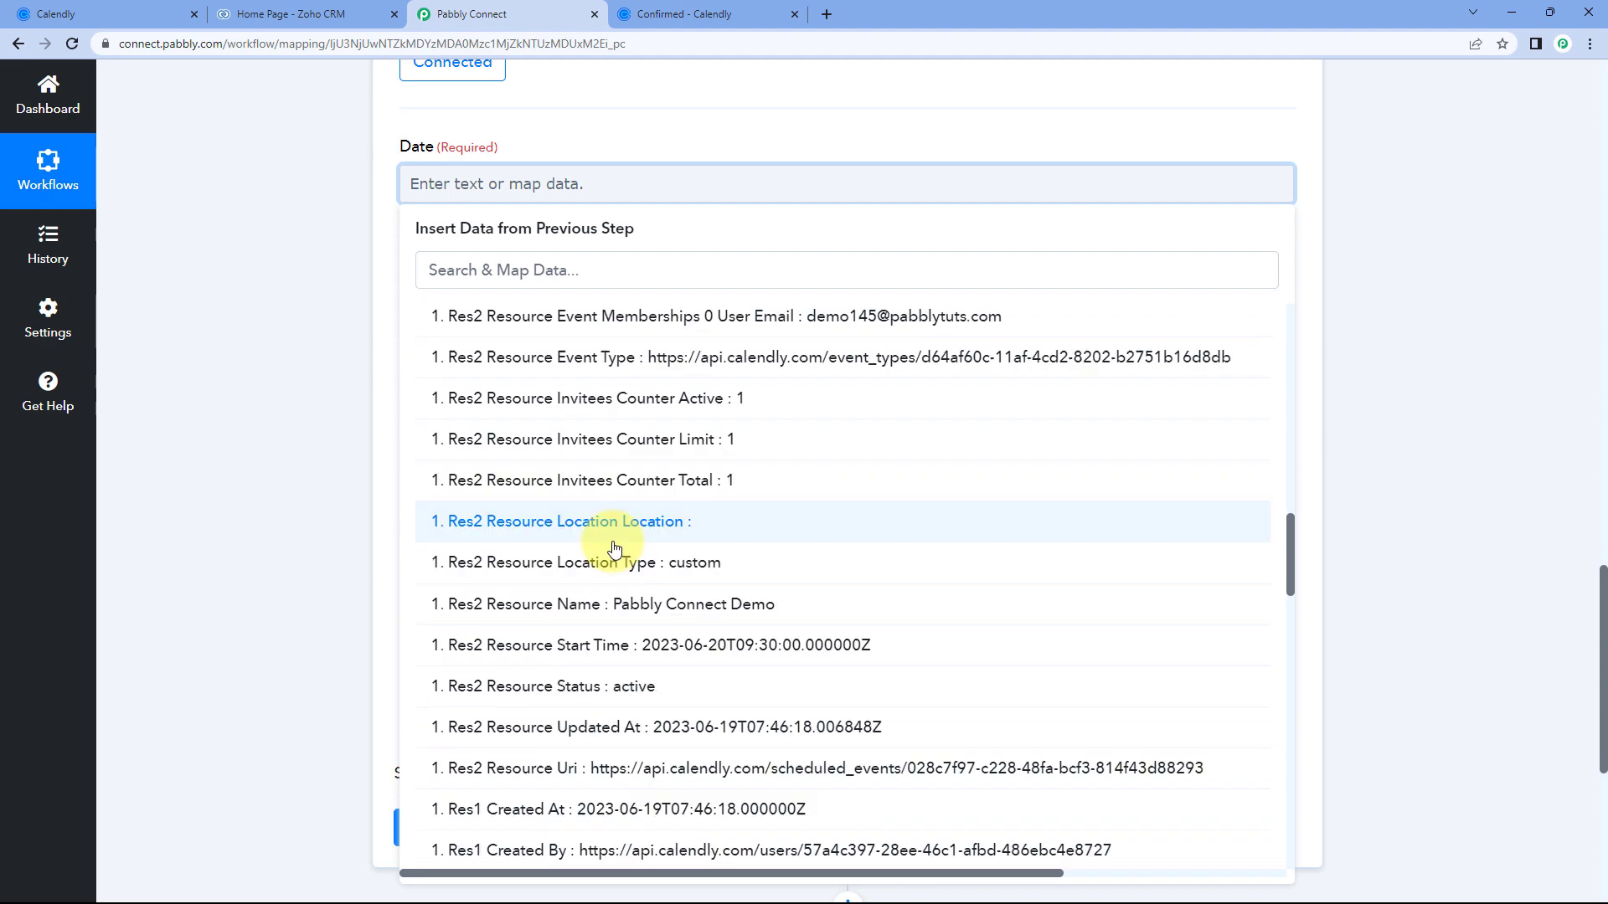
{"action": "scroll", "coordinate": [616, 548], "scroll_direction": "down", "scroll_amount": 1}
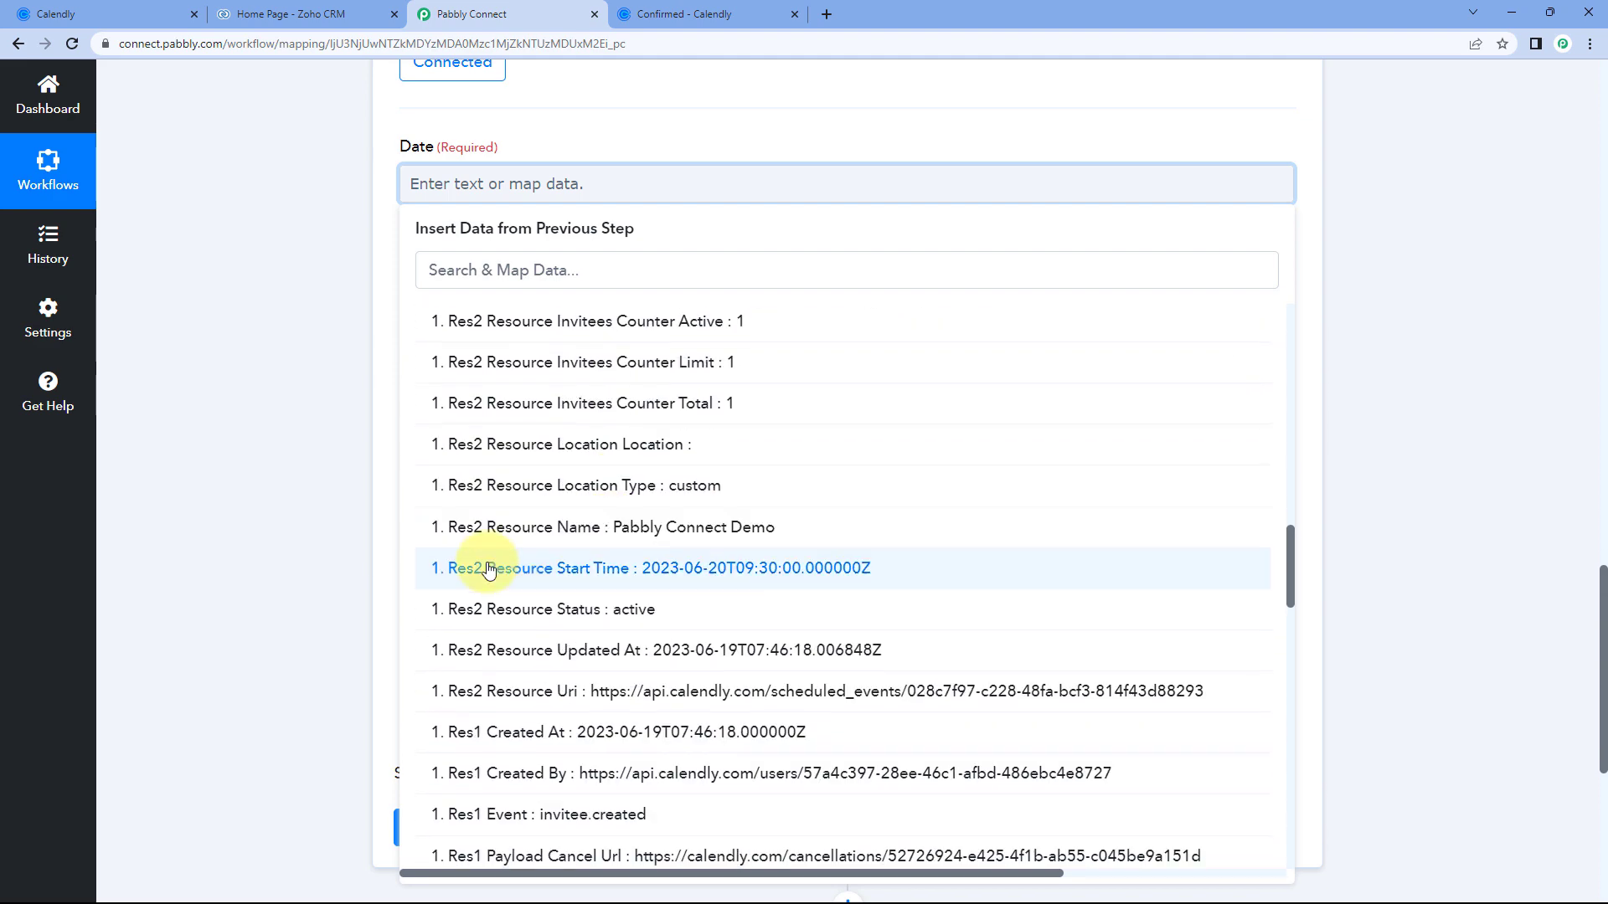
{"action": "left_click", "coordinate": [633, 569]}
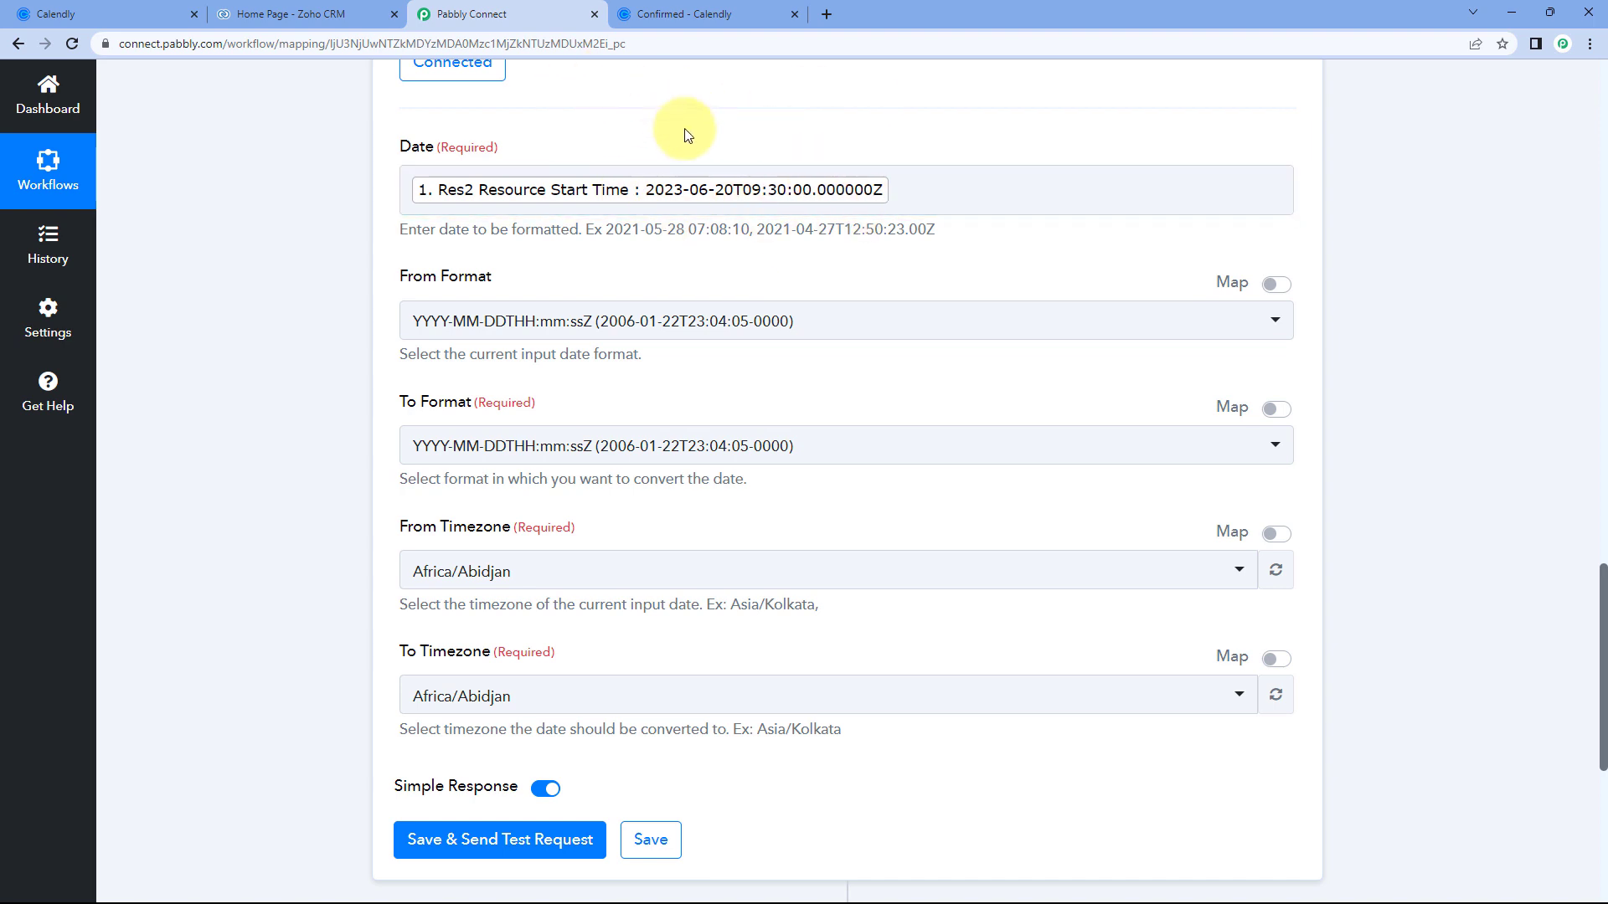
{"action": "left_click", "coordinate": [730, 12]}
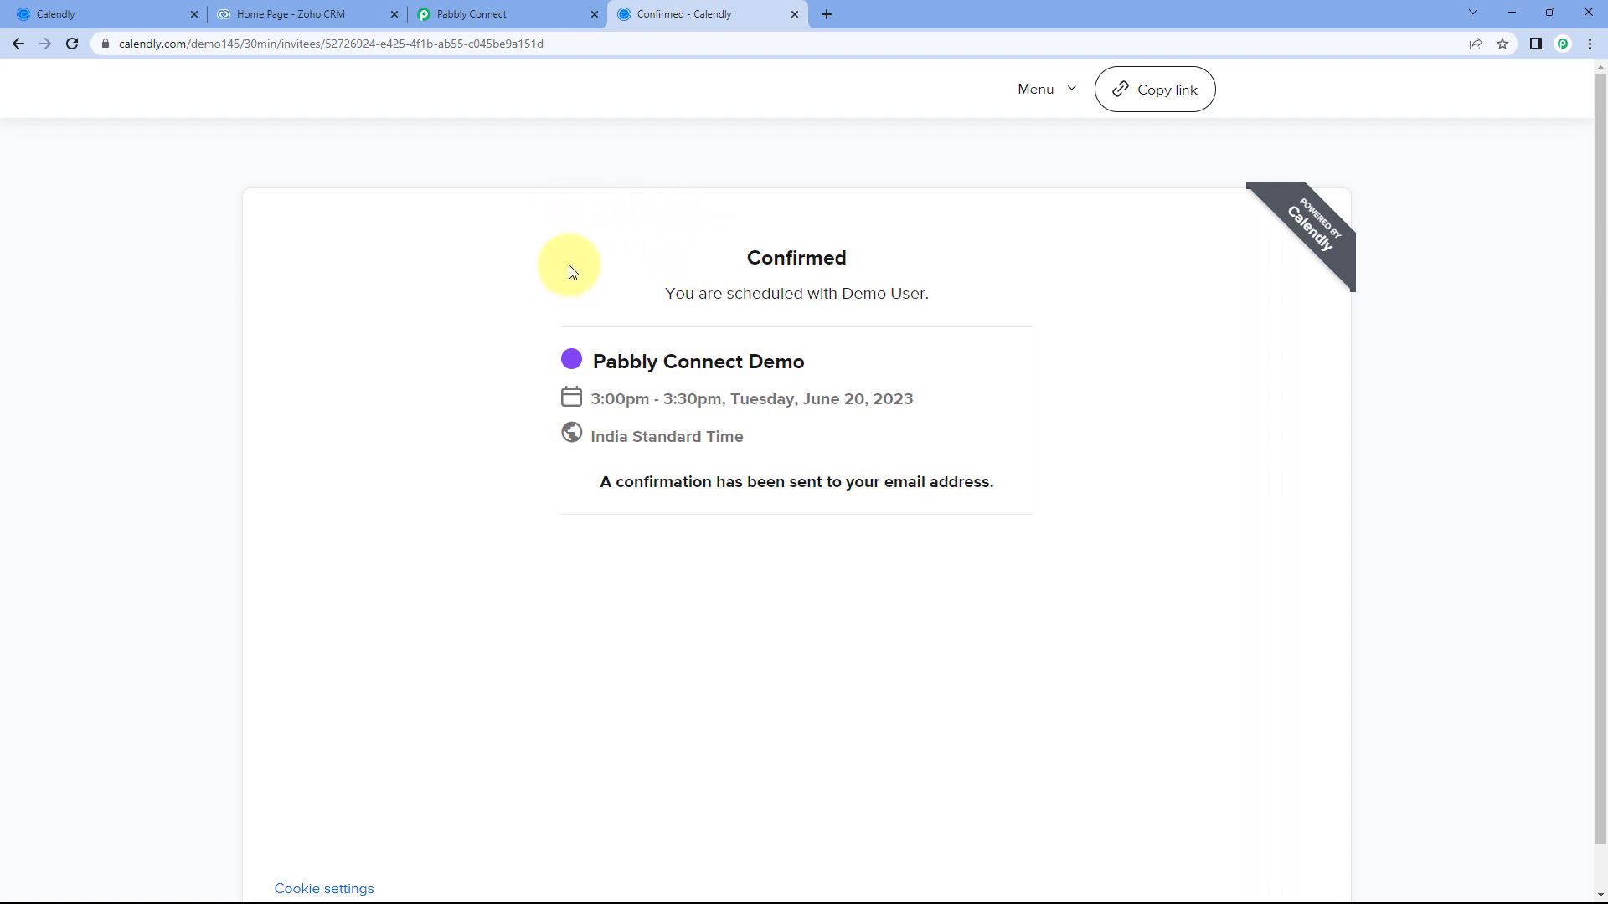
{"action": "left_click", "coordinate": [485, 12]}
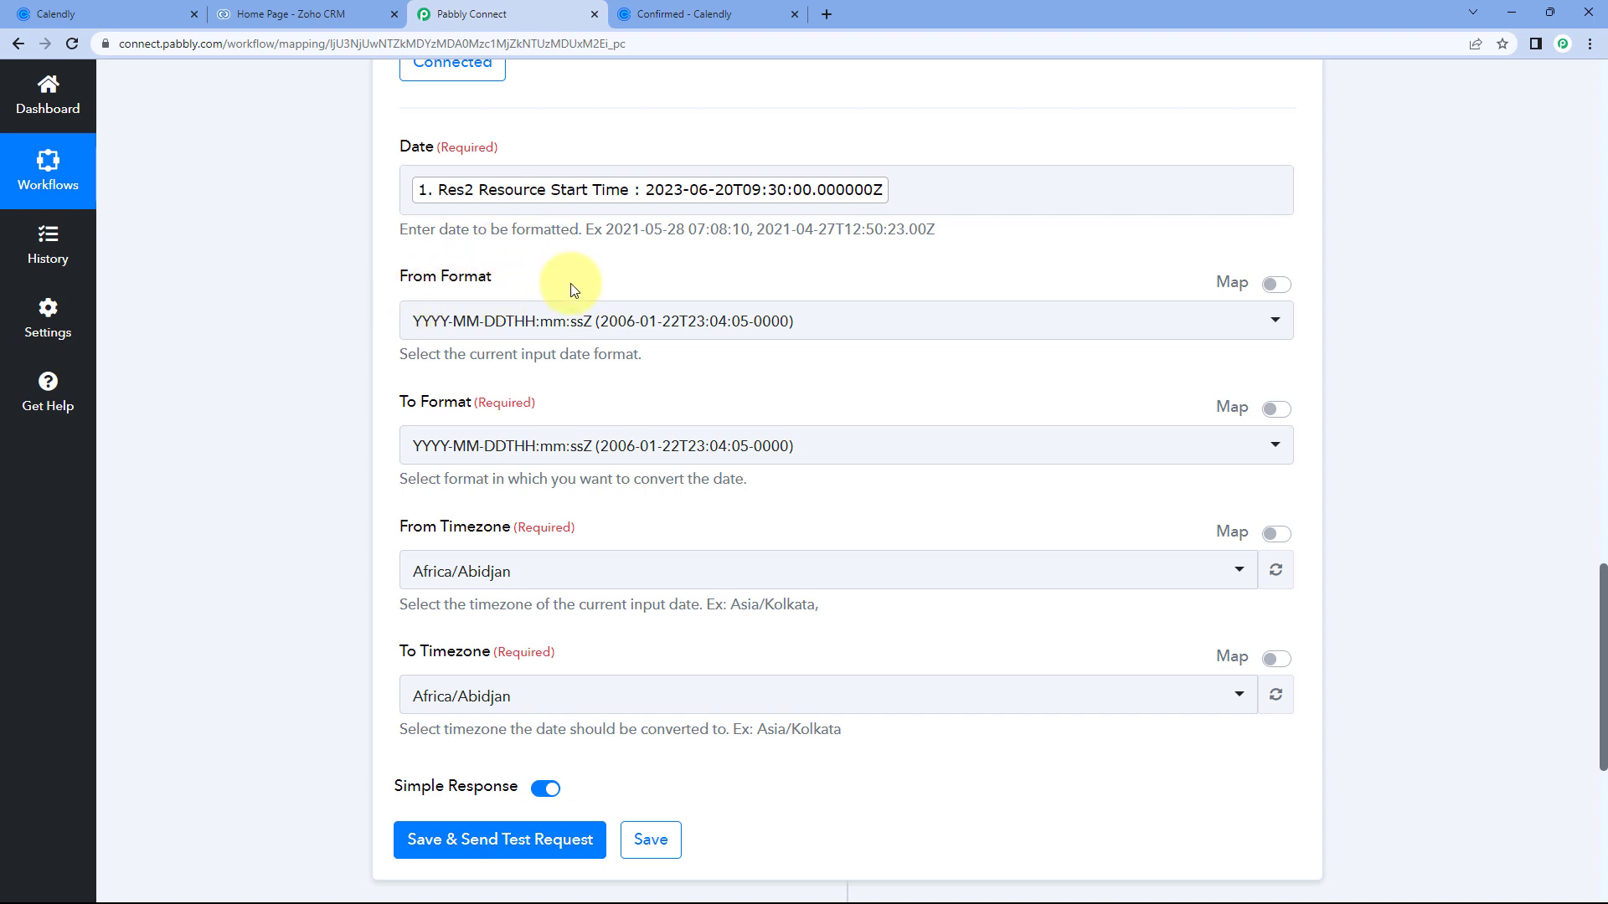
Keep the default input date format and set the output format to DD/MM/YYYY hh:mm:ss A.
{"action": "left_click", "coordinate": [653, 320]}
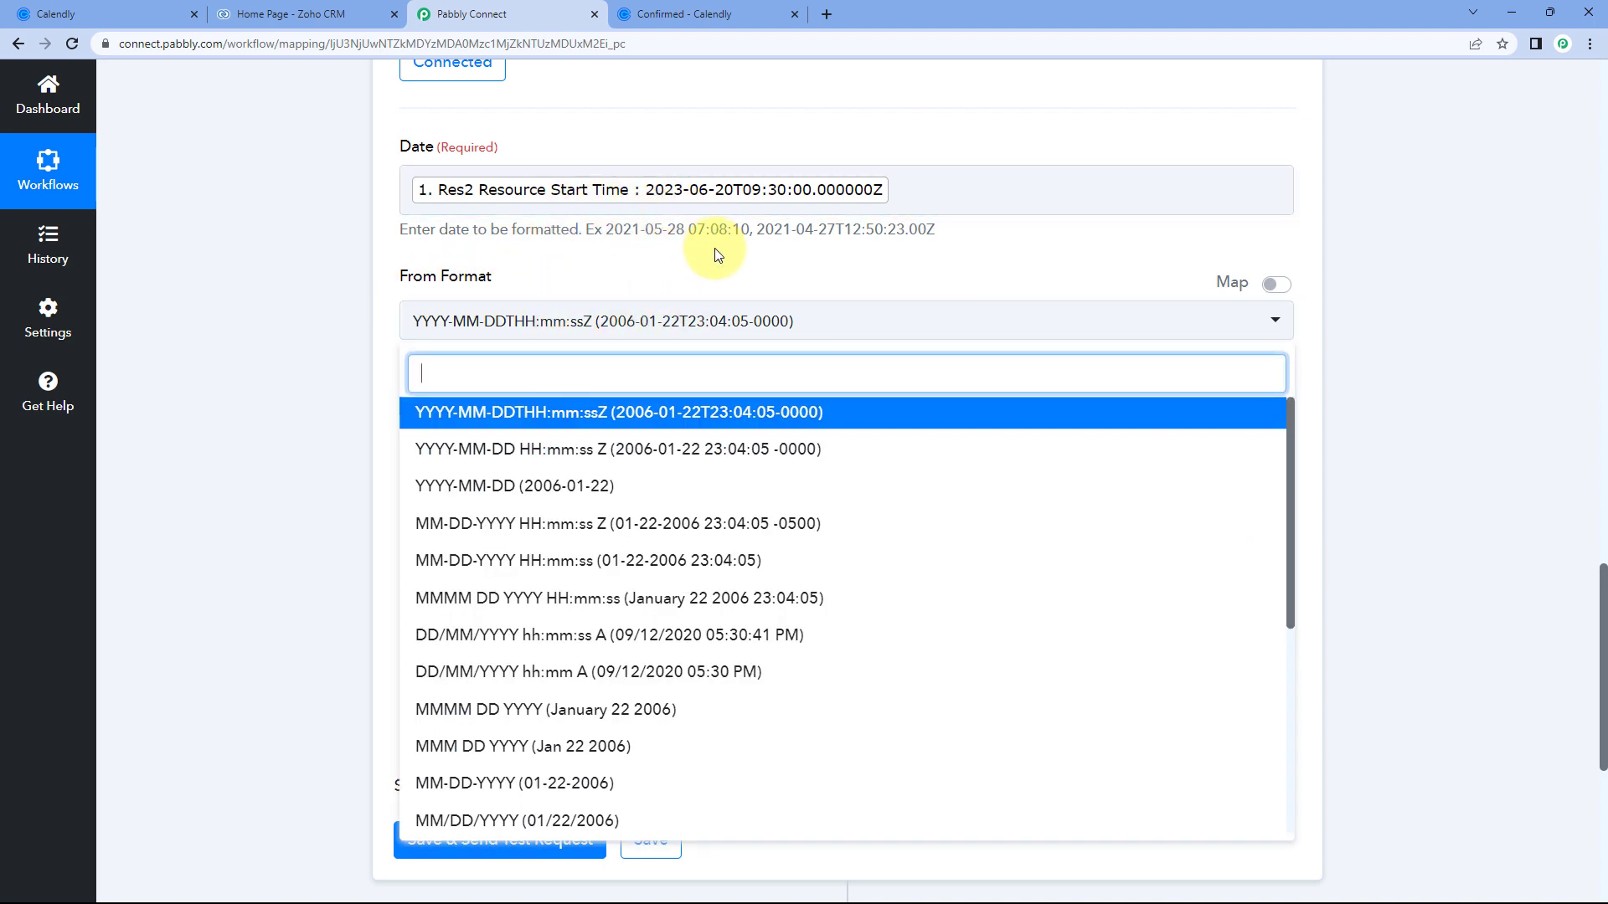
{"action": "left_click", "coordinate": [564, 413]}
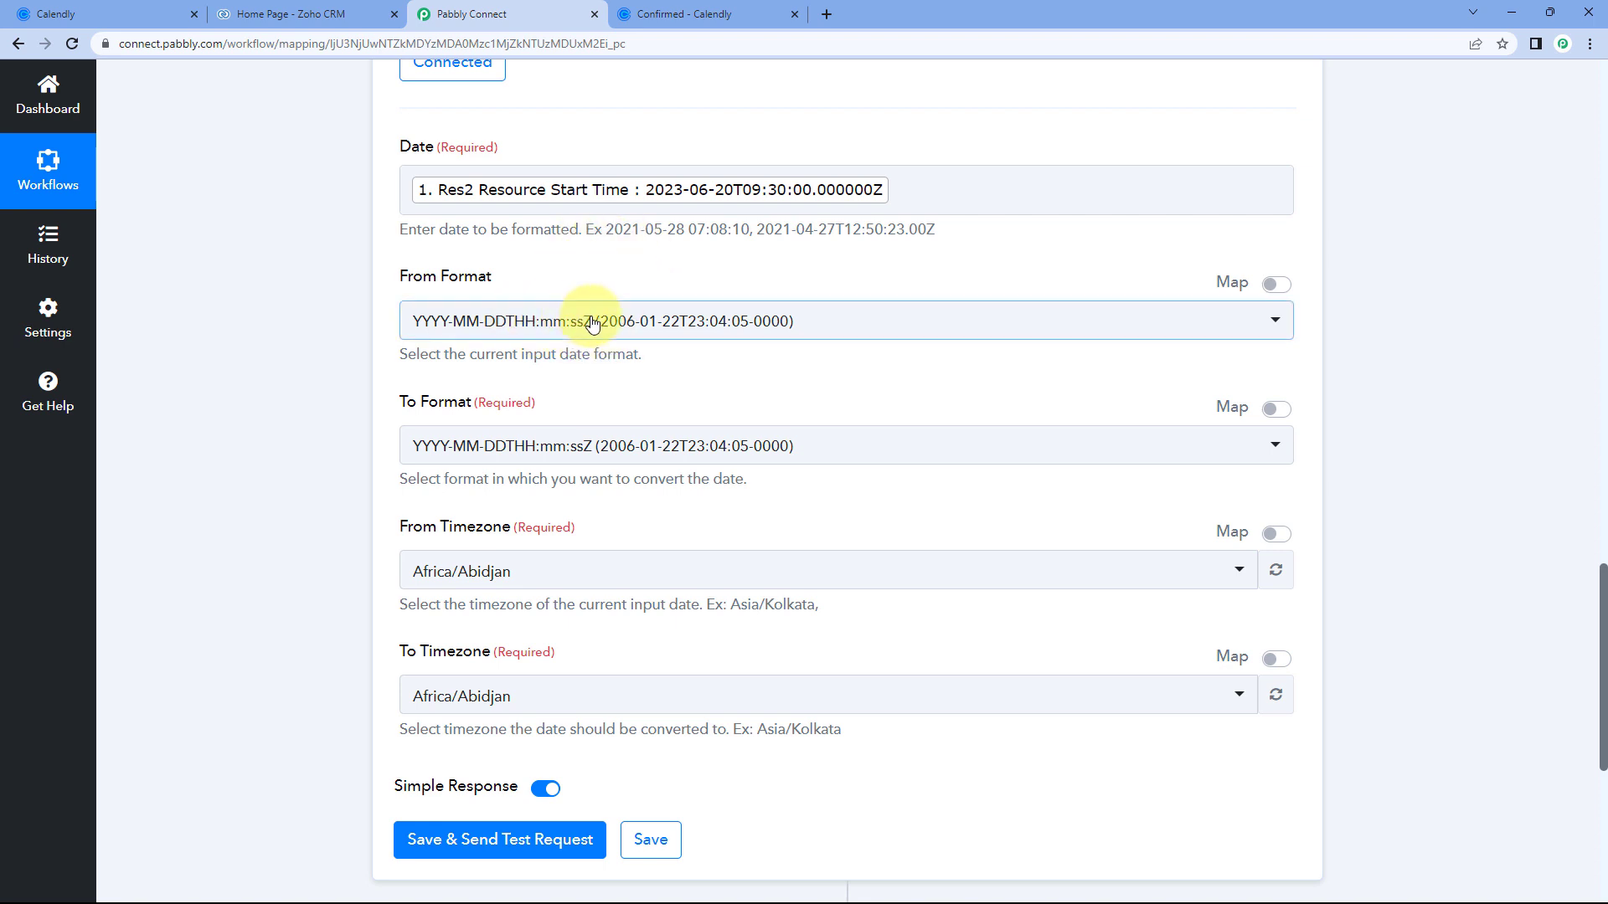
{"action": "scroll", "coordinate": [573, 283], "scroll_direction": "down", "scroll_amount": 2}
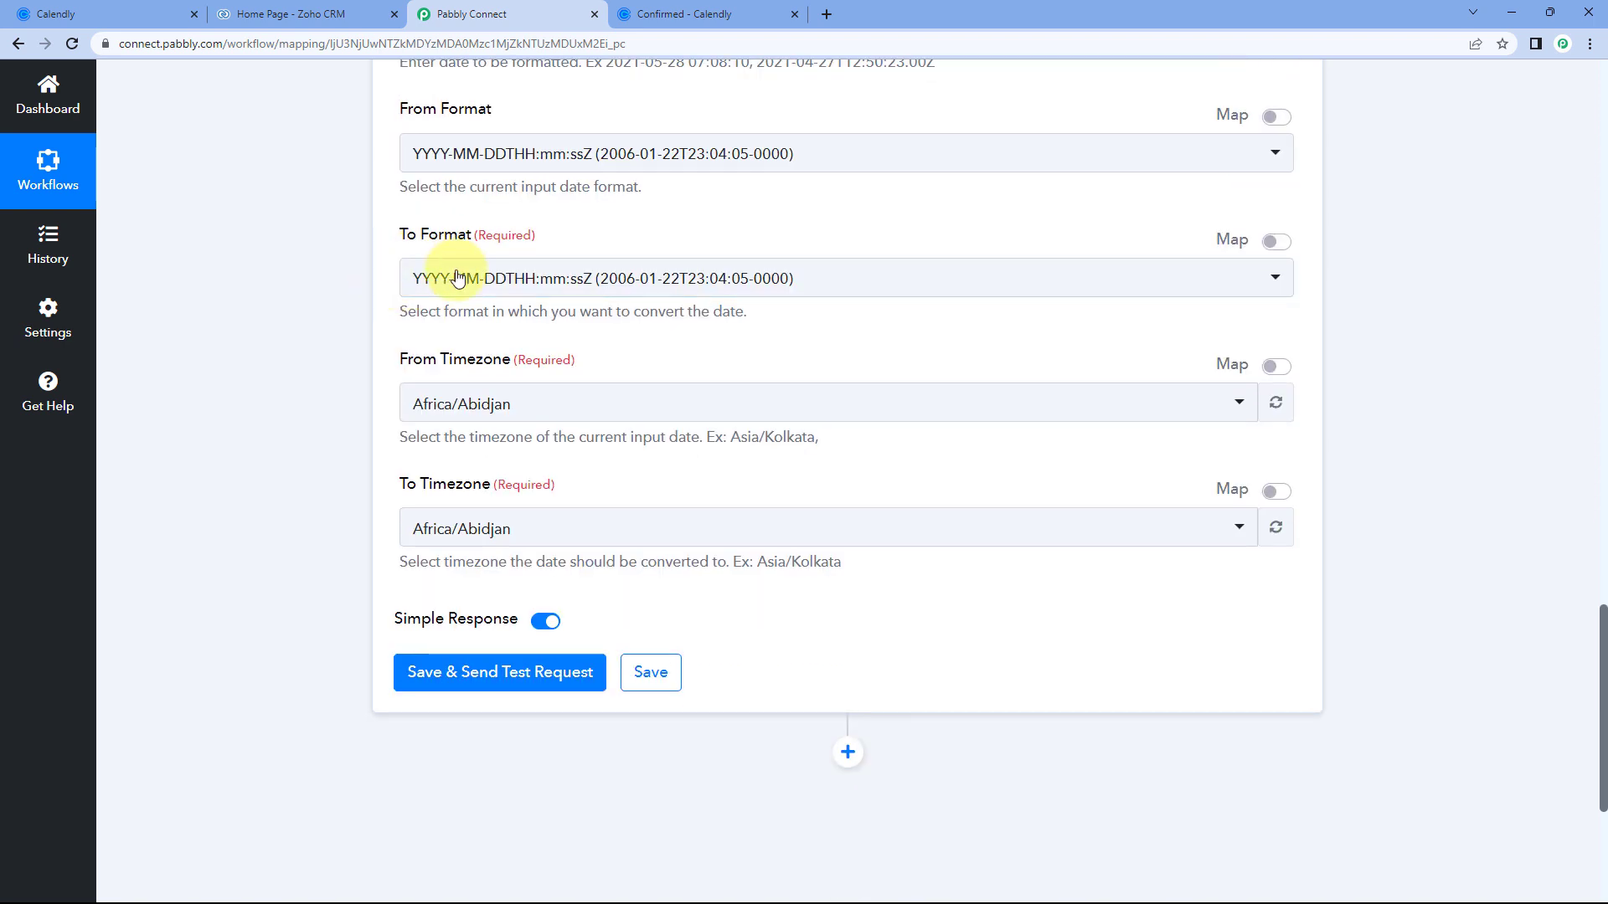
{"action": "left_click", "coordinate": [639, 268]}
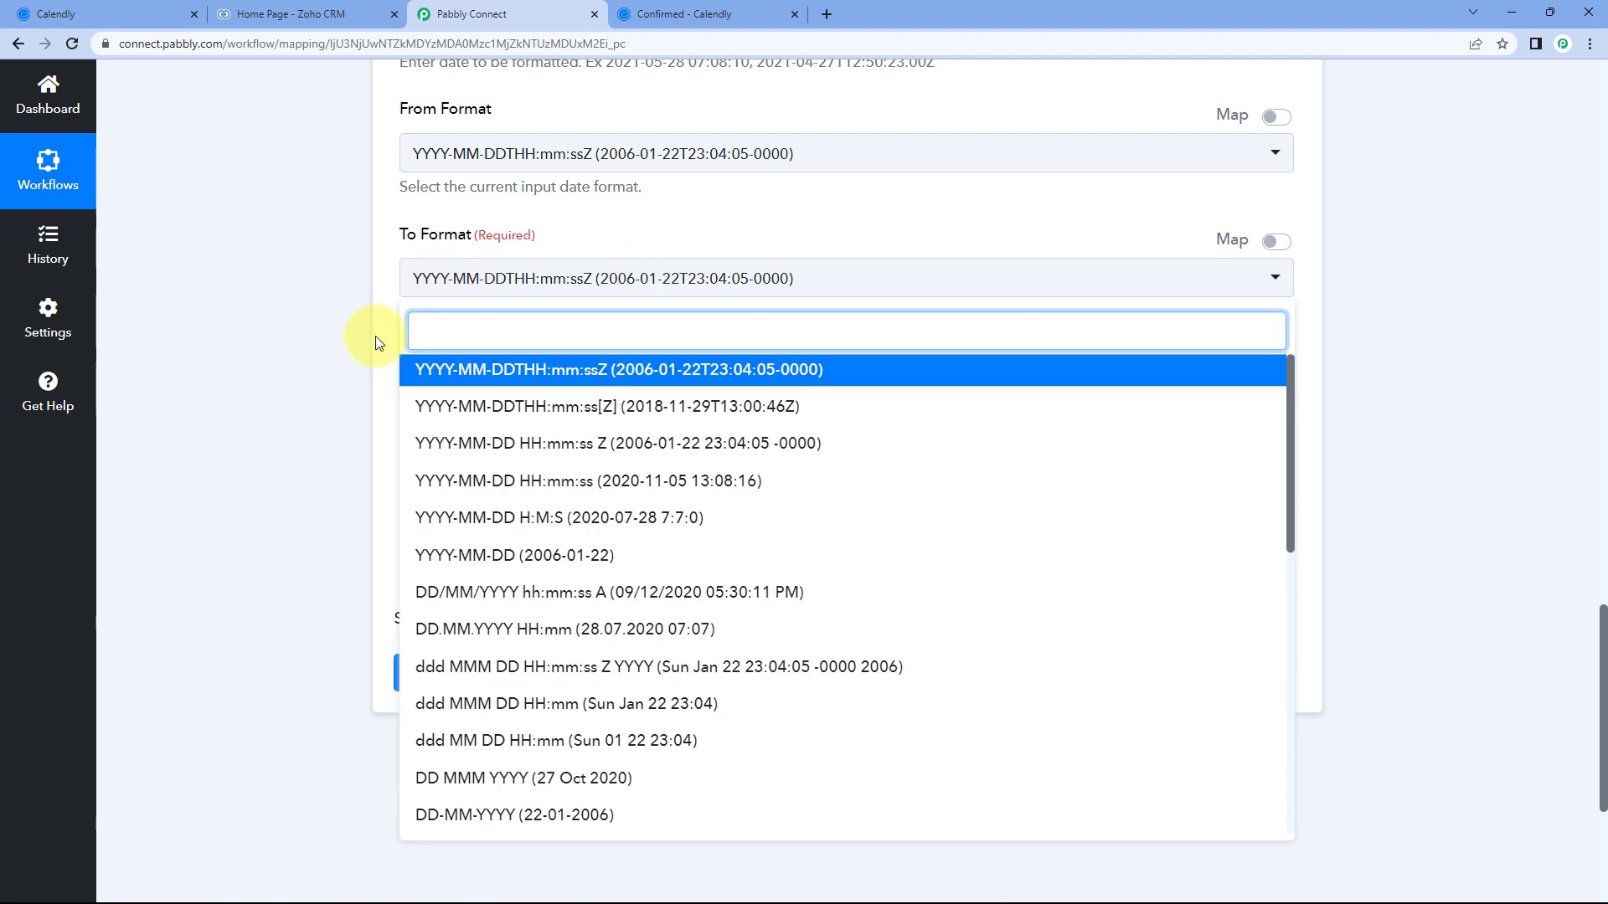
{"action": "scroll", "coordinate": [373, 338], "scroll_direction": "down", "scroll_amount": 1}
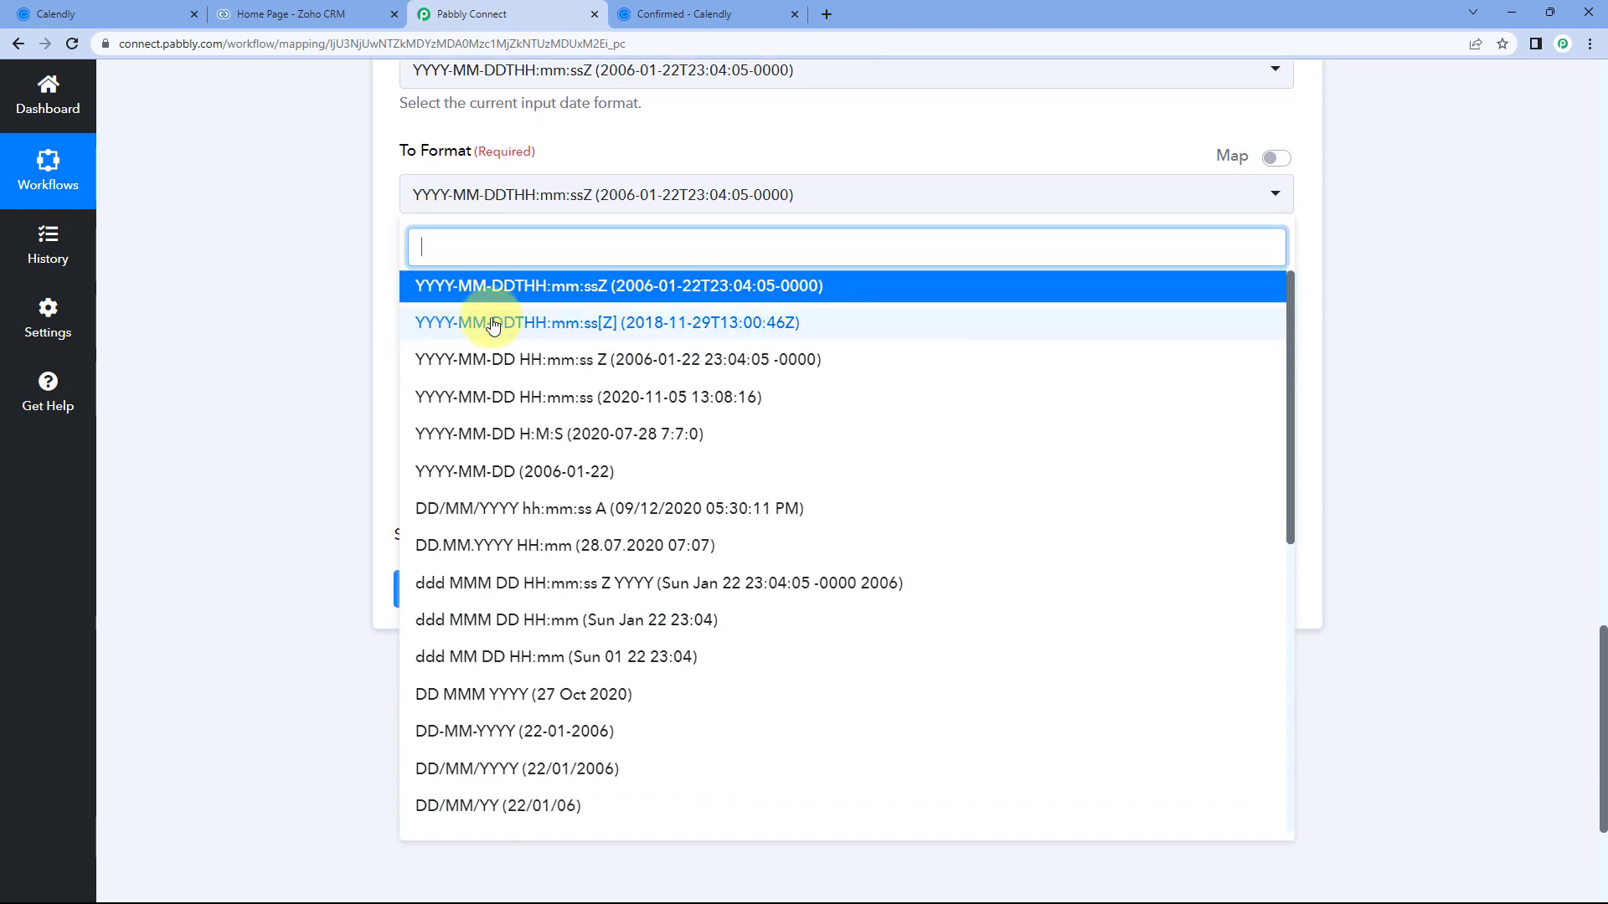
{"action": "scroll", "coordinate": [553, 440], "scroll_direction": "down", "scroll_amount": 4}
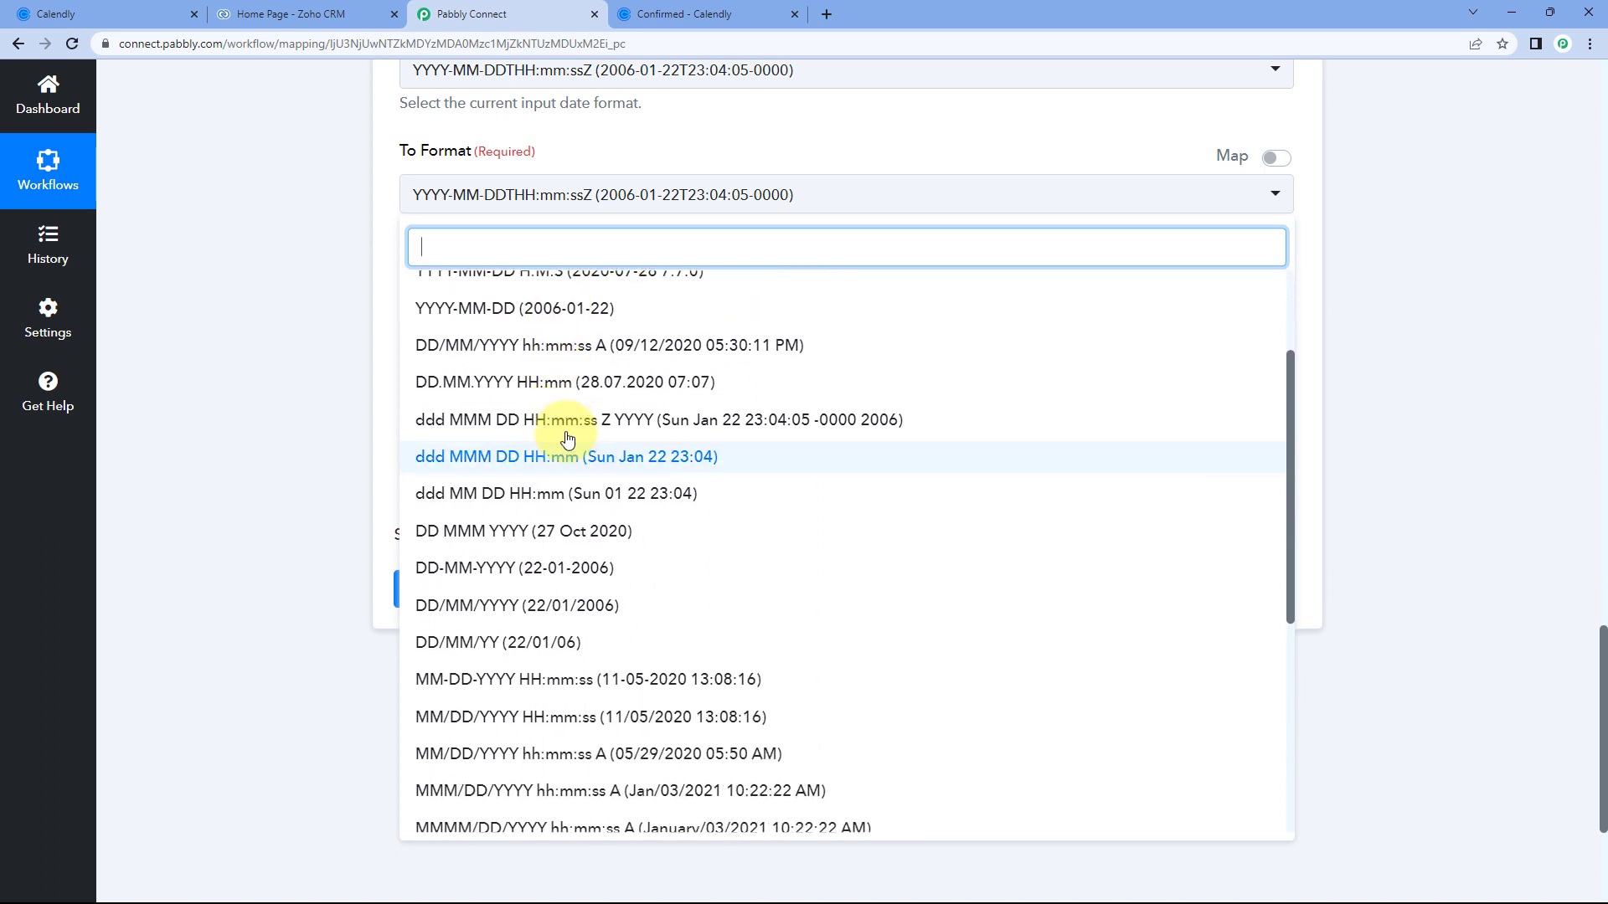
{"action": "scroll", "coordinate": [545, 432], "scroll_direction": "up", "scroll_amount": 3}
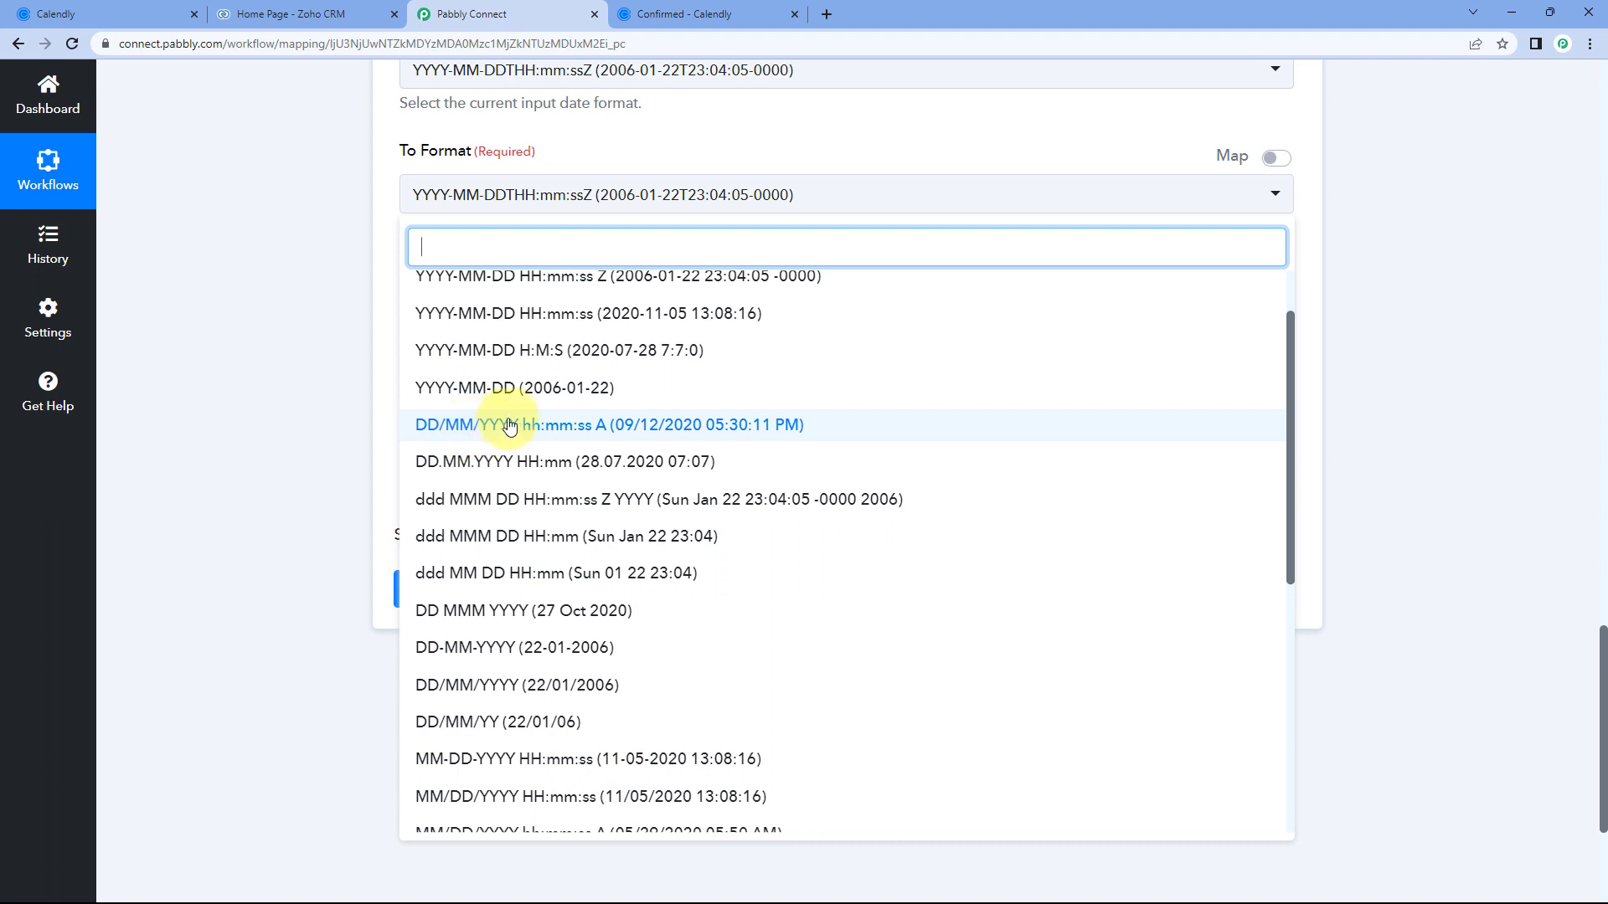
{"action": "left_click", "coordinate": [553, 432]}
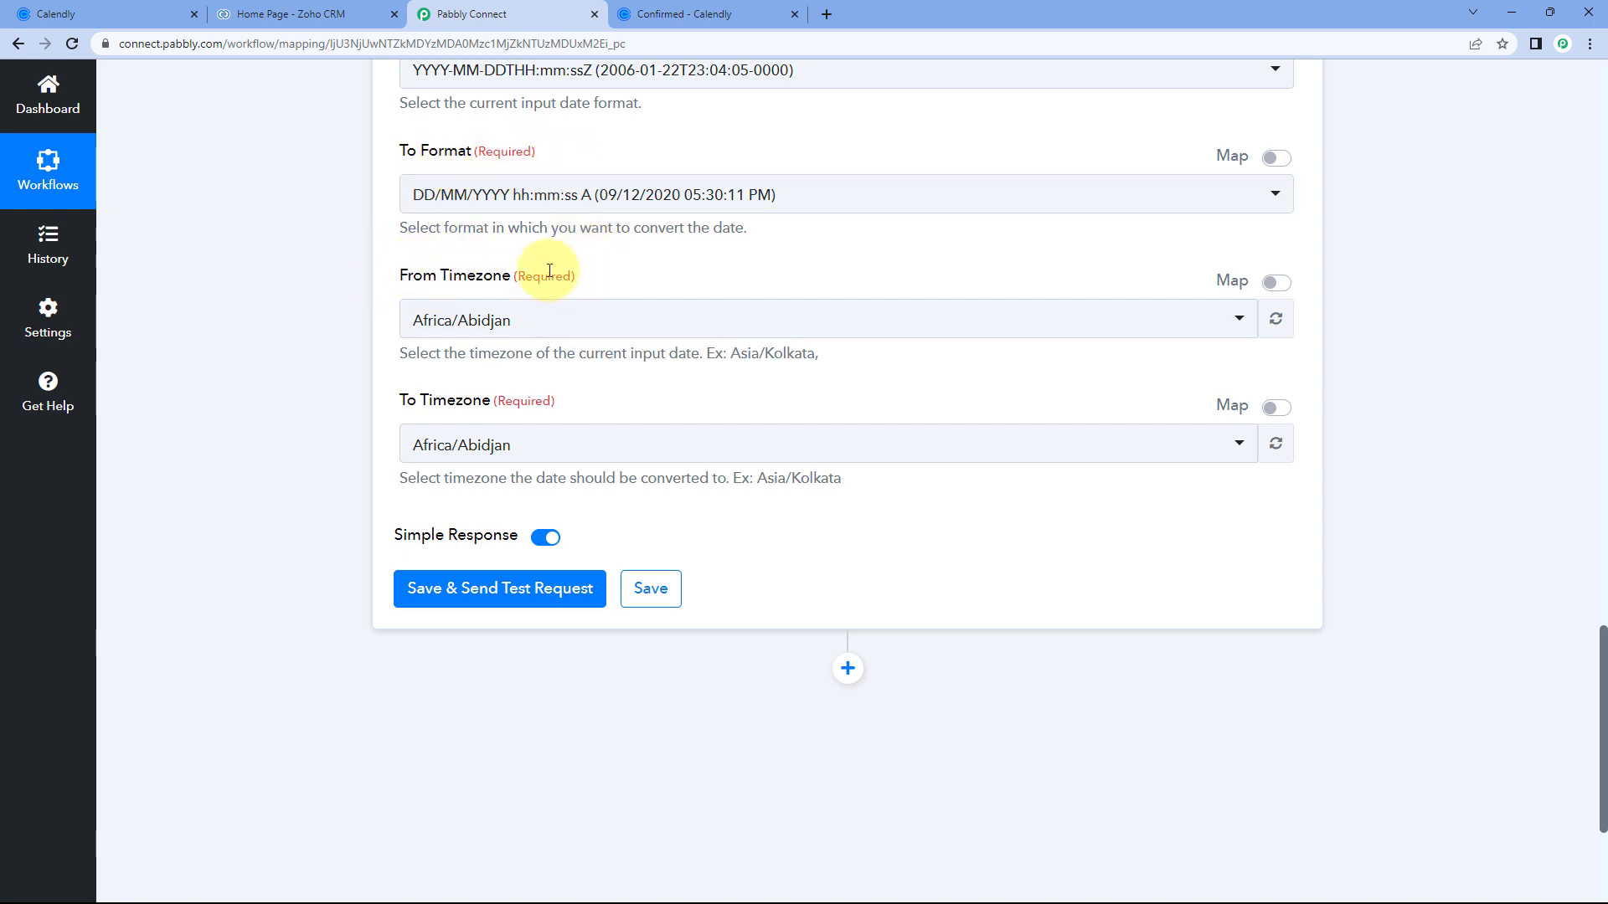
Set the formatter's From Timezone to Etc/UTC and To Timezone to Asia/Kolkata.
{"action": "left_click", "coordinate": [670, 320]}
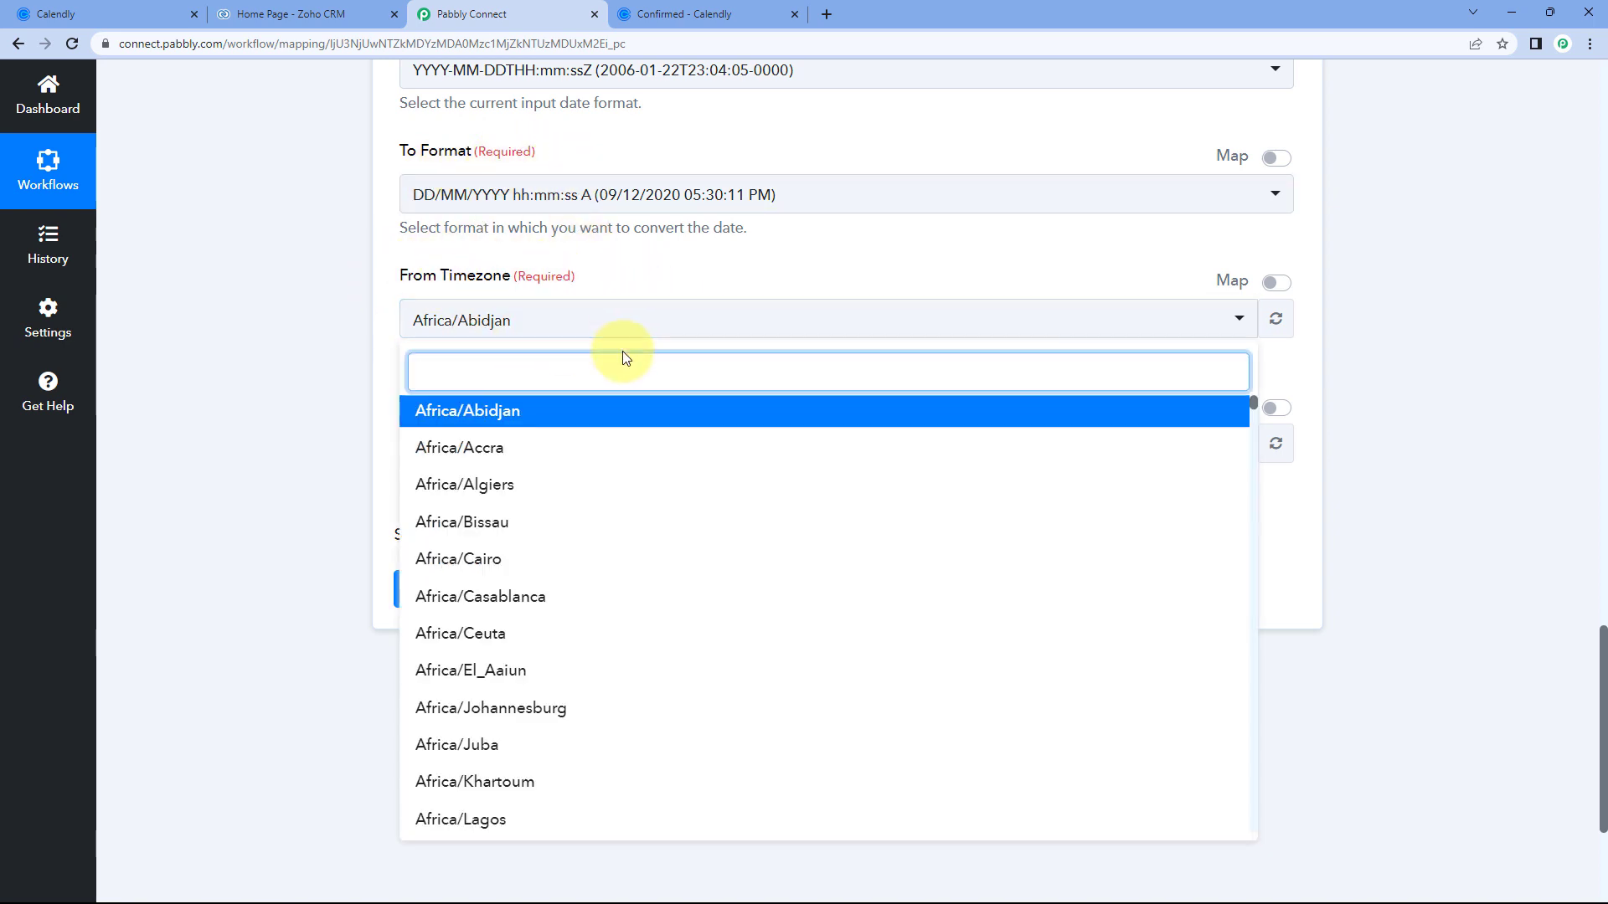
{"action": "type", "text": "UTC"}
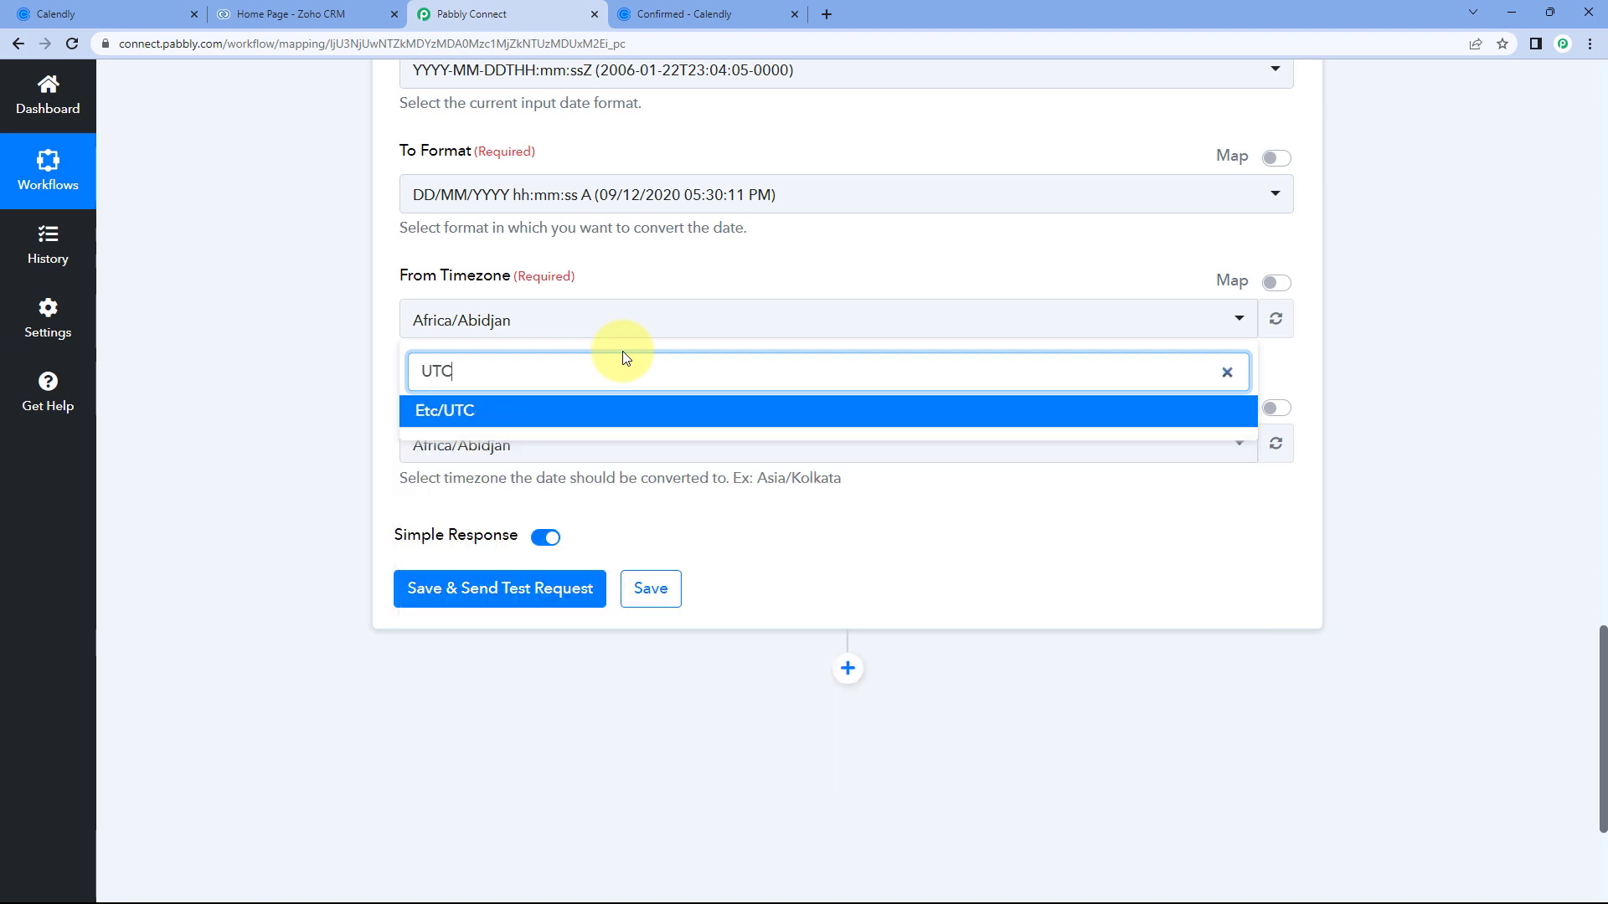
{"action": "left_click", "coordinate": [494, 412]}
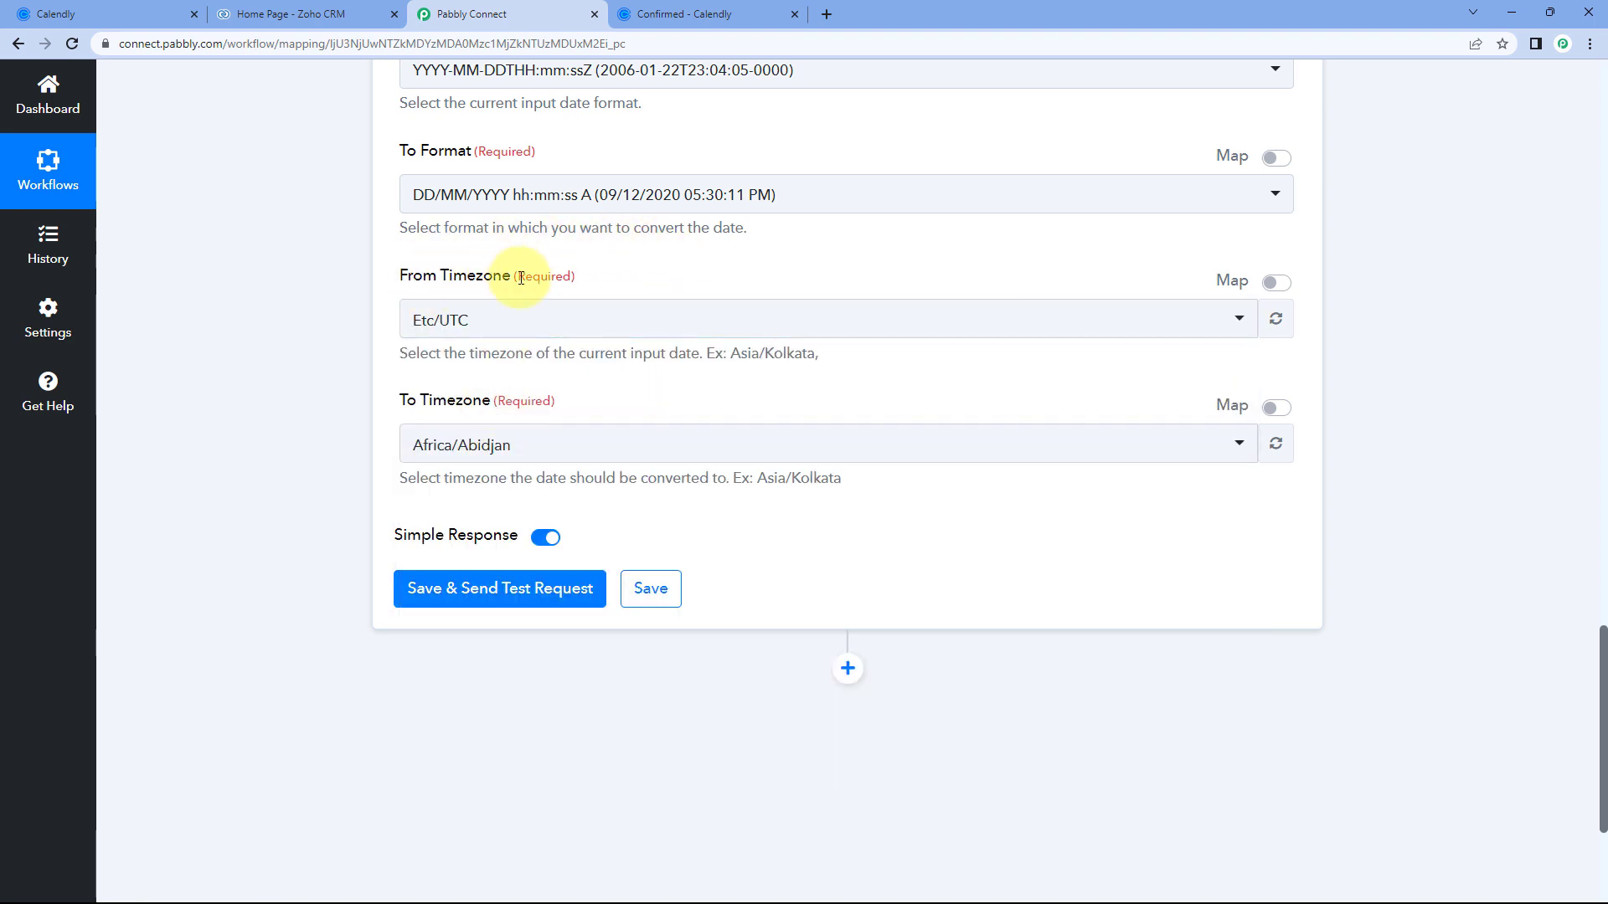
{"action": "left_click", "coordinate": [527, 446]}
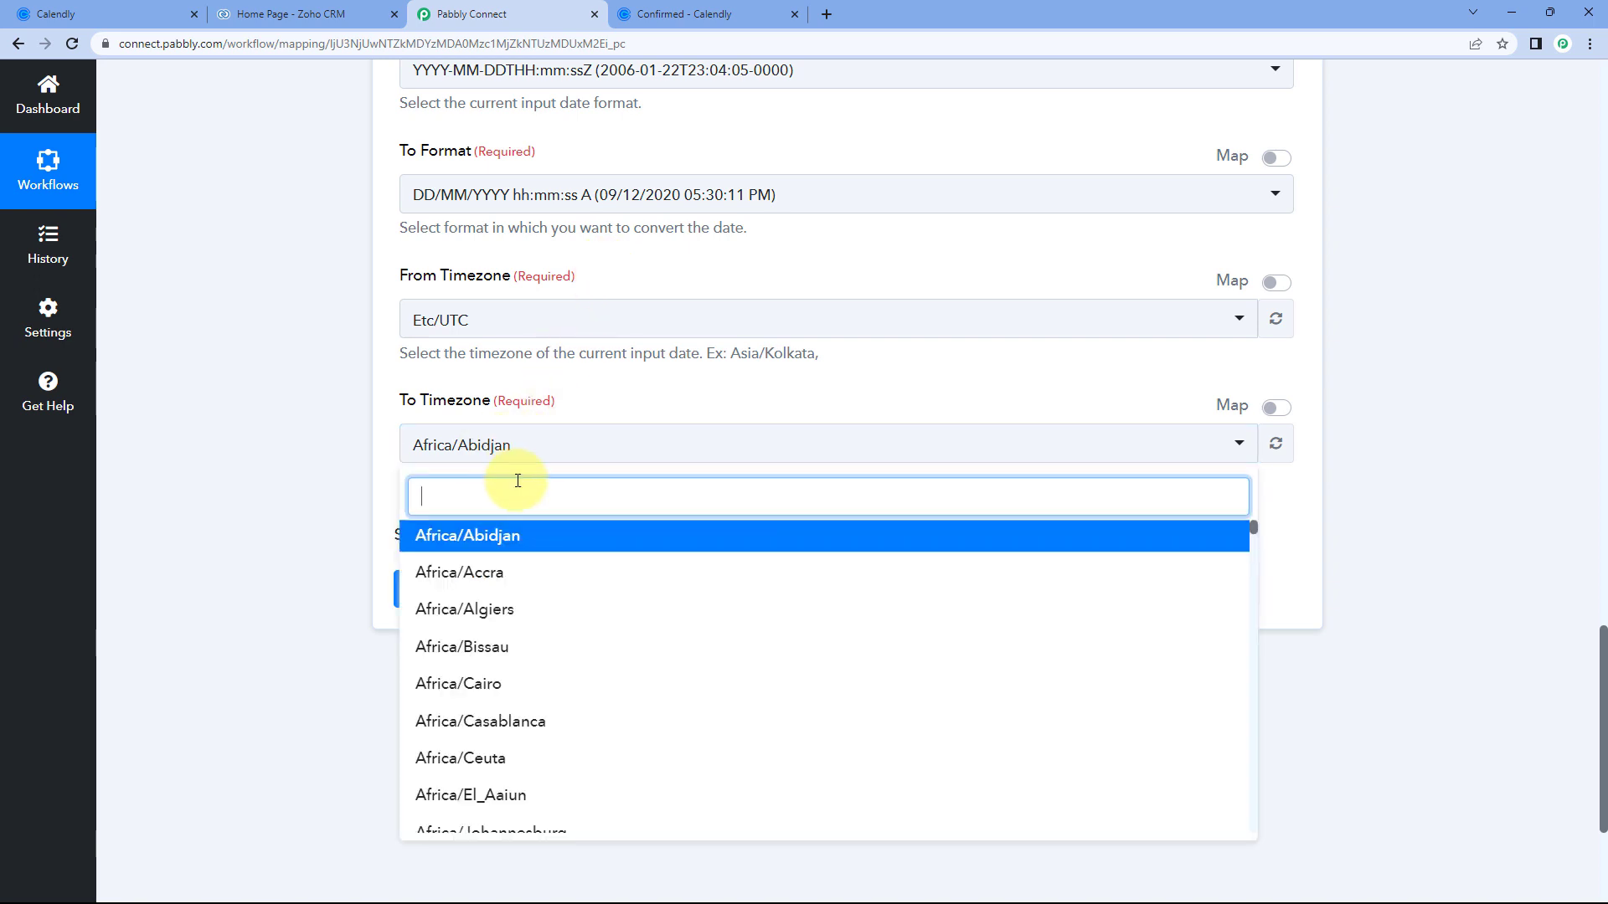
{"action": "type", "text": "A"}
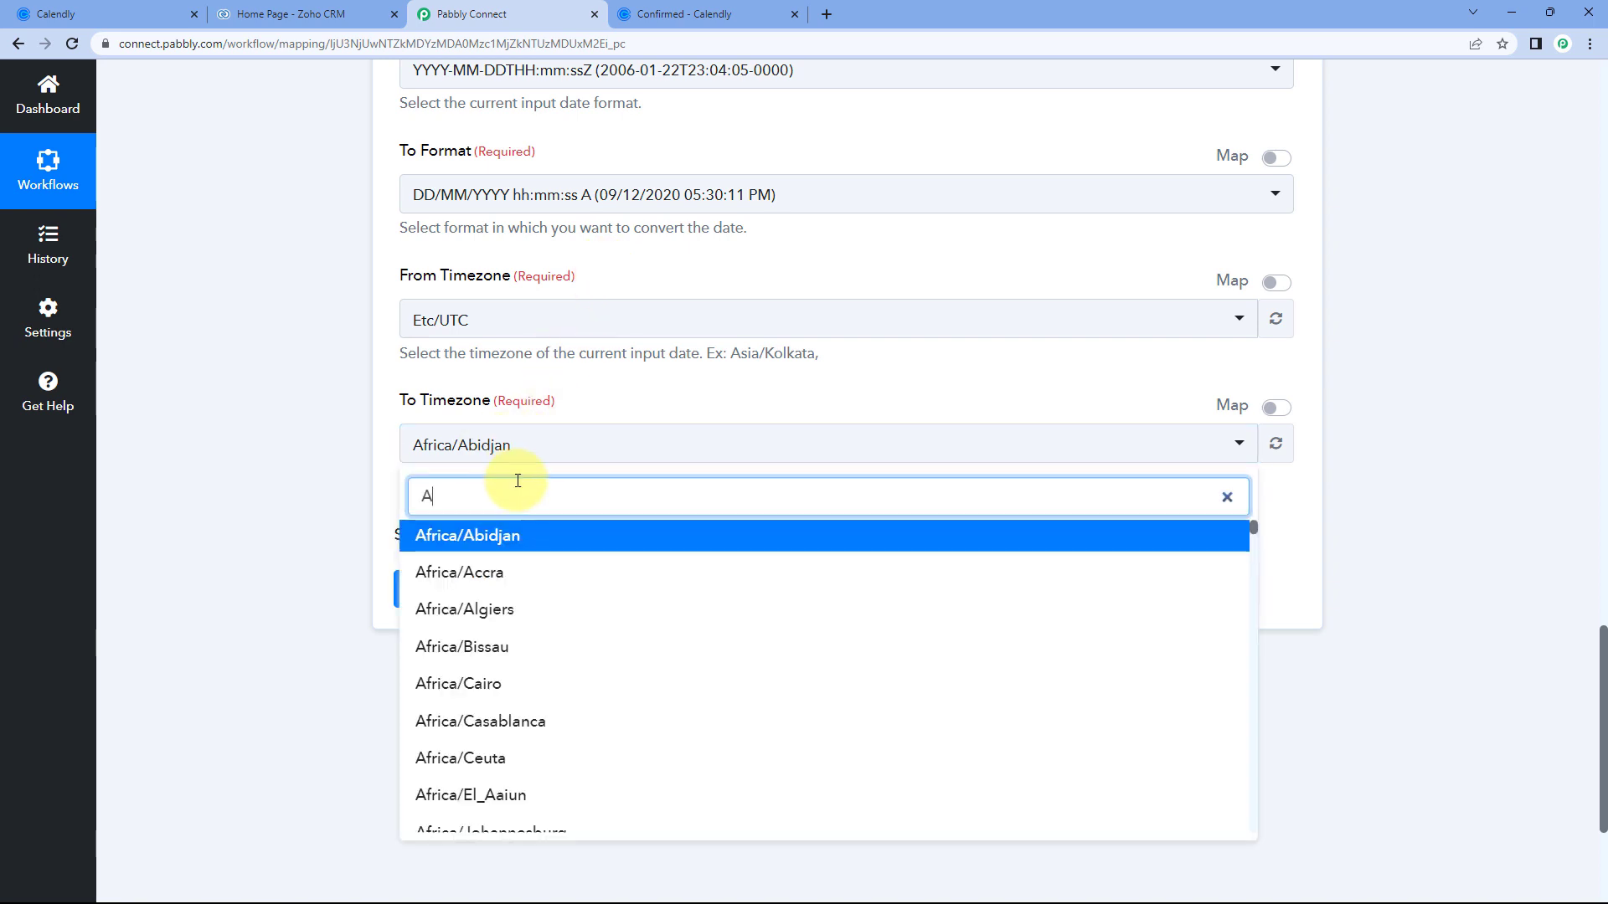
{"action": "type", "text": "sia?"}
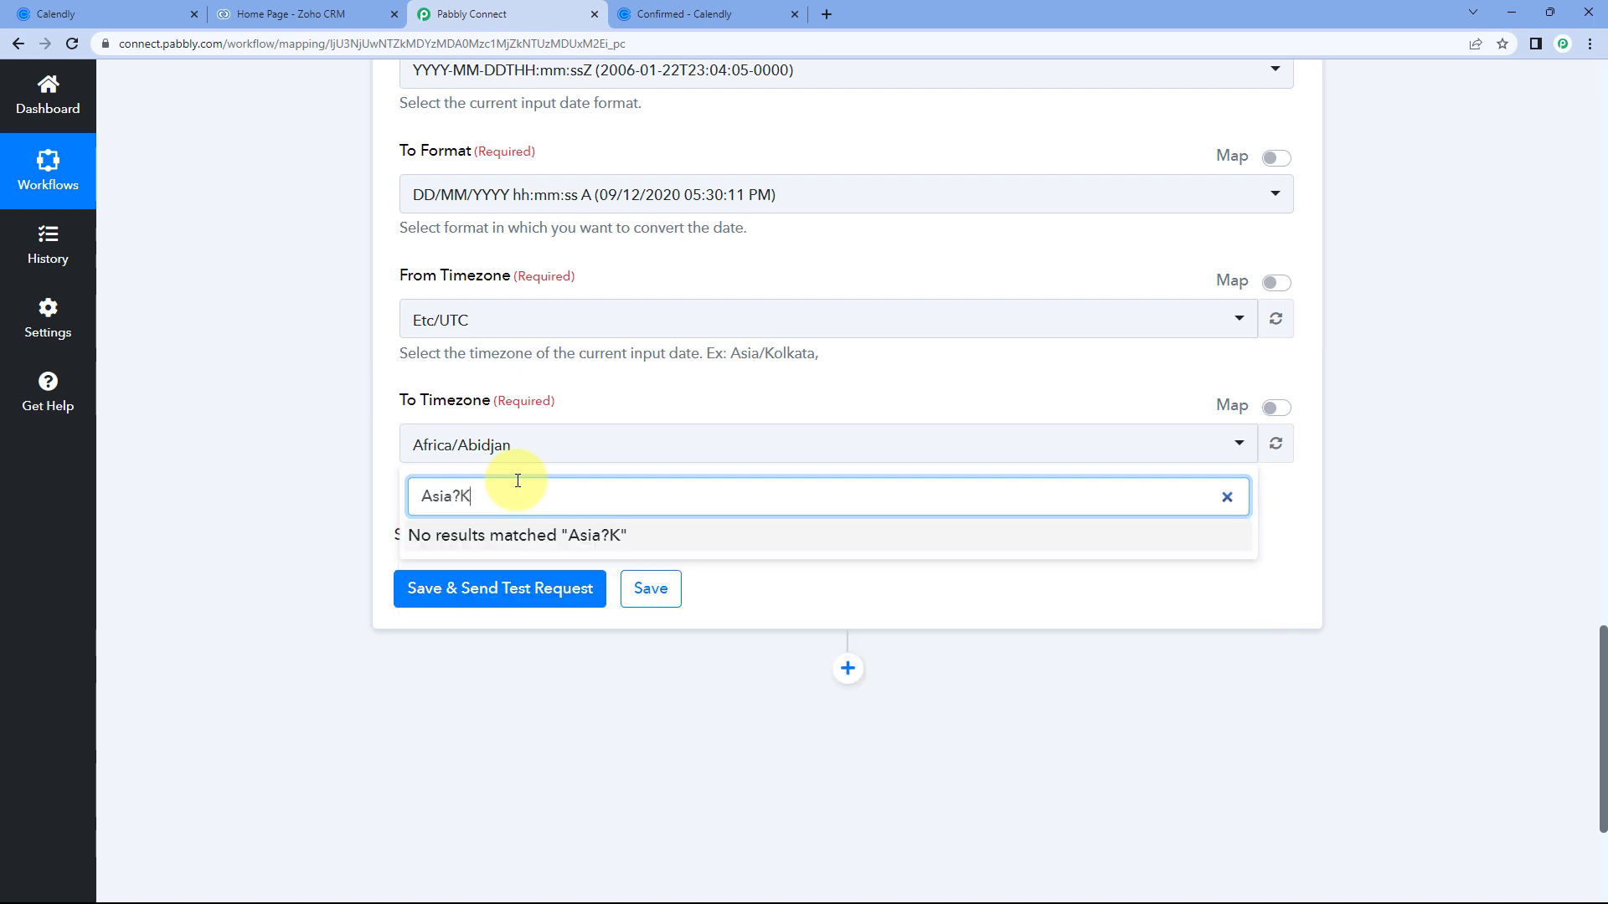
{"action": "key", "text": "BackSpace"}
{"action": "type", "text": "/KO"}
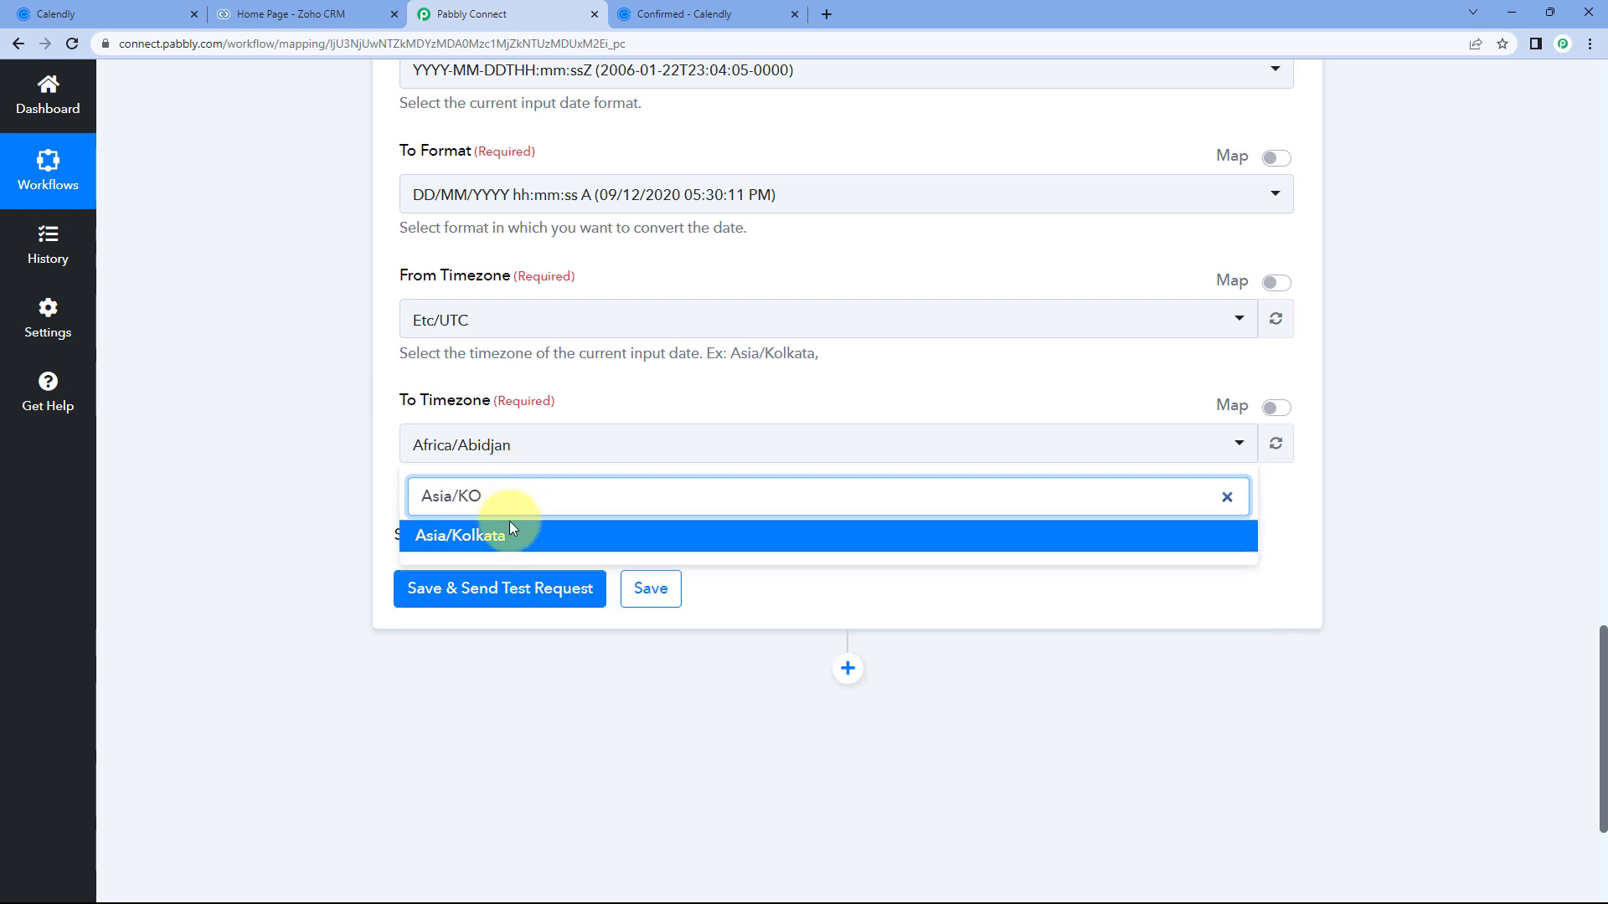
{"action": "left_click", "coordinate": [512, 535]}
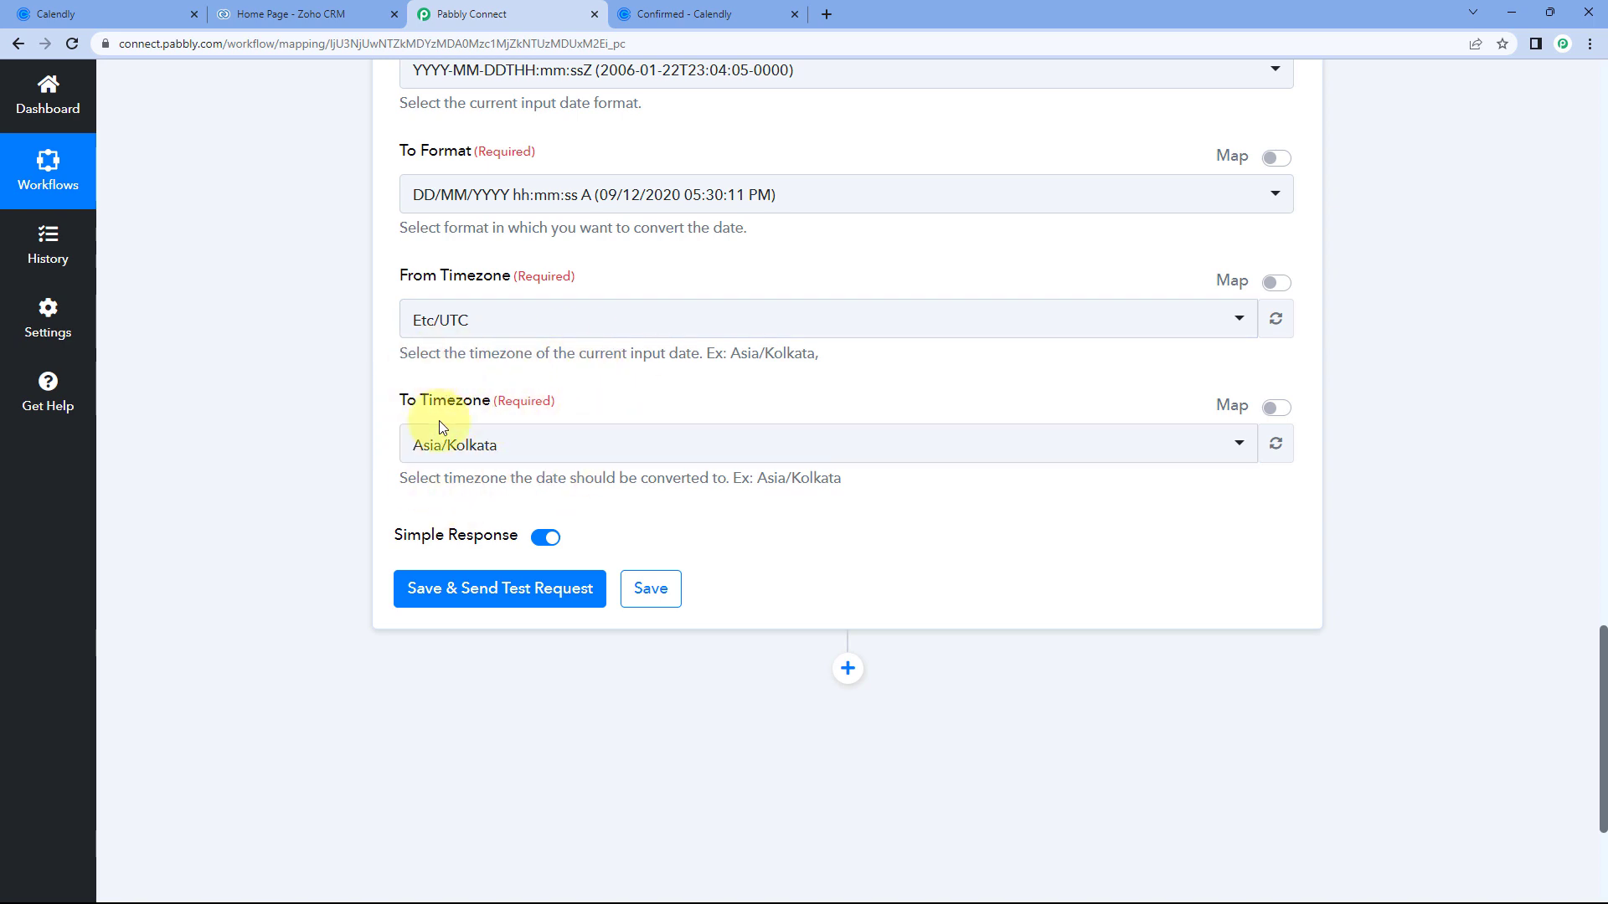
{"action": "scroll", "coordinate": [600, 415], "scroll_direction": "down", "scroll_amount": 1}
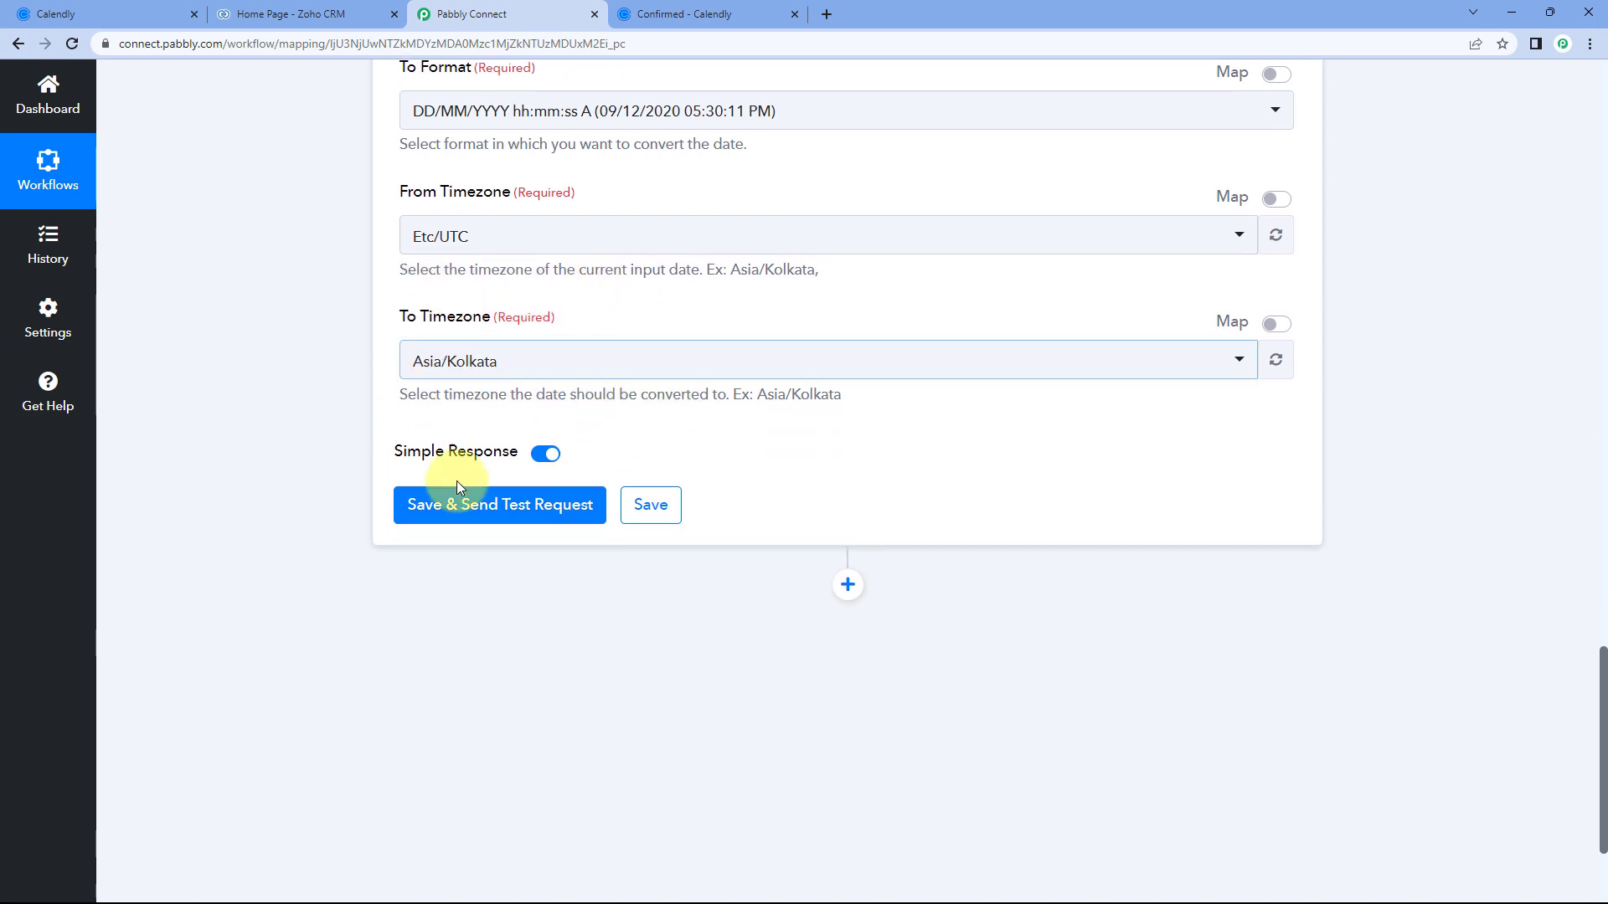
Save and test the formatter, check the 20/06/2023 03:00:00 PM result, then view Calendly's confirmation.
{"action": "left_click", "coordinate": [515, 504]}
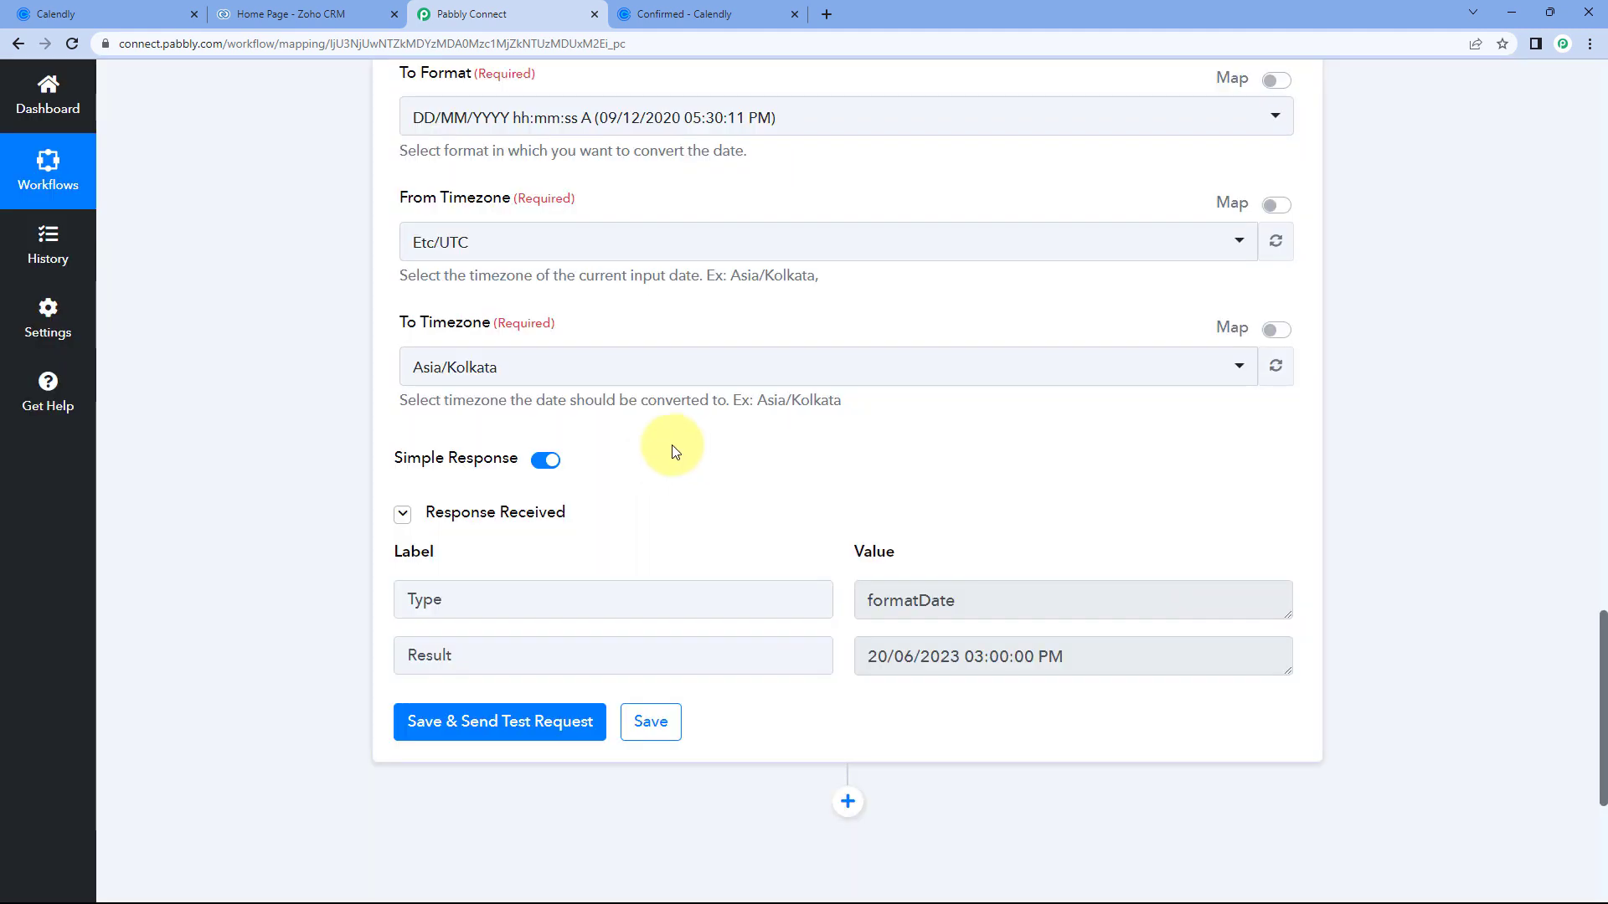
{"action": "scroll", "coordinate": [672, 449], "scroll_direction": "down", "scroll_amount": 2}
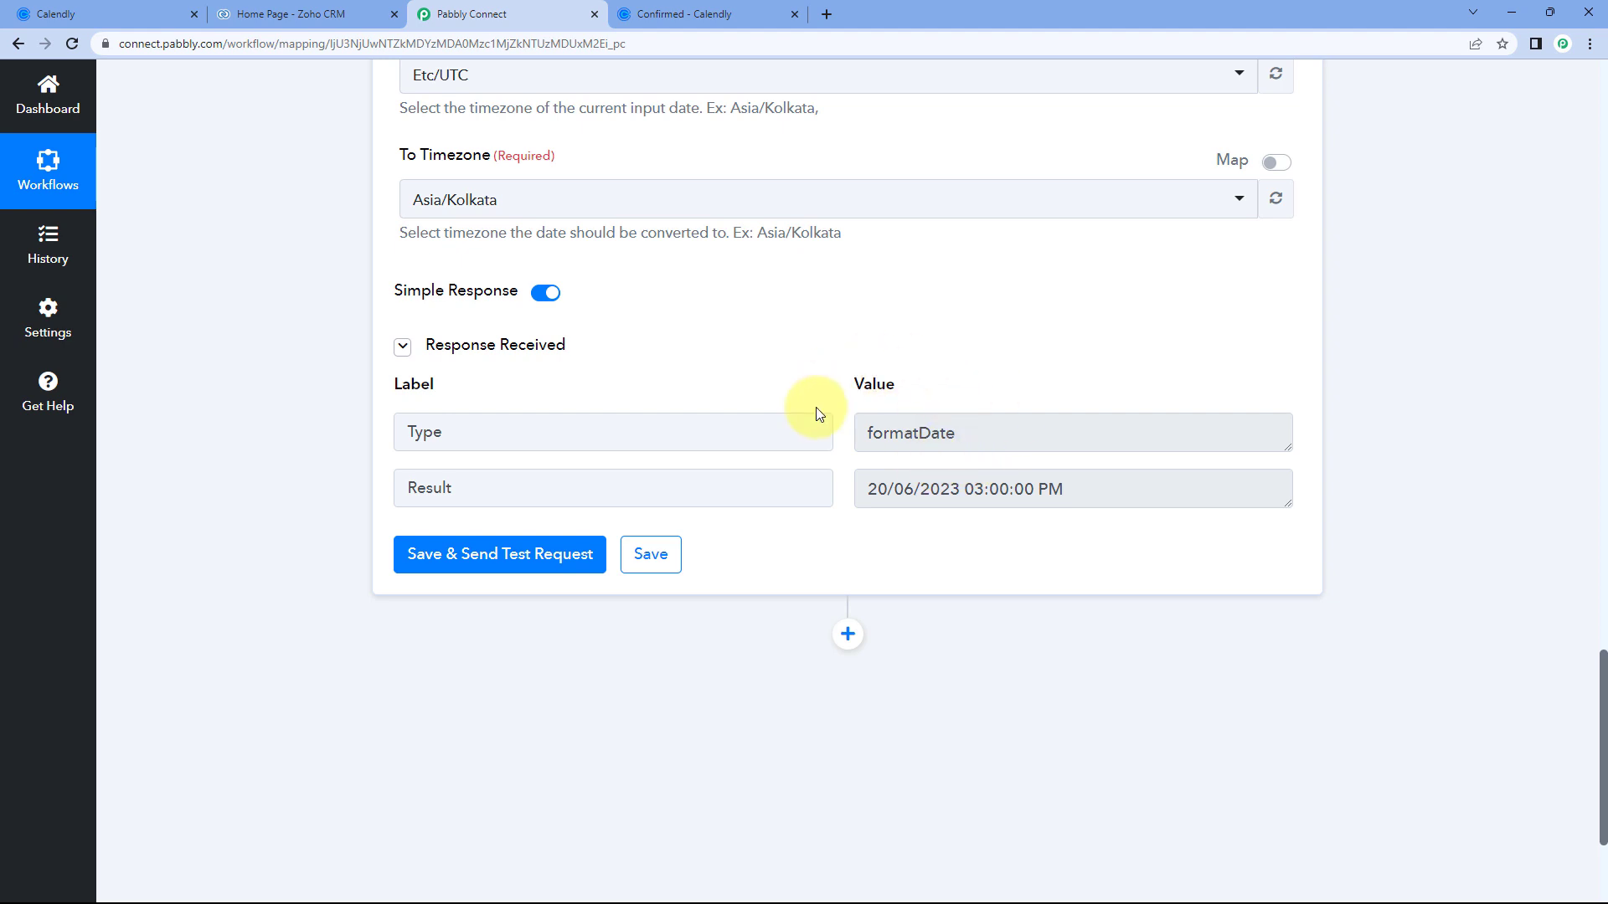
{"action": "left_click_drag", "start_coordinate": [859, 489], "coordinate": [1051, 490]}
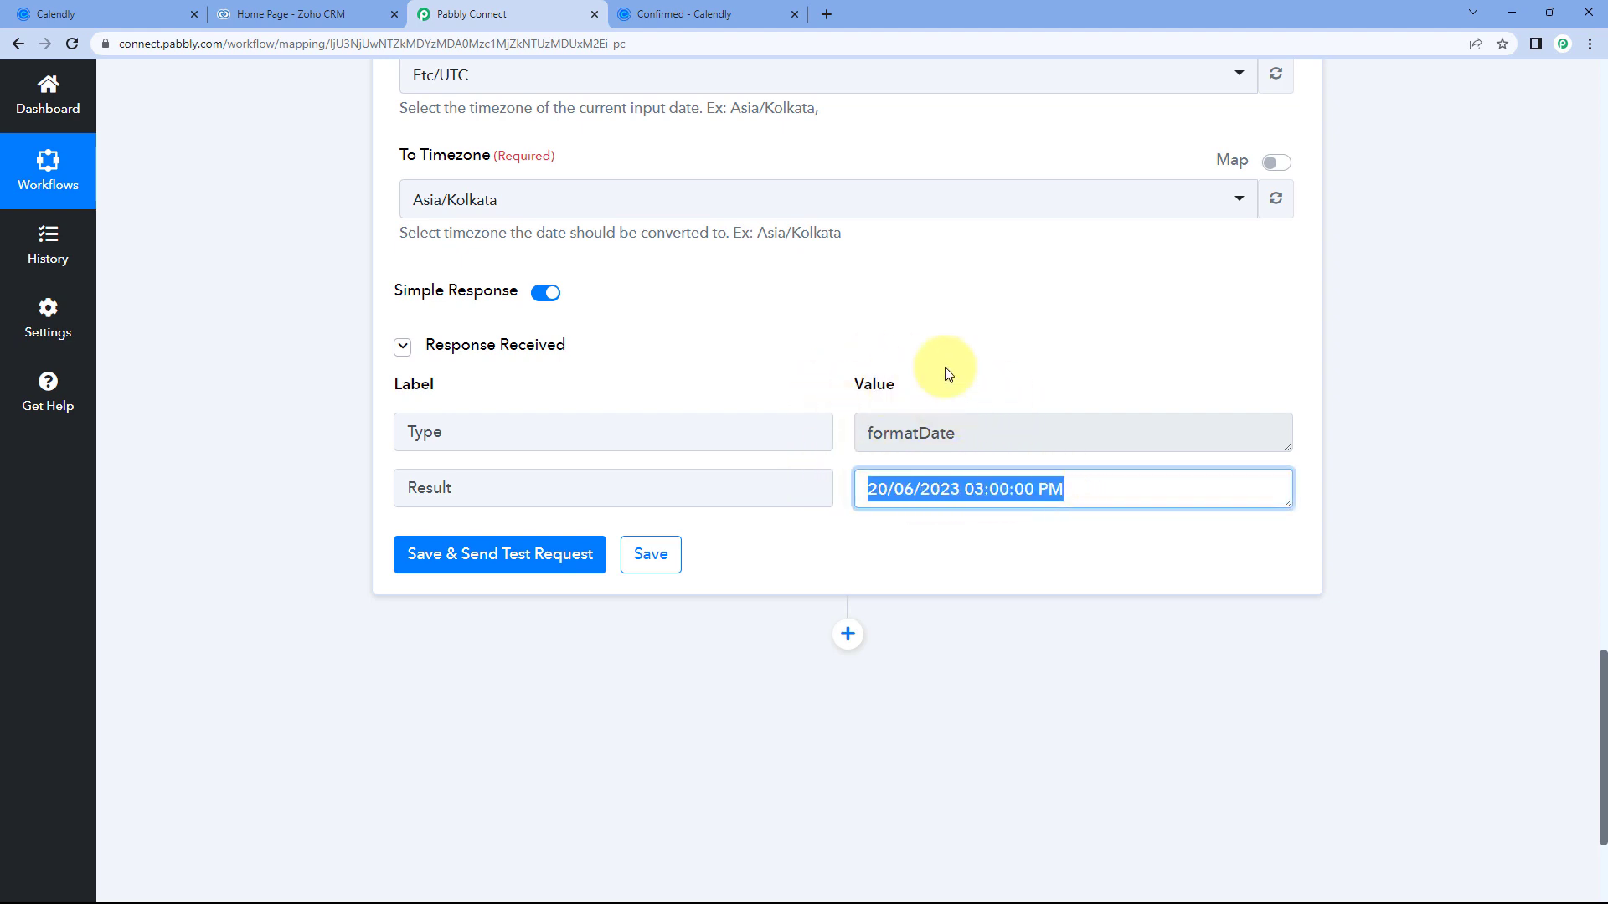
{"action": "left_click", "coordinate": [706, 9]}
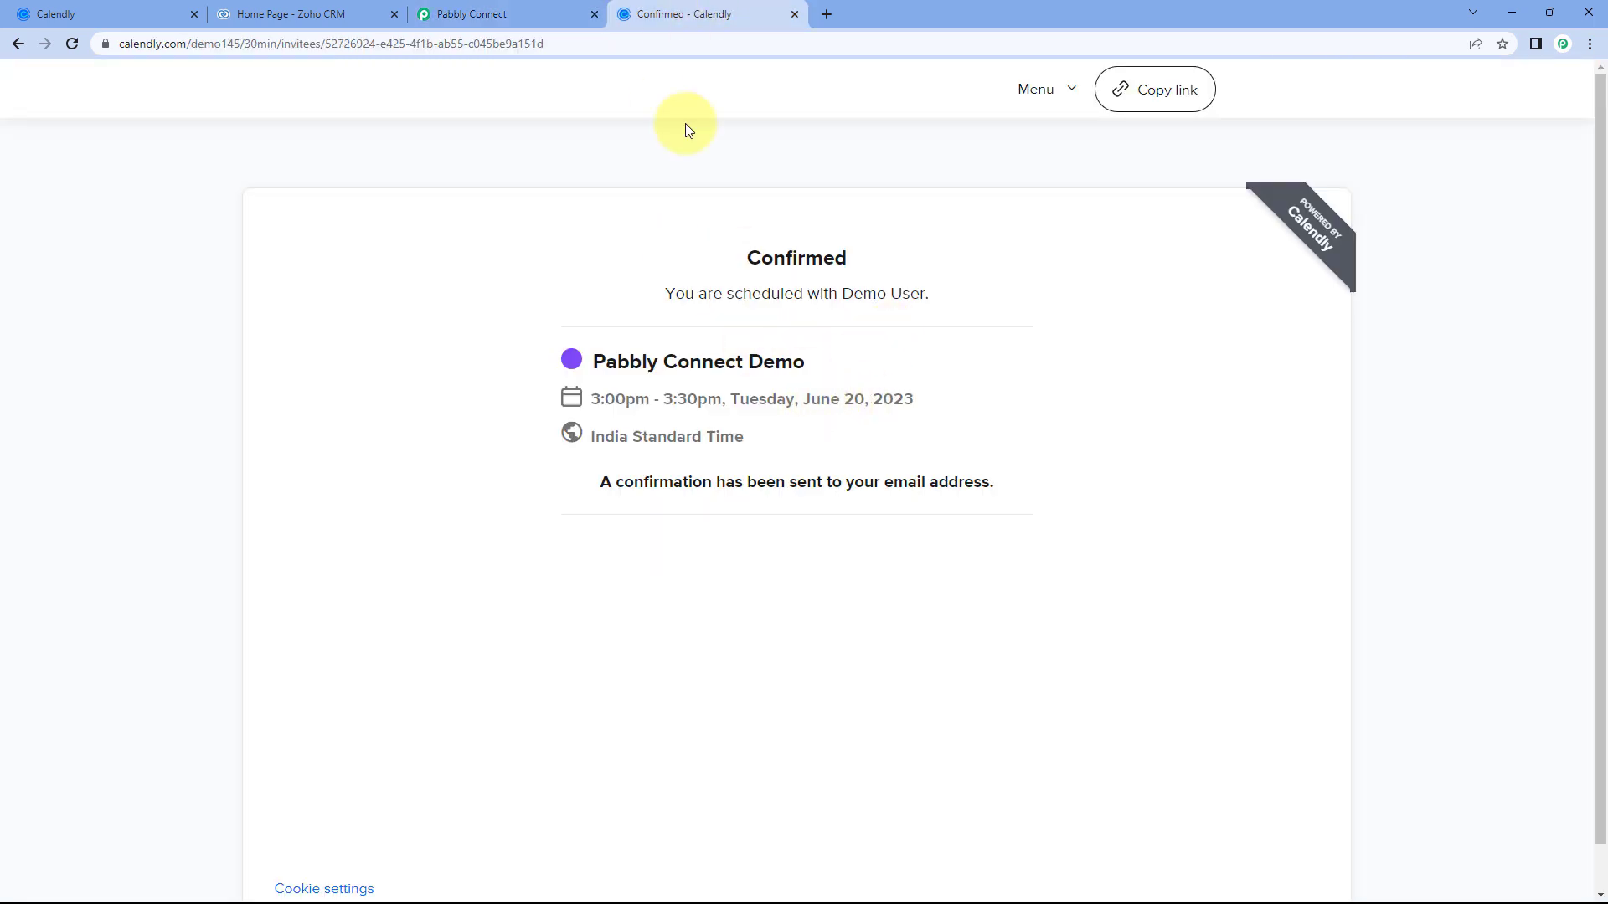
Compare the 20/06/2023 03:00:00 PM result with Calendly's 3:00pm June 20 booking start.
{"action": "left_click", "coordinate": [503, 11]}
{"action": "left_click", "coordinate": [854, 492]}
{"action": "left_click_drag", "start_coordinate": [854, 494], "coordinate": [1065, 490]}
{"action": "left_click", "coordinate": [624, 13]}
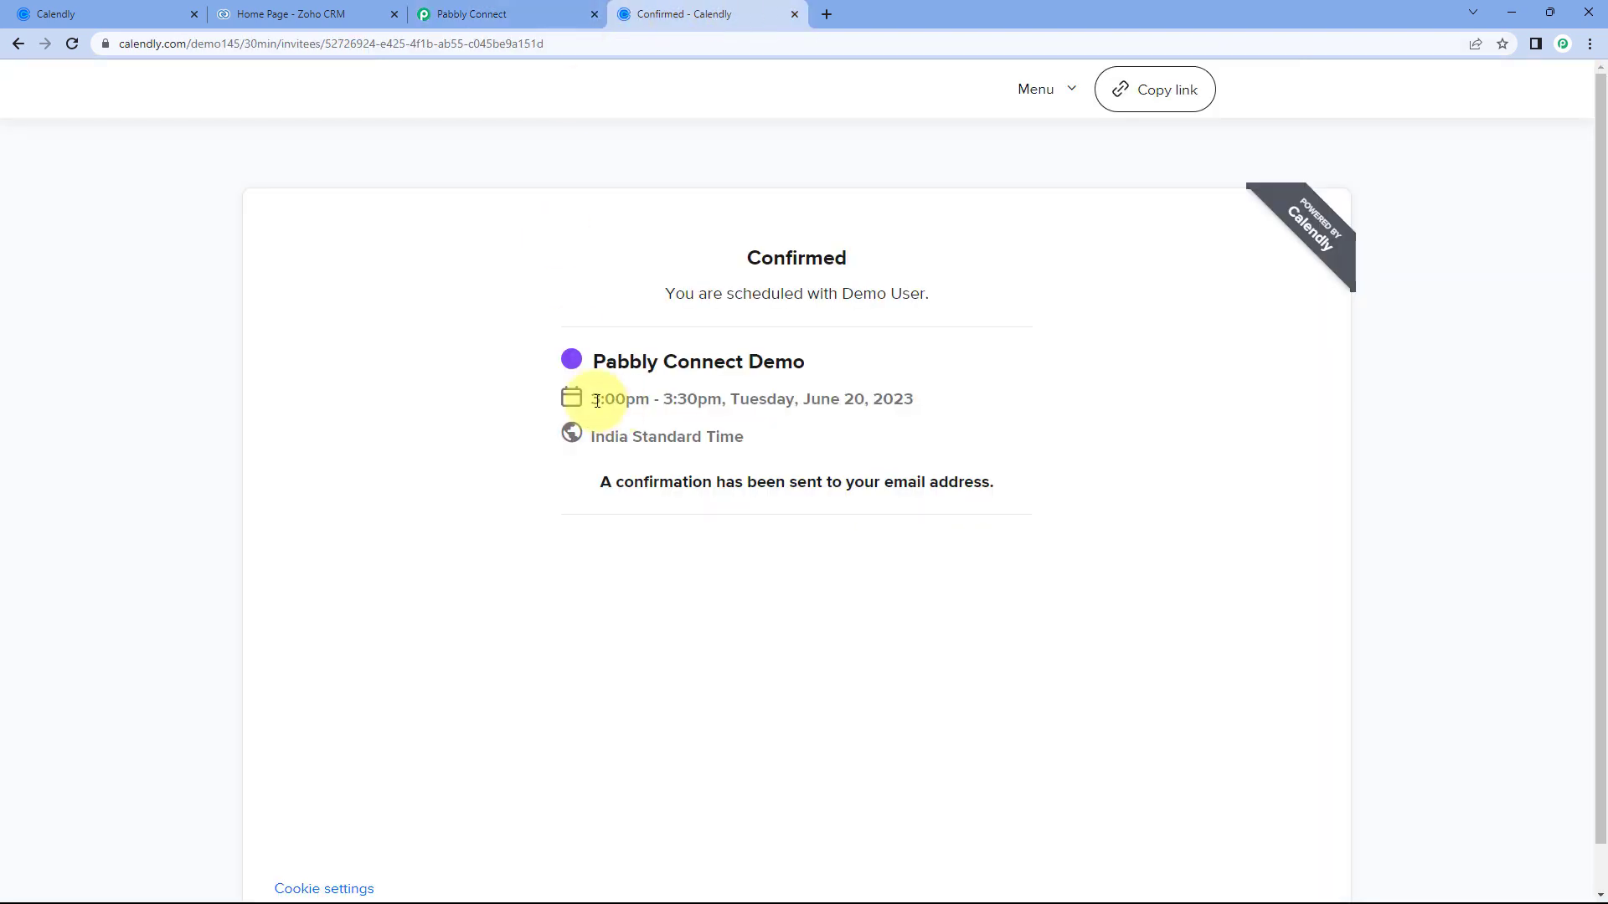
{"action": "left_click_drag", "start_coordinate": [589, 399], "coordinate": [650, 400]}
{"action": "left_click", "coordinate": [453, 17]}
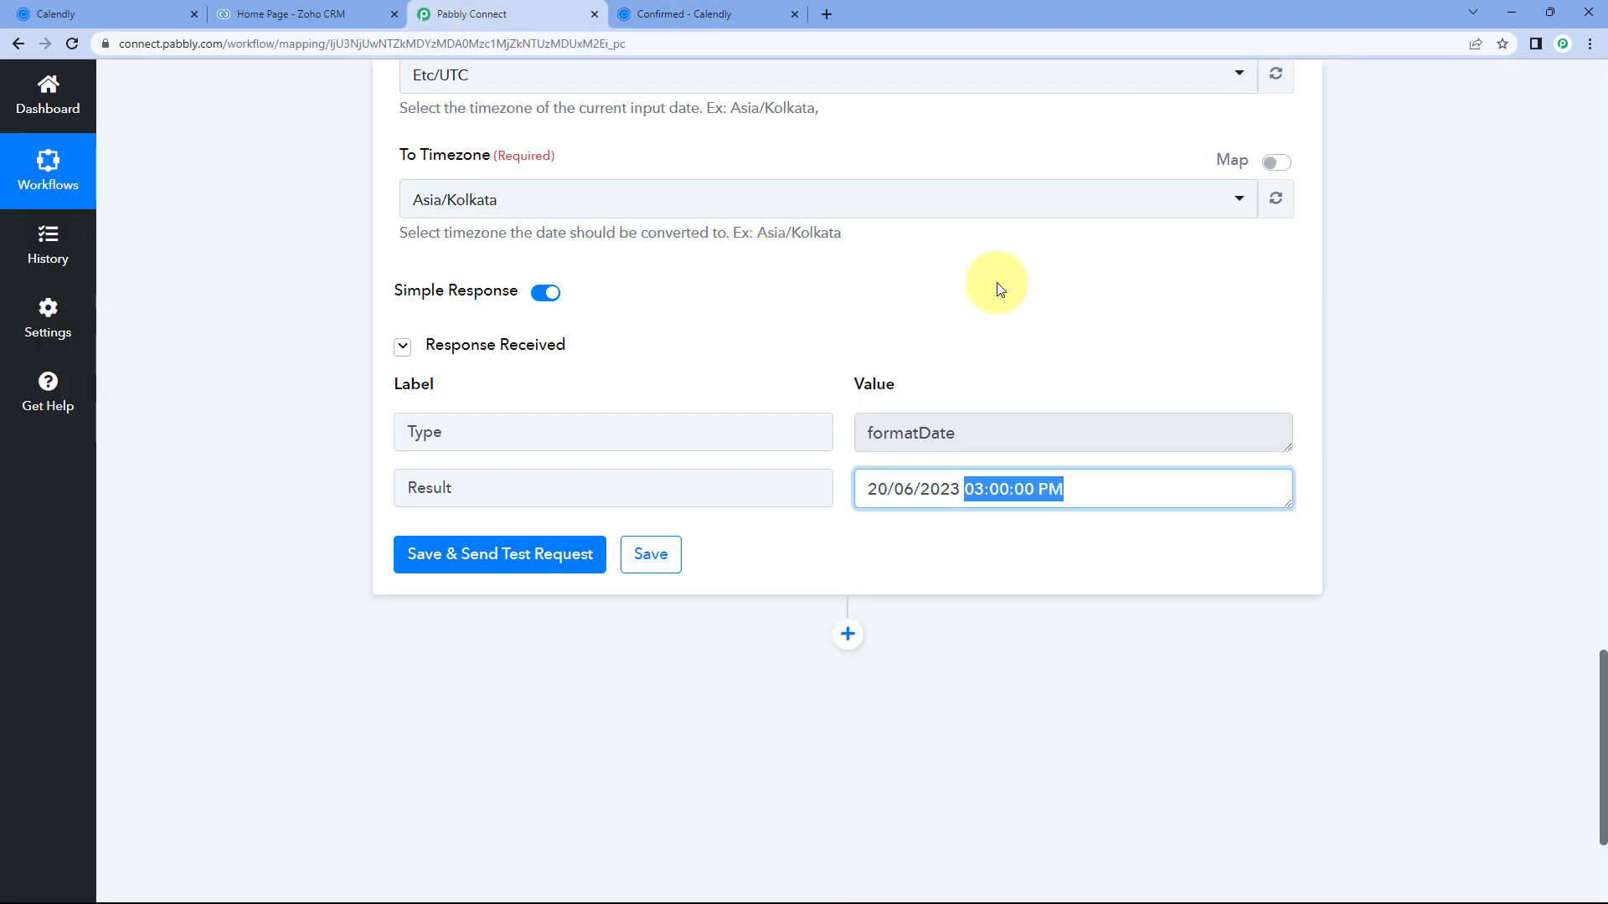
Collapse the formatter and inspect the trigger's Res2 Resource End Time value.
{"action": "scroll", "coordinate": [1089, 335], "scroll_direction": "up", "scroll_amount": 4}
{"action": "scroll", "coordinate": [1069, 373], "scroll_direction": "up", "scroll_amount": 8}
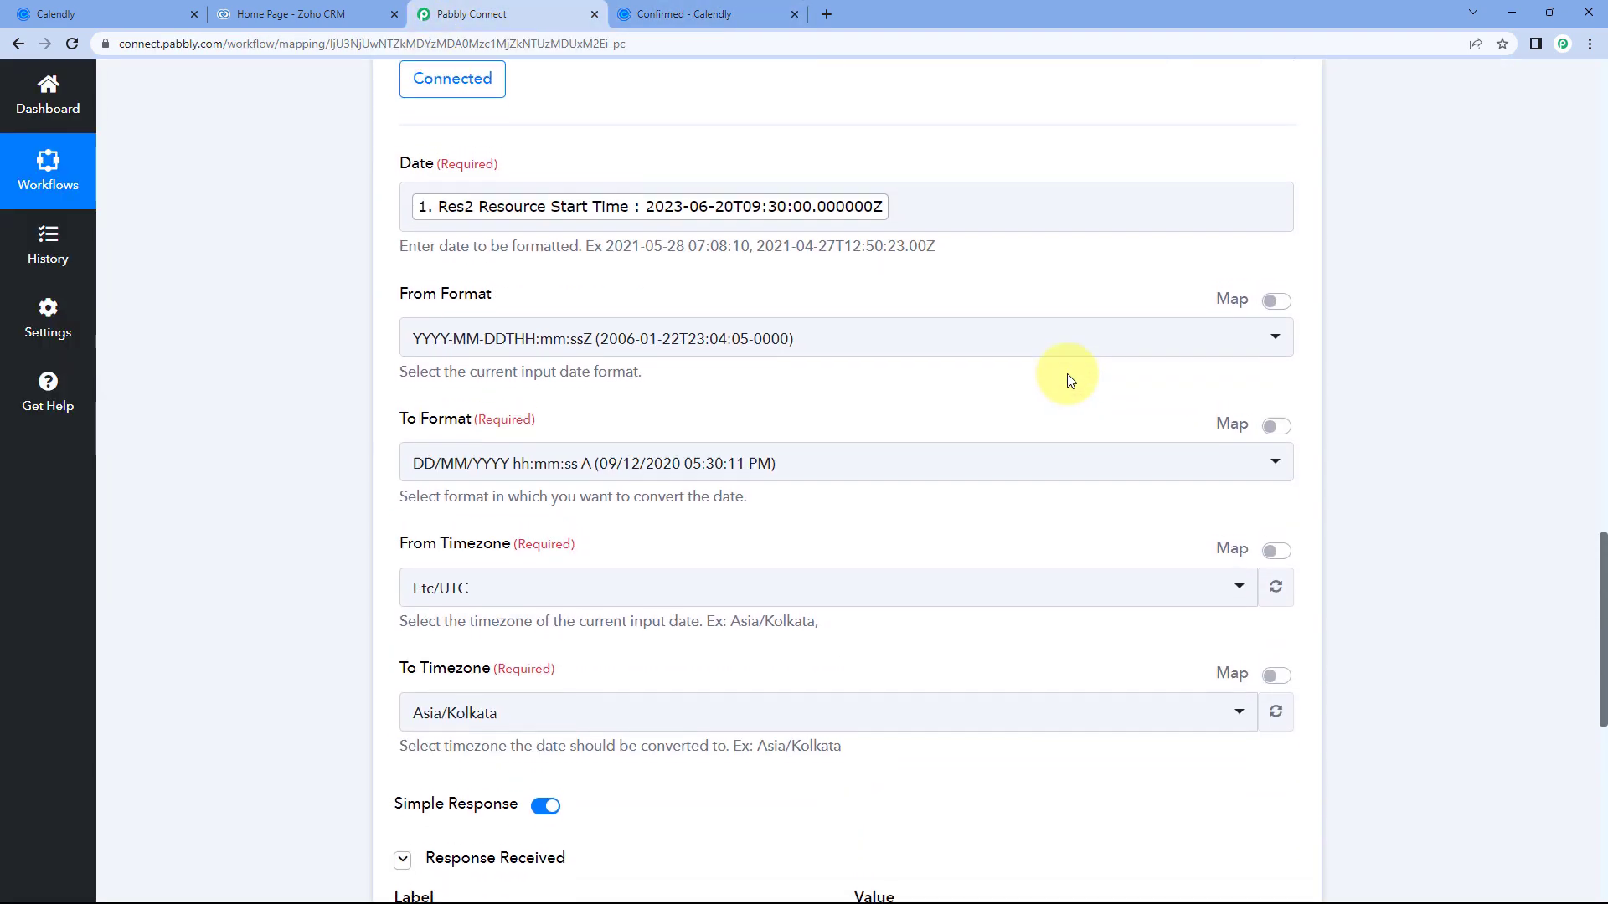
{"action": "left_click", "coordinate": [934, 396]}
{"action": "scroll", "coordinate": [1004, 295], "scroll_direction": "up", "scroll_amount": 5}
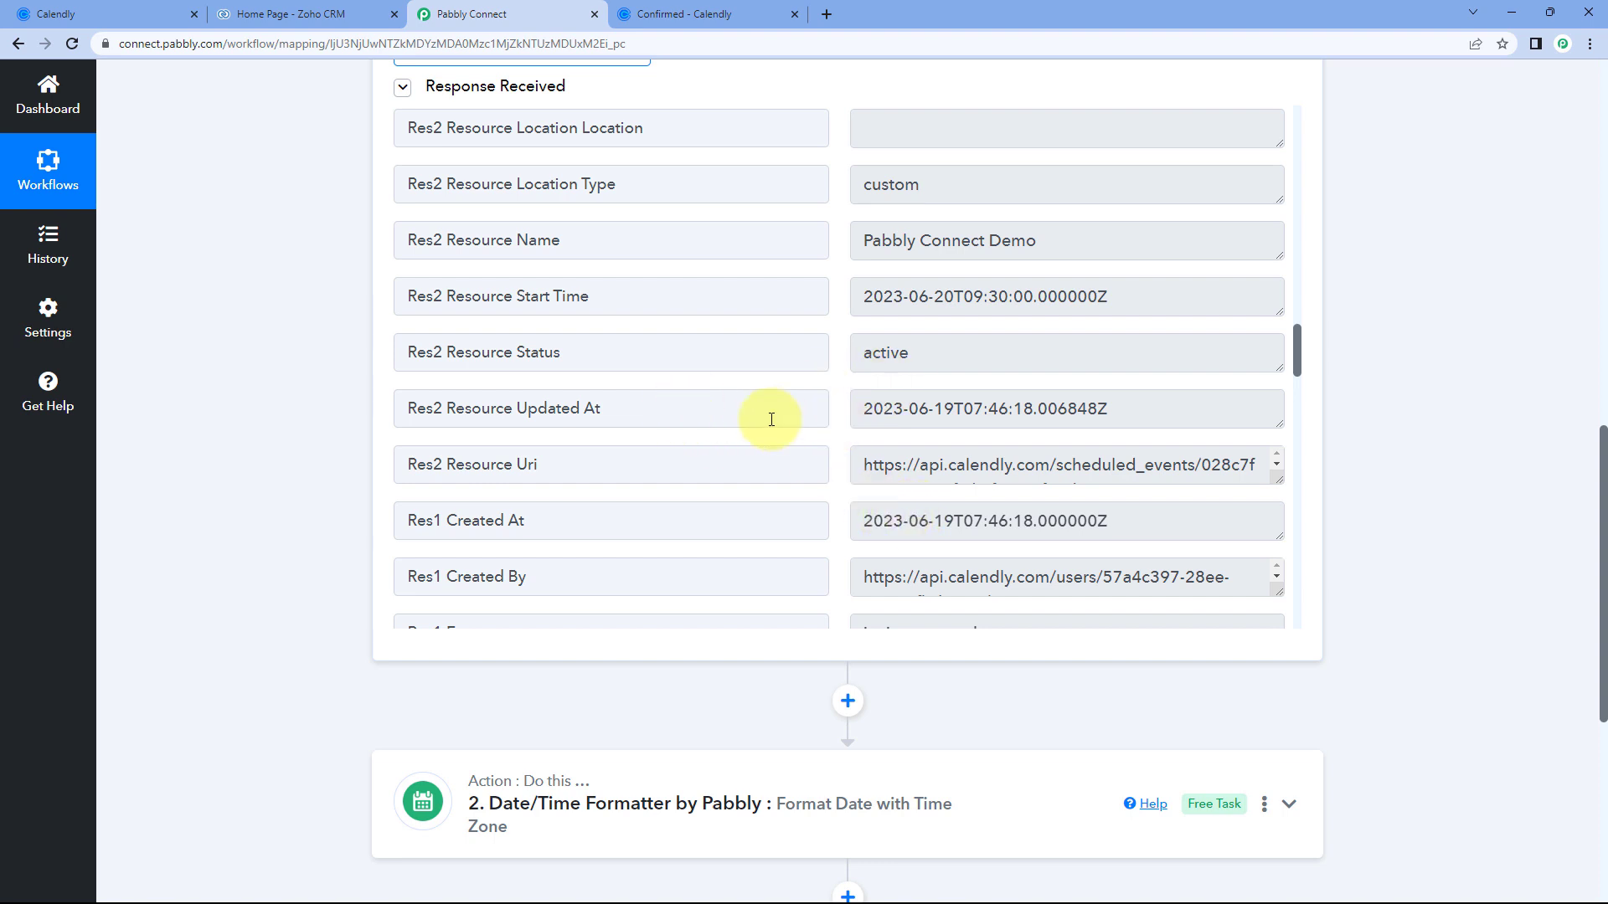
{"action": "scroll", "coordinate": [863, 356], "scroll_direction": "up", "scroll_amount": 4}
{"action": "scroll", "coordinate": [854, 346], "scroll_direction": "down", "scroll_amount": 1}
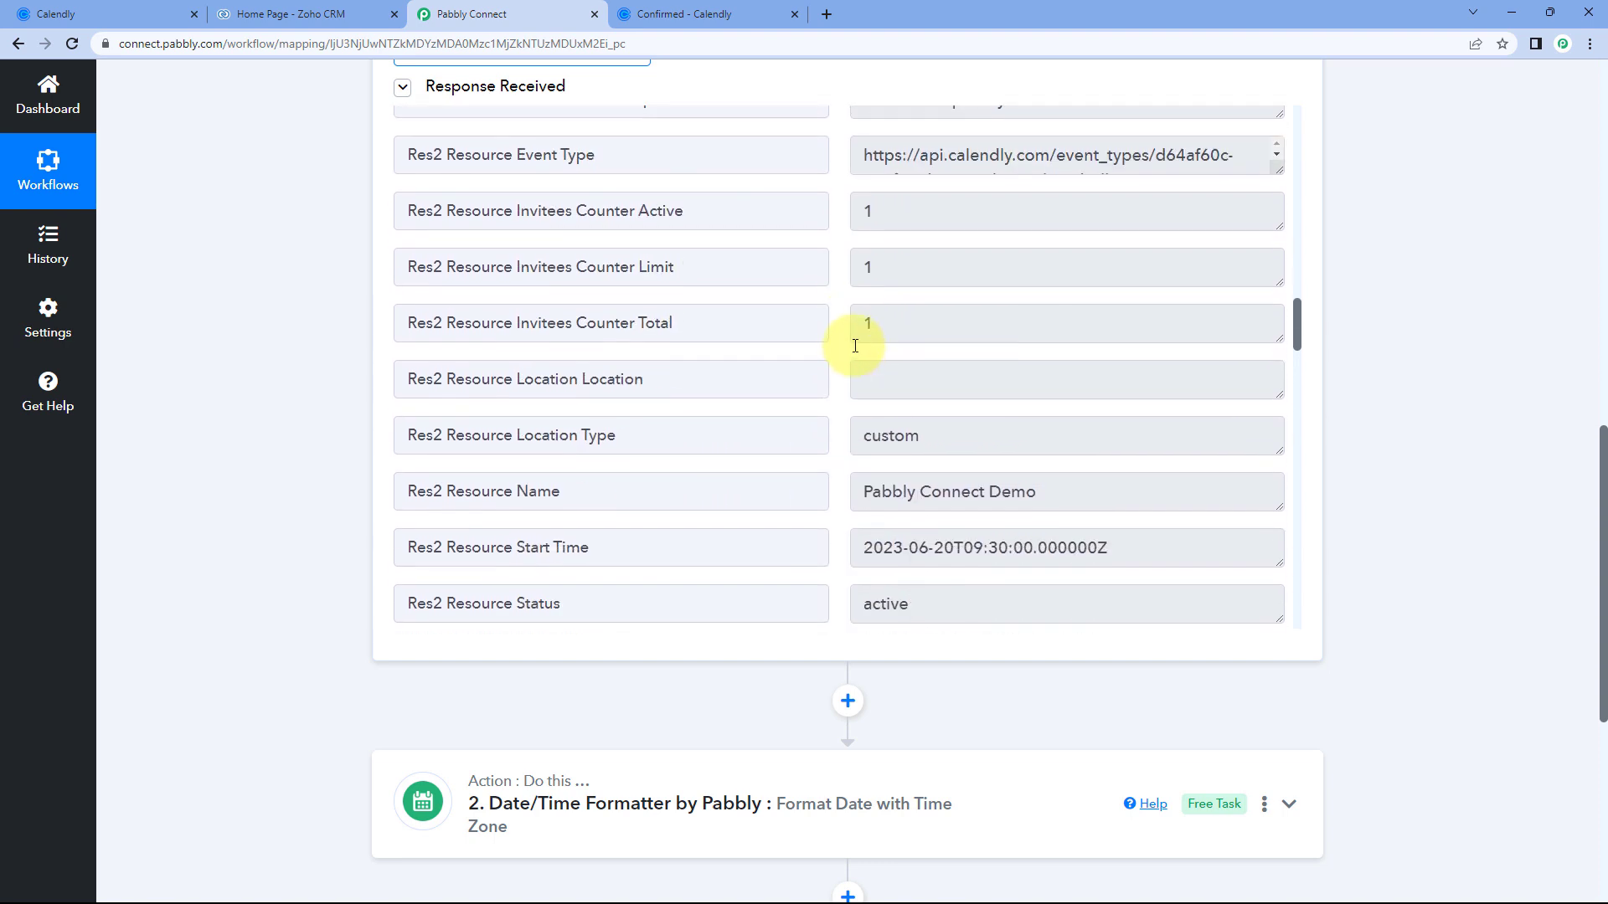
{"action": "scroll", "coordinate": [843, 341], "scroll_direction": "down", "scroll_amount": 4}
{"action": "scroll", "coordinate": [826, 338], "scroll_direction": "up", "scroll_amount": 6}
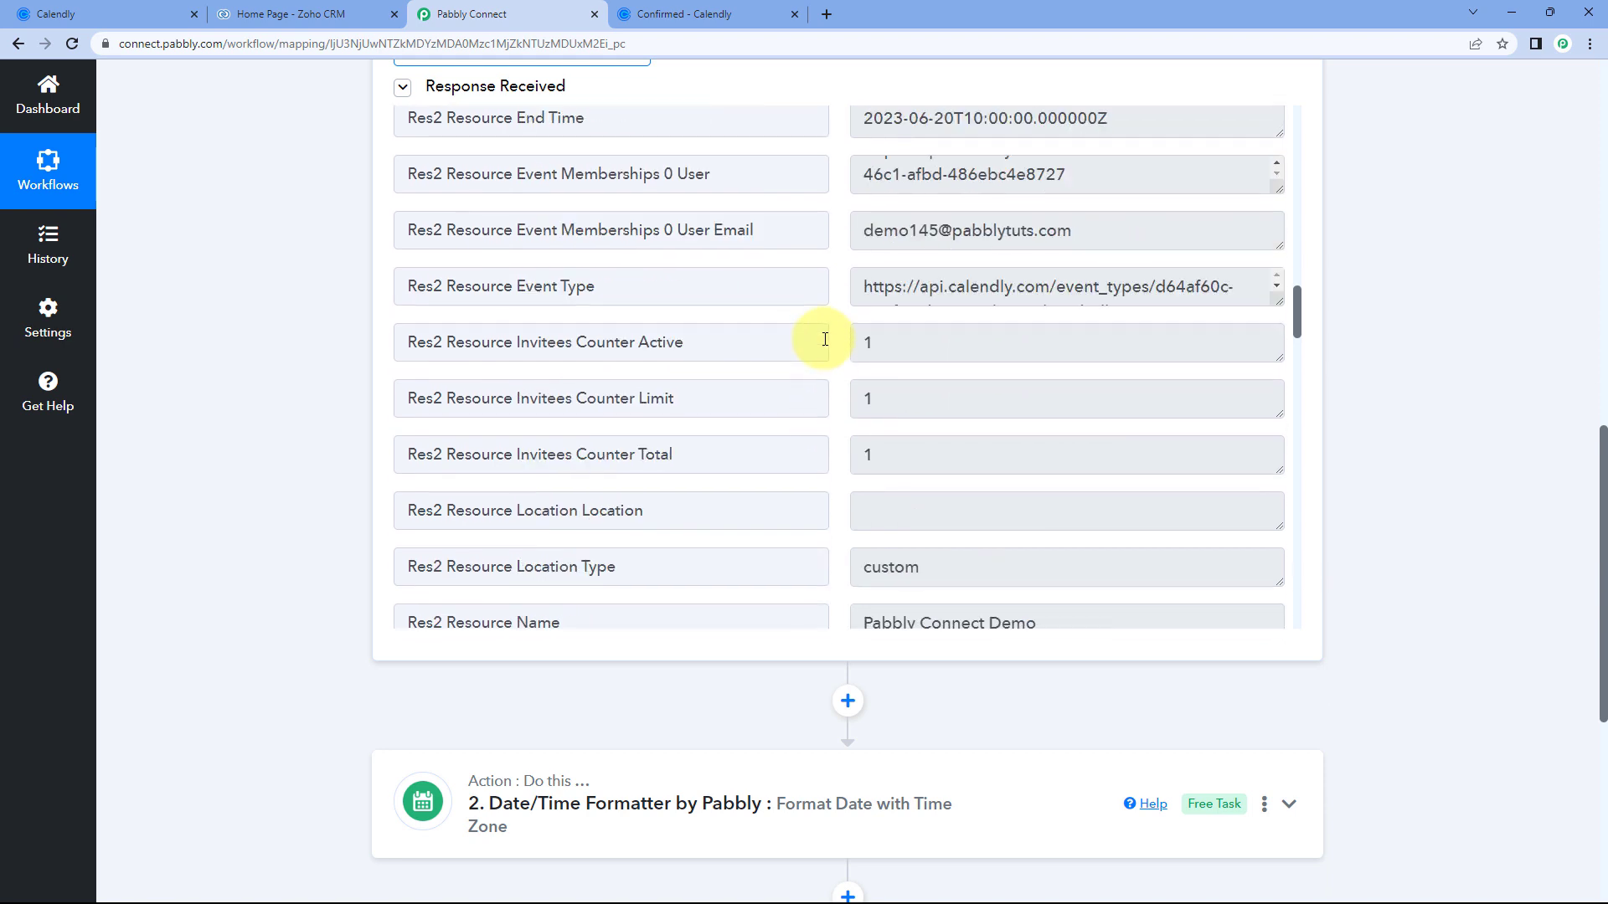
{"action": "scroll", "coordinate": [825, 339], "scroll_direction": "up", "scroll_amount": 2}
{"action": "left_click_drag", "start_coordinate": [865, 242], "coordinate": [1153, 242]}
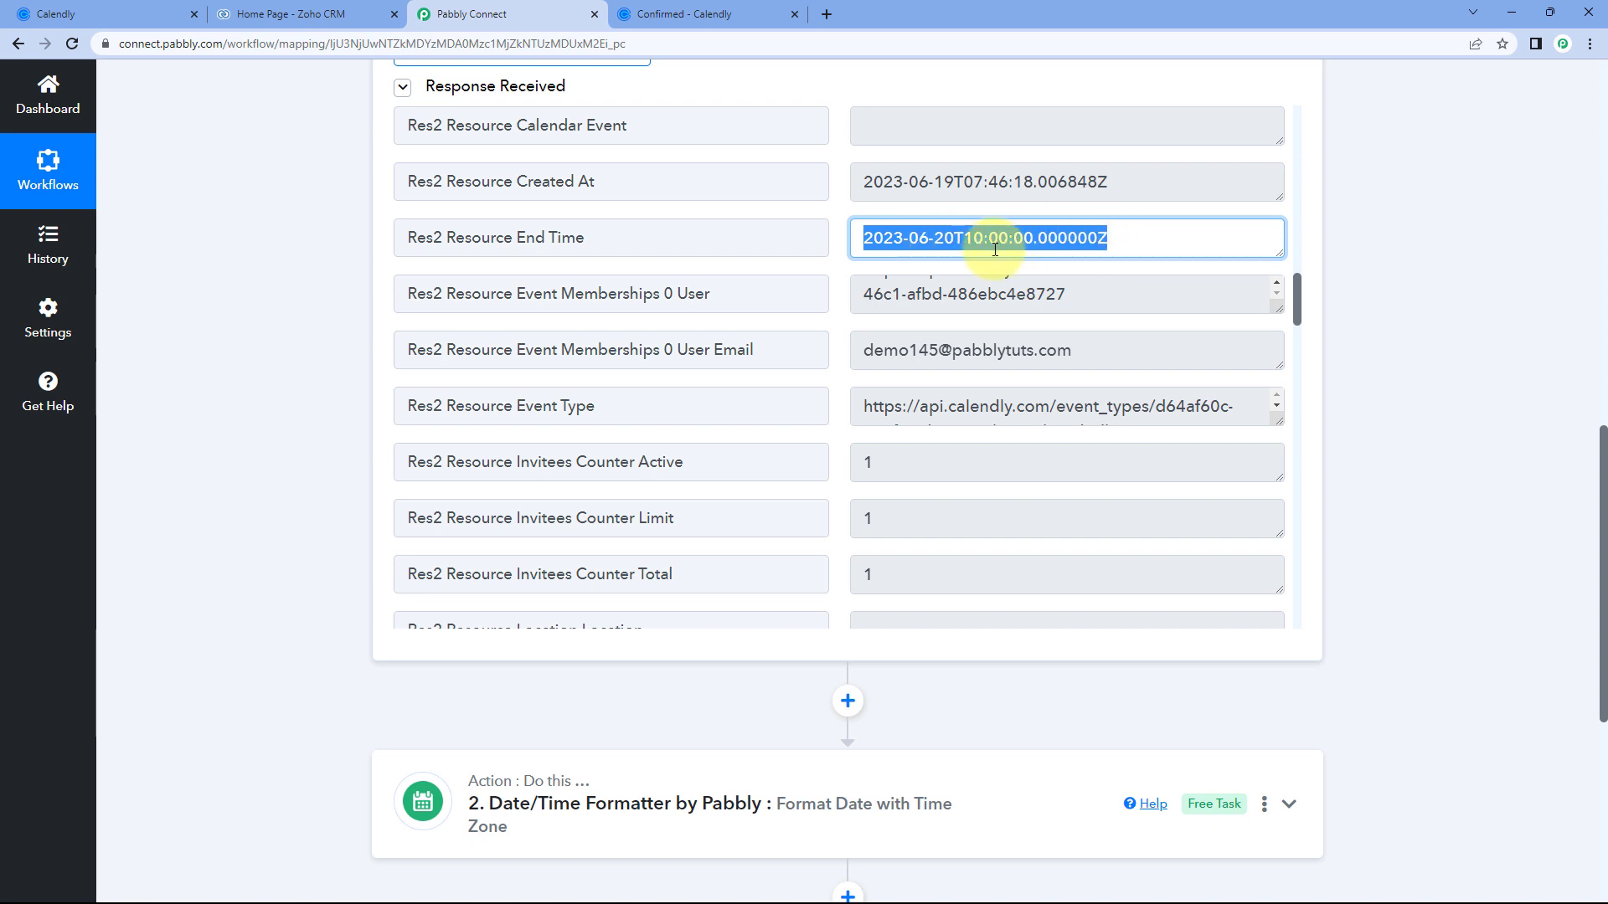
{"action": "left_click", "coordinate": [299, 319]}
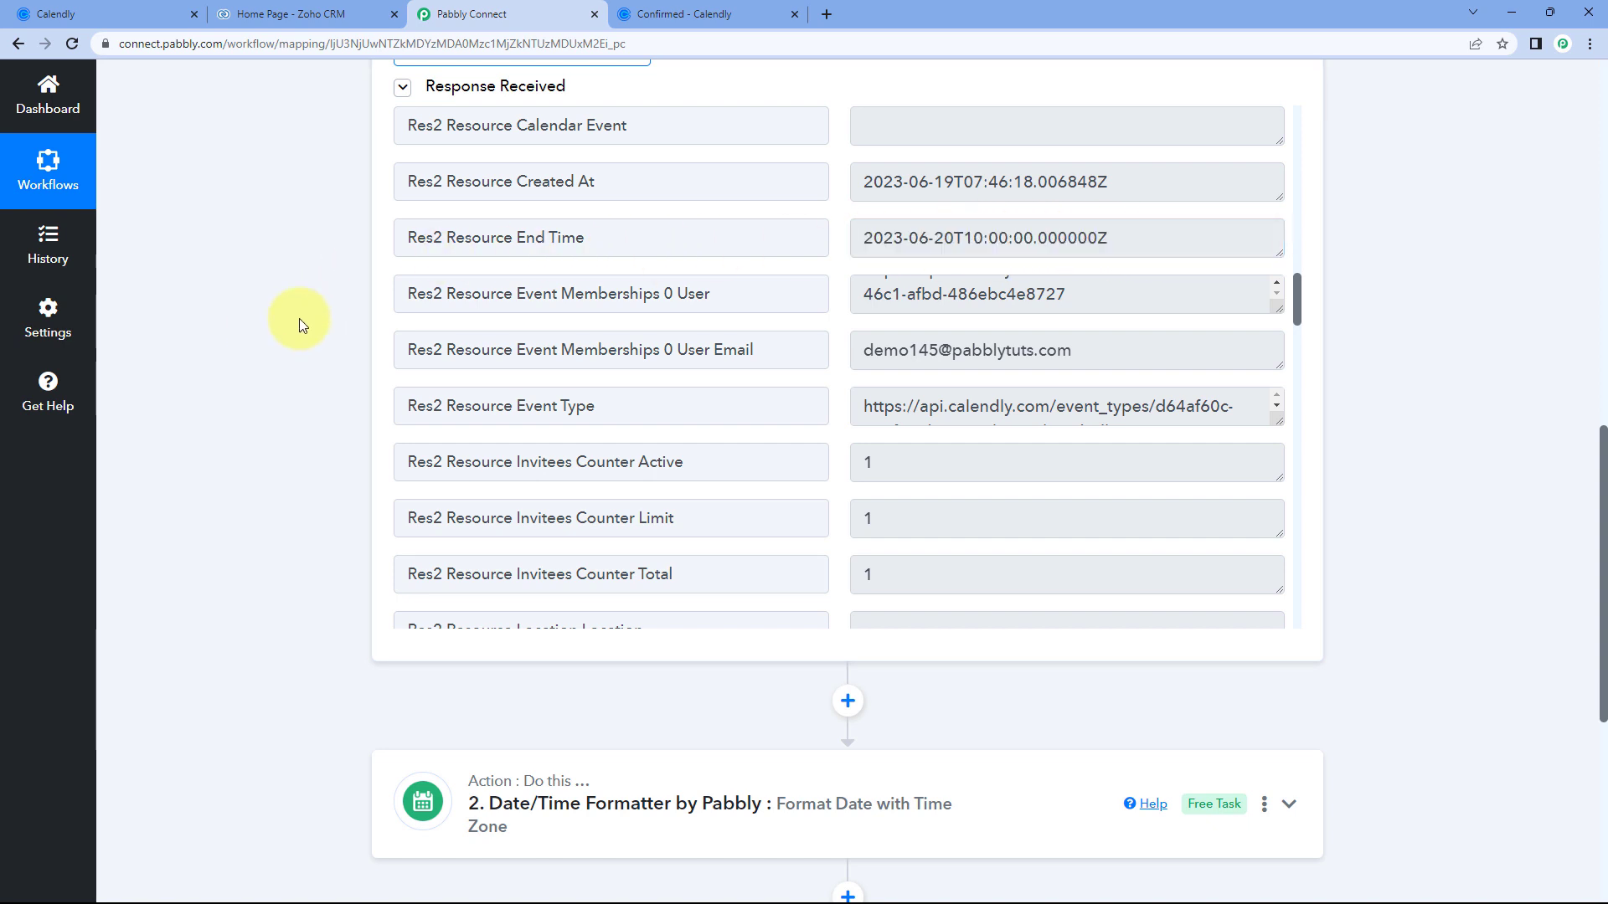
Expand step 2's Date/Time Formatter to review it, then collapse it again.
{"action": "scroll", "coordinate": [305, 324], "scroll_direction": "down", "scroll_amount": 4}
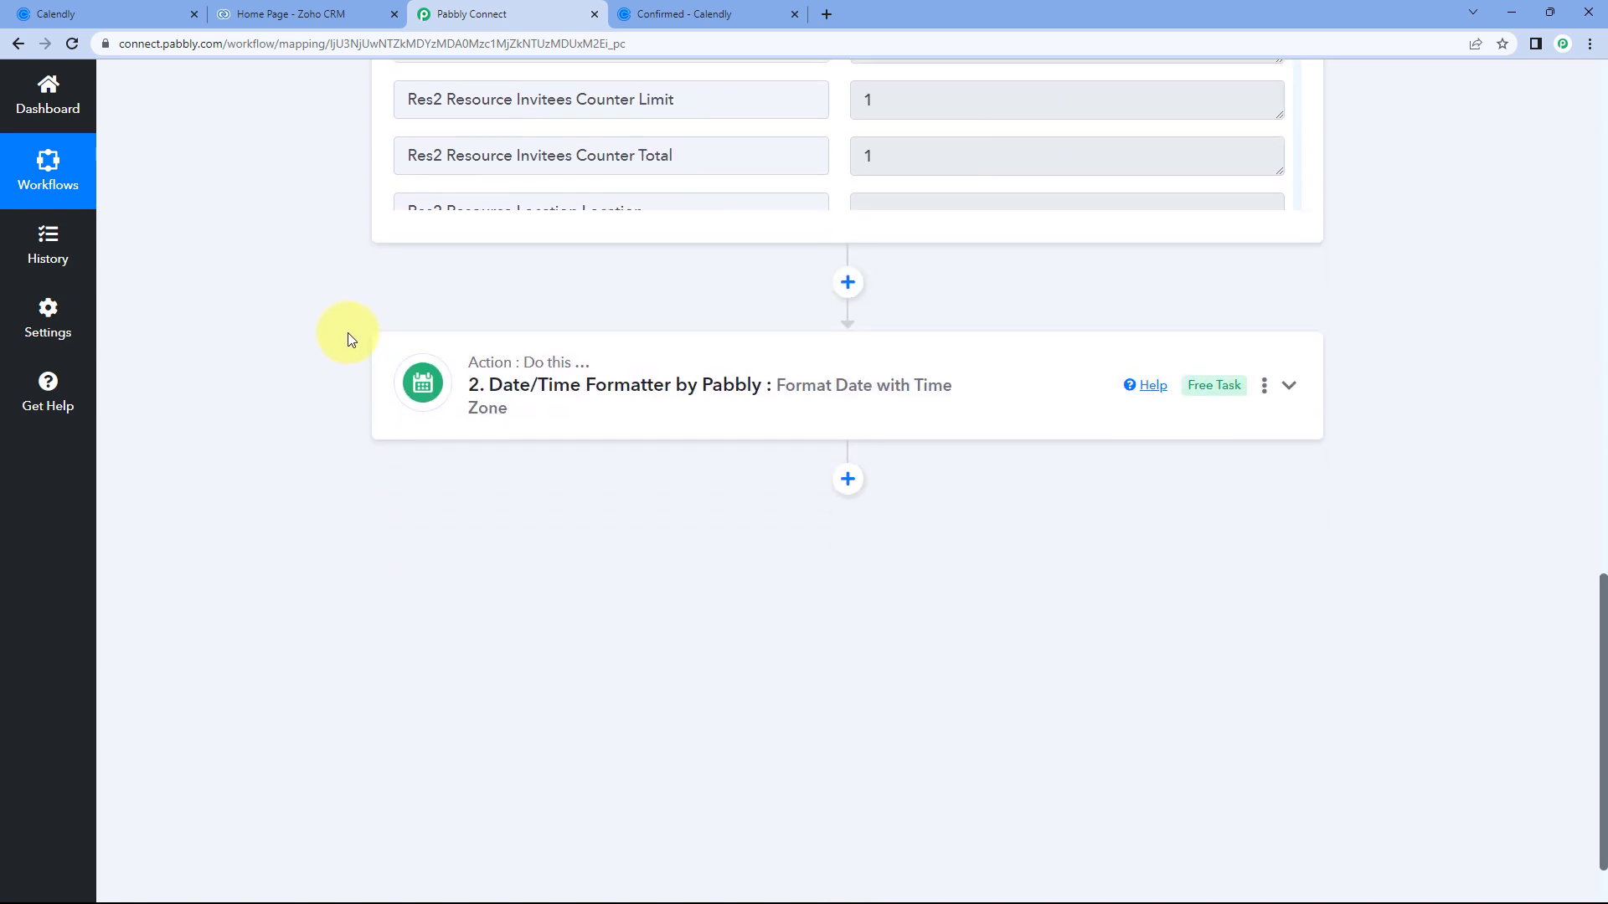
{"action": "left_click", "coordinate": [714, 367]}
{"action": "scroll", "coordinate": [381, 352], "scroll_direction": "down", "scroll_amount": 1}
{"action": "scroll", "coordinate": [381, 352], "scroll_direction": "down", "scroll_amount": 1}
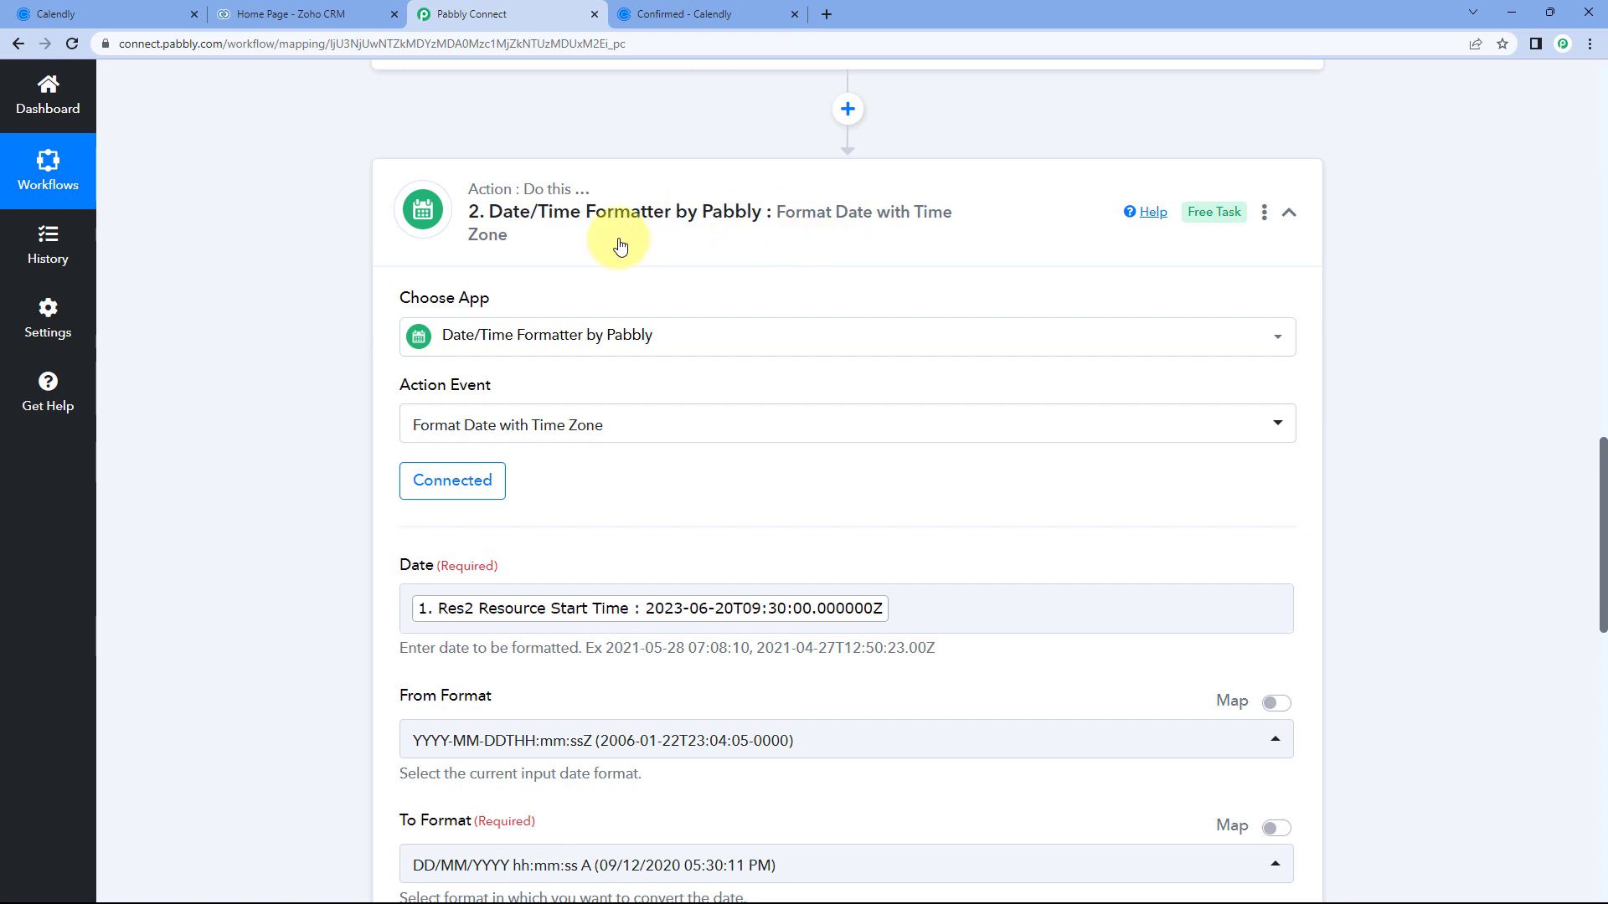
{"action": "left_click", "coordinate": [860, 242]}
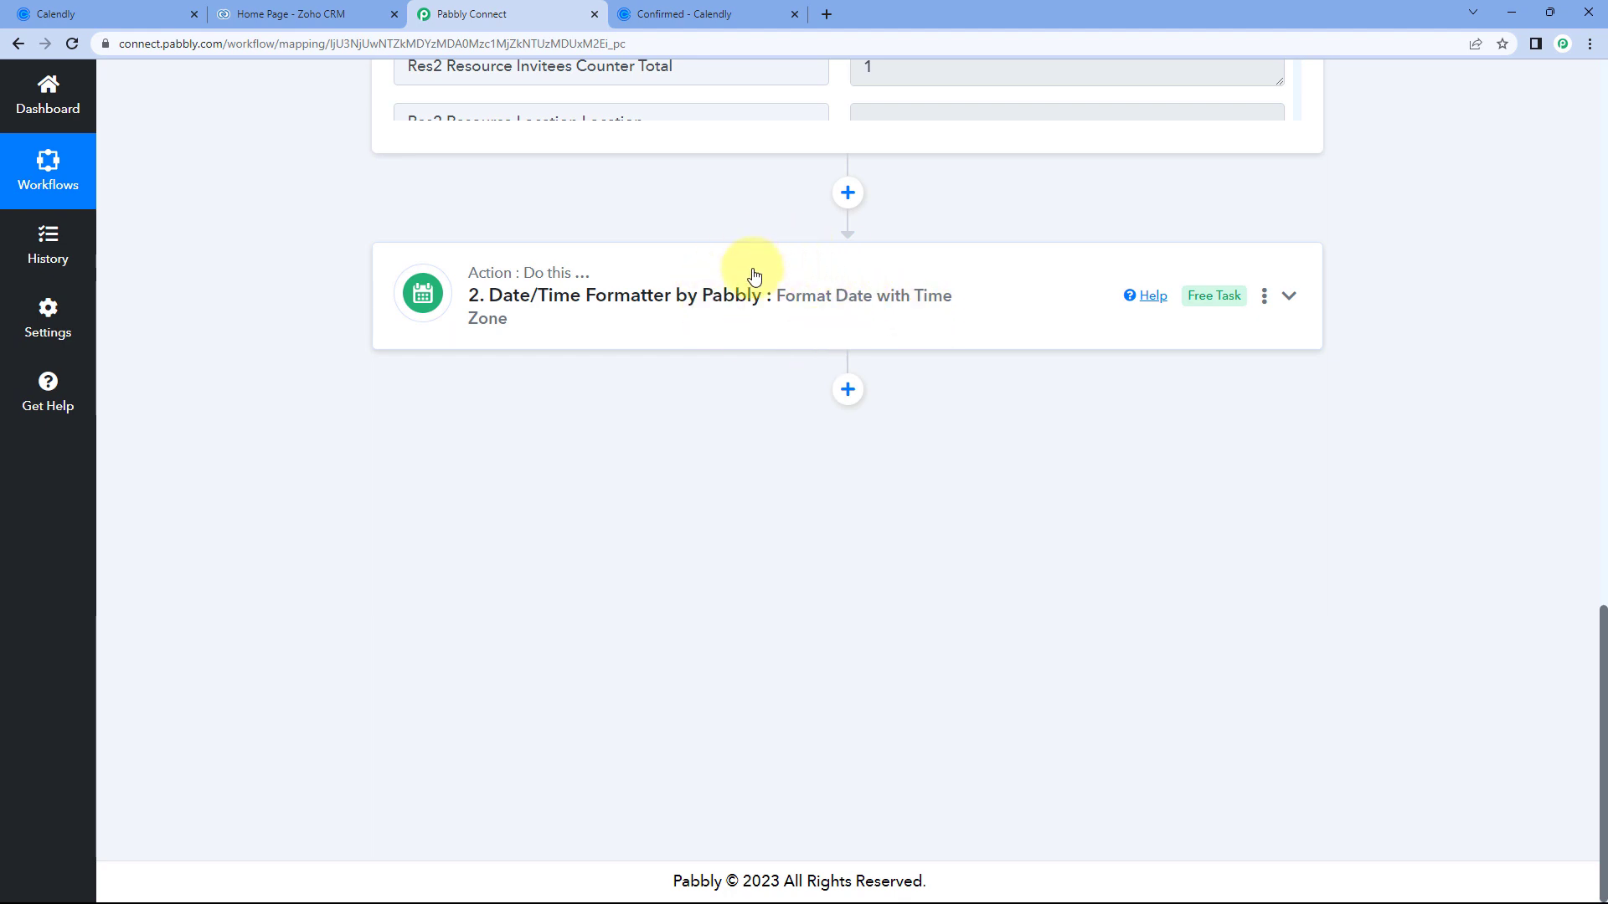
Copy step 2's Date/Time Formatter and paste it as a new step 3.
{"action": "left_click", "coordinate": [1263, 298]}
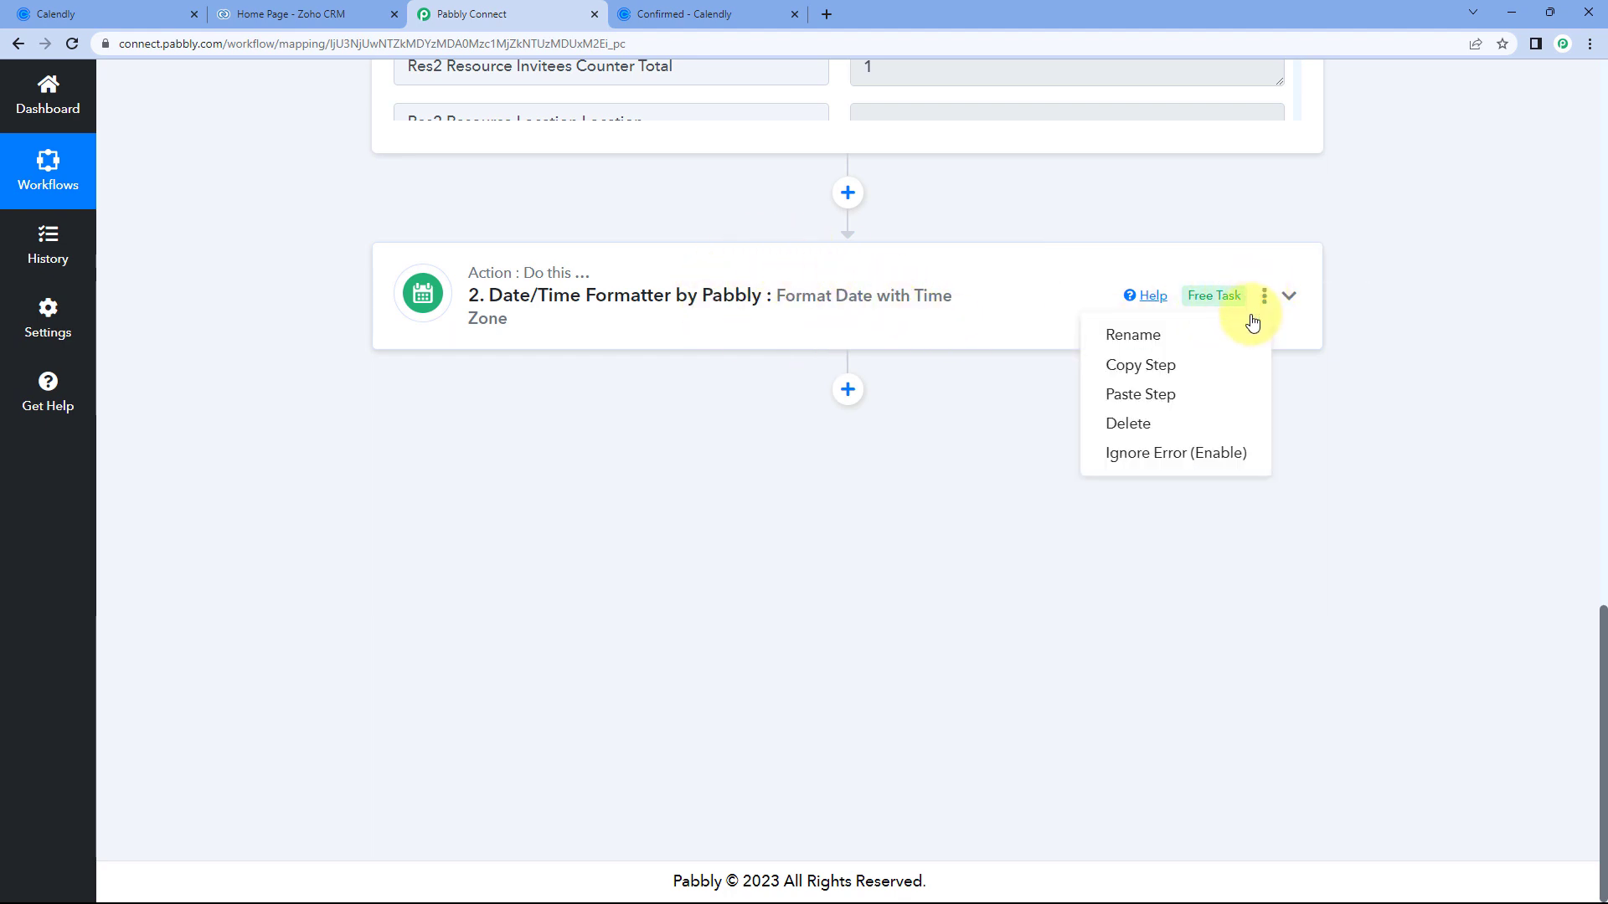
{"action": "left_click", "coordinate": [1159, 368]}
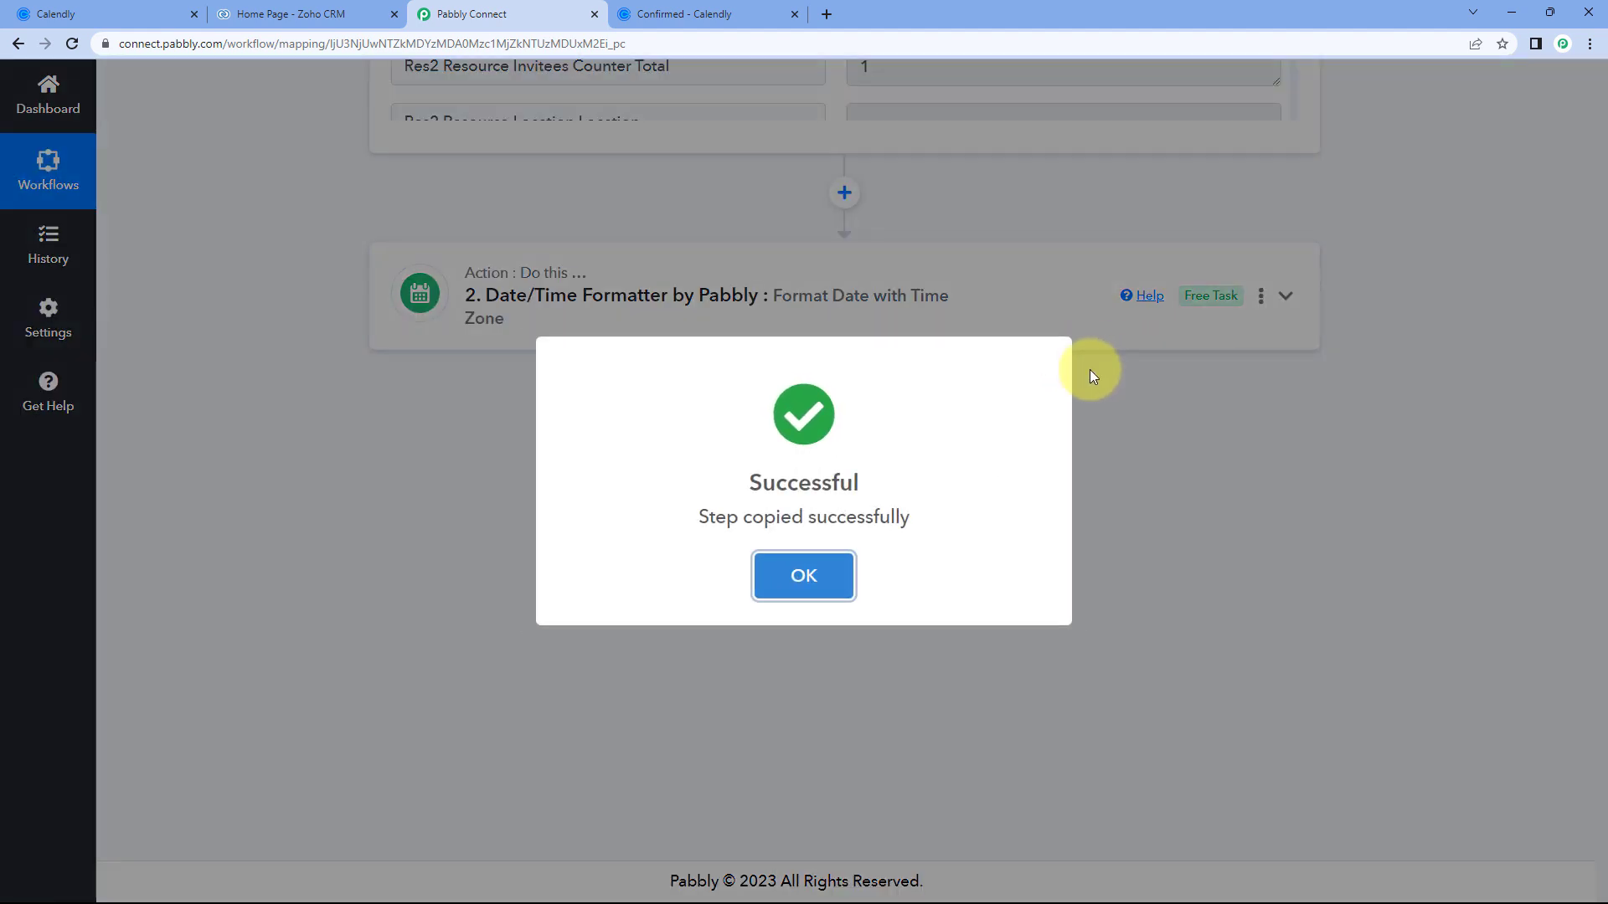
{"action": "left_click", "coordinate": [837, 581]}
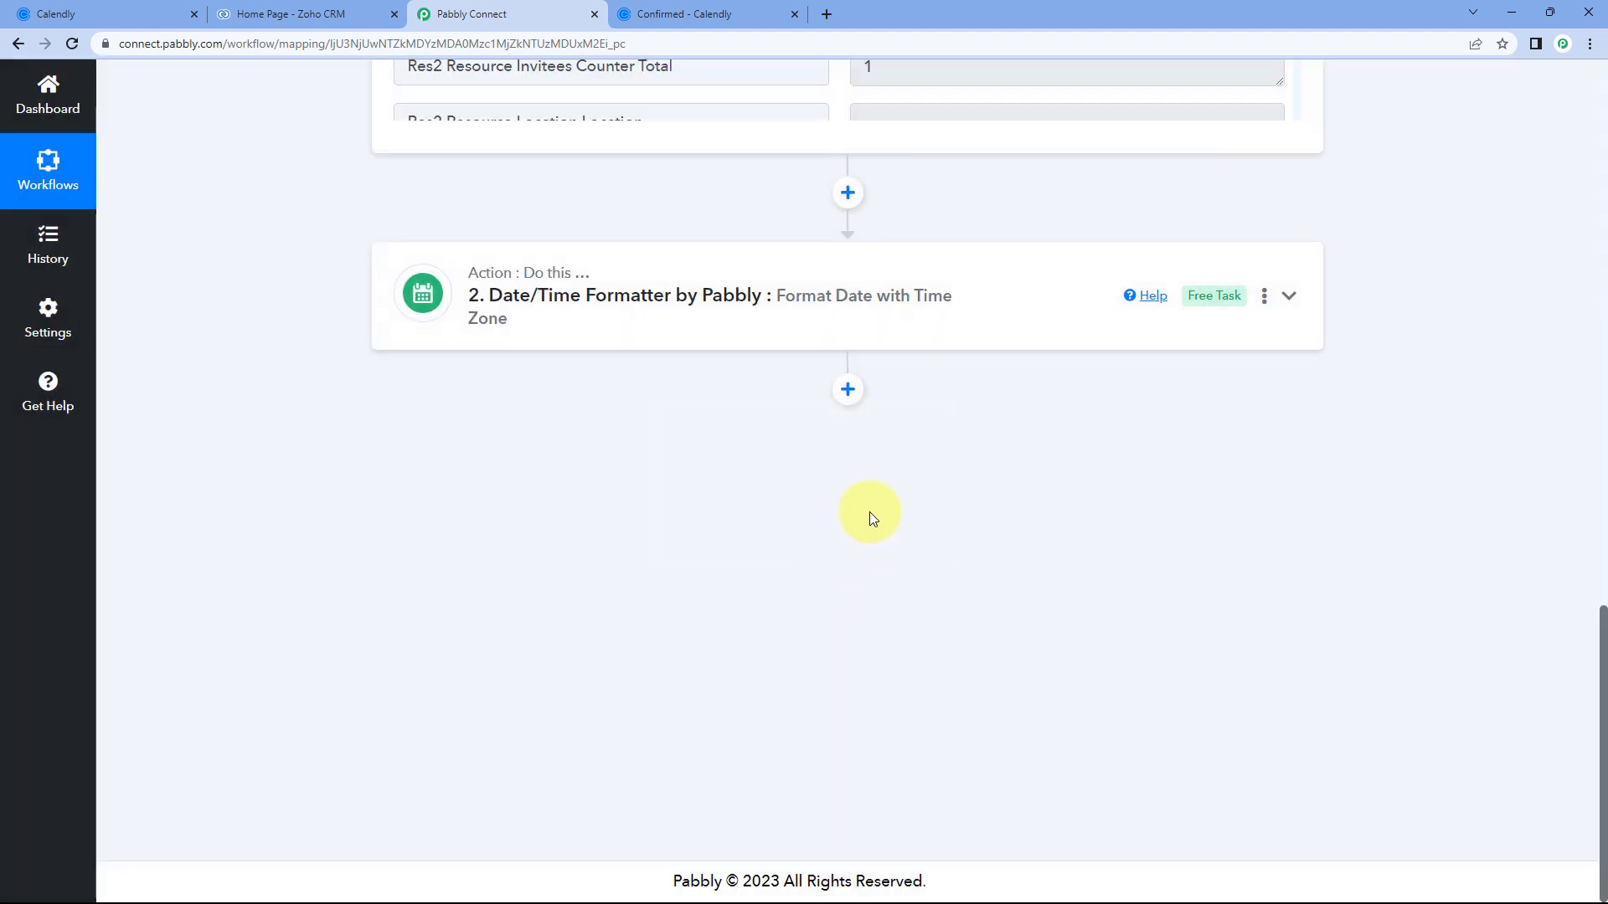
{"action": "left_click", "coordinate": [1265, 302]}
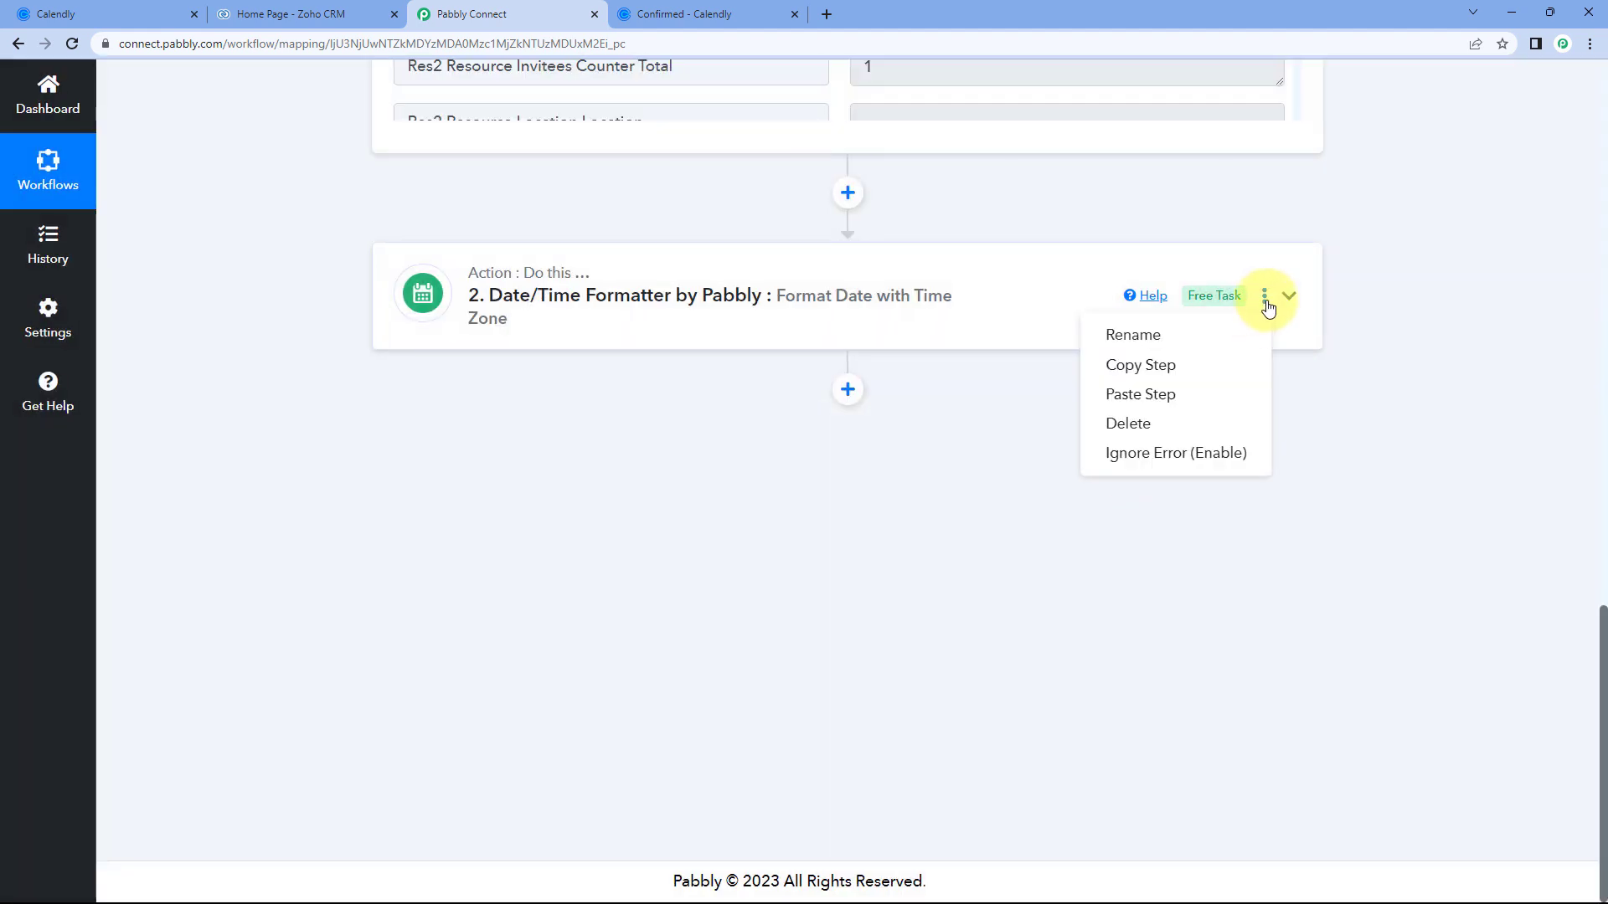
{"action": "left_click", "coordinate": [1144, 397]}
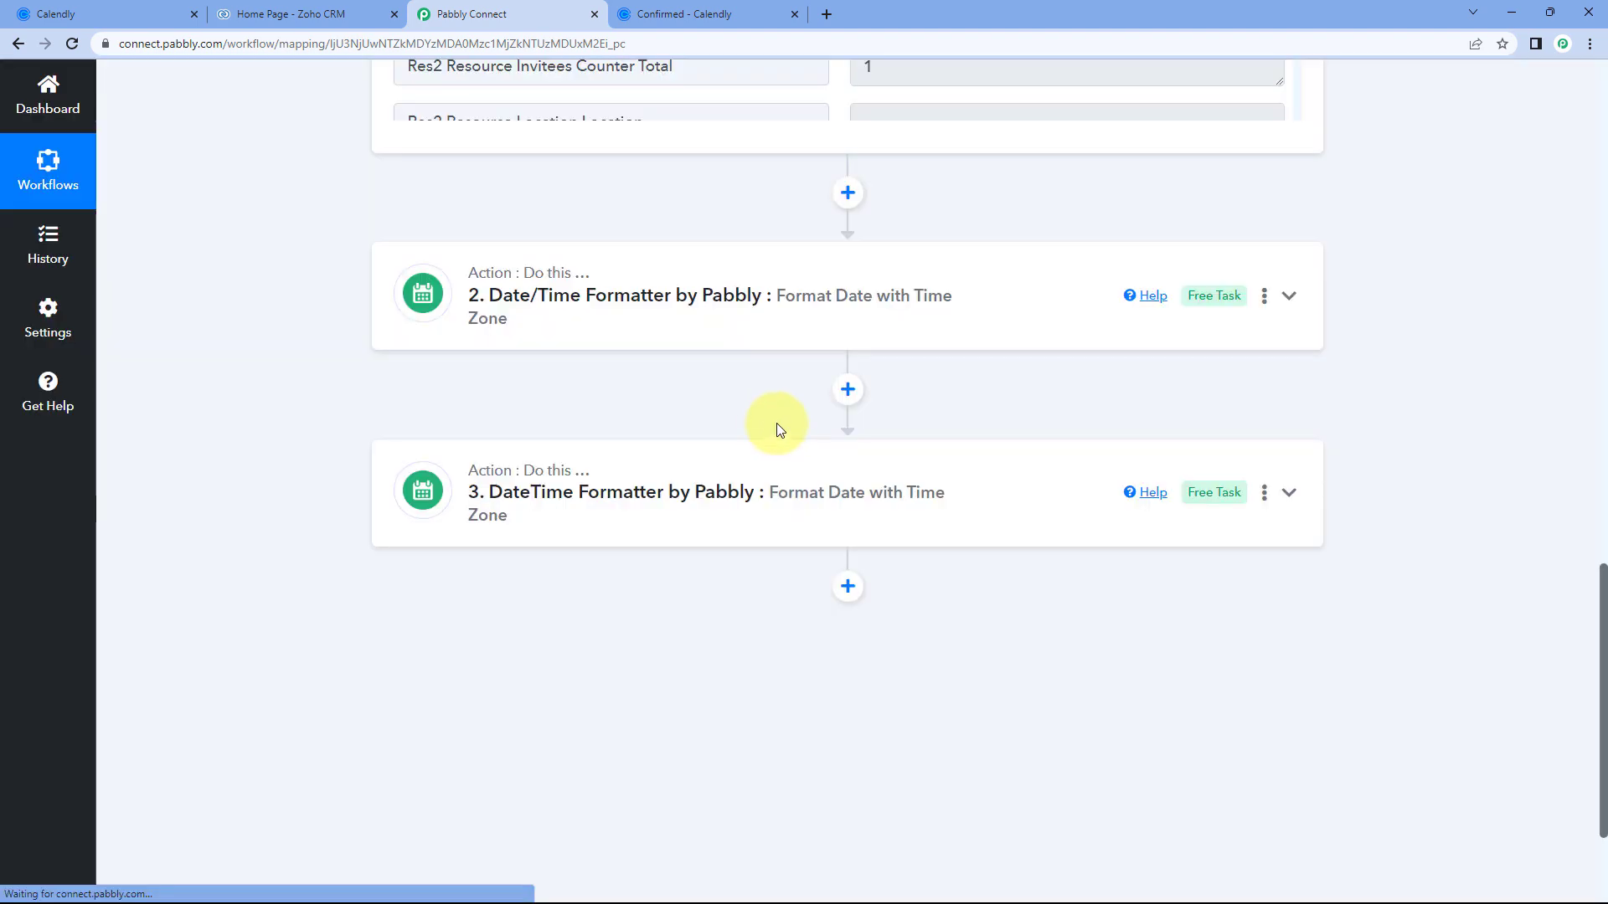
{"action": "left_click", "coordinate": [728, 479]}
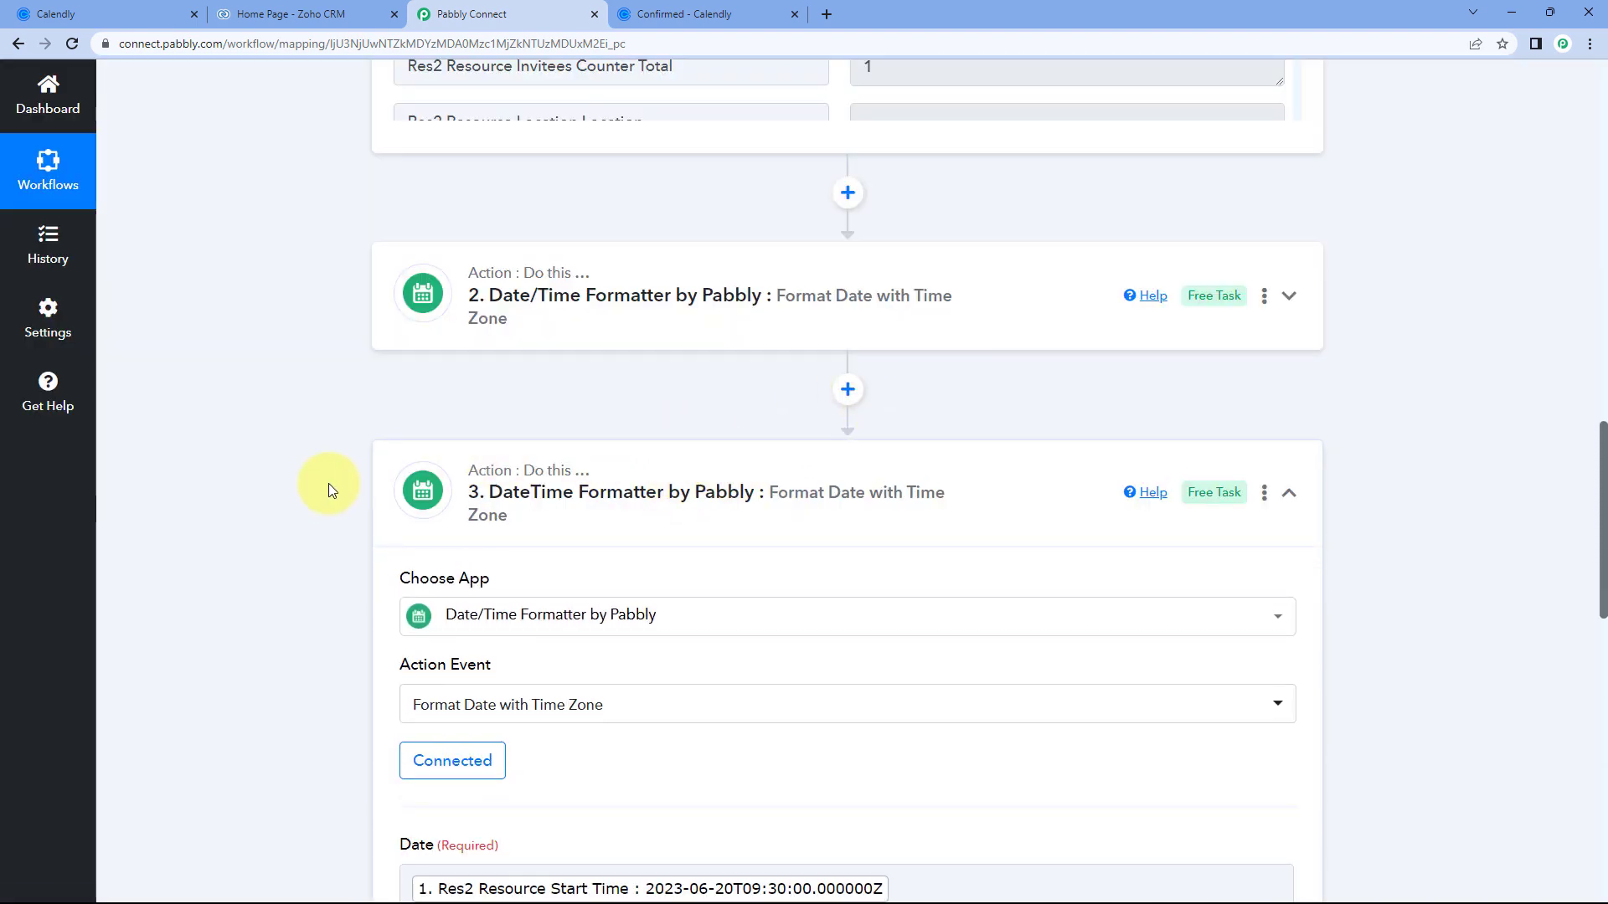
Replace step 3's Date mapping of Start Time with the Calendly trigger's Res2 Resource End Time.
{"action": "scroll", "coordinate": [328, 484], "scroll_direction": "down", "scroll_amount": 6}
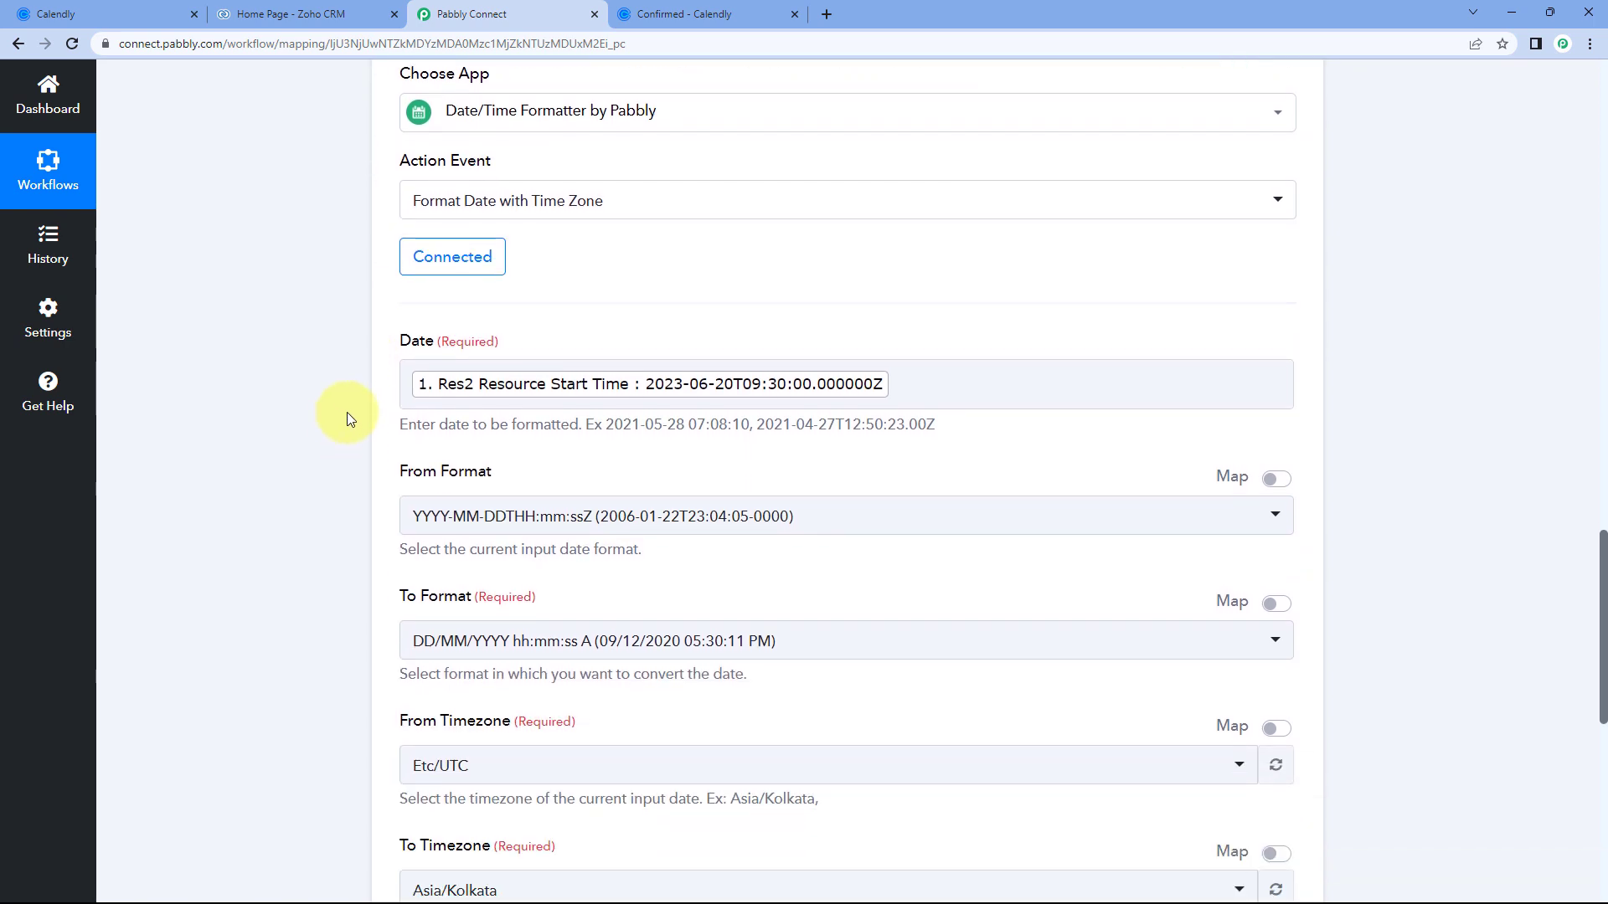
{"action": "scroll", "coordinate": [346, 469], "scroll_direction": "down", "scroll_amount": 1}
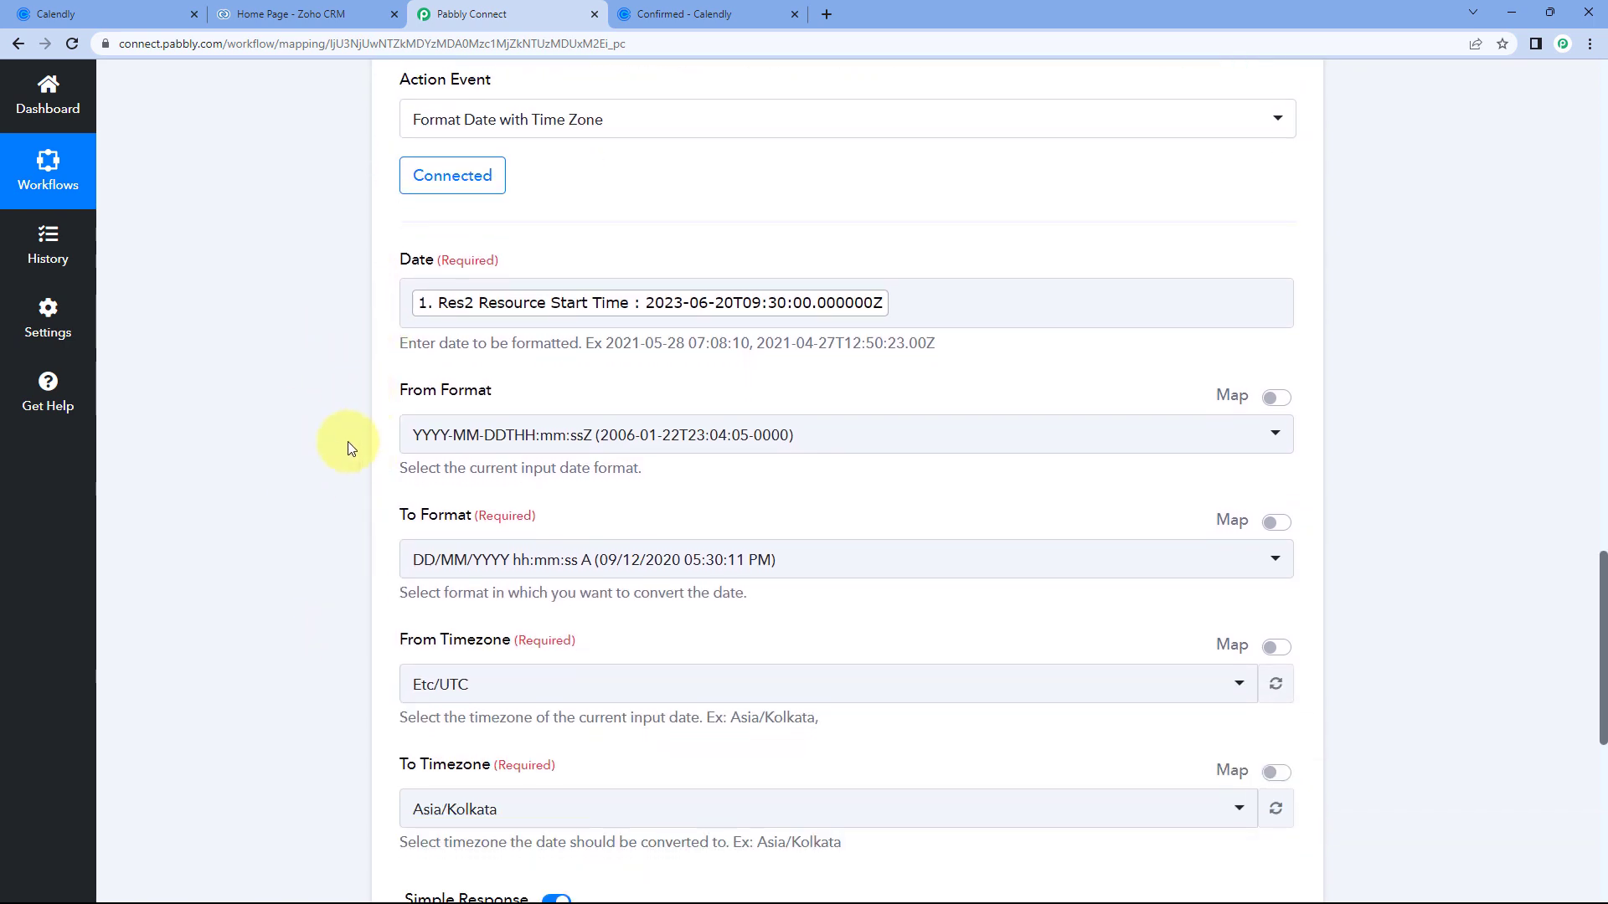
{"action": "scroll", "coordinate": [531, 251], "scroll_direction": "up", "scroll_amount": 1}
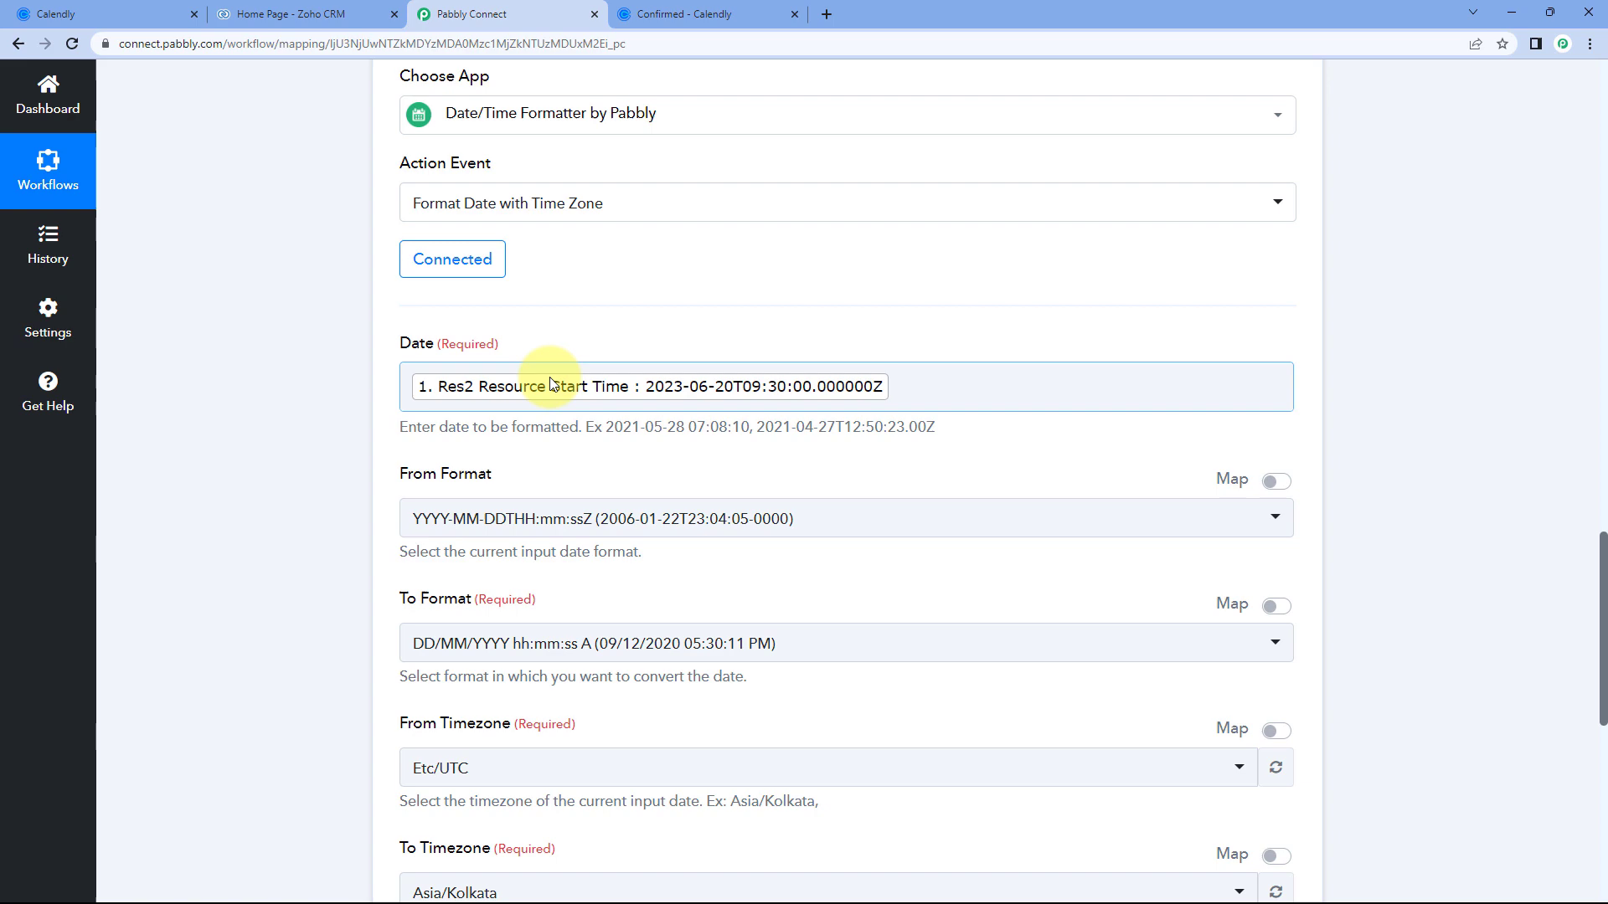
{"action": "left_click", "coordinate": [907, 385]}
{"action": "key", "text": "BackSpace"}
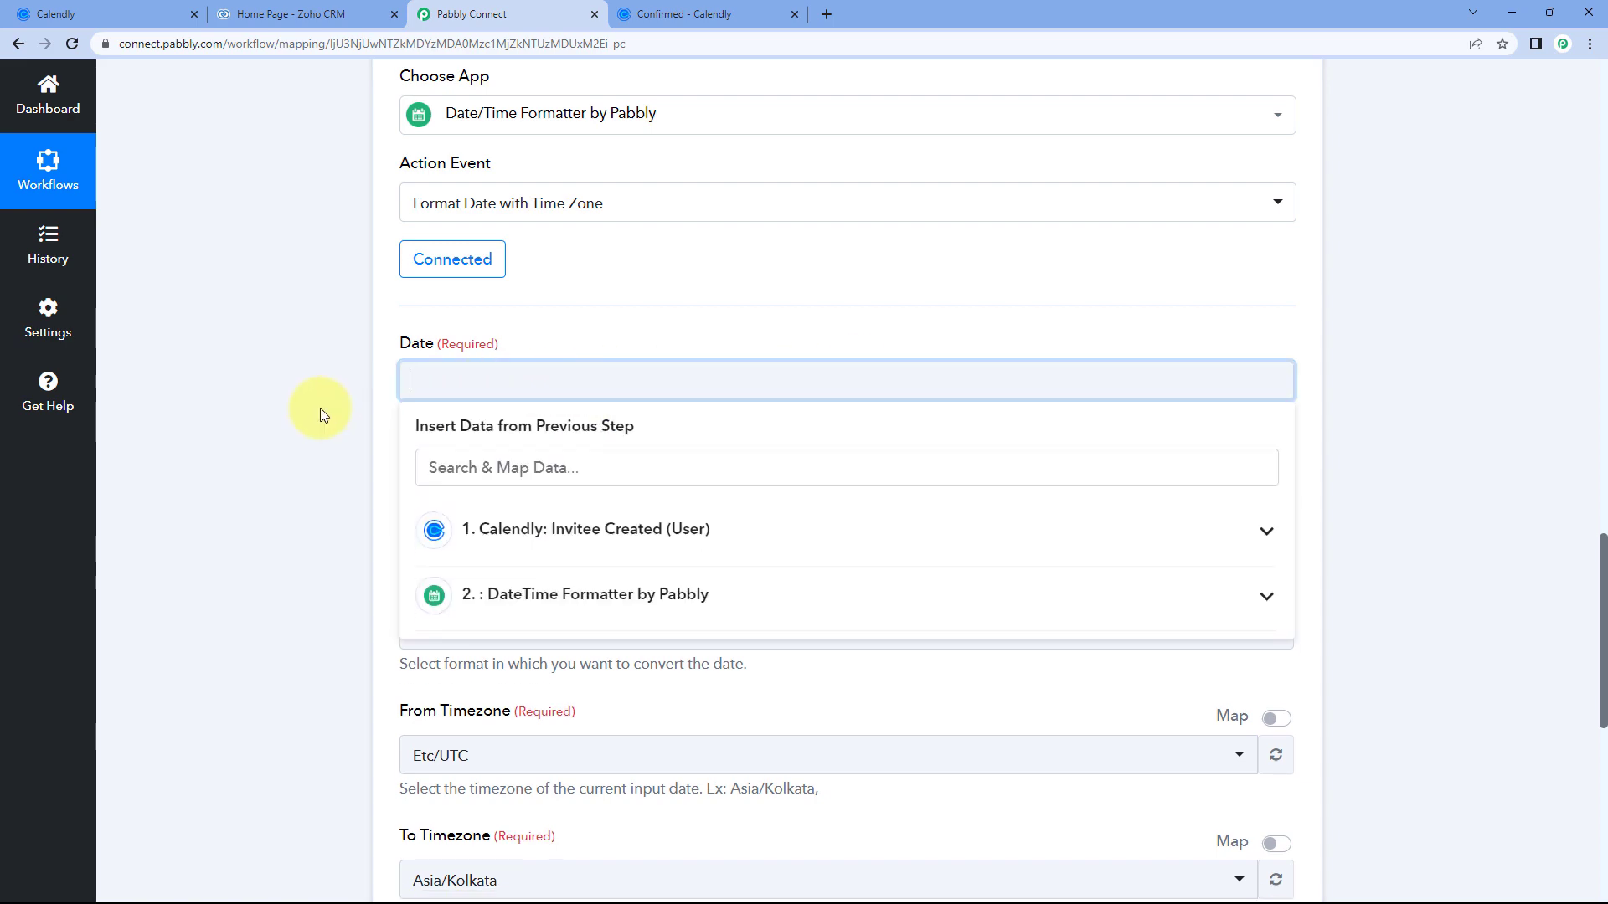
{"action": "scroll", "coordinate": [580, 446], "scroll_direction": "down", "scroll_amount": 1}
{"action": "left_click", "coordinate": [580, 446]}
{"action": "scroll", "coordinate": [309, 414], "scroll_direction": "down", "scroll_amount": 2}
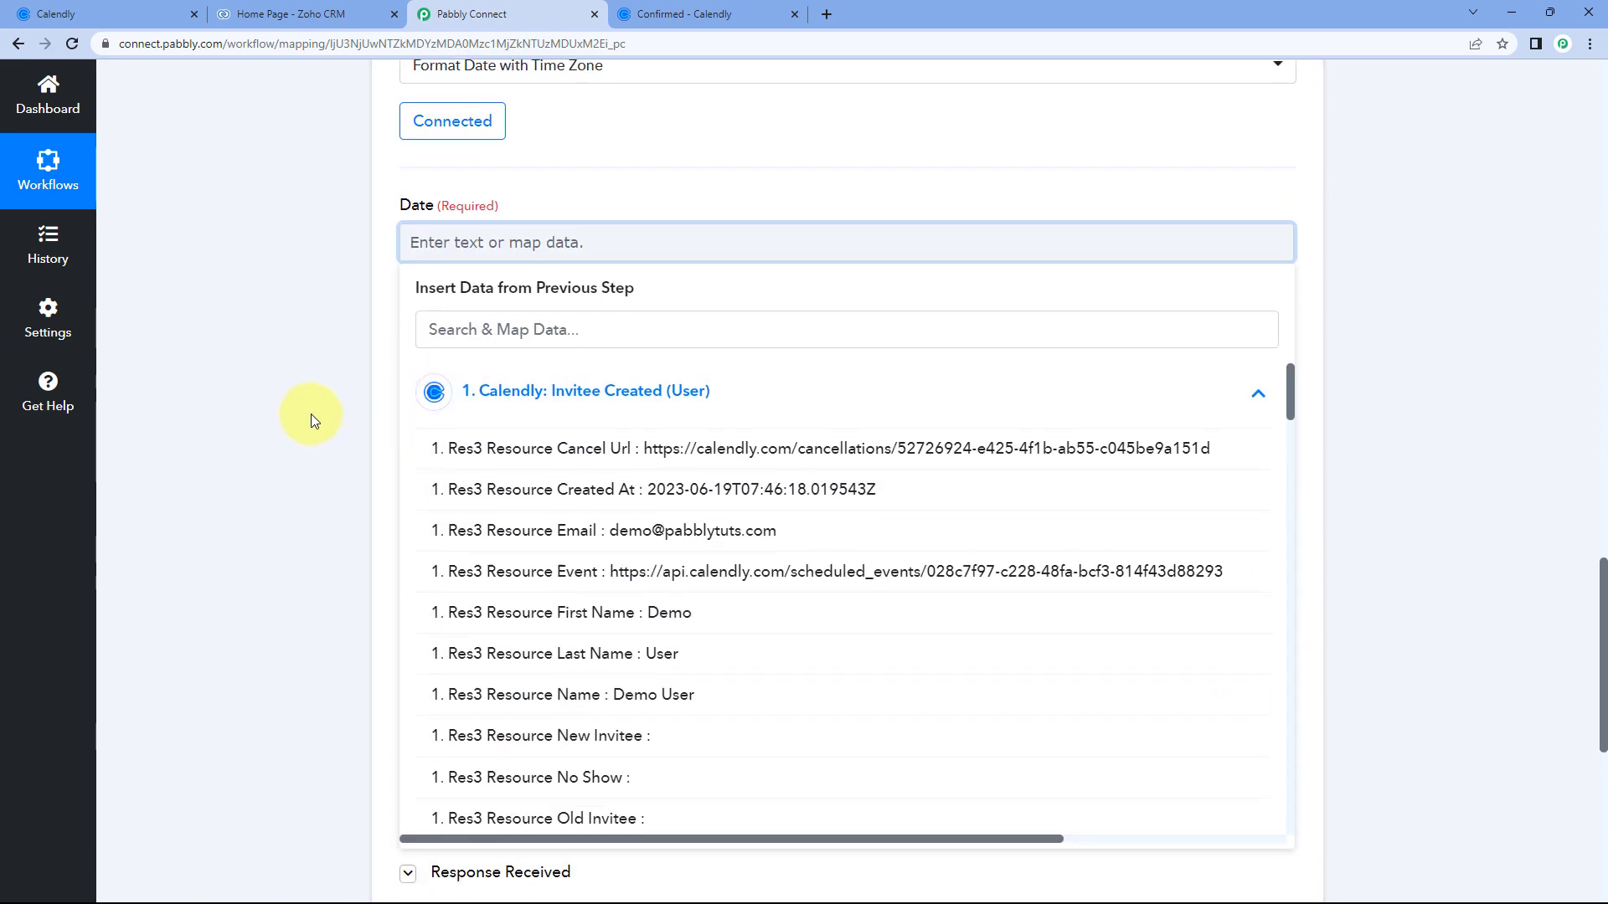
{"action": "scroll", "coordinate": [587, 419], "scroll_direction": "down", "scroll_amount": 3}
{"action": "scroll", "coordinate": [586, 419], "scroll_direction": "down", "scroll_amount": 5}
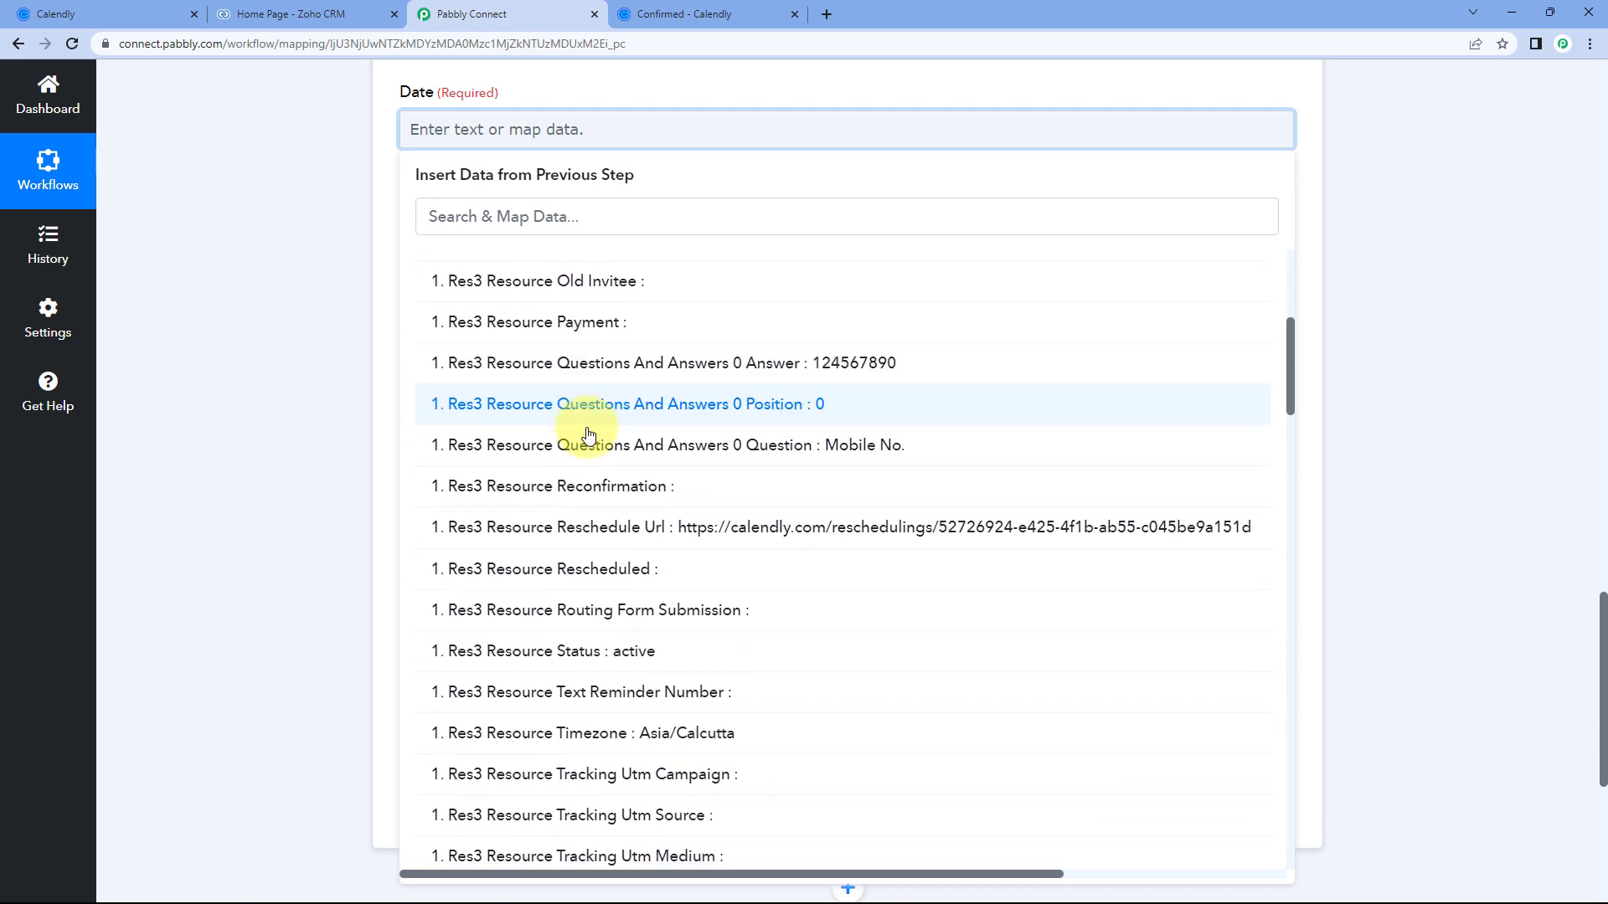
{"action": "scroll", "coordinate": [590, 441], "scroll_direction": "down", "scroll_amount": 4}
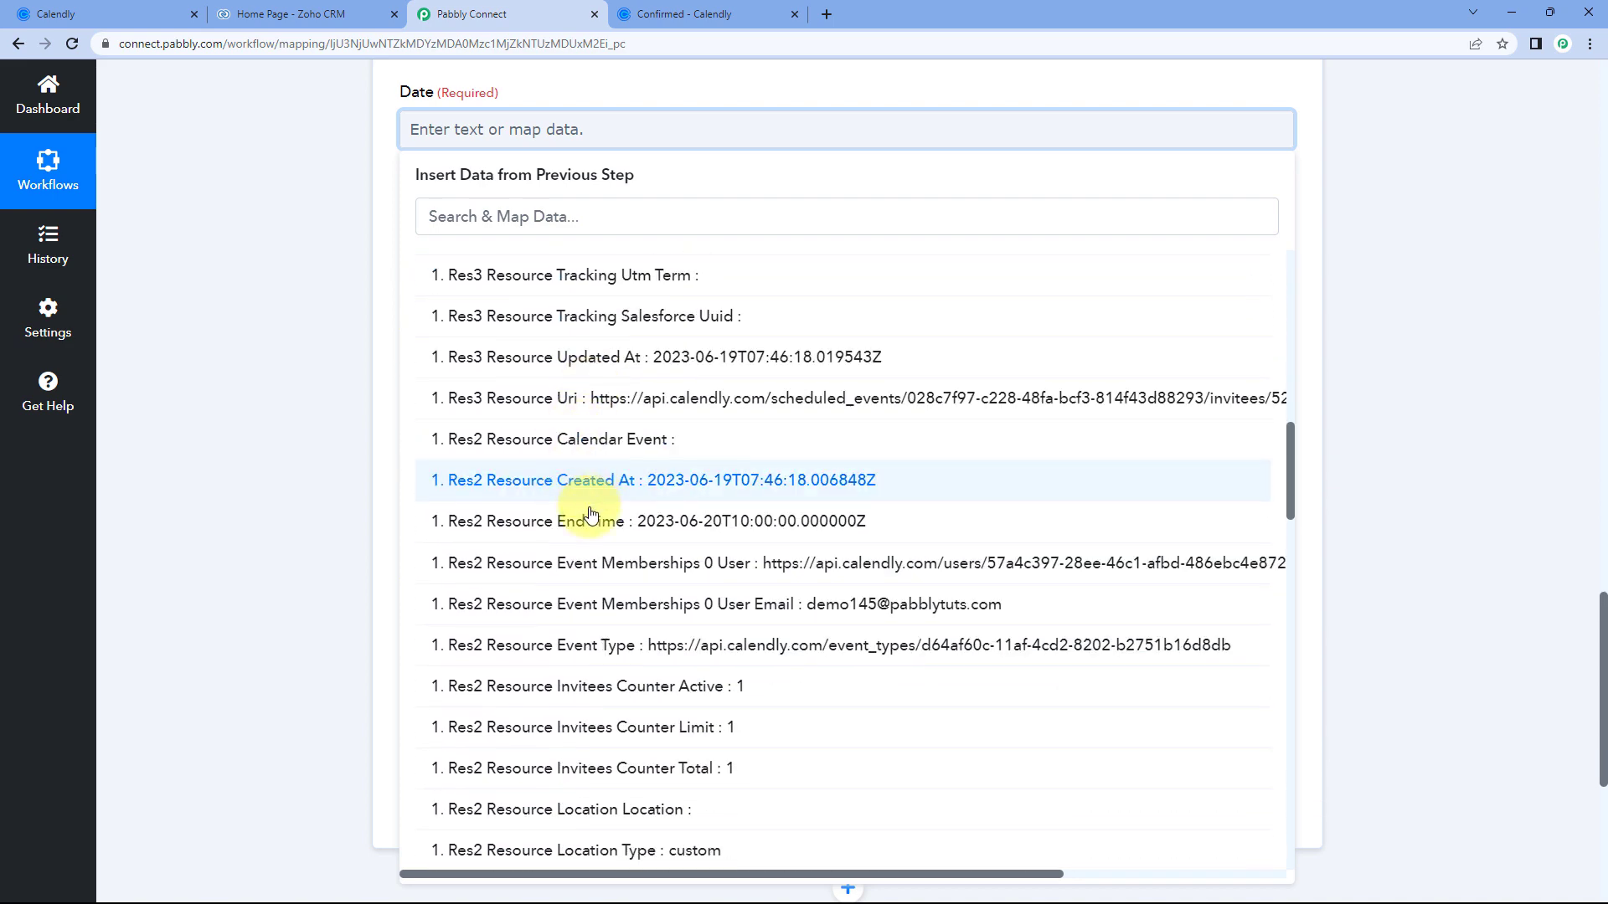
{"action": "left_click", "coordinate": [707, 513]}
{"action": "left_click", "coordinate": [355, 289]}
{"action": "scroll", "coordinate": [354, 290], "scroll_direction": "up", "scroll_amount": 1}
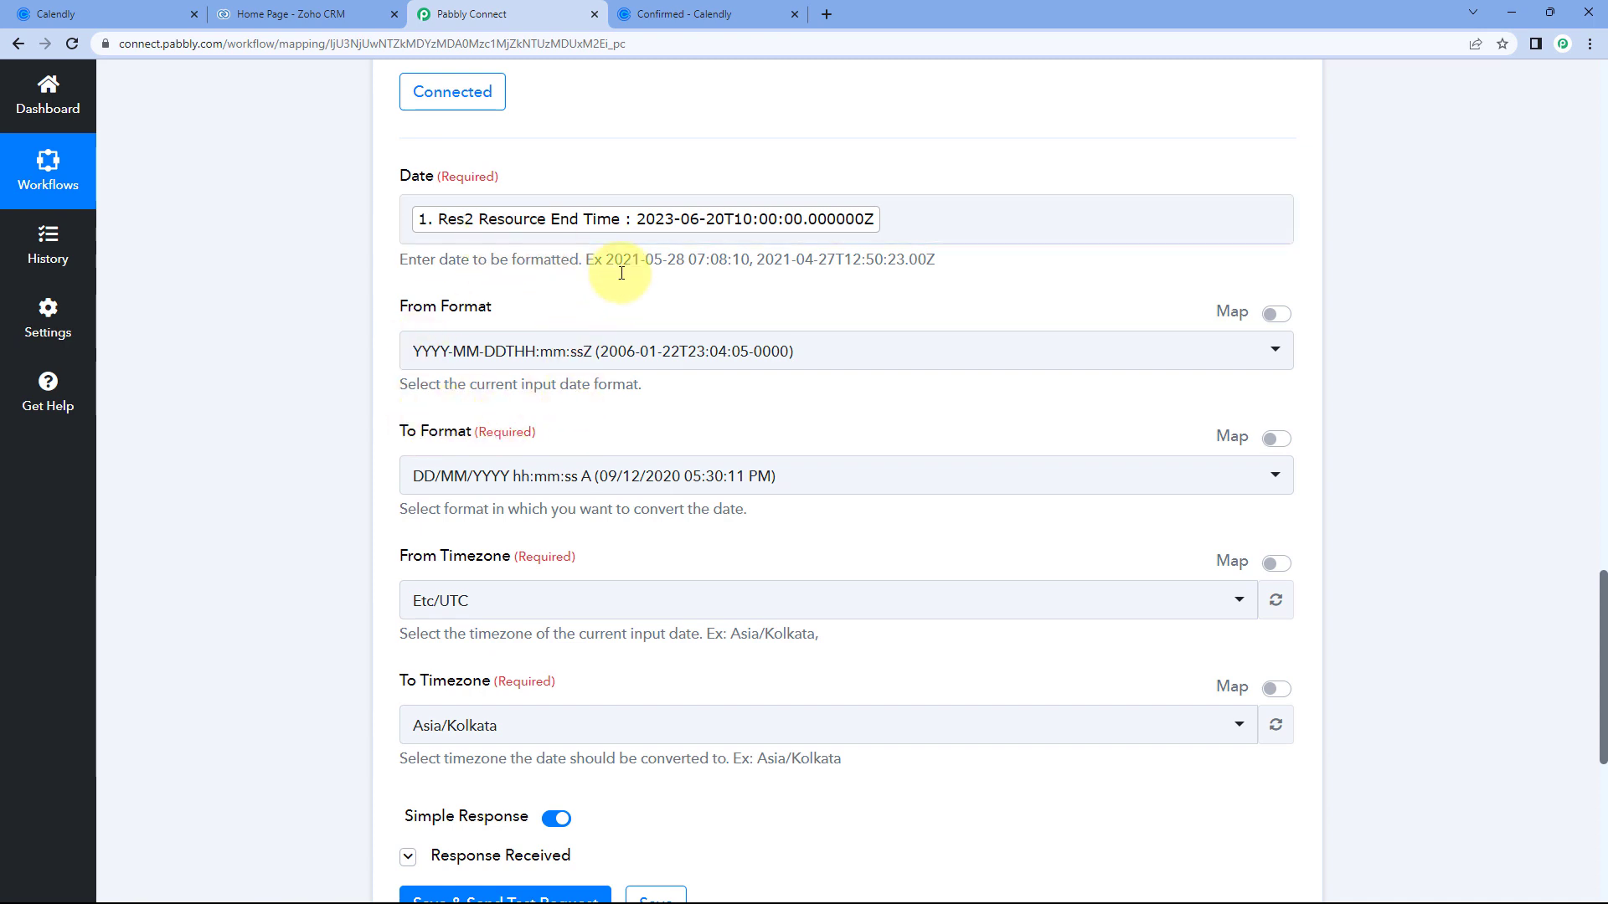
{"action": "scroll", "coordinate": [646, 276], "scroll_direction": "down", "scroll_amount": 1}
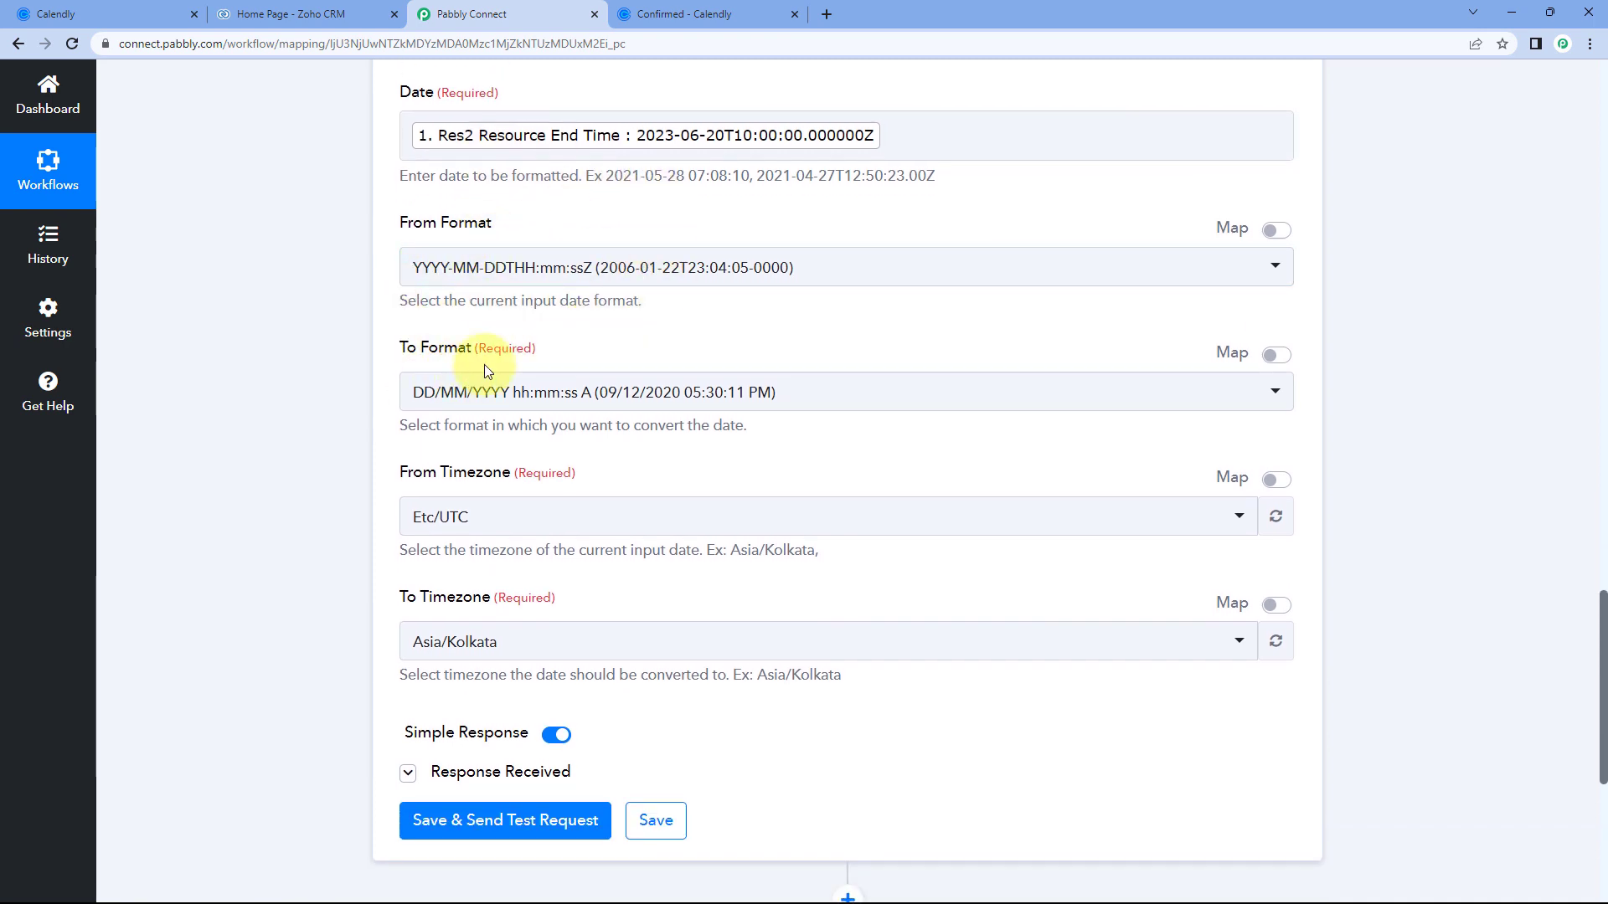
Test step 3 and confirm the 20/06/2023 03:30:00 PM result matches Calendly's 3:30pm end.
{"action": "scroll", "coordinate": [394, 385], "scroll_direction": "down", "scroll_amount": 1}
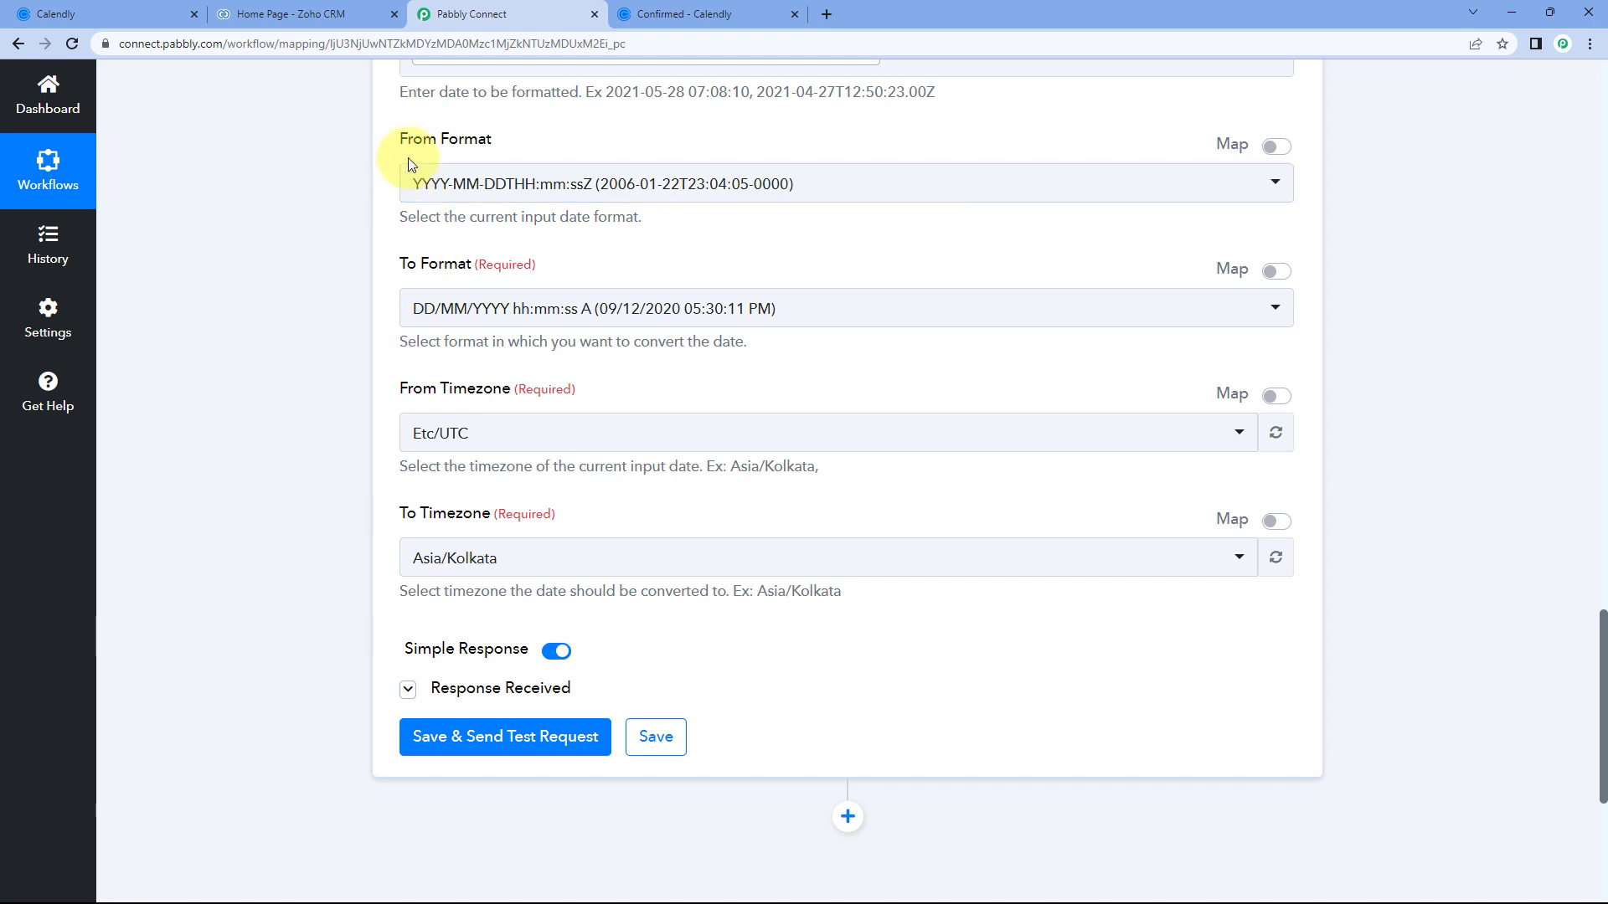
{"action": "scroll", "coordinate": [586, 159], "scroll_direction": "up", "scroll_amount": 1}
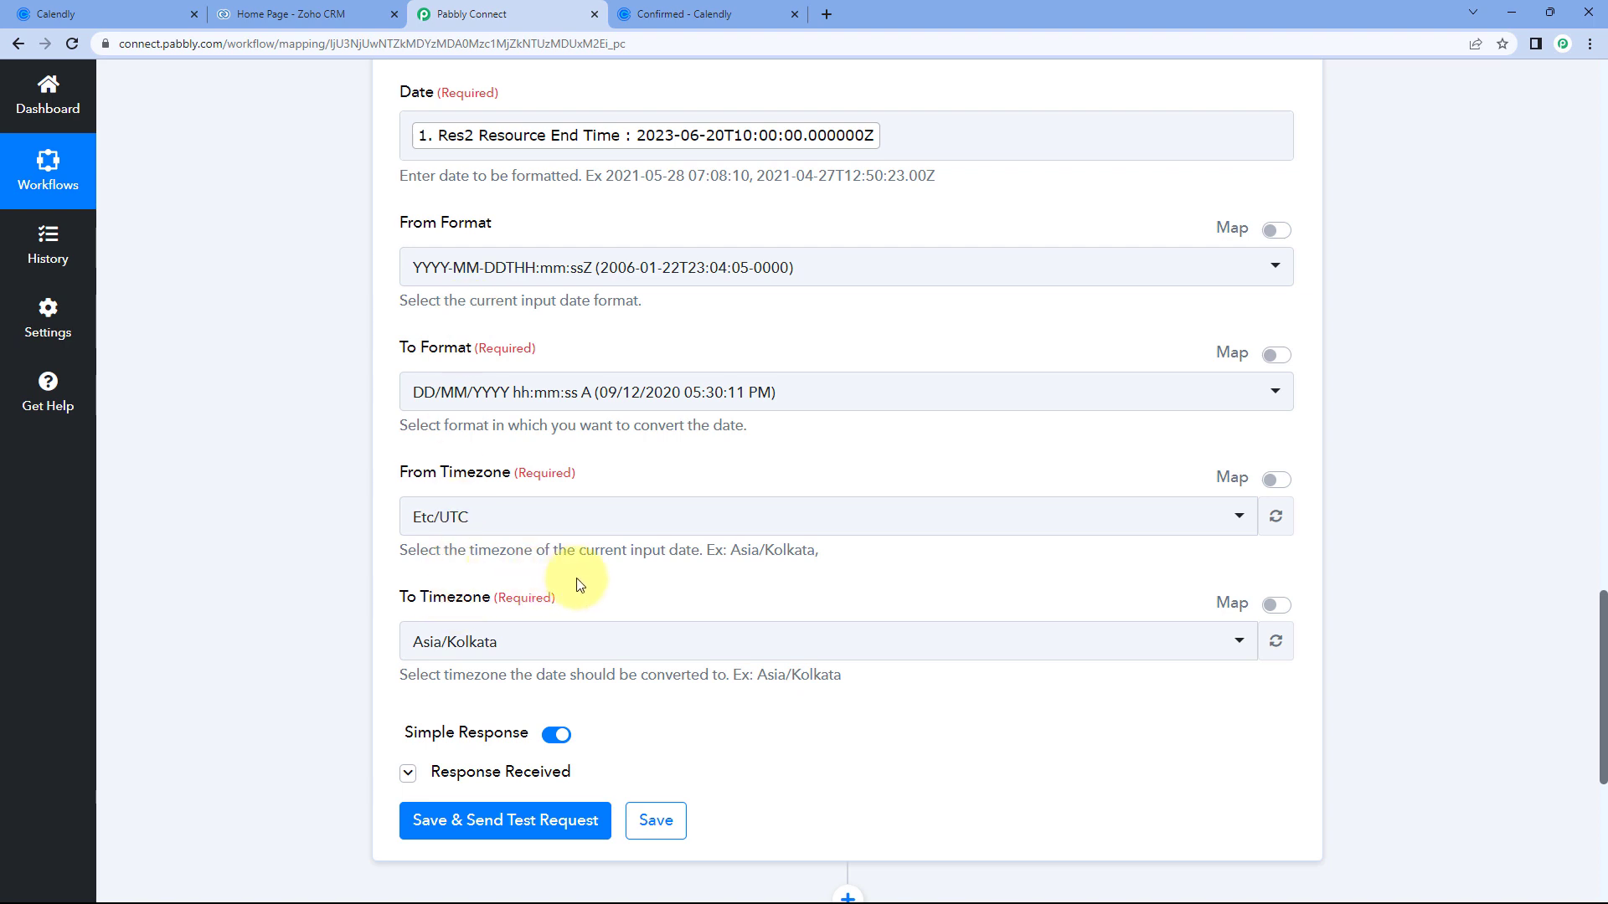
{"action": "scroll", "coordinate": [578, 503], "scroll_direction": "down", "scroll_amount": 2}
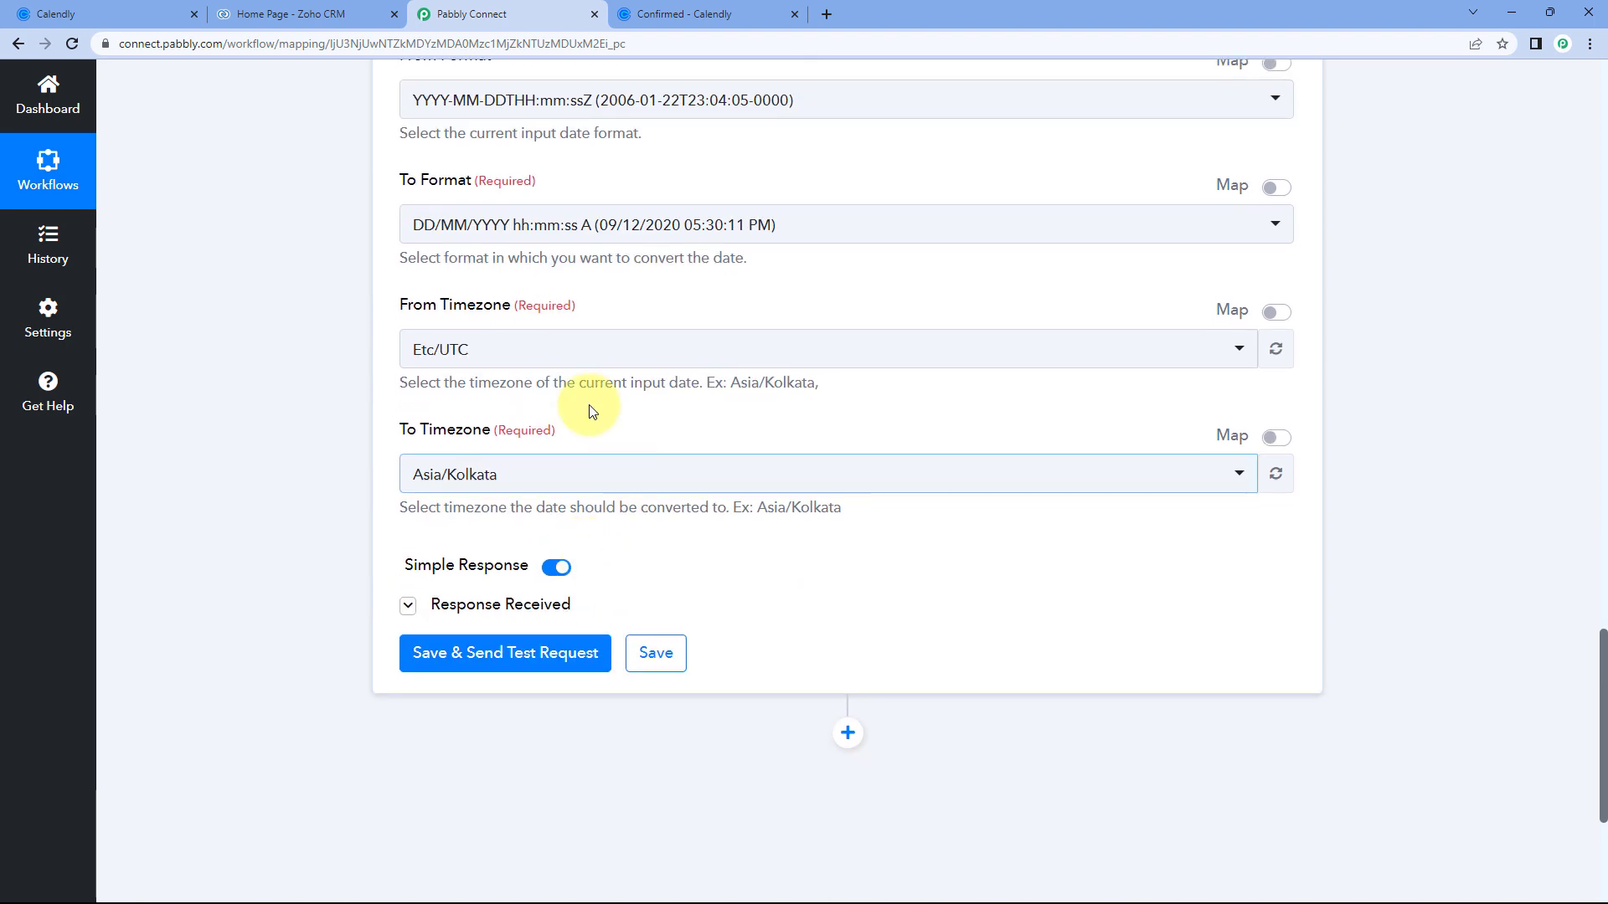
{"action": "left_click", "coordinate": [503, 654]}
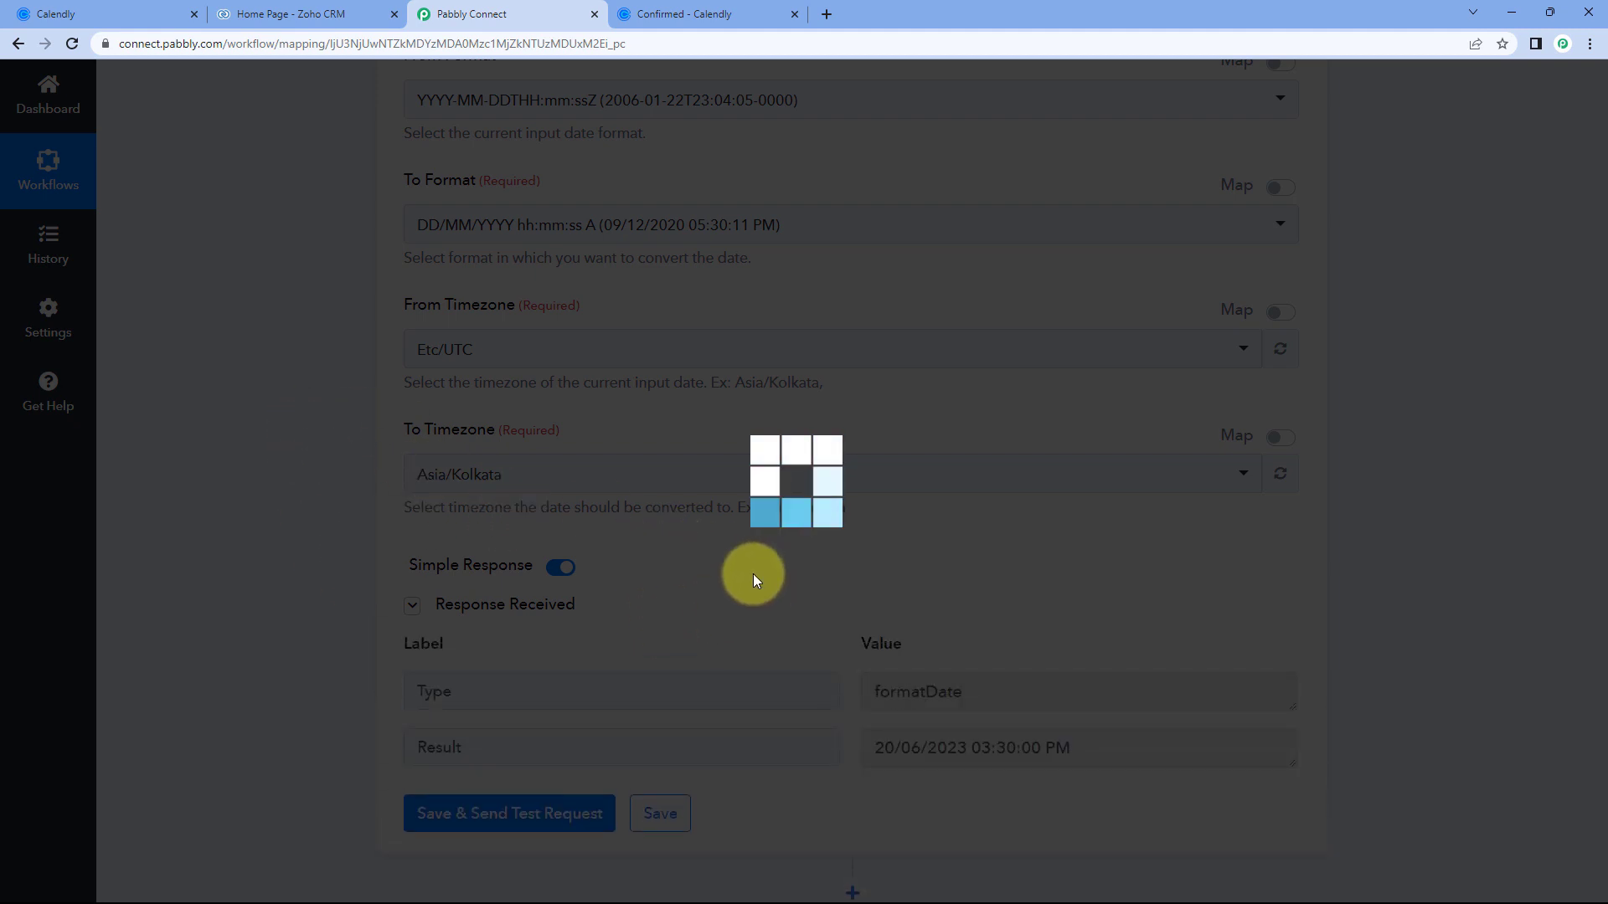
{"action": "scroll", "coordinate": [963, 572], "scroll_direction": "down", "scroll_amount": 2}
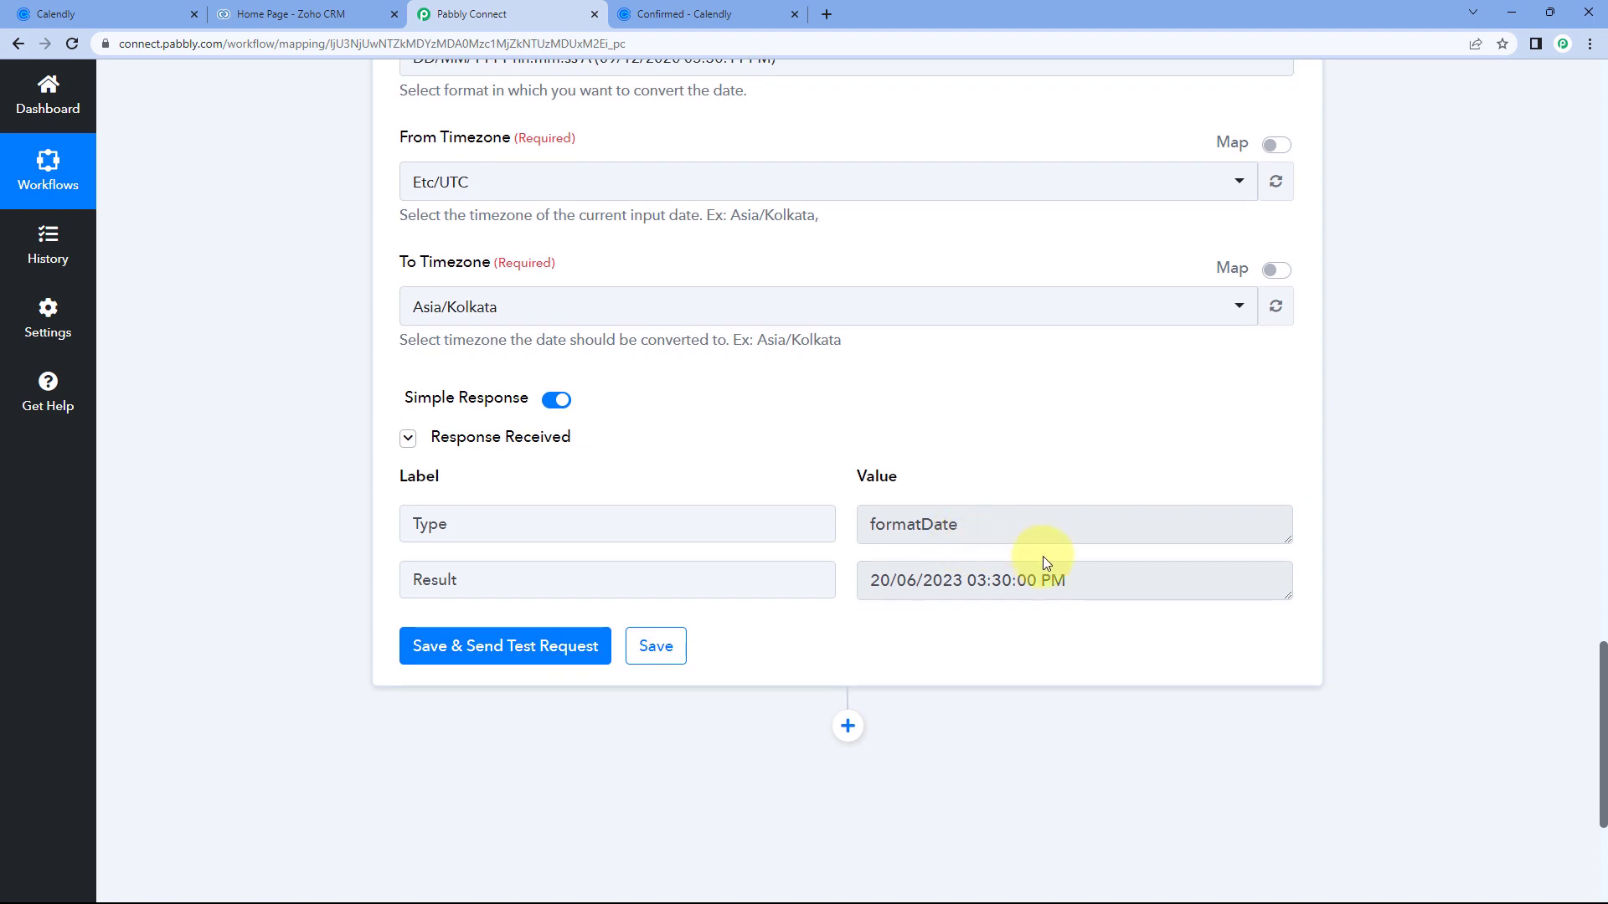
{"action": "left_click_drag", "start_coordinate": [872, 584], "coordinate": [1034, 578]}
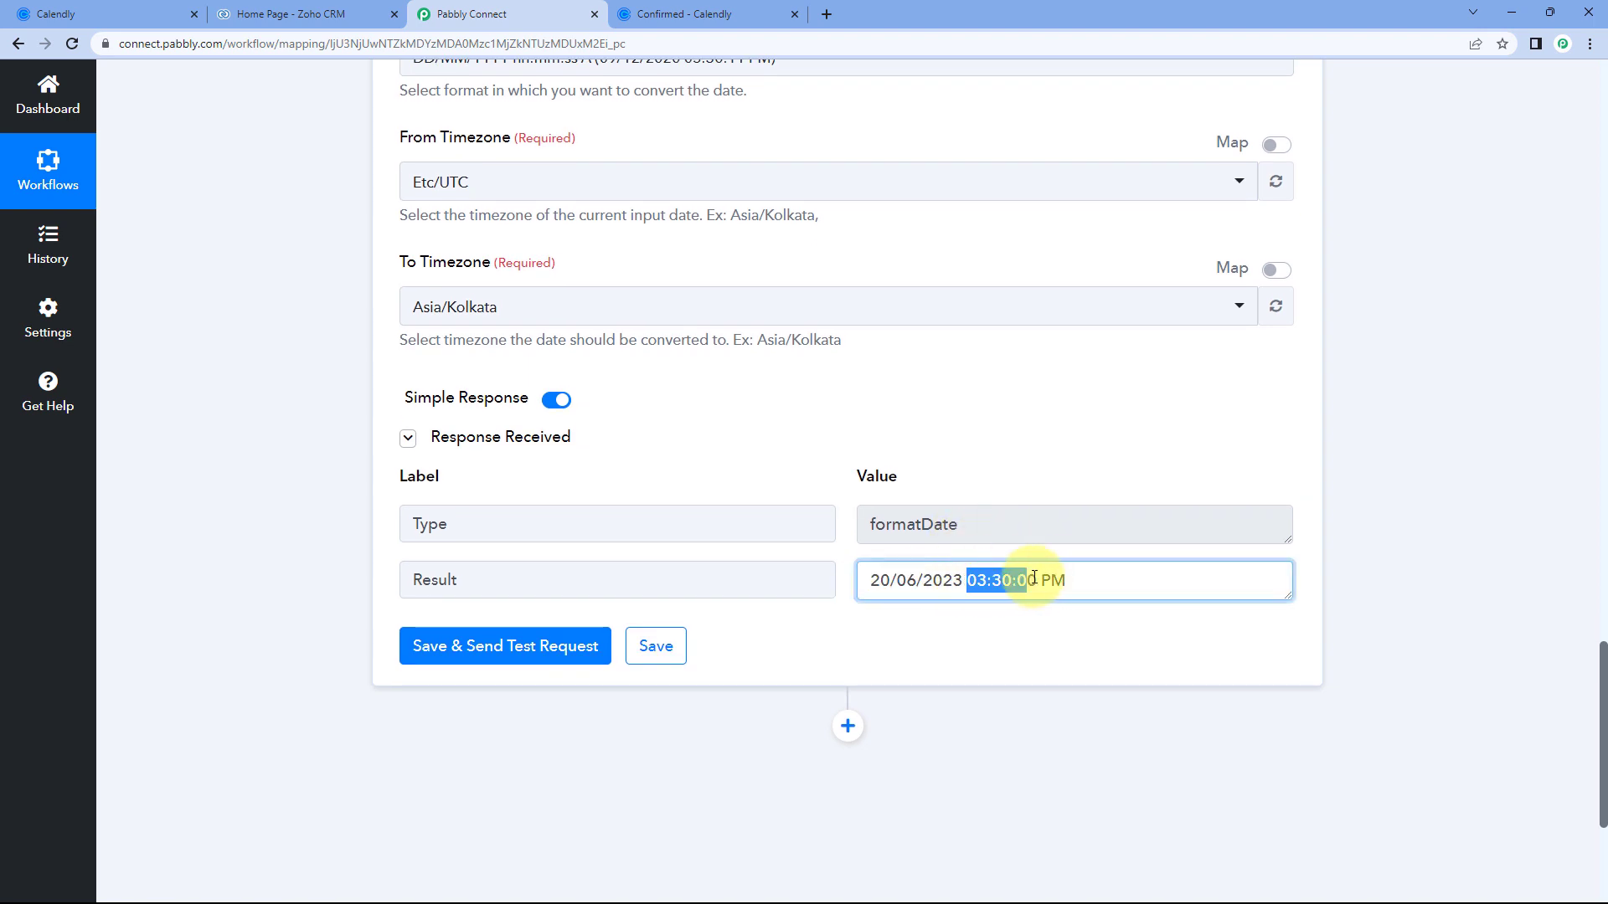
{"action": "left_click", "coordinate": [708, 10]}
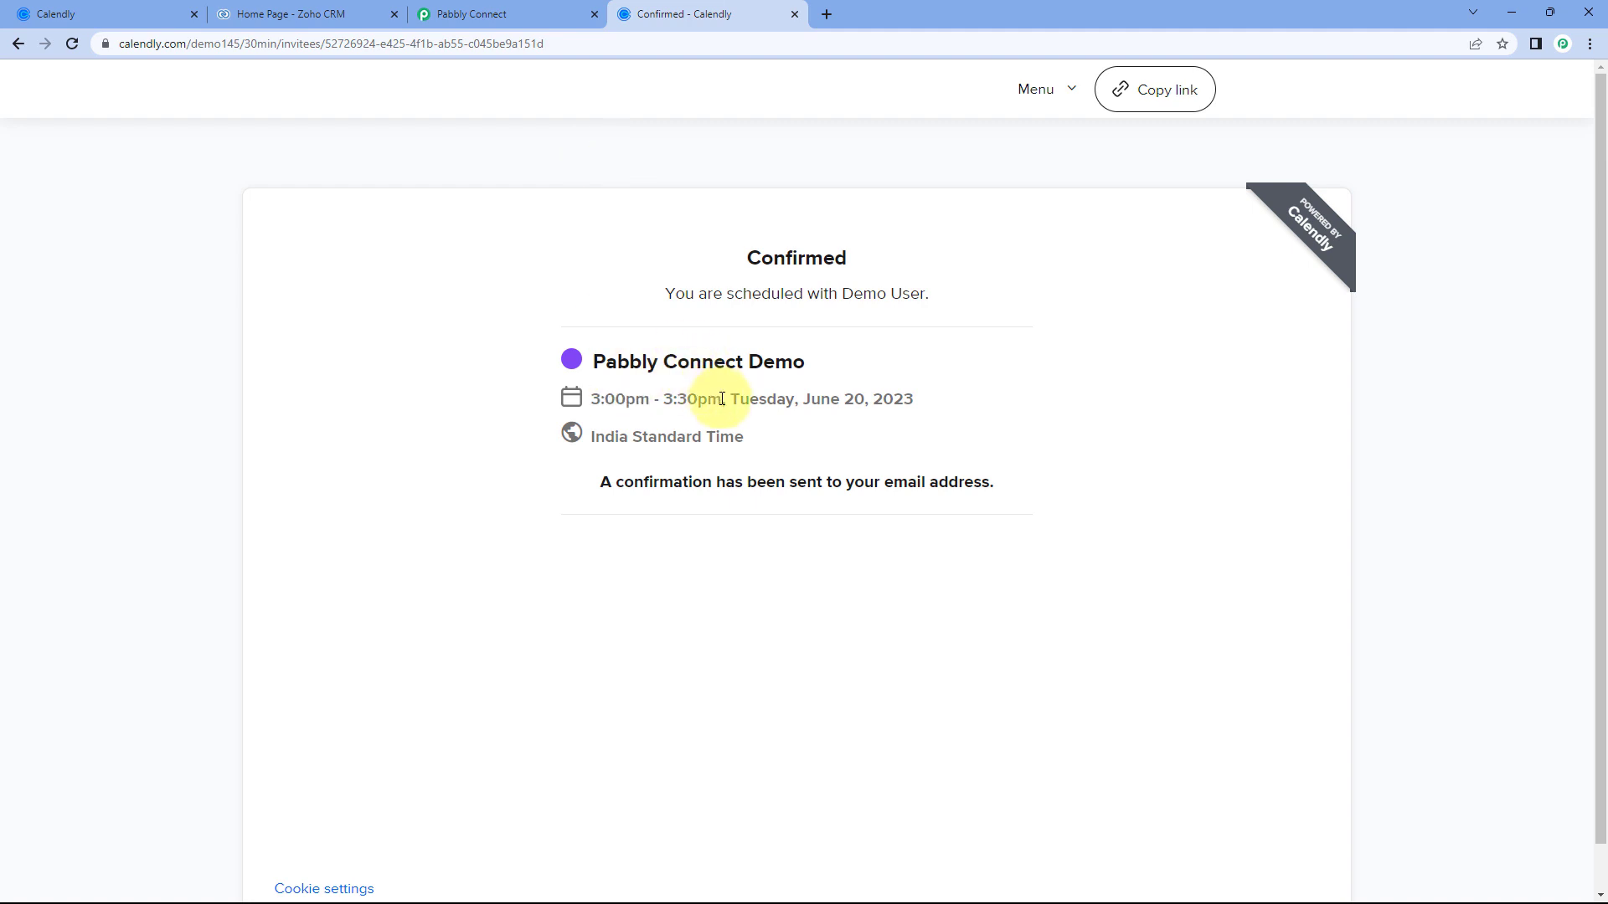
{"action": "left_click_drag", "start_coordinate": [722, 400], "coordinate": [673, 403]}
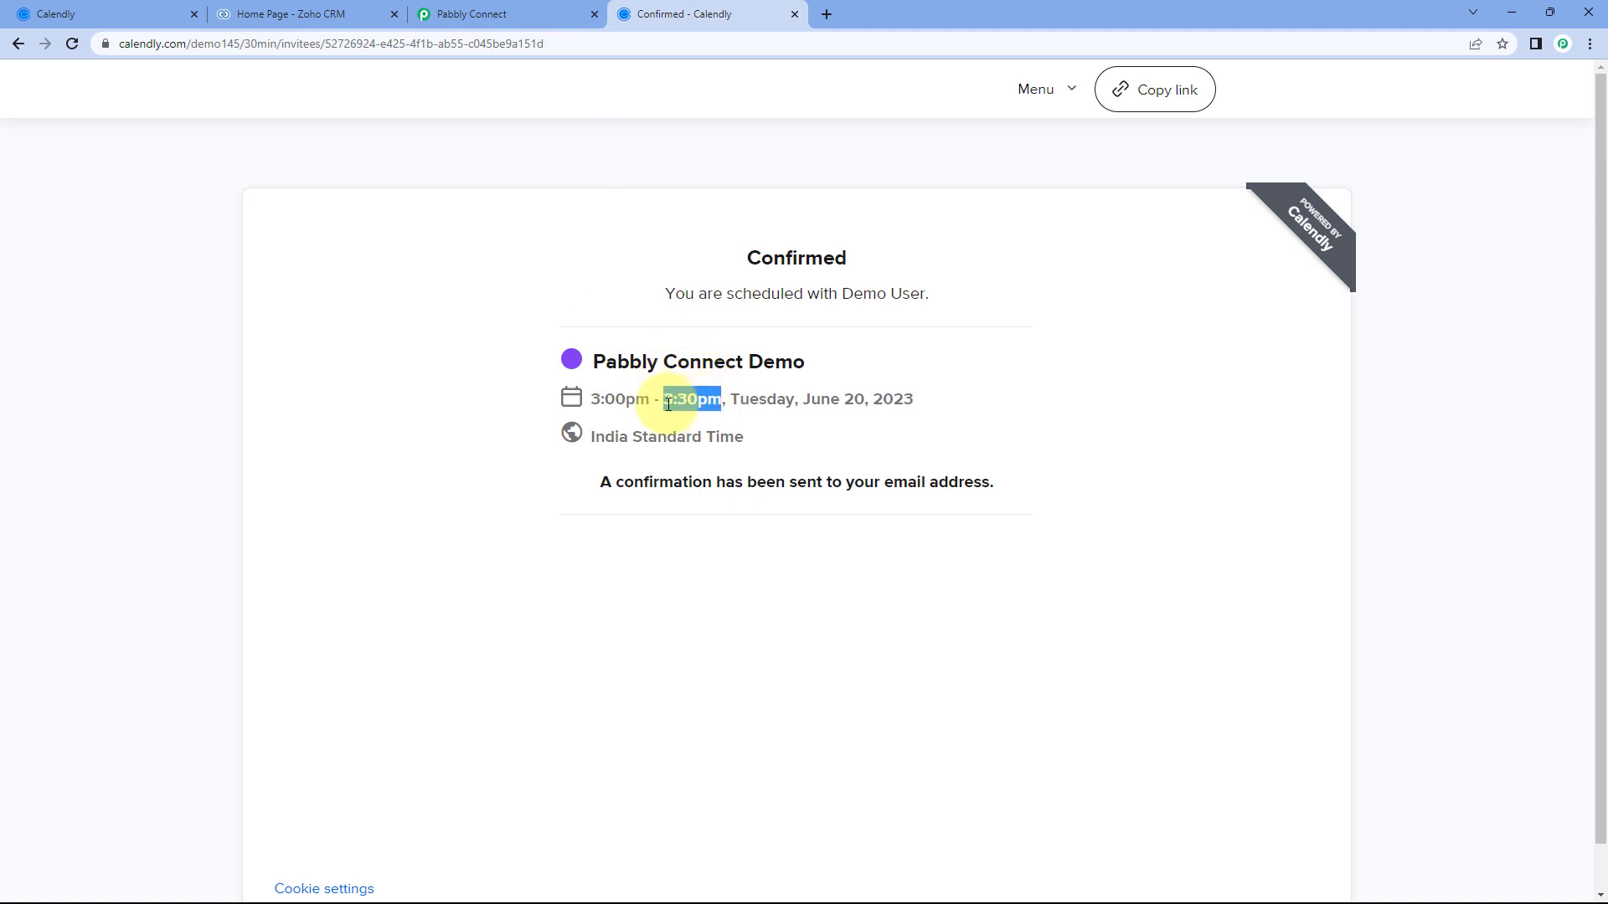
{"action": "left_click", "coordinate": [546, 10]}
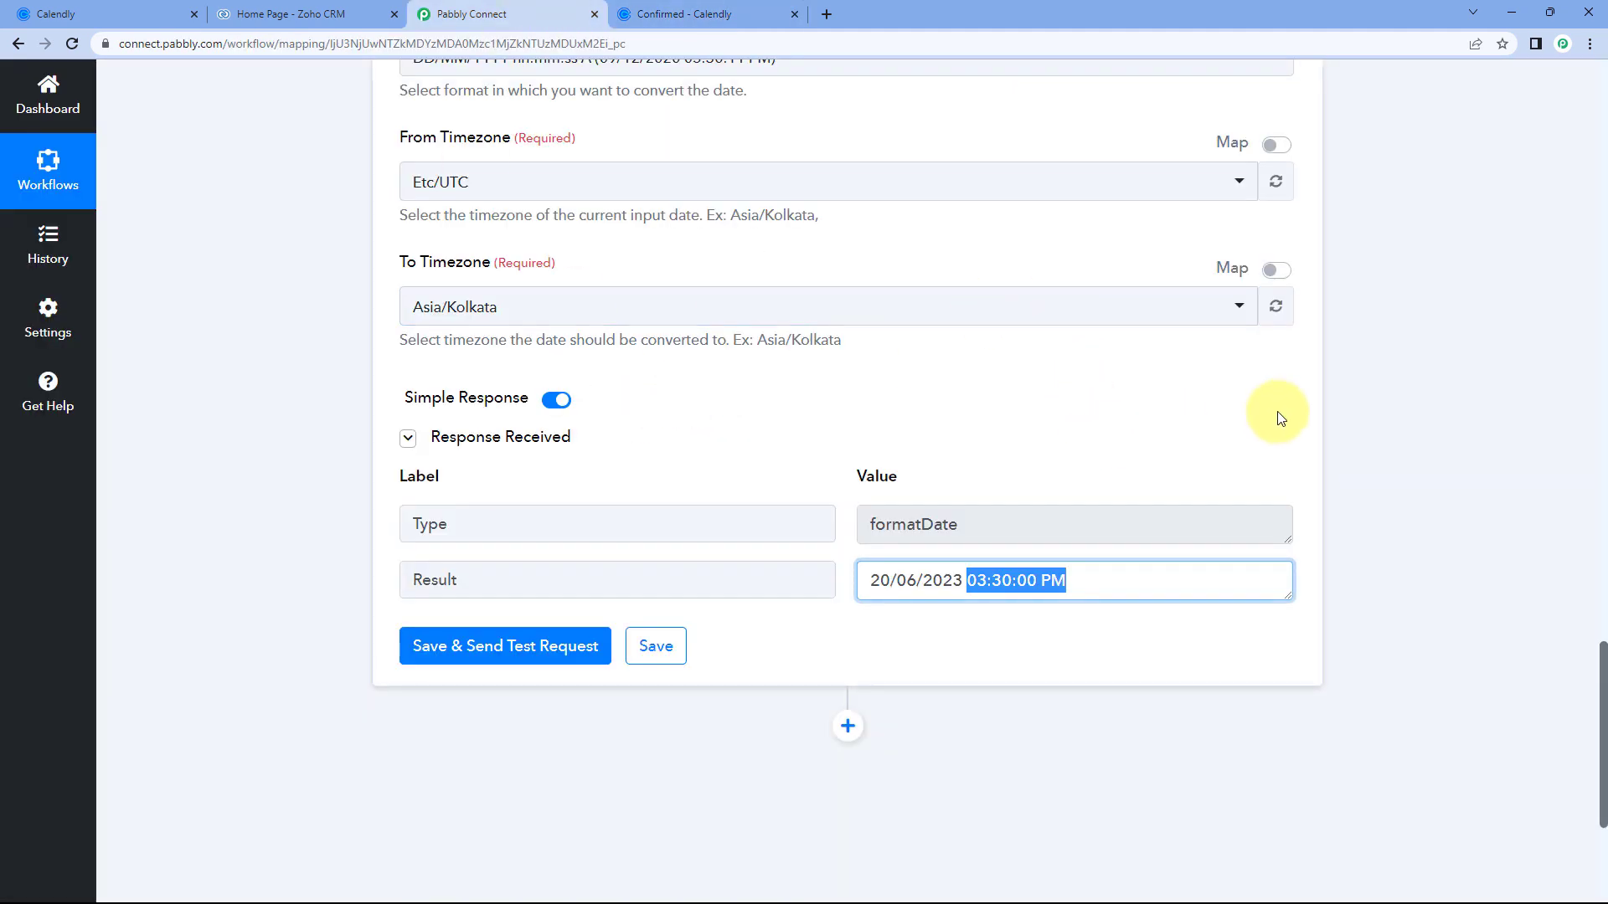
Compare the trigger's Res3 Resource Email value with the invitee shown on Calendly.
{"action": "left_click", "coordinate": [1354, 398]}
{"action": "scroll", "coordinate": [1354, 398], "scroll_direction": "up", "scroll_amount": 10}
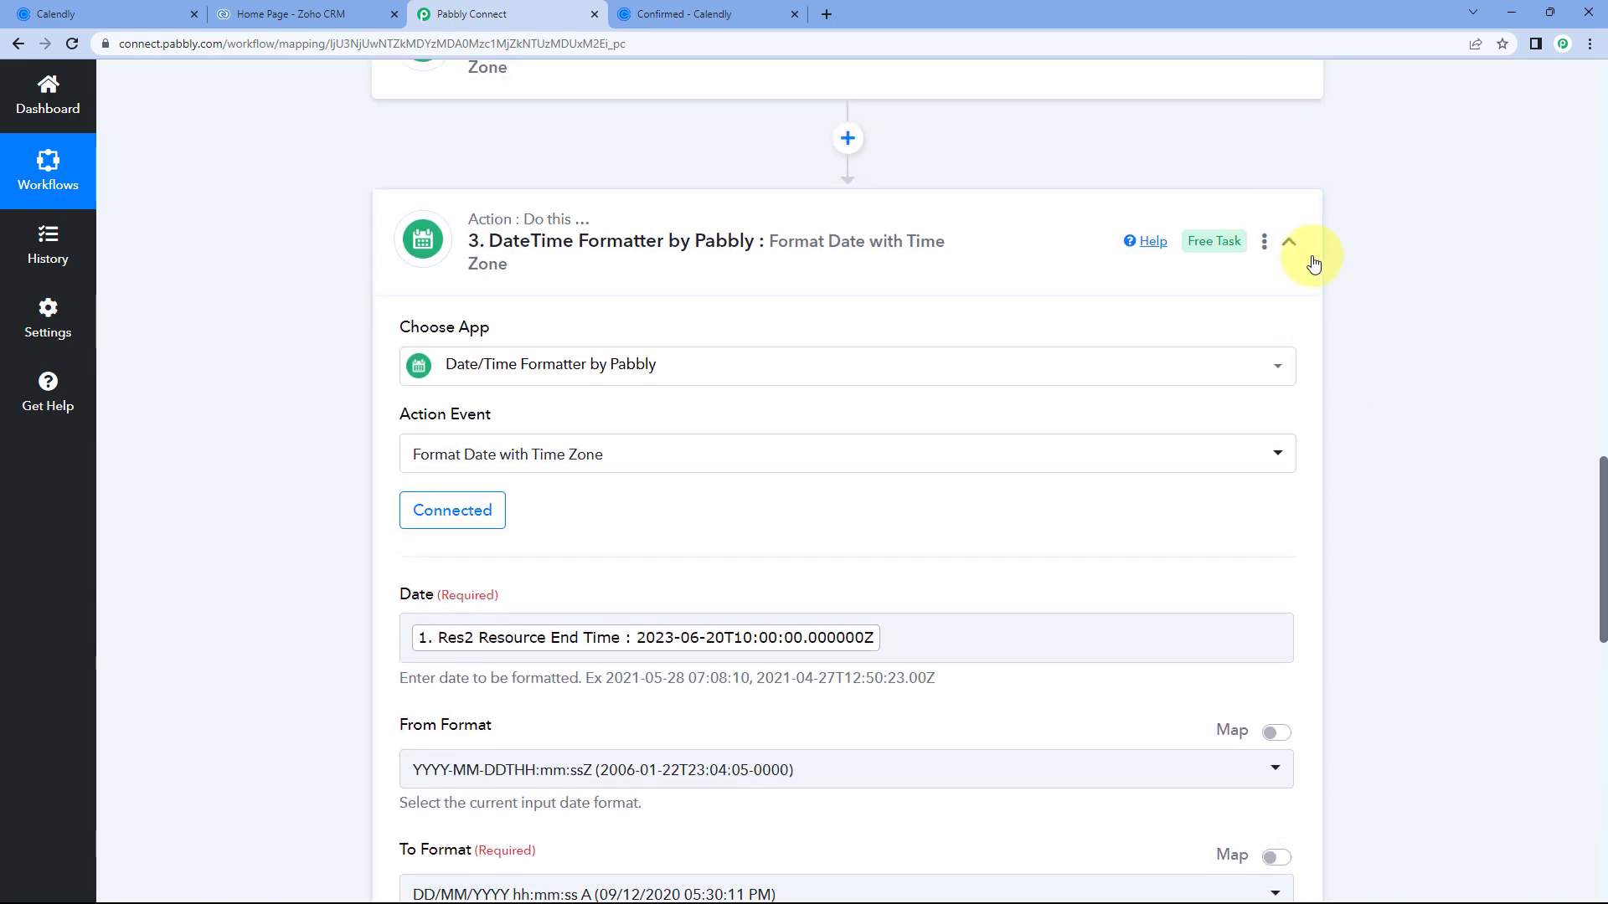
{"action": "scroll", "coordinate": [1333, 225], "scroll_direction": "up", "scroll_amount": 8}
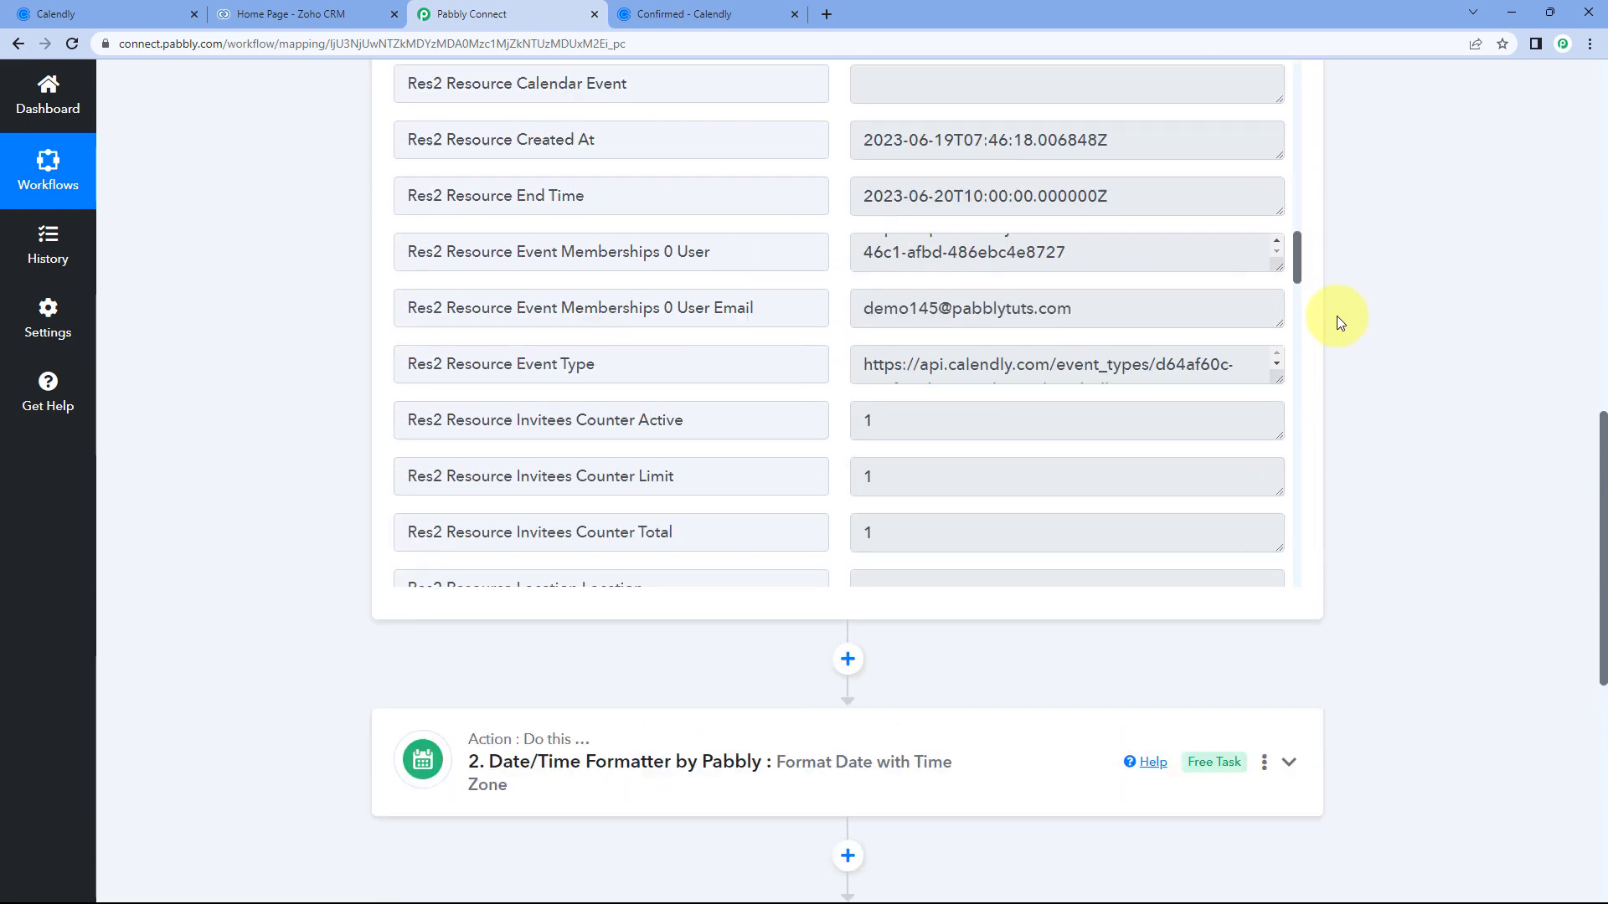
{"action": "scroll", "coordinate": [833, 375], "scroll_direction": "up", "scroll_amount": 15}
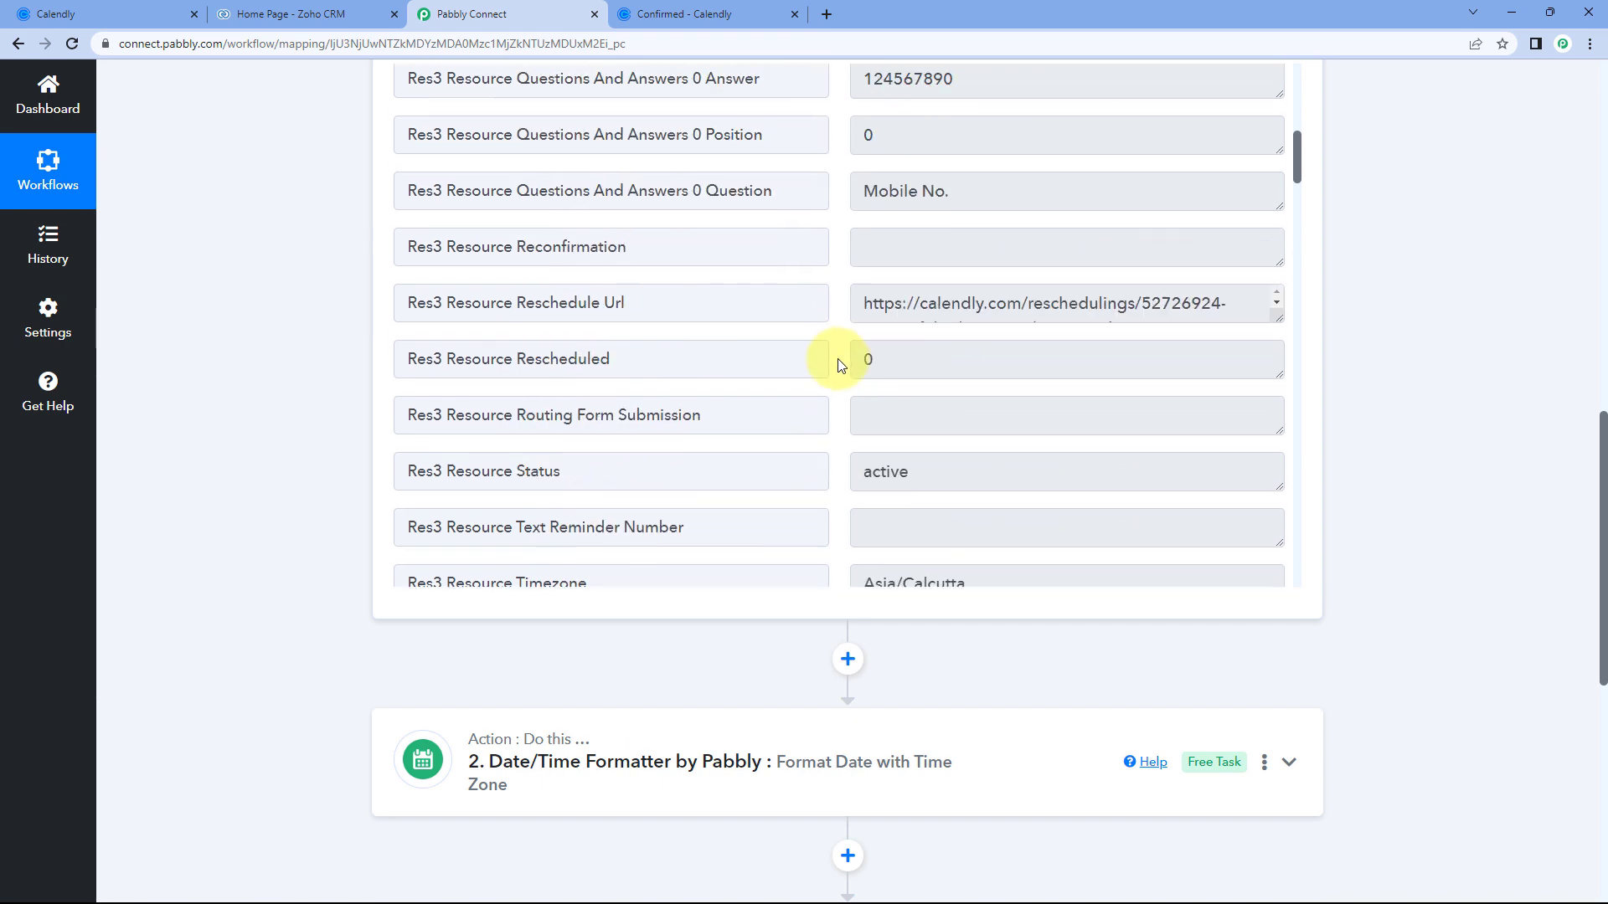
{"action": "scroll", "coordinate": [834, 360], "scroll_direction": "up", "scroll_amount": 5}
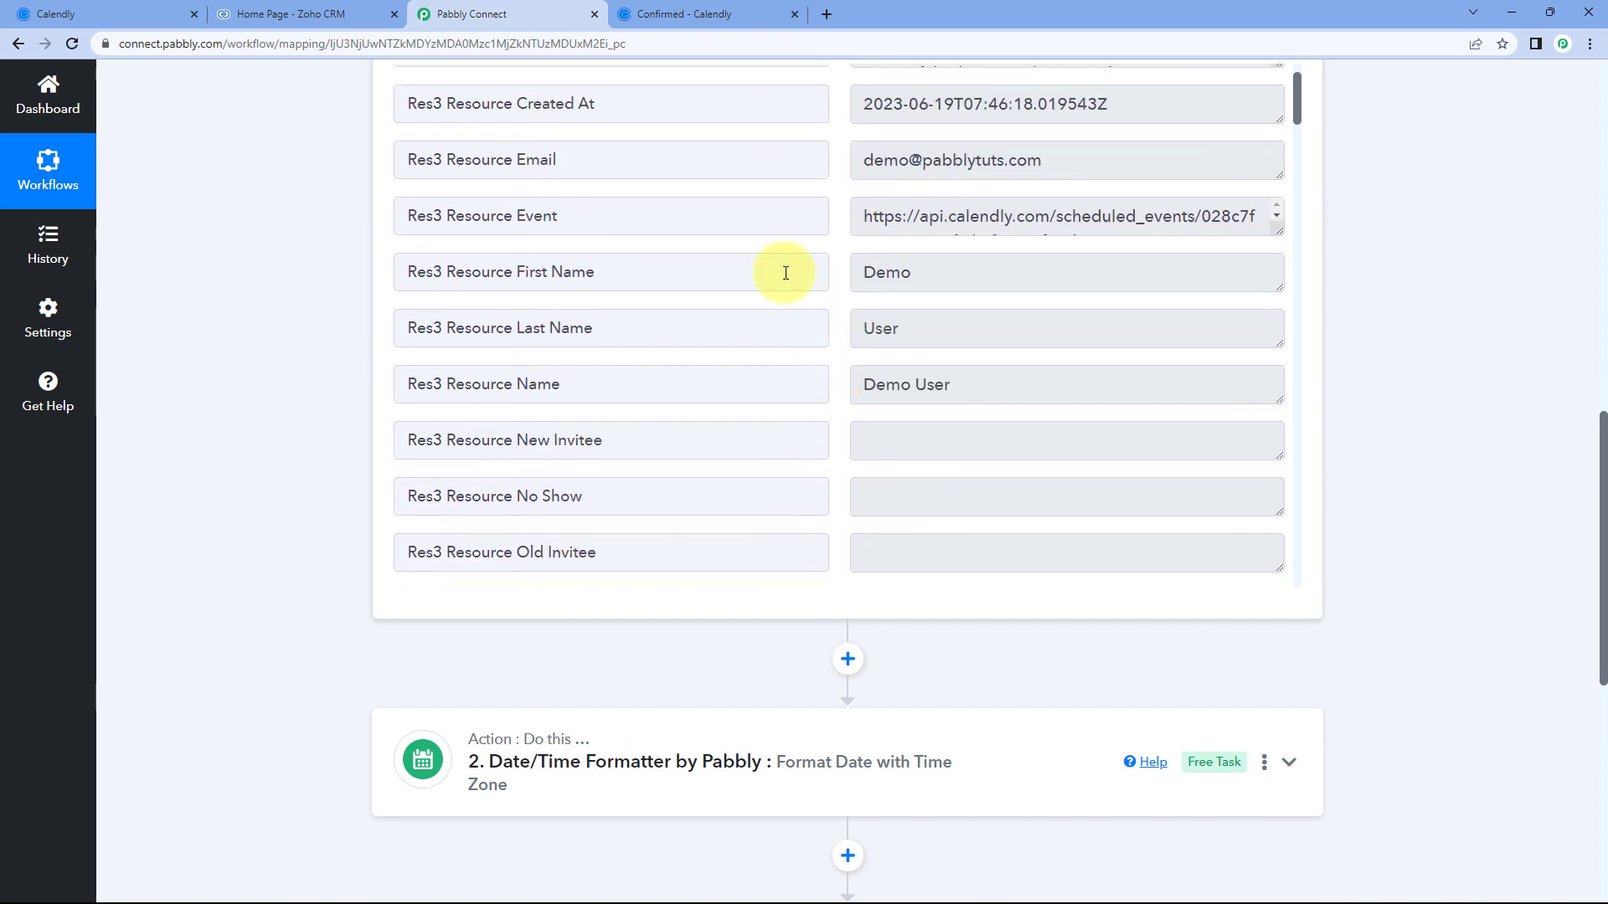
{"action": "scroll", "coordinate": [268, 343], "scroll_direction": "up", "scroll_amount": 1}
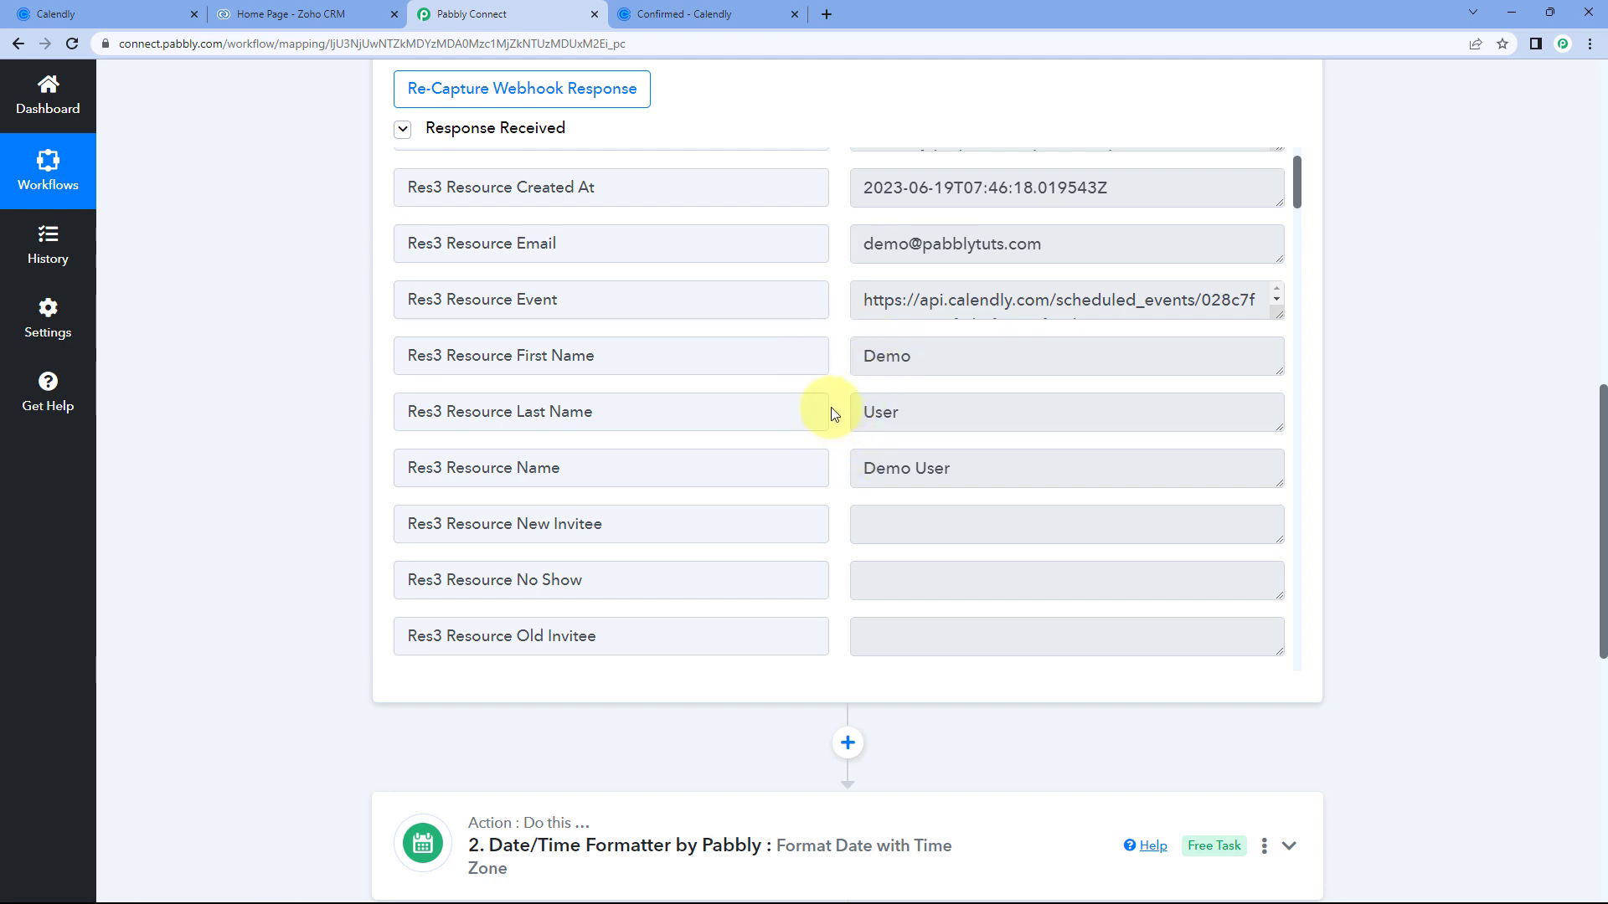
{"action": "scroll", "coordinate": [832, 409], "scroll_direction": "up", "scroll_amount": 1}
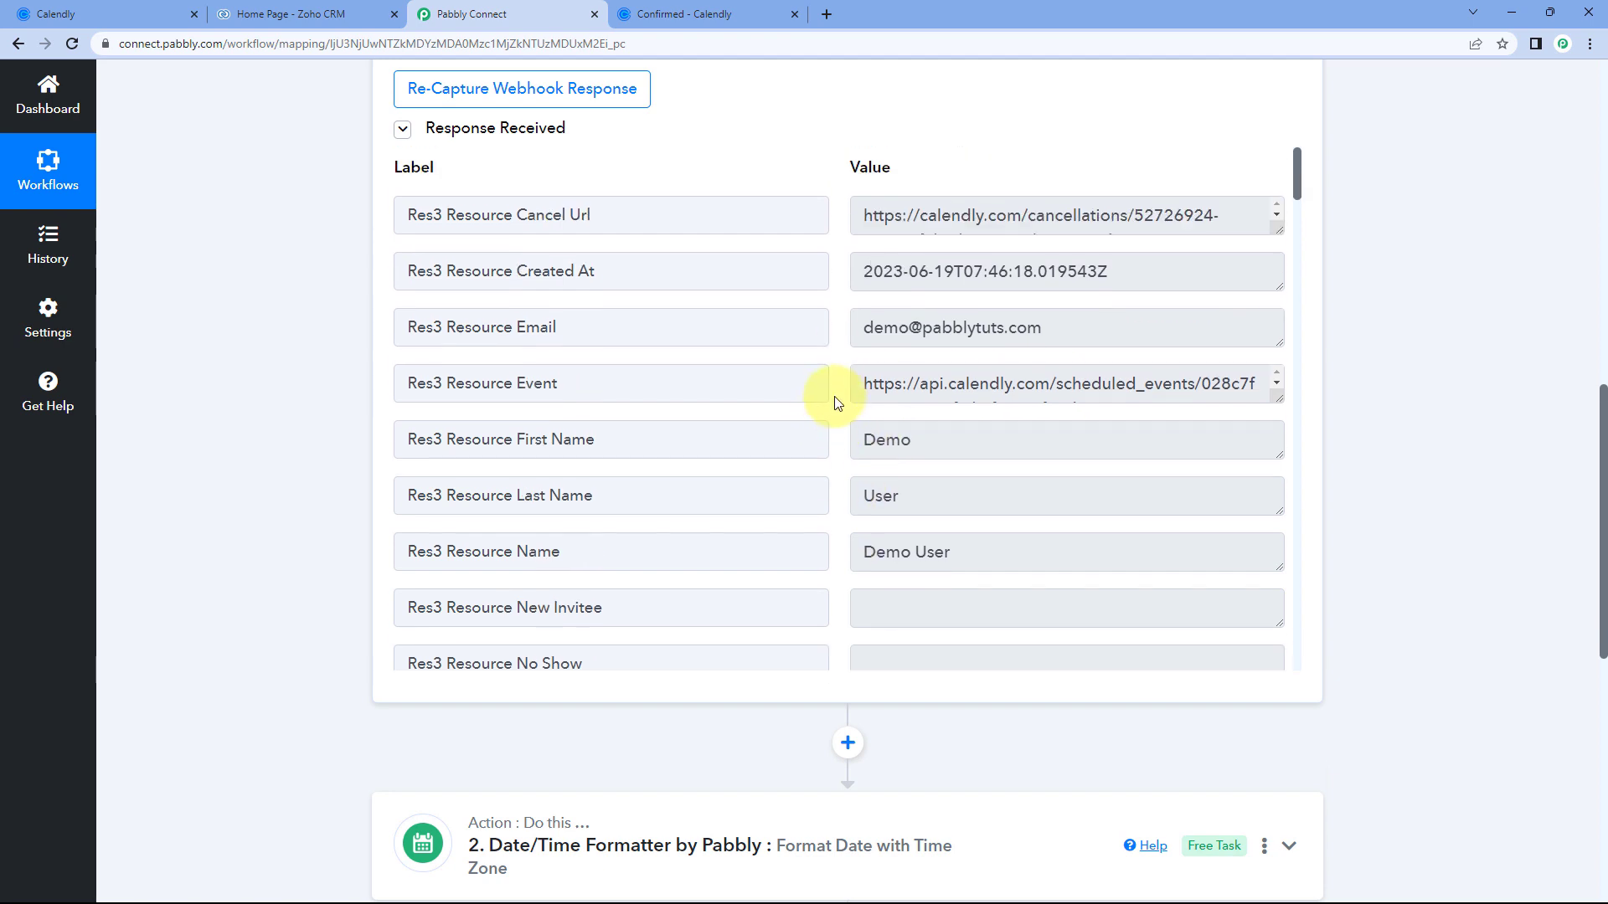
{"action": "left_click_drag", "start_coordinate": [856, 333], "coordinate": [1072, 334]}
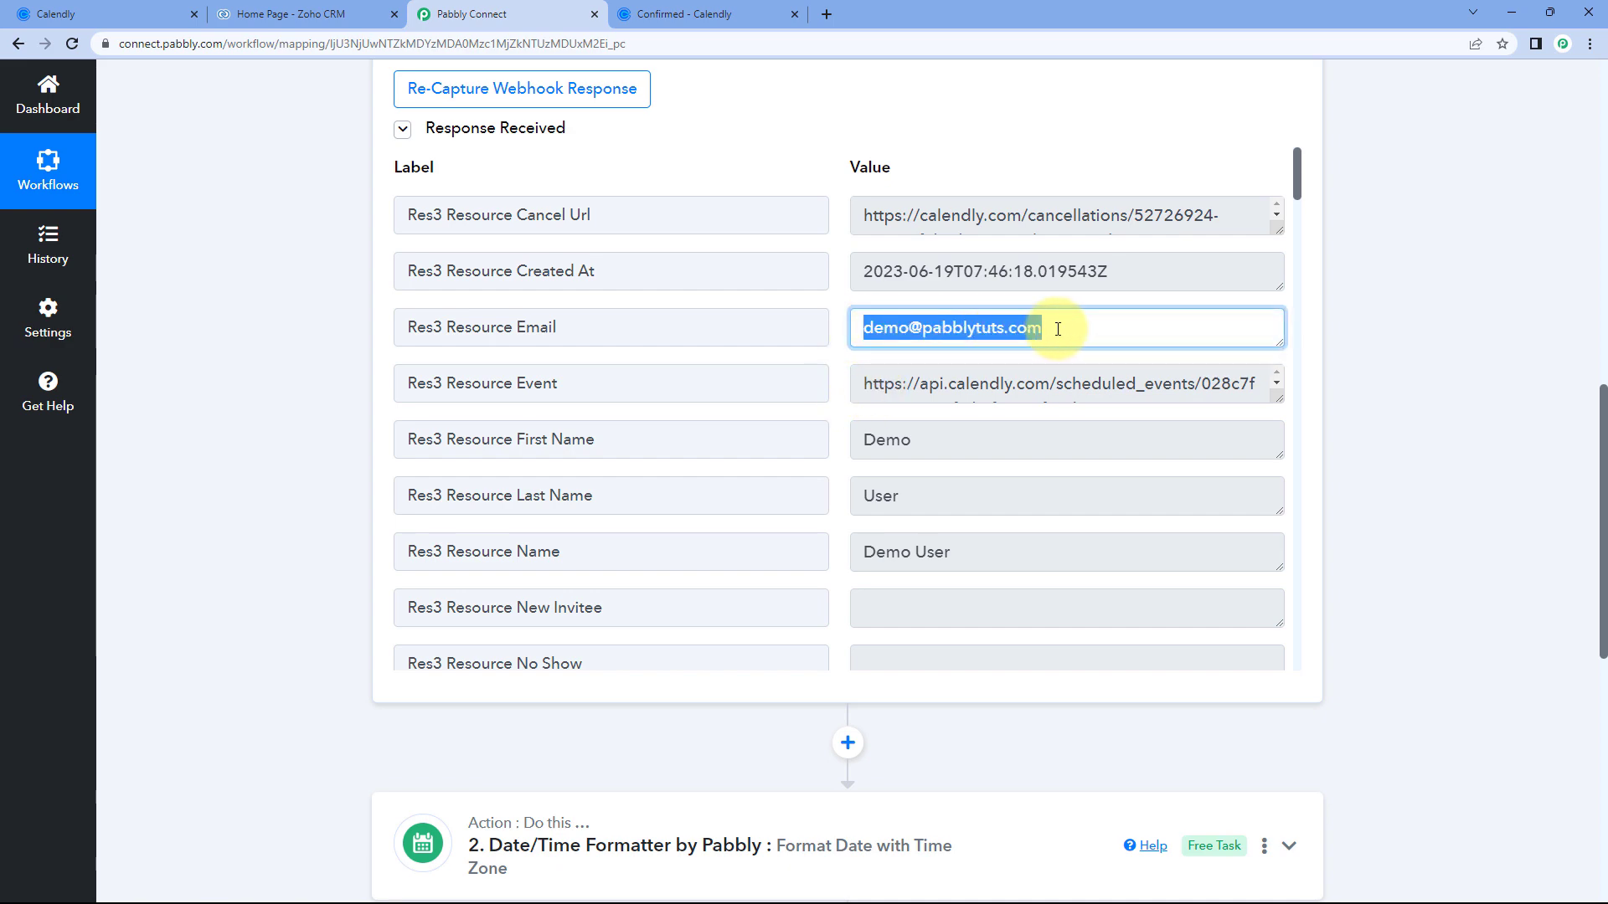
{"action": "left_click", "coordinate": [684, 14]}
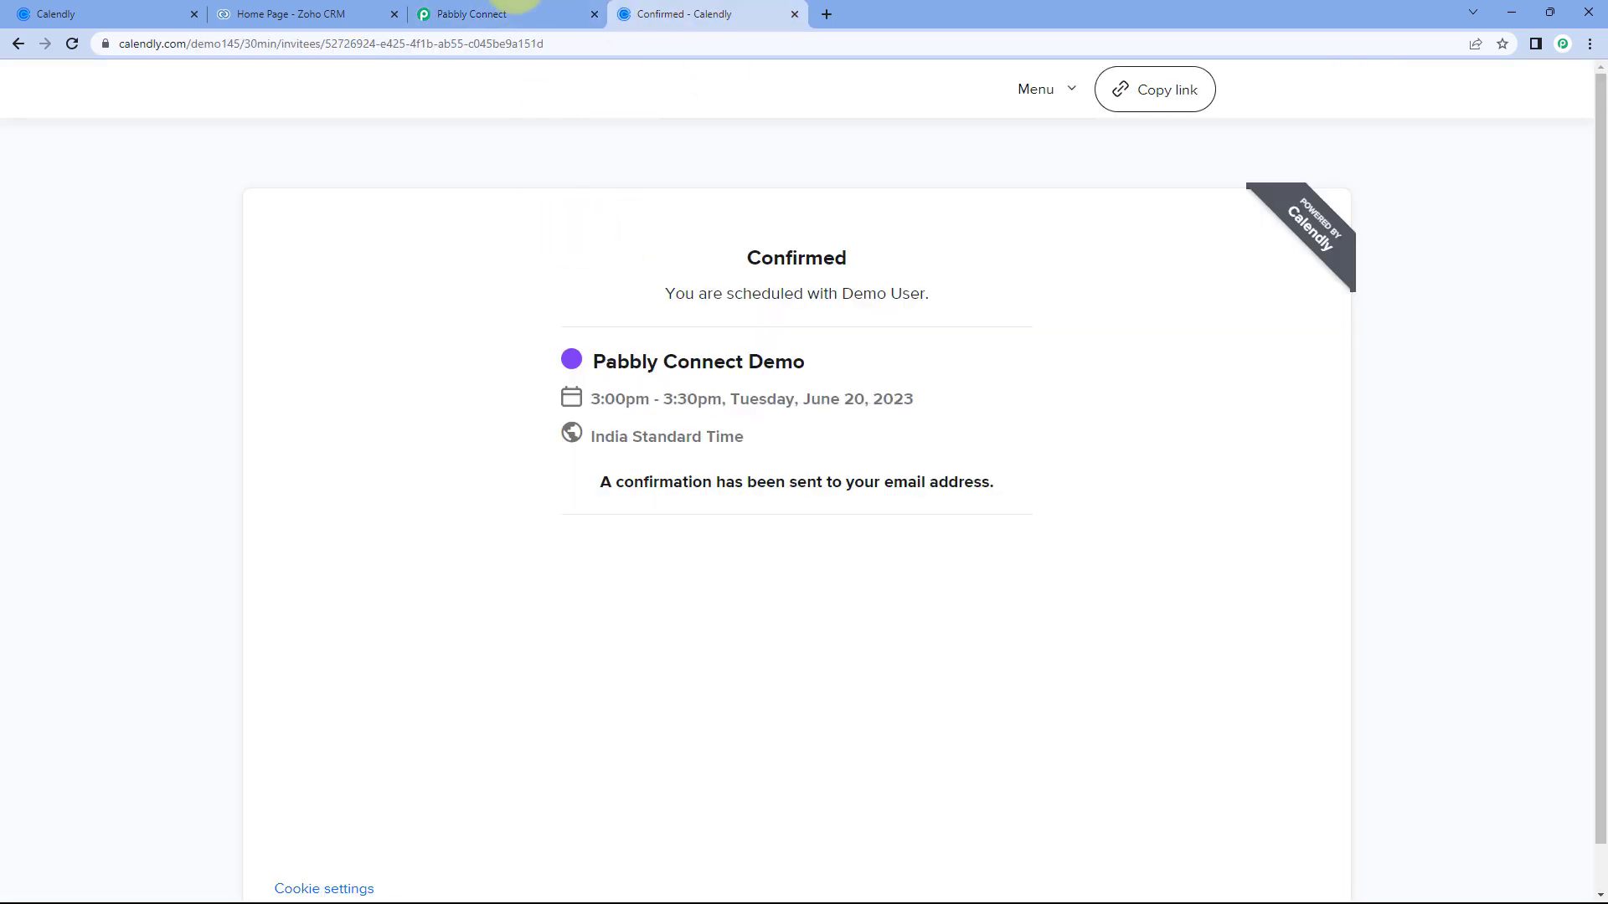
{"action": "left_click", "coordinate": [503, 14]}
{"action": "left_click", "coordinate": [755, 154]}
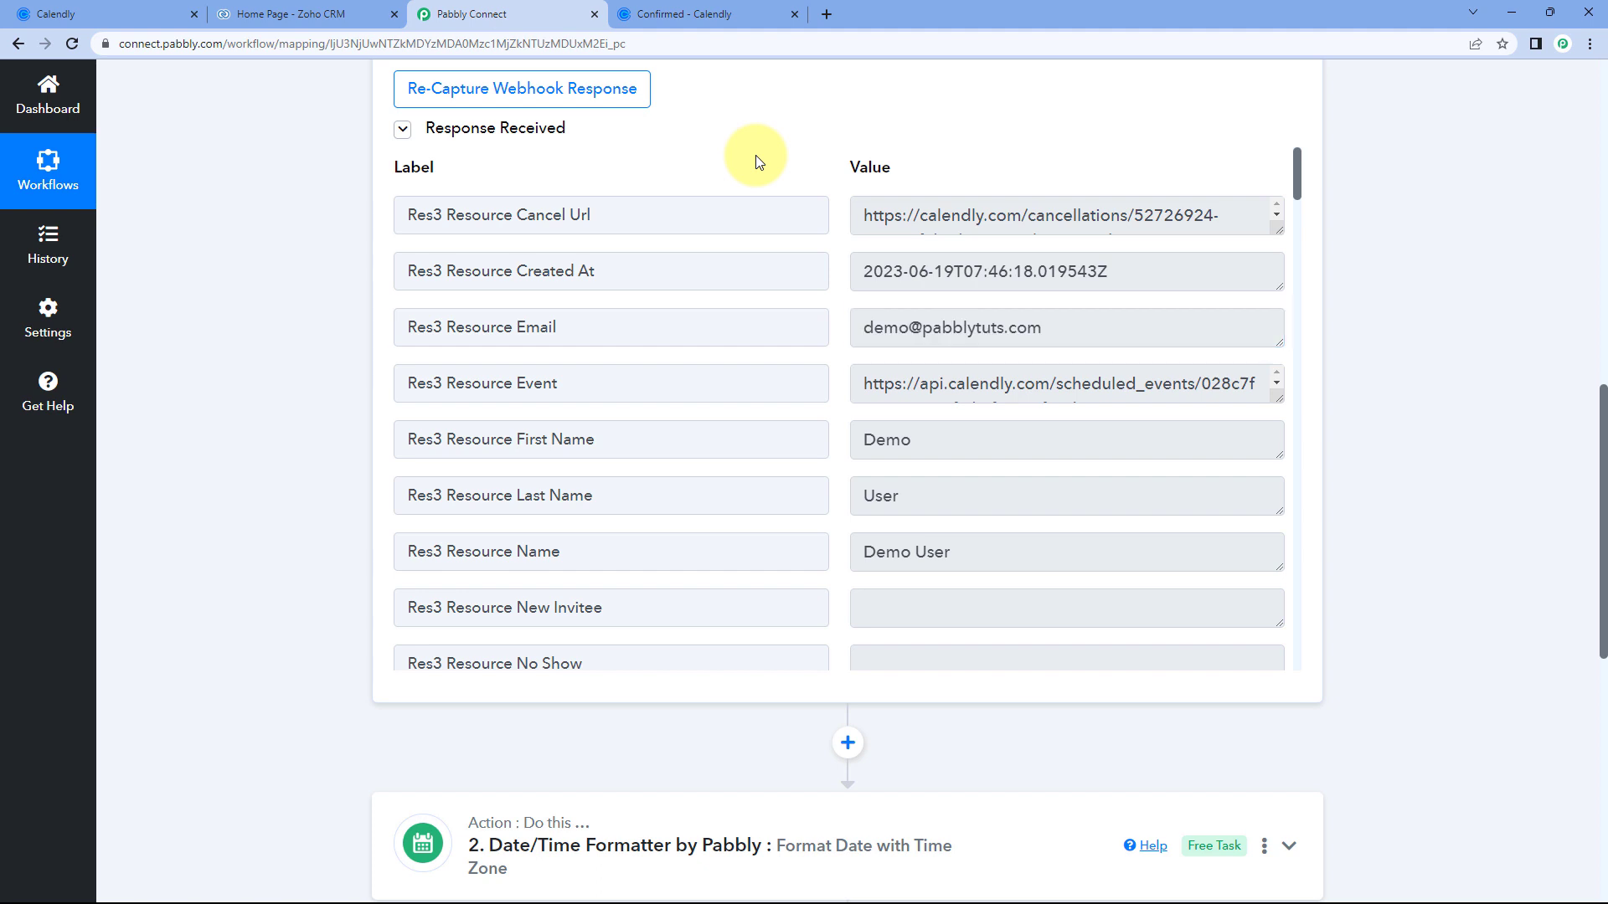
{"action": "scroll", "coordinate": [248, 405], "scroll_direction": "down", "scroll_amount": 5}
{"action": "scroll", "coordinate": [286, 391], "scroll_direction": "down", "scroll_amount": 3}
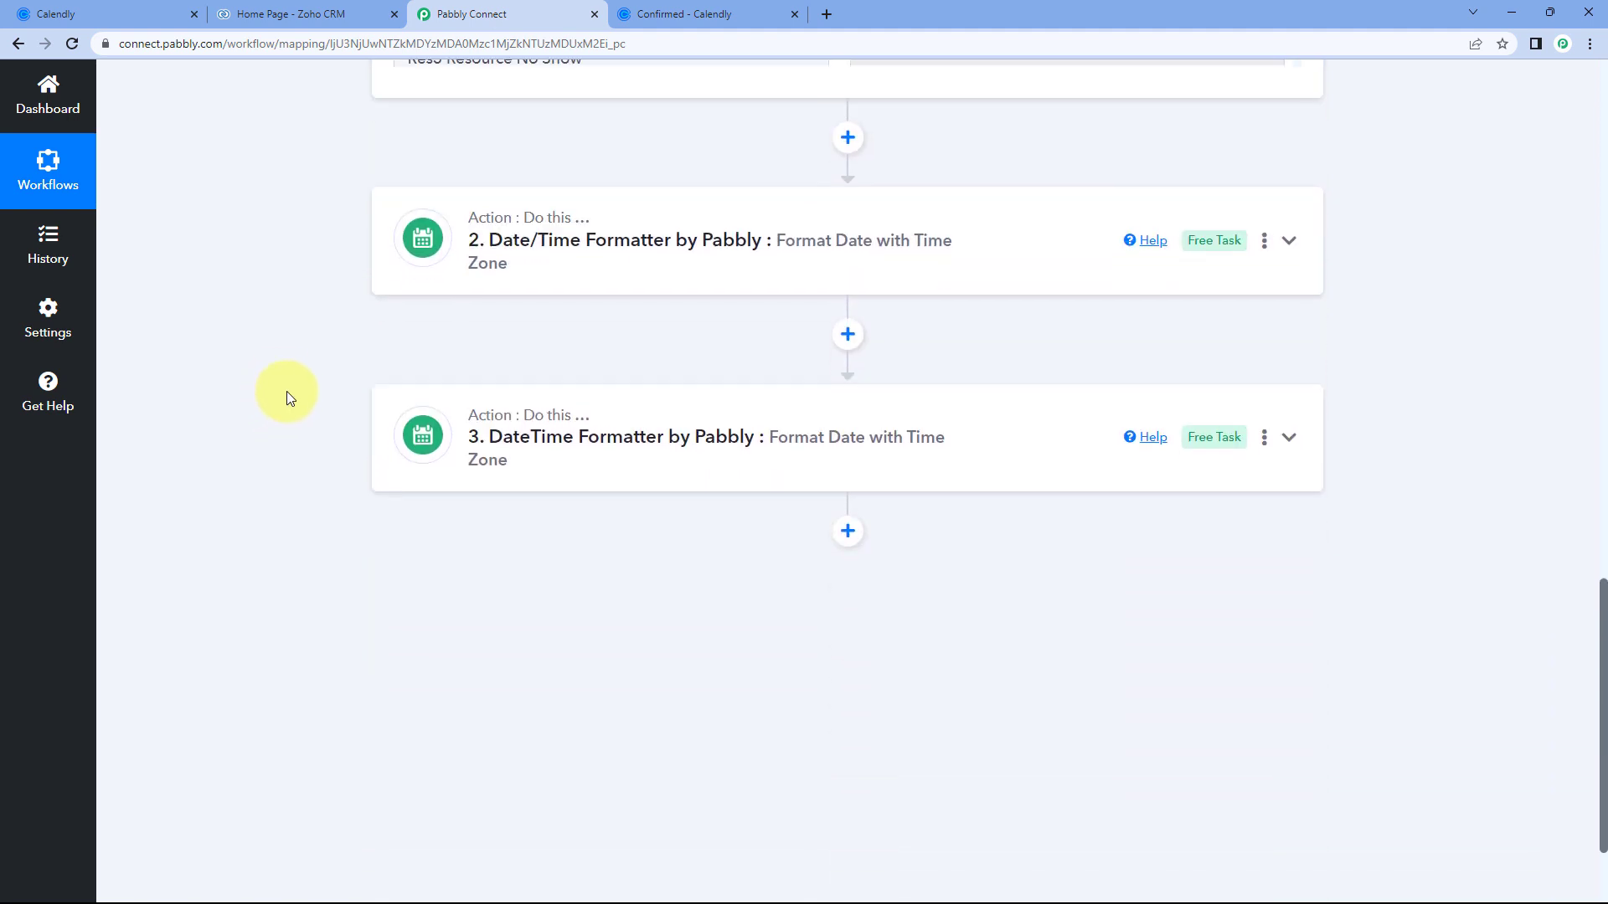
Add a fourth step using Zoho CRM with the Search Contact action event.
{"action": "left_click", "coordinate": [838, 394]}
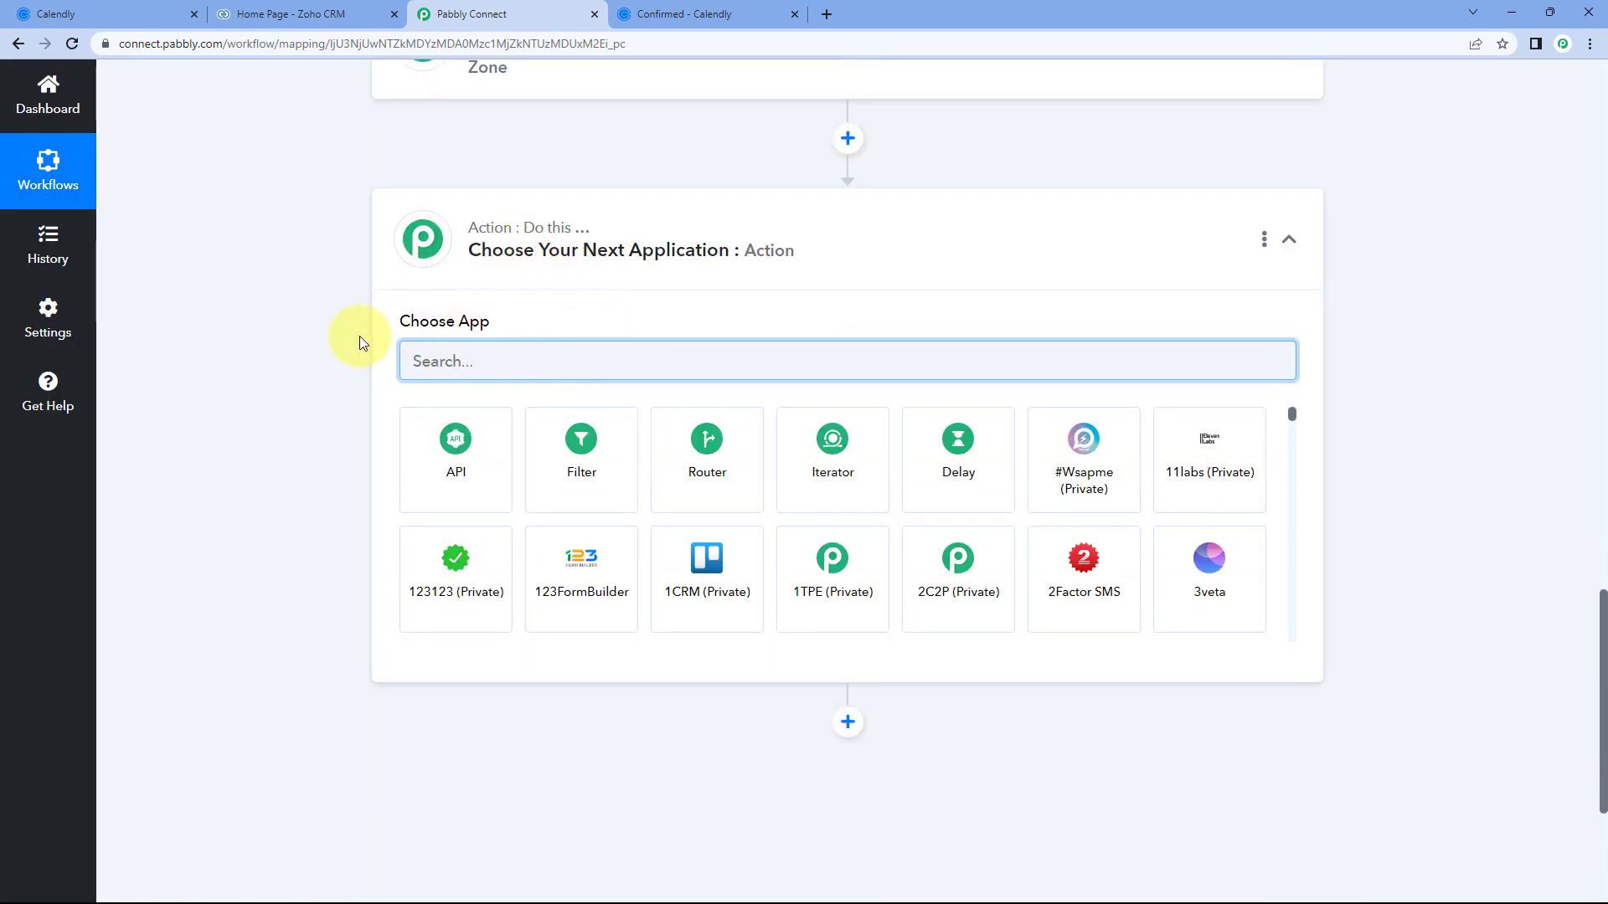
{"action": "type", "text": "ZOho CR"}
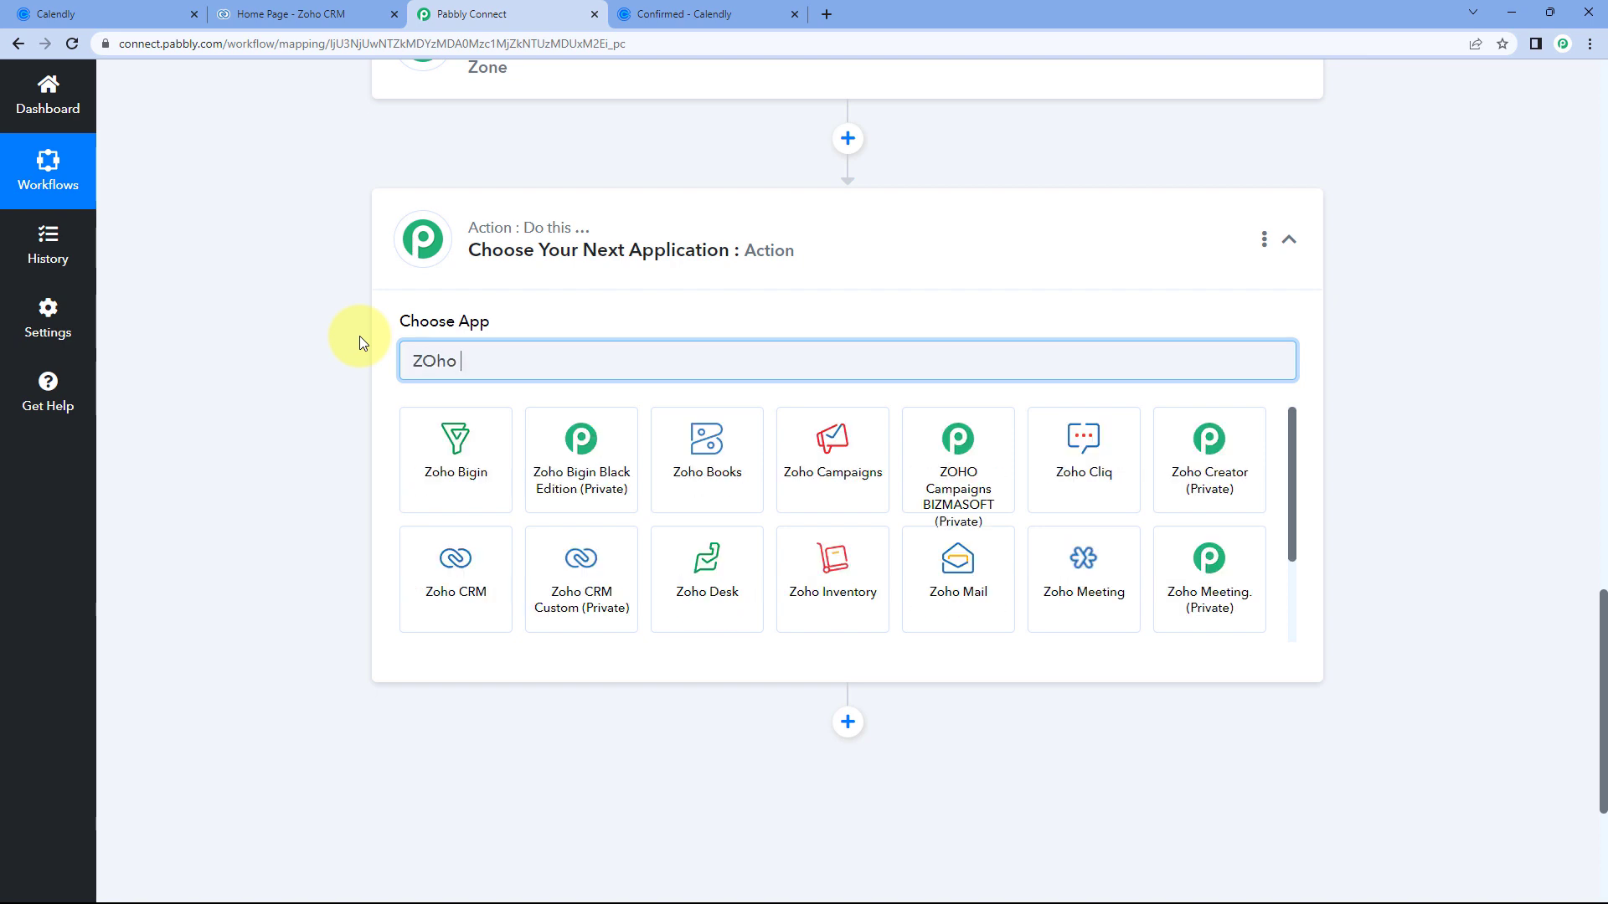
{"action": "type", "text": "M"}
{"action": "left_click", "coordinate": [424, 441]}
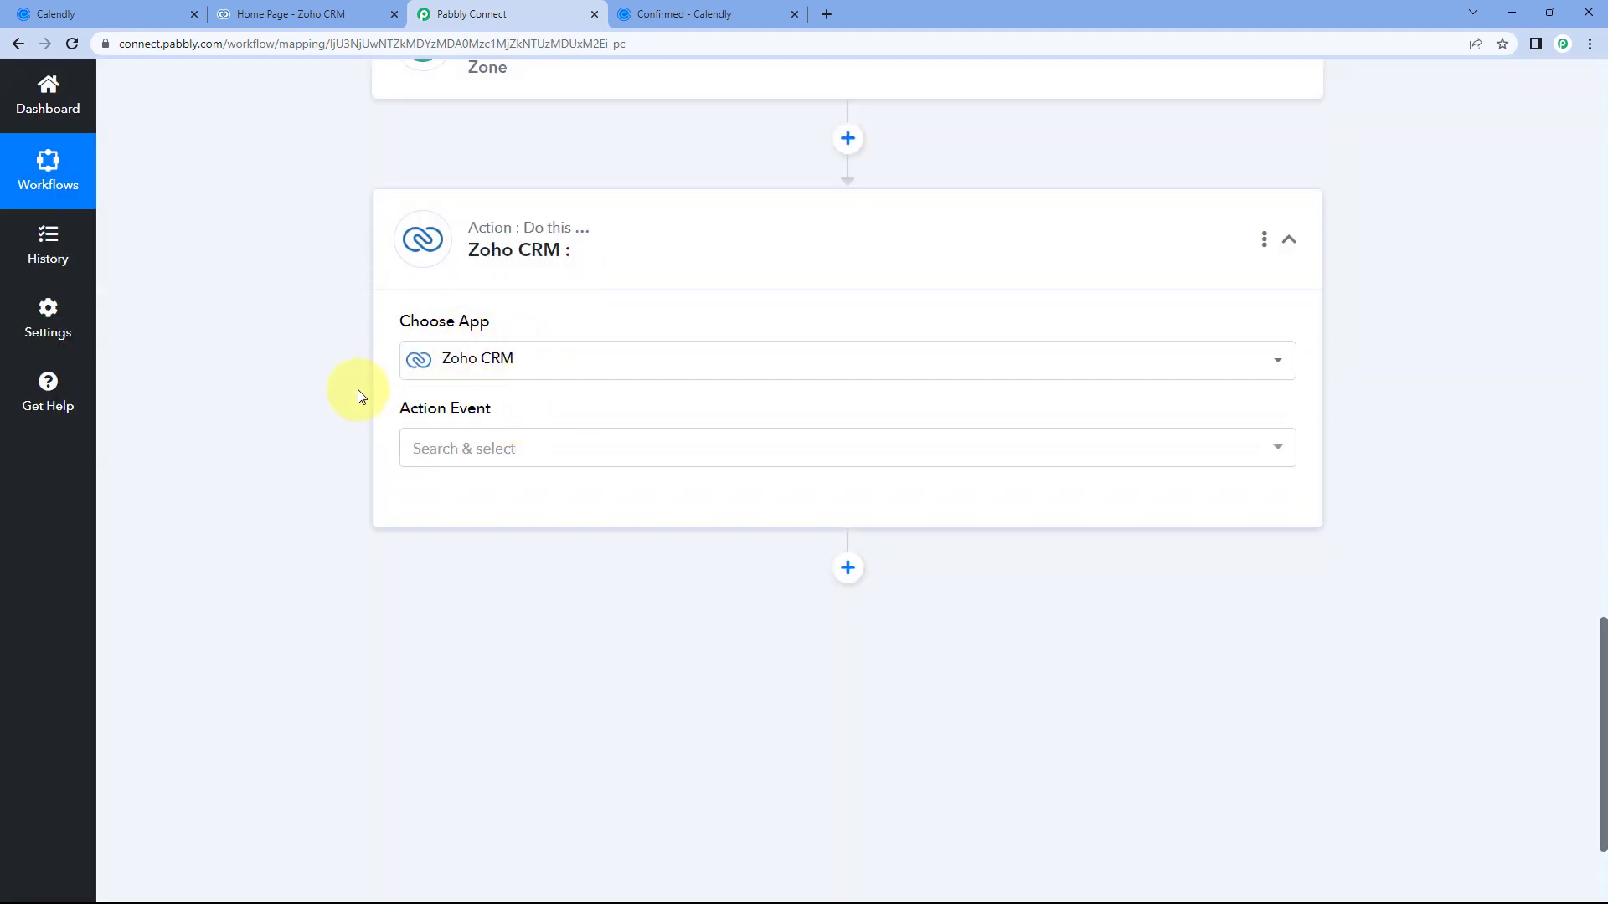
{"action": "scroll", "coordinate": [365, 387], "scroll_direction": "down", "scroll_amount": 1}
{"action": "left_click", "coordinate": [531, 366]}
{"action": "scroll", "coordinate": [350, 385], "scroll_direction": "down", "scroll_amount": 1}
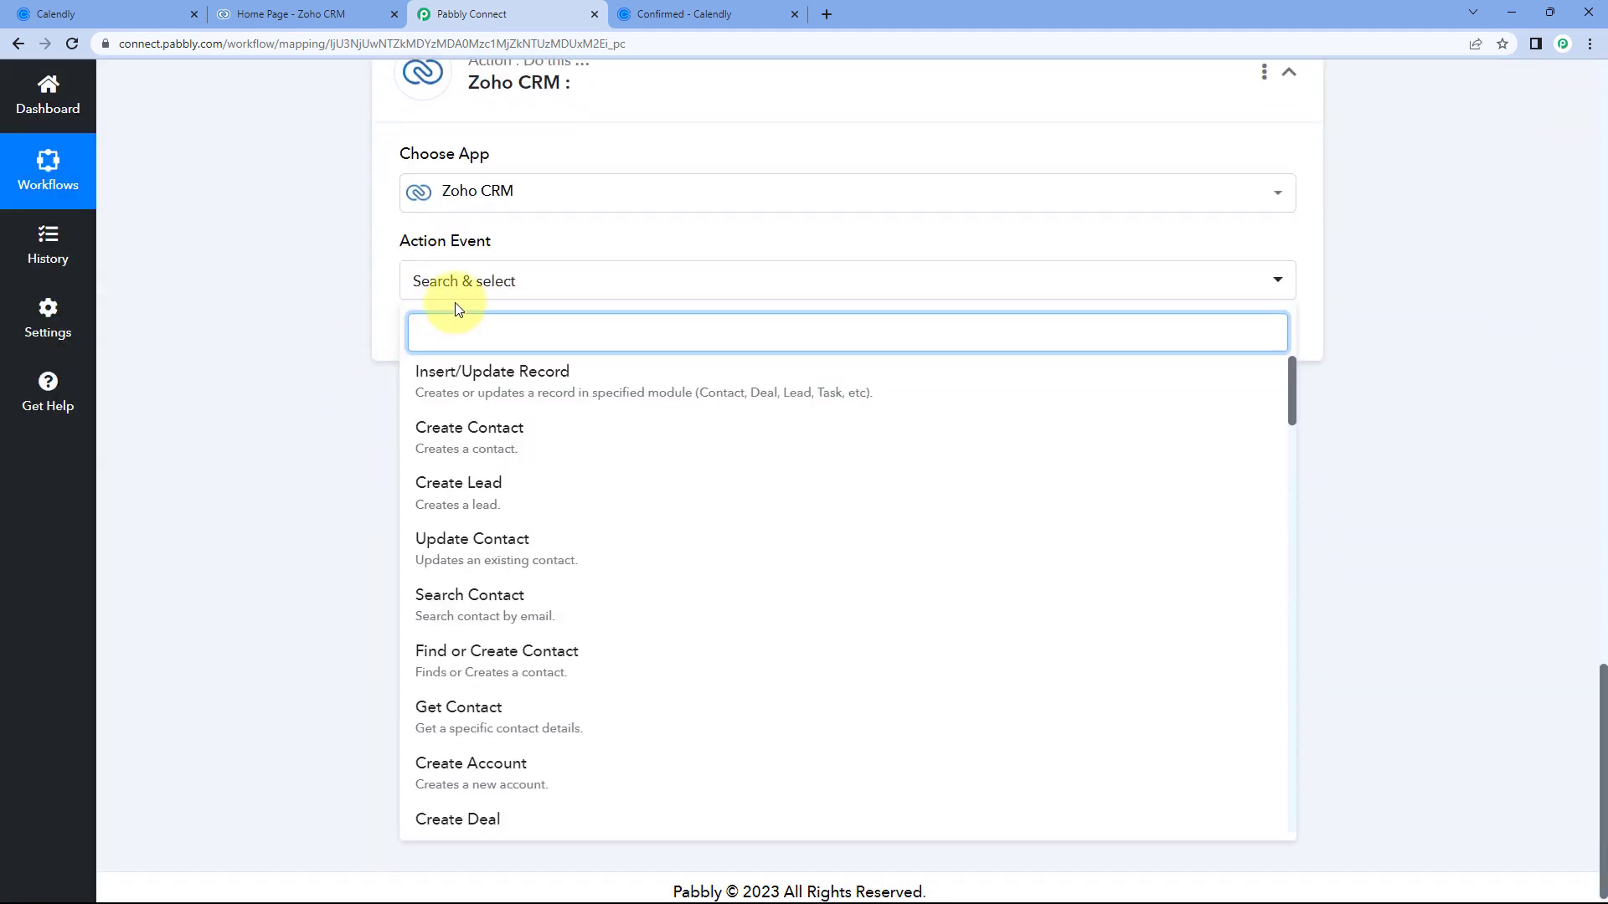
{"action": "left_click", "coordinate": [499, 607]}
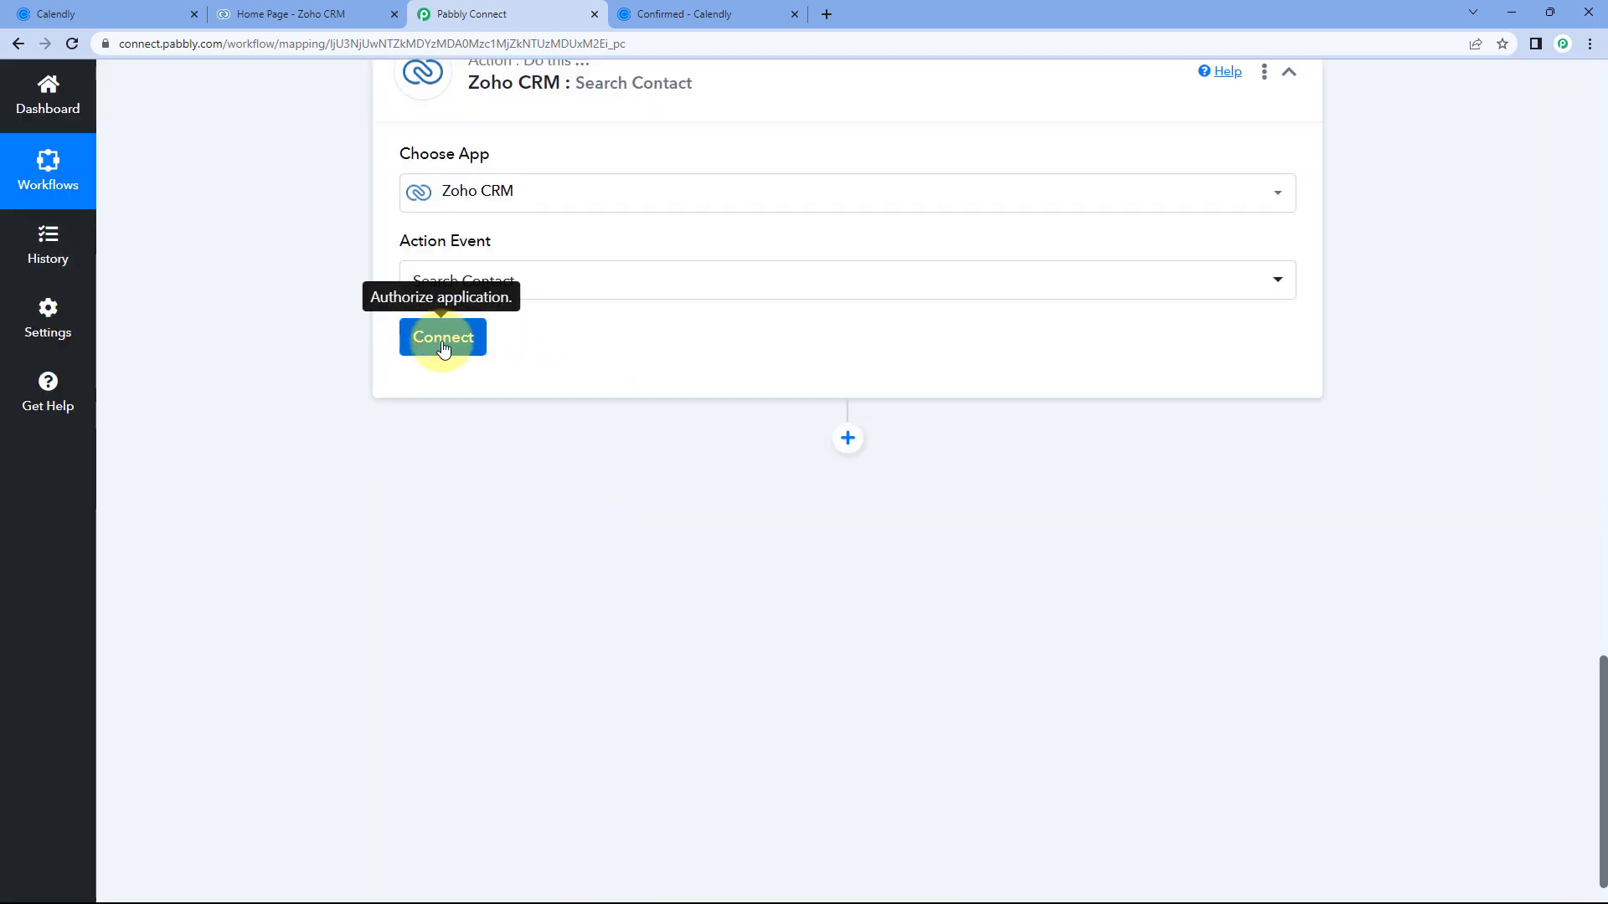
Start a new Zoho CRM #5 connection and bring up the Zoho account domain prompt.
{"action": "left_click", "coordinate": [443, 339]}
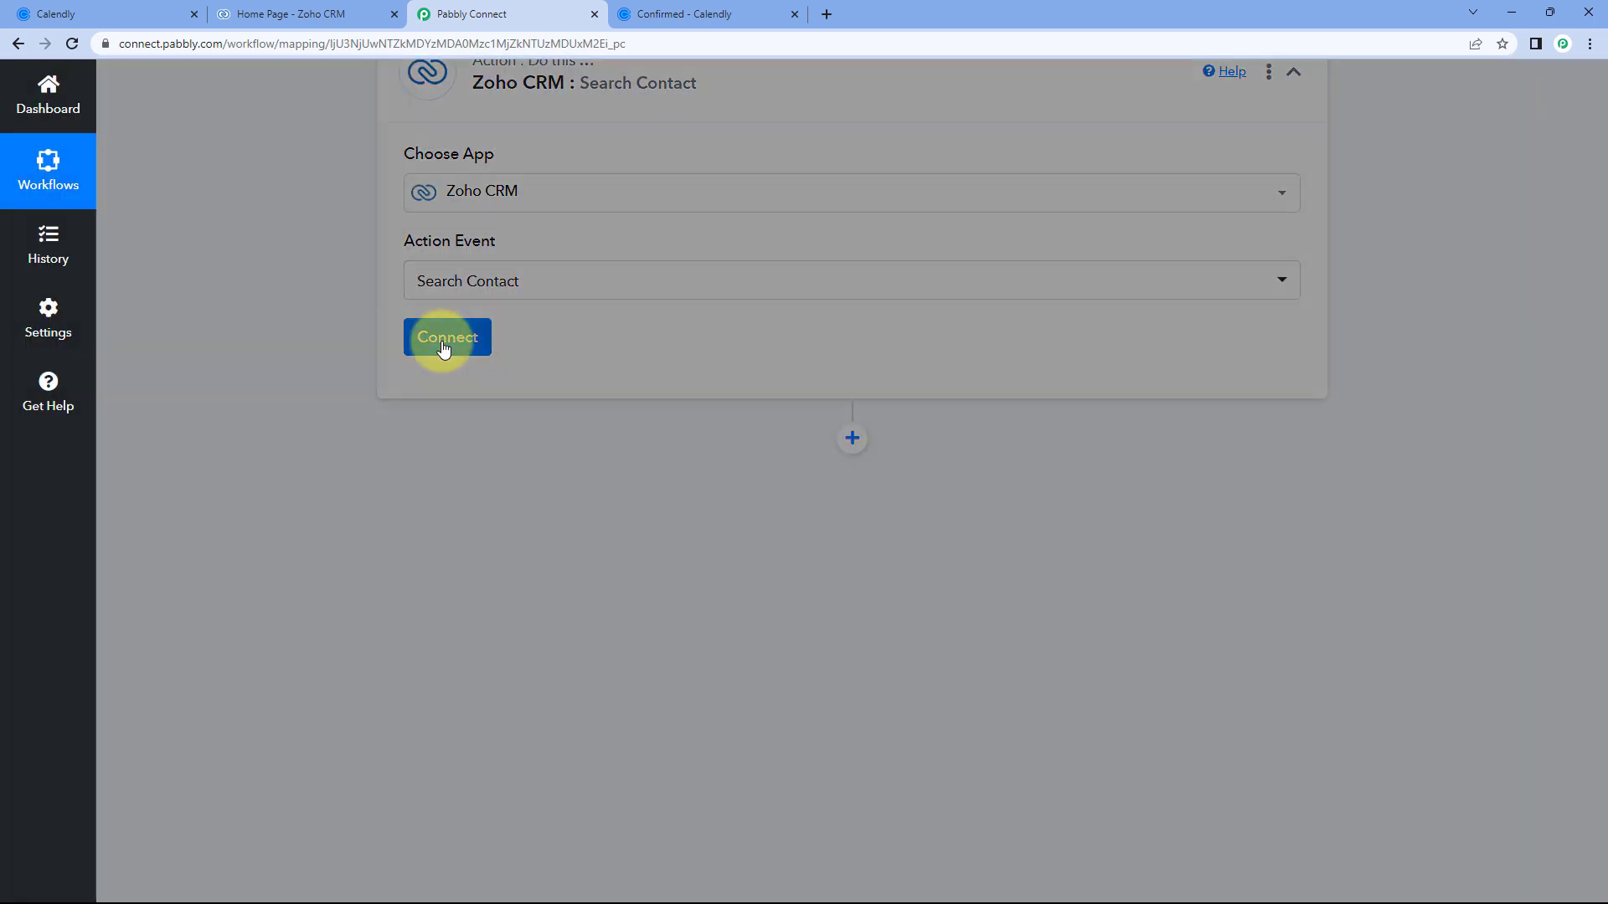
{"action": "left_click", "coordinate": [744, 266]}
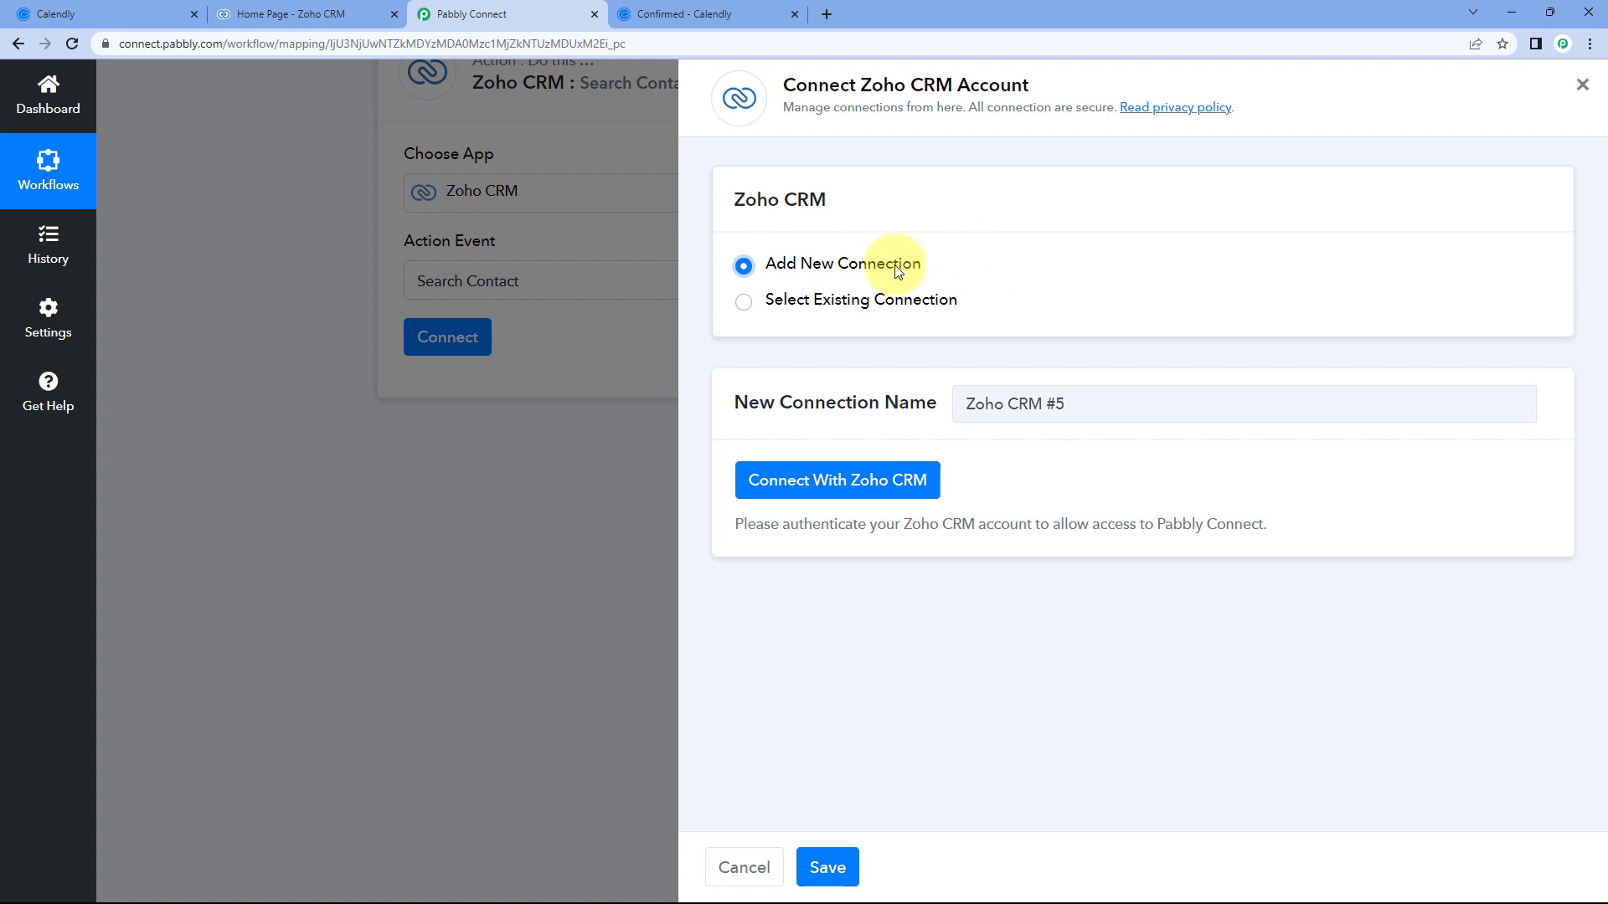
{"action": "left_click", "coordinate": [838, 485]}
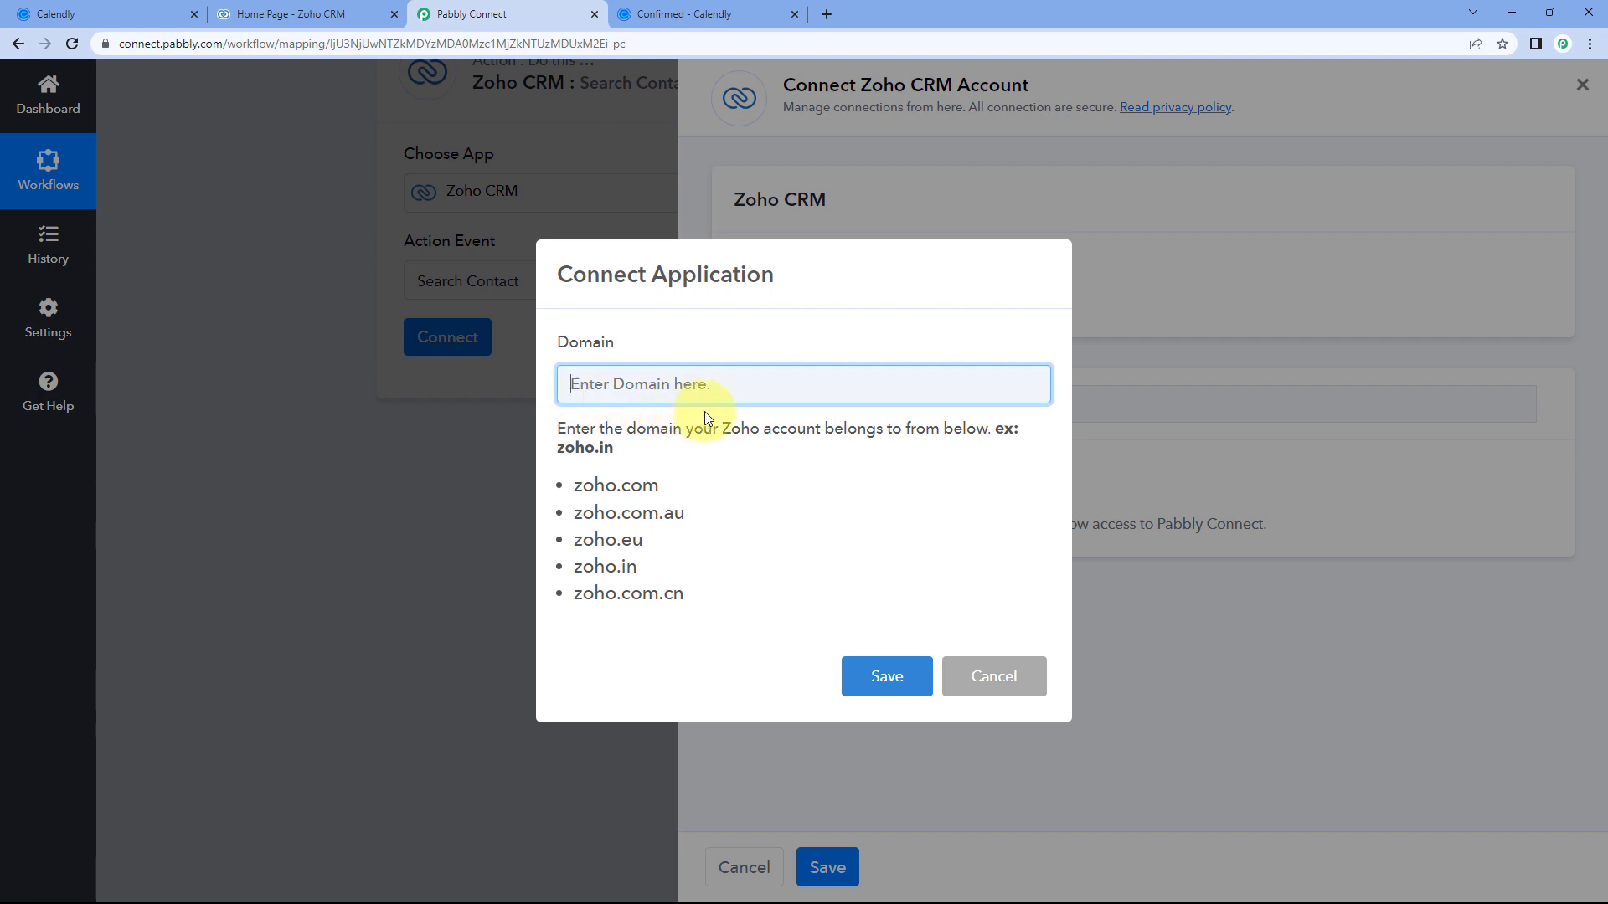
Copy the zoho.in domain from the Zoho CRM tab's address bar.
{"action": "left_click", "coordinate": [319, 8]}
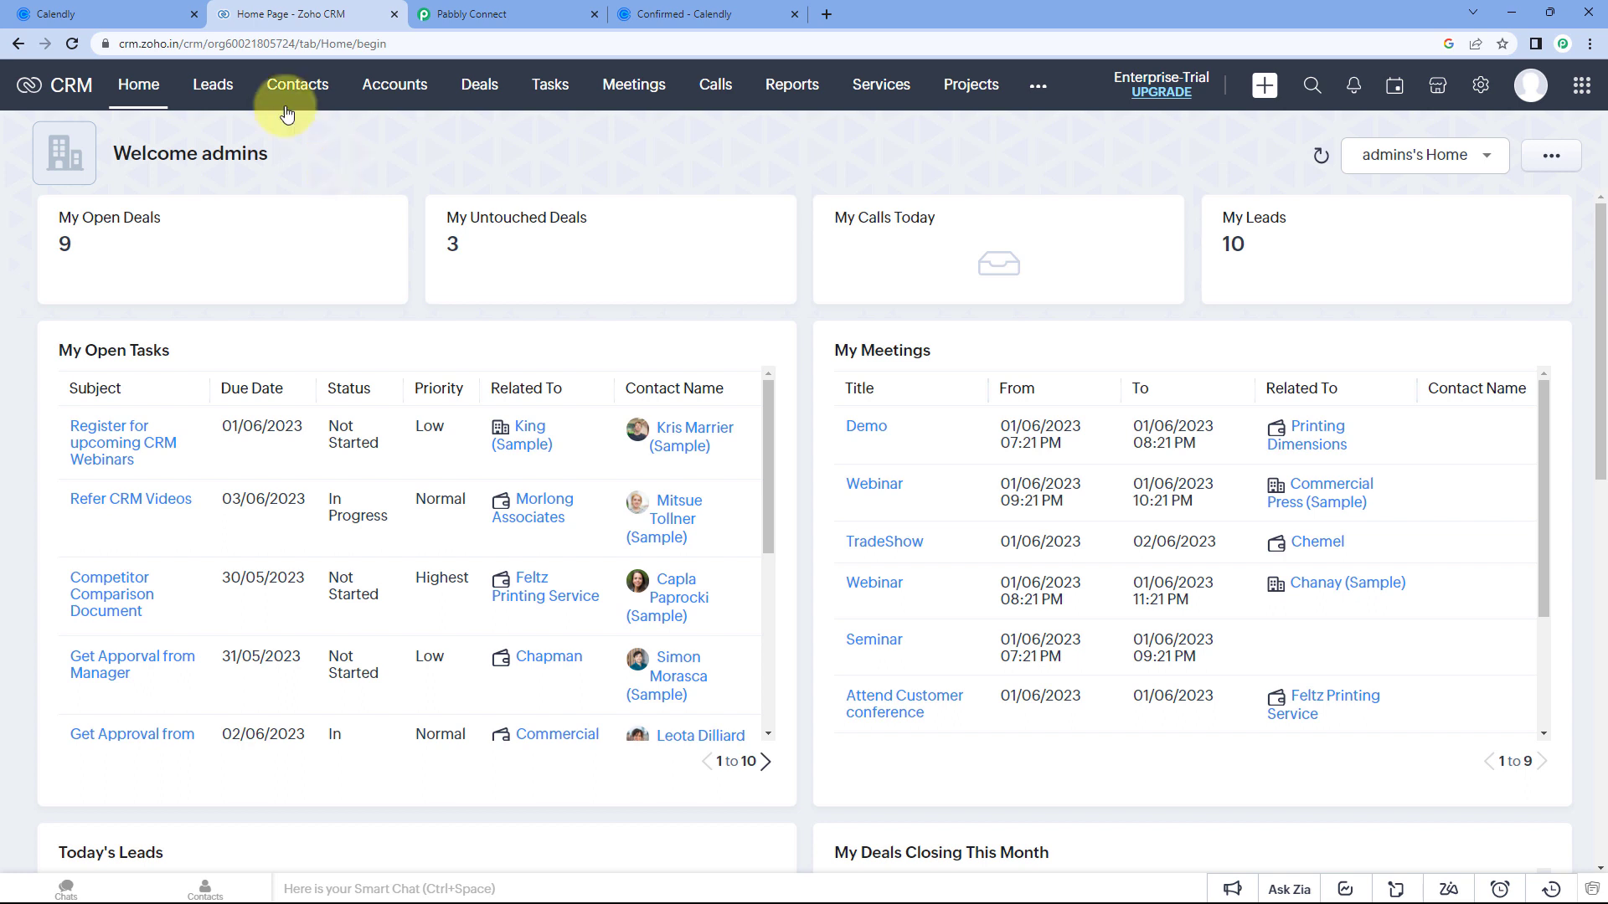
{"action": "left_click", "coordinate": [212, 46]}
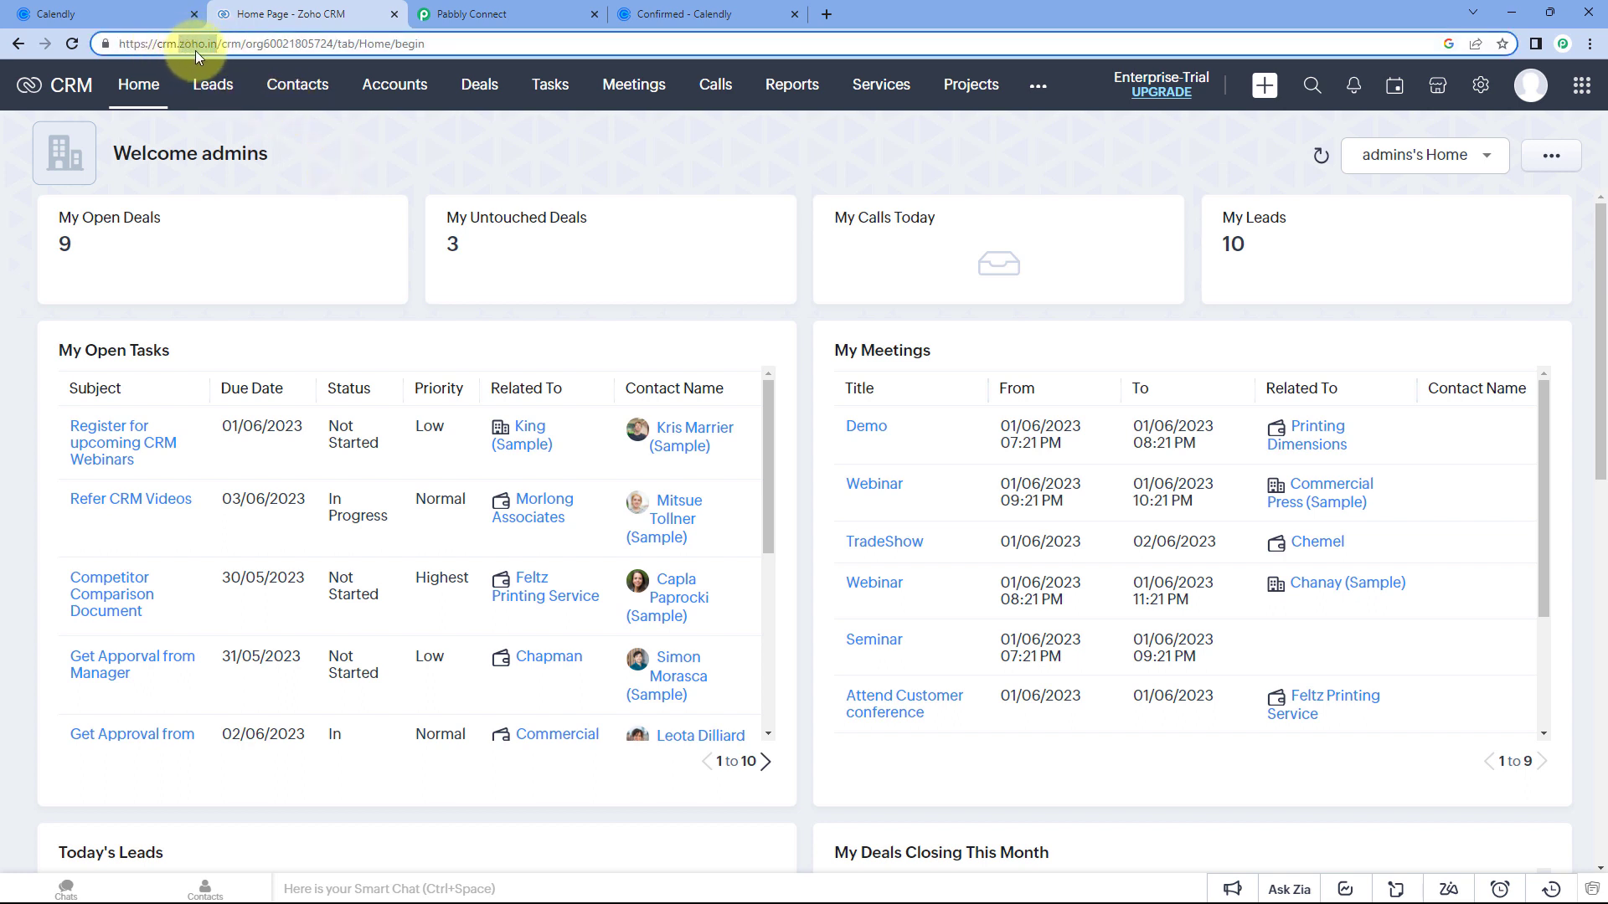
{"action": "right_click", "coordinate": [199, 45]}
{"action": "left_click", "coordinate": [250, 144]}
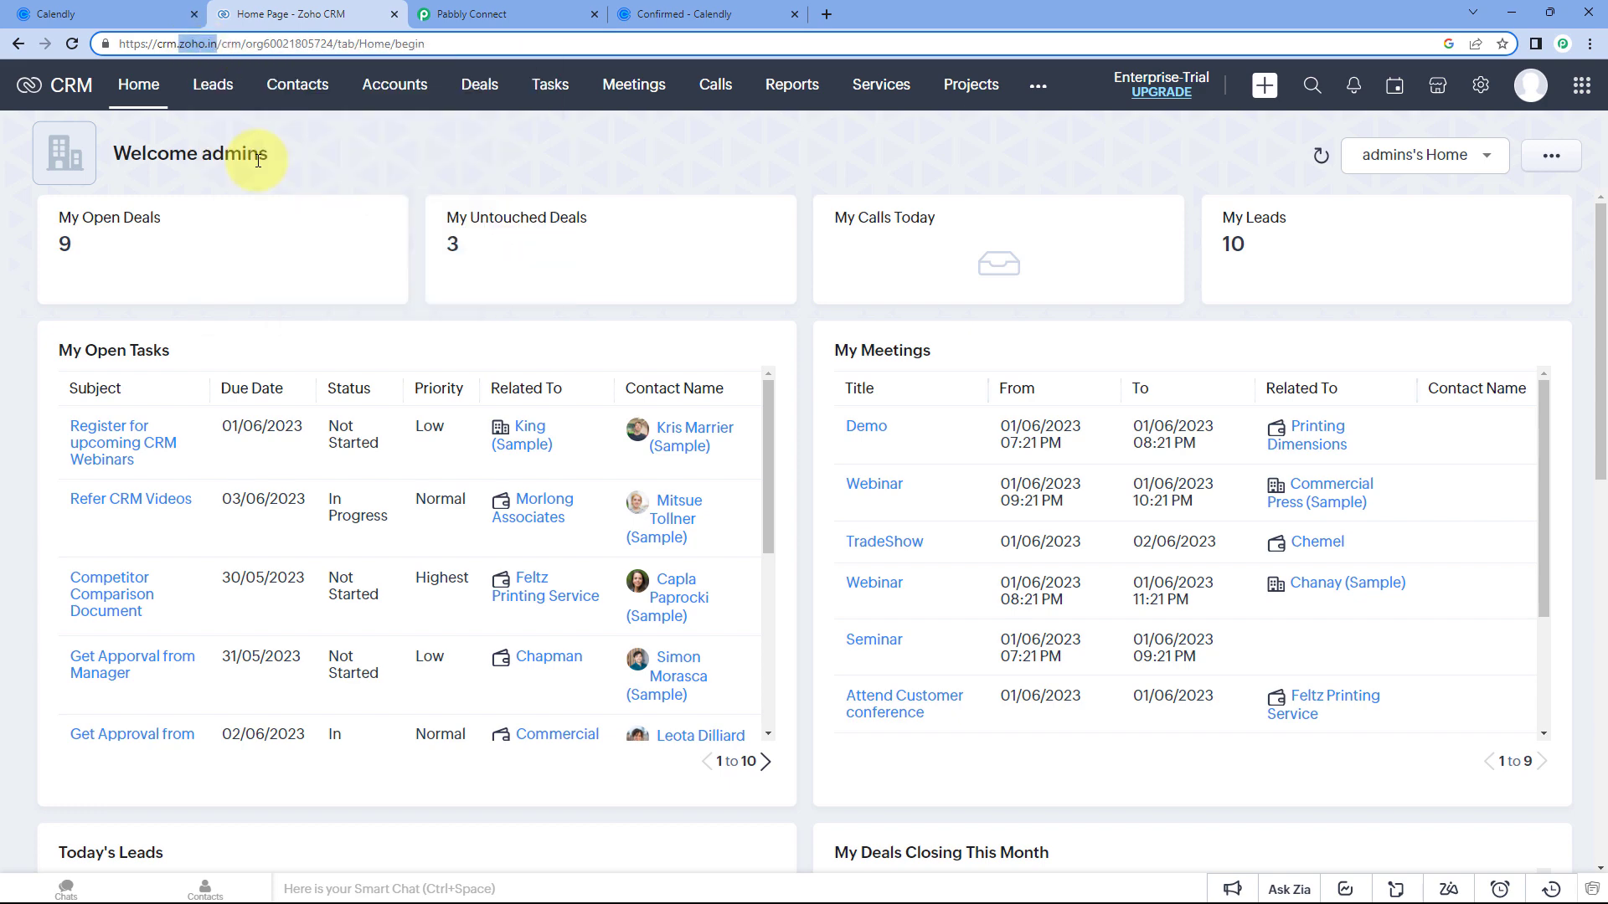
Paste zoho.in into the Domain field and save to reach the Zoho consent window.
{"action": "left_click", "coordinate": [530, 13]}
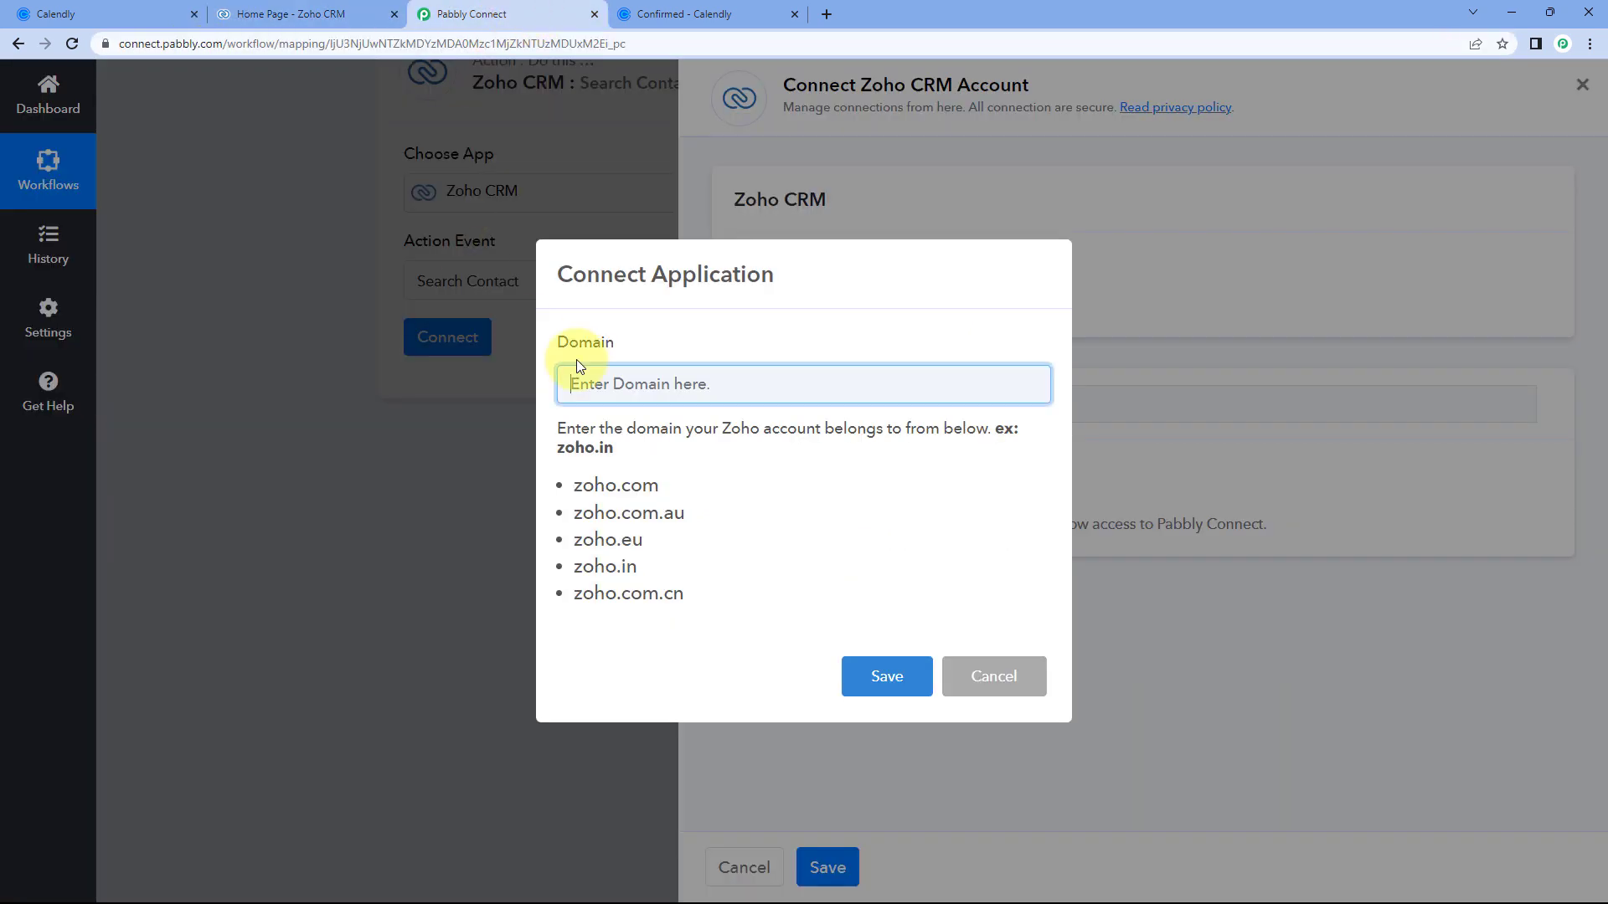
{"action": "right_click", "coordinate": [613, 384]}
{"action": "left_click", "coordinate": [652, 519]}
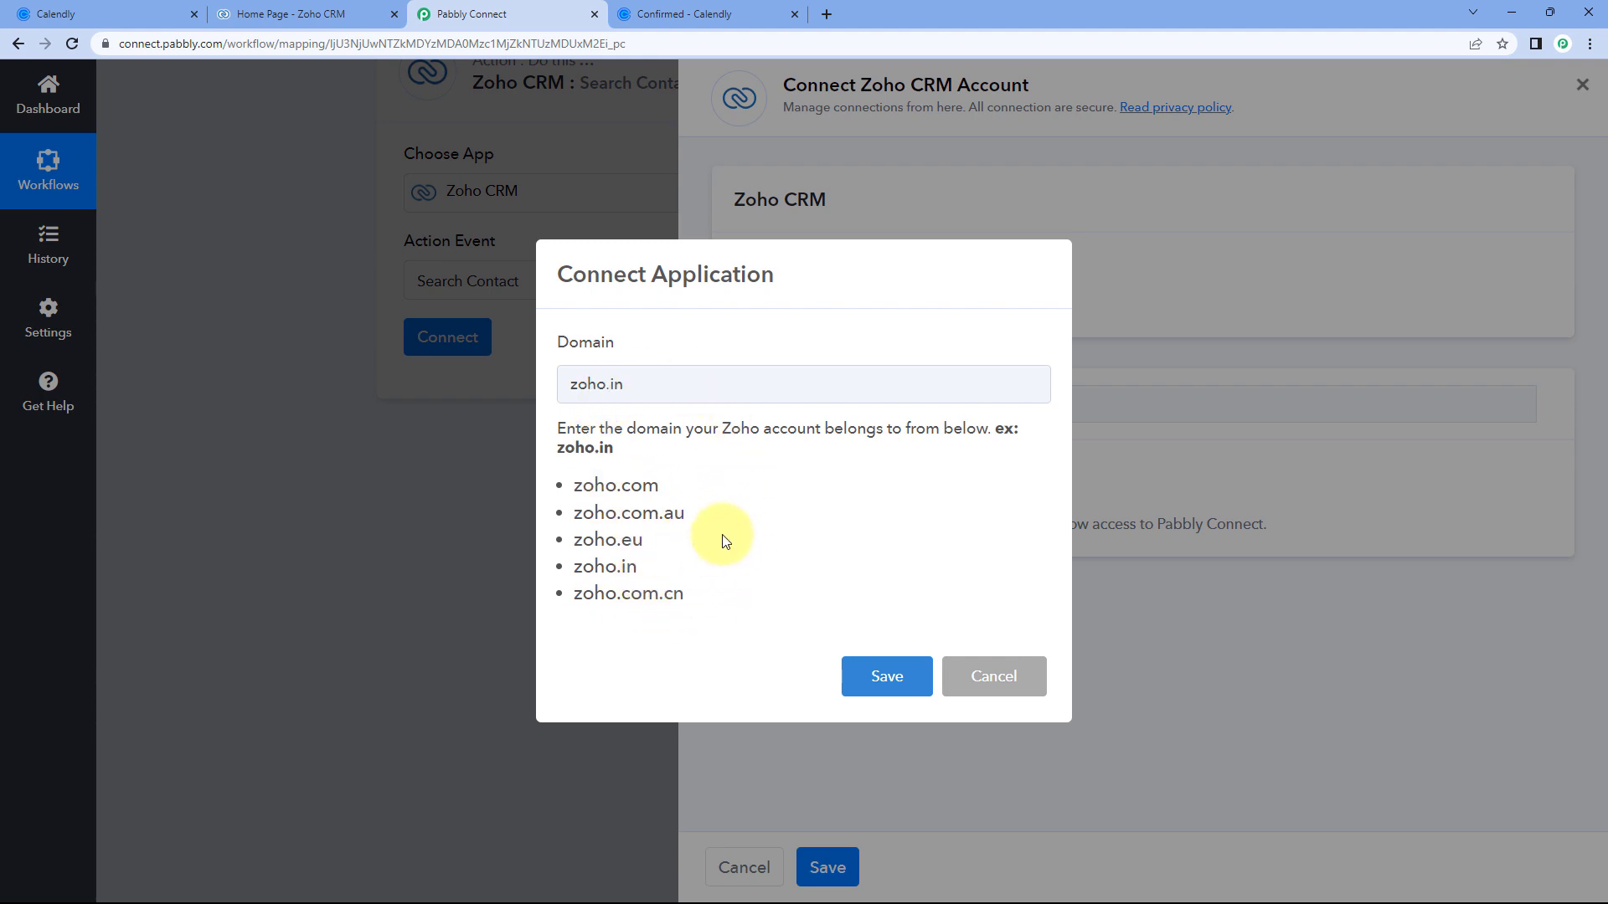
{"action": "left_click", "coordinate": [898, 677]}
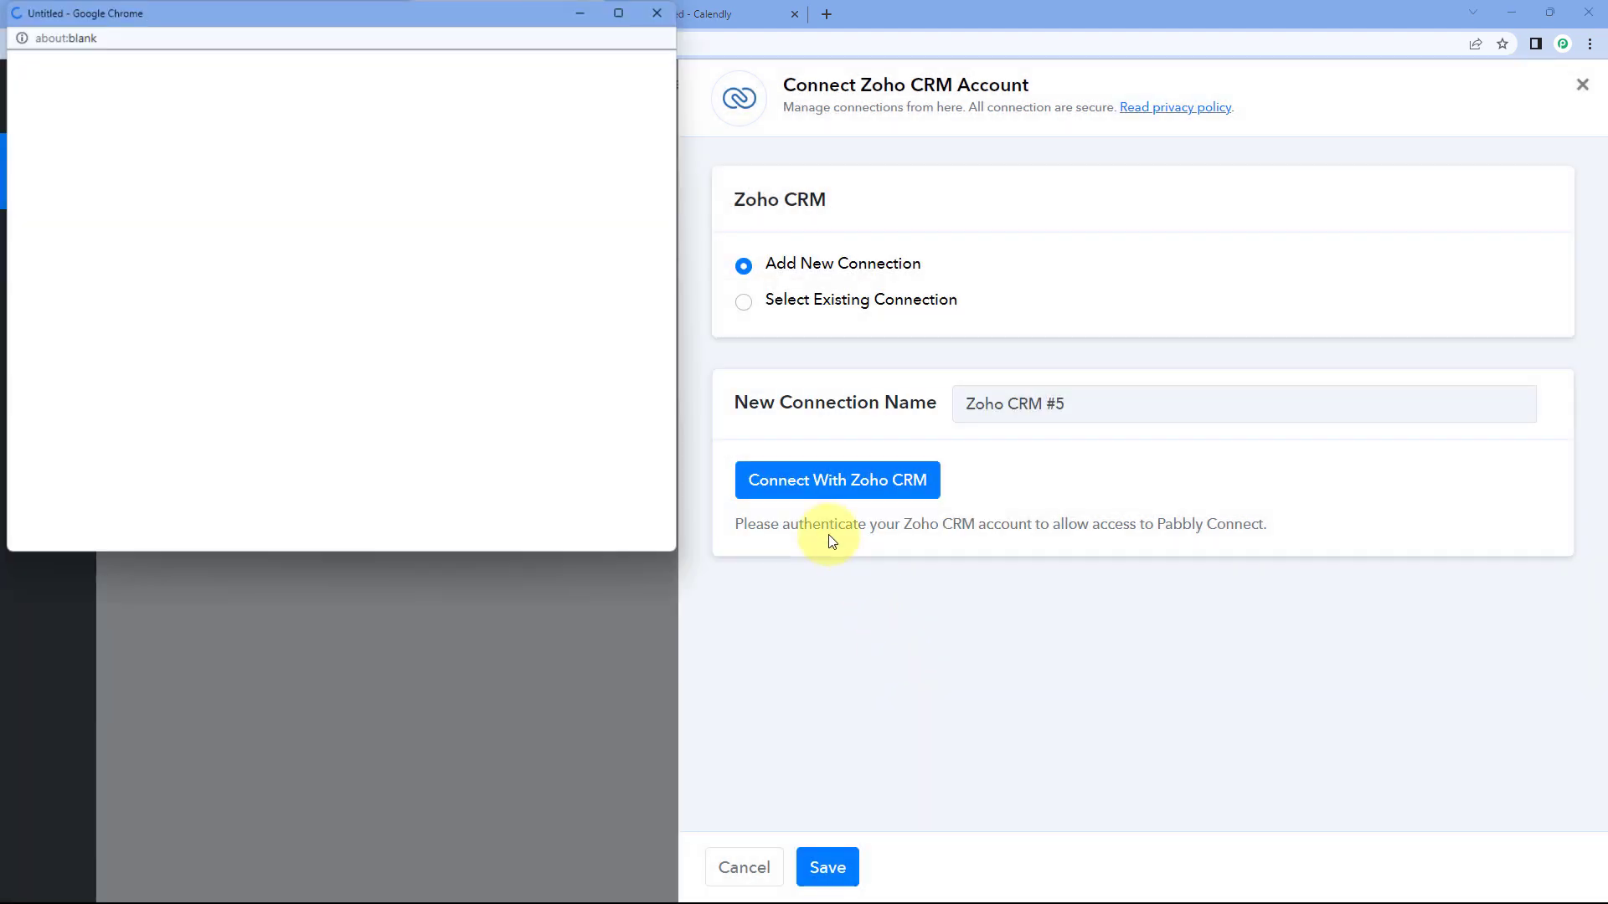
{"action": "left_click_drag", "start_coordinate": [284, 13], "coordinate": [295, 79]}
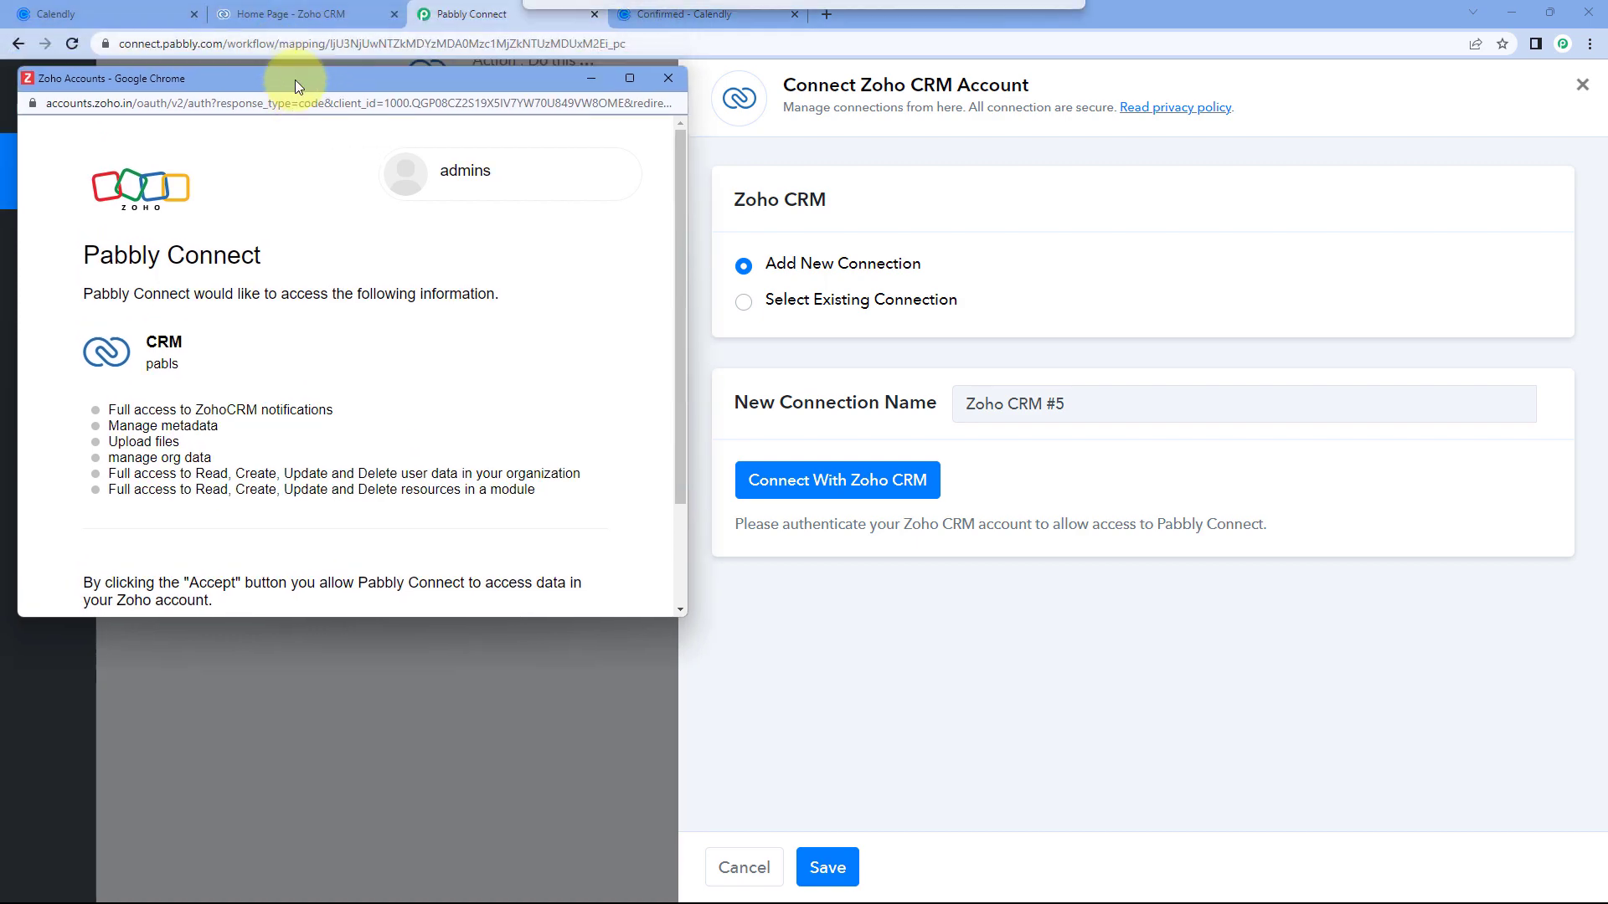
{"action": "left_click", "coordinate": [287, 14]}
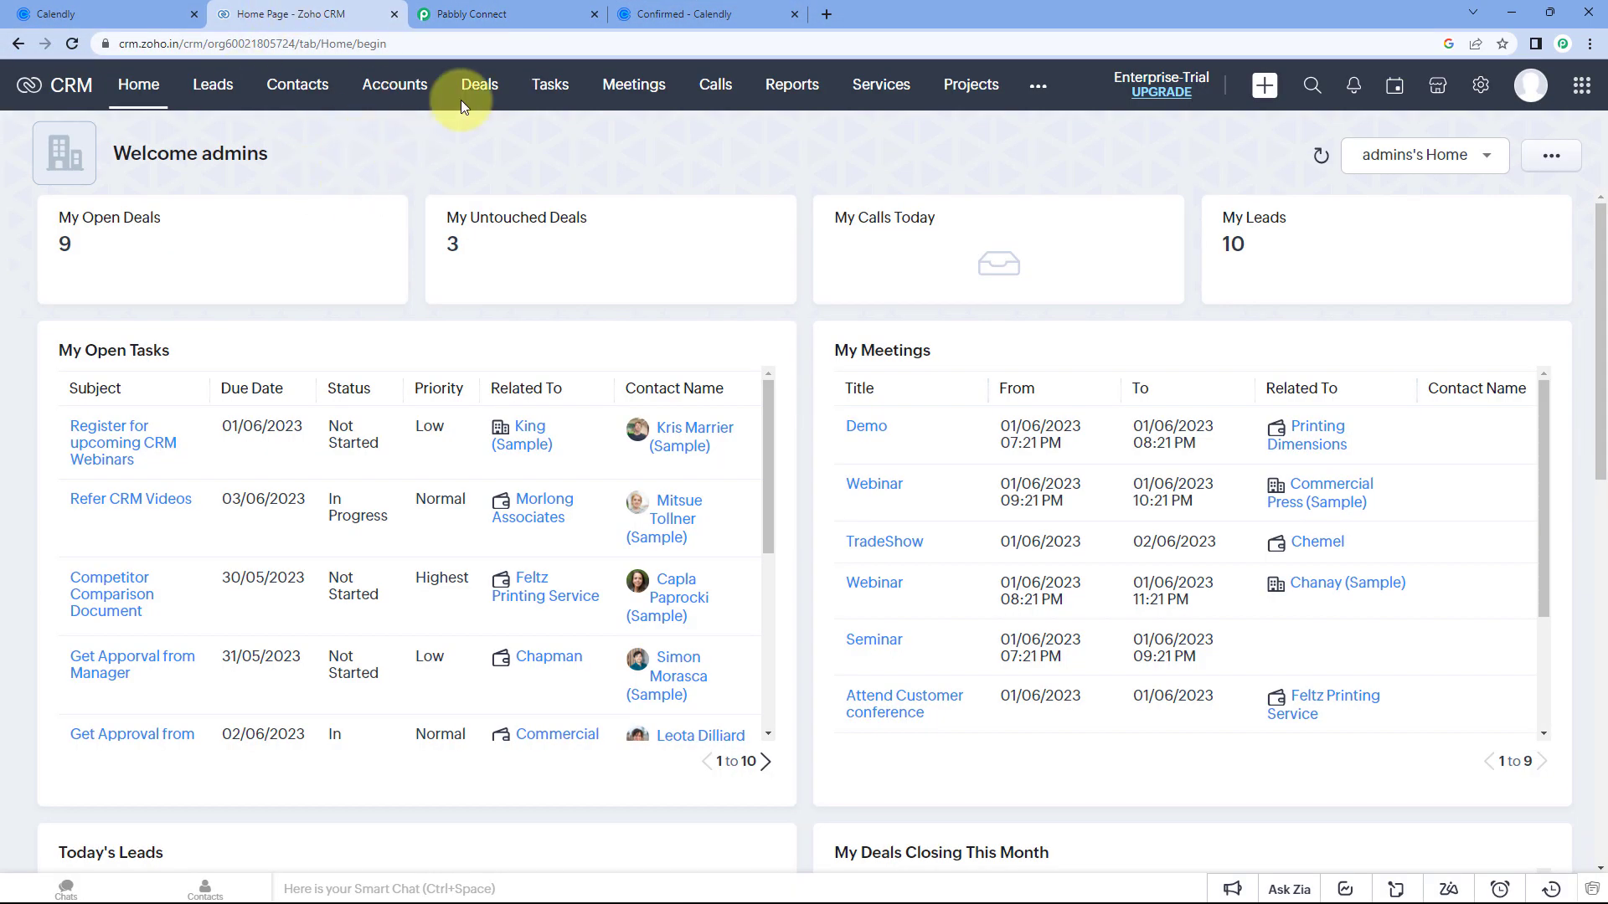
{"action": "left_click", "coordinate": [486, 15]}
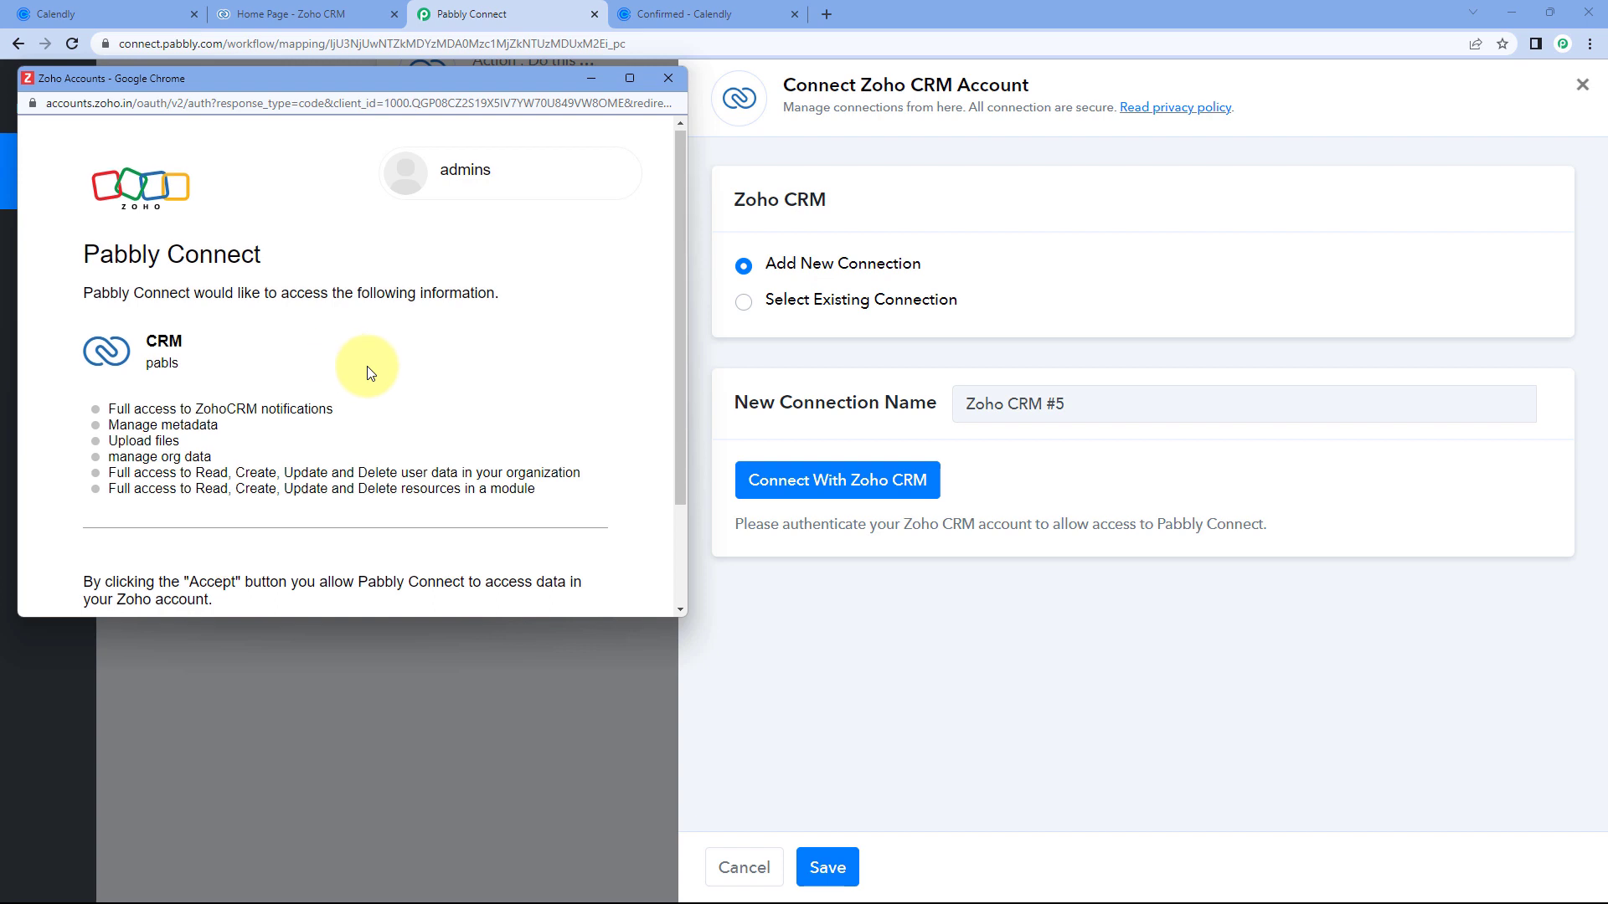
{"action": "scroll", "coordinate": [370, 369], "scroll_direction": "down", "scroll_amount": 2}
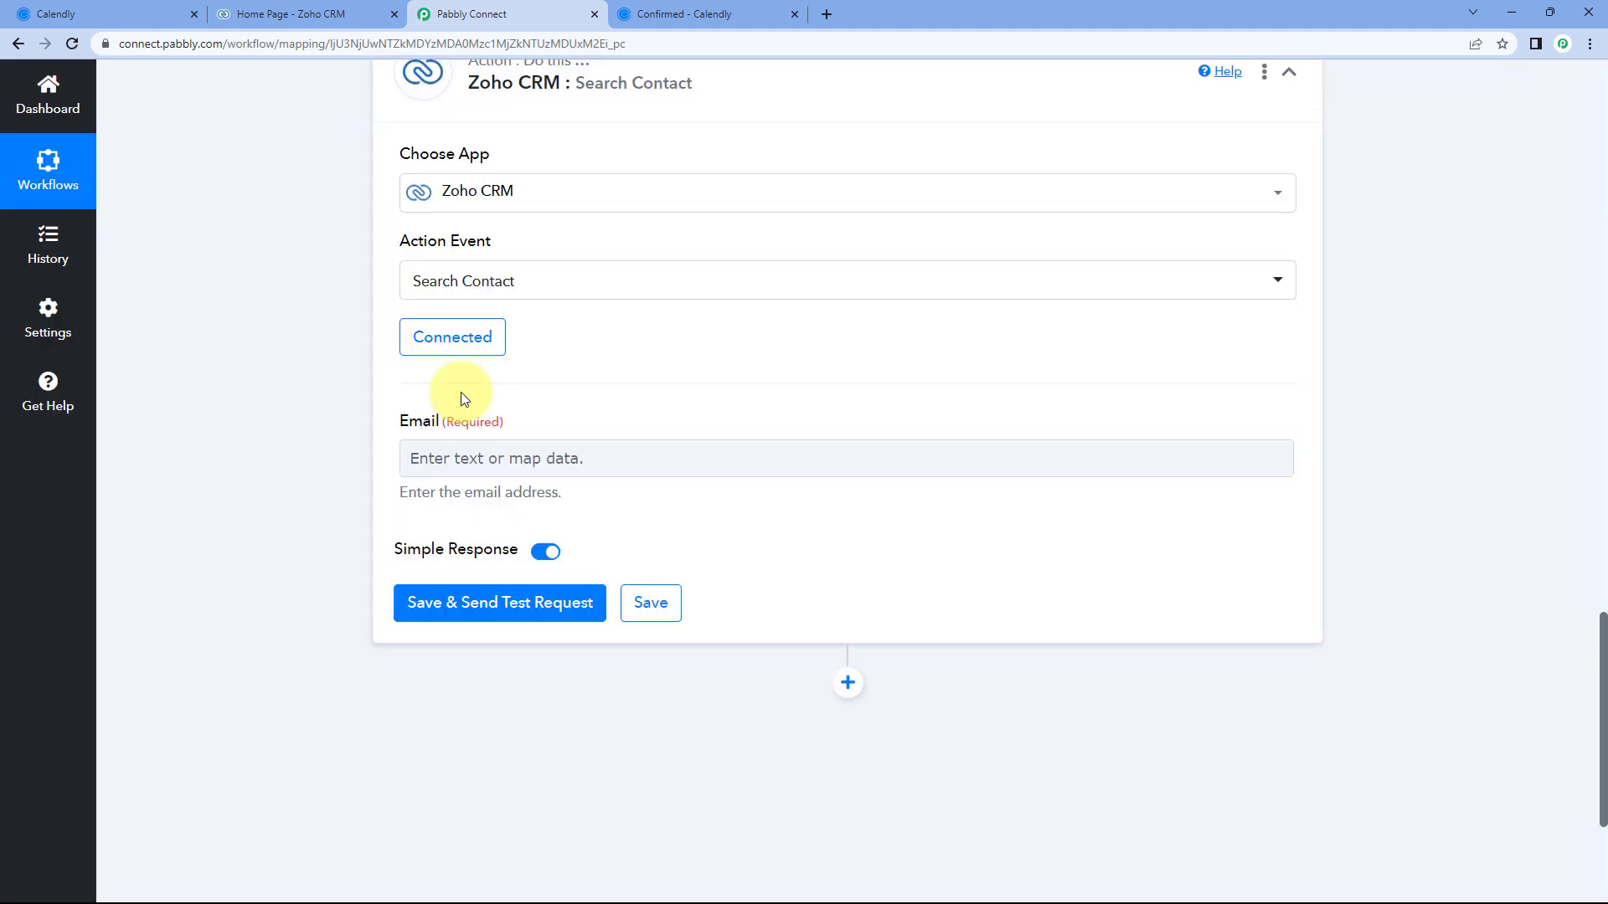
{"action": "scroll", "coordinate": [506, 365], "scroll_direction": "down", "scroll_amount": 1}
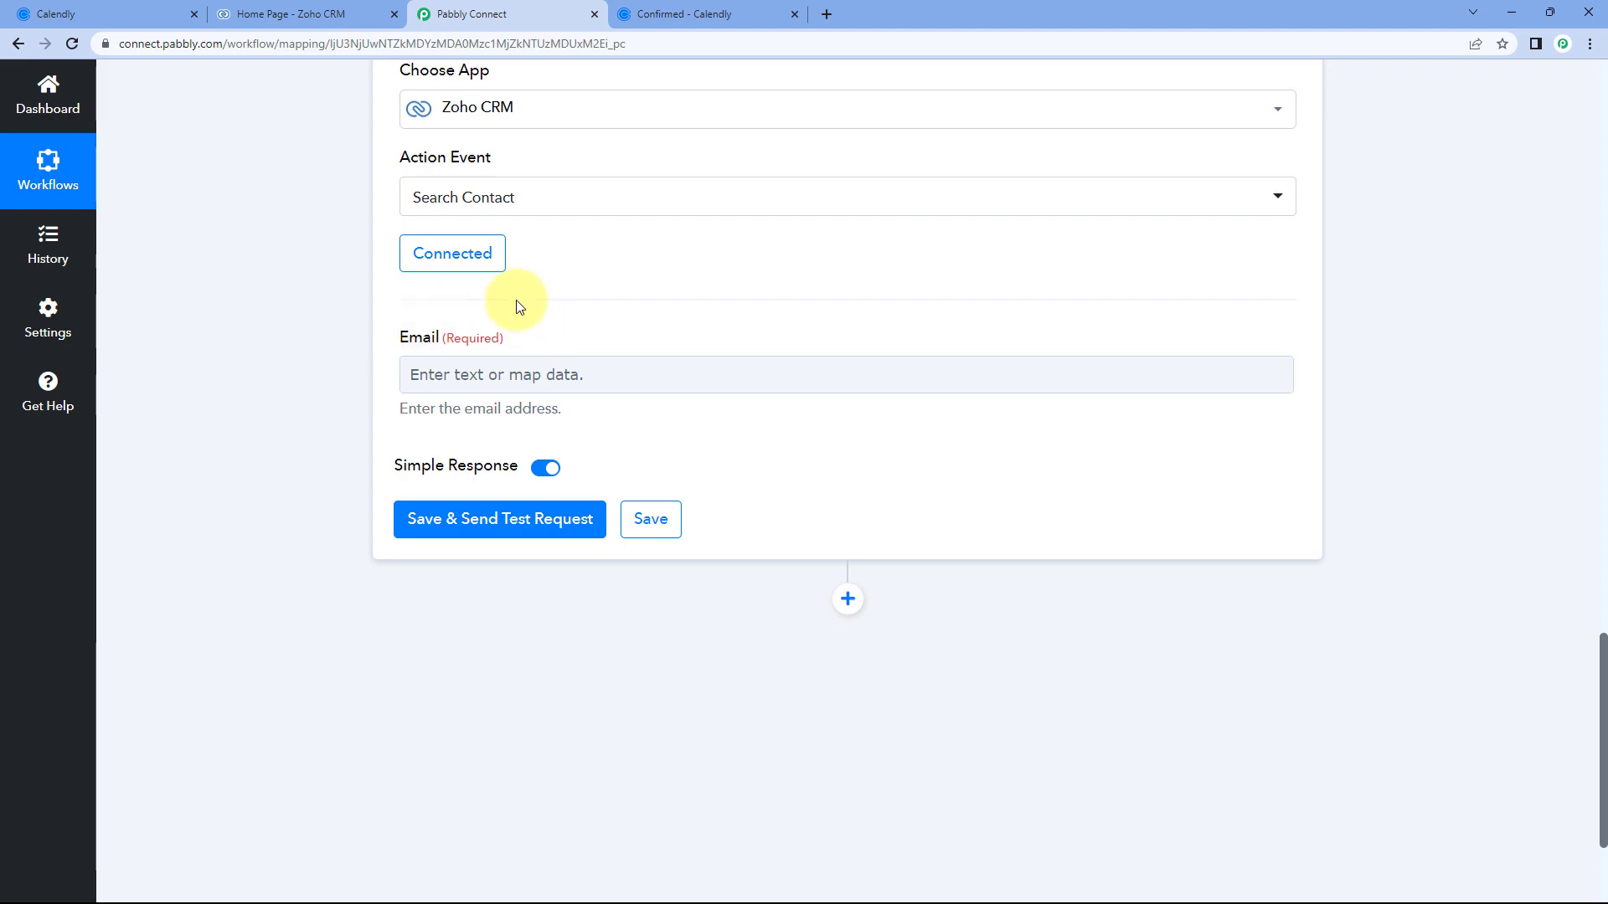
{"action": "left_click", "coordinate": [356, 14]}
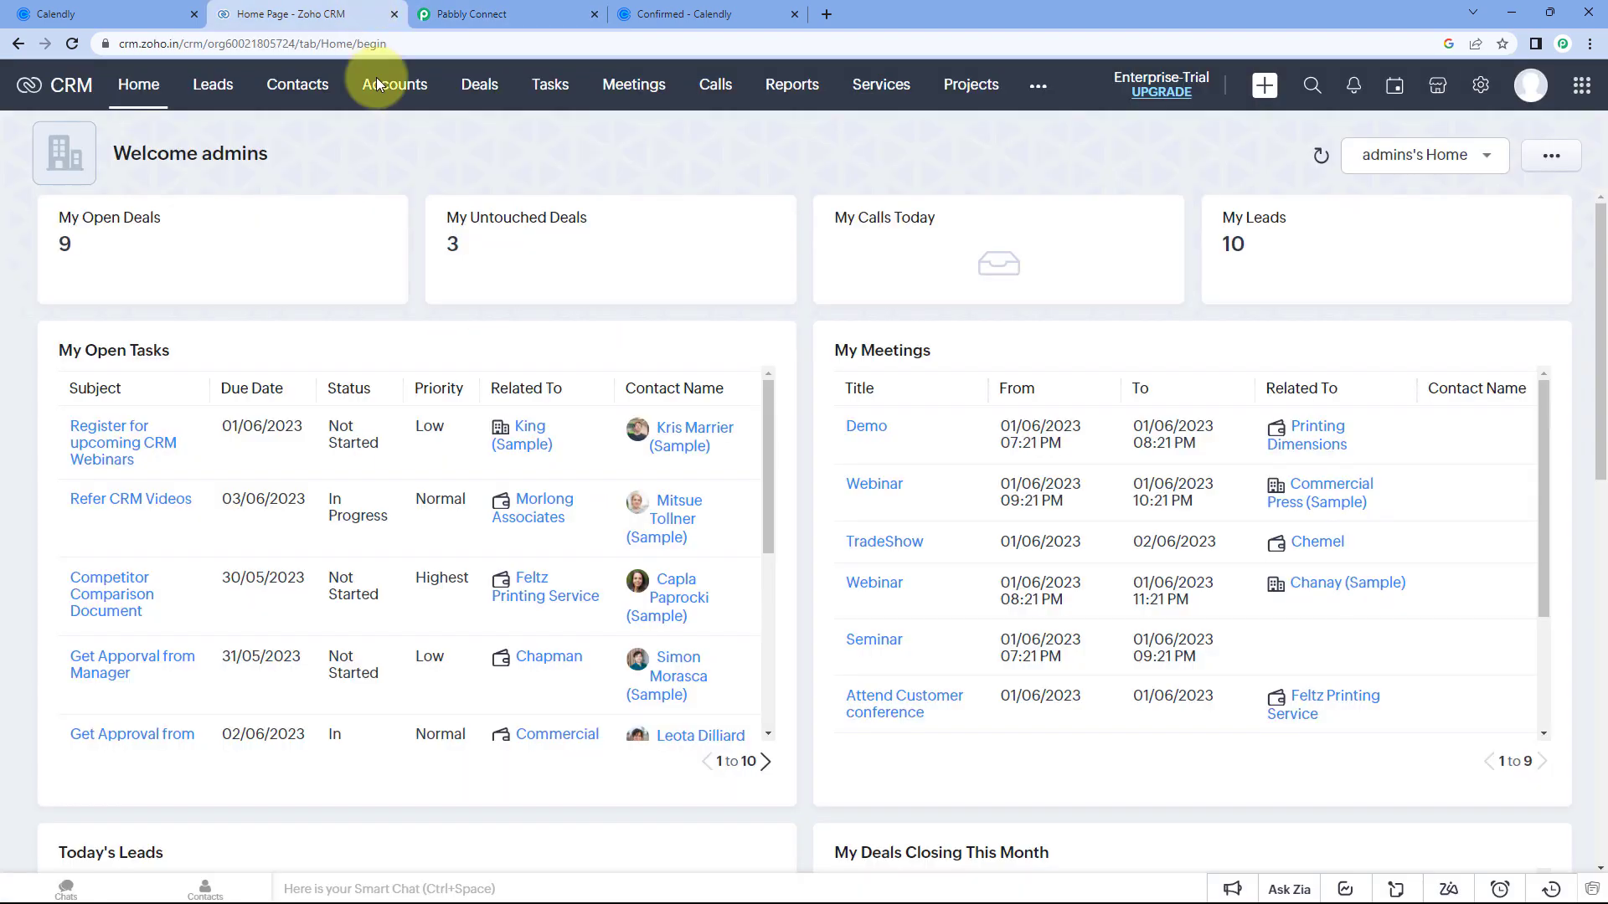
{"action": "left_click", "coordinate": [502, 13]}
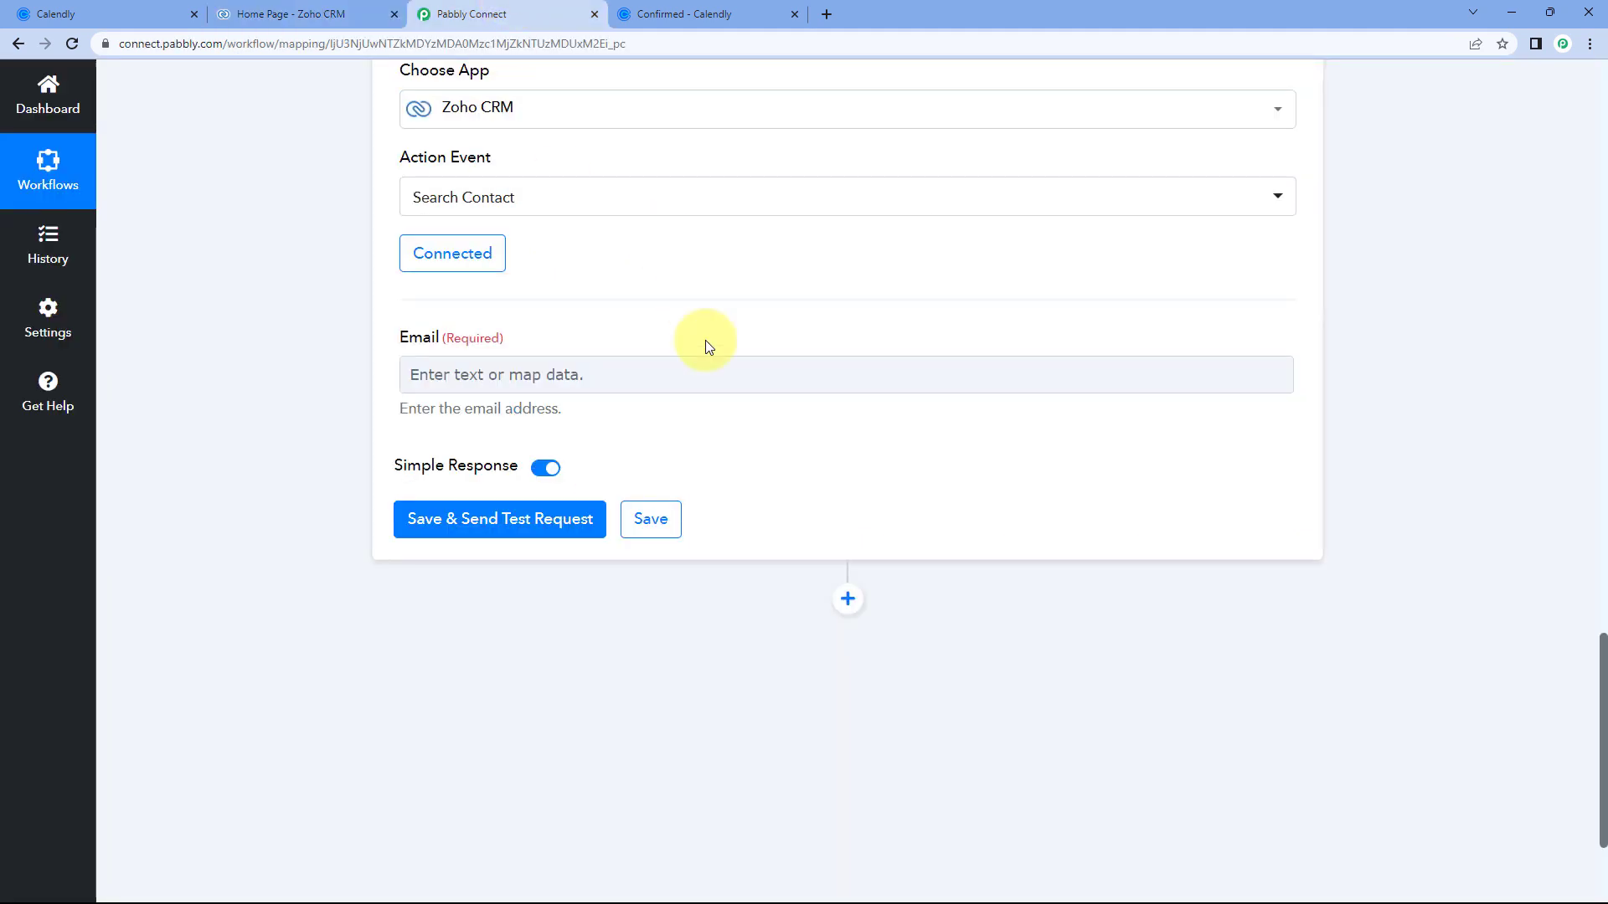
{"action": "scroll", "coordinate": [850, 422], "scroll_direction": "up", "scroll_amount": 15}
{"action": "scroll", "coordinate": [1249, 430], "scroll_direction": "up", "scroll_amount": 4}
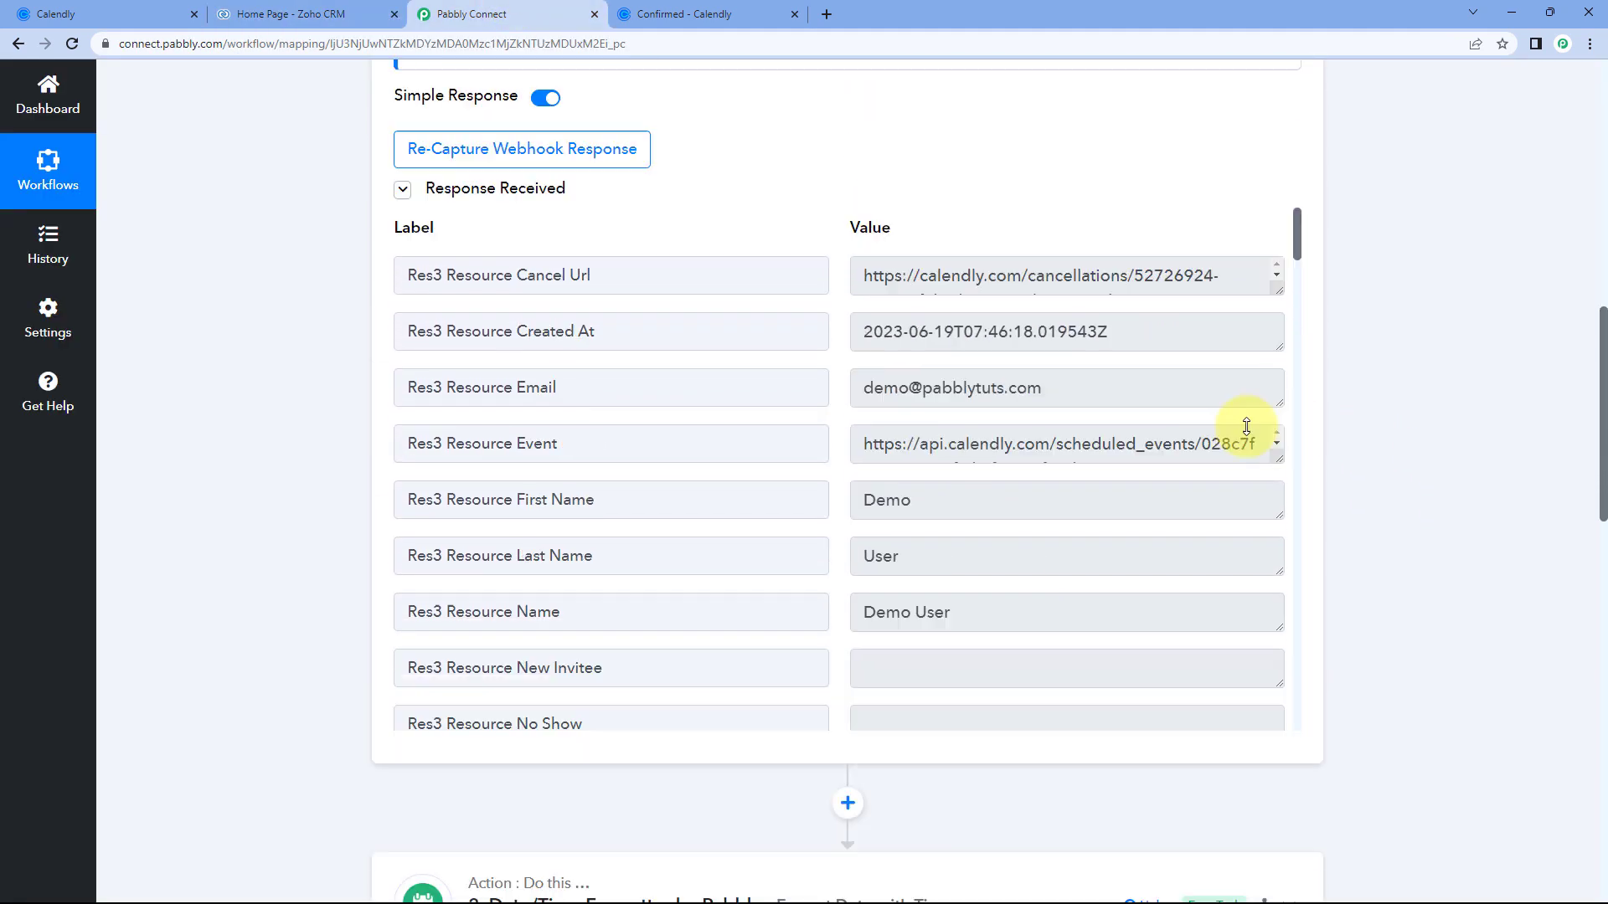
{"action": "left_click_drag", "start_coordinate": [863, 417], "coordinate": [1052, 416]}
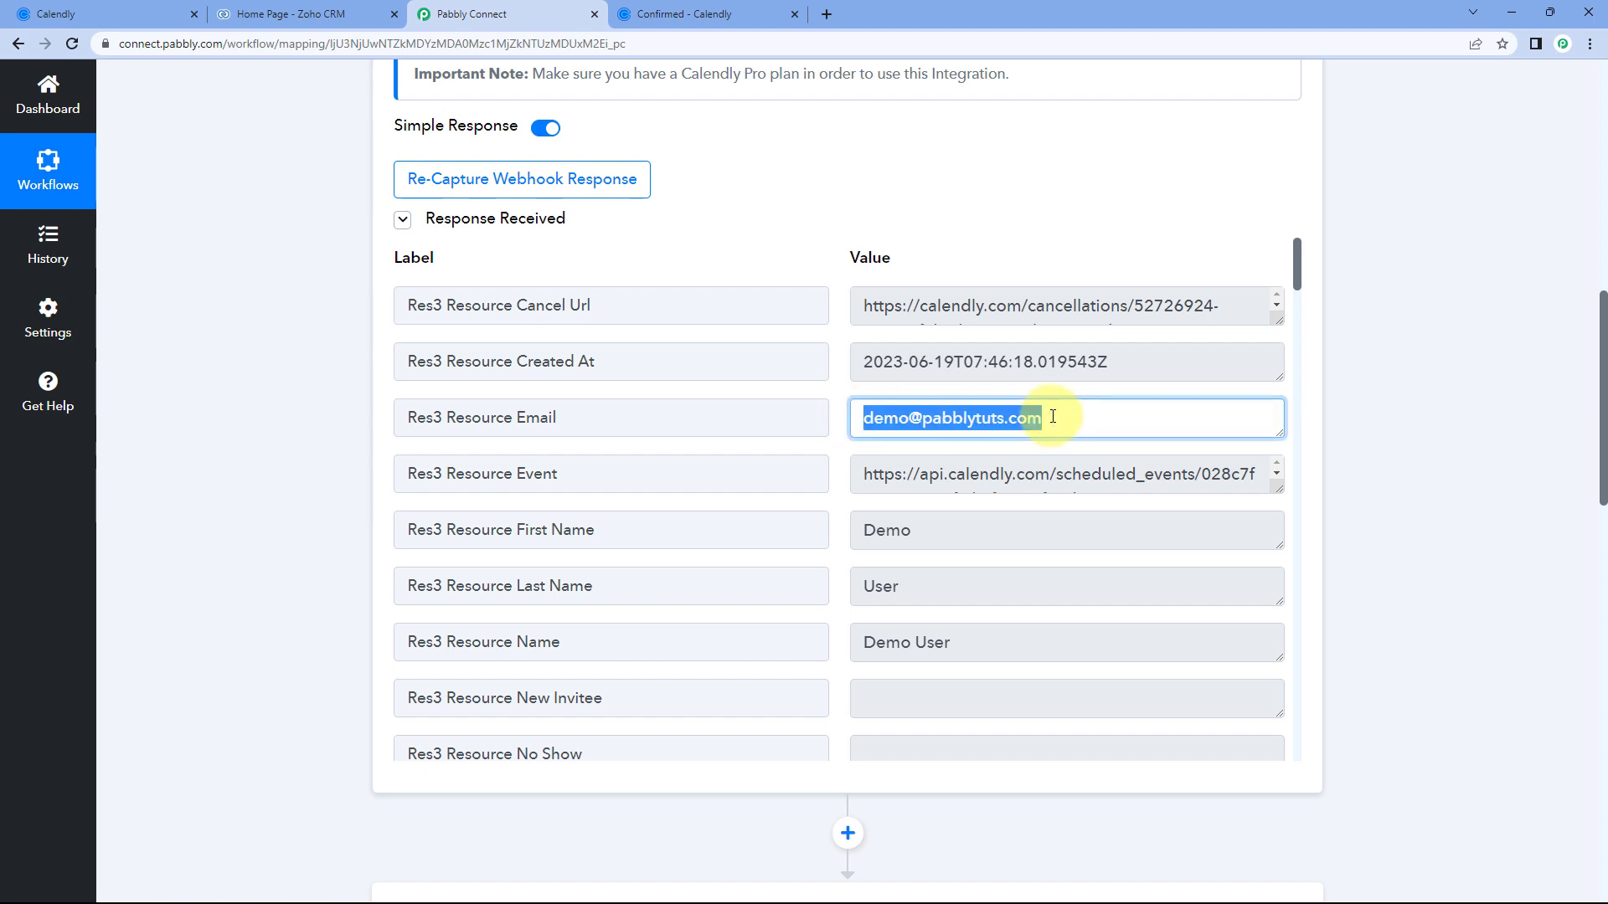
{"action": "left_click", "coordinate": [1056, 418]}
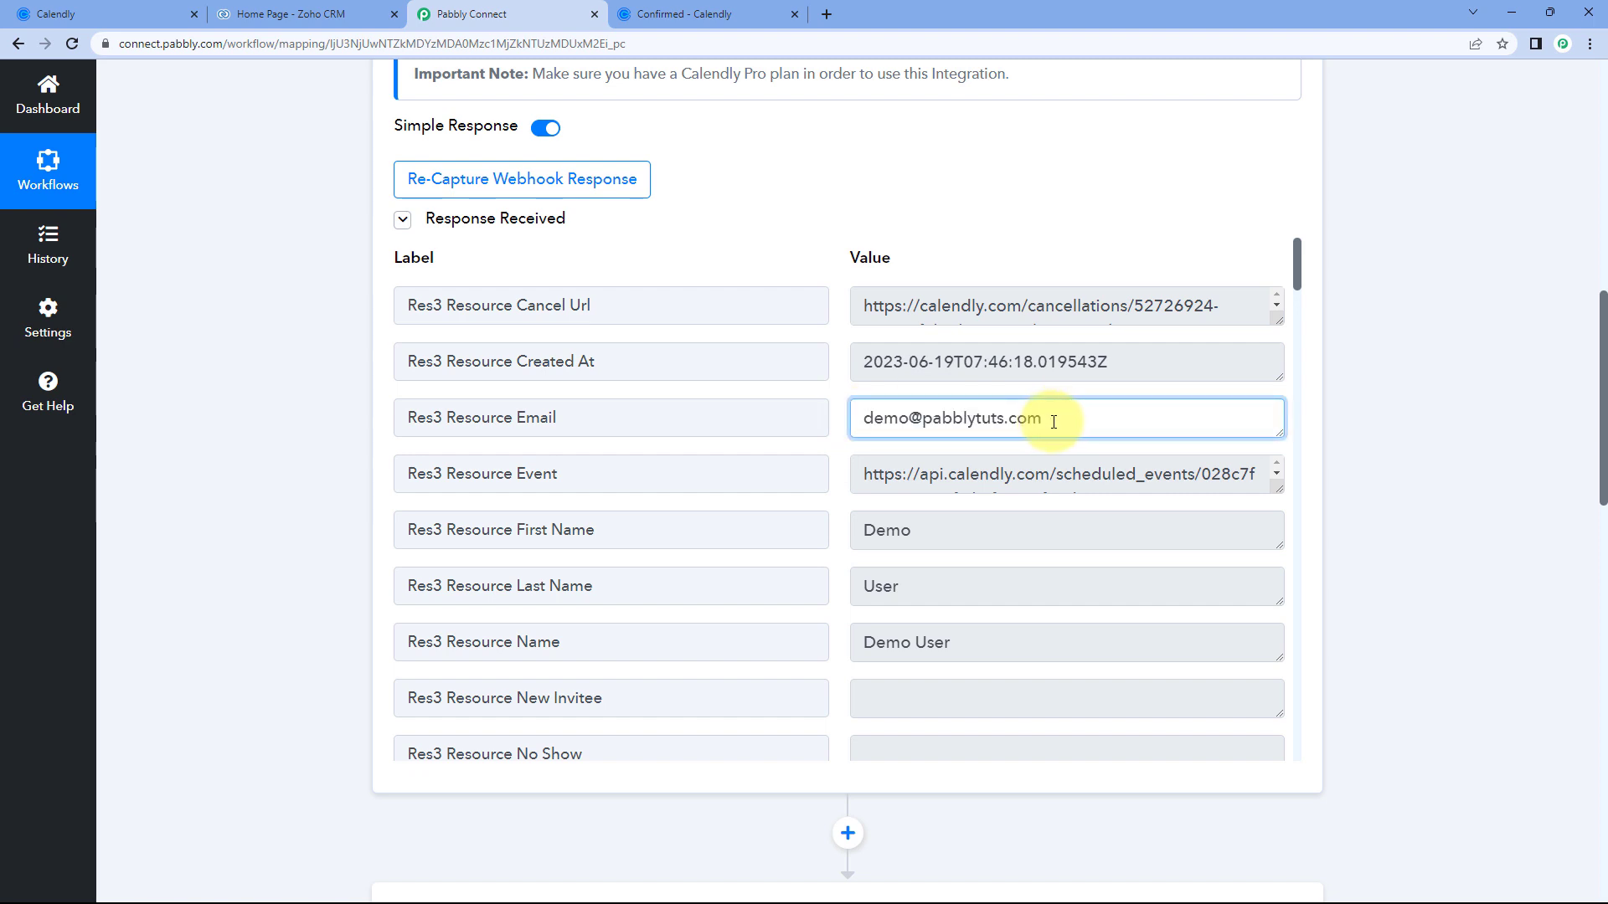
{"action": "left_click_drag", "start_coordinate": [1056, 420], "coordinate": [821, 423]}
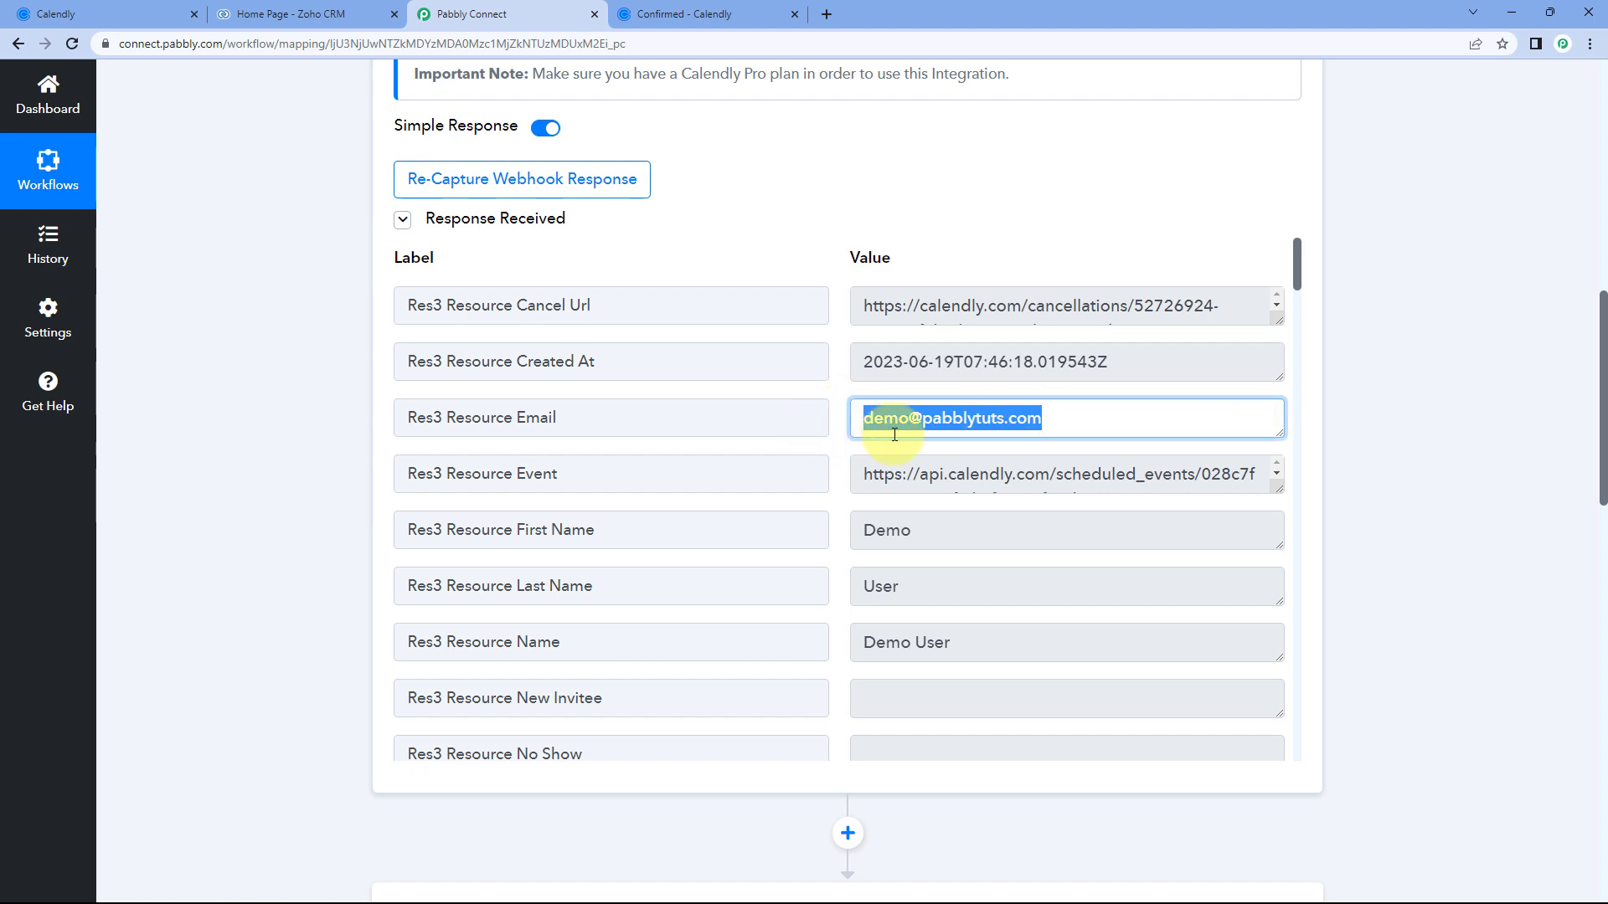
{"action": "left_click", "coordinate": [836, 425]}
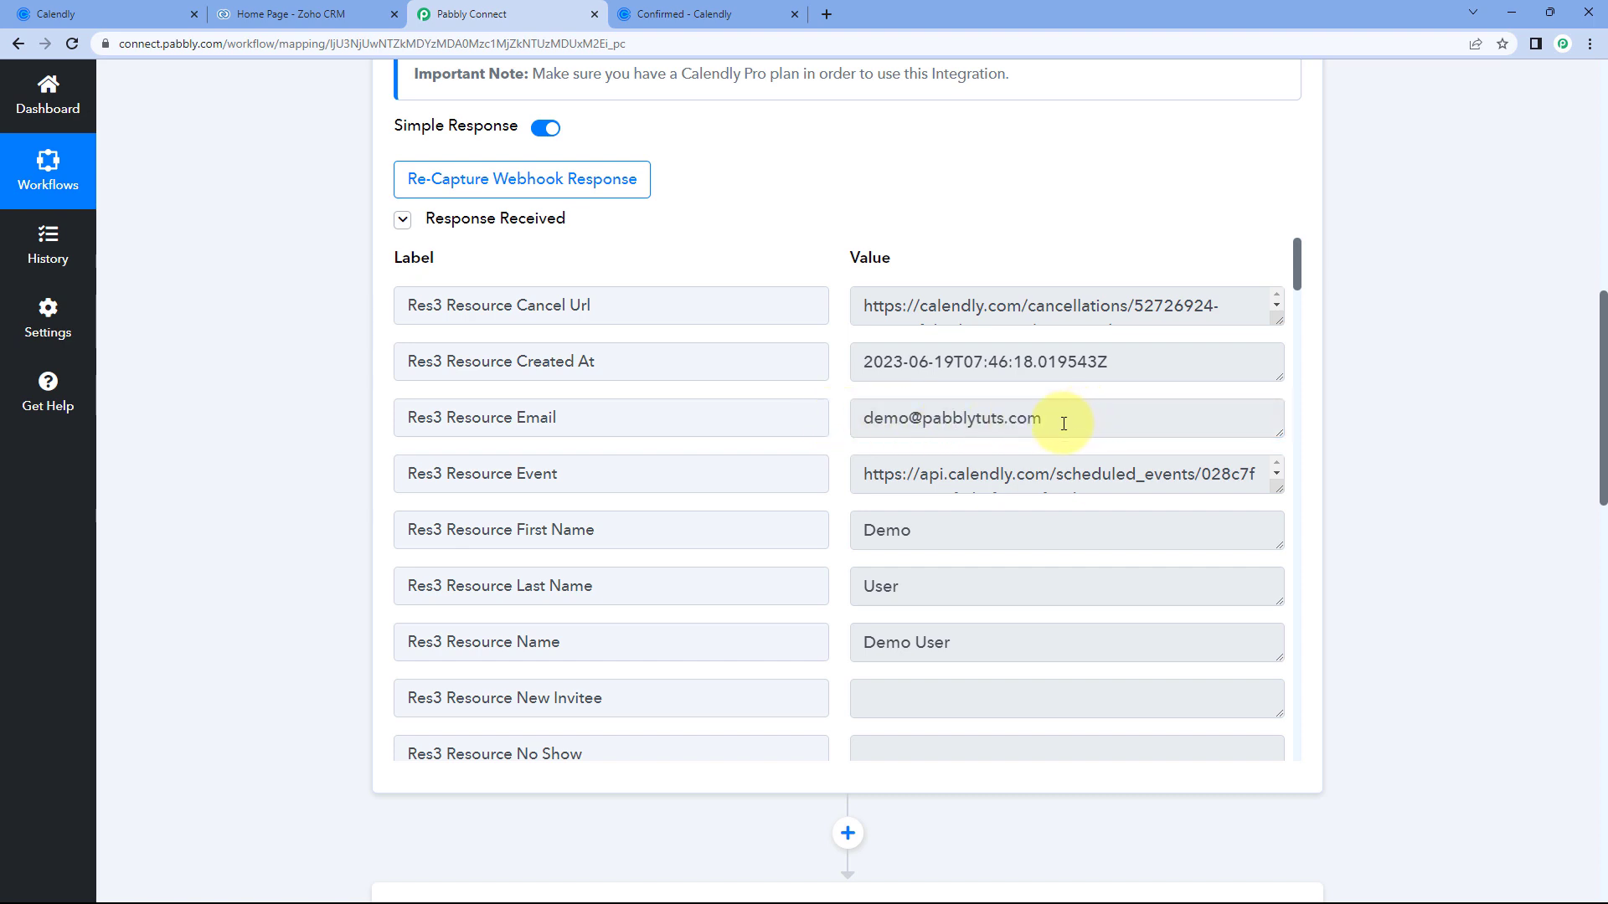
{"action": "left_click_drag", "start_coordinate": [1063, 424], "coordinate": [846, 416]}
{"action": "left_click", "coordinate": [873, 421]}
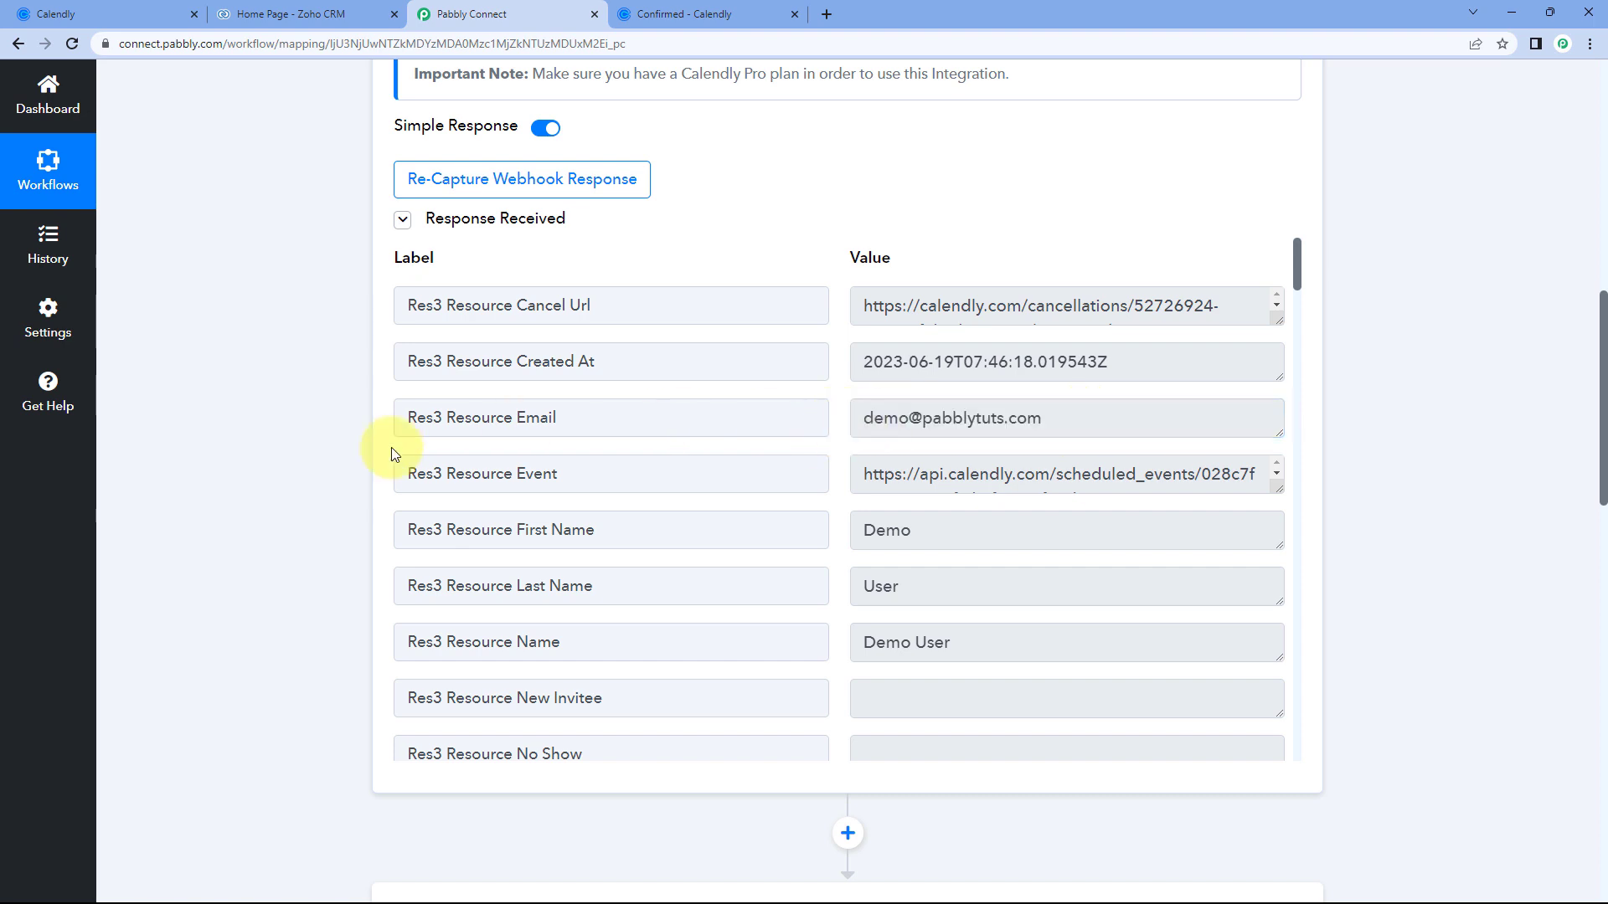
{"action": "scroll", "coordinate": [394, 454], "scroll_direction": "down", "scroll_amount": 20}
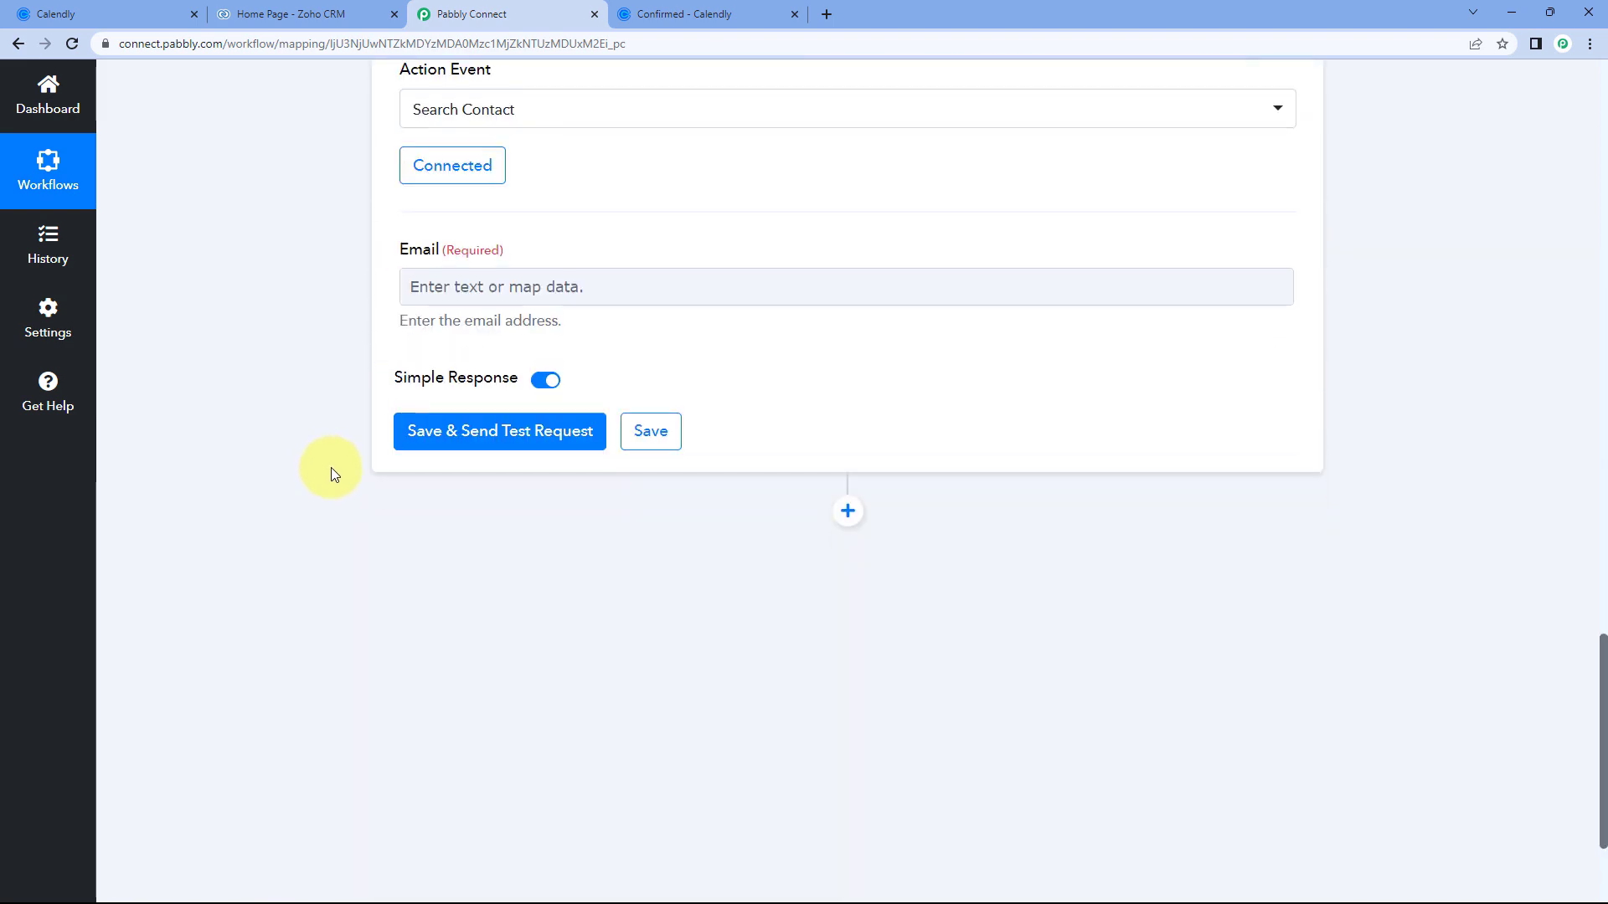
Map Calendly Invitee Created's Res3 Resource Email into Email and send a test search.
{"action": "left_click", "coordinate": [469, 300]}
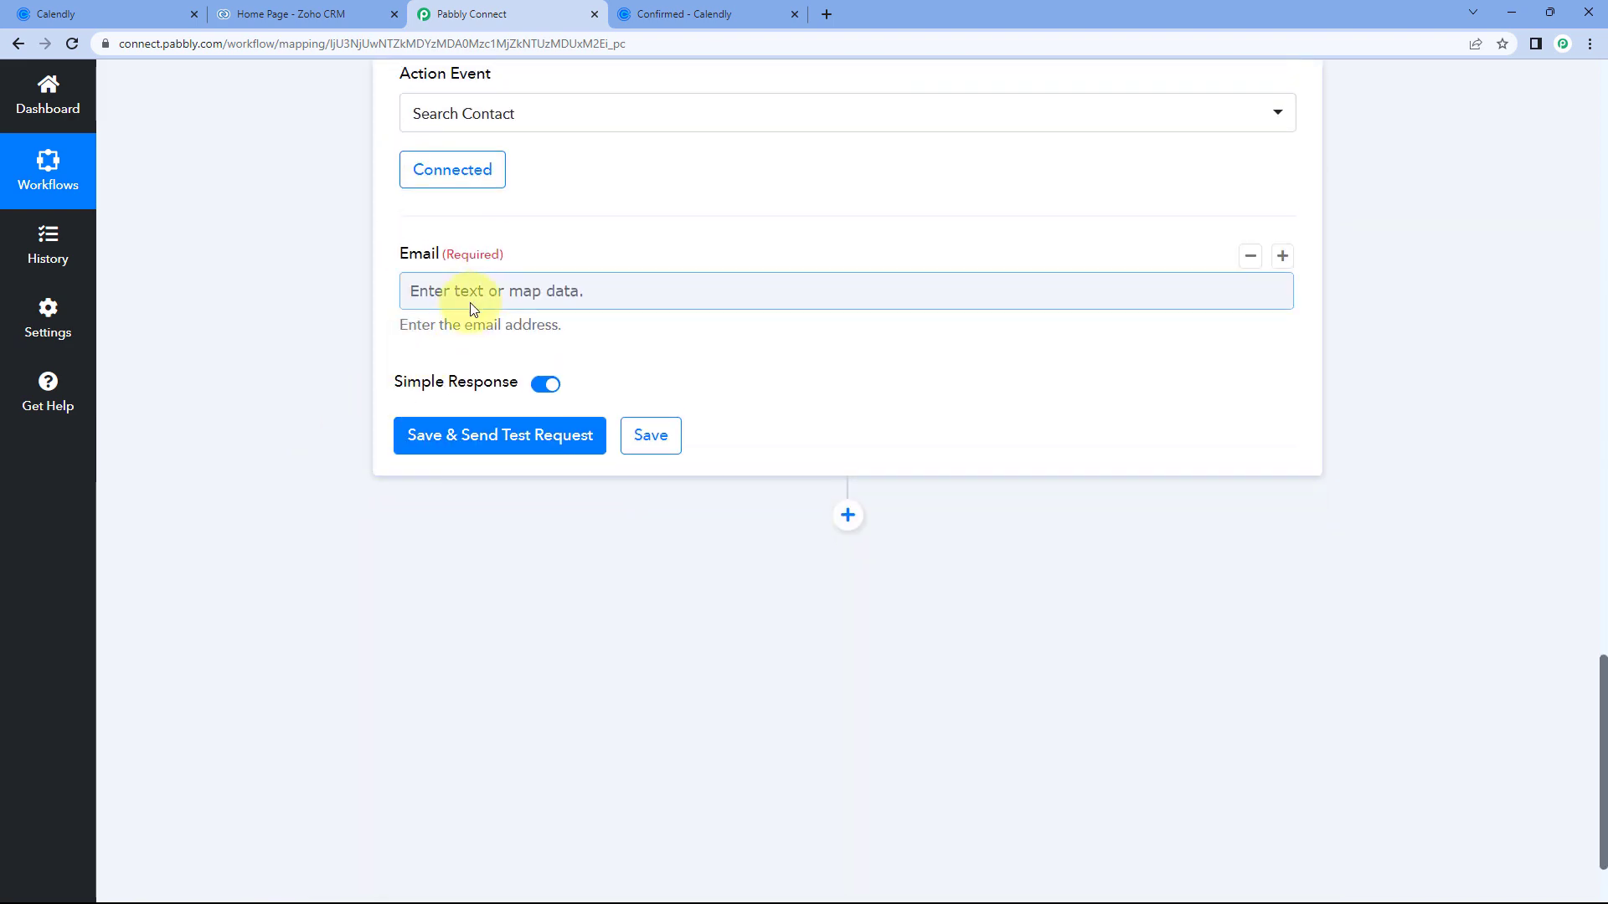
{"action": "left_click", "coordinate": [472, 291]}
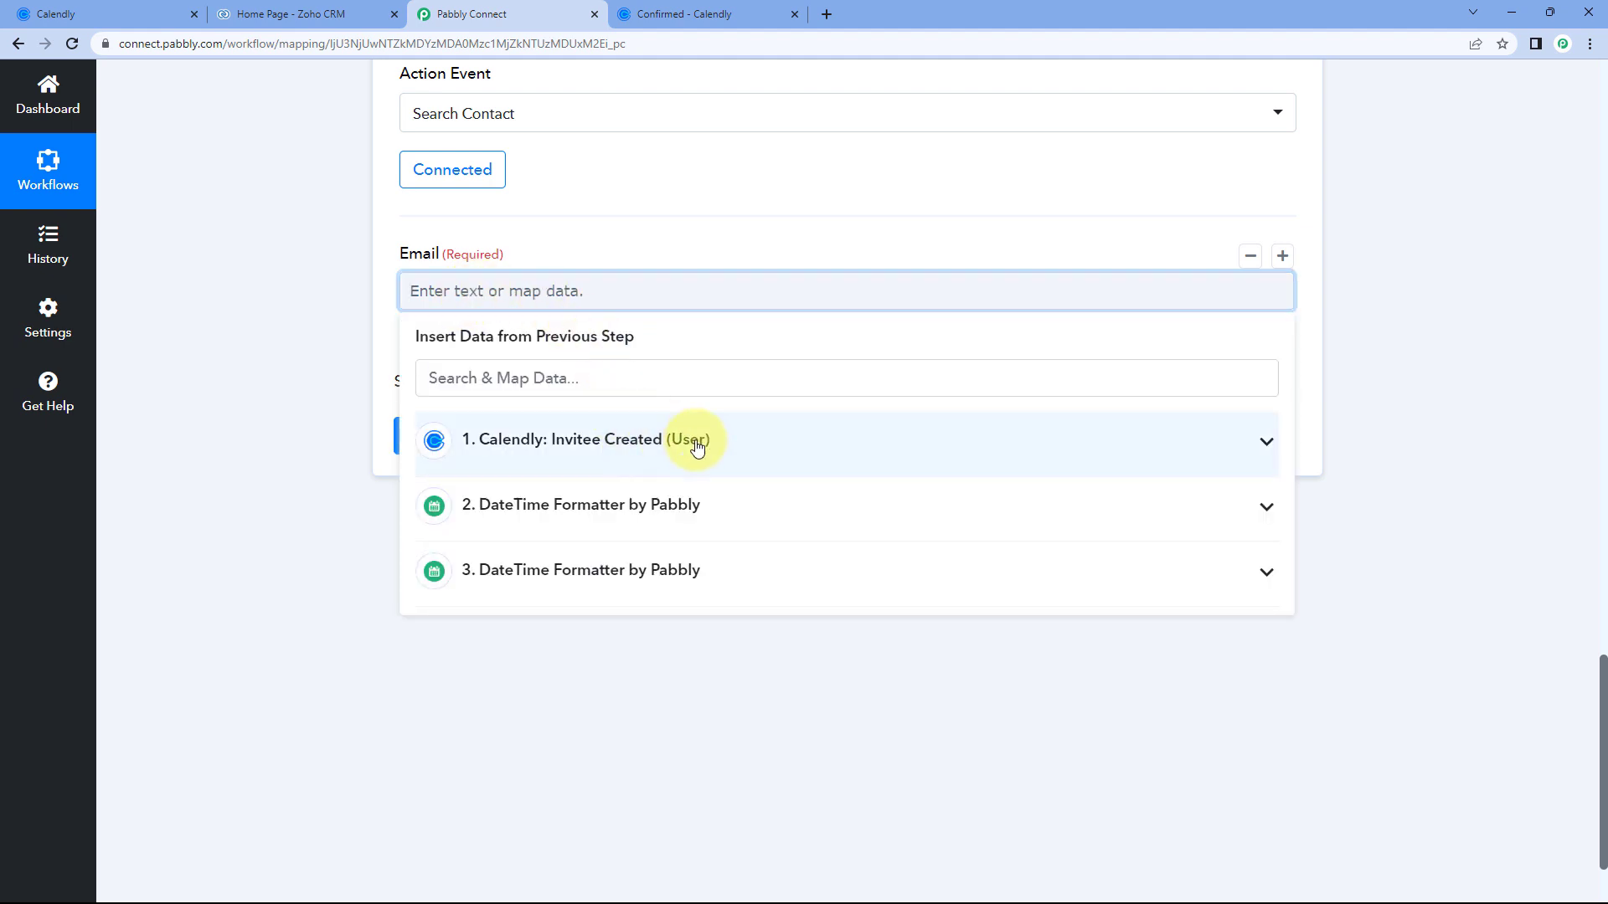
{"action": "left_click", "coordinate": [696, 444]}
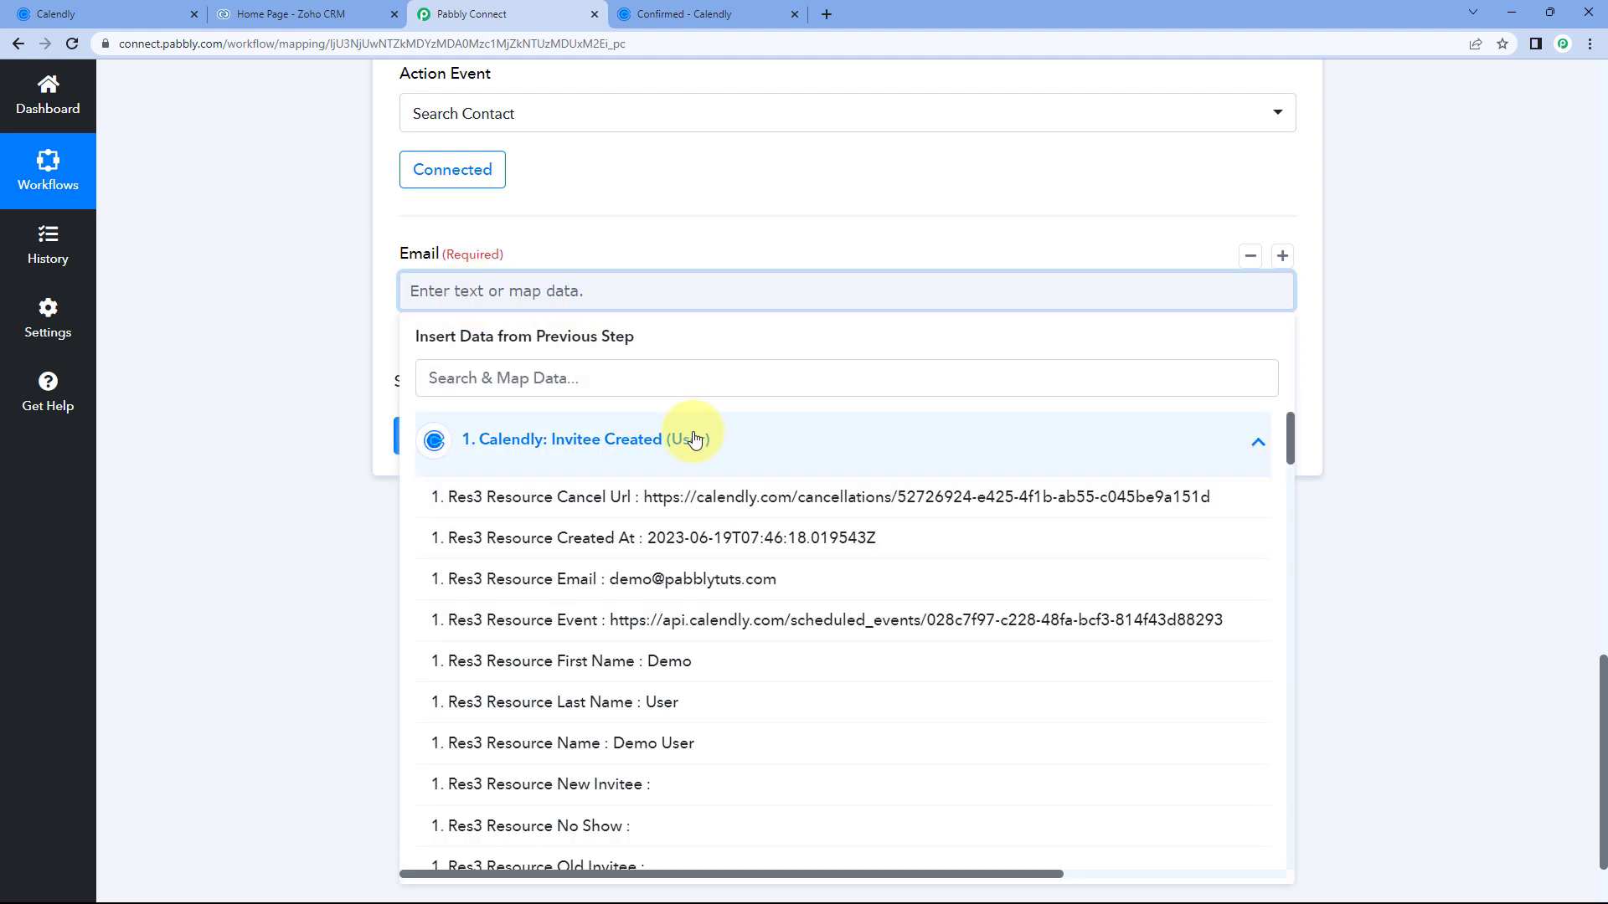
{"action": "left_click", "coordinate": [595, 586]}
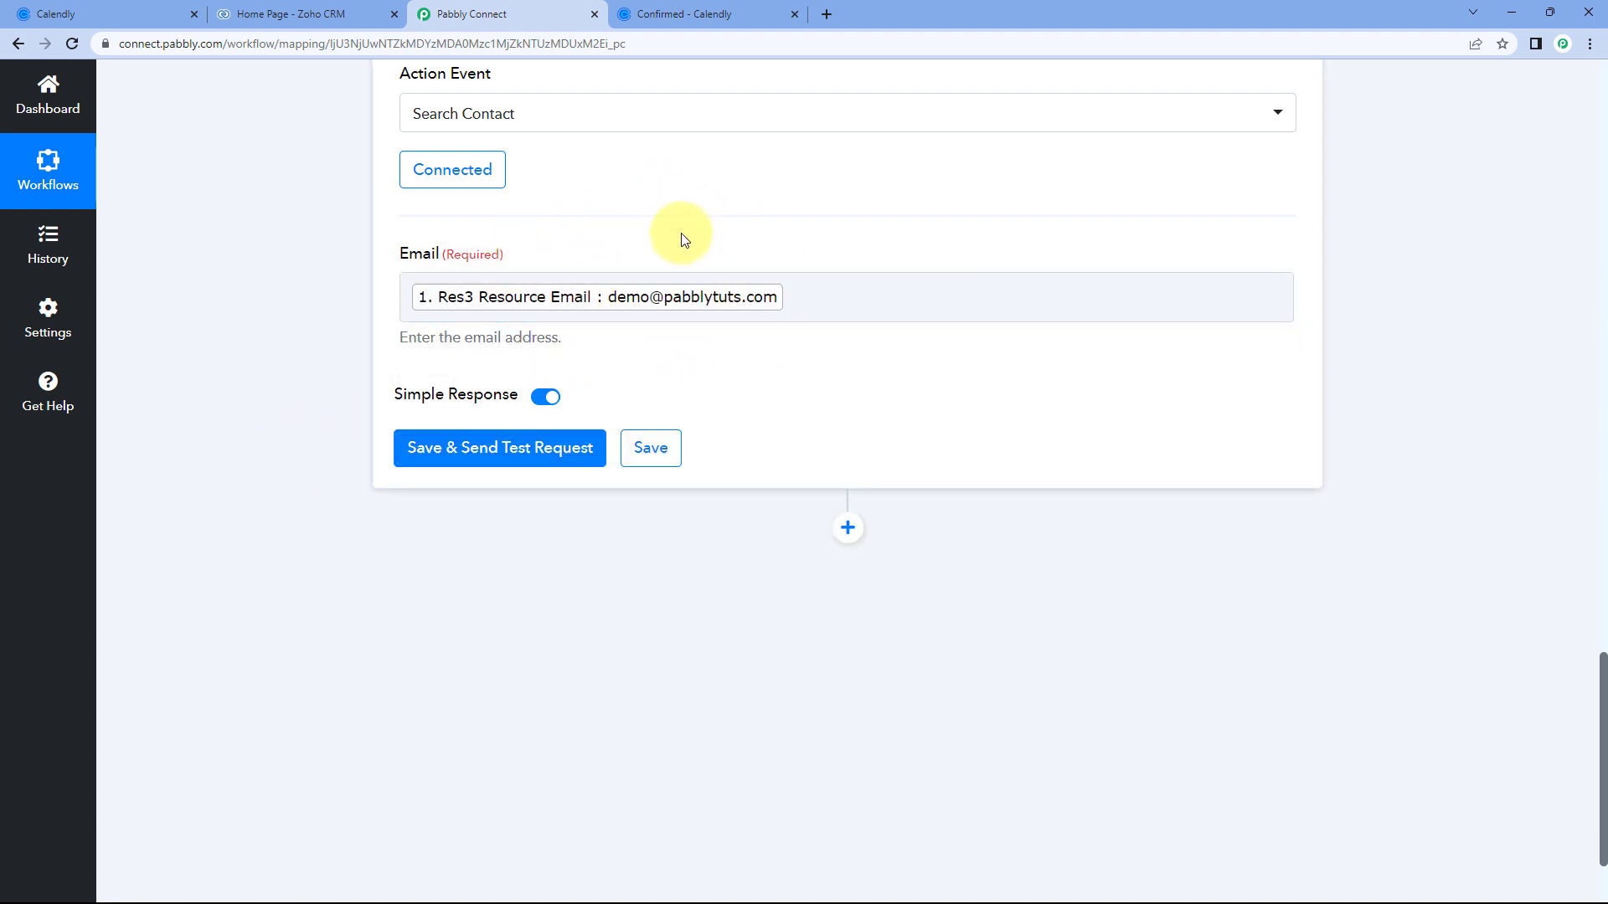
{"action": "left_click", "coordinate": [501, 452]}
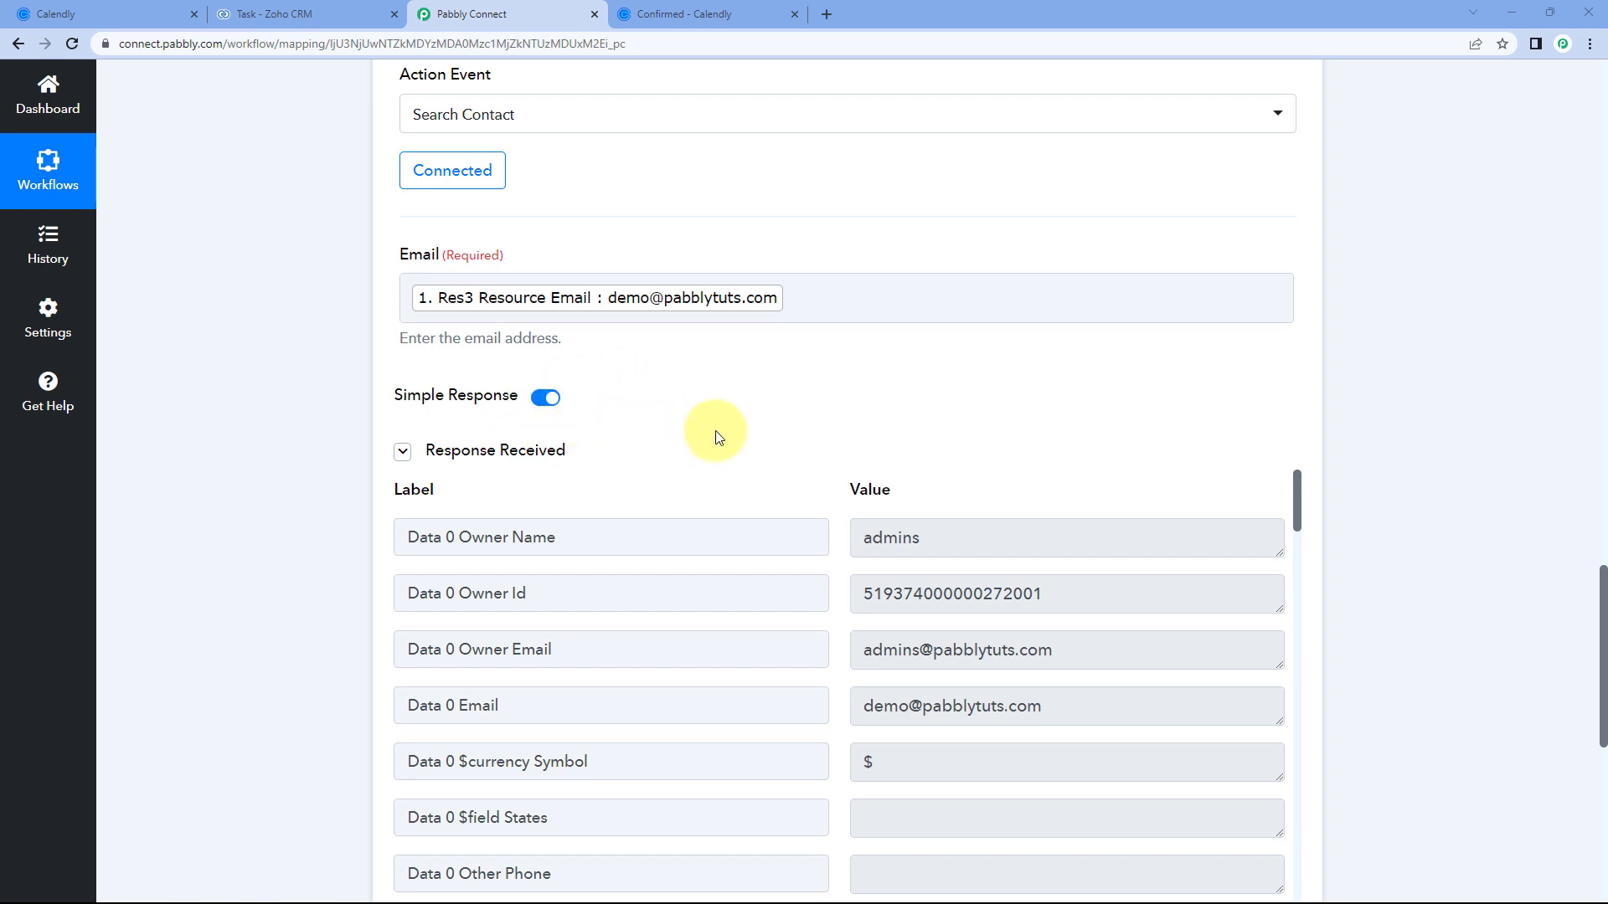
Check the Calendly confirmation, then highlight the Owner Id in the test response.
{"action": "scroll", "coordinate": [754, 376], "scroll_direction": "down", "scroll_amount": 2}
{"action": "scroll", "coordinate": [796, 317], "scroll_direction": "up", "scroll_amount": 2}
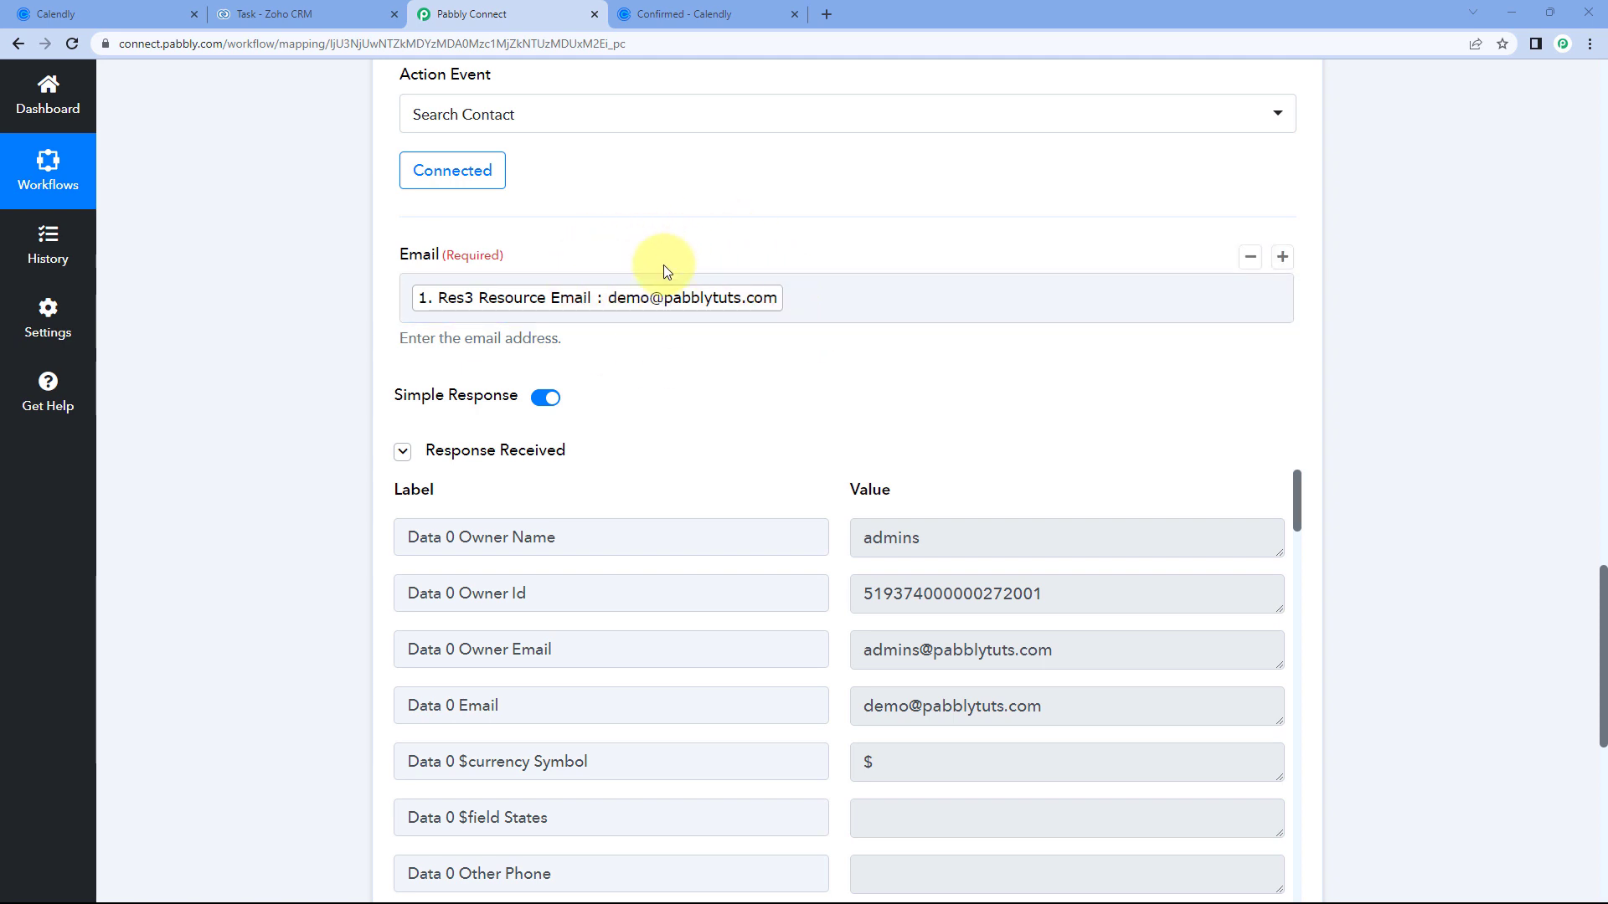
{"action": "left_click", "coordinate": [721, 10]}
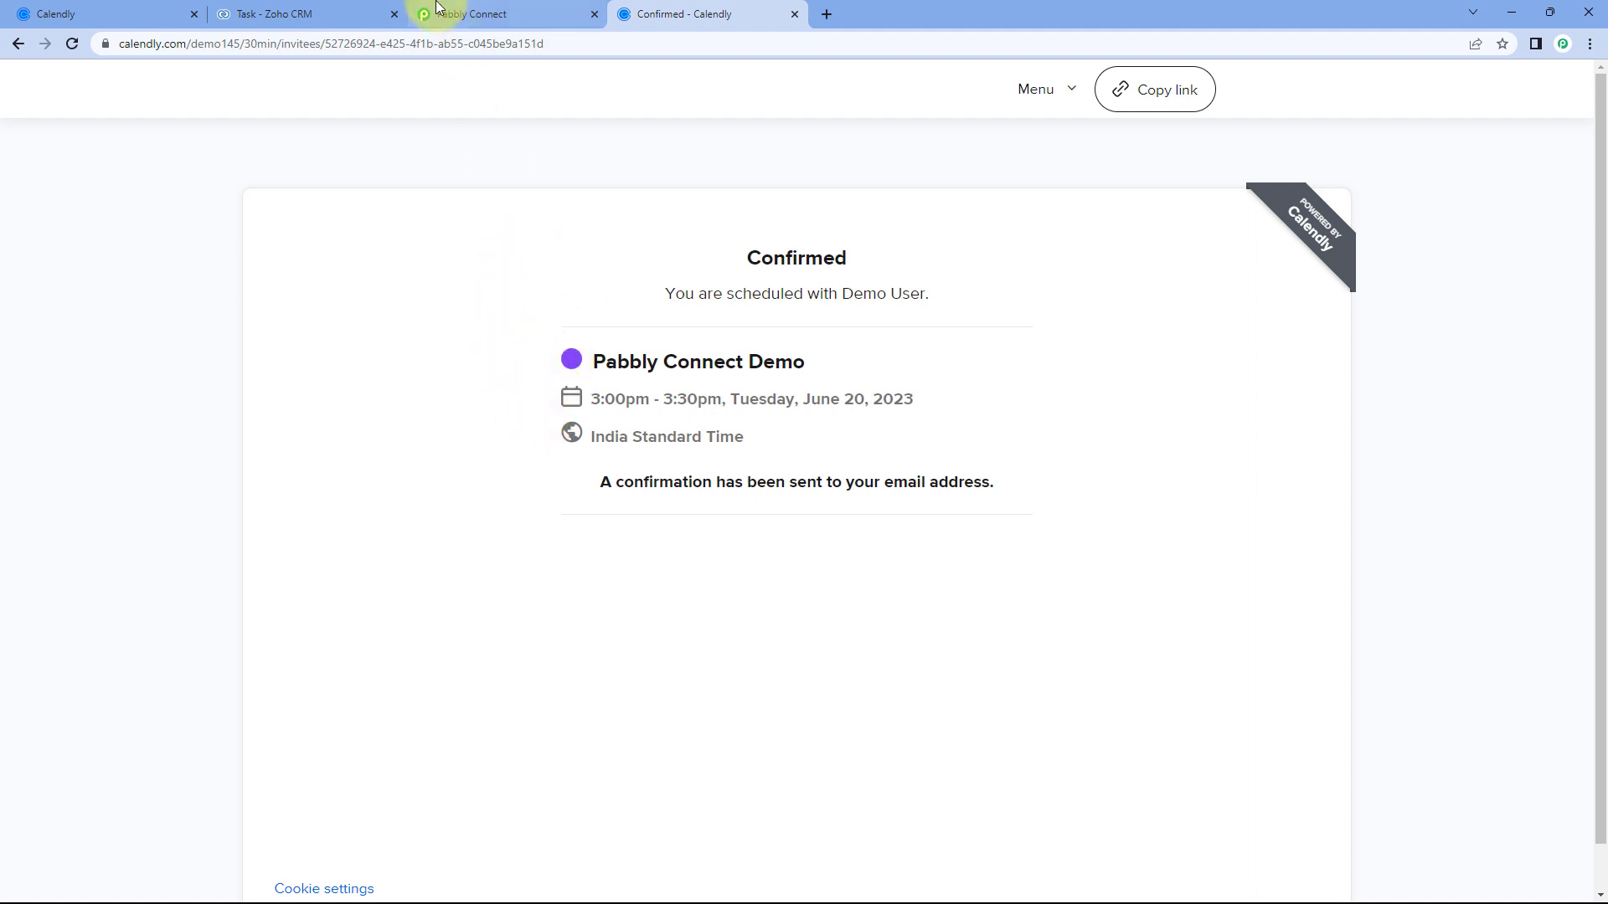
{"action": "left_click", "coordinate": [484, 18]}
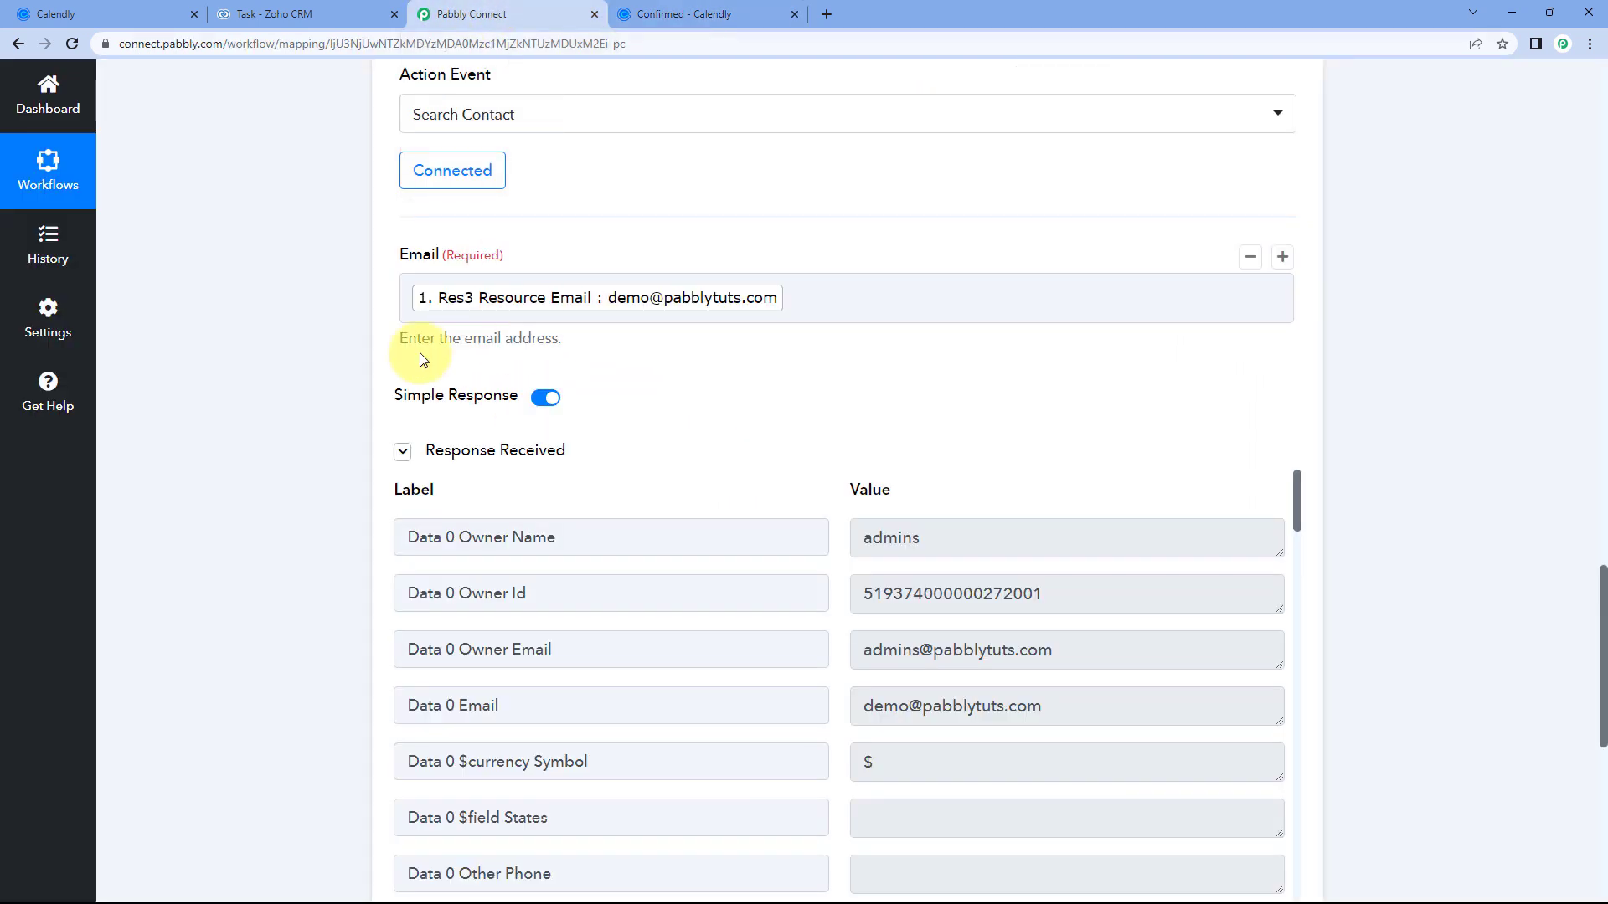
{"action": "scroll", "coordinate": [414, 355], "scroll_direction": "down", "scroll_amount": 3}
{"action": "scroll", "coordinate": [408, 360], "scroll_direction": "down", "scroll_amount": 4}
{"action": "scroll", "coordinate": [721, 406], "scroll_direction": "up", "scroll_amount": 4}
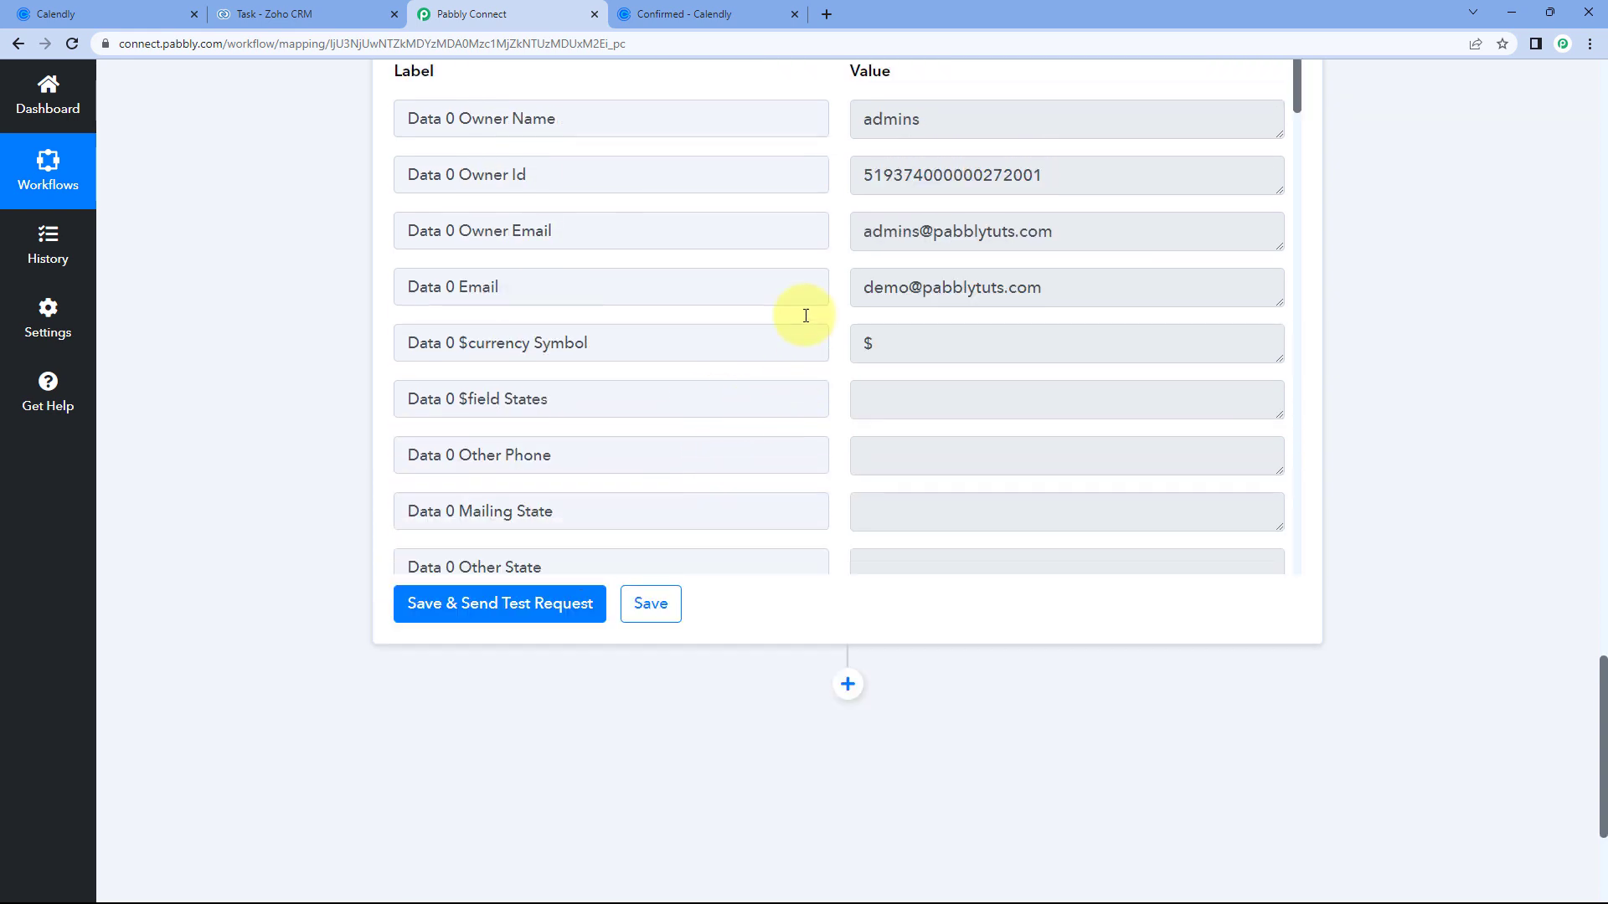
{"action": "scroll", "coordinate": [834, 382], "scroll_direction": "down", "scroll_amount": 4}
{"action": "scroll", "coordinate": [834, 384], "scroll_direction": "down", "scroll_amount": 2}
{"action": "scroll", "coordinate": [837, 381], "scroll_direction": "up", "scroll_amount": 5}
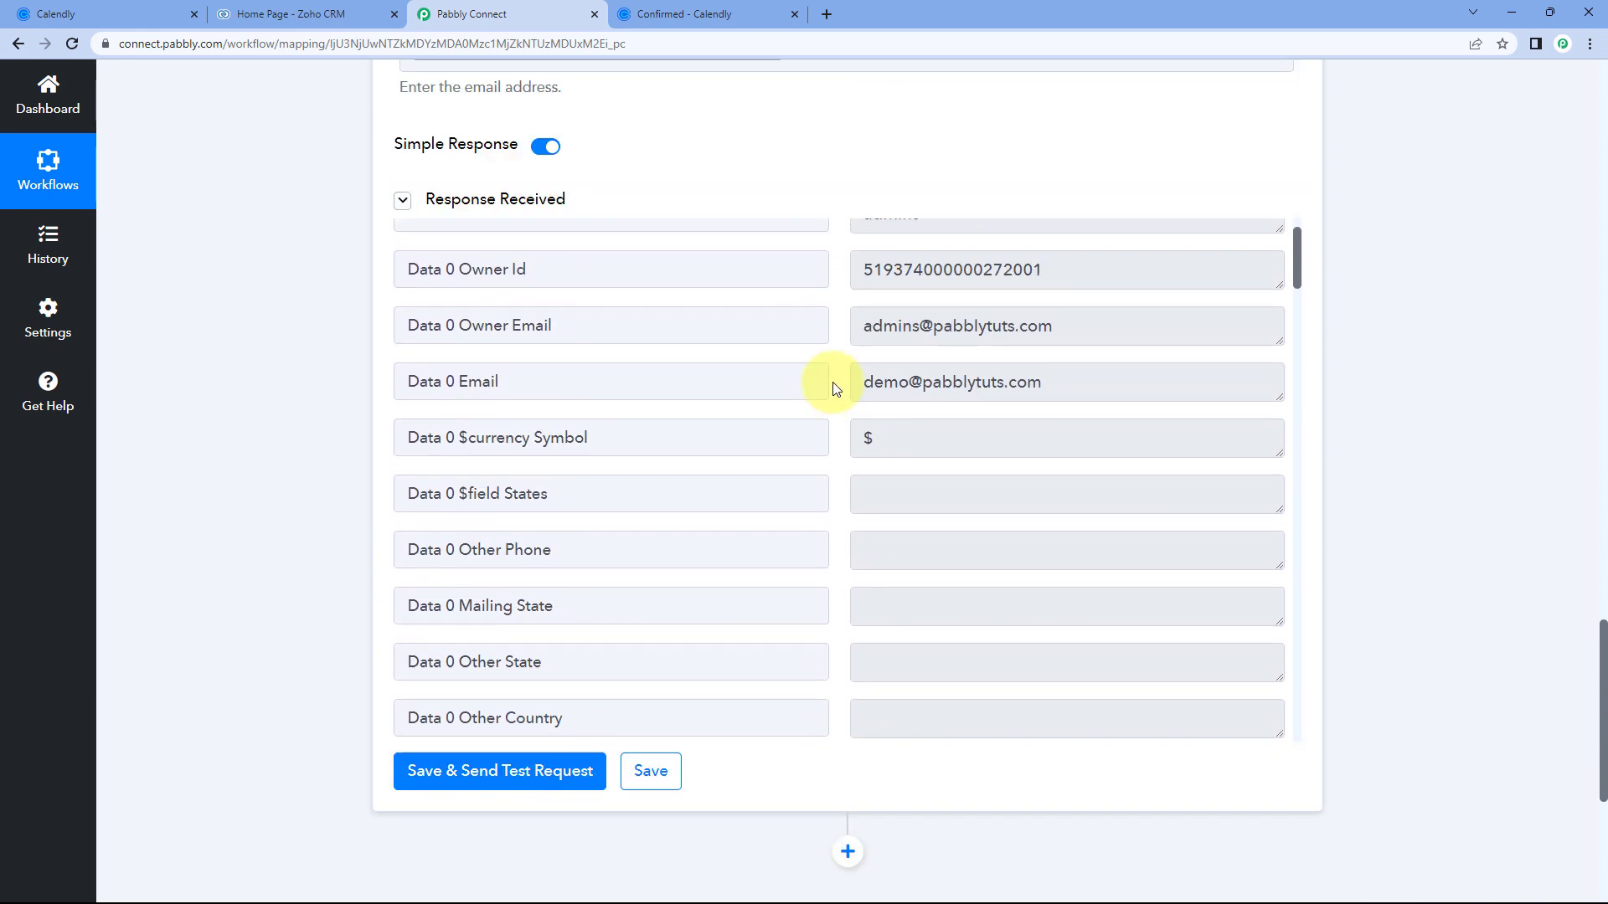
{"action": "left_click_drag", "start_coordinate": [1074, 347], "coordinate": [839, 459]}
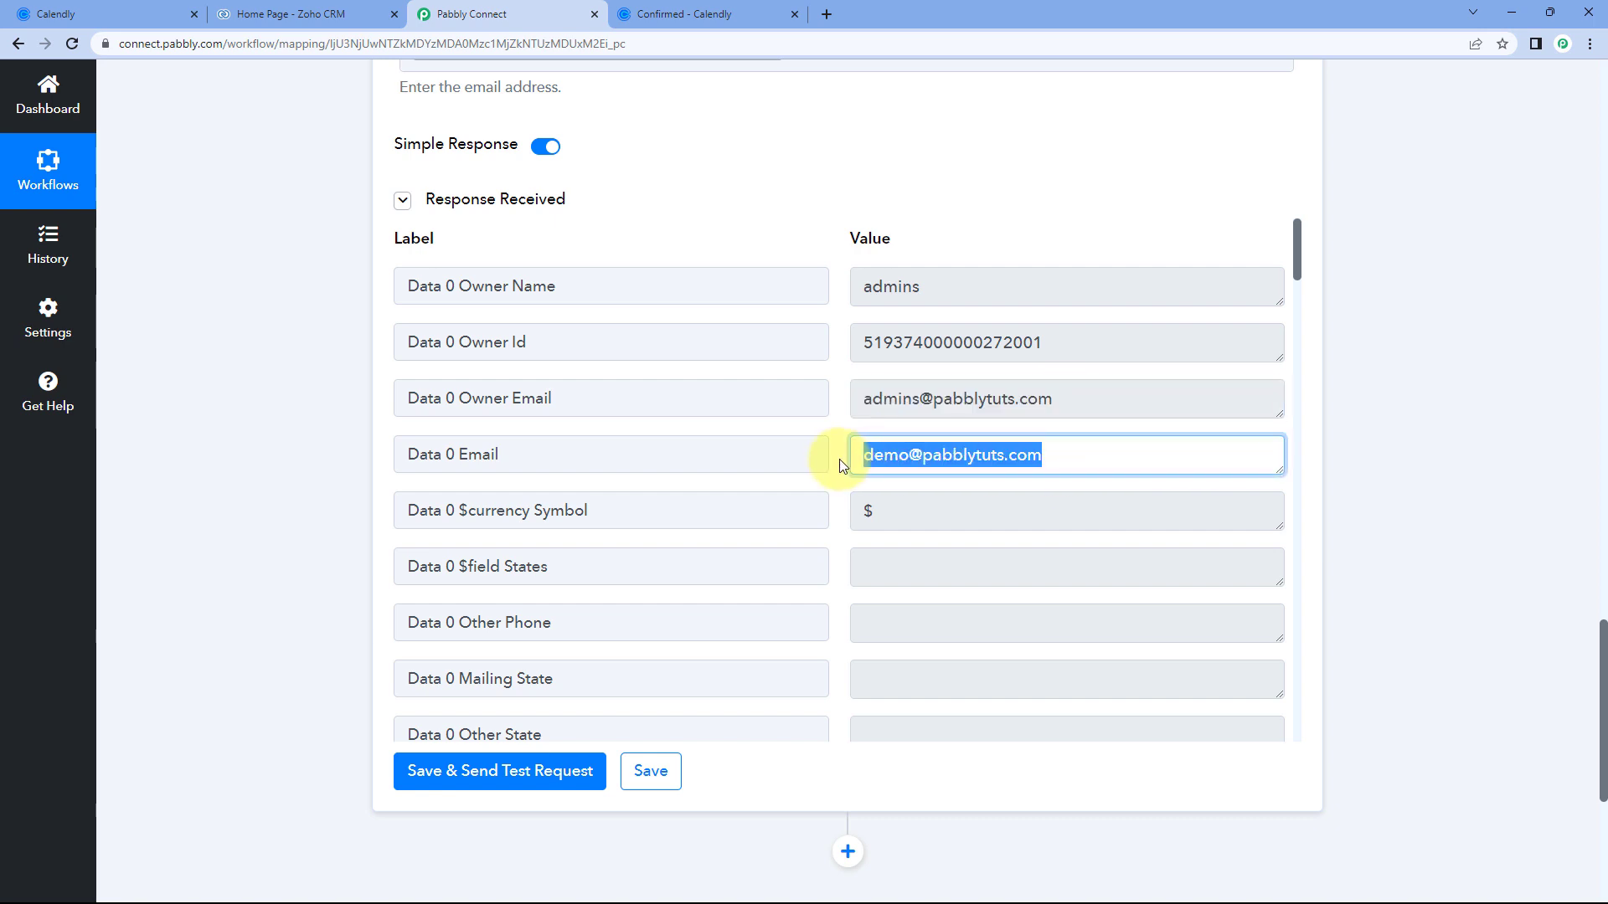
{"action": "scroll", "coordinate": [839, 459], "scroll_direction": "down", "scroll_amount": 7}
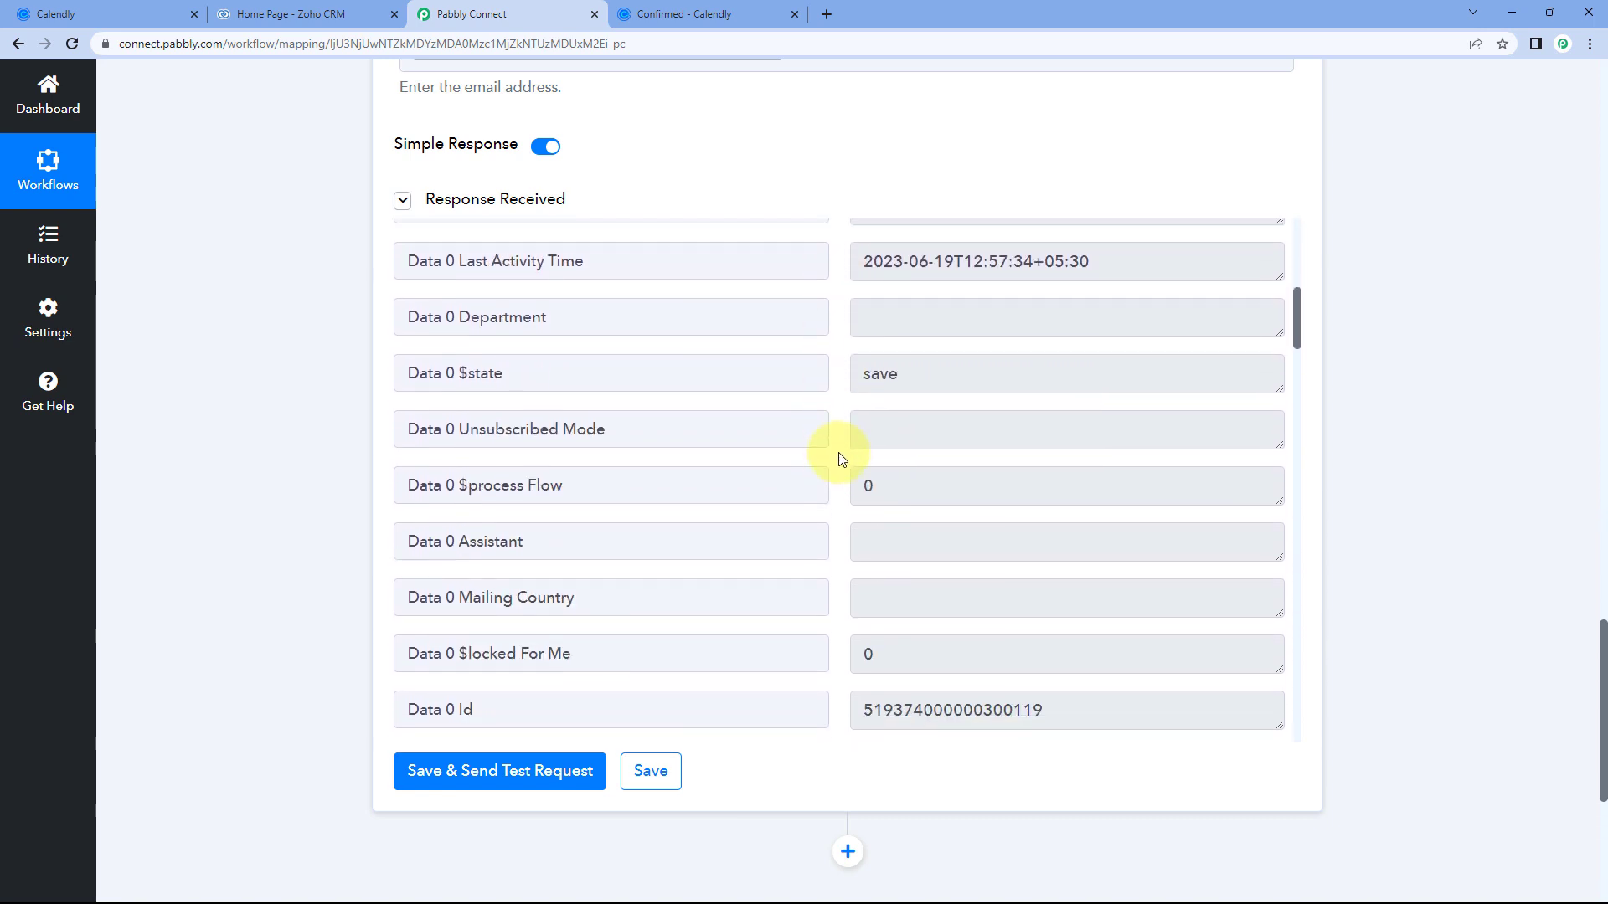
{"action": "scroll", "coordinate": [839, 457], "scroll_direction": "down", "scroll_amount": 4}
{"action": "triple_click", "coordinate": [545, 378]}
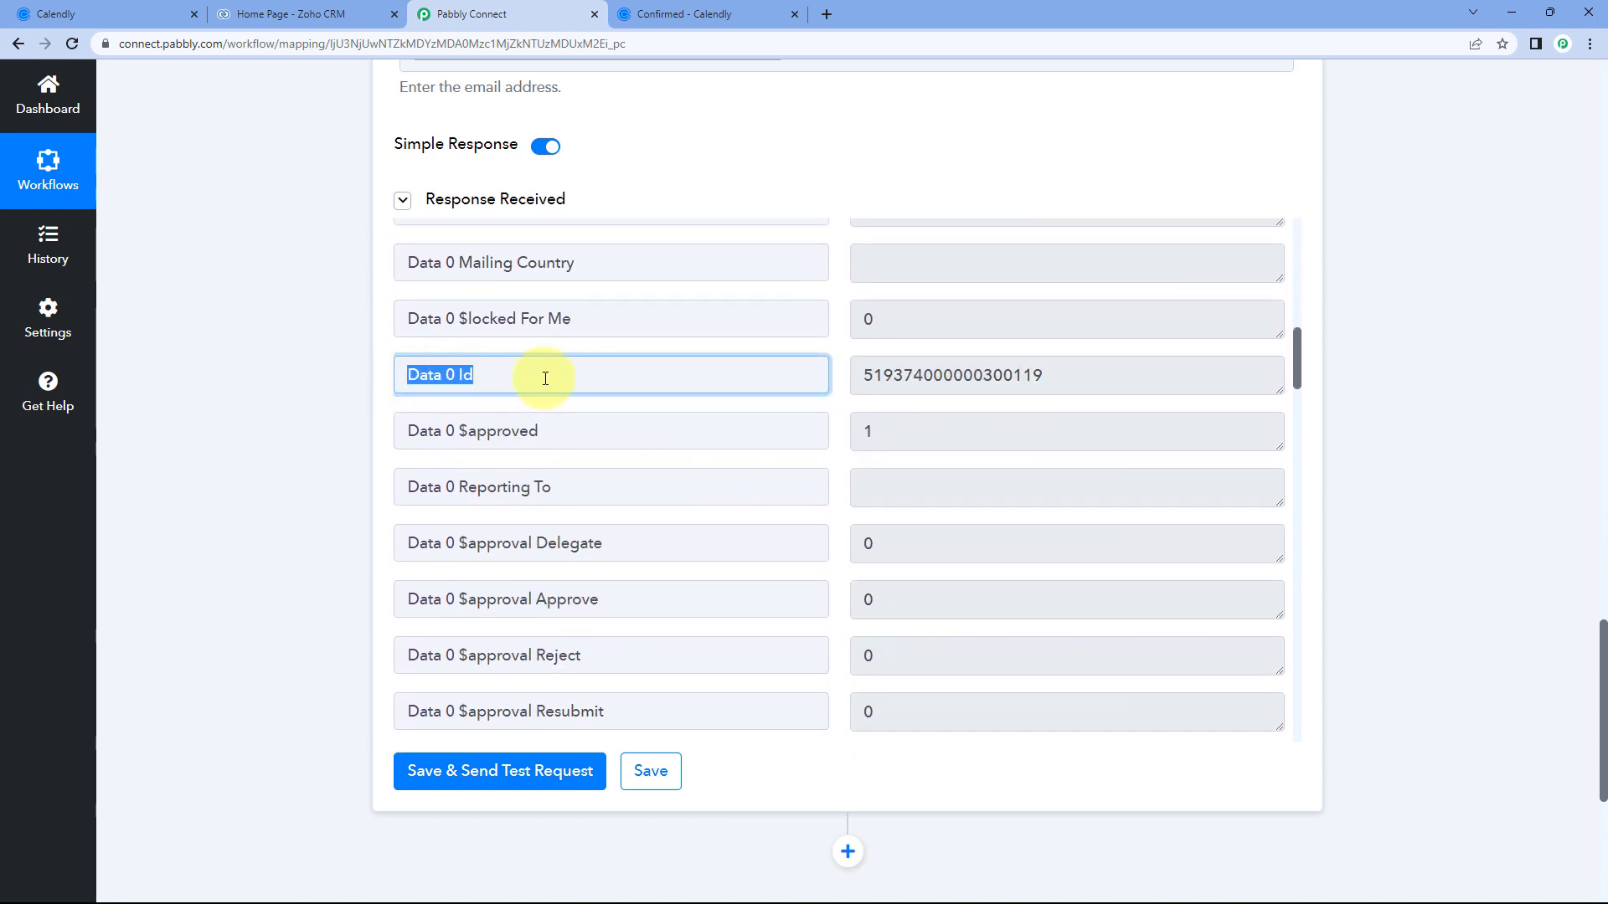
{"action": "left_click_drag", "start_coordinate": [1120, 373], "coordinate": [877, 376]}
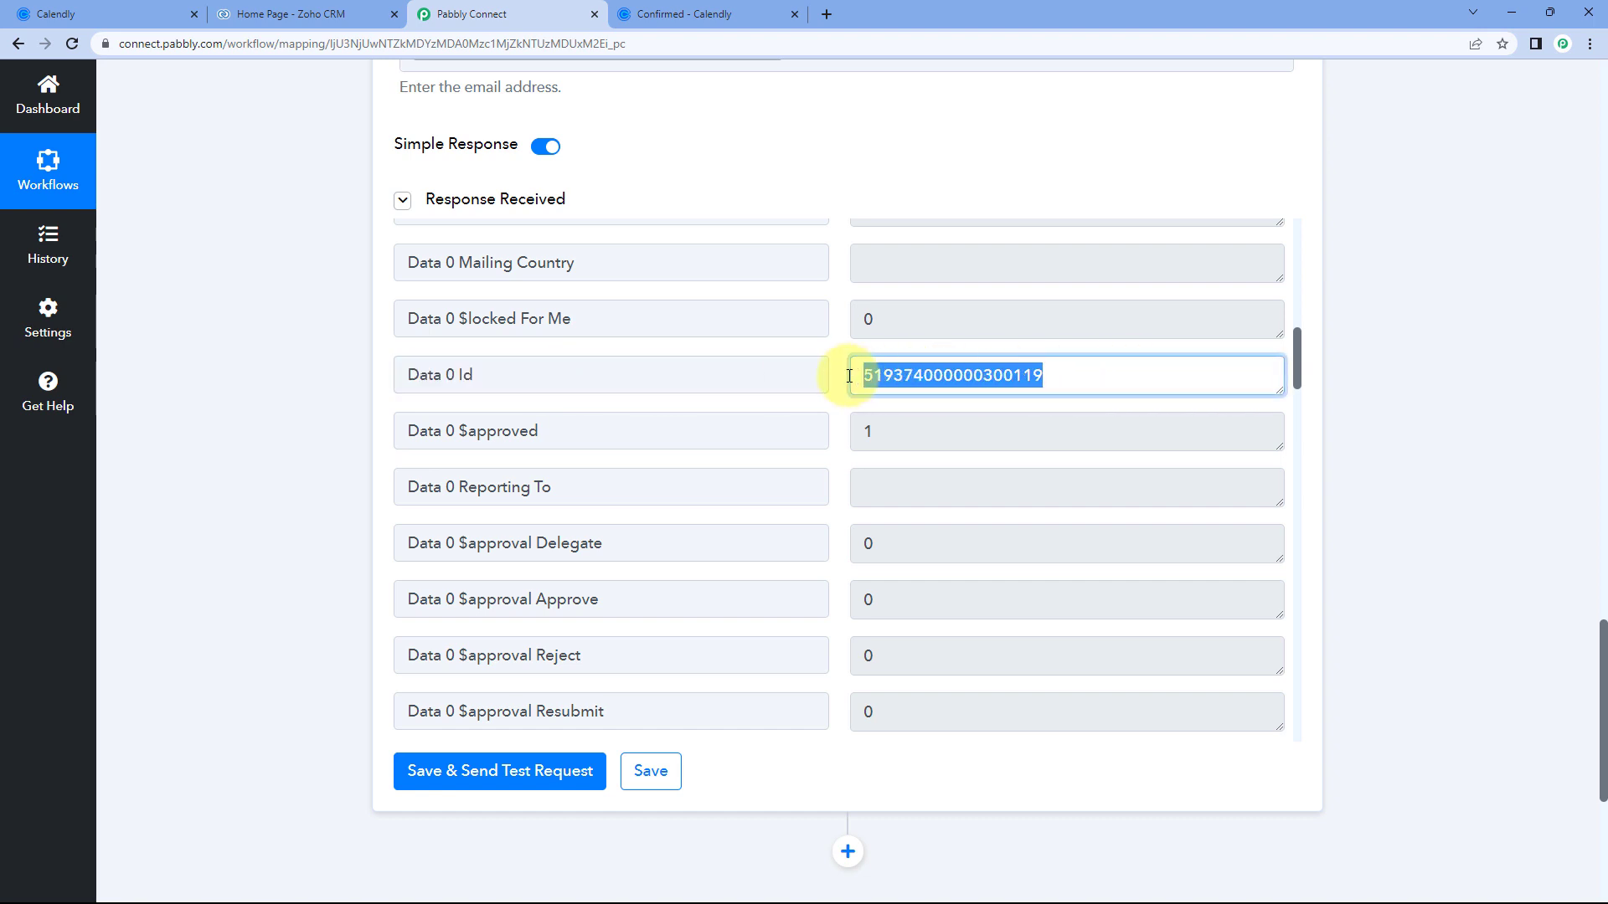
{"action": "left_click", "coordinate": [842, 374]}
{"action": "scroll", "coordinate": [811, 186], "scroll_direction": "up", "scroll_amount": 3}
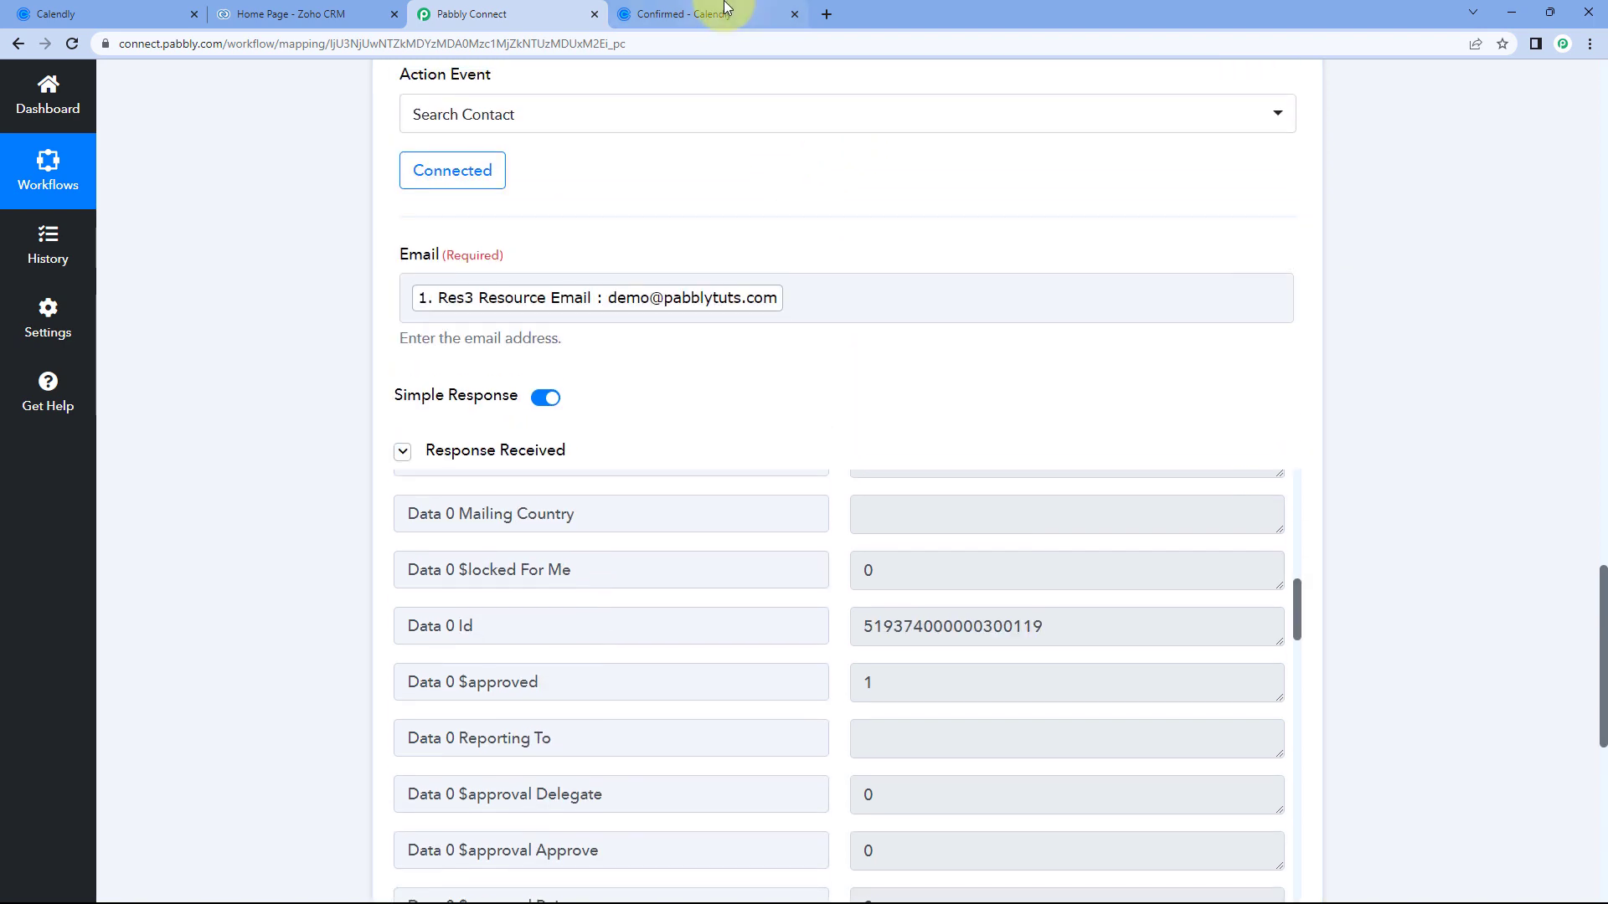
{"action": "left_click", "coordinate": [725, 9]}
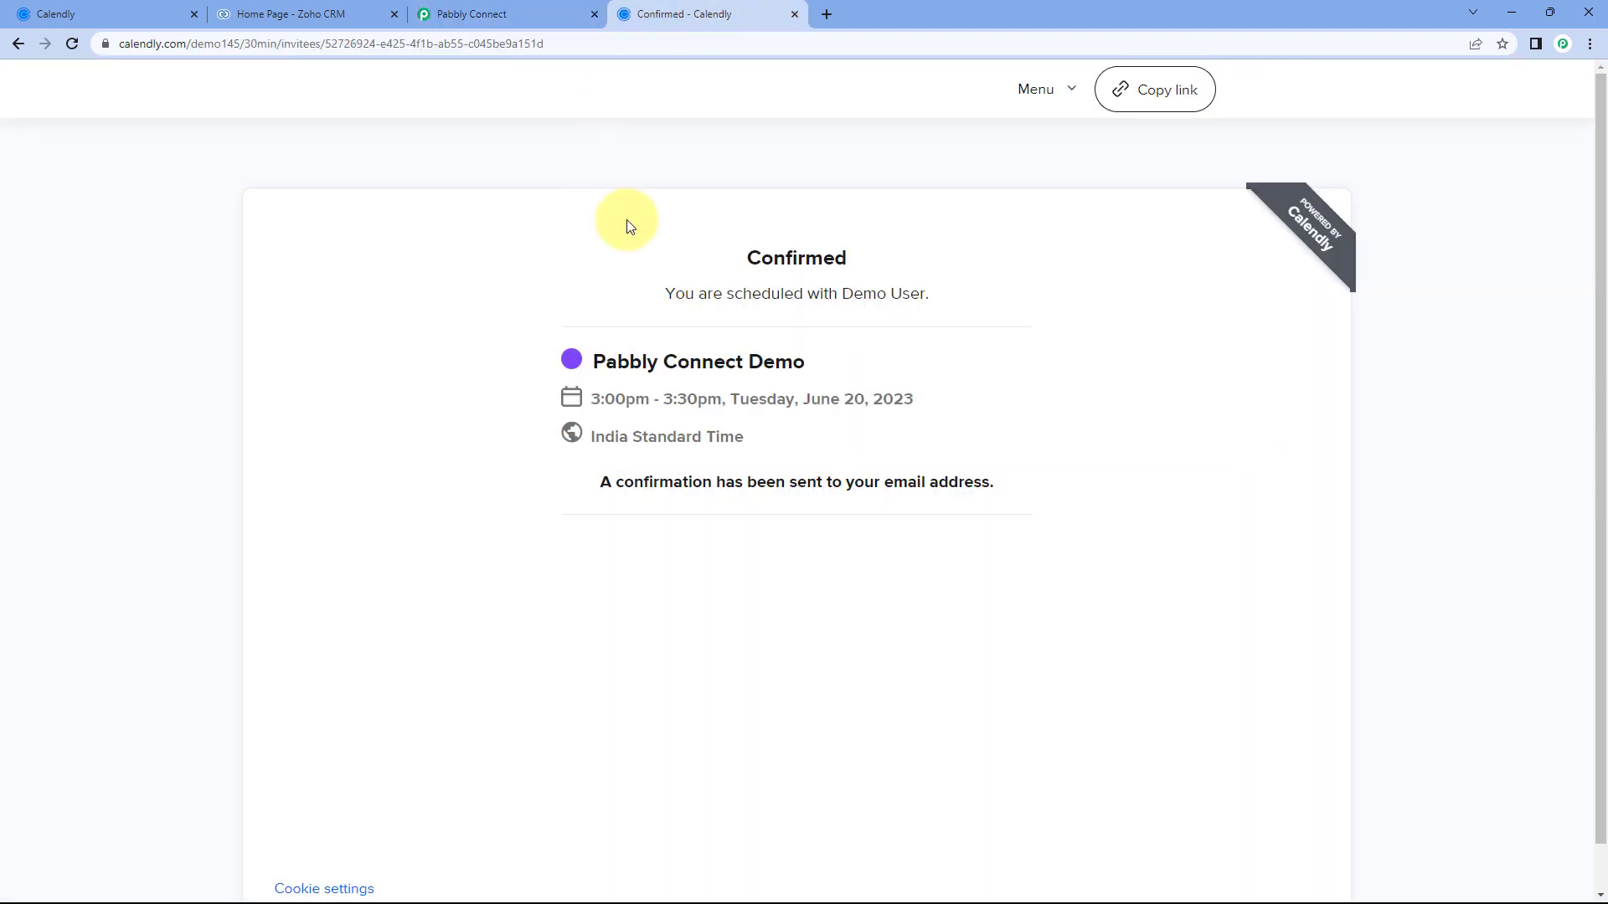
{"action": "left_click", "coordinate": [535, 15]}
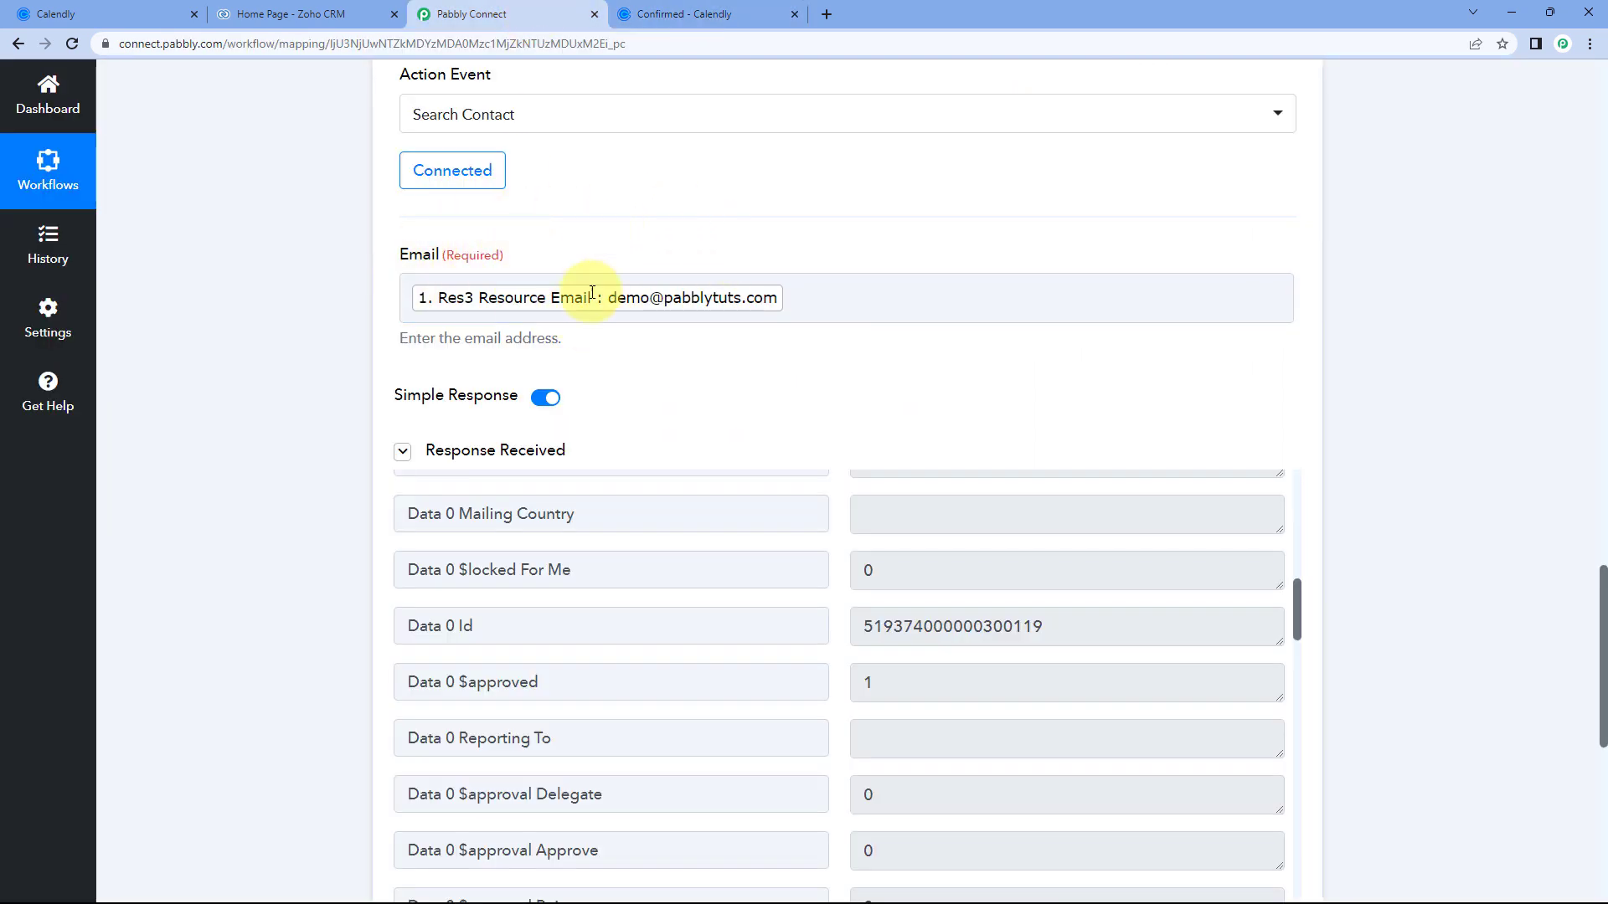
{"action": "scroll", "coordinate": [801, 409], "scroll_direction": "down", "scroll_amount": 1}
{"action": "left_click_drag", "start_coordinate": [1080, 552], "coordinate": [837, 527]}
{"action": "left_click", "coordinate": [838, 527]}
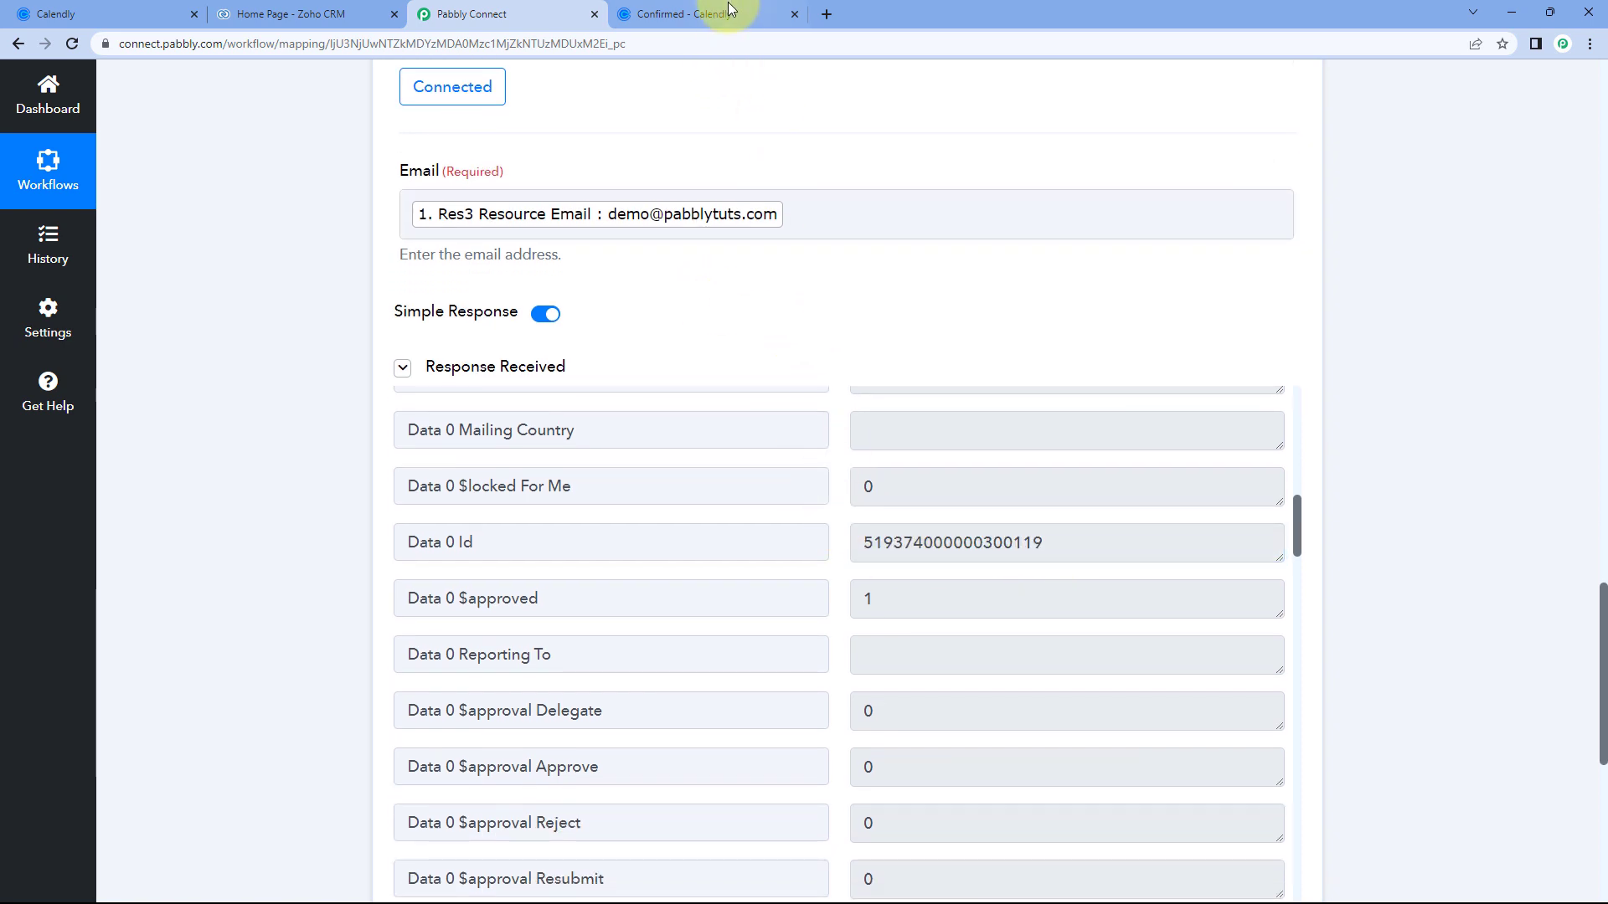
{"action": "left_click", "coordinate": [695, 14]}
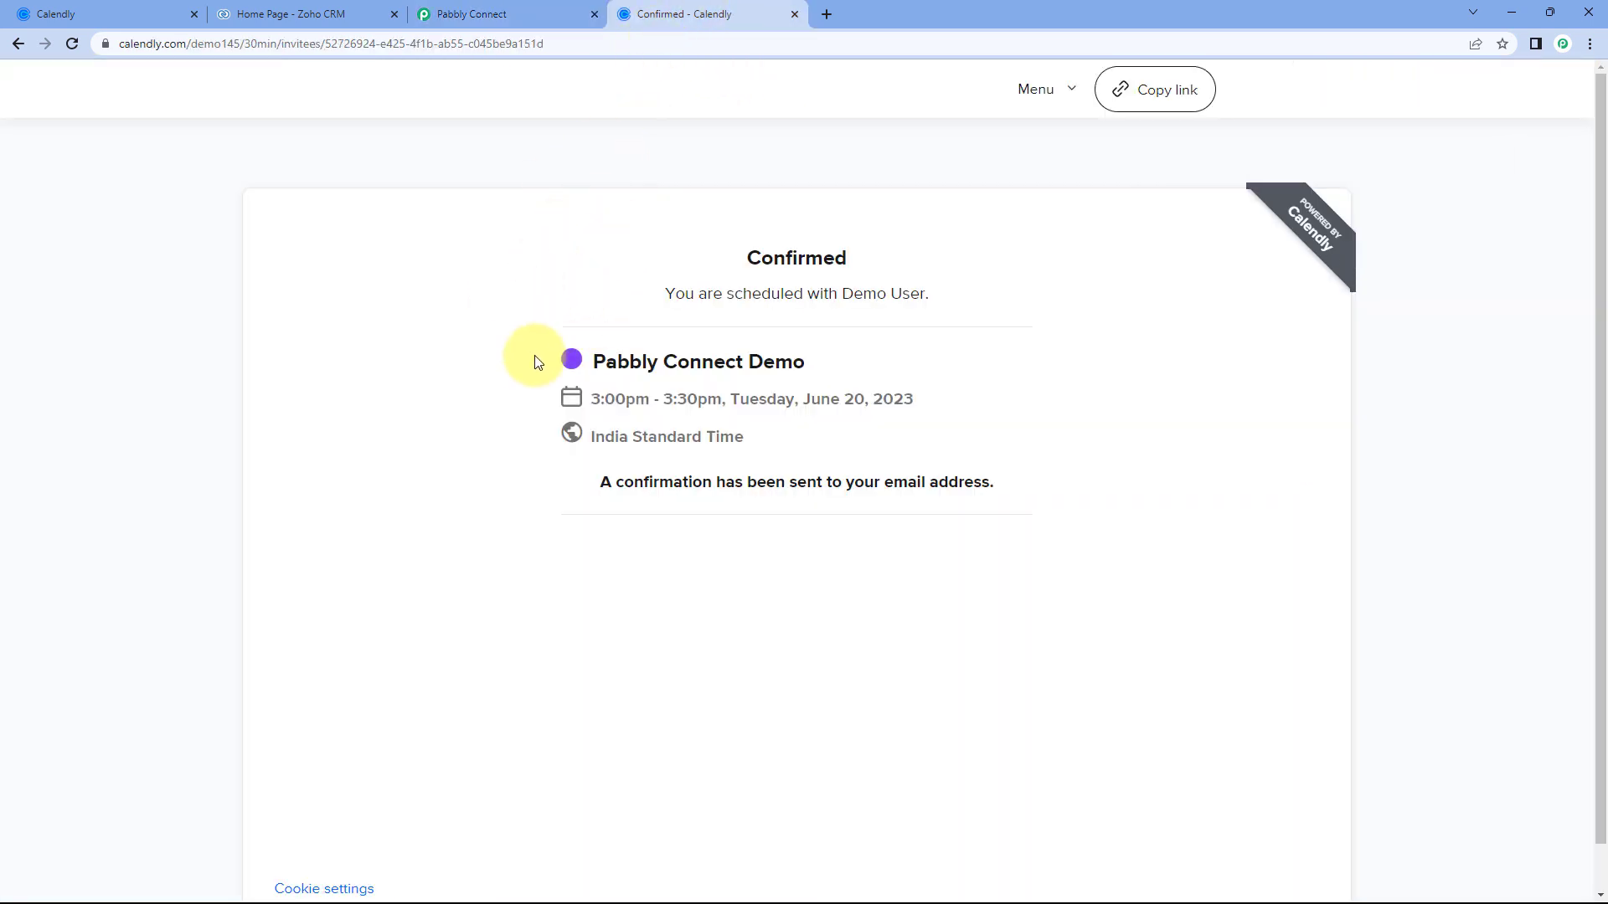
{"action": "left_click", "coordinate": [491, 10]}
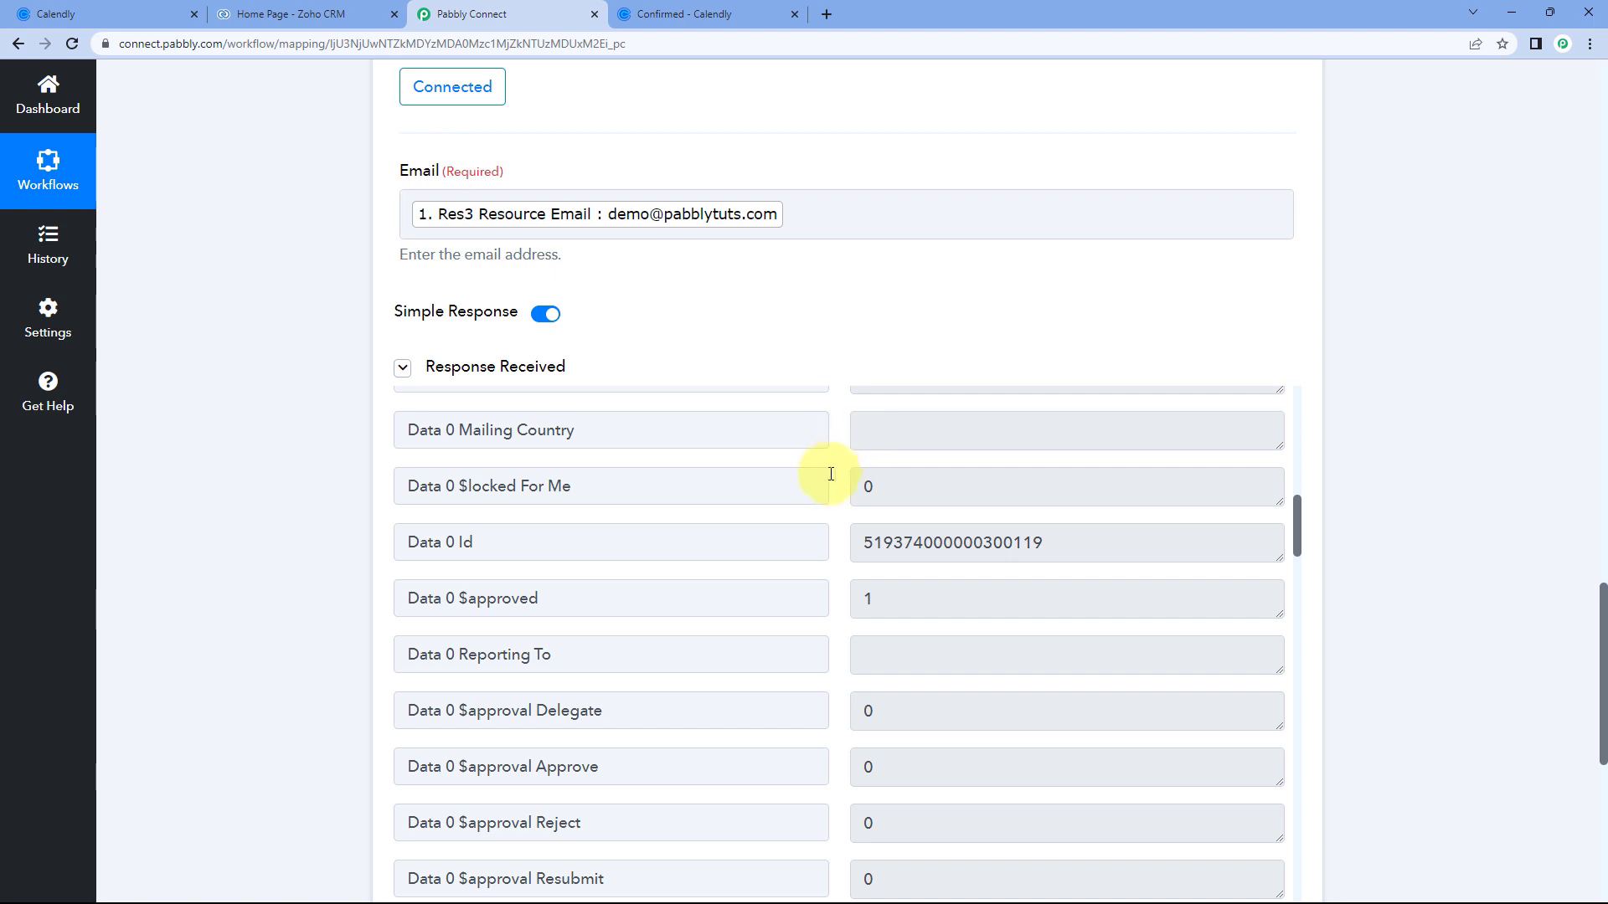
Highlight the matched contact's Id value in the Response Received list.
{"action": "left_click", "coordinate": [858, 542]}
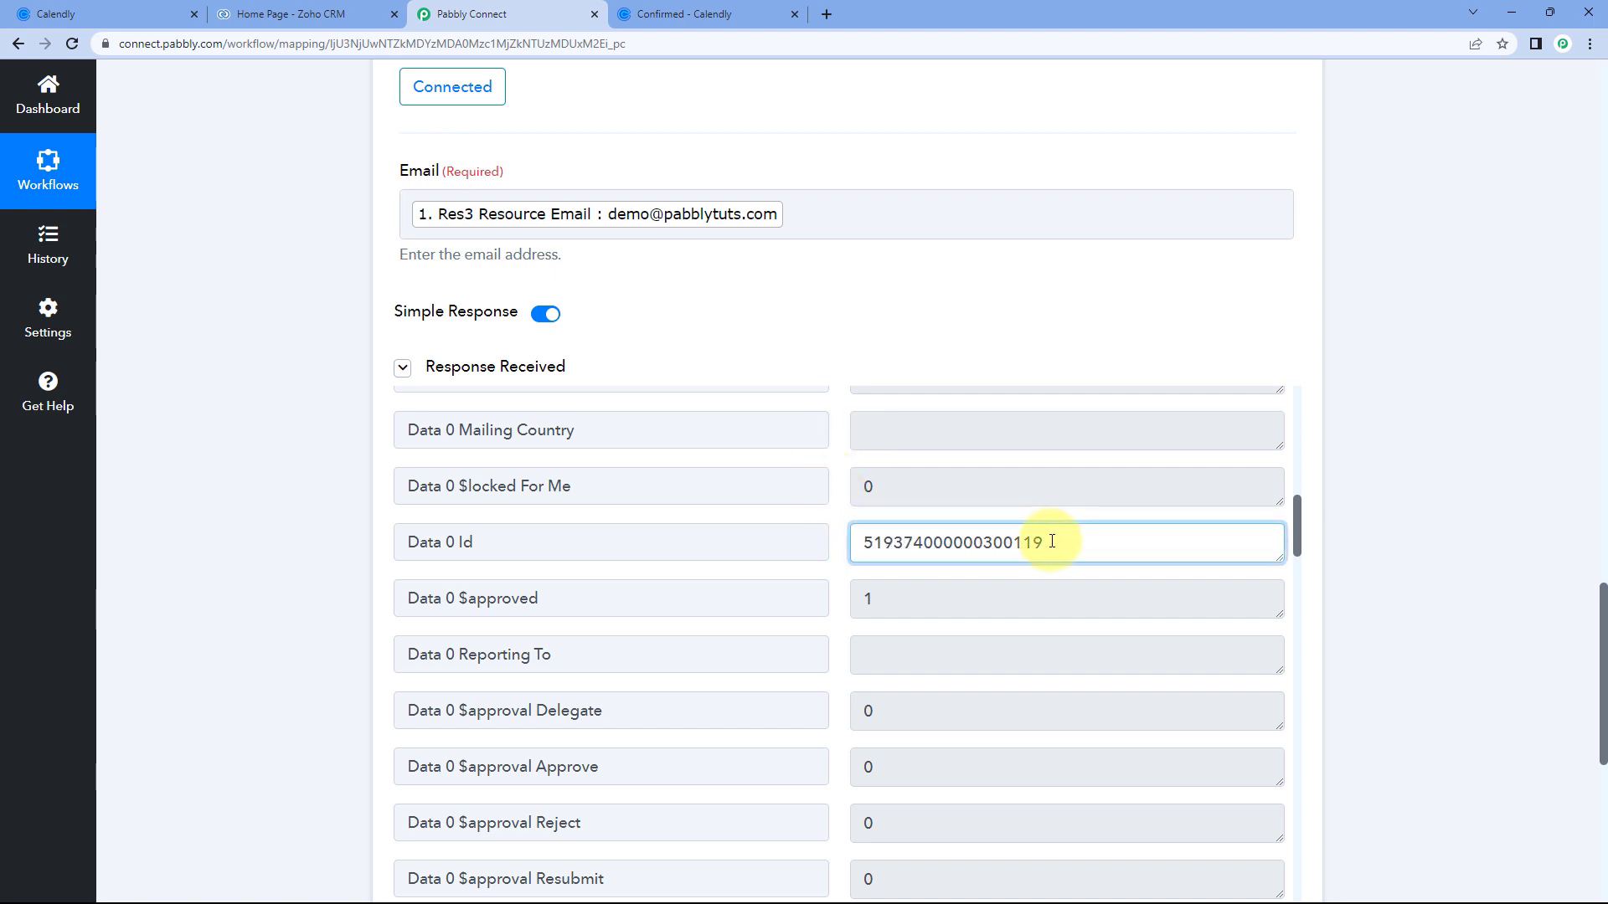
{"action": "double_click", "coordinate": [925, 541]}
{"action": "left_click", "coordinate": [835, 521]}
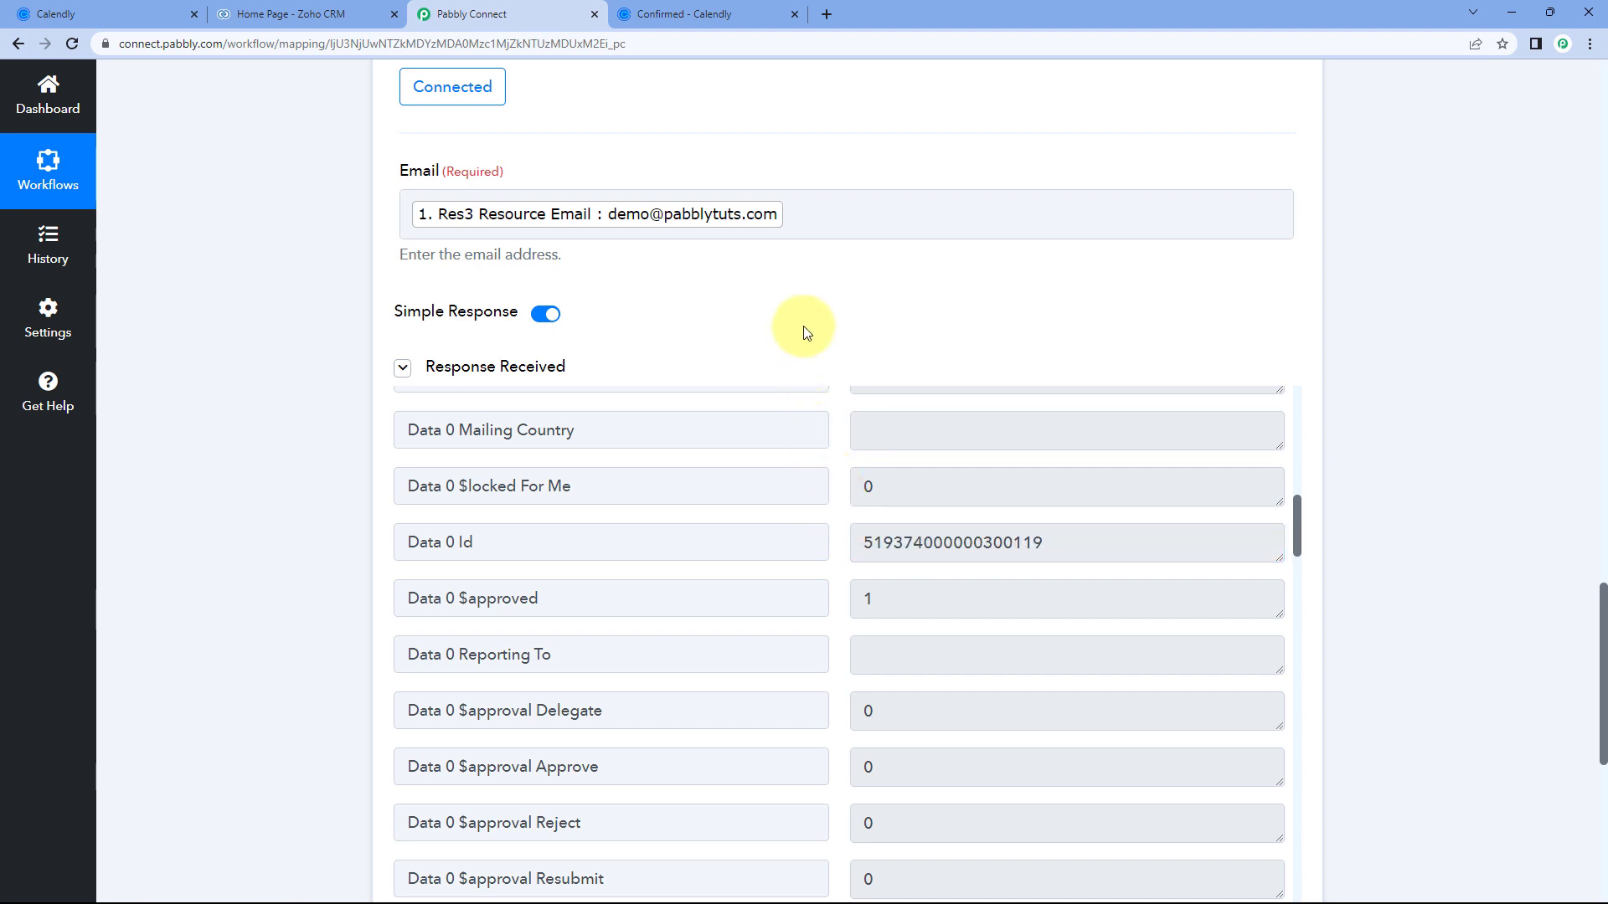
{"action": "scroll", "coordinate": [818, 312], "scroll_direction": "down", "scroll_amount": 1}
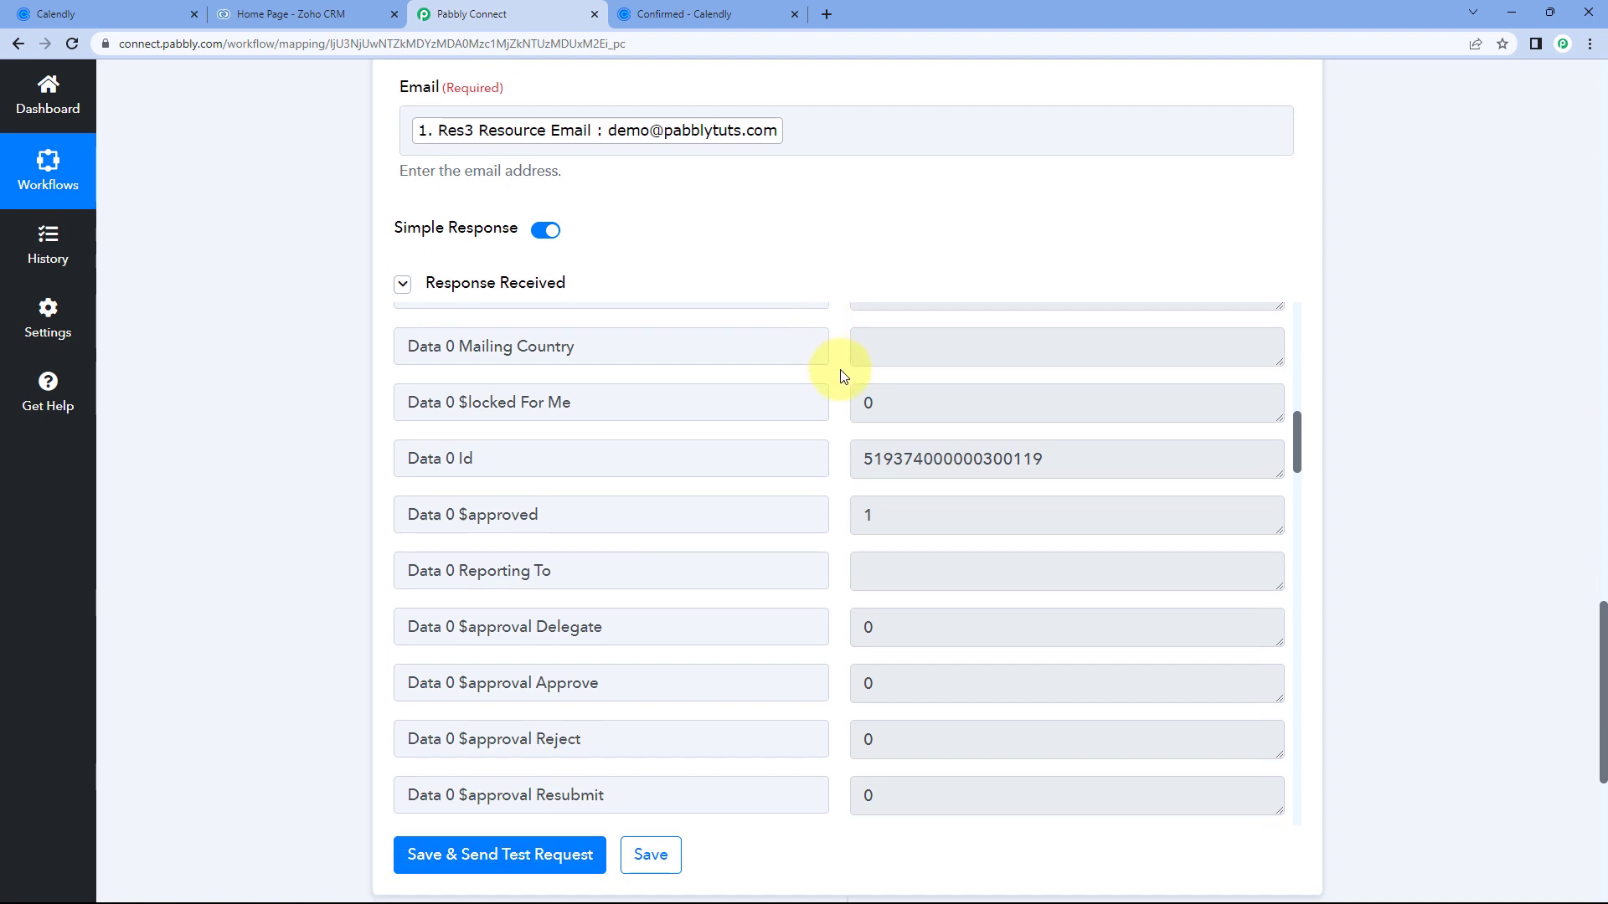
{"action": "scroll", "coordinate": [841, 373], "scroll_direction": "down", "scroll_amount": 2}
{"action": "scroll", "coordinate": [841, 374], "scroll_direction": "up", "scroll_amount": 2}
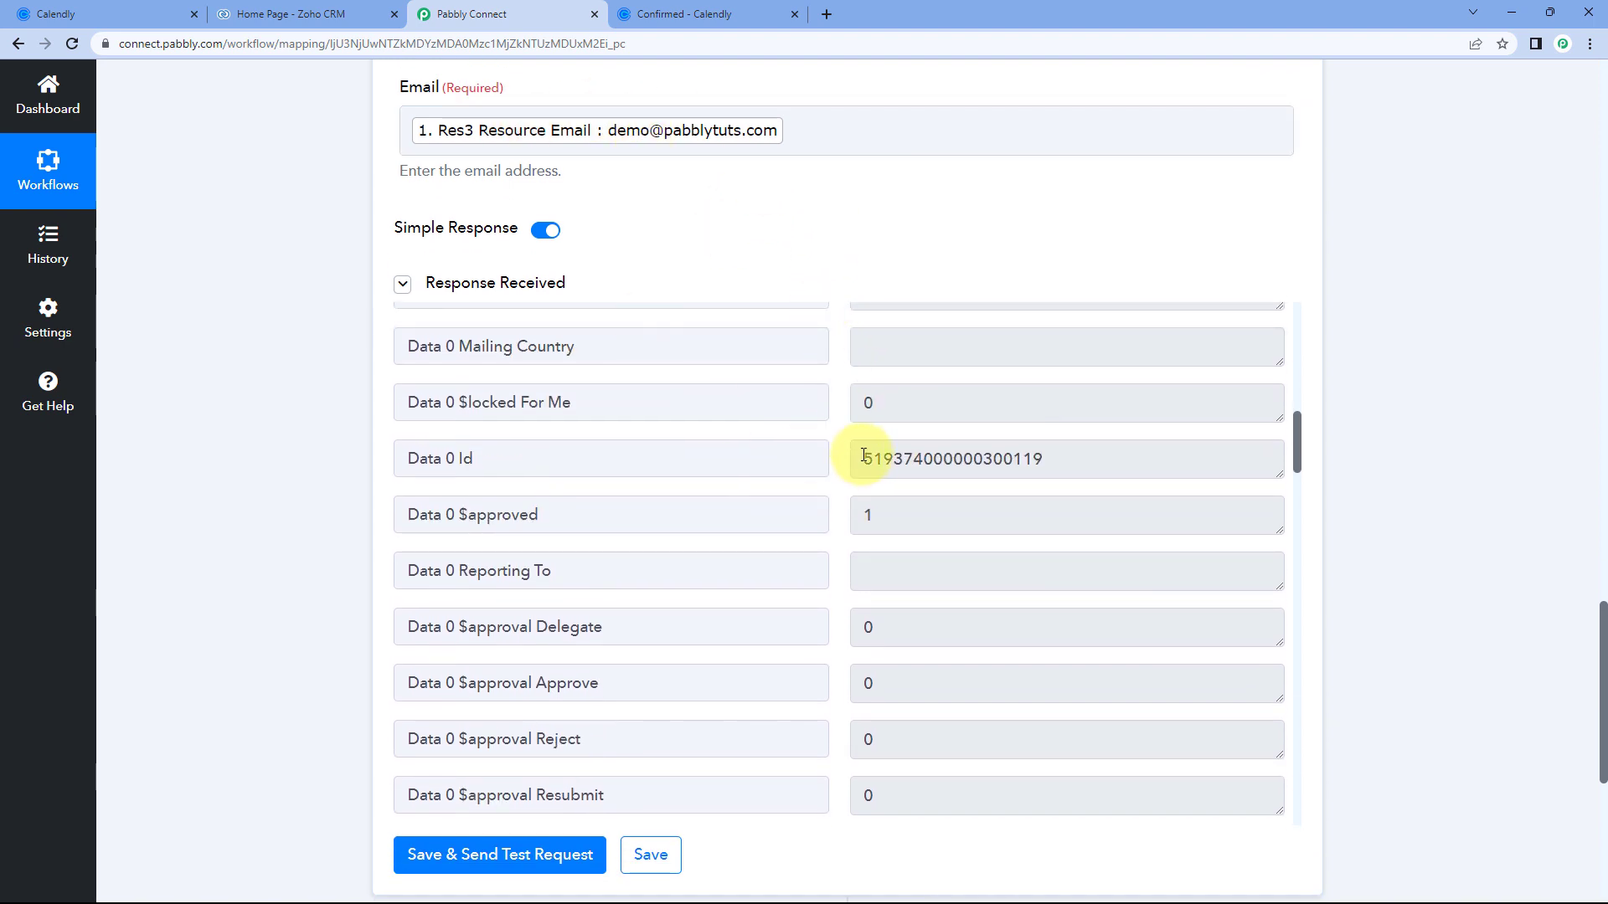
{"action": "left_click_drag", "start_coordinate": [1055, 470], "coordinate": [855, 466]}
{"action": "left_click", "coordinate": [841, 467]}
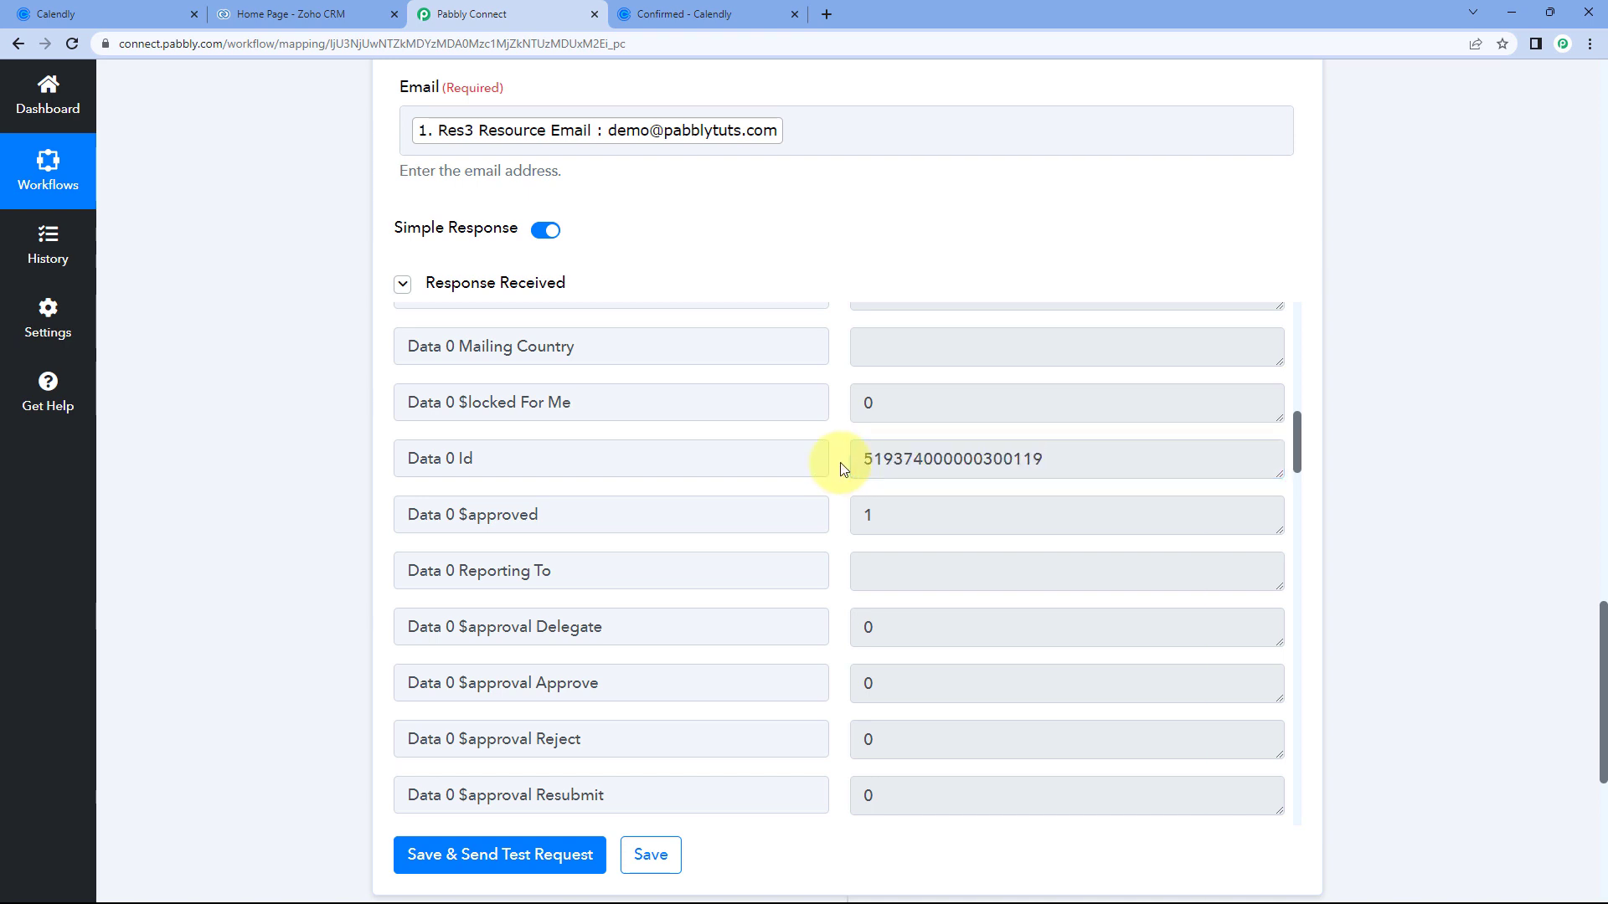
Highlight the contact's Full Name and Mobile number in the response.
{"action": "scroll", "coordinate": [840, 467], "scroll_direction": "down", "scroll_amount": 9}
{"action": "scroll", "coordinate": [843, 469], "scroll_direction": "down", "scroll_amount": 8}
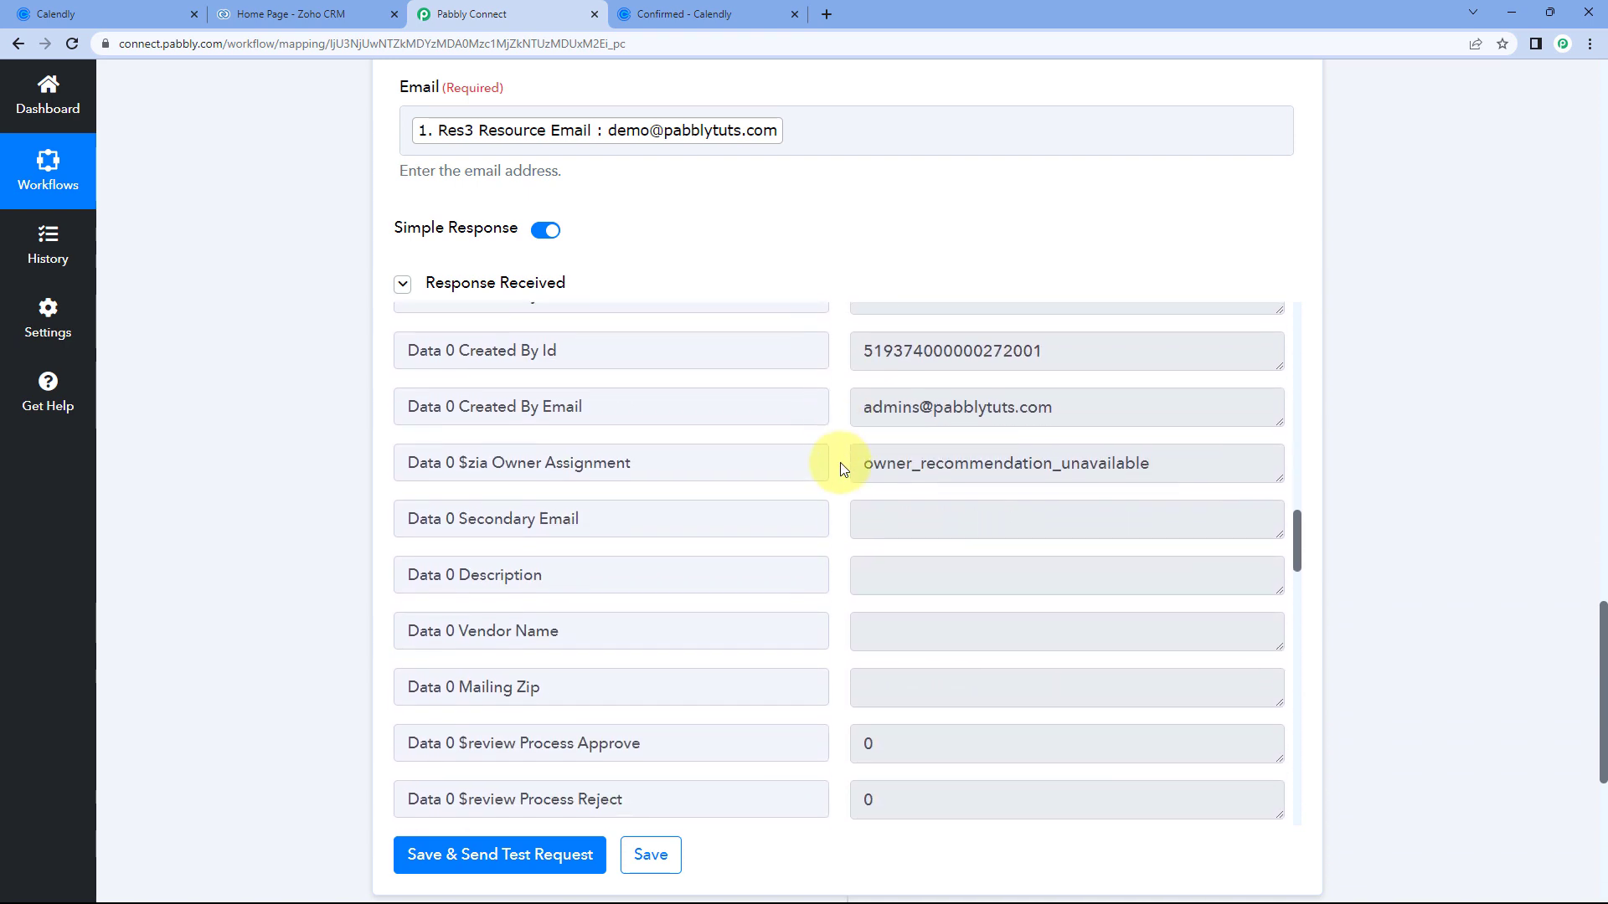
{"action": "left_click_drag", "start_coordinate": [986, 611], "coordinate": [837, 603]}
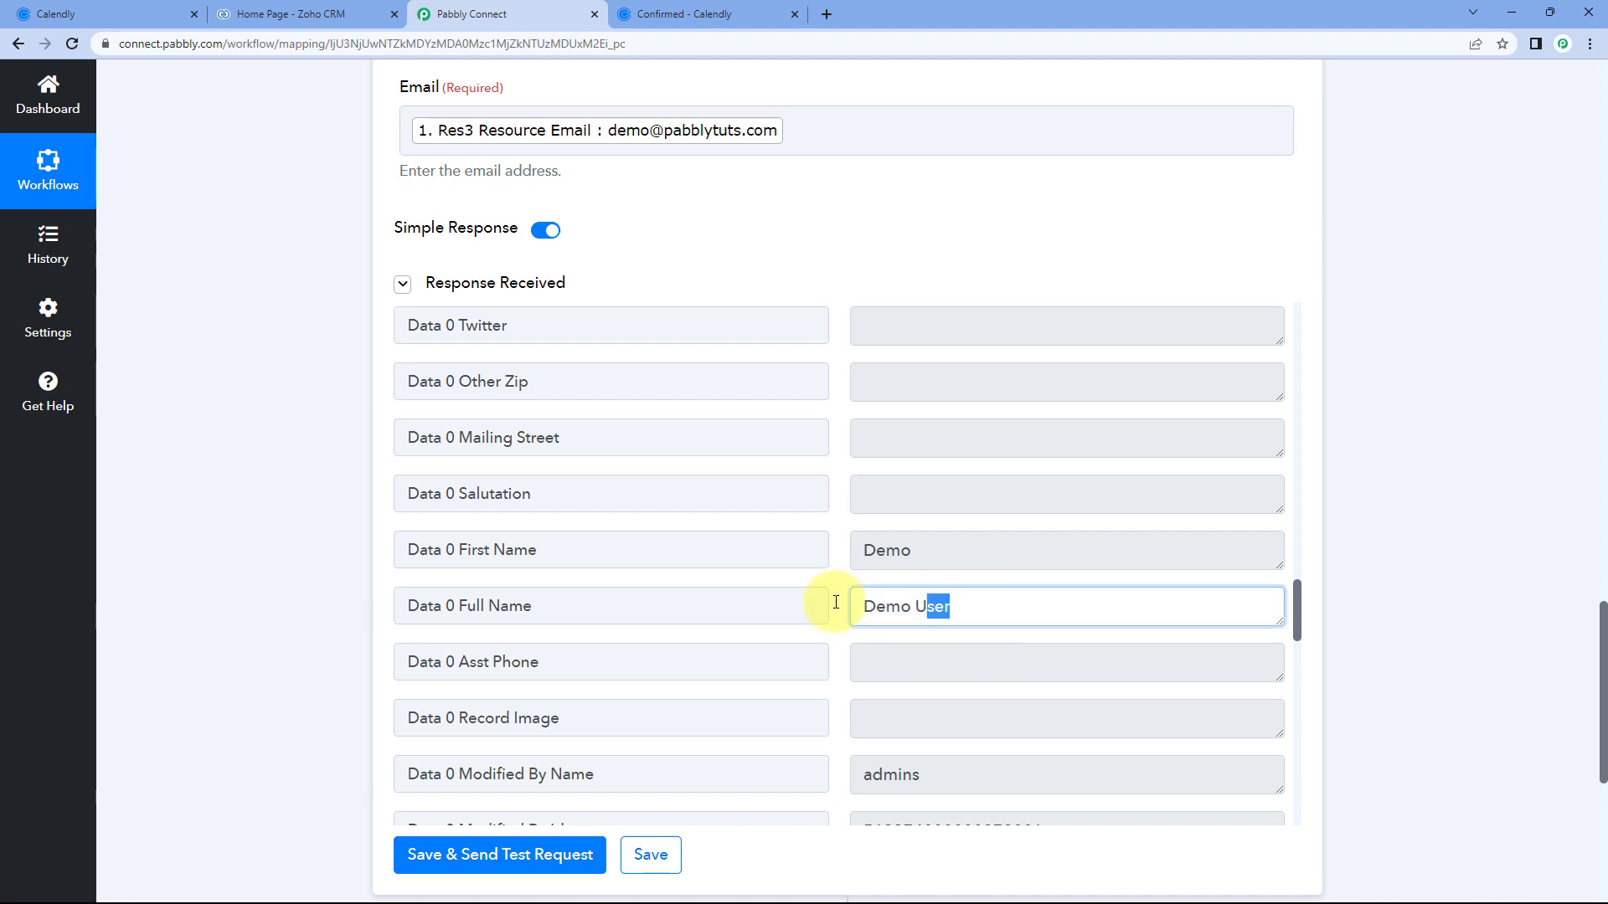
{"action": "left_click", "coordinate": [828, 601]}
{"action": "scroll", "coordinate": [821, 598], "scroll_direction": "down", "scroll_amount": 13}
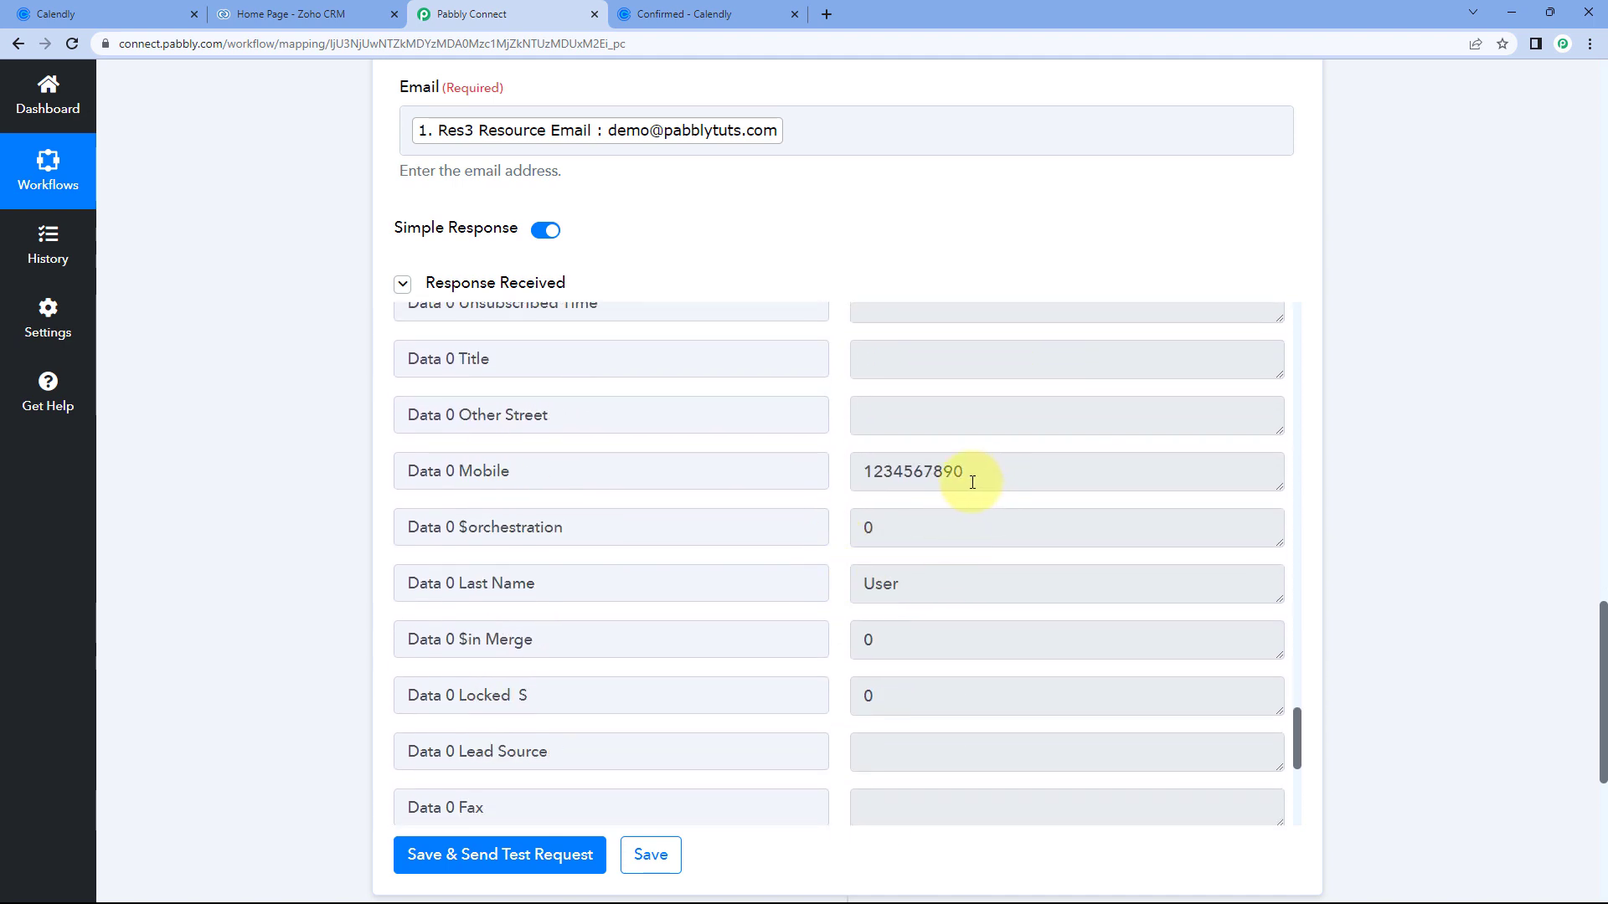
{"action": "left_click_drag", "start_coordinate": [964, 470], "coordinate": [833, 470]}
{"action": "left_click", "coordinate": [833, 469]}
Highlight the Data 0 Id number again, then switch to the Zoho CRM home page.
{"action": "scroll", "coordinate": [832, 491], "scroll_direction": "up", "scroll_amount": 4}
{"action": "scroll", "coordinate": [837, 492], "scroll_direction": "up", "scroll_amount": 14}
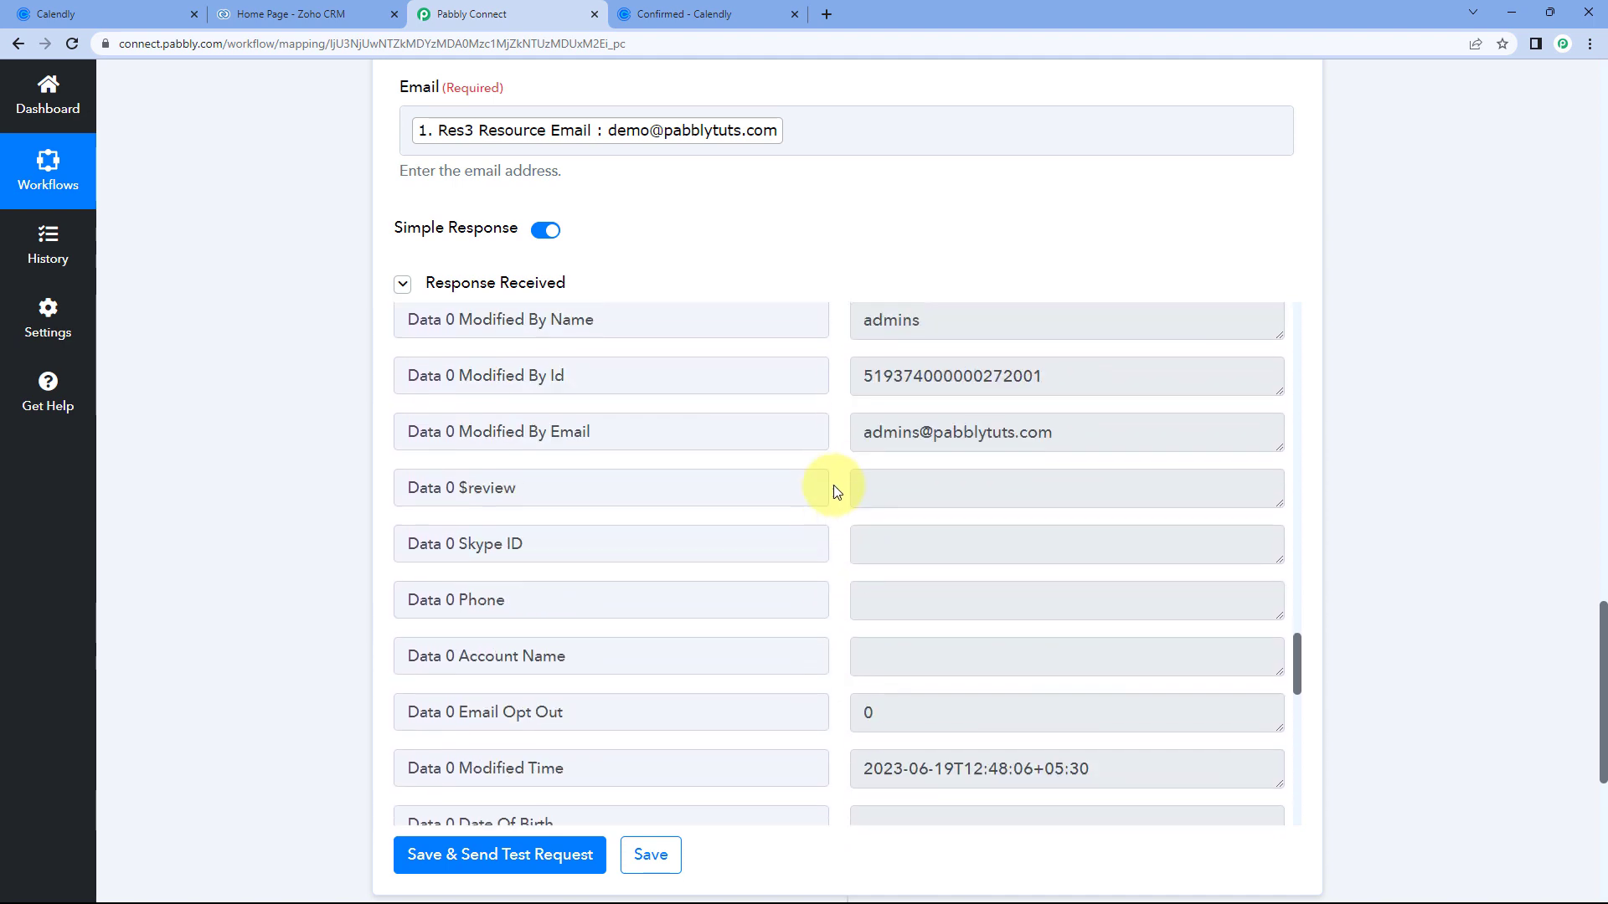
{"action": "scroll", "coordinate": [834, 490], "scroll_direction": "up", "scroll_amount": 10}
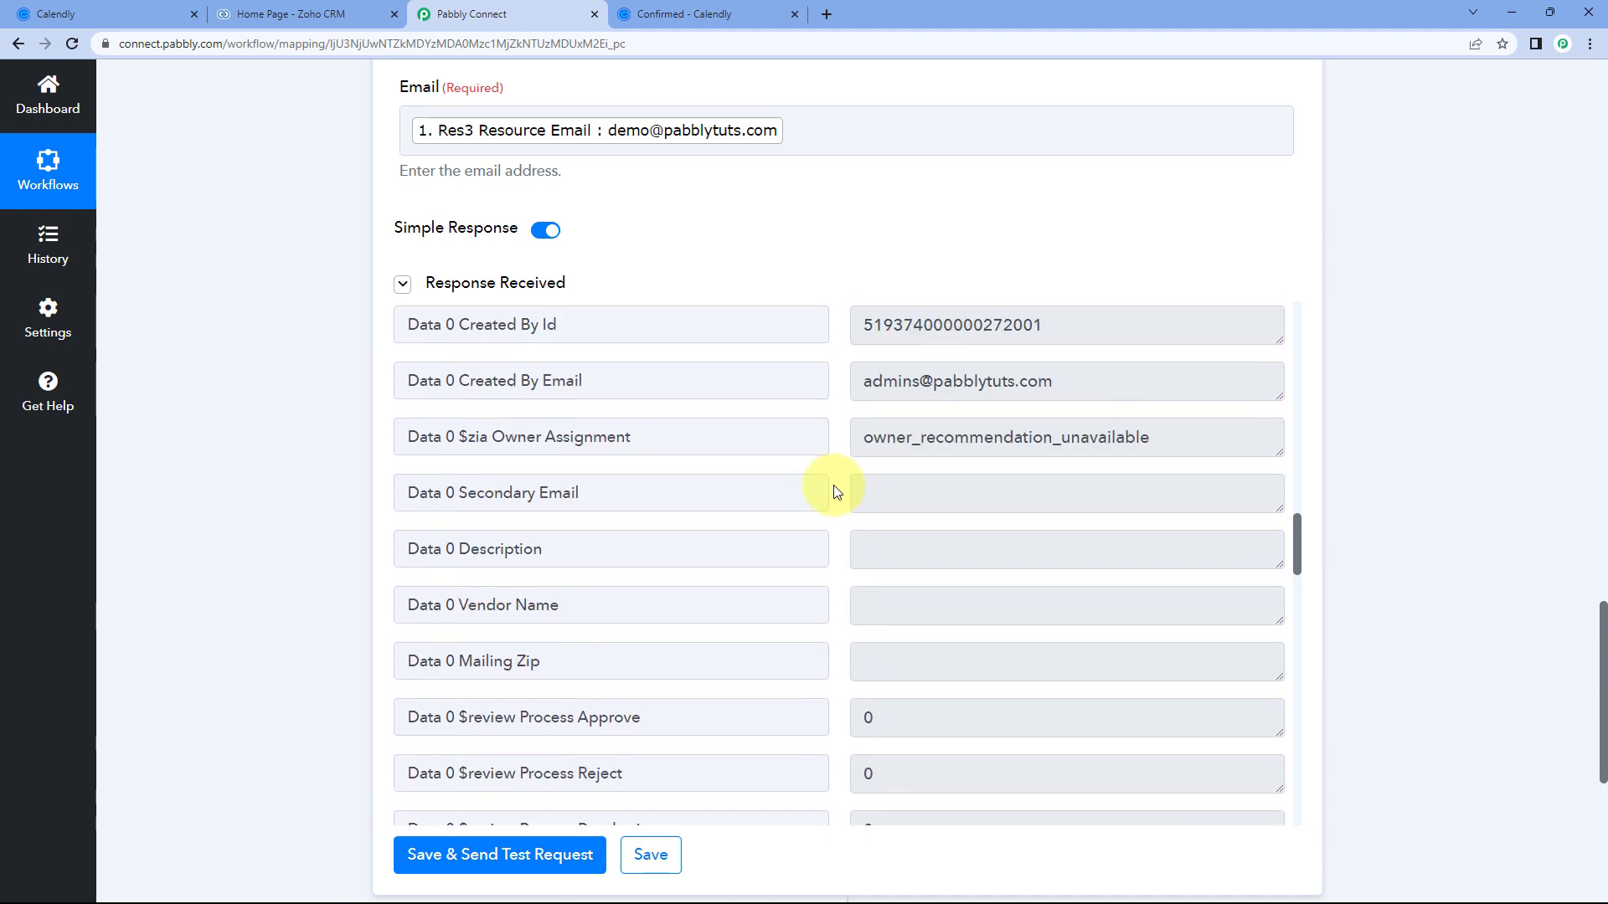
{"action": "scroll", "coordinate": [835, 492], "scroll_direction": "up", "scroll_amount": 5}
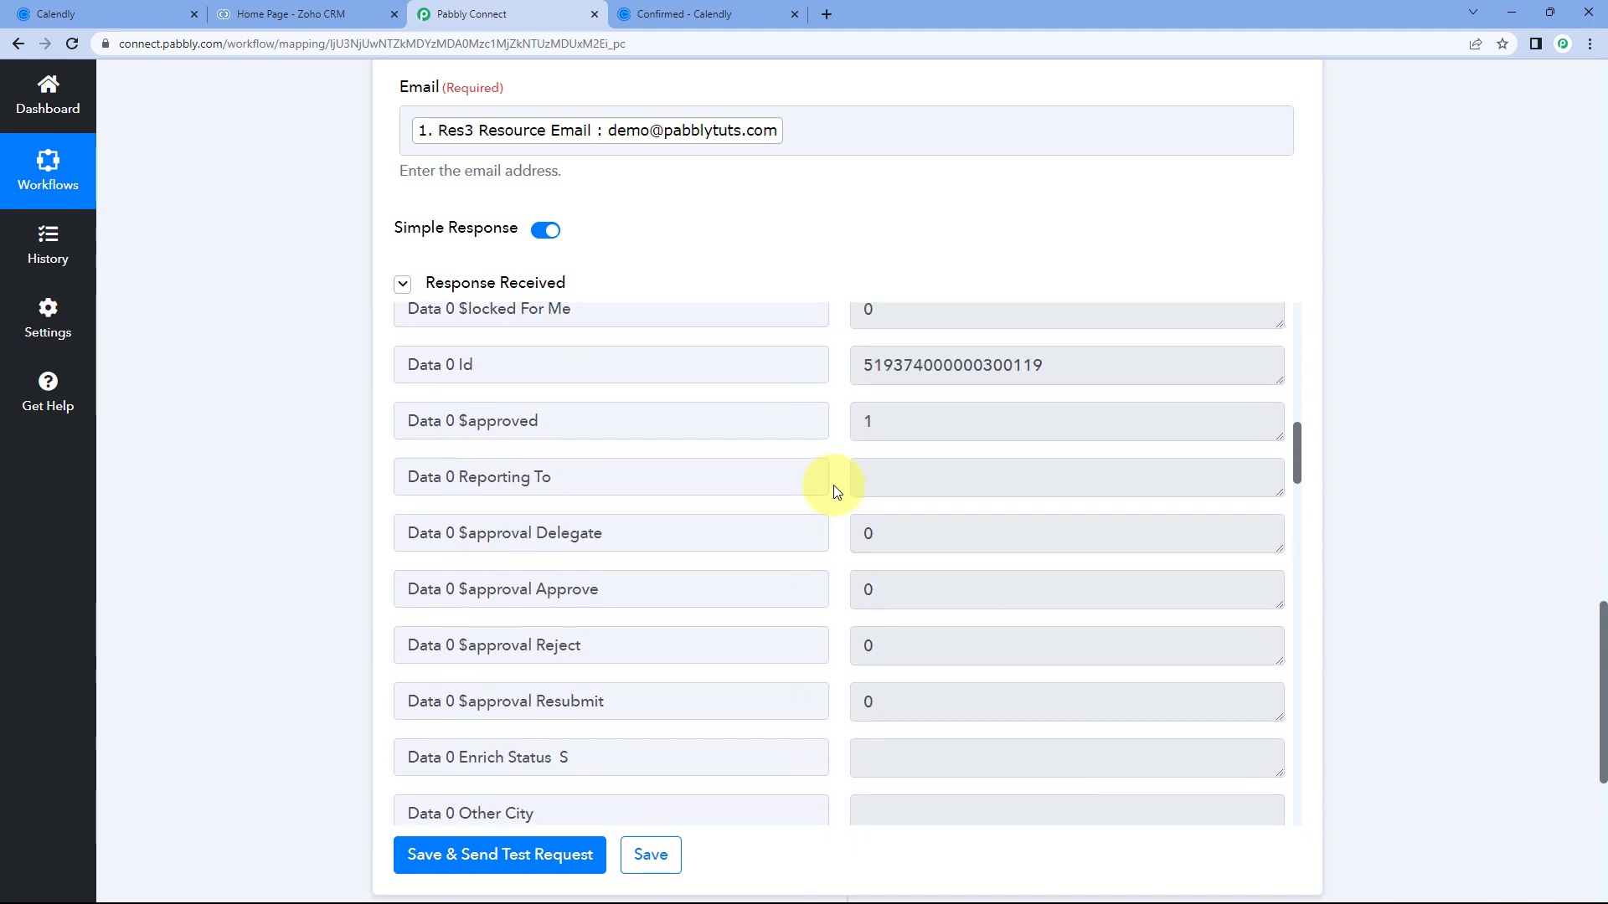
{"action": "left_click", "coordinate": [530, 548]}
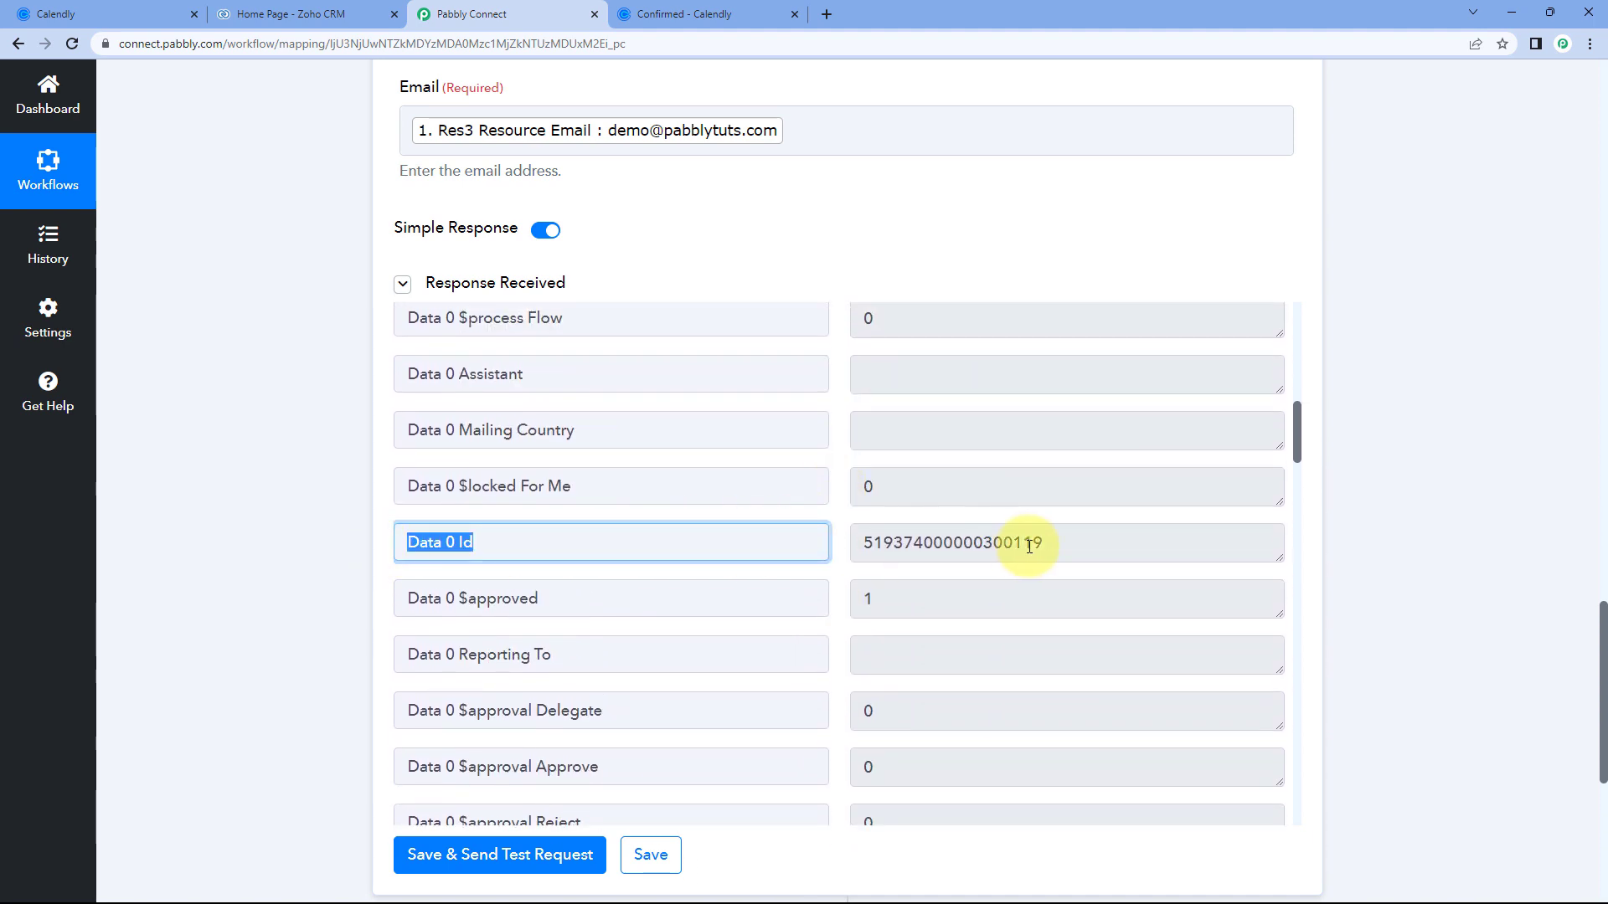
{"action": "left_click_drag", "start_coordinate": [1048, 544], "coordinate": [857, 548]}
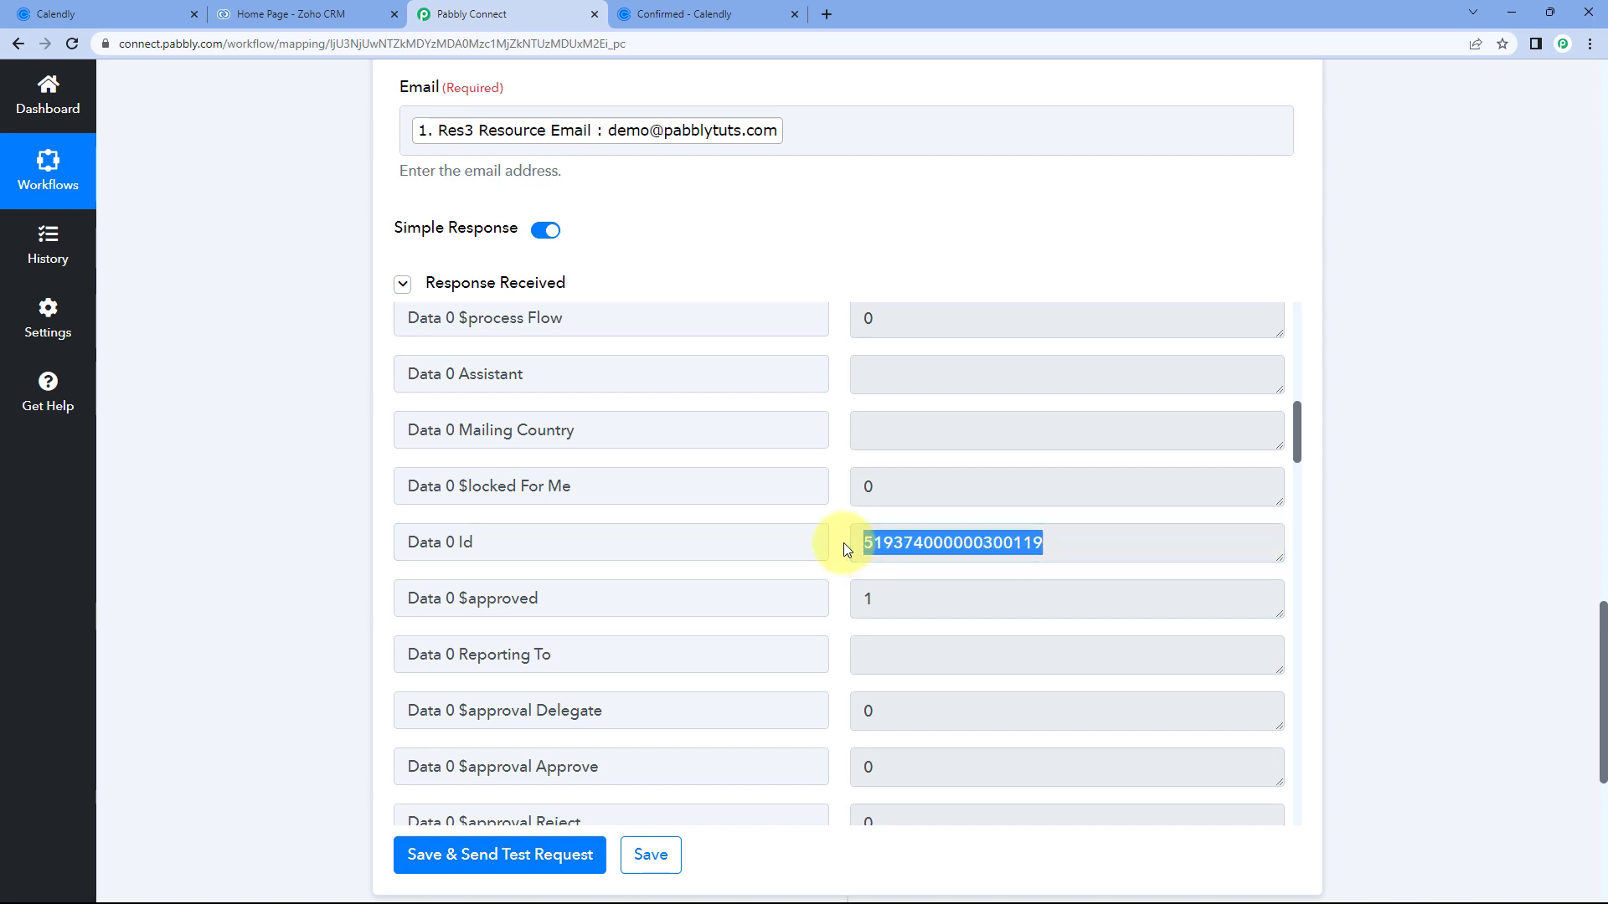
{"action": "left_click", "coordinate": [842, 542]}
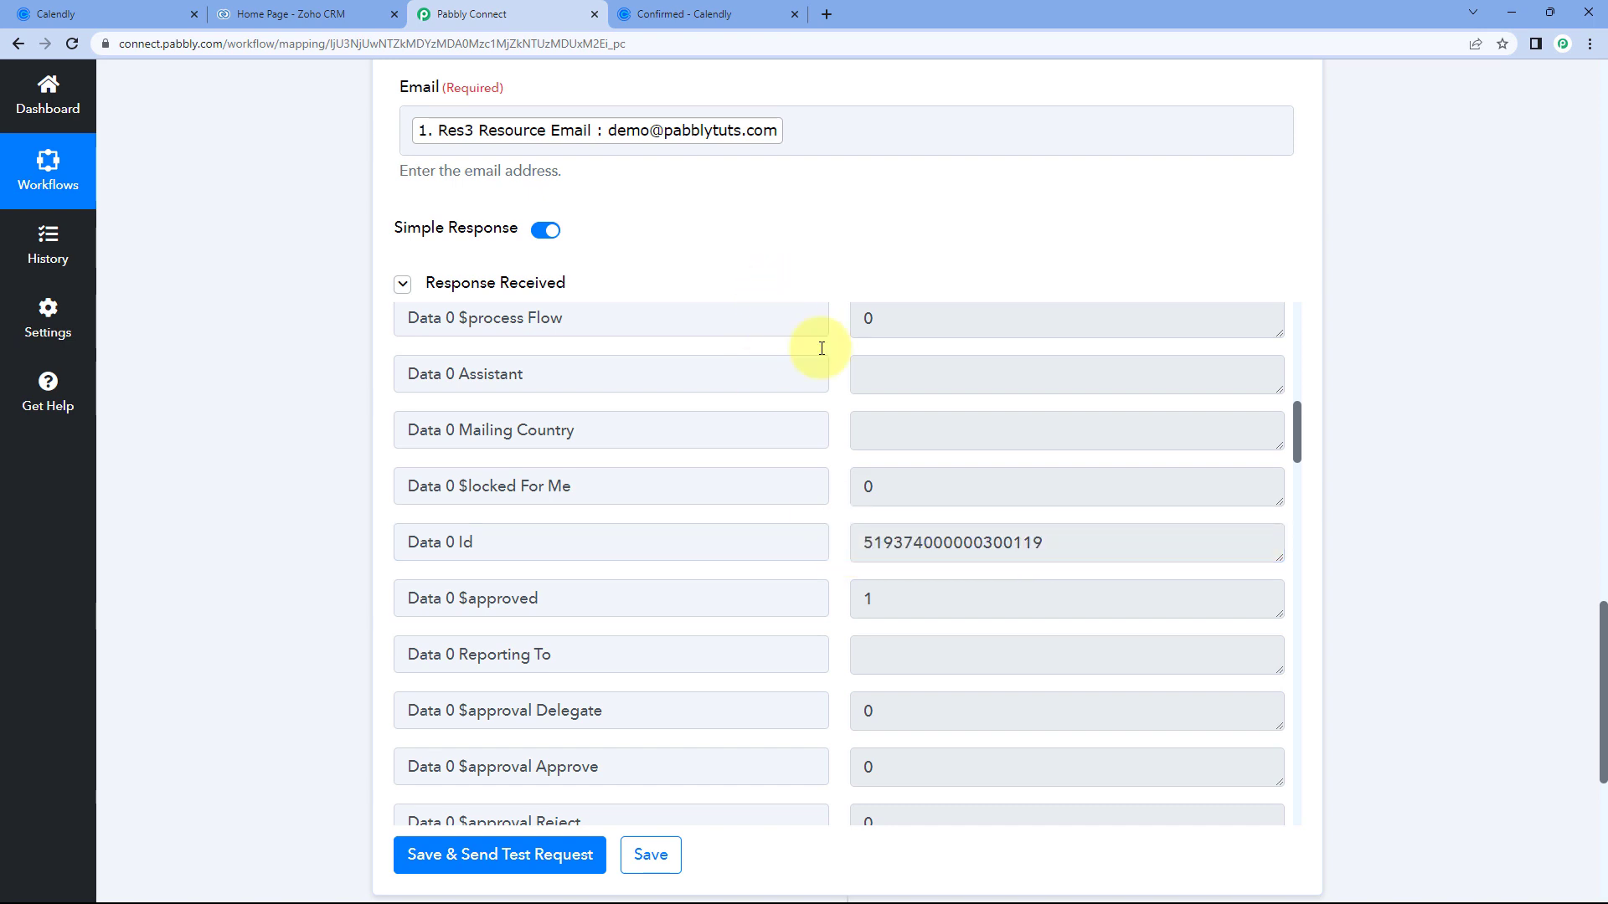
{"action": "left_click", "coordinate": [360, 14]}
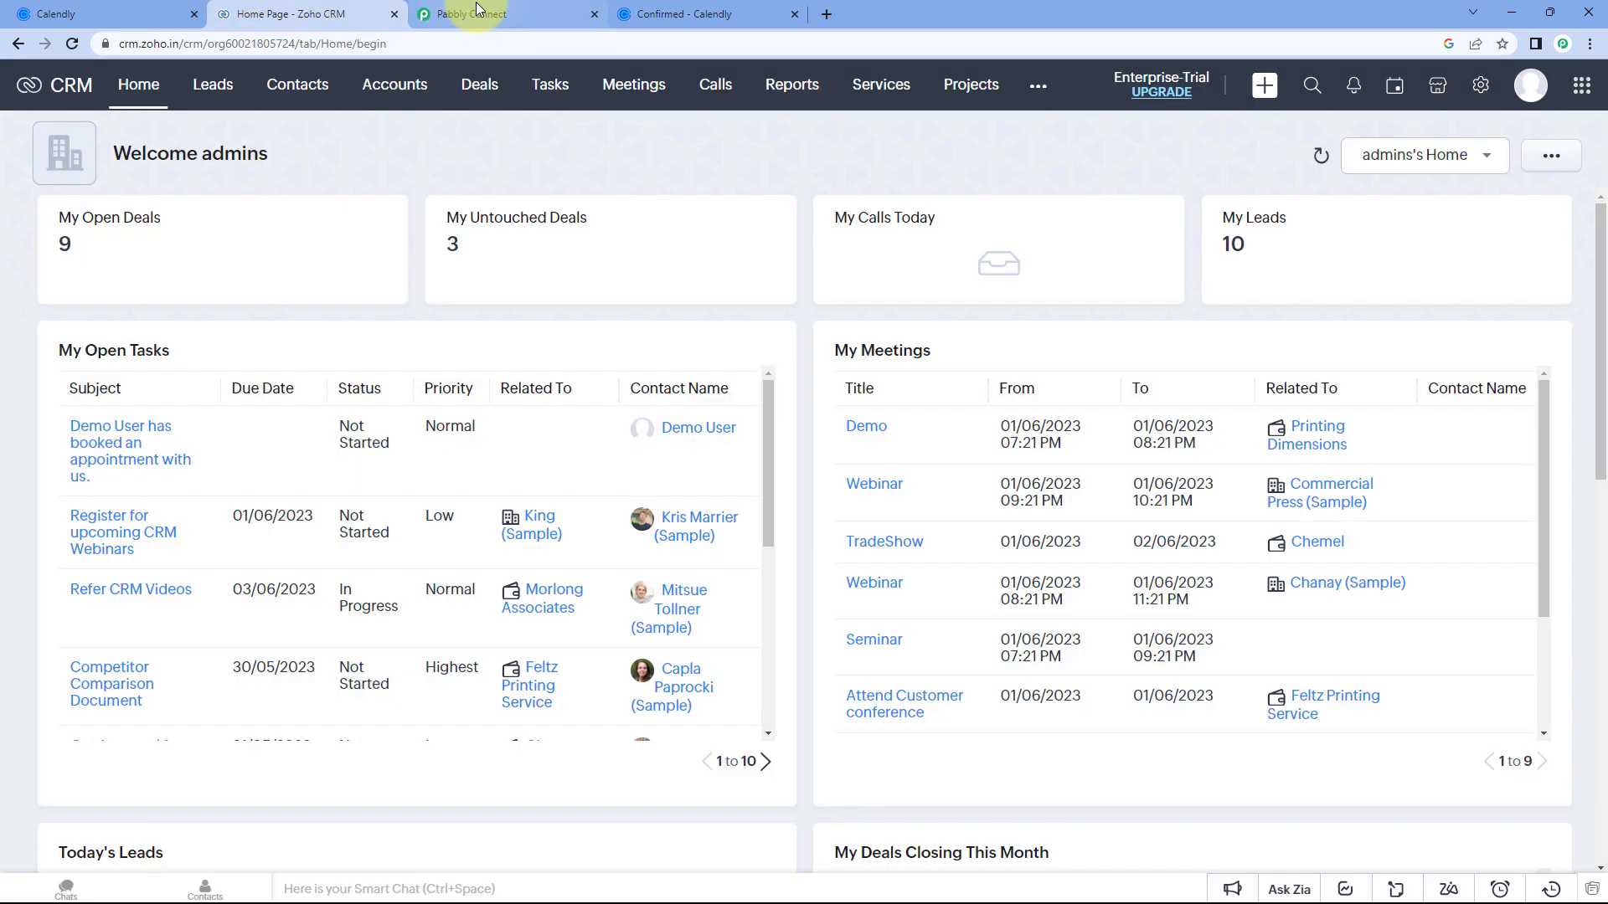
Glance at the Calendly confirmation, then return to the Search Contact test response.
{"action": "left_click", "coordinate": [502, 15]}
{"action": "left_click", "coordinate": [707, 12]}
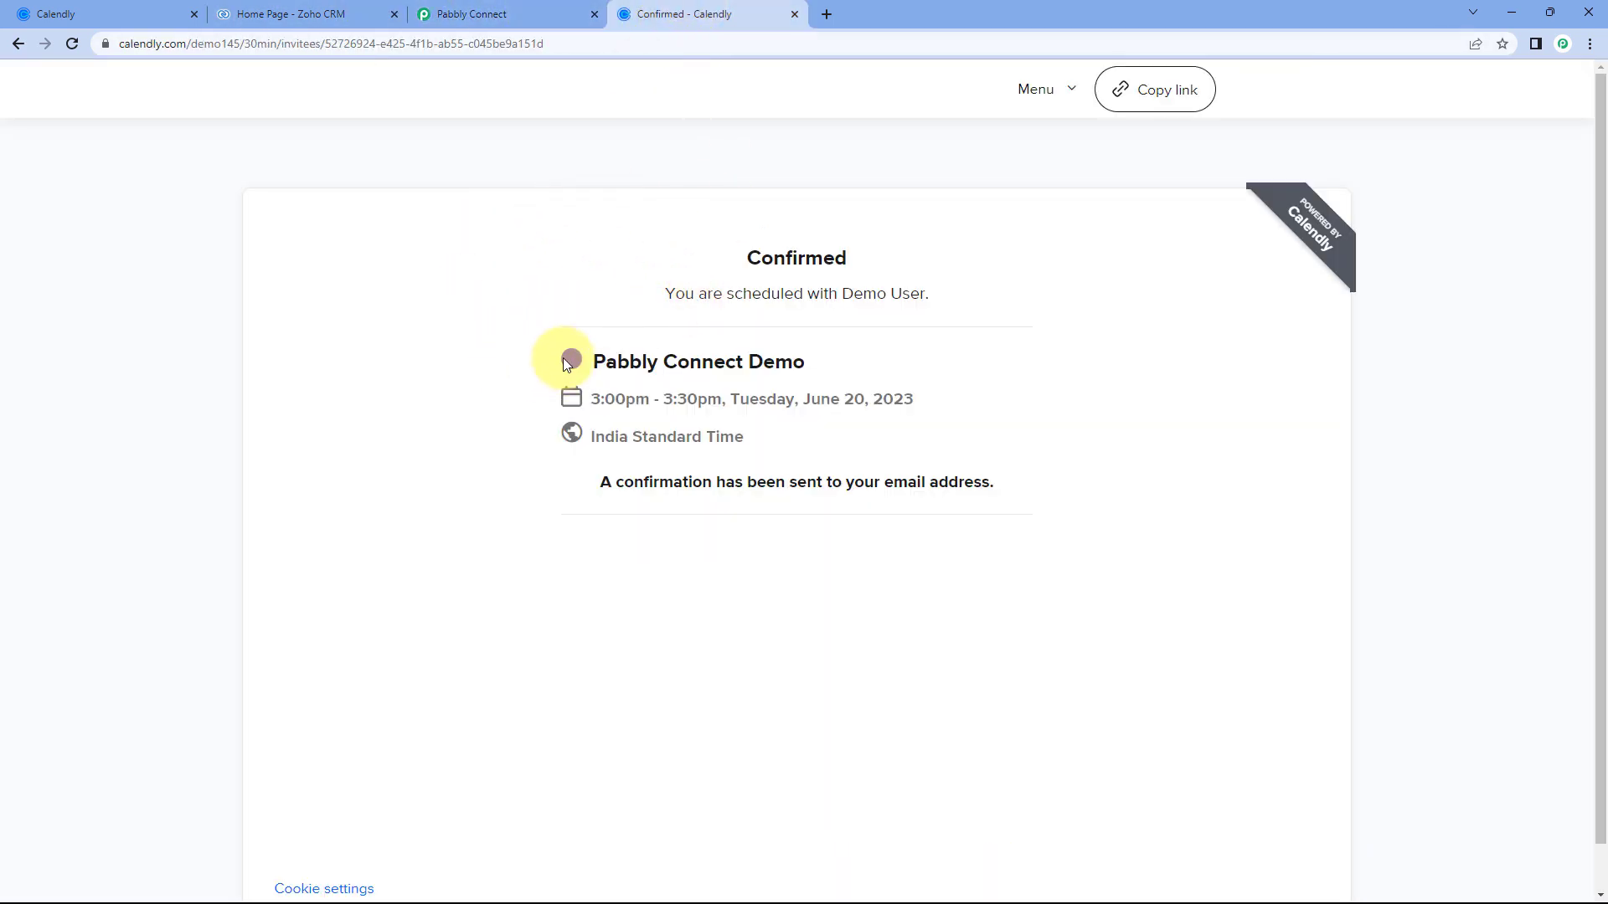
{"action": "left_click", "coordinate": [524, 13]}
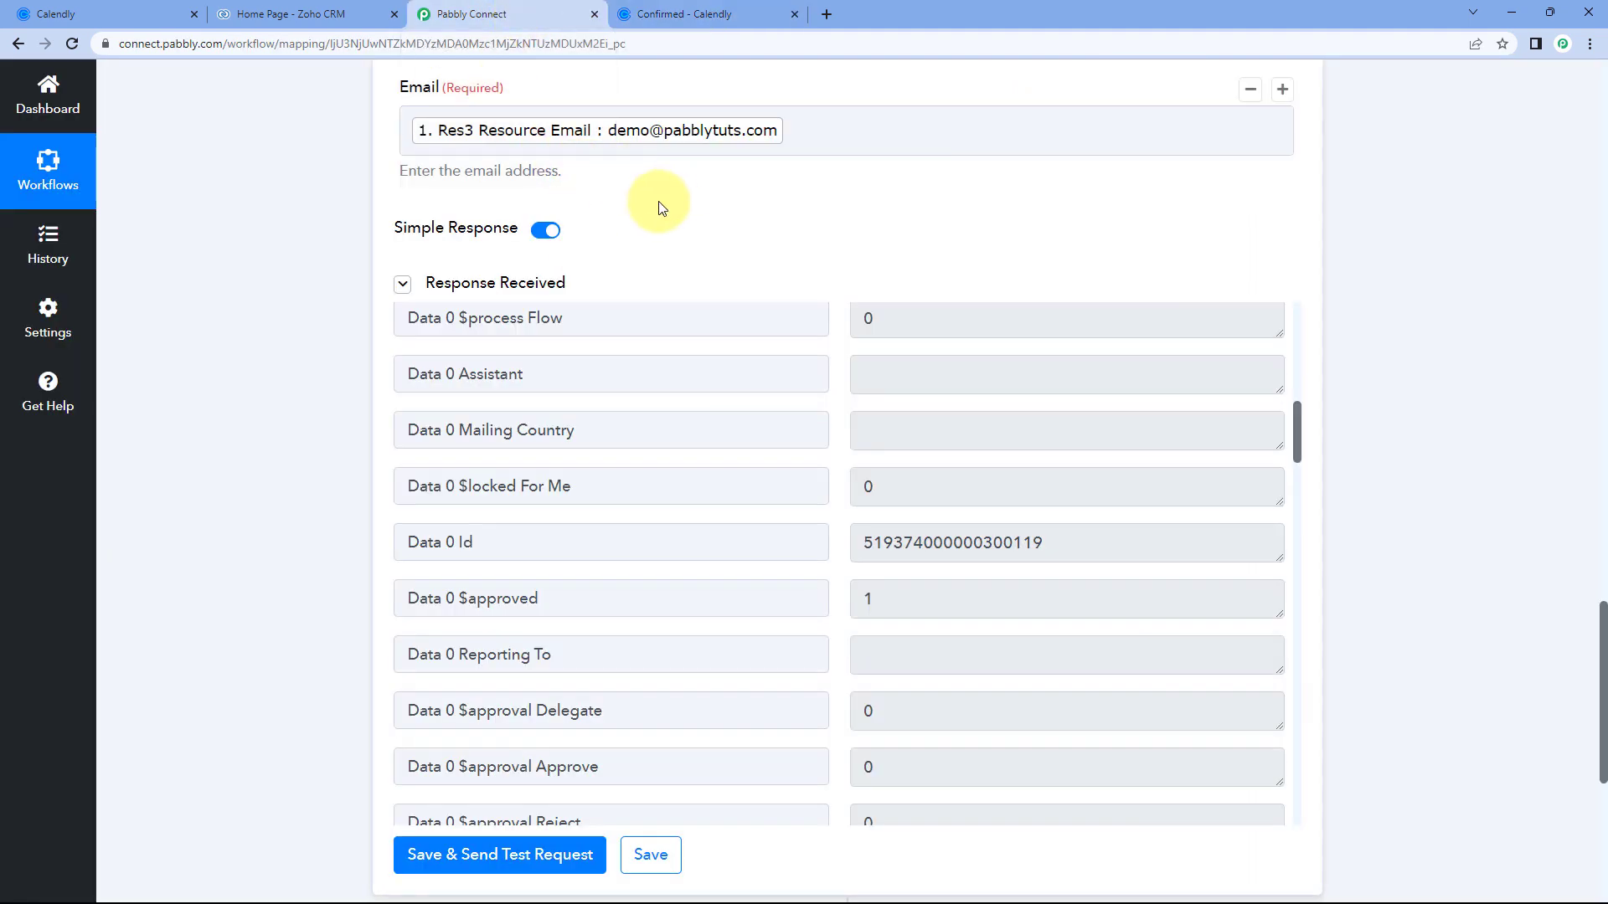
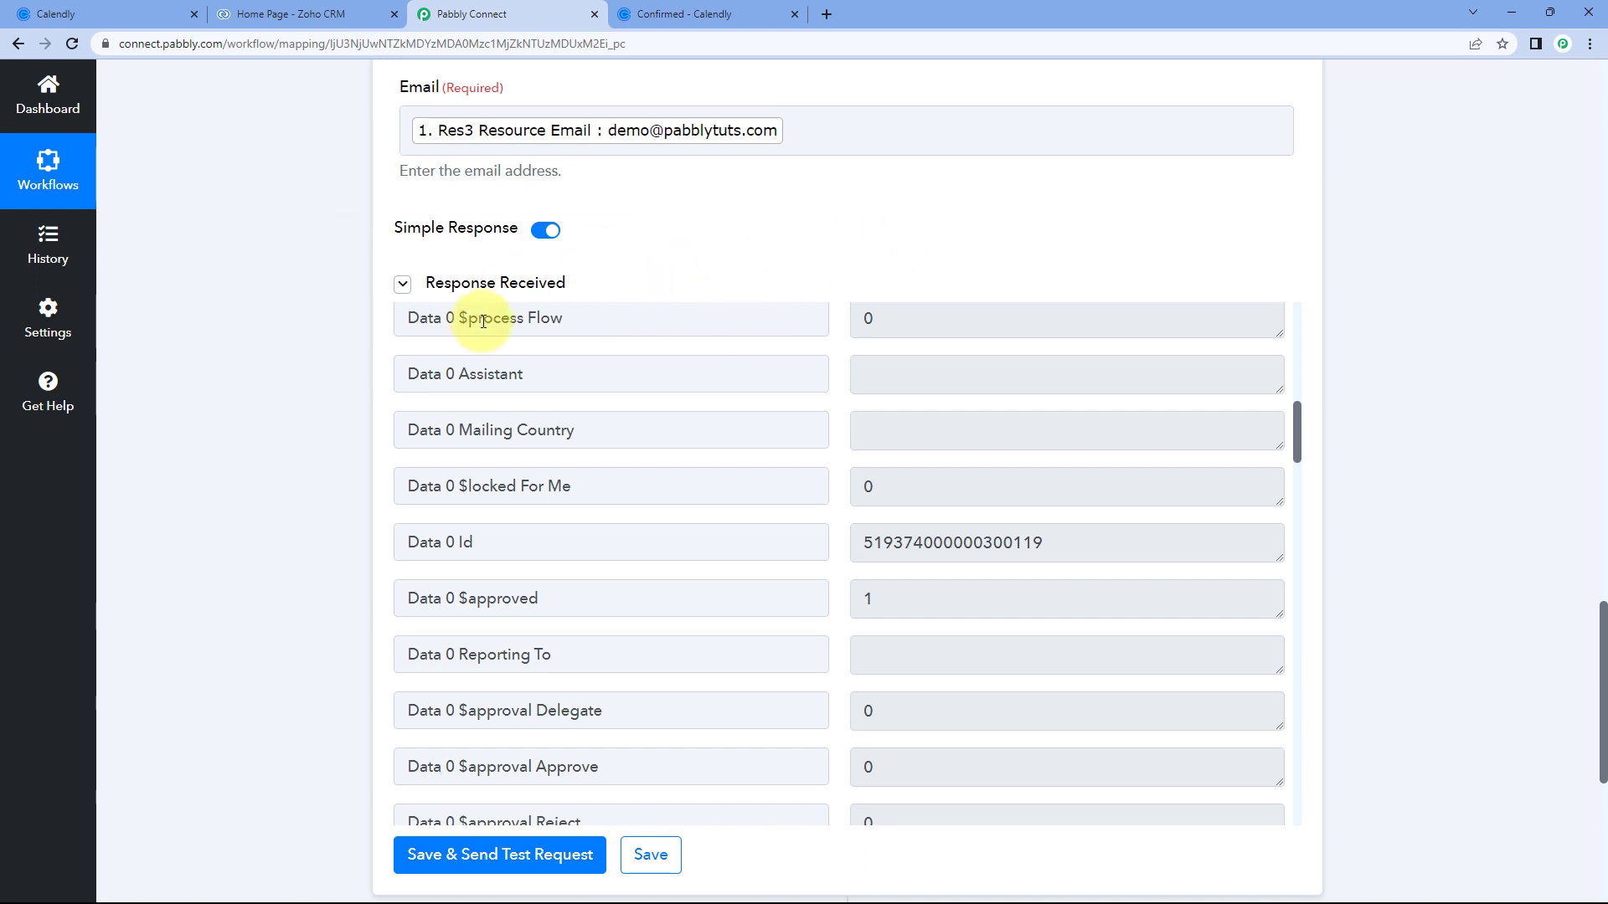
Highlight the Data 0 Id label and value, then add an action step below Zoho CRM.
{"action": "scroll", "coordinate": [355, 343], "scroll_direction": "down", "scroll_amount": 3}
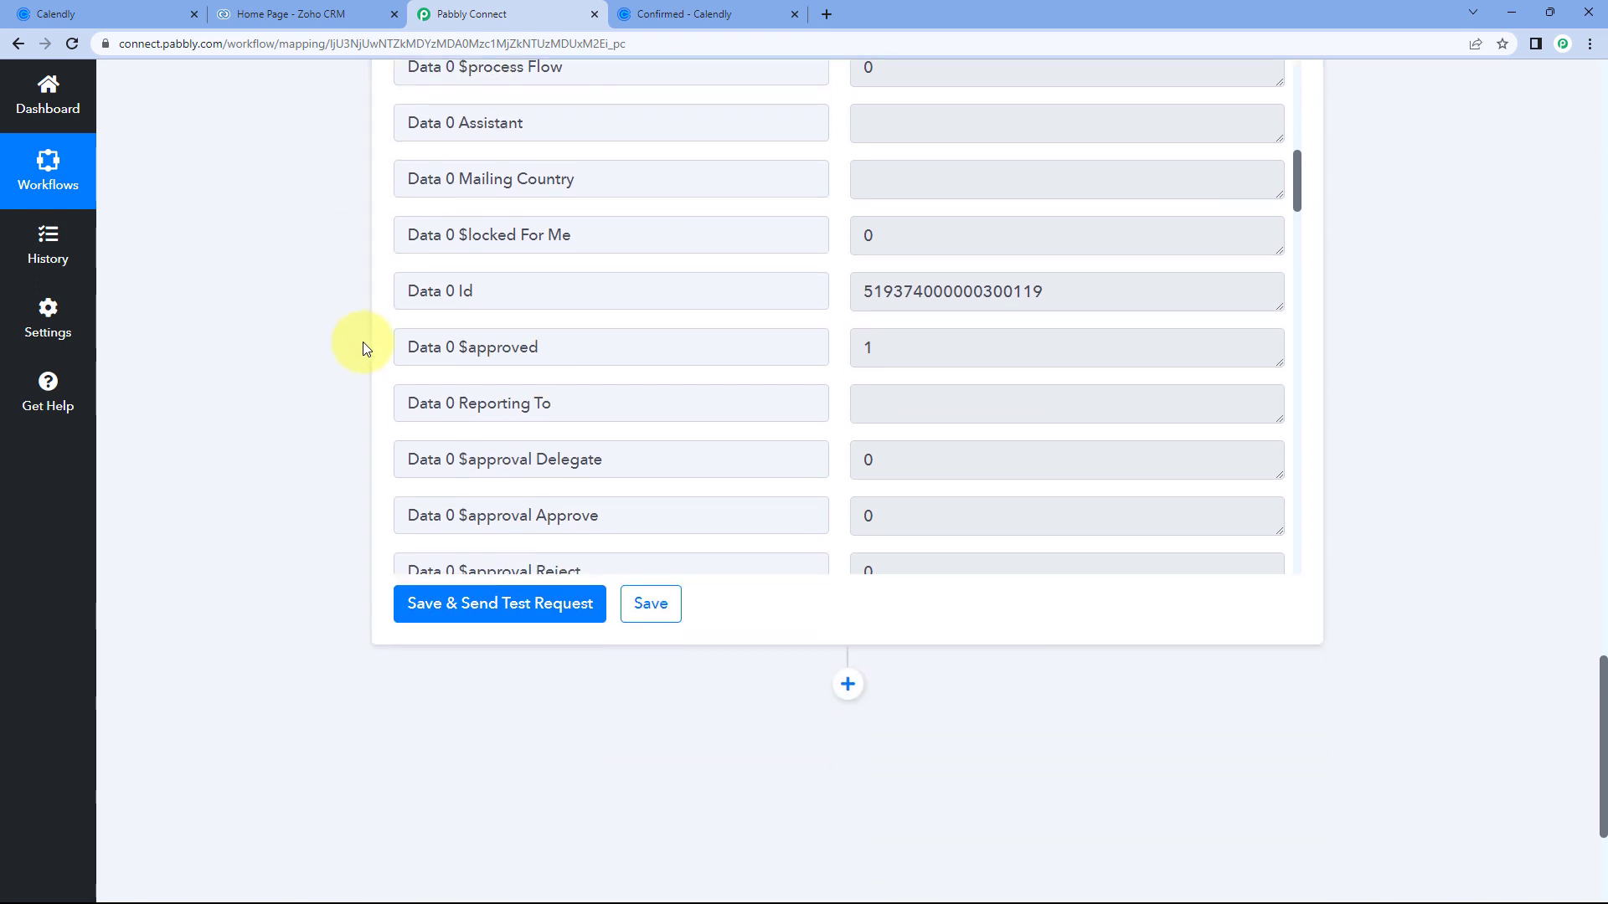
{"action": "left_click_drag", "start_coordinate": [405, 291], "coordinate": [601, 289]}
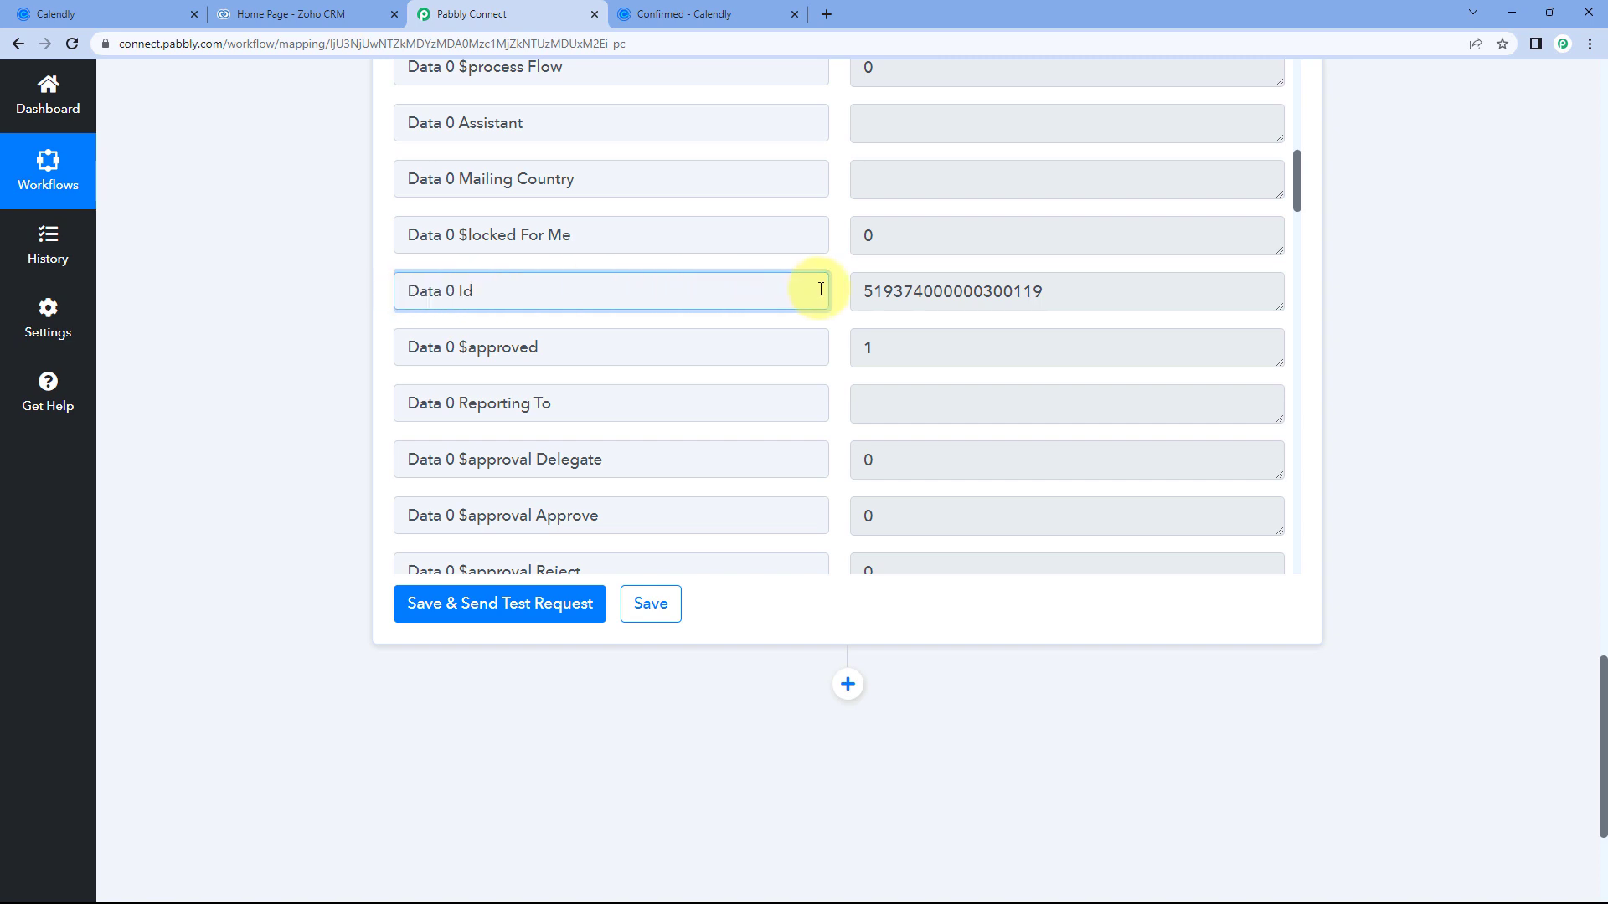
{"action": "left_click_drag", "start_coordinate": [858, 290], "coordinate": [998, 290]}
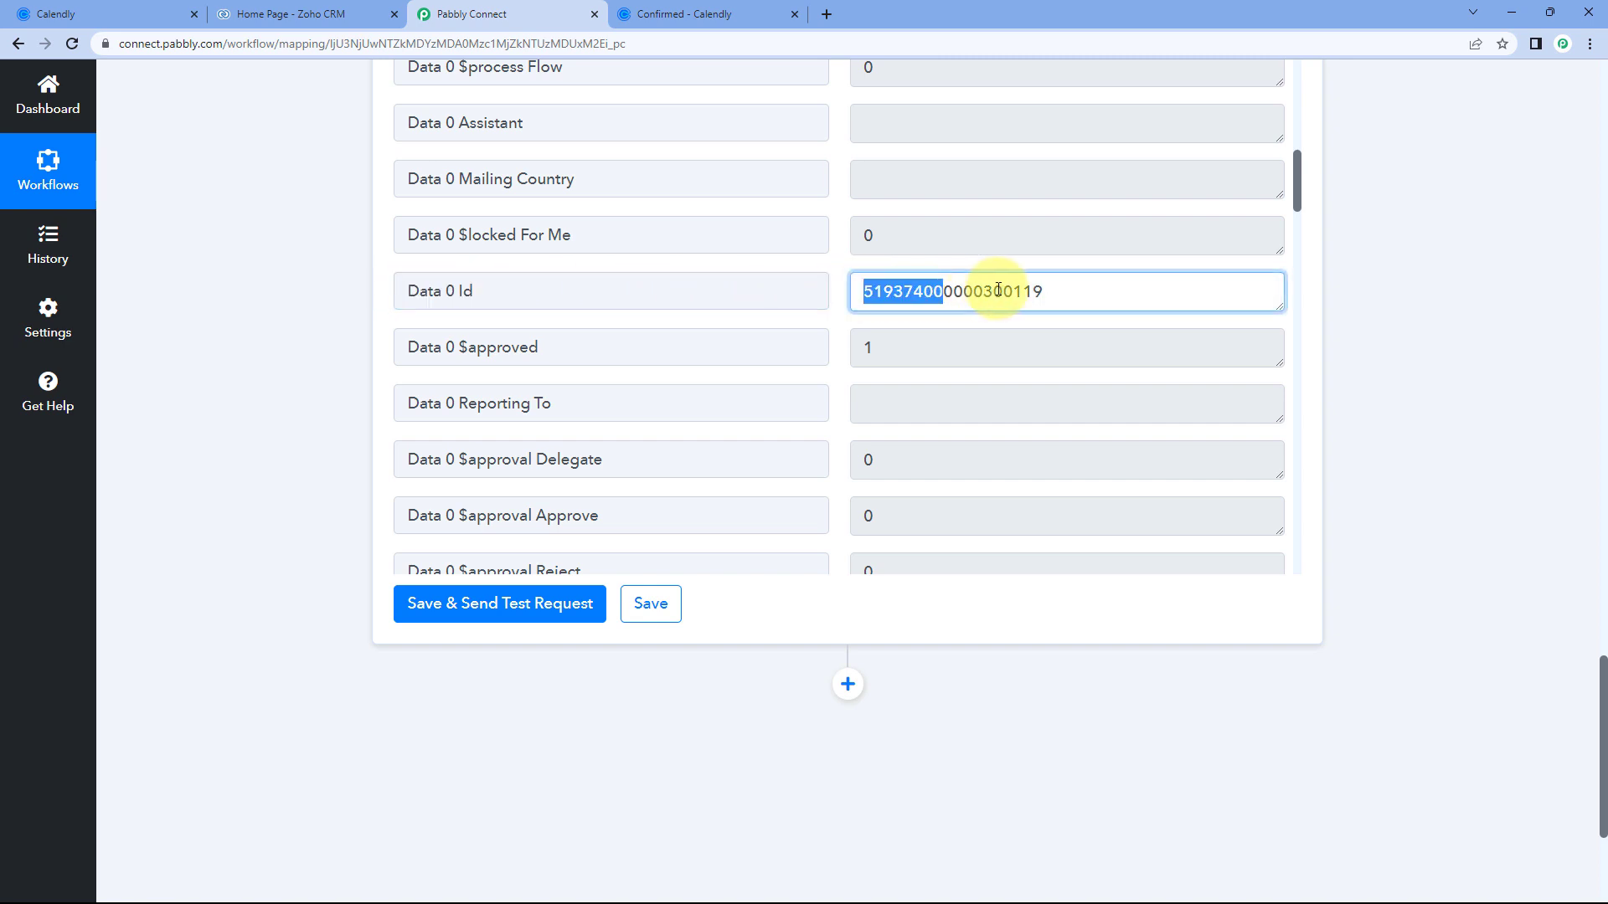
{"action": "left_click", "coordinate": [840, 288]}
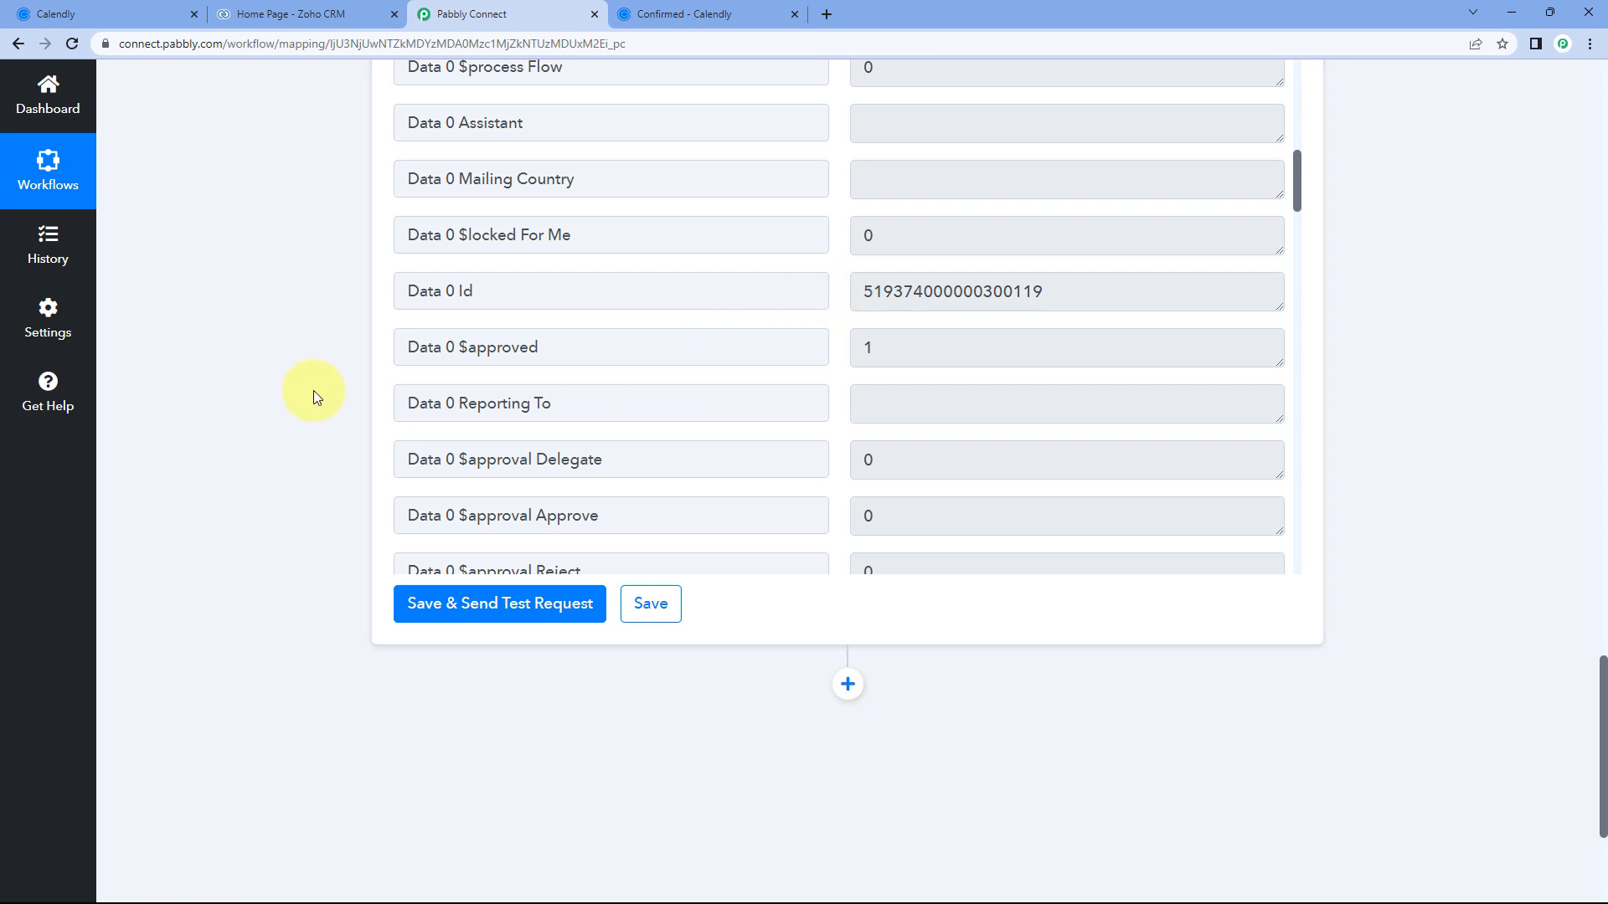
{"action": "scroll", "coordinate": [341, 392], "scroll_direction": "down", "scroll_amount": 3}
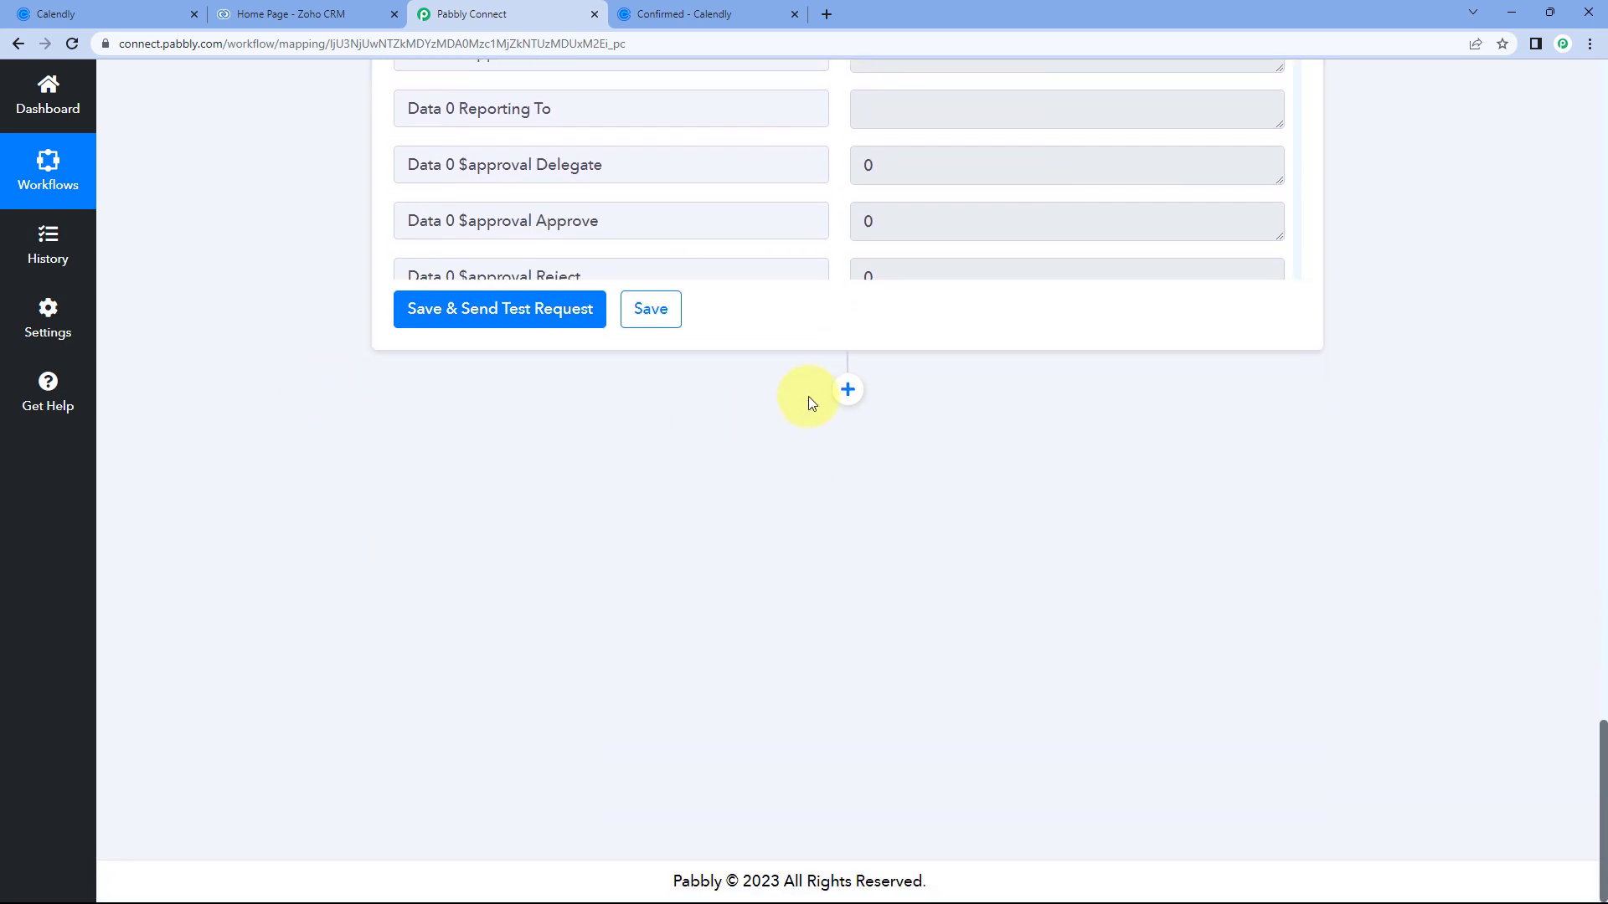
{"action": "left_click", "coordinate": [845, 392]}
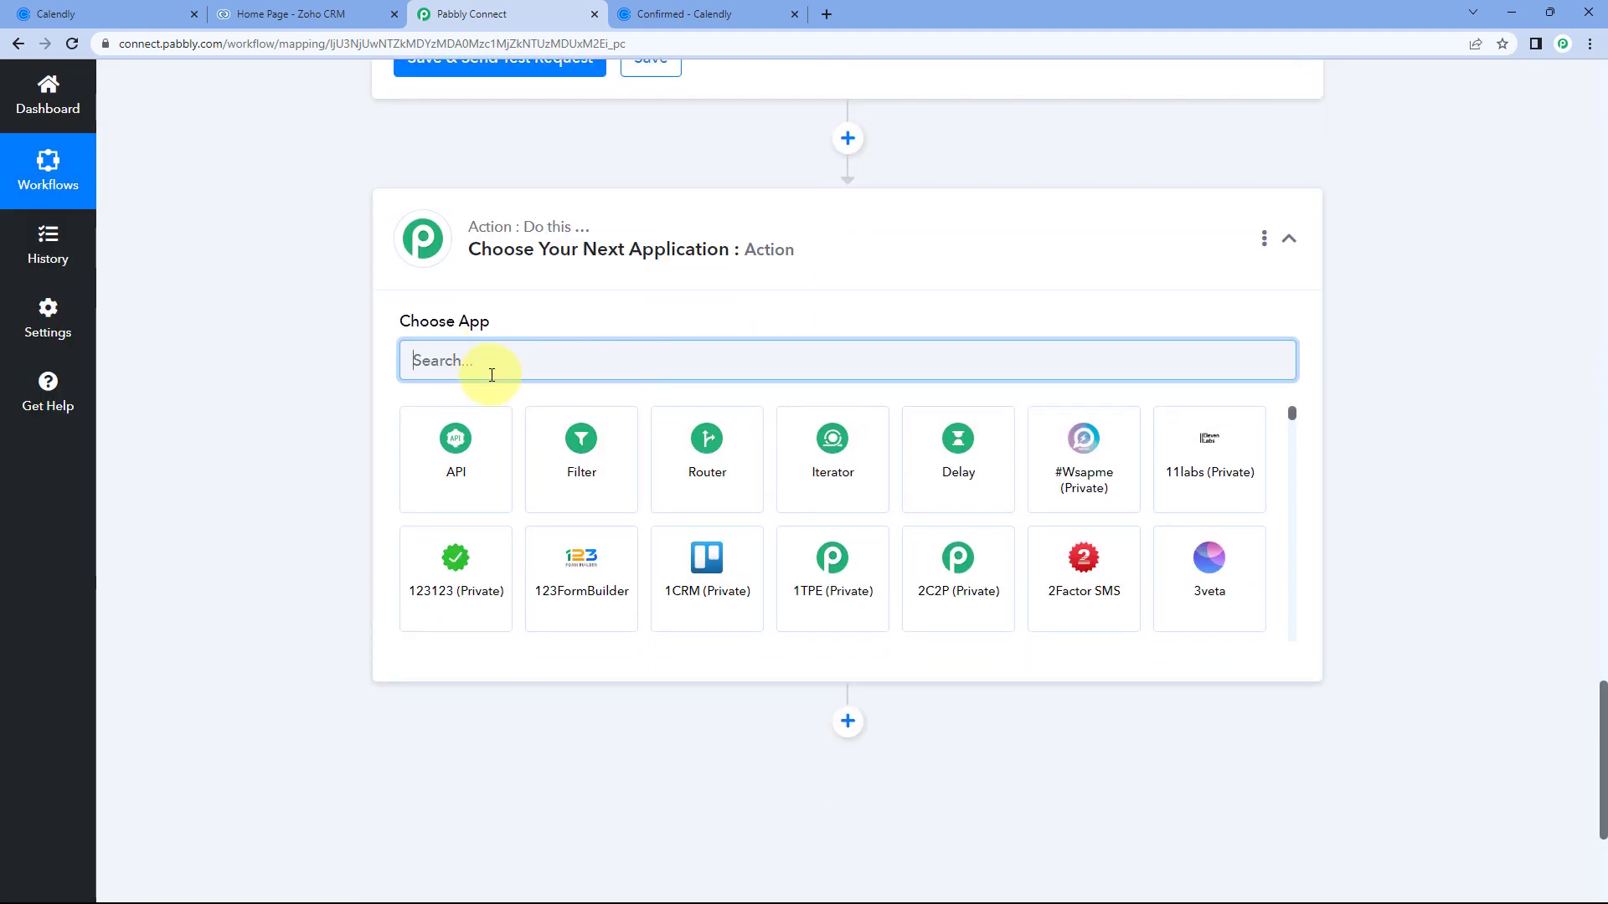
Make the new step a Filter and point out the Data 0 Id label.
{"action": "left_click", "coordinate": [590, 457]}
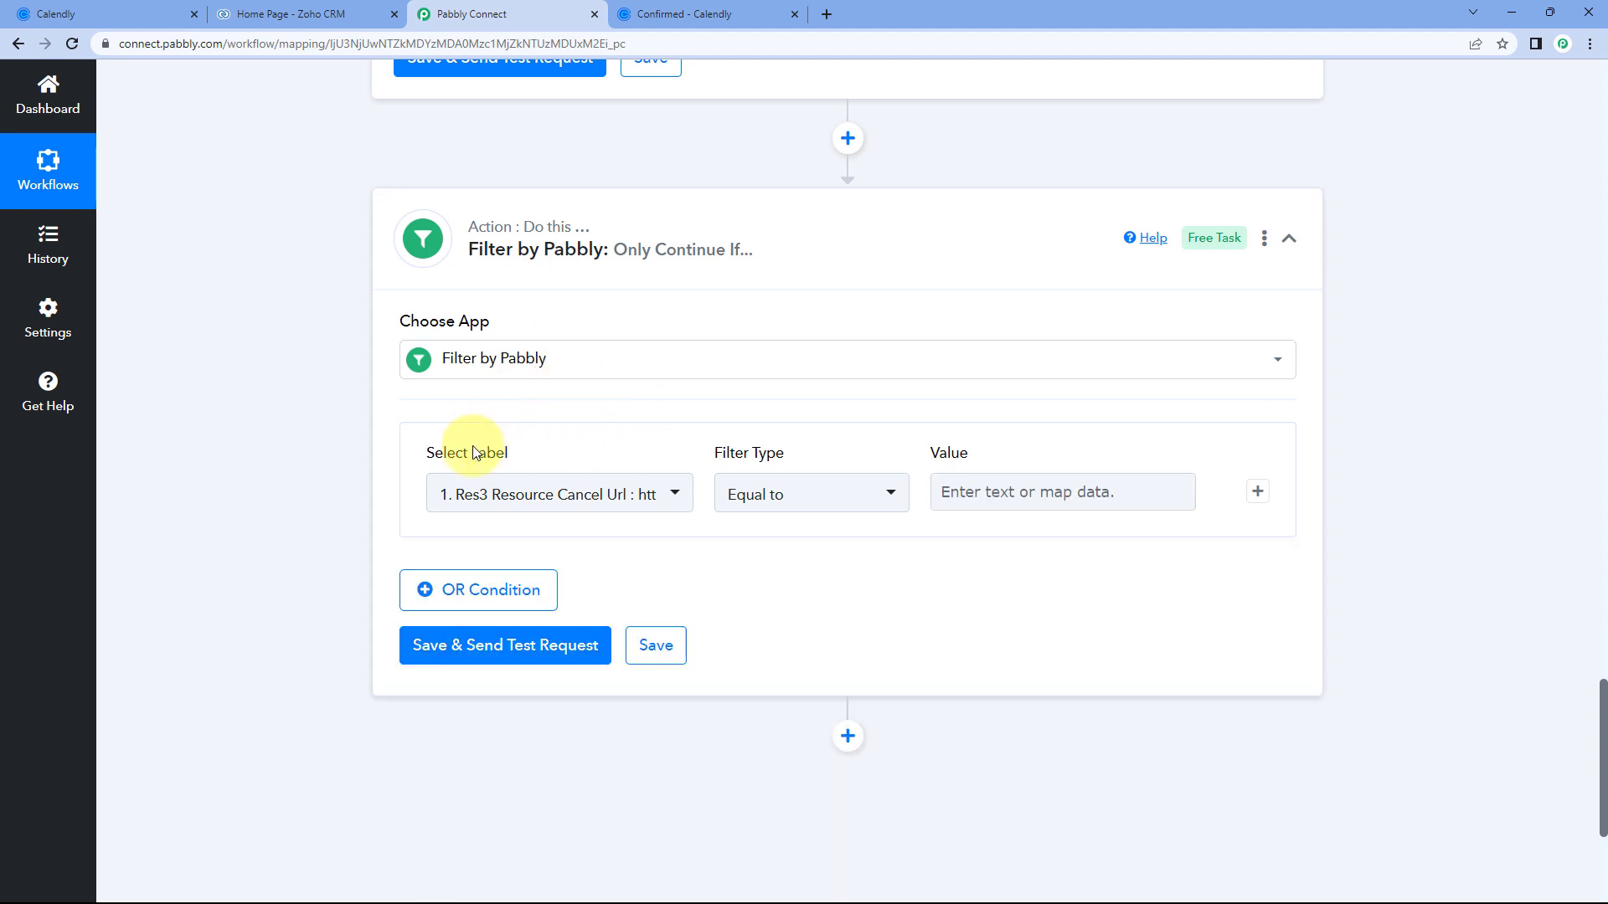
{"action": "scroll", "coordinate": [350, 404], "scroll_direction": "up", "scroll_amount": 8}
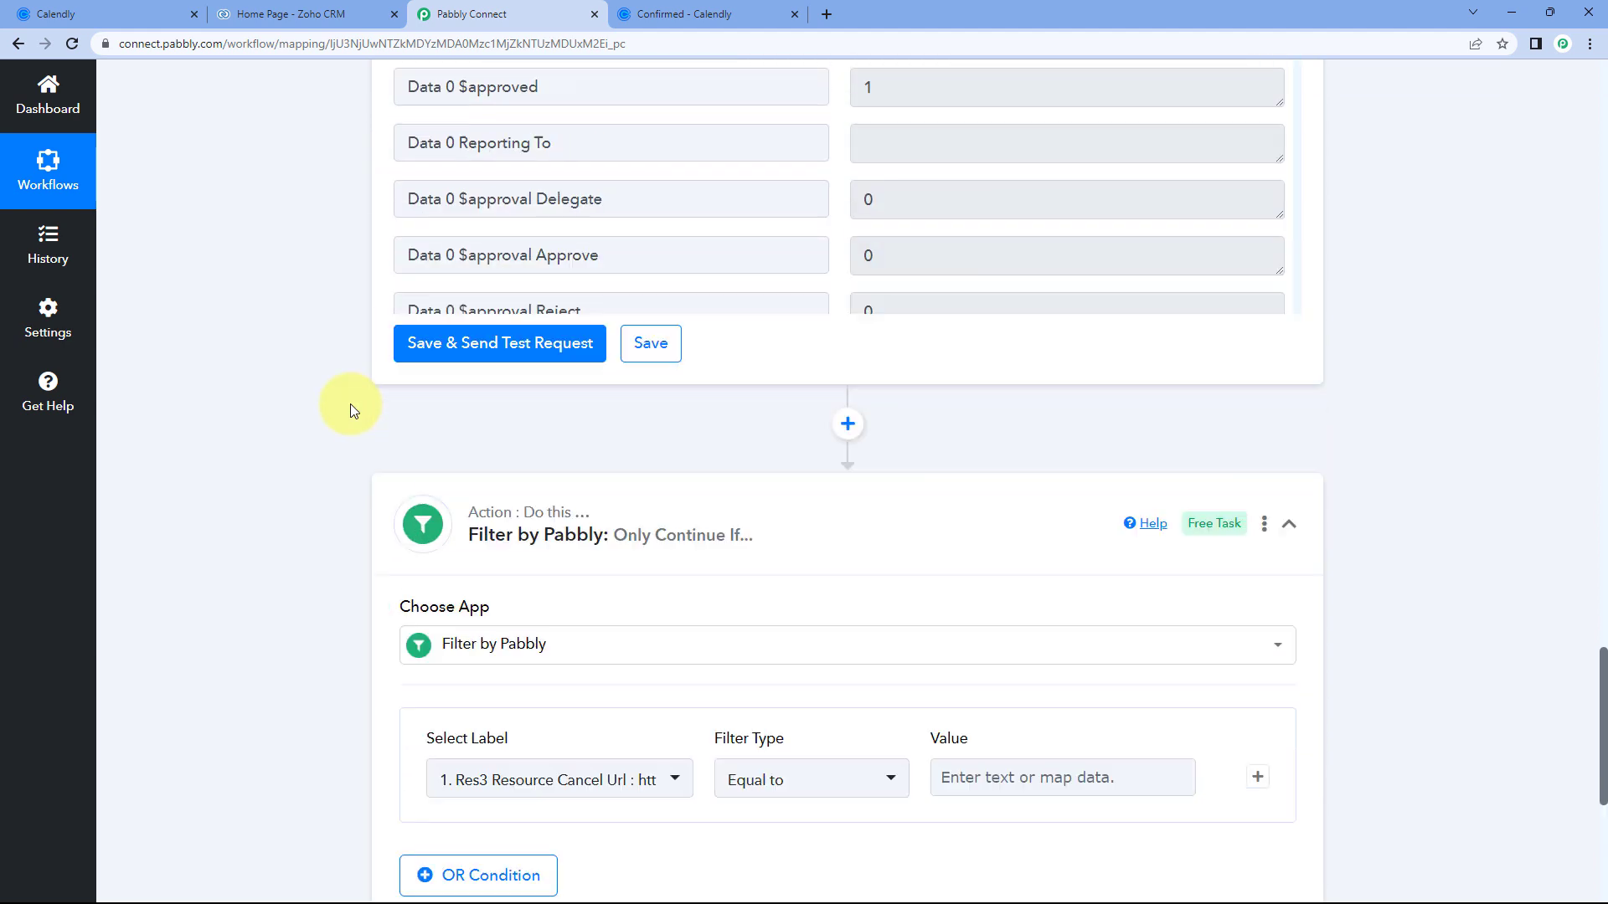
{"action": "left_click_drag", "start_coordinate": [506, 416], "coordinate": [381, 421]}
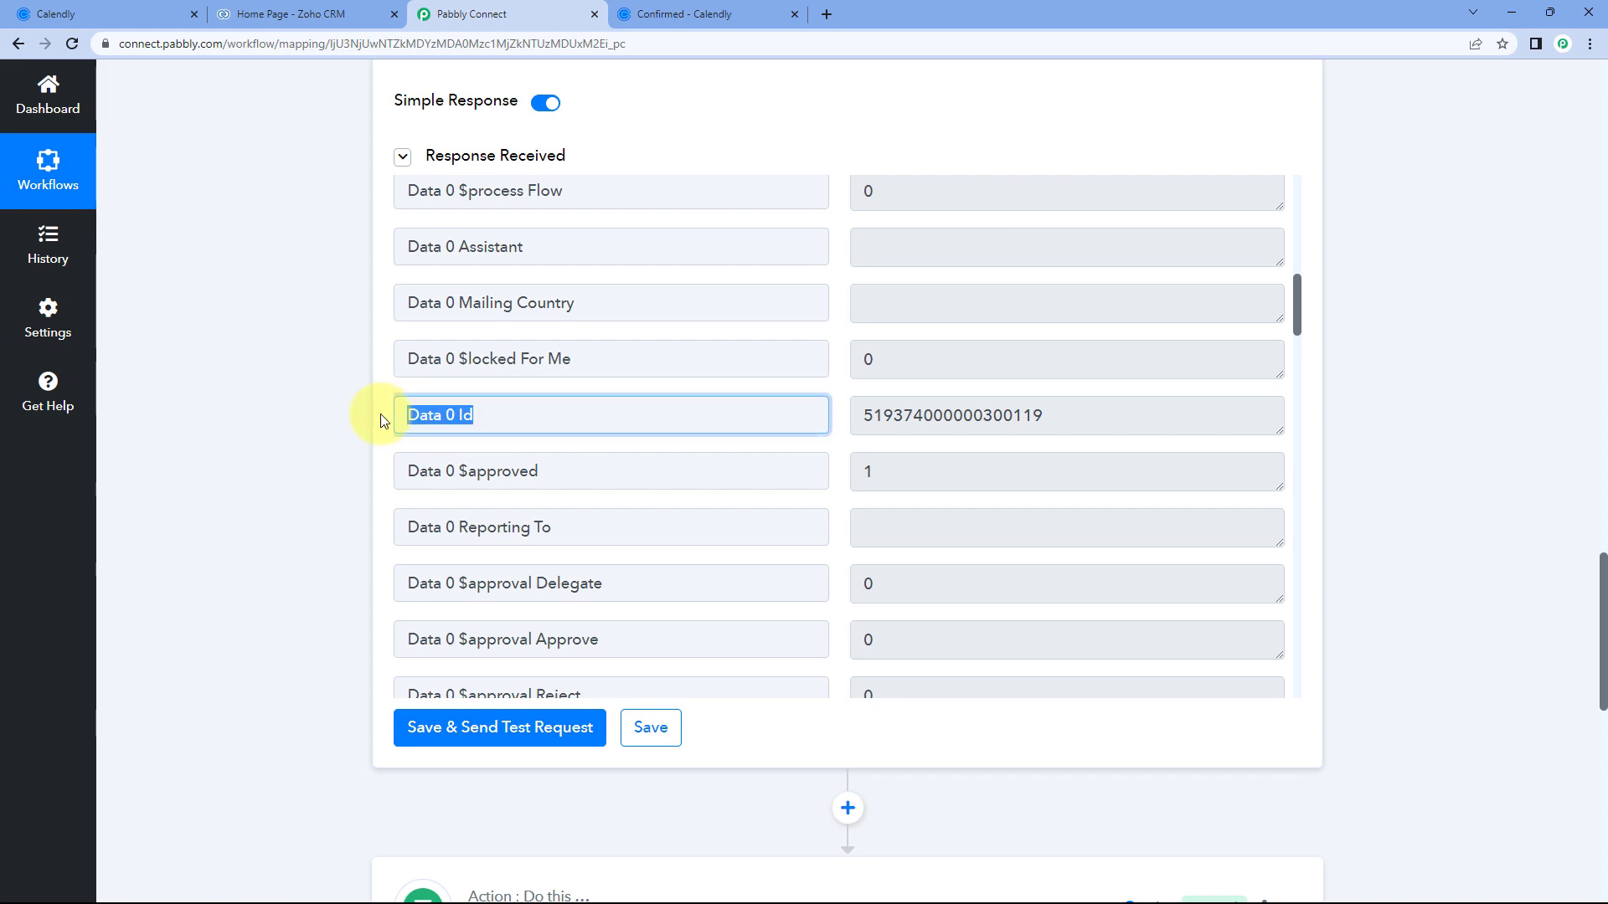
{"action": "left_click", "coordinate": [374, 433]}
{"action": "scroll", "coordinate": [349, 438], "scroll_direction": "down", "scroll_amount": 9}
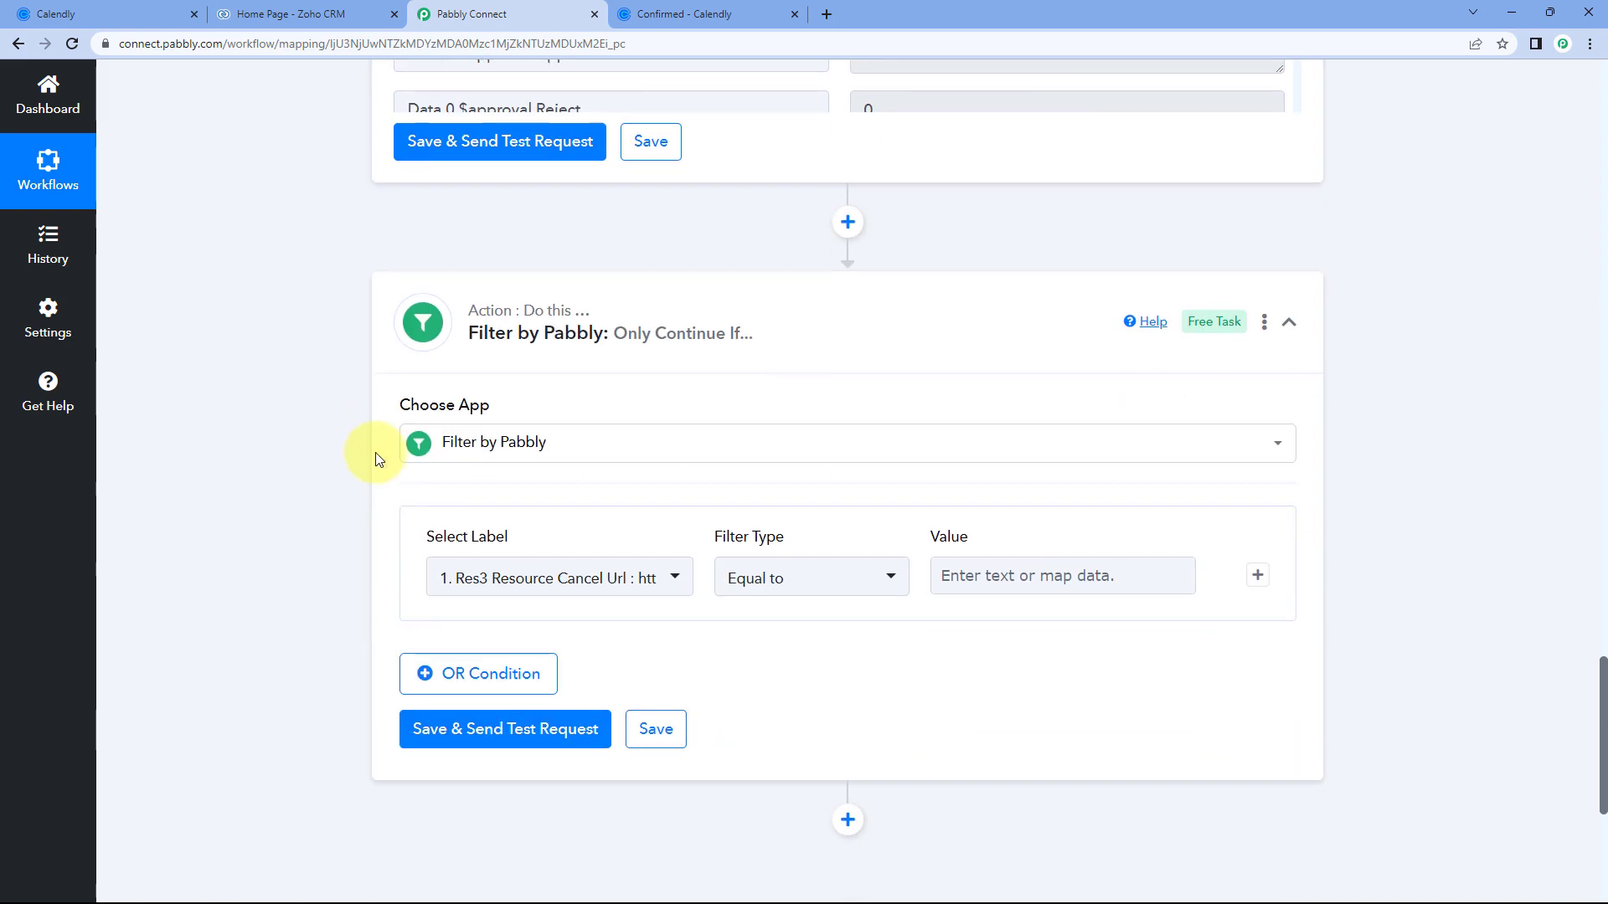
Filter on '4. Data 0 Id' with condition Exists, then save and send a test request.
{"action": "left_click", "coordinate": [628, 425]}
{"action": "scroll", "coordinate": [324, 457], "scroll_direction": "down", "scroll_amount": 1}
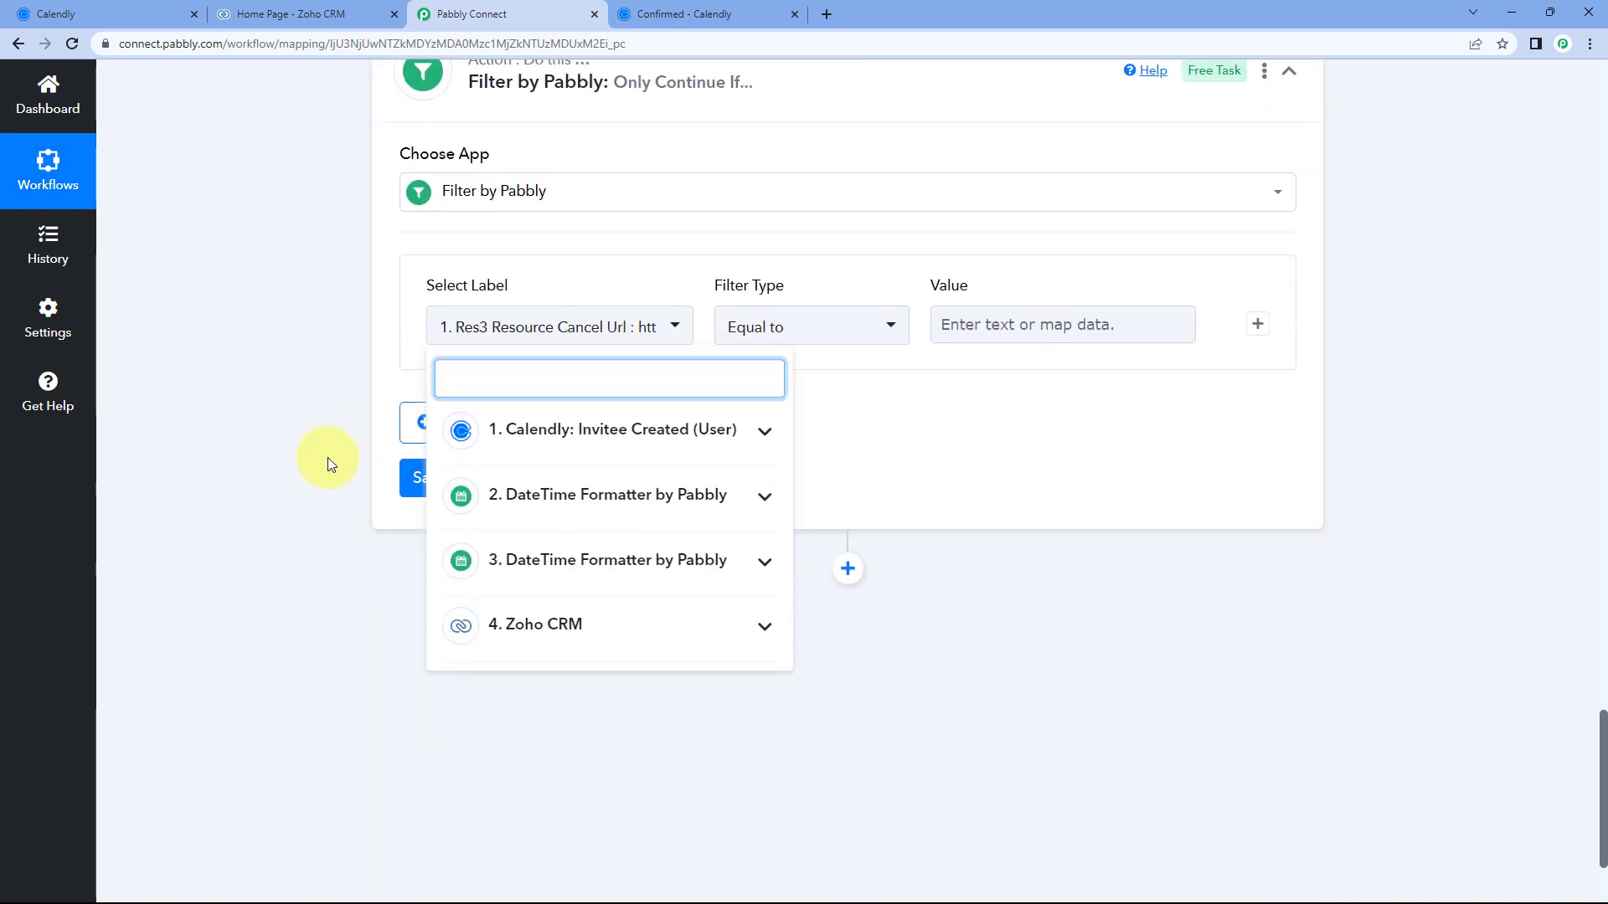
{"action": "left_click", "coordinate": [595, 639]}
{"action": "scroll", "coordinate": [594, 639], "scroll_direction": "down", "scroll_amount": 5}
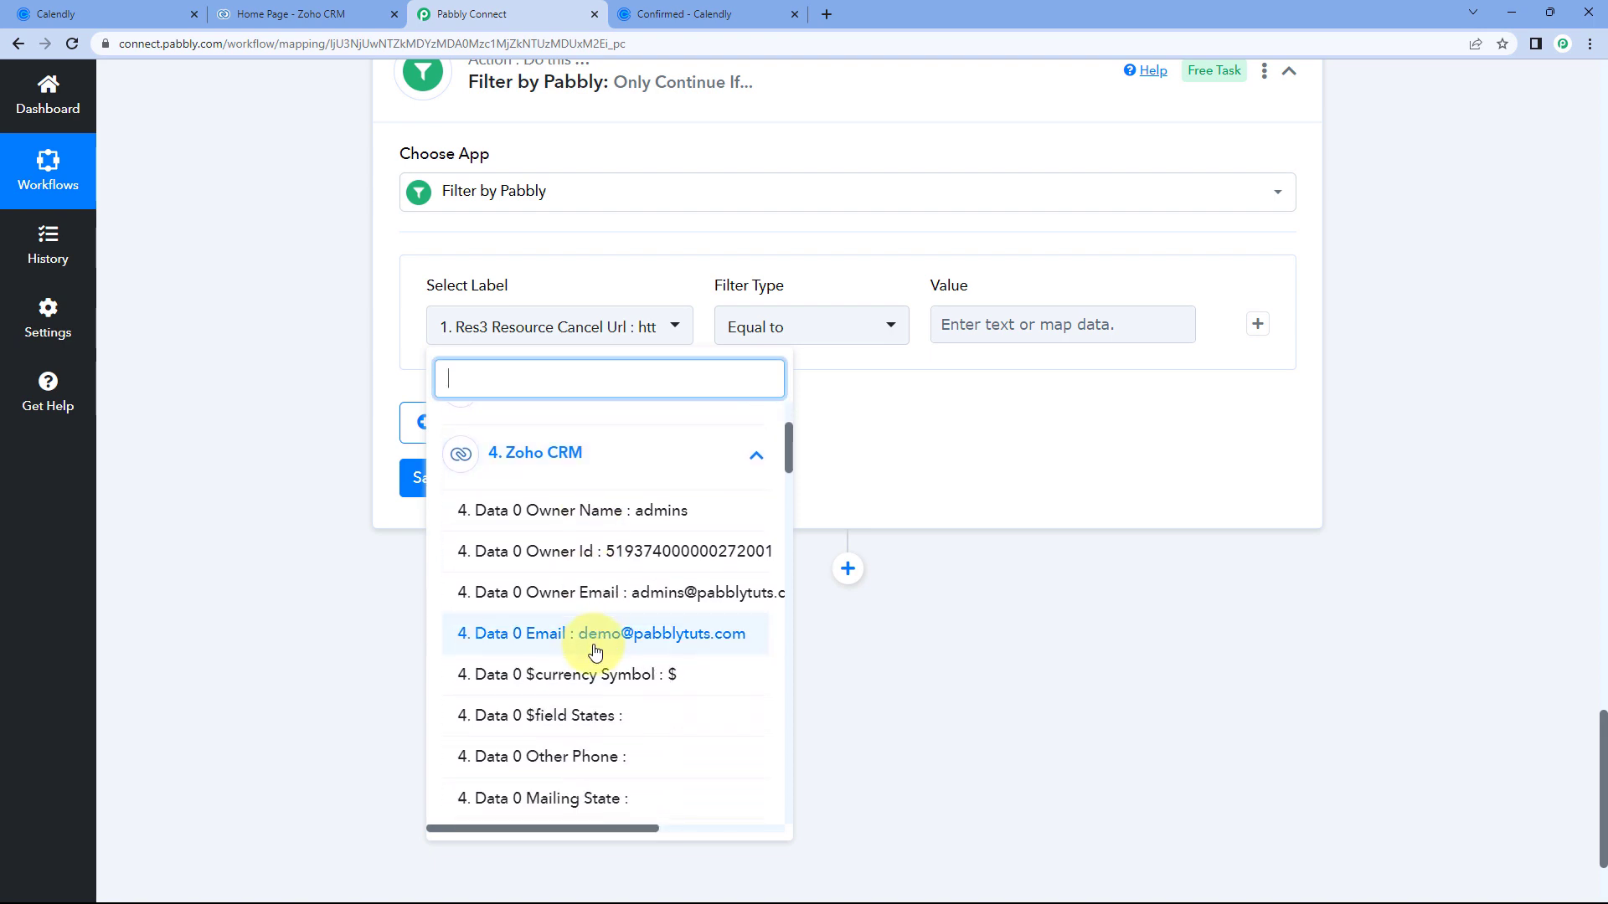
{"action": "scroll", "coordinate": [589, 629], "scroll_direction": "down", "scroll_amount": 3}
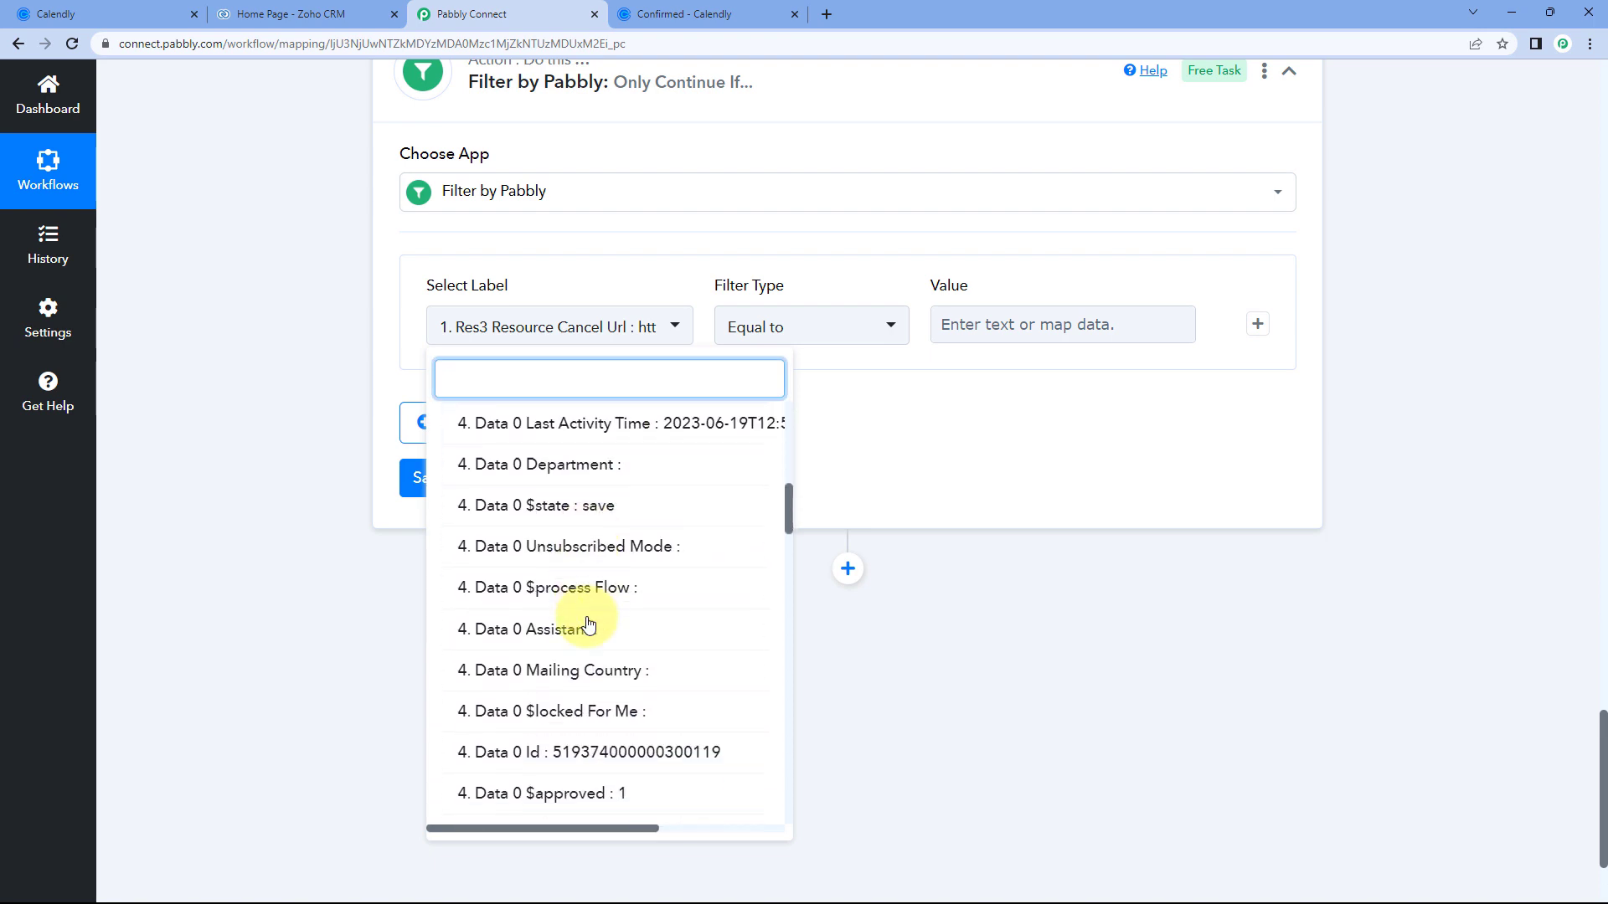
{"action": "left_click", "coordinate": [567, 665]}
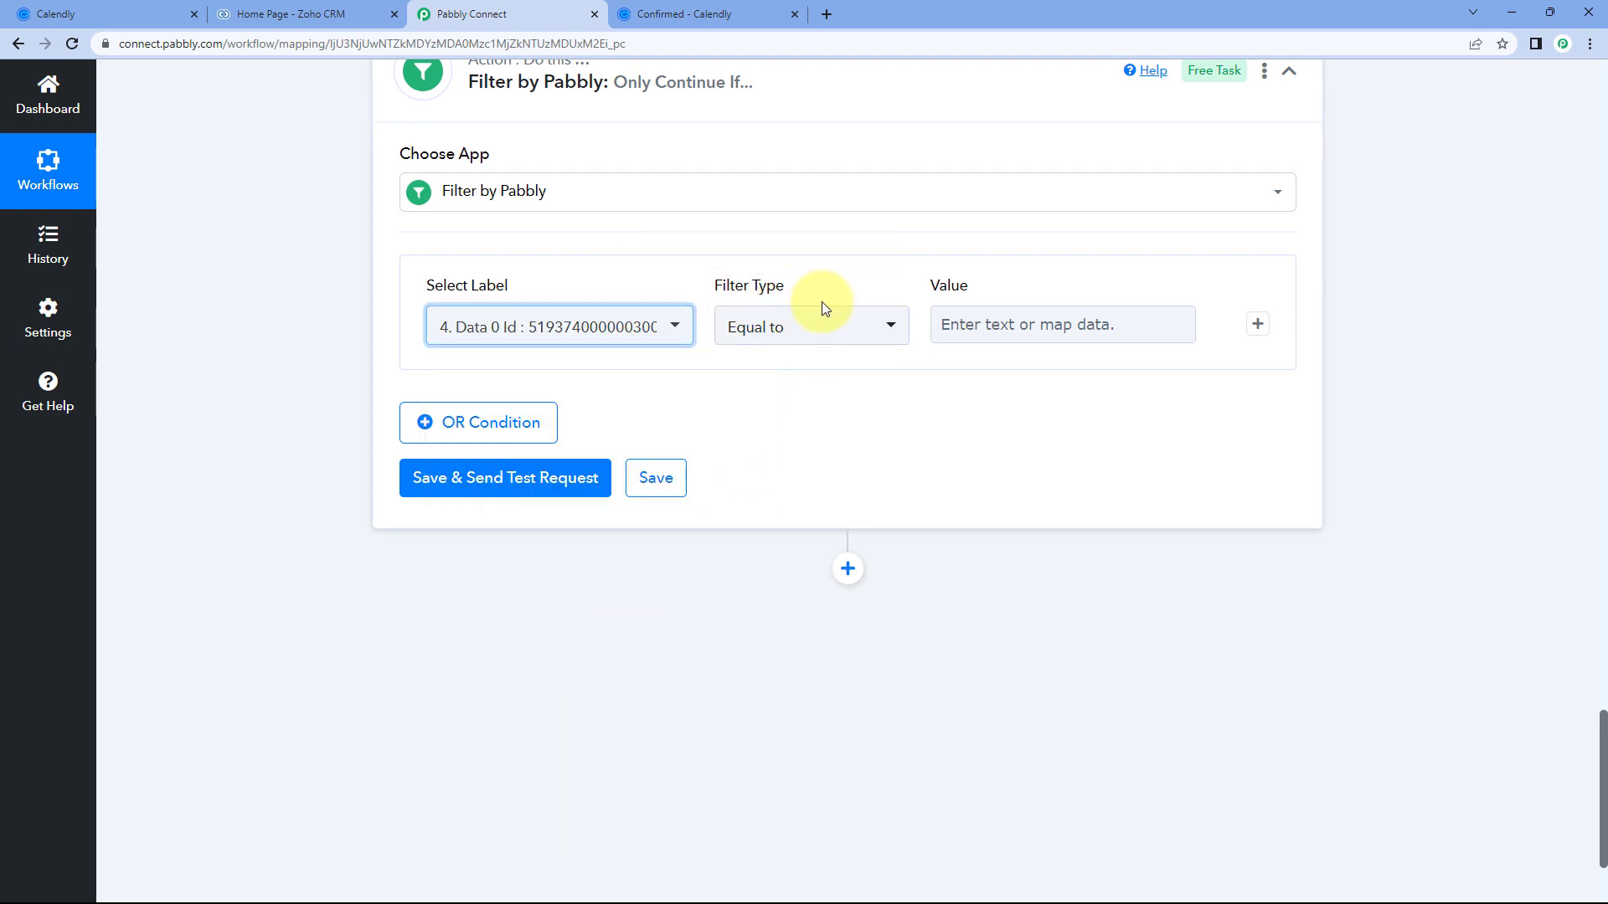
{"action": "left_click", "coordinate": [846, 333]}
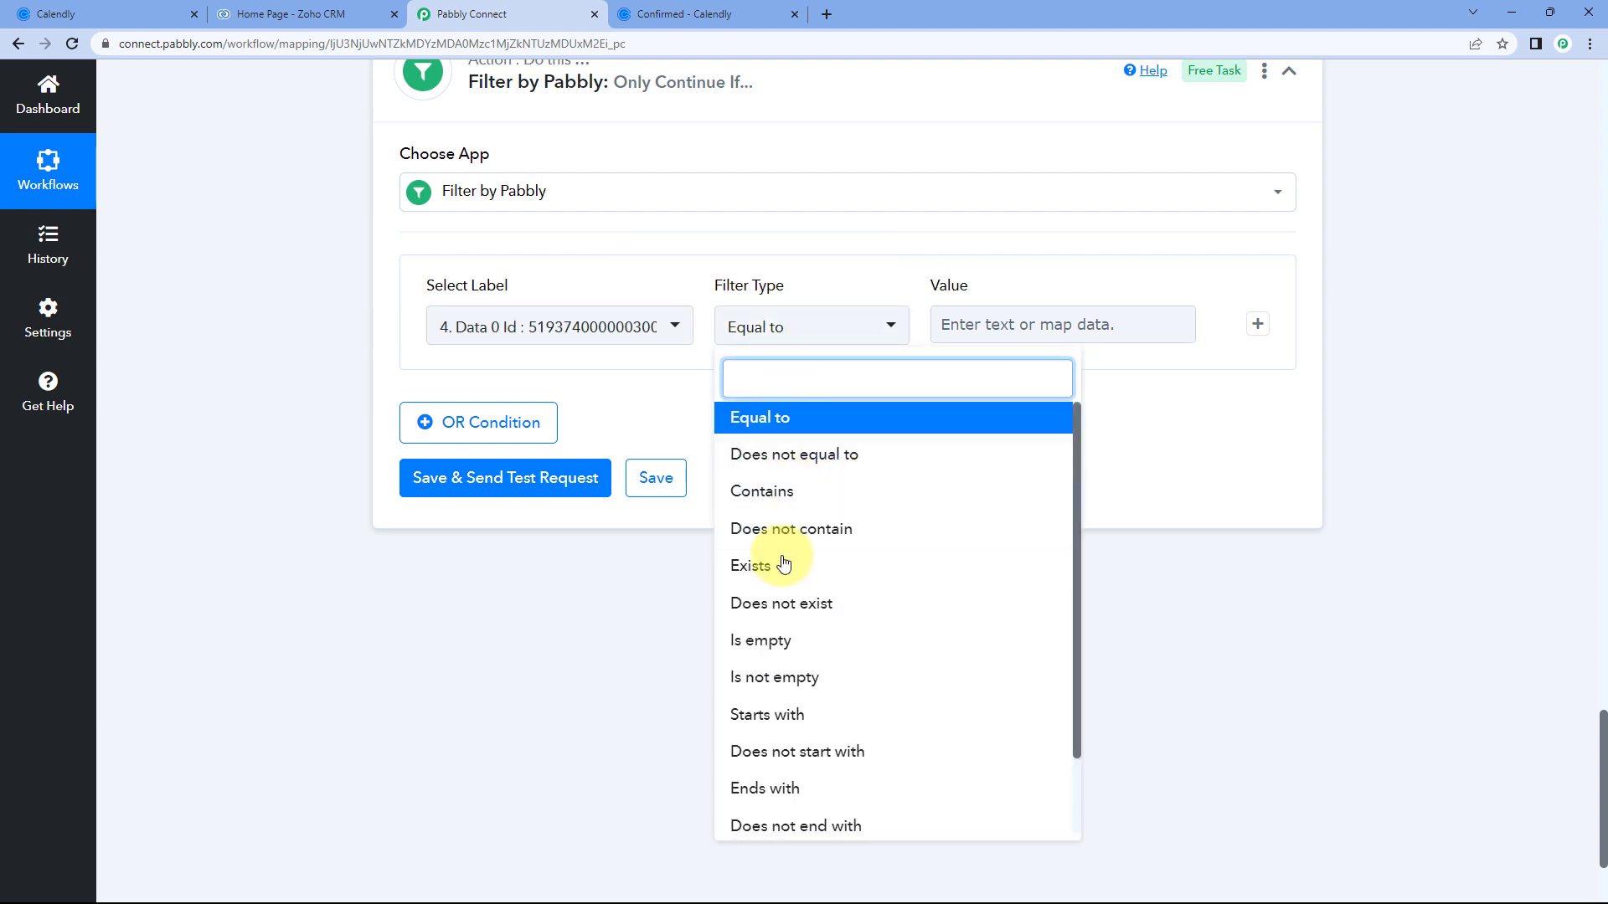
{"action": "left_click", "coordinate": [783, 565]}
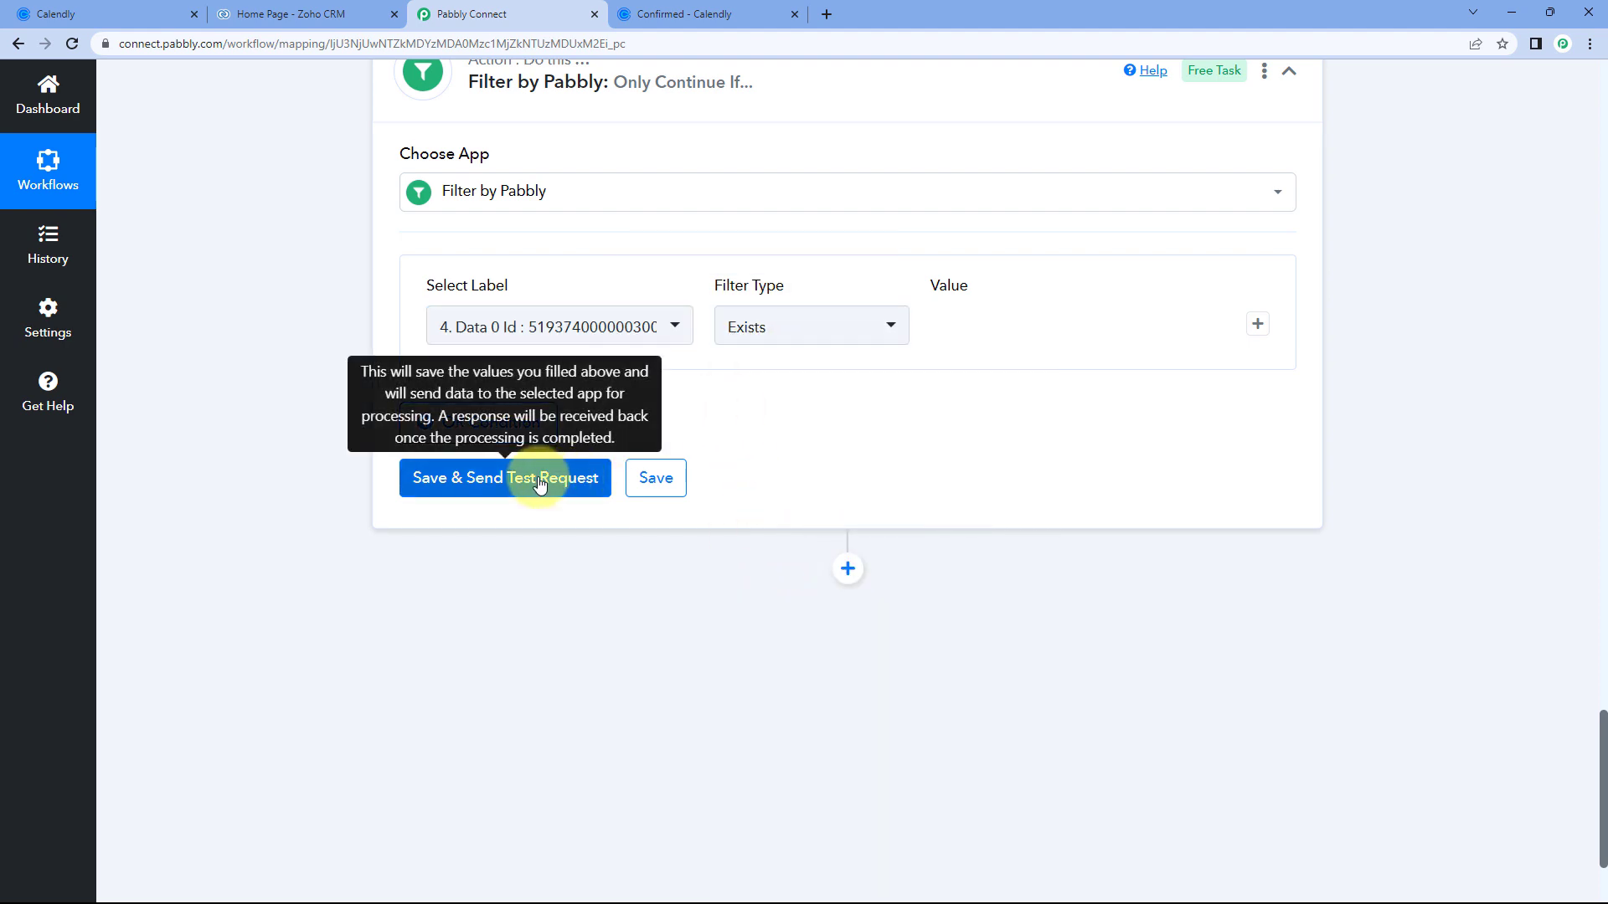
{"action": "left_click", "coordinate": [508, 483]}
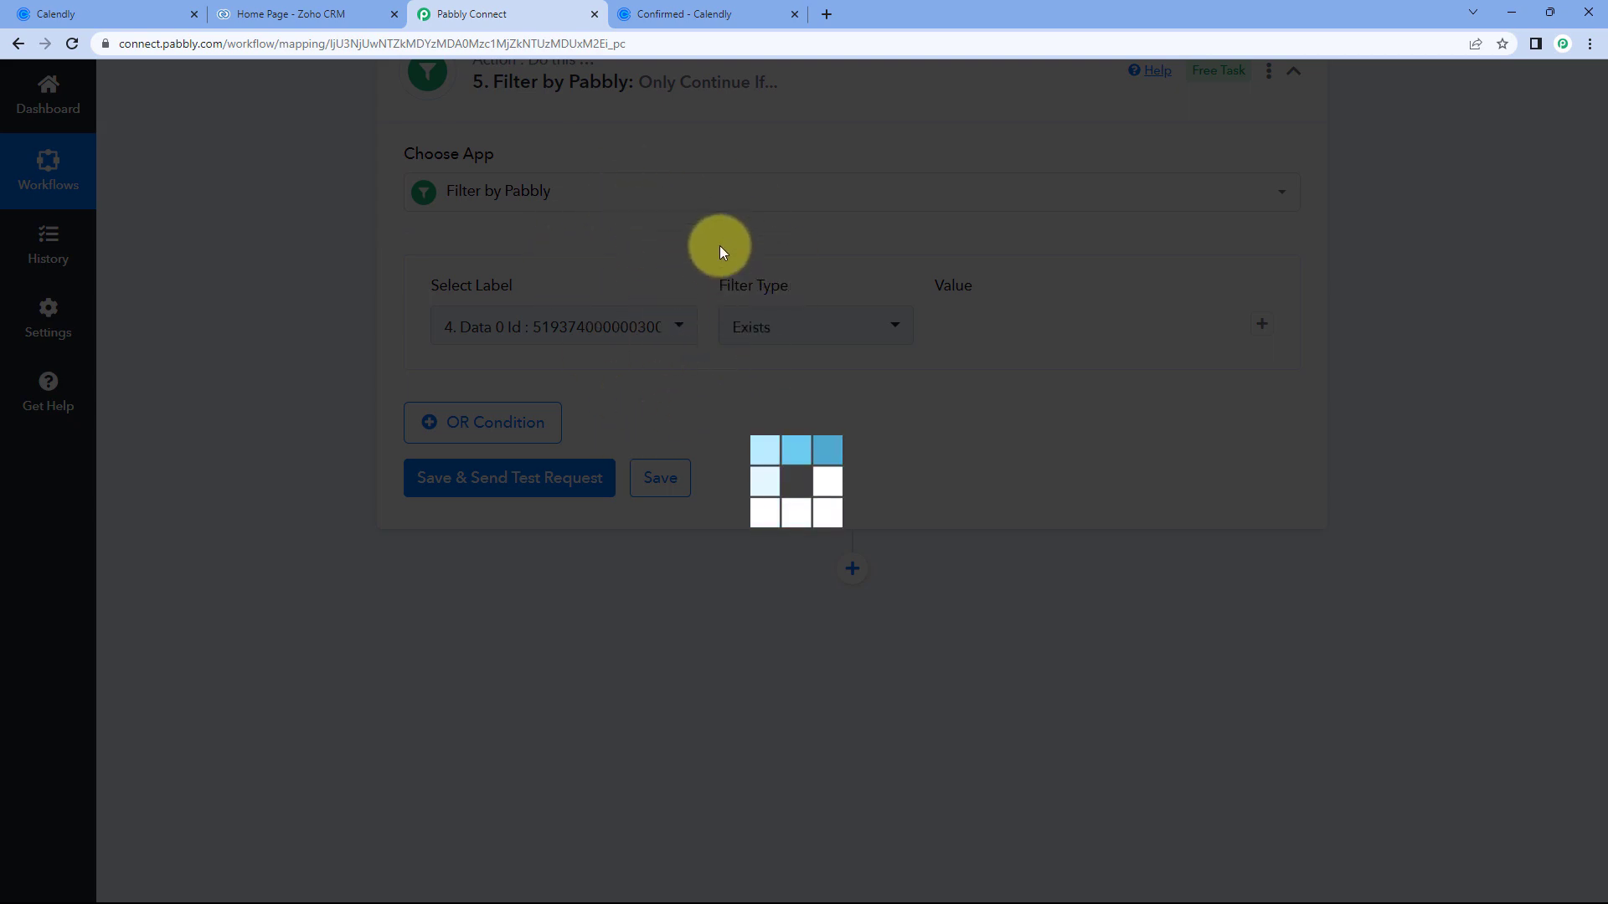
Review the Data 0 Id field and its value in the filter test.
{"action": "scroll", "coordinate": [712, 255], "scroll_direction": "up", "scroll_amount": 5}
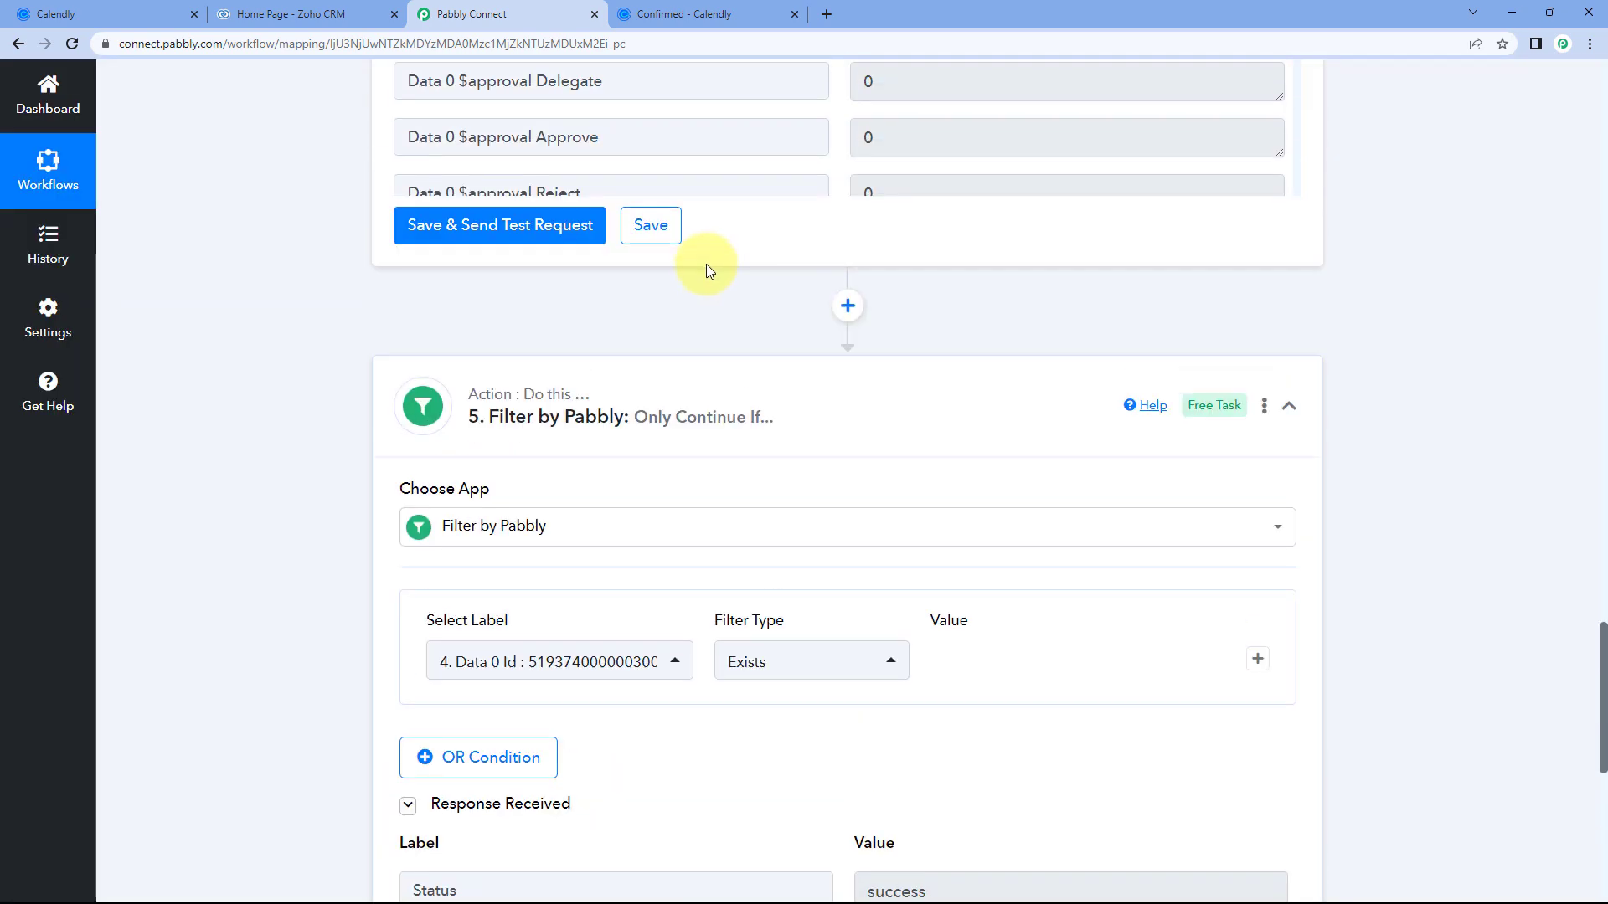
{"action": "scroll", "coordinate": [698, 329], "scroll_direction": "up", "scroll_amount": 5}
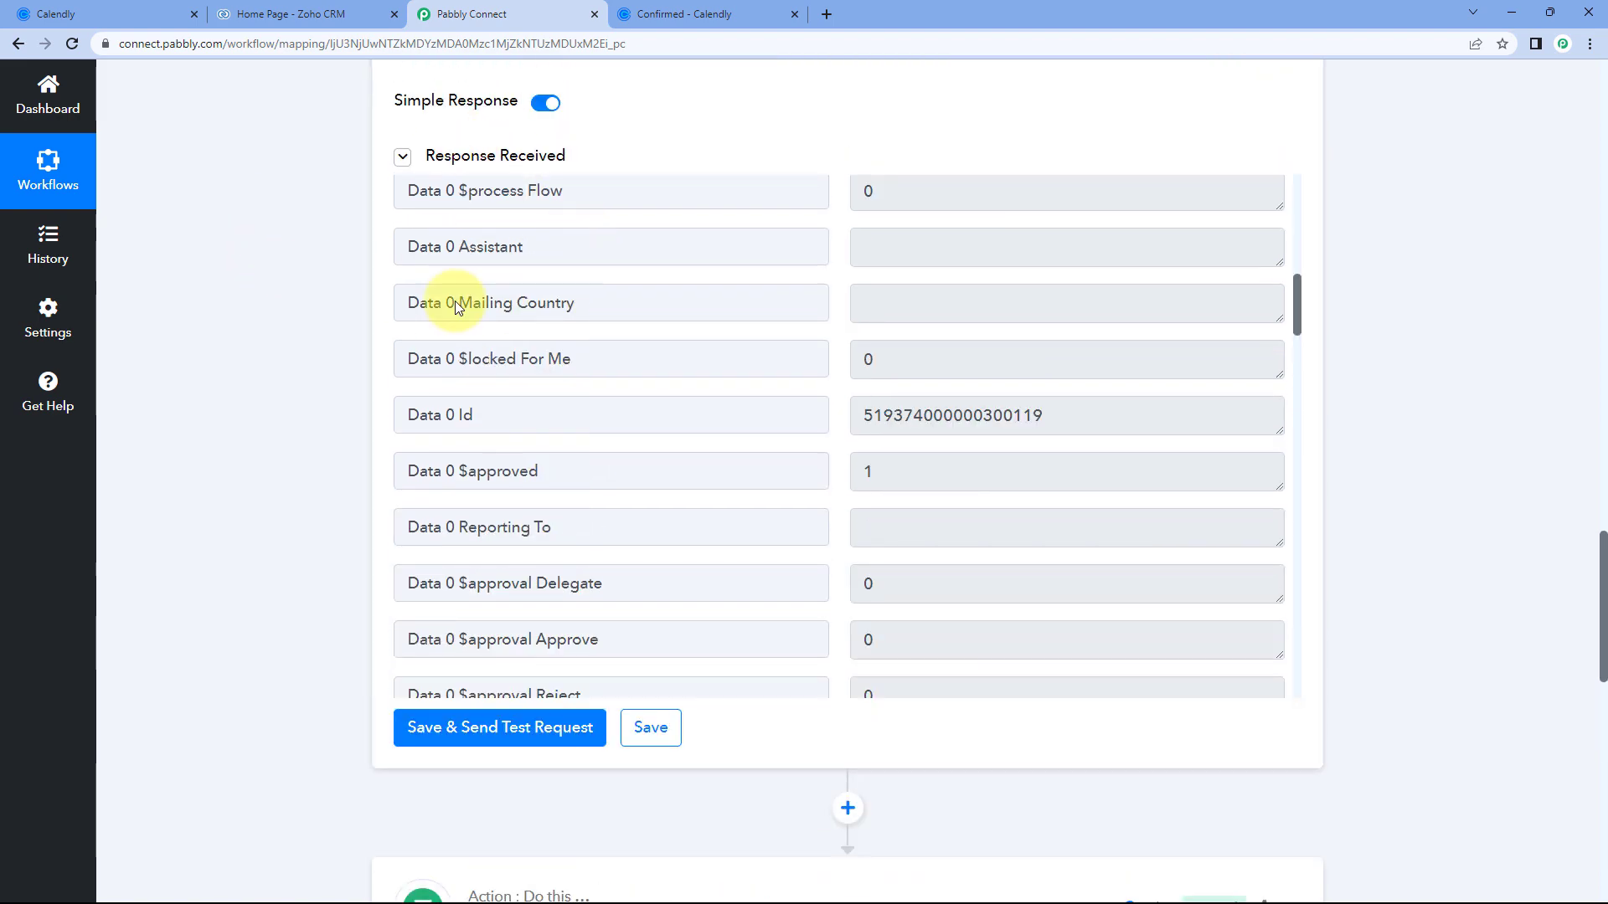
{"action": "left_click", "coordinate": [403, 418]}
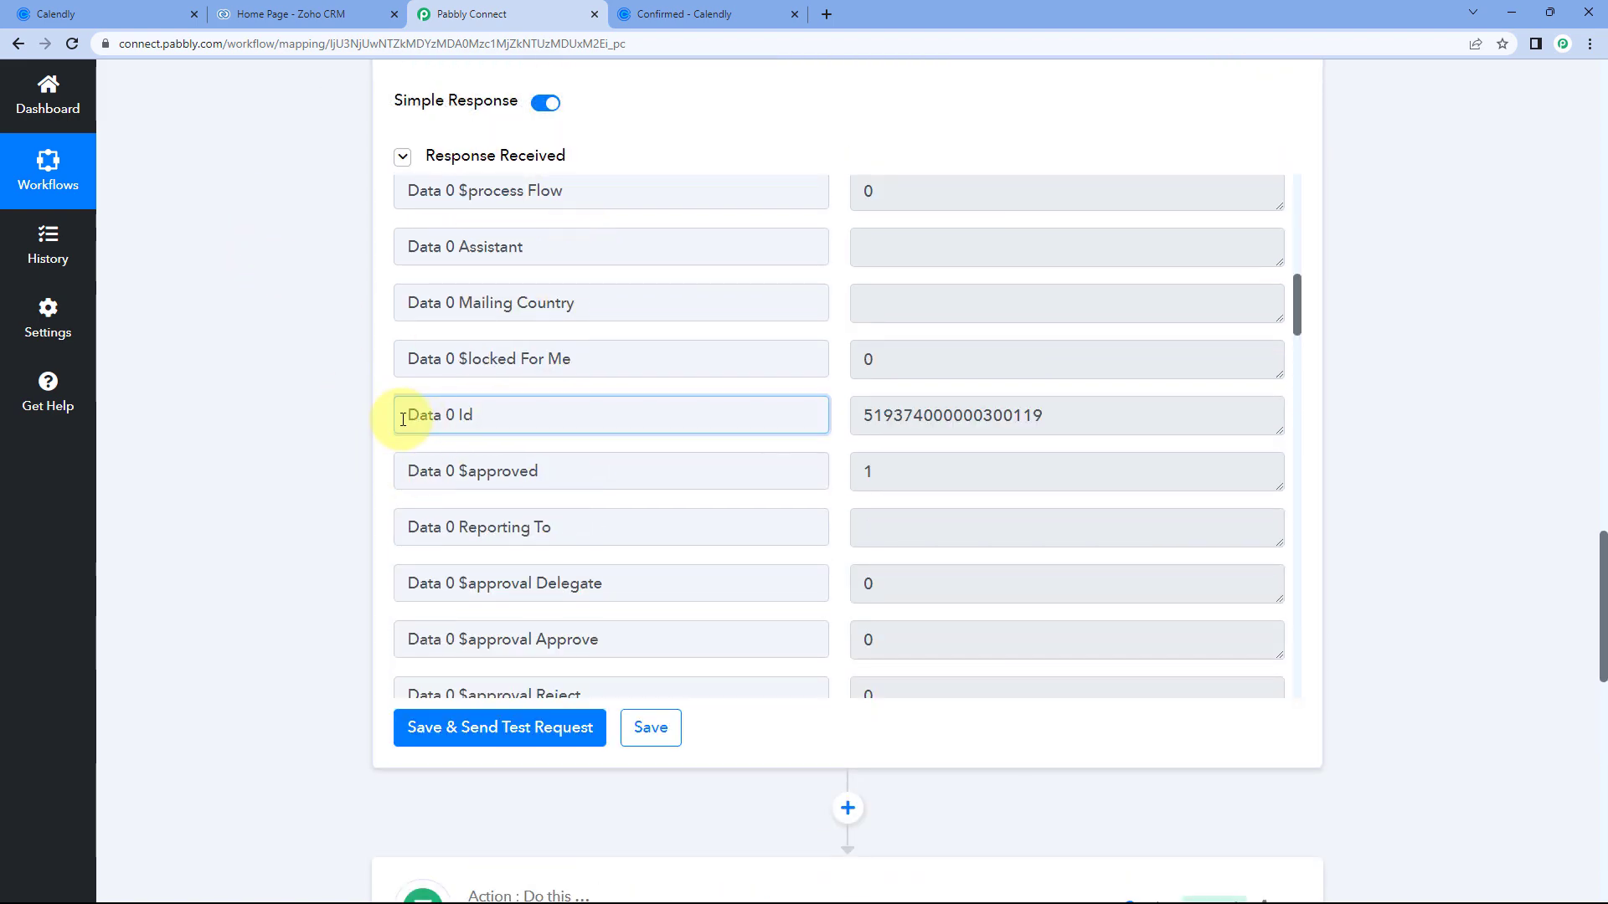
{"action": "left_click", "coordinate": [843, 419]}
{"action": "scroll", "coordinate": [251, 448], "scroll_direction": "down", "scroll_amount": 6}
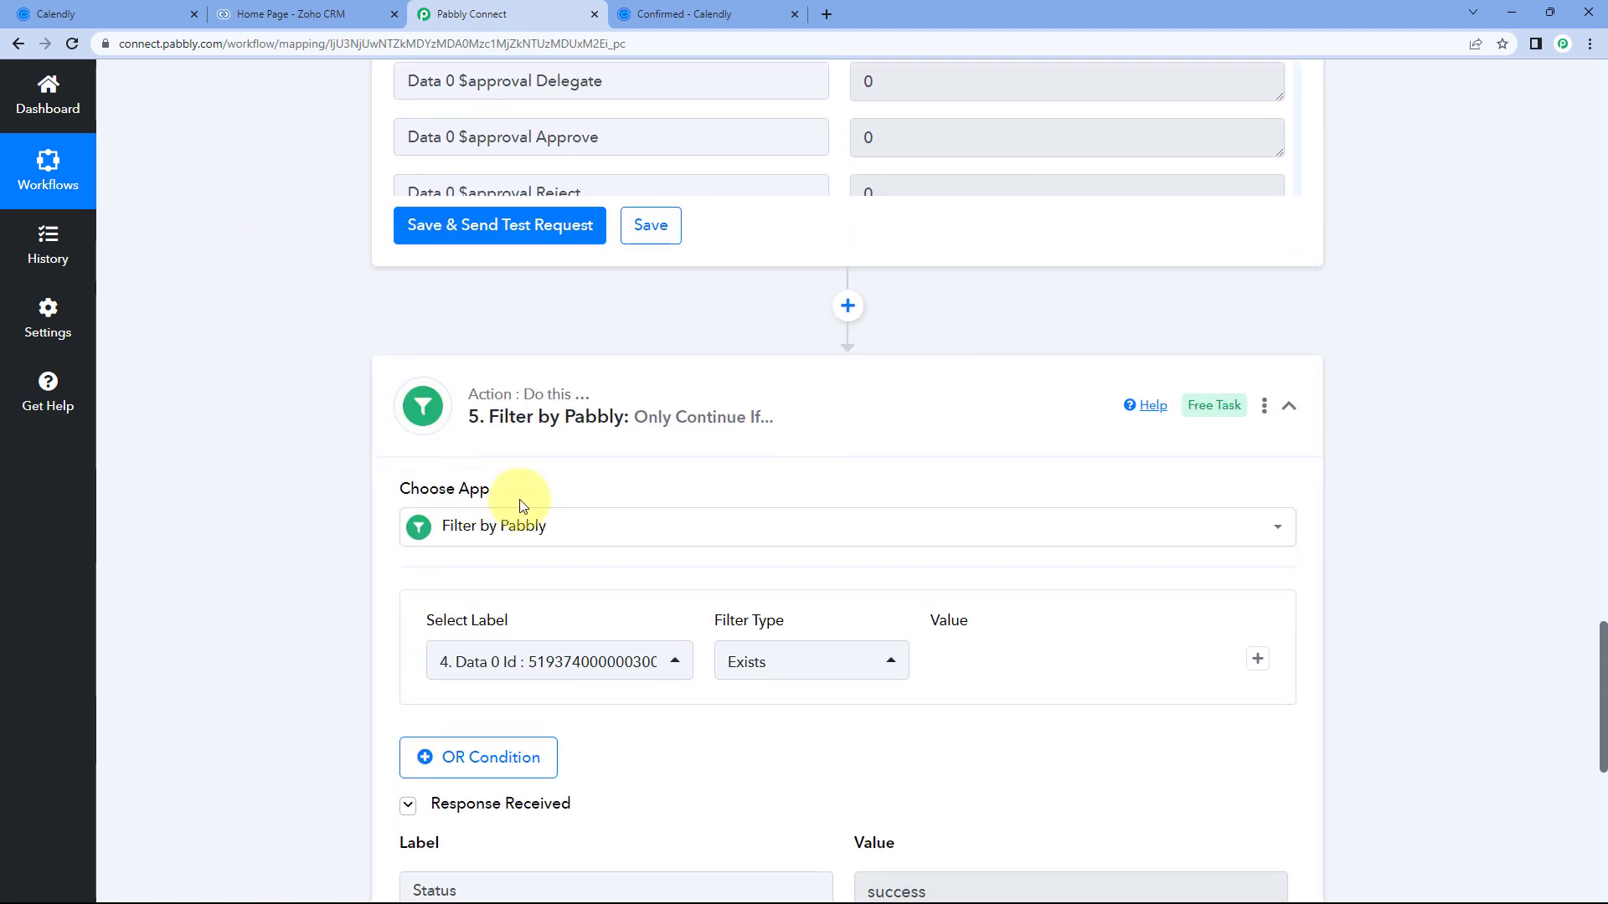
{"action": "scroll", "coordinate": [519, 505], "scroll_direction": "down", "scroll_amount": 3}
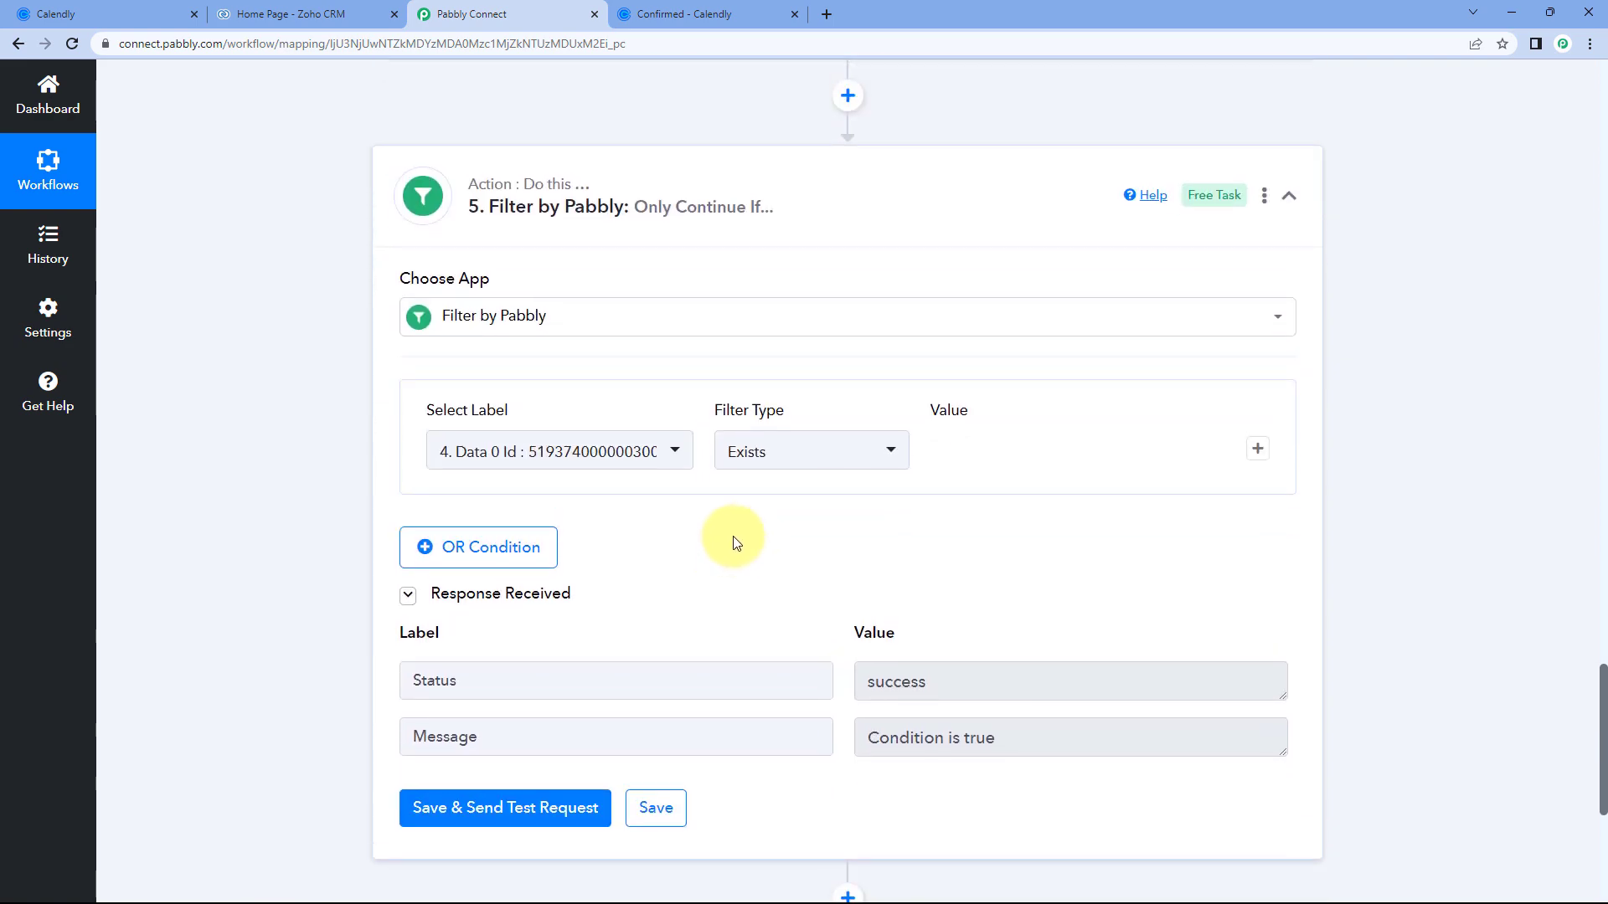
{"action": "scroll", "coordinate": [733, 543], "scroll_direction": "up", "scroll_amount": 8}
{"action": "left_click_drag", "start_coordinate": [1095, 335], "coordinate": [844, 334]}
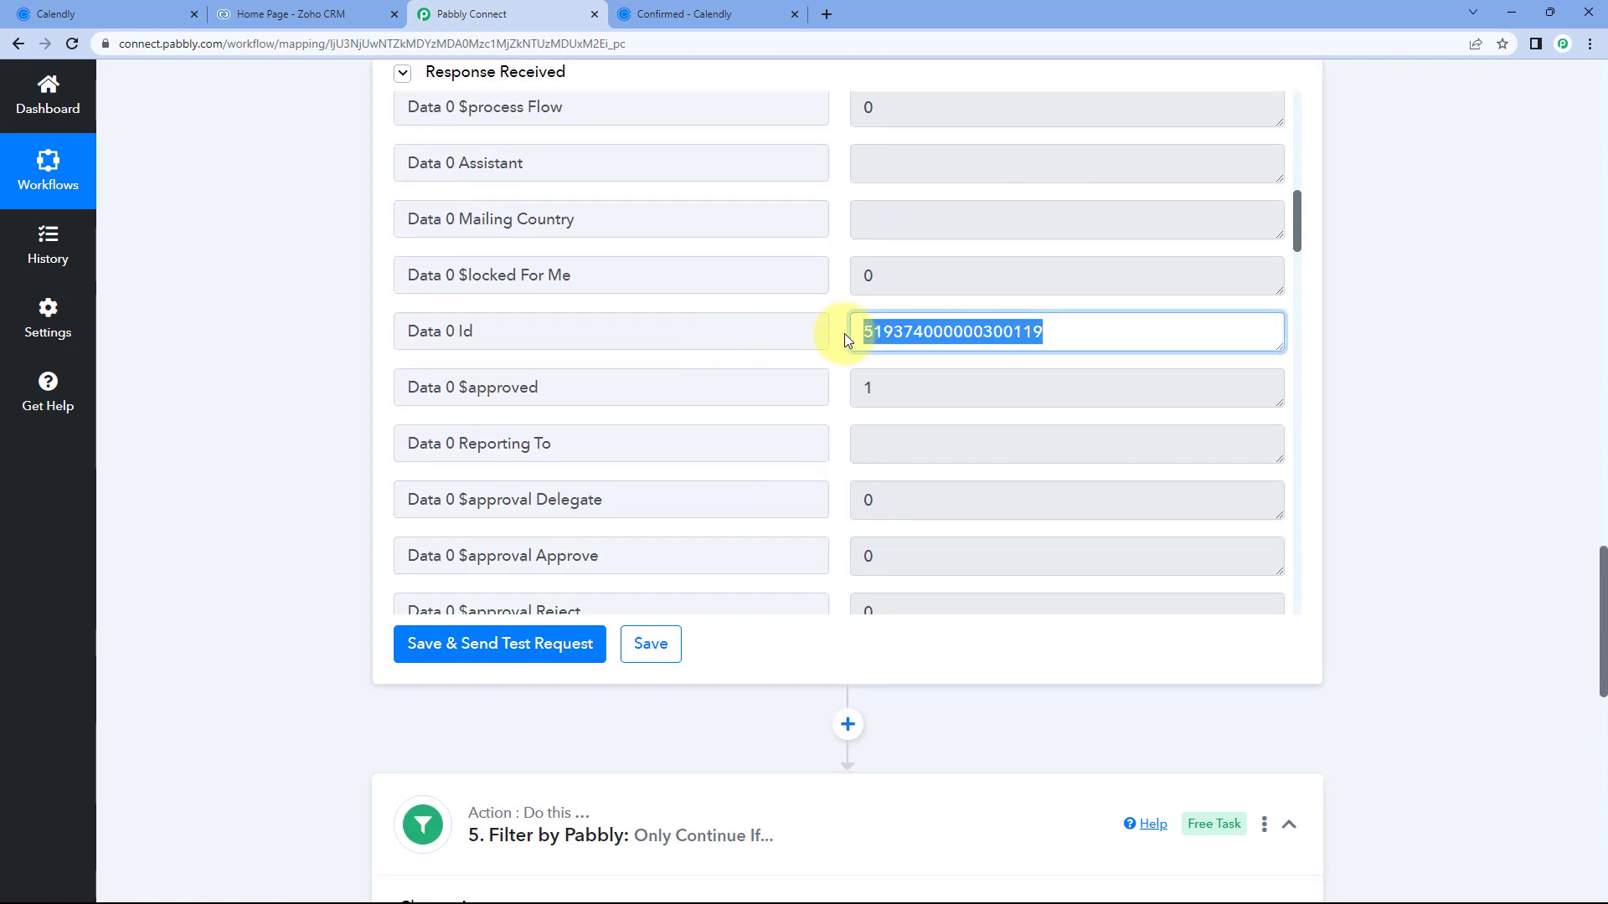
{"action": "left_click", "coordinate": [236, 410]}
{"action": "scroll", "coordinate": [236, 410], "scroll_direction": "down", "scroll_amount": 7}
{"action": "scroll", "coordinate": [259, 410], "scroll_direction": "down", "scroll_amount": 3}
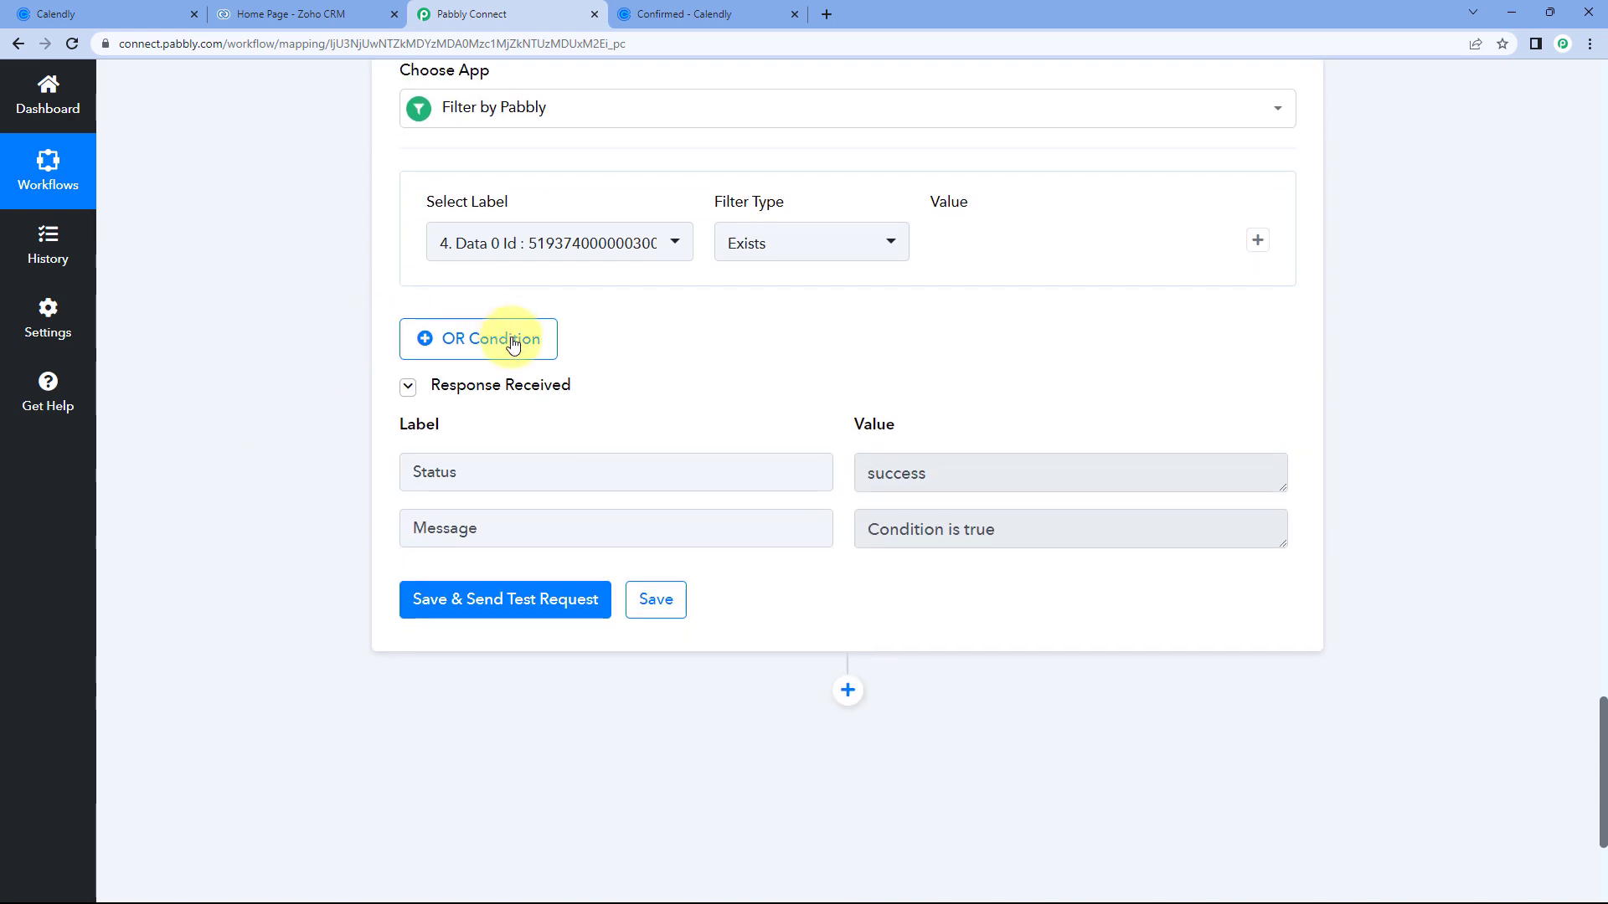
Highlight the 'Condition is true' response message and collapse the filter step.
{"action": "left_click_drag", "start_coordinate": [1018, 519], "coordinate": [835, 533]}
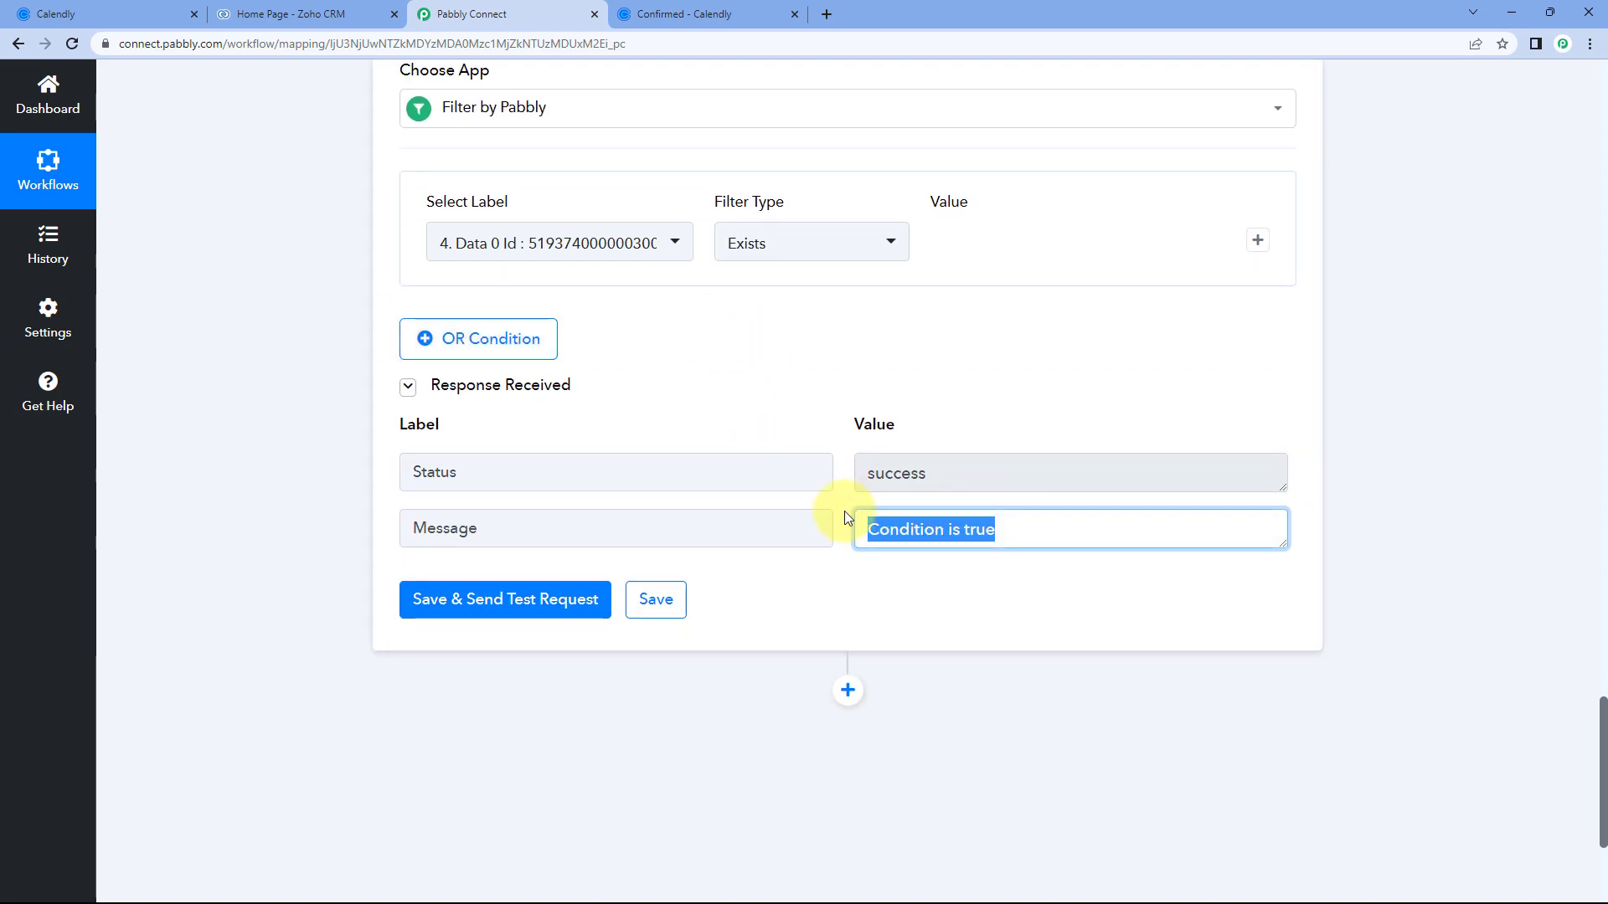
{"action": "left_click", "coordinate": [844, 517]}
{"action": "scroll", "coordinate": [847, 516], "scroll_direction": "down", "scroll_amount": 1}
{"action": "scroll", "coordinate": [847, 334], "scroll_direction": "up", "scroll_amount": 3}
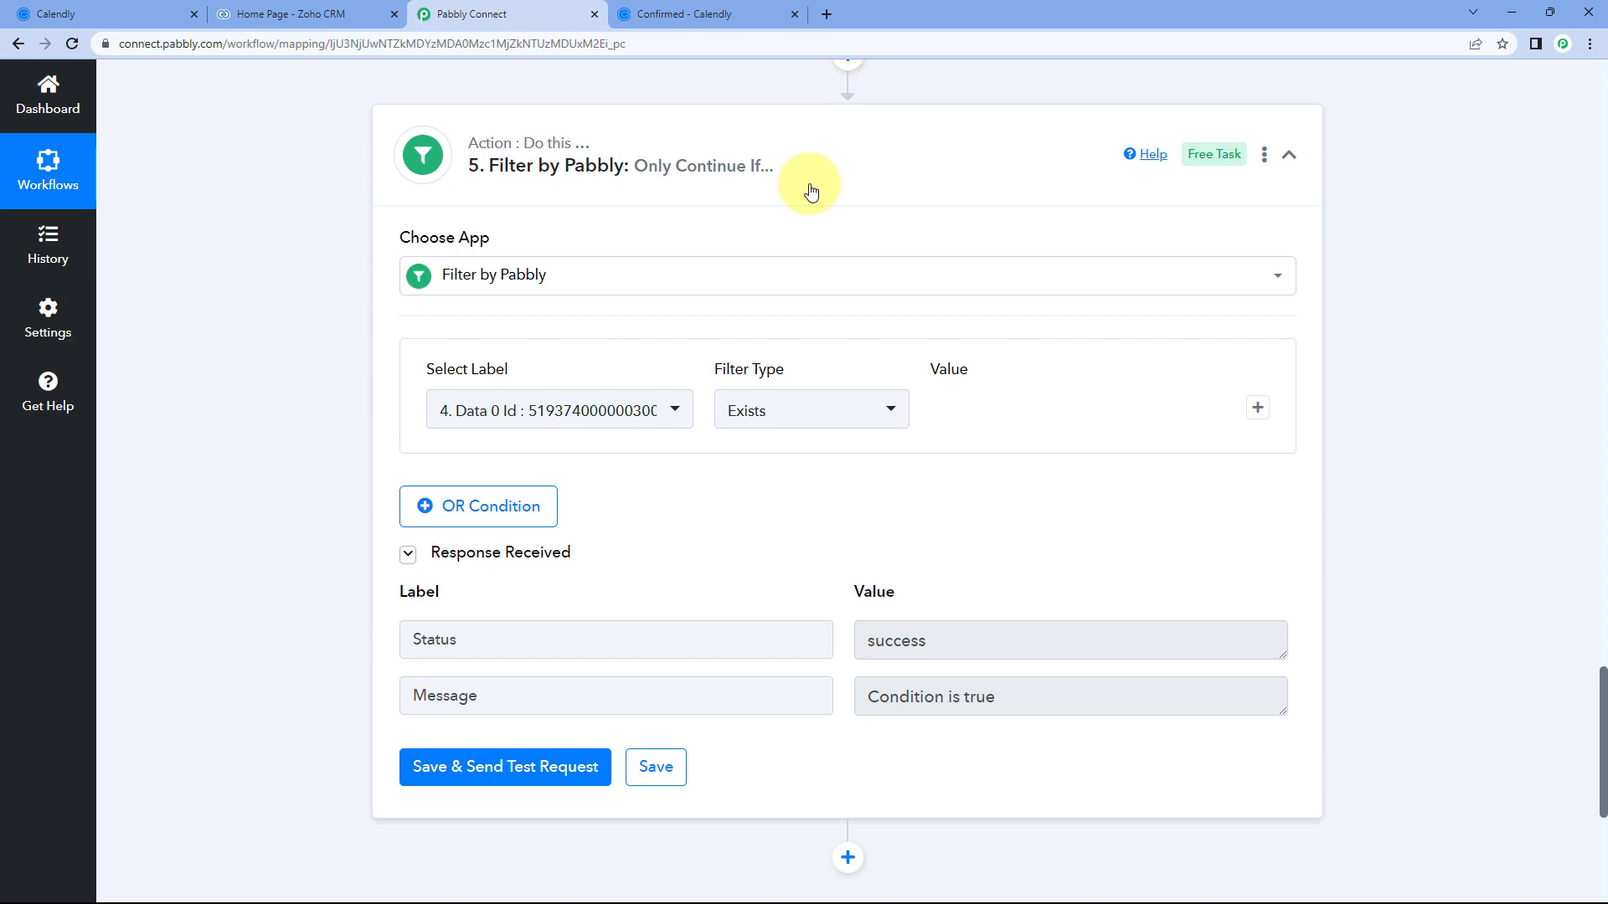
{"action": "scroll", "coordinate": [837, 301], "scroll_direction": "up", "scroll_amount": 1}
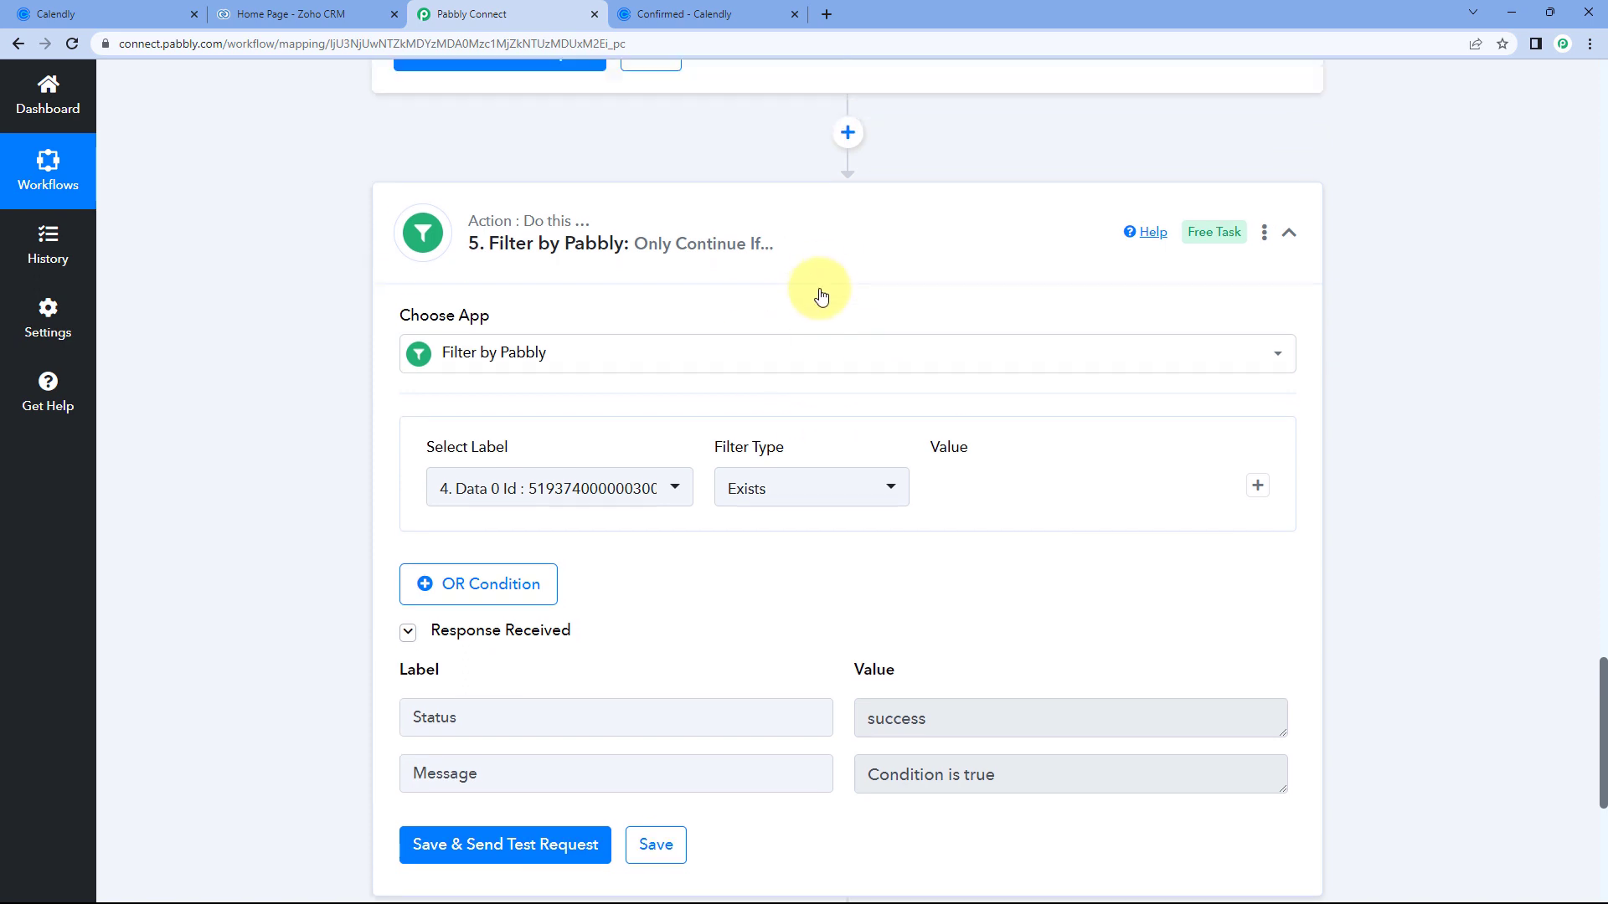
{"action": "left_click", "coordinate": [831, 250]}
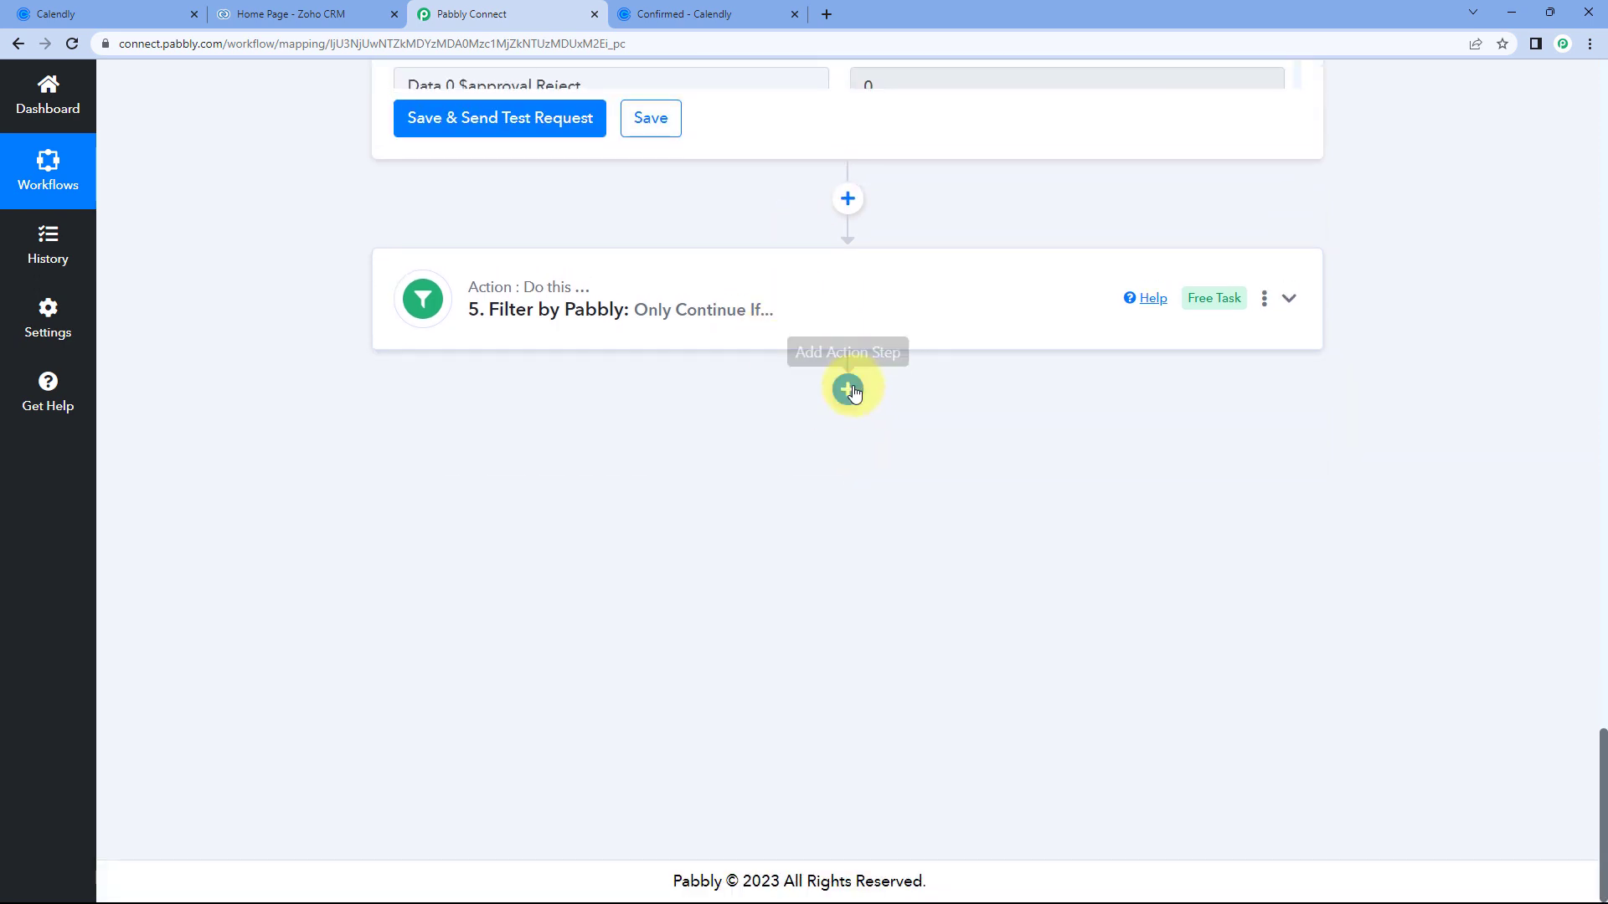
Add another action step after the filter with Zoho CRM as its app.
{"action": "left_click", "coordinate": [853, 392]}
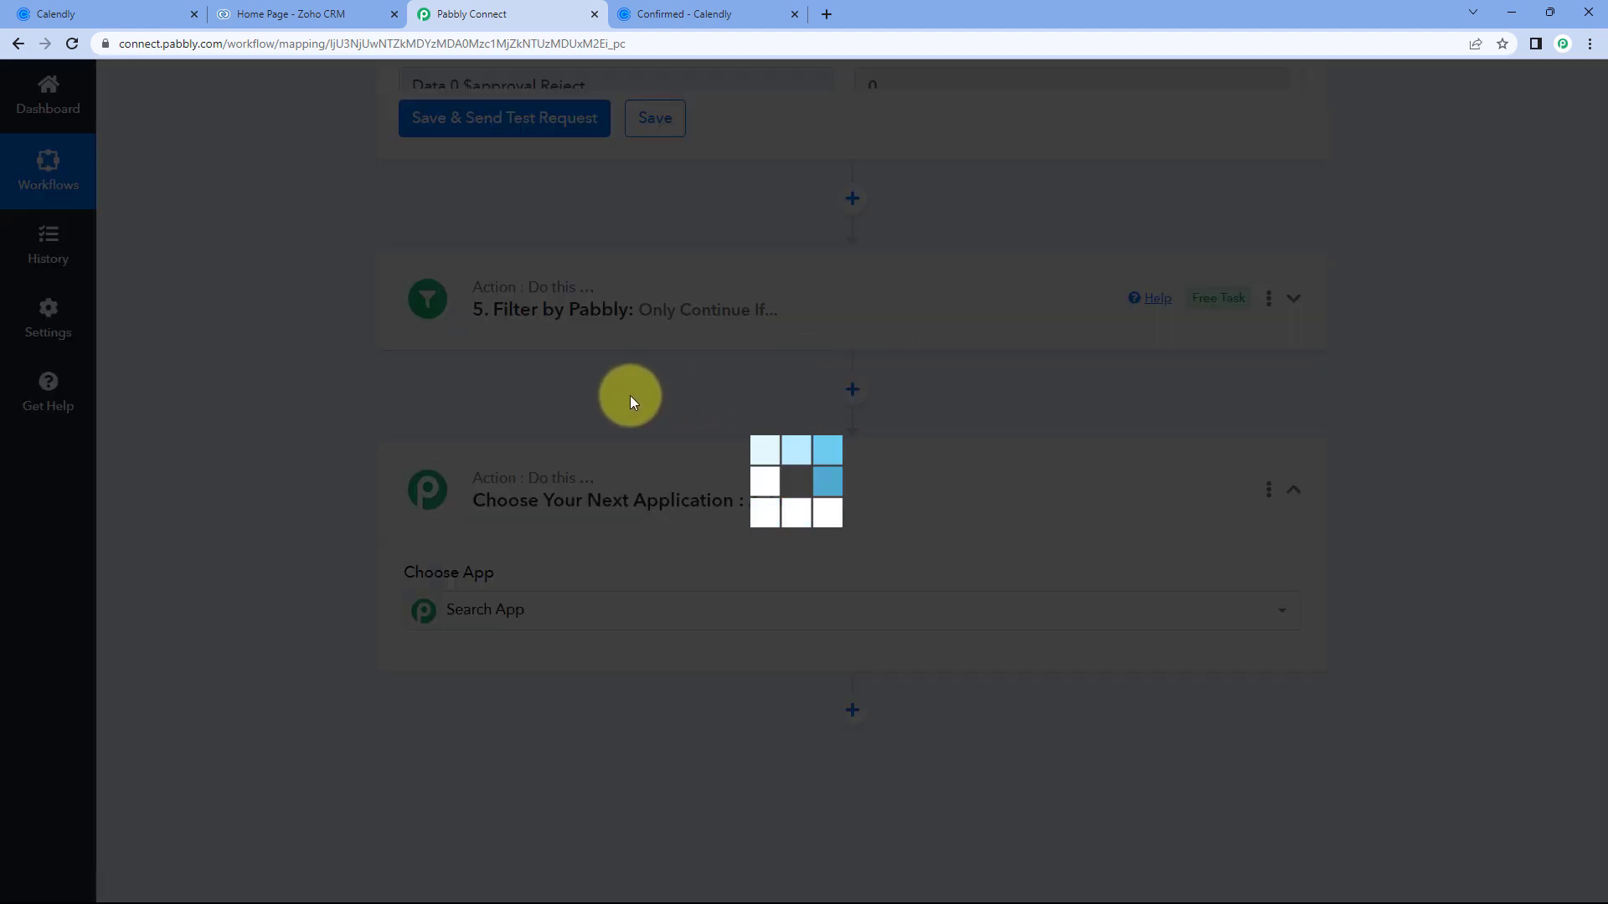
{"action": "scroll", "coordinate": [622, 408], "scroll_direction": "down", "scroll_amount": 3}
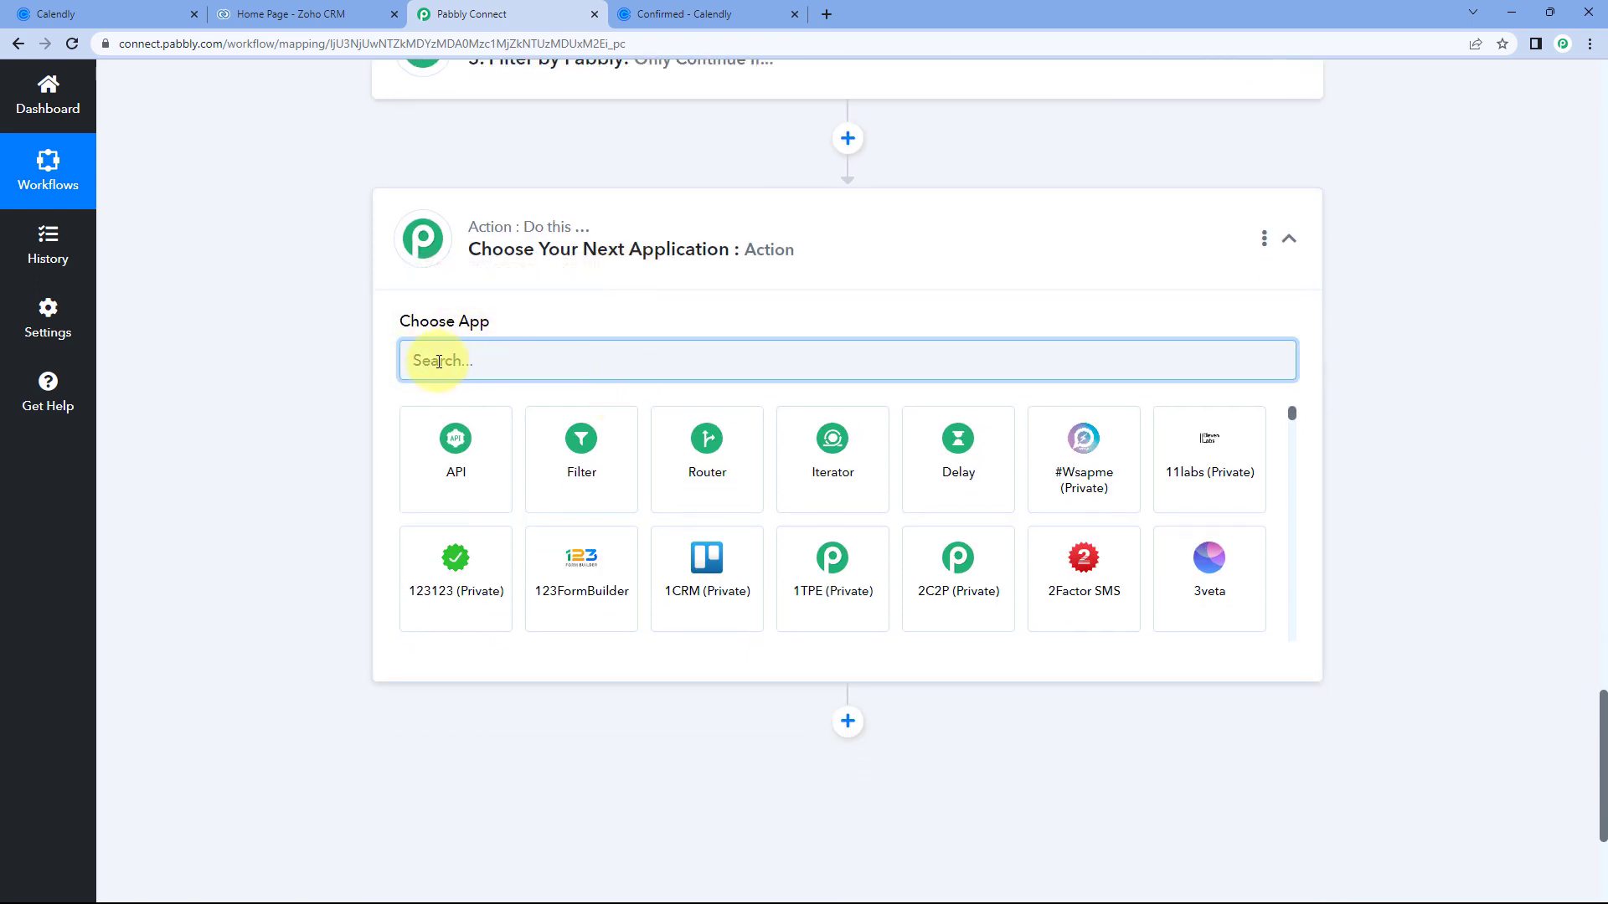
{"action": "type", "text": "Zoho C"}
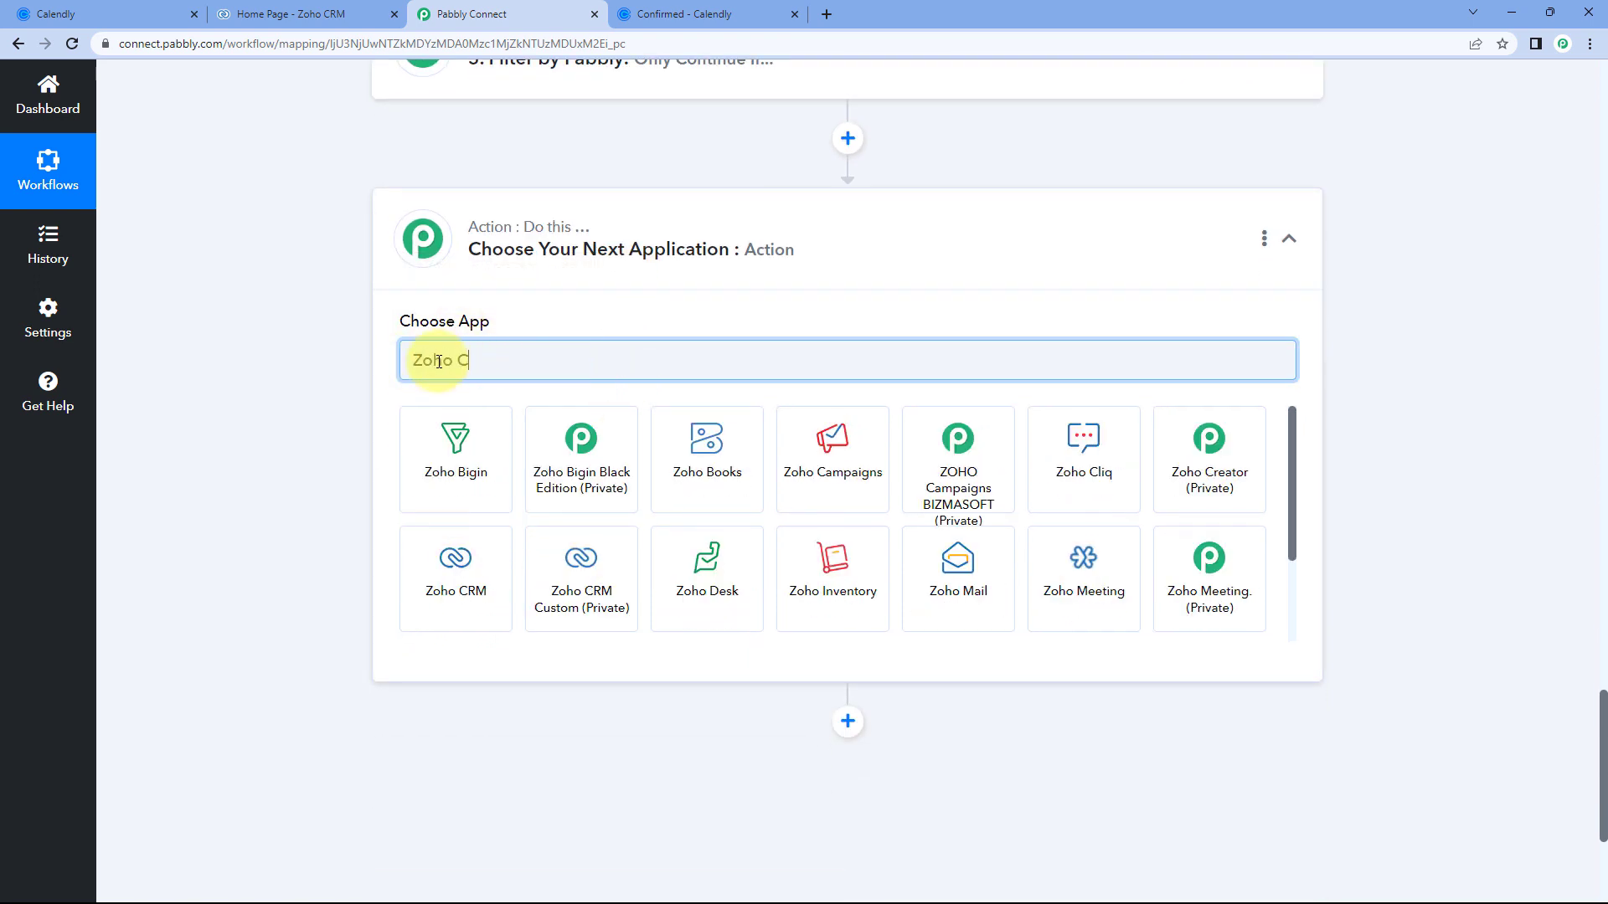
{"action": "type", "text": "RM"}
{"action": "left_click", "coordinate": [410, 461]}
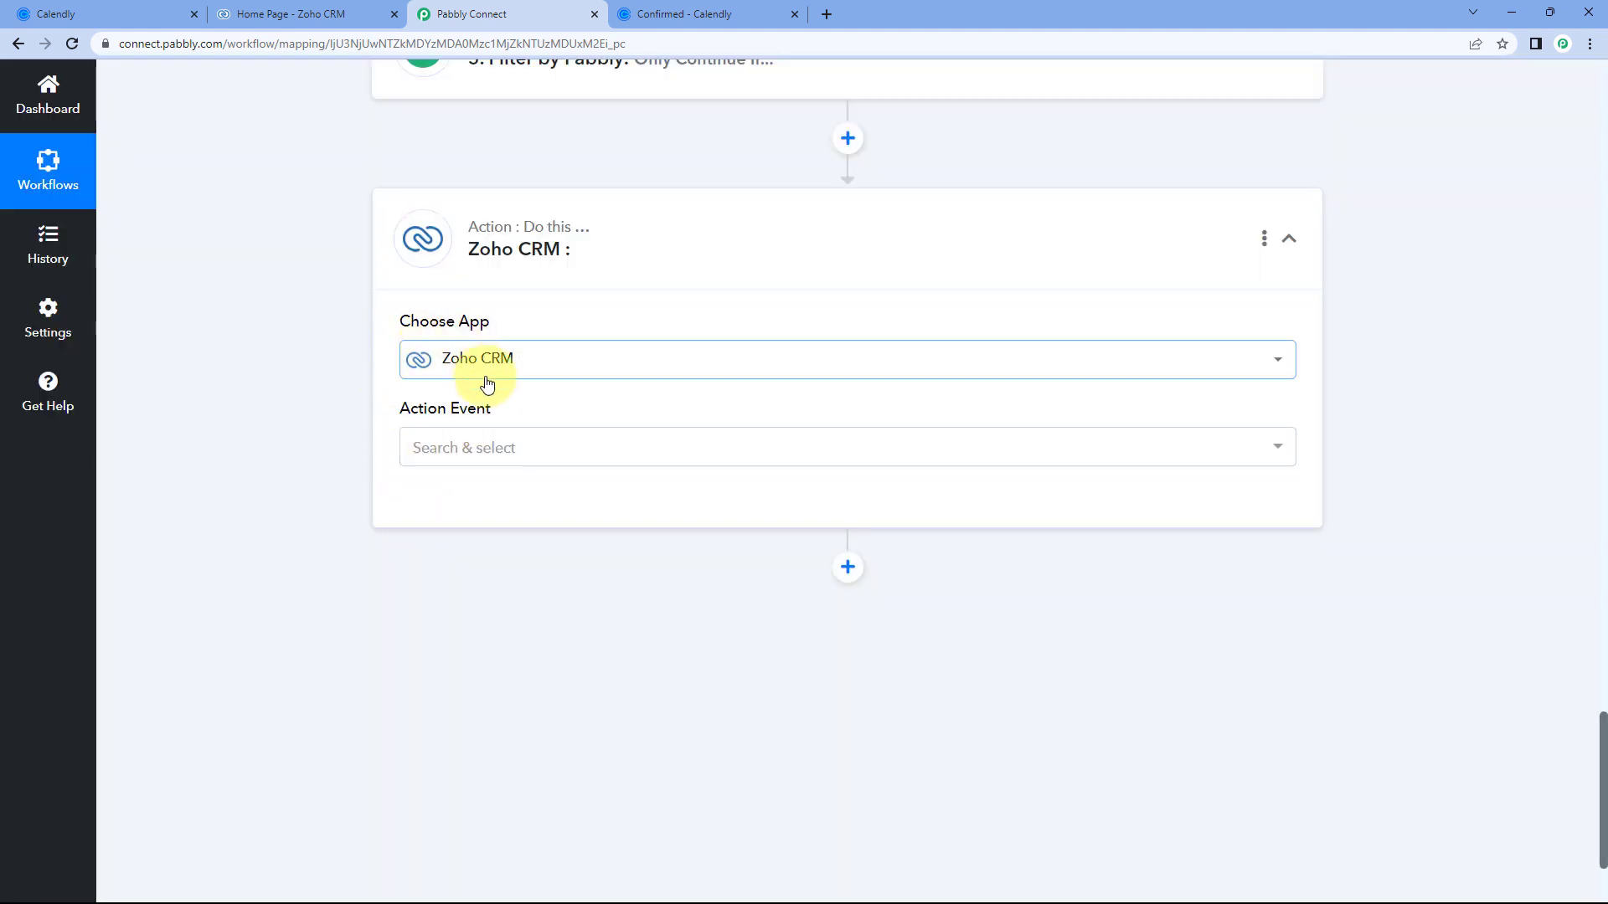
Set the action event to Create Contact Task and save the existing Zoho CRM connection.
{"action": "scroll", "coordinate": [423, 369], "scroll_direction": "down", "scroll_amount": 1}
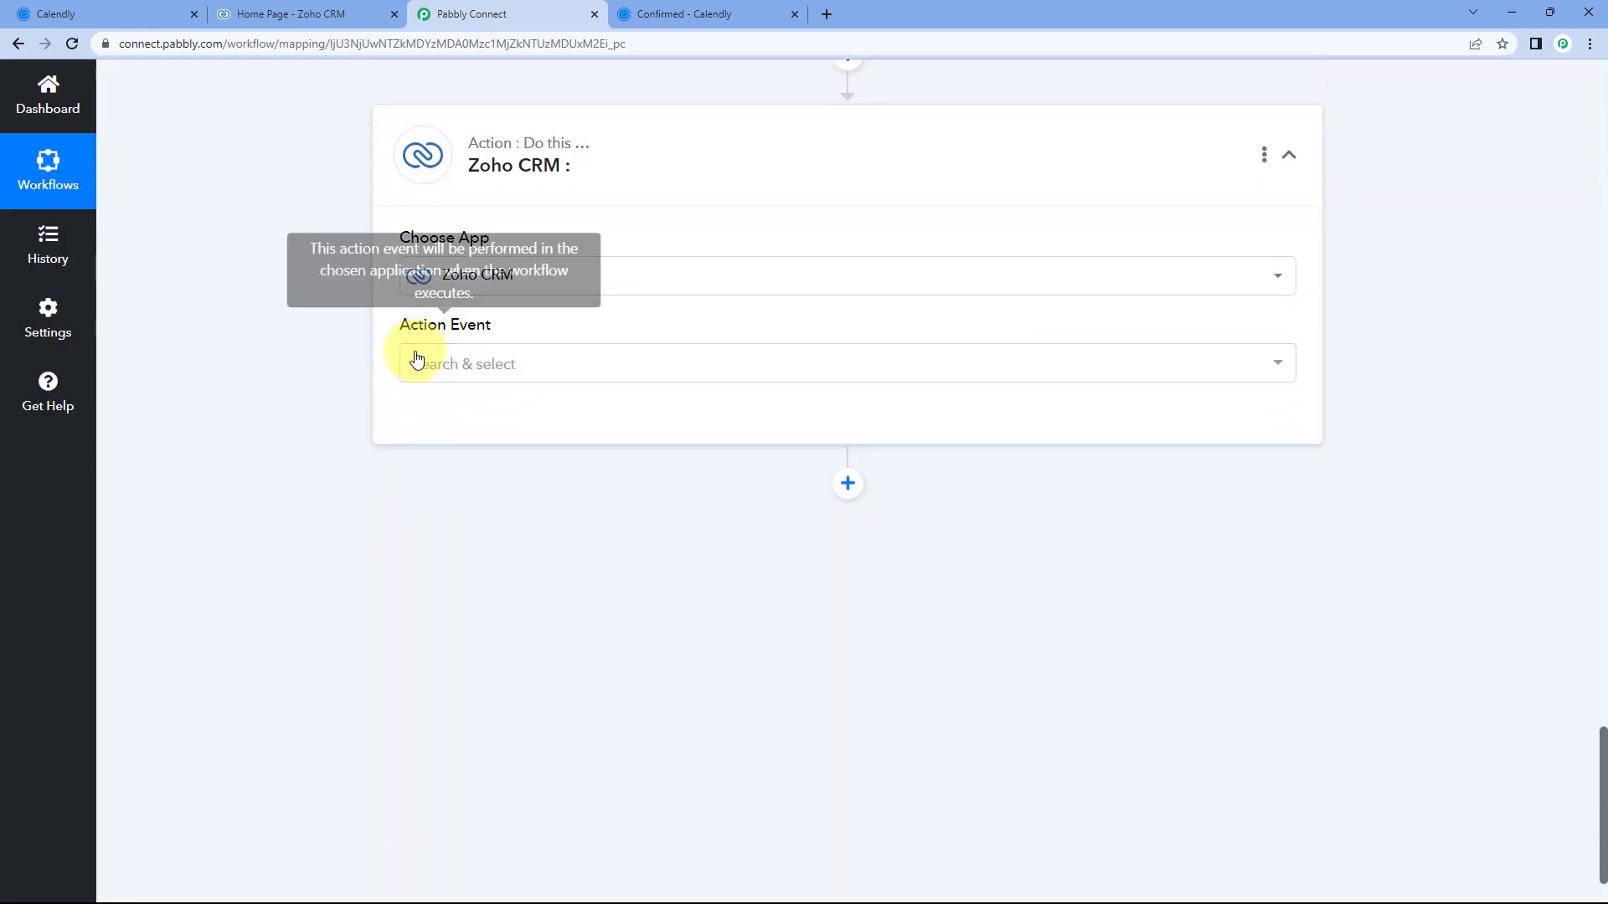
{"action": "left_click", "coordinate": [559, 360]}
{"action": "scroll", "coordinate": [358, 376], "scroll_direction": "down", "scroll_amount": 1}
{"action": "scroll", "coordinate": [538, 368], "scroll_direction": "down", "scroll_amount": 1}
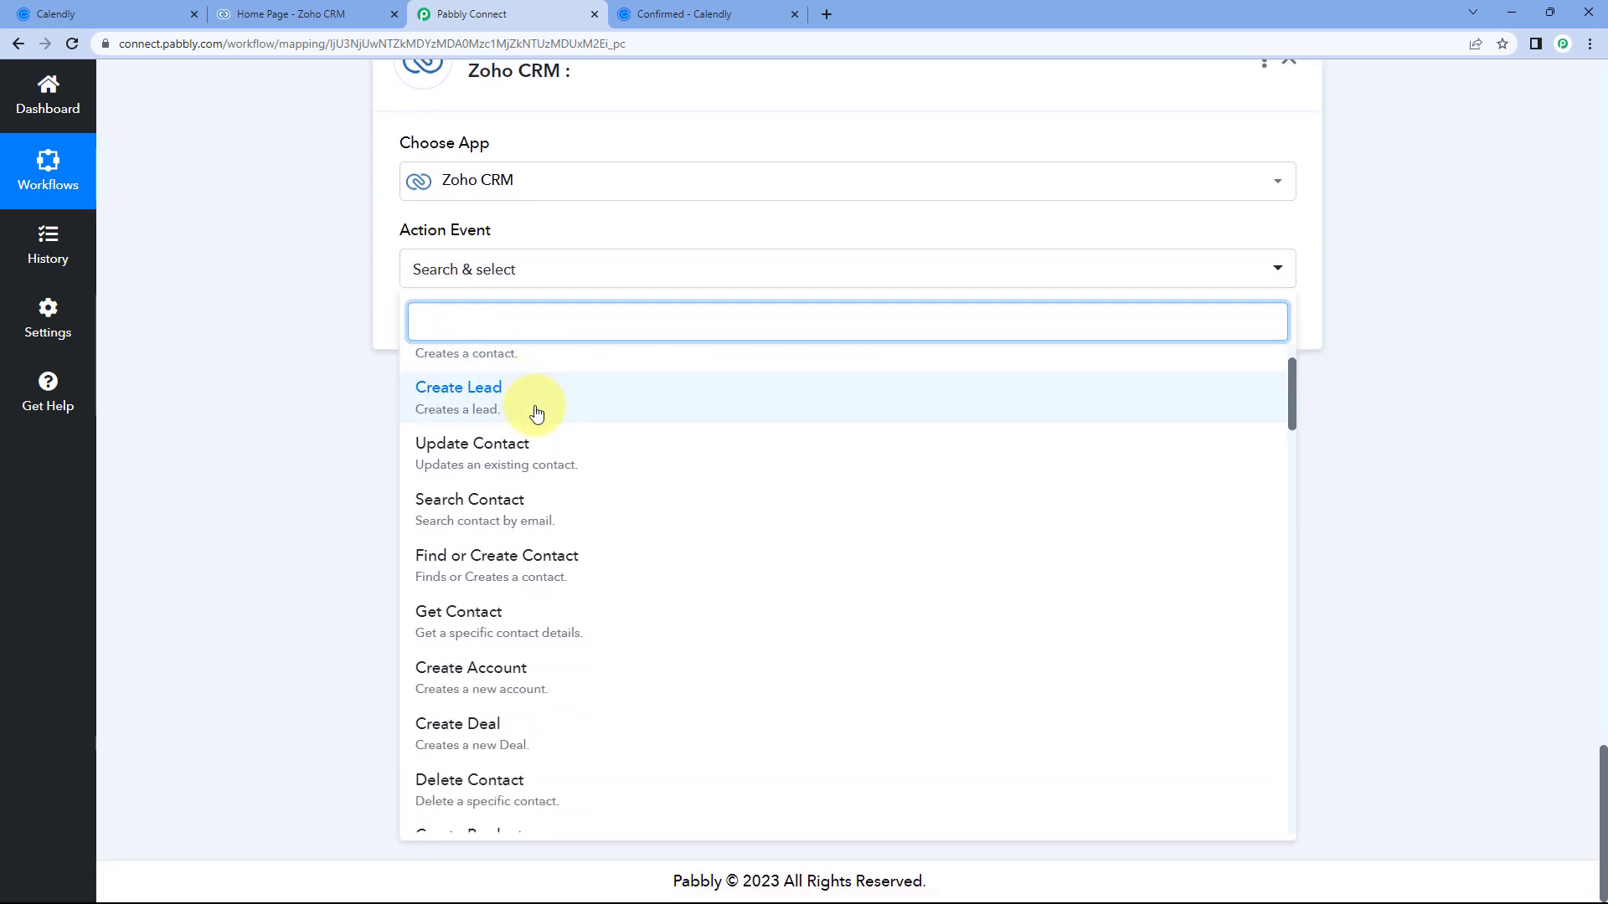
{"action": "scroll", "coordinate": [536, 413], "scroll_direction": "down", "scroll_amount": 5}
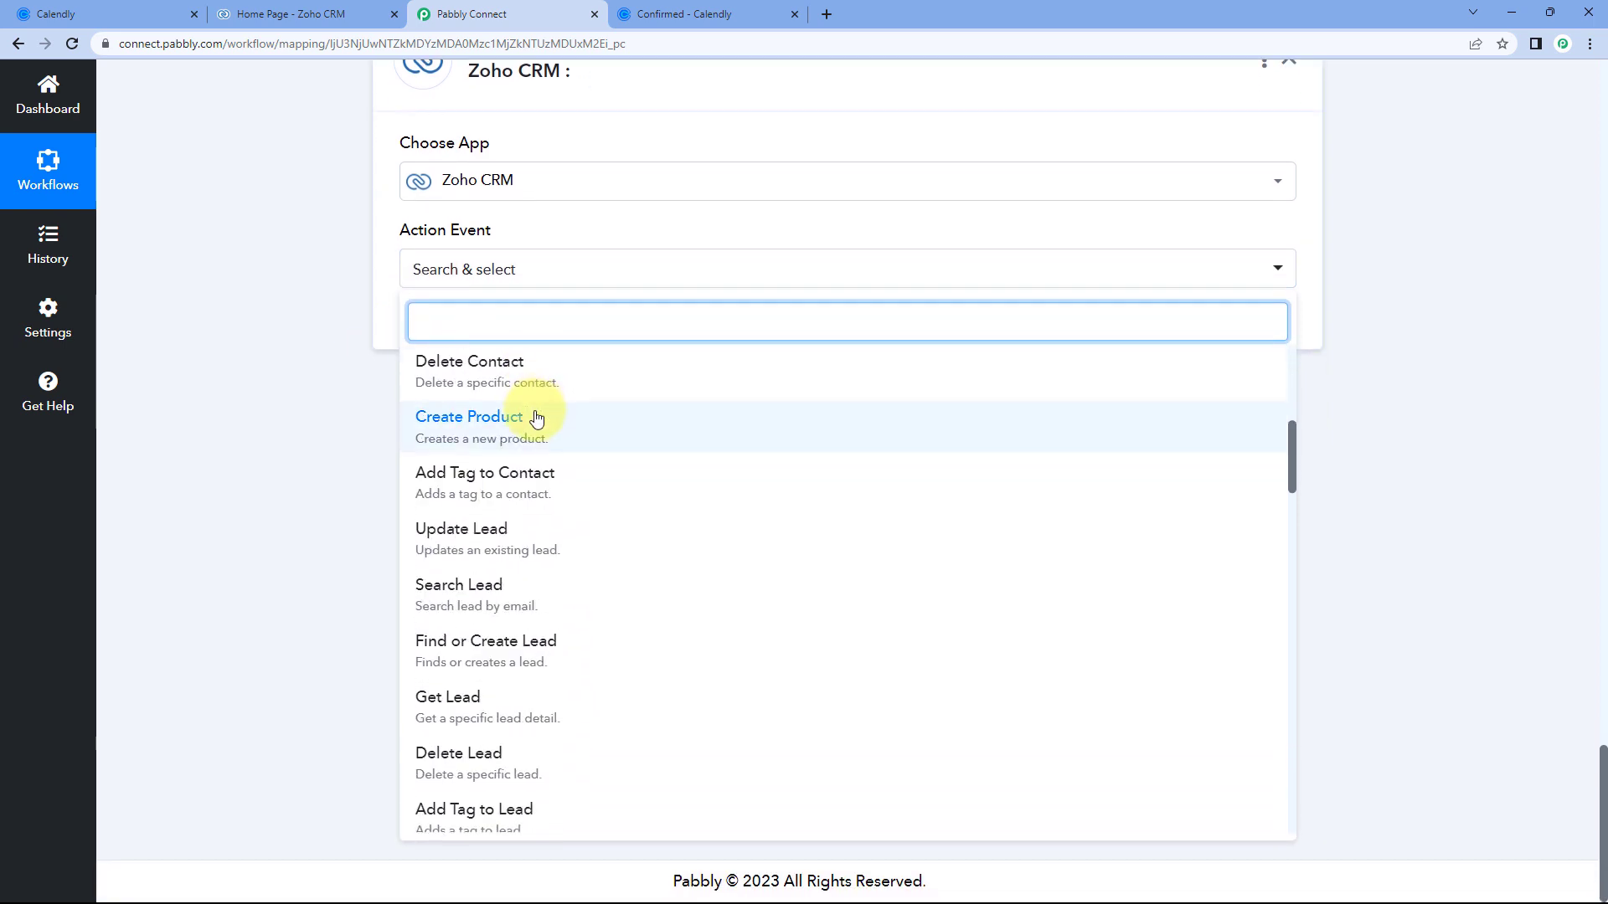
{"action": "scroll", "coordinate": [537, 417], "scroll_direction": "down", "scroll_amount": 10}
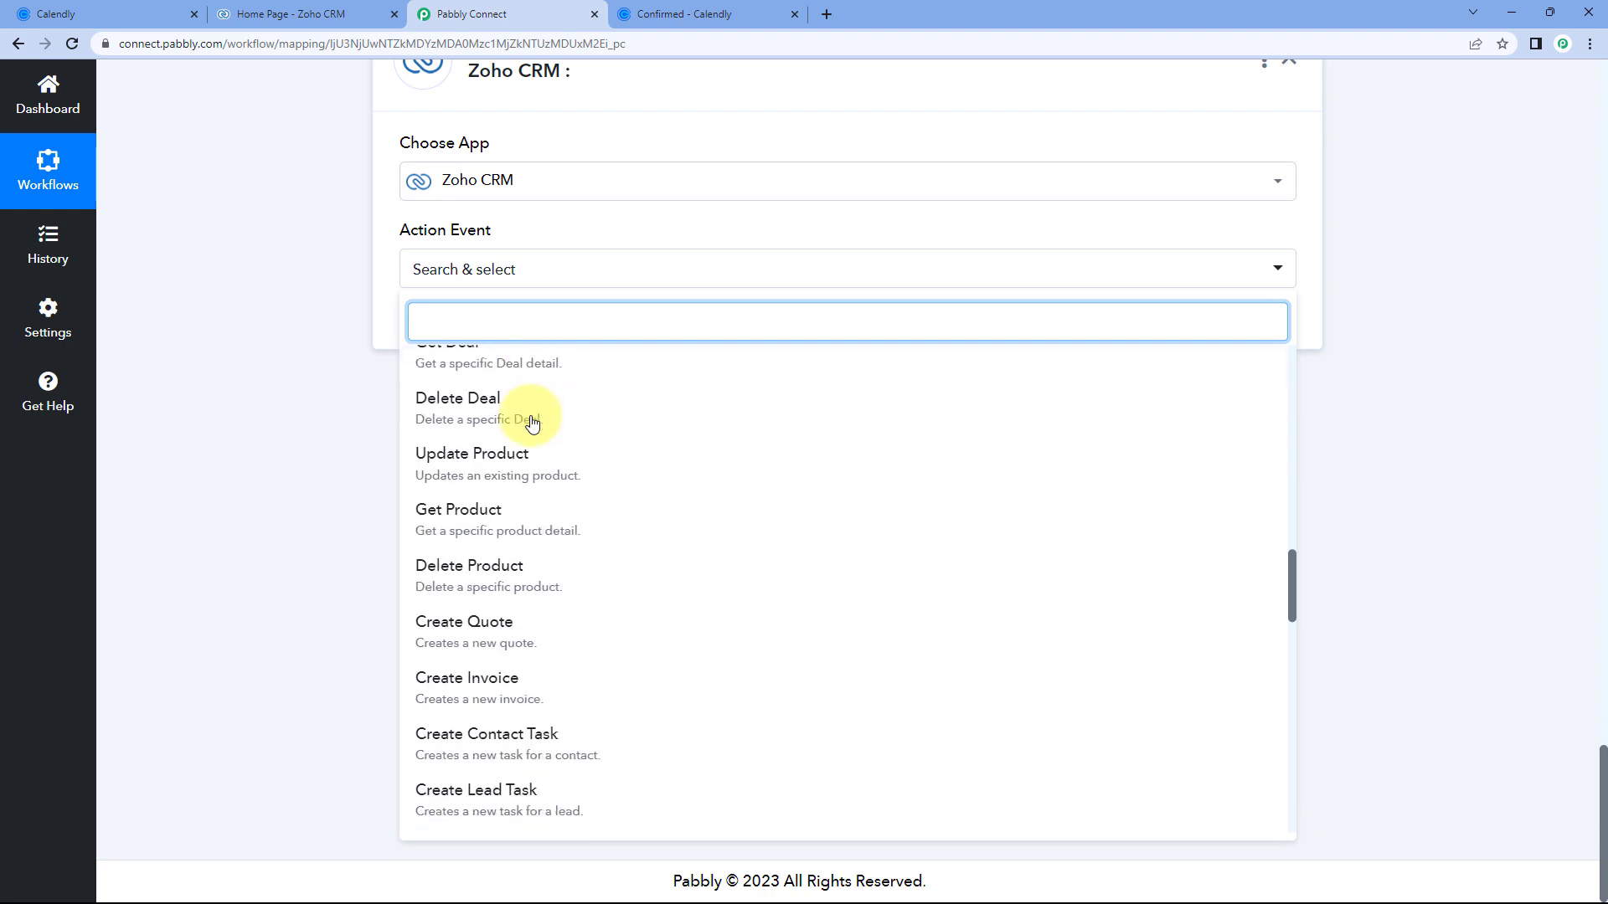
{"action": "scroll", "coordinate": [532, 422], "scroll_direction": "down", "scroll_amount": 5}
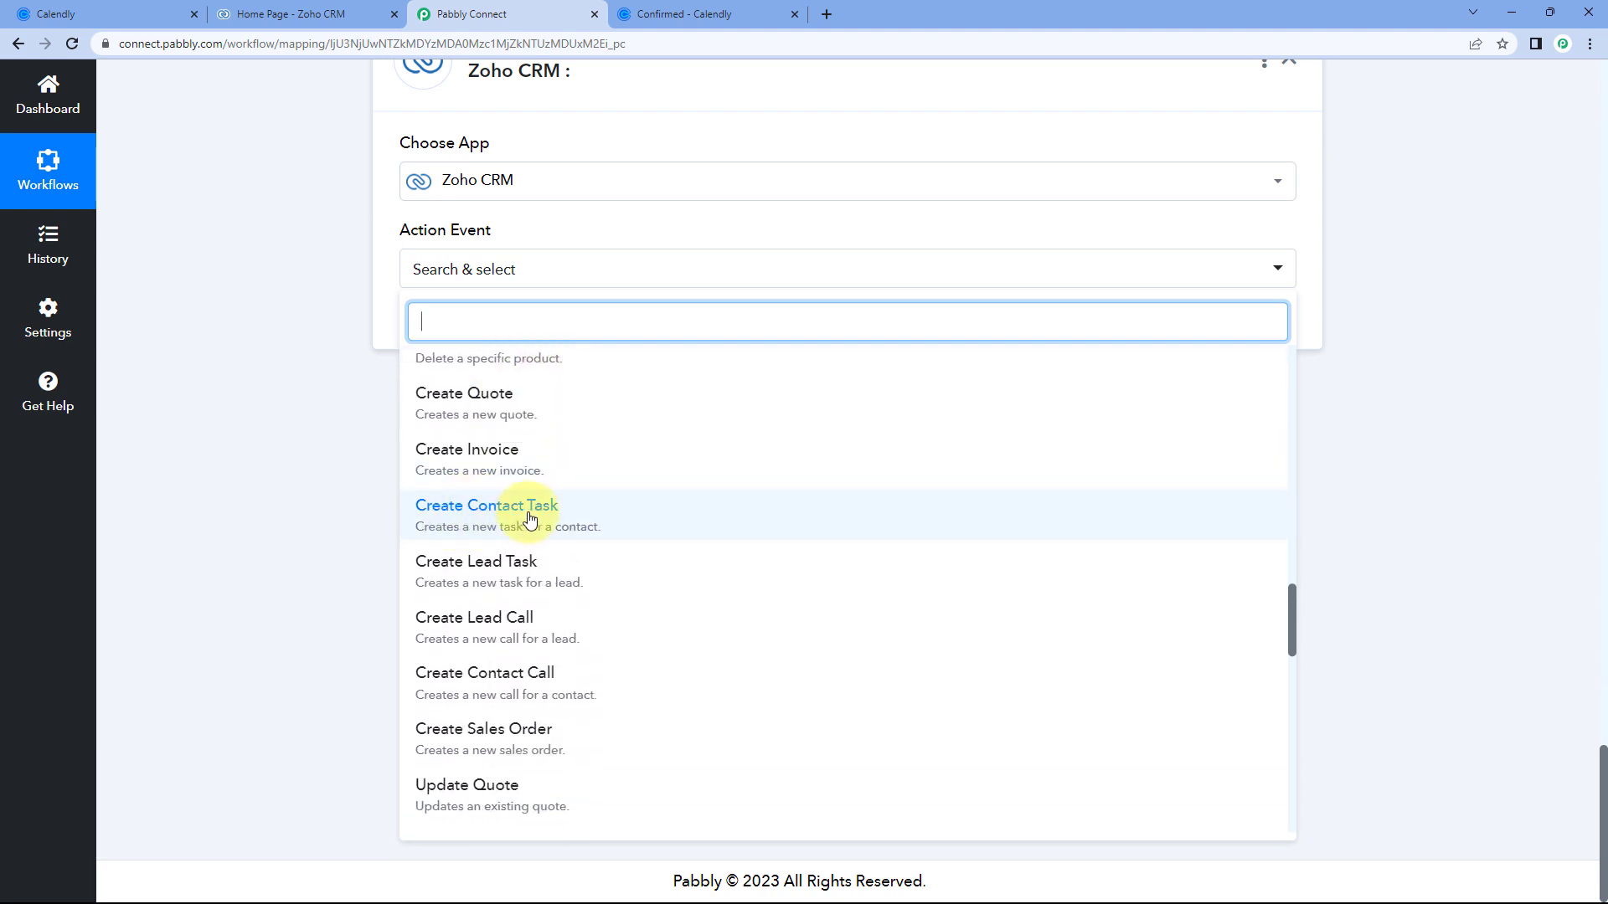
{"action": "left_click", "coordinate": [507, 514]}
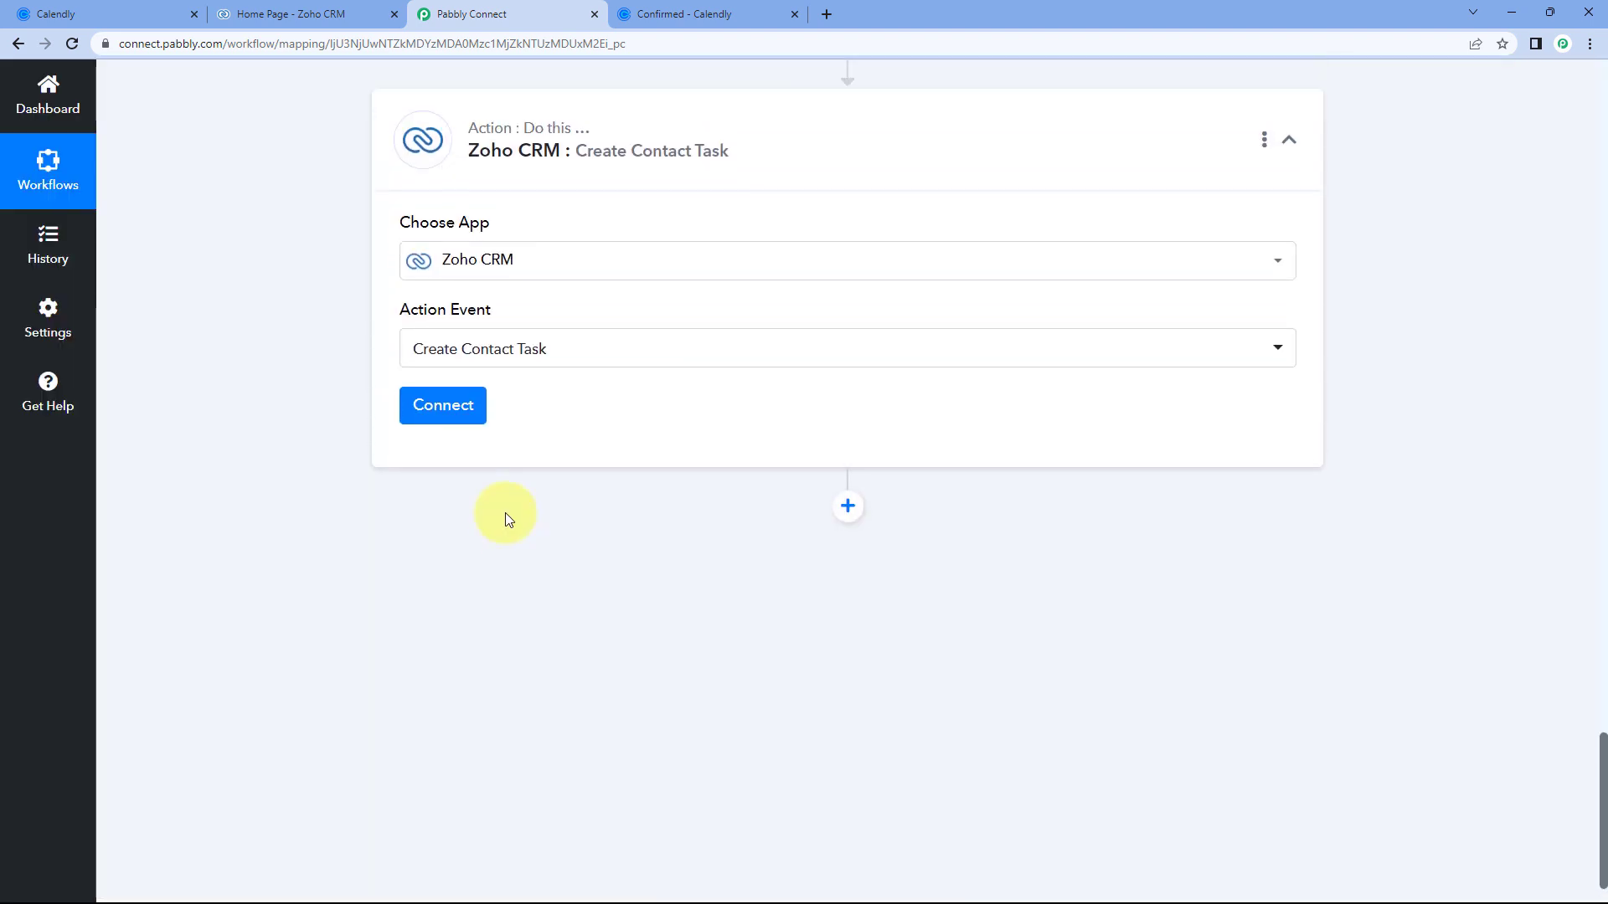
{"action": "left_click", "coordinate": [448, 414]}
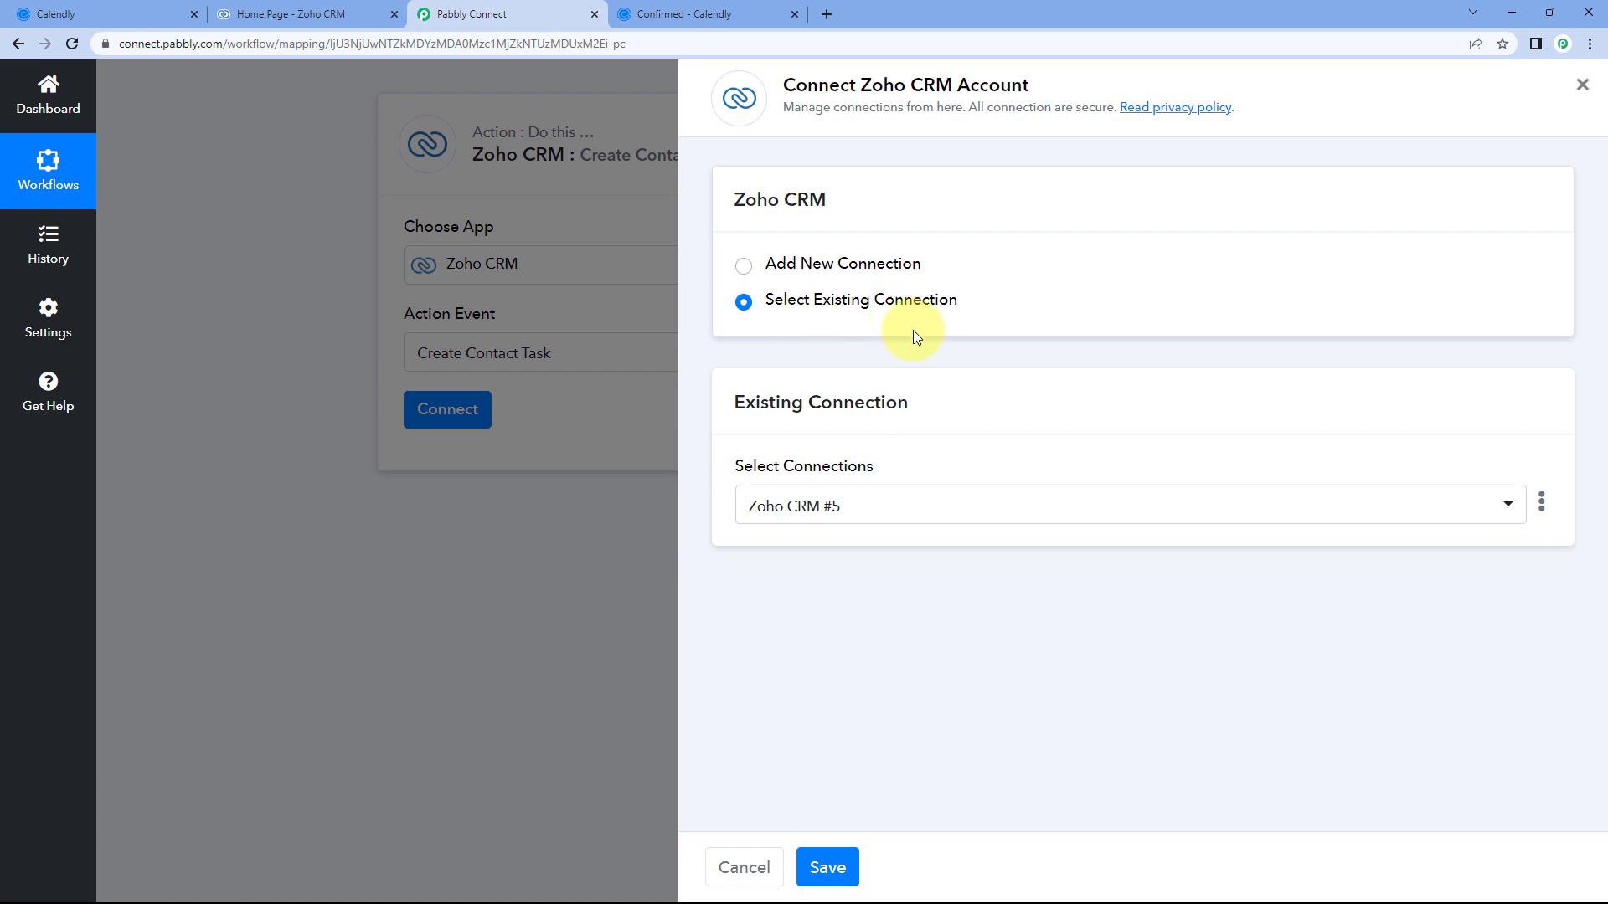
{"action": "left_click", "coordinate": [829, 868]}
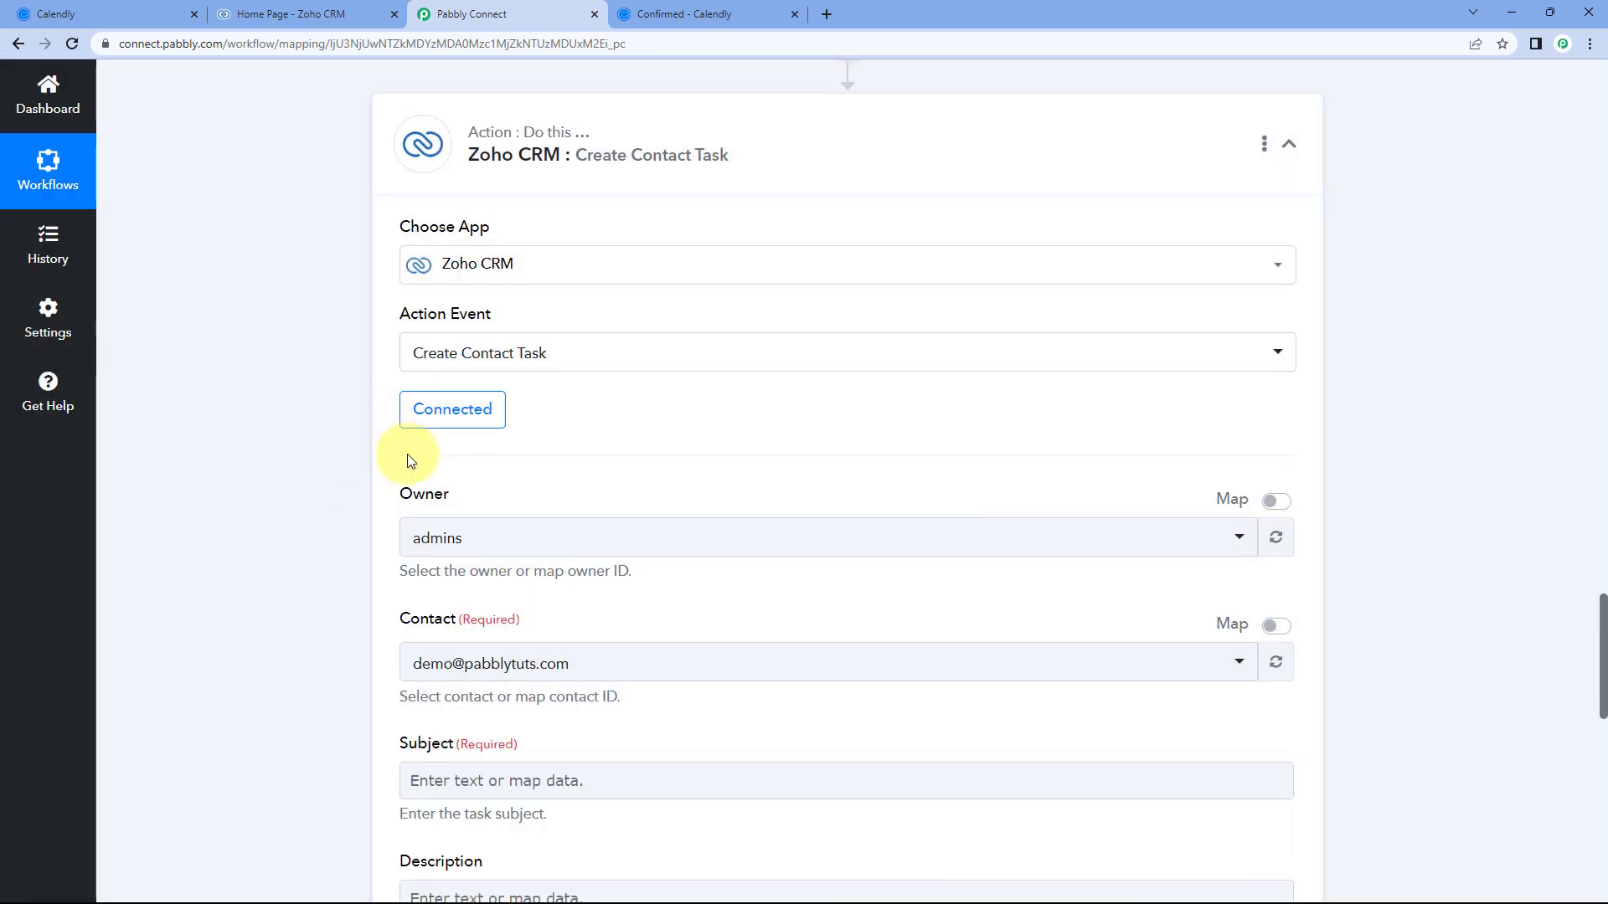
Highlight the Owner Id value in the earlier Zoho CRM response.
{"action": "scroll", "coordinate": [530, 440], "scroll_direction": "down", "scroll_amount": 1}
{"action": "scroll", "coordinate": [530, 445], "scroll_direction": "down", "scroll_amount": 1}
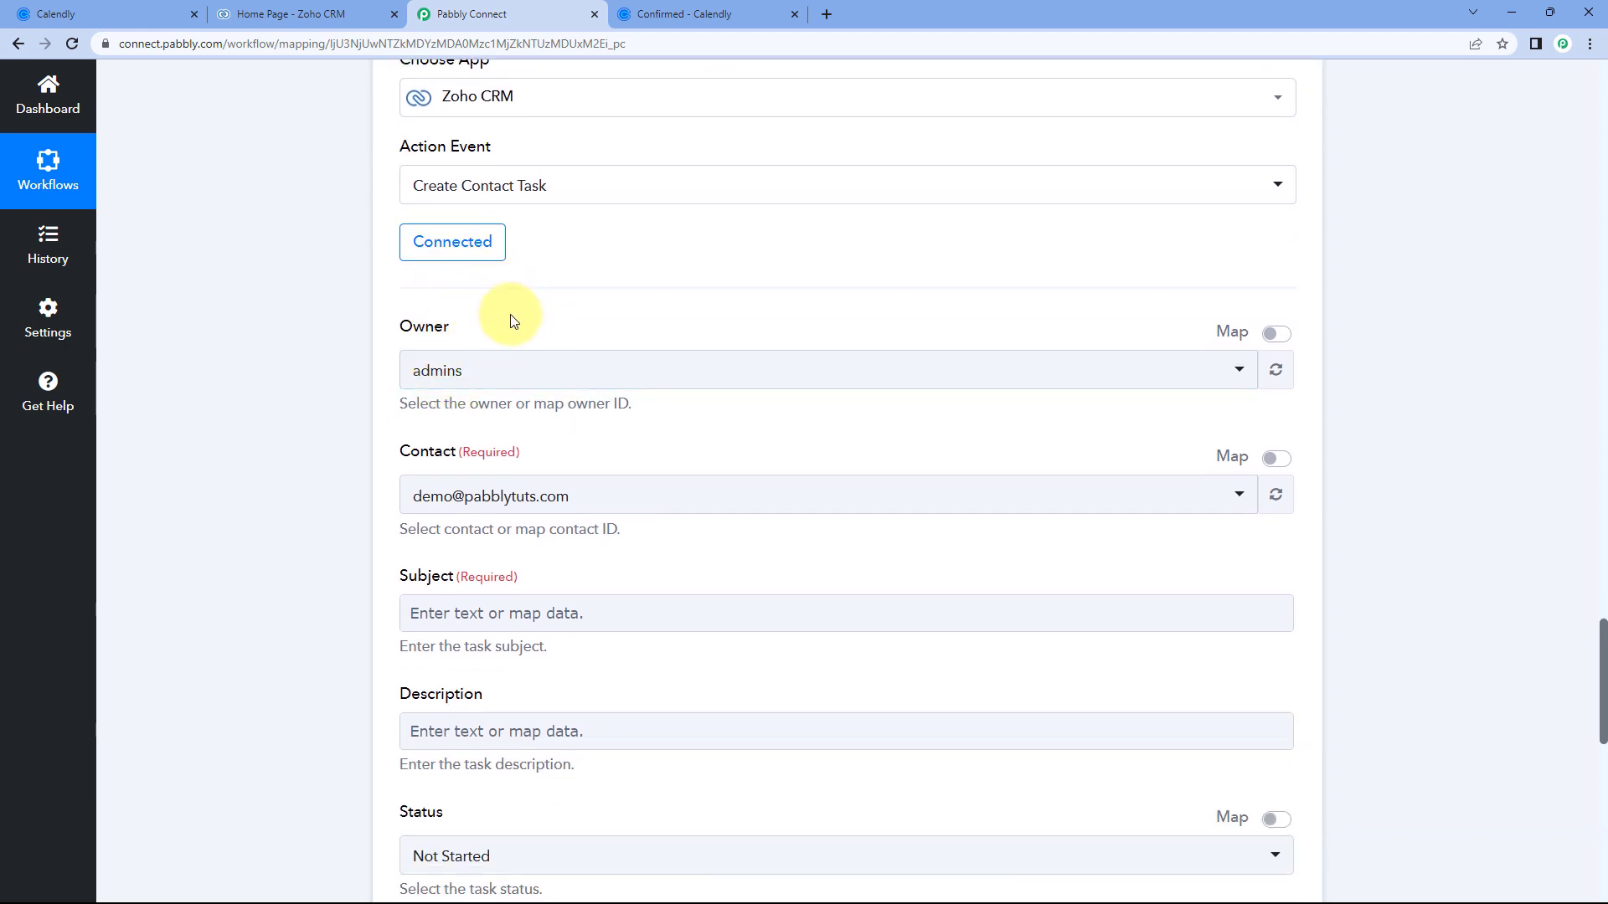
{"action": "scroll", "coordinate": [592, 323], "scroll_direction": "up", "scroll_amount": 10}
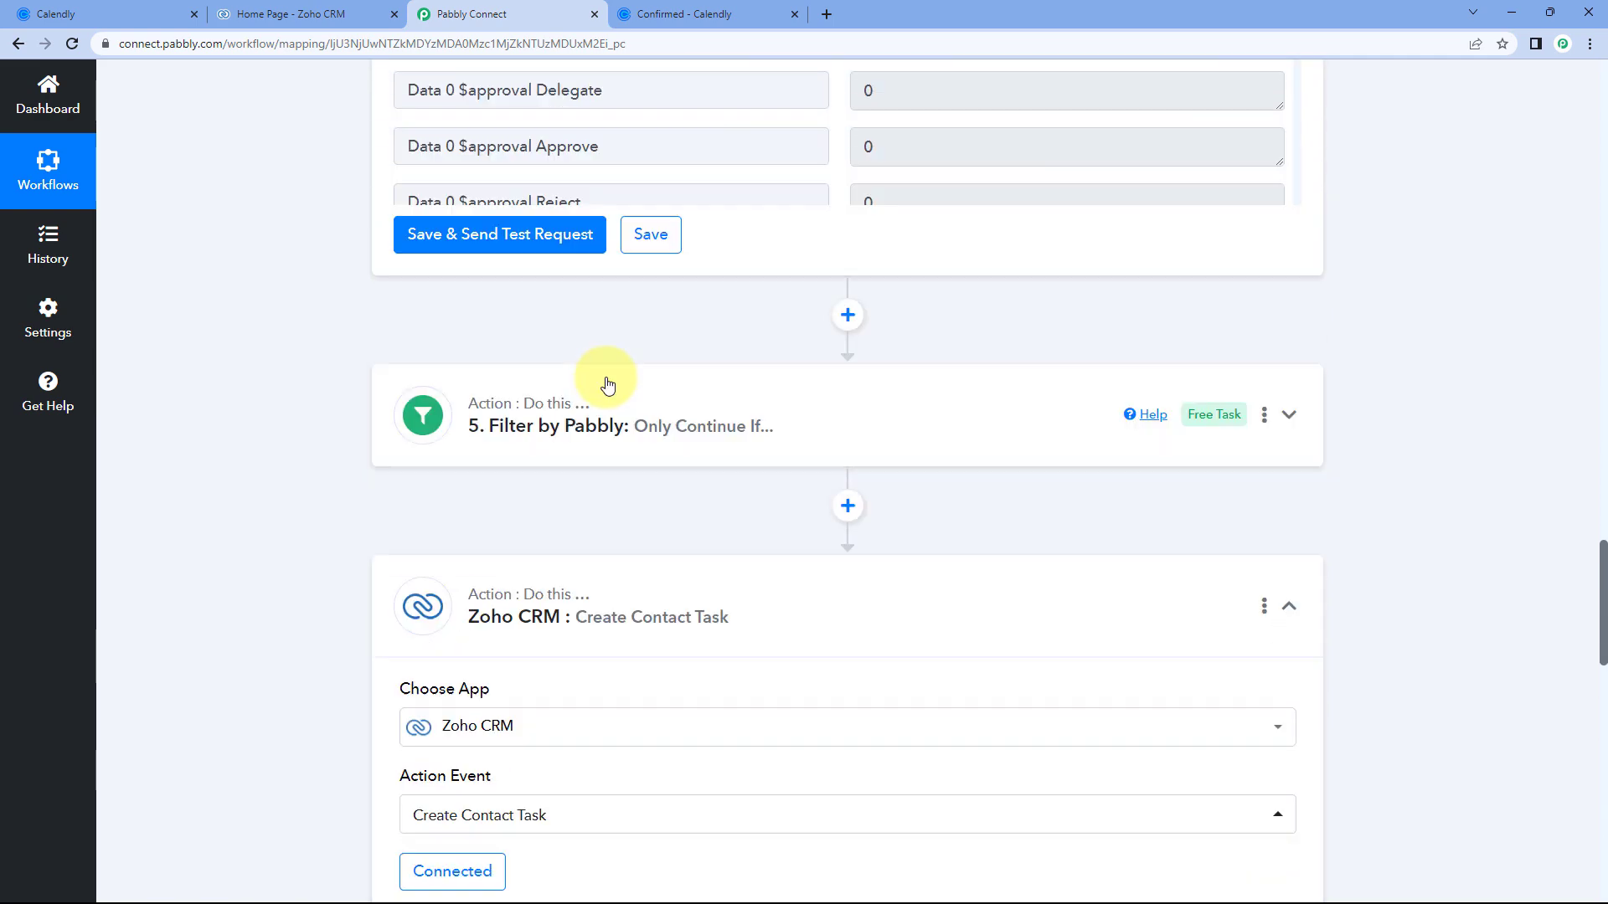
{"action": "scroll", "coordinate": [765, 447], "scroll_direction": "up", "scroll_amount": 10}
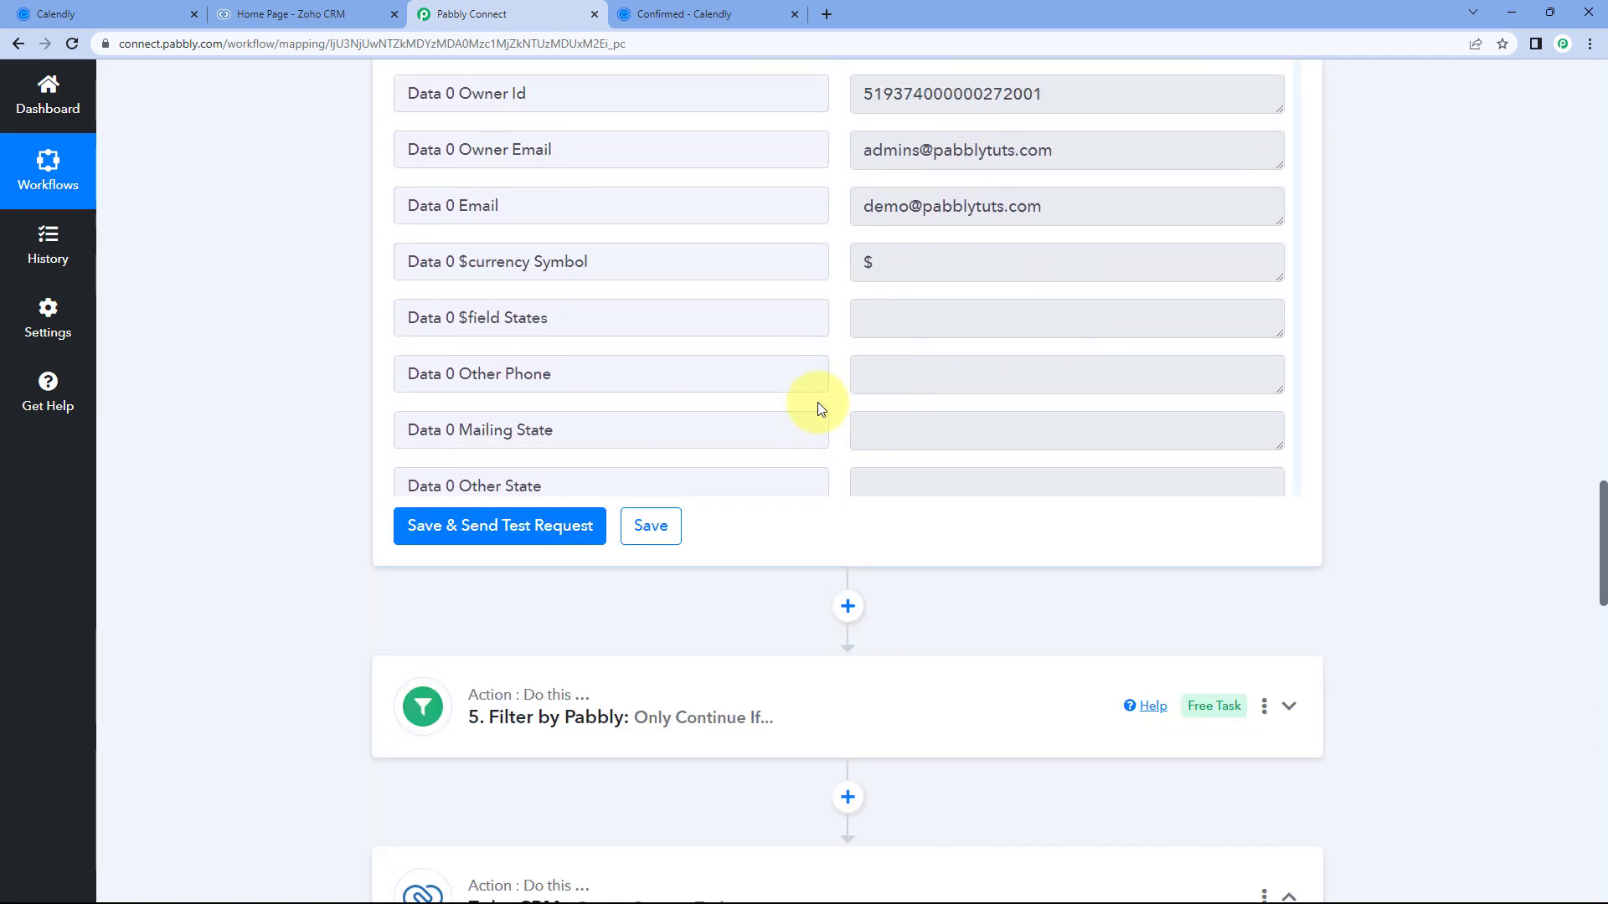
{"action": "scroll", "coordinate": [818, 382], "scroll_direction": "up", "scroll_amount": 4}
{"action": "left_click_drag", "start_coordinate": [1072, 431], "coordinate": [917, 427]}
{"action": "left_click", "coordinate": [840, 446]}
{"action": "double_click", "coordinate": [920, 425]}
{"action": "left_click", "coordinate": [834, 431]}
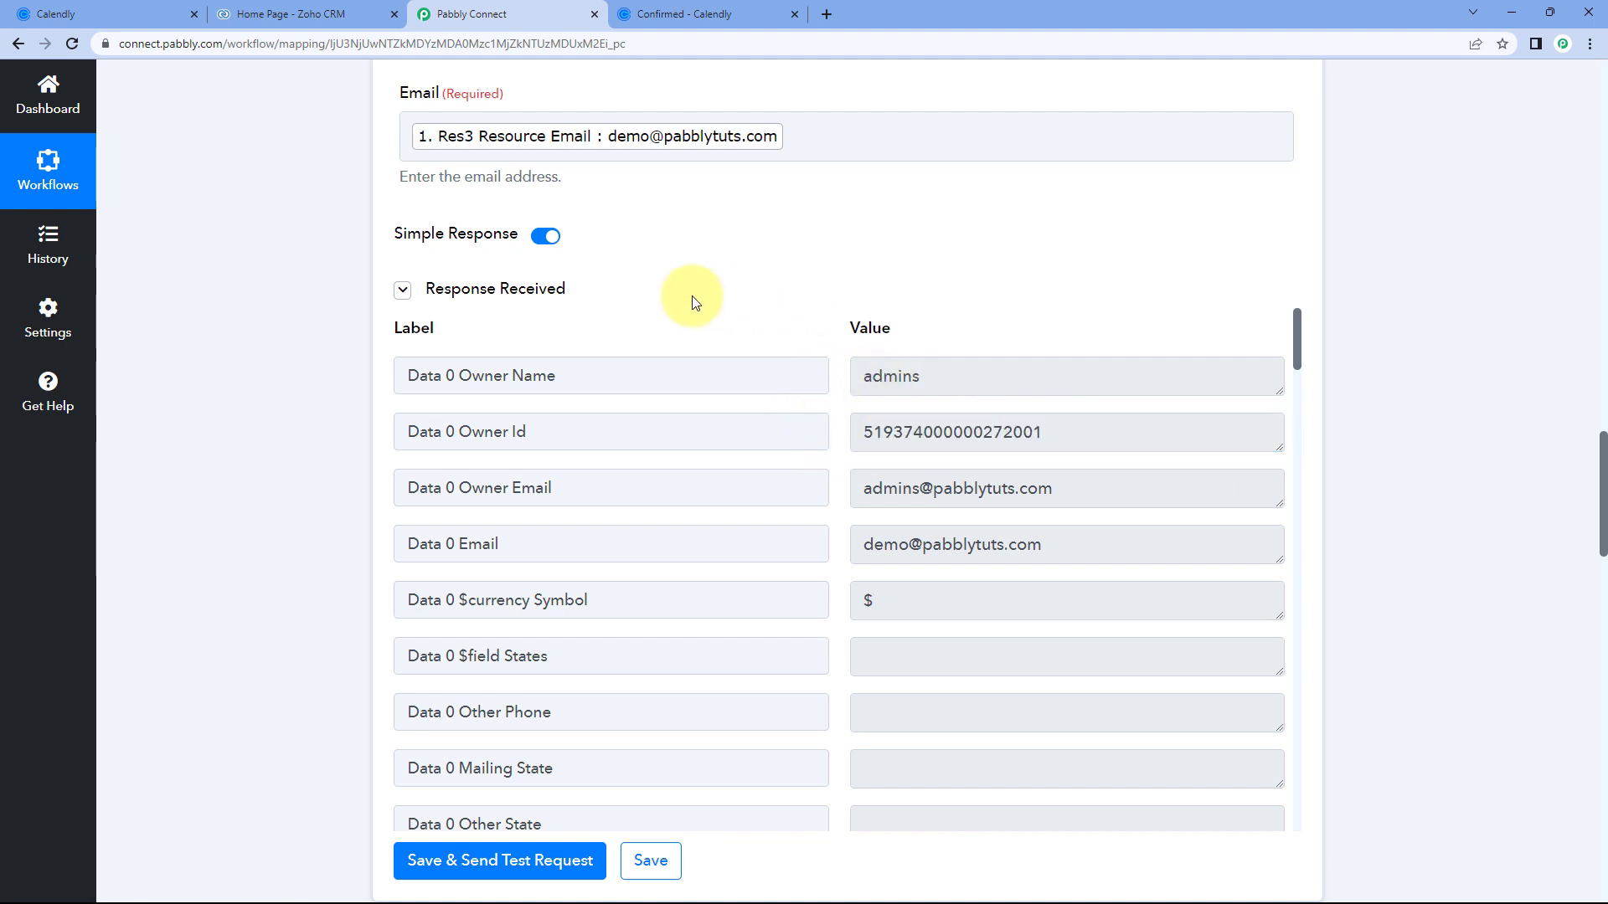
{"action": "scroll", "coordinate": [359, 348], "scroll_direction": "down", "scroll_amount": 14}
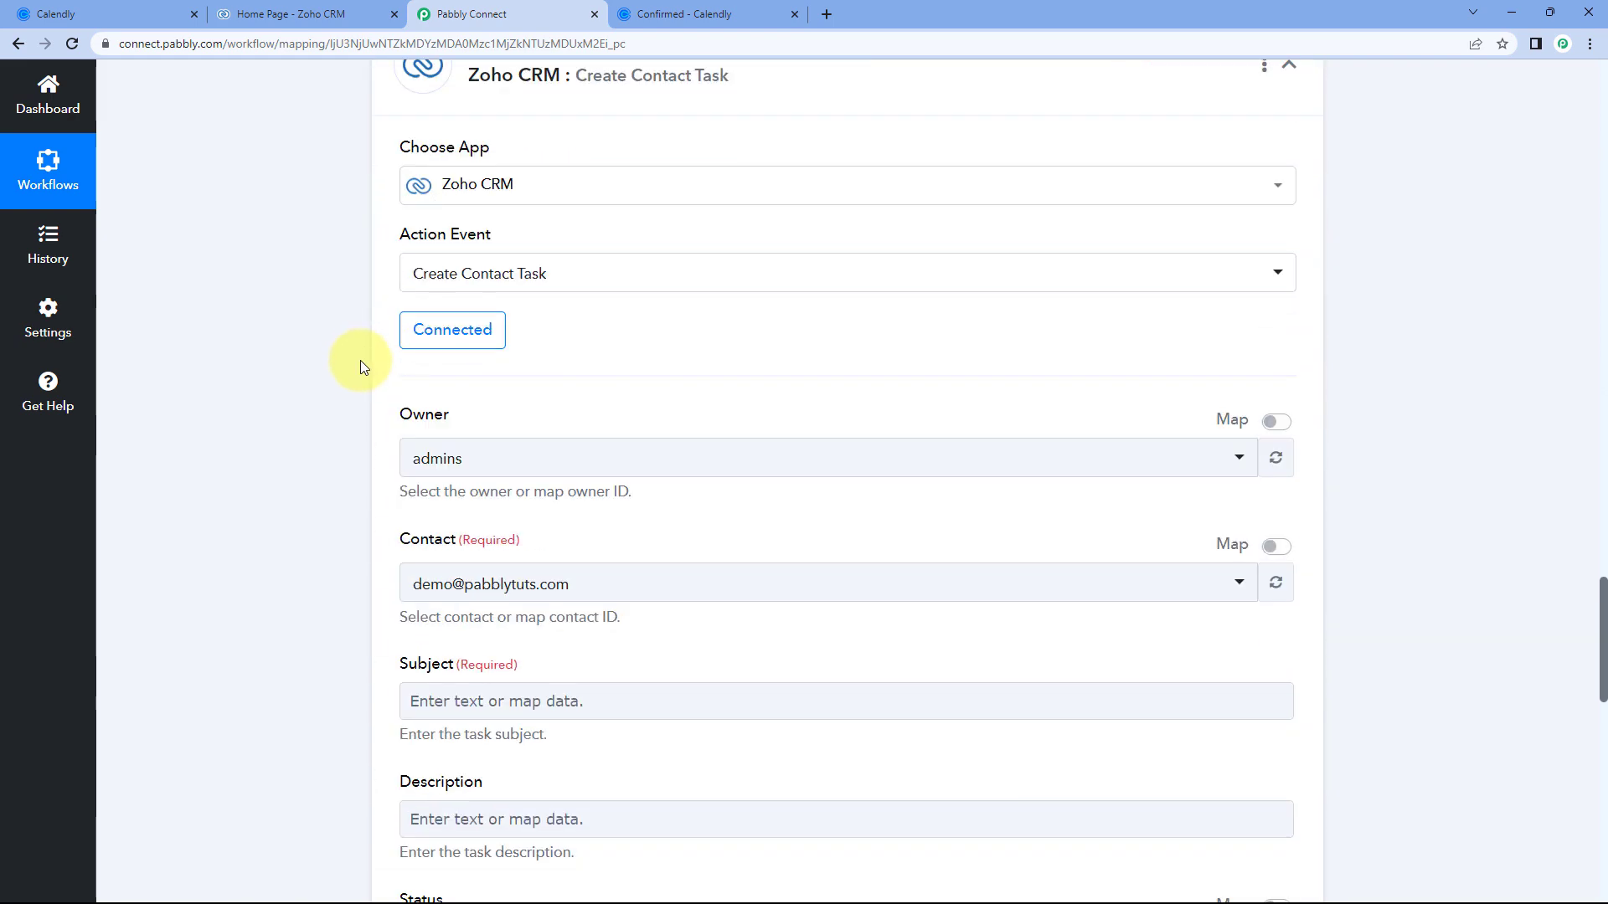
{"action": "scroll", "coordinate": [481, 423], "scroll_direction": "down", "scroll_amount": 1}
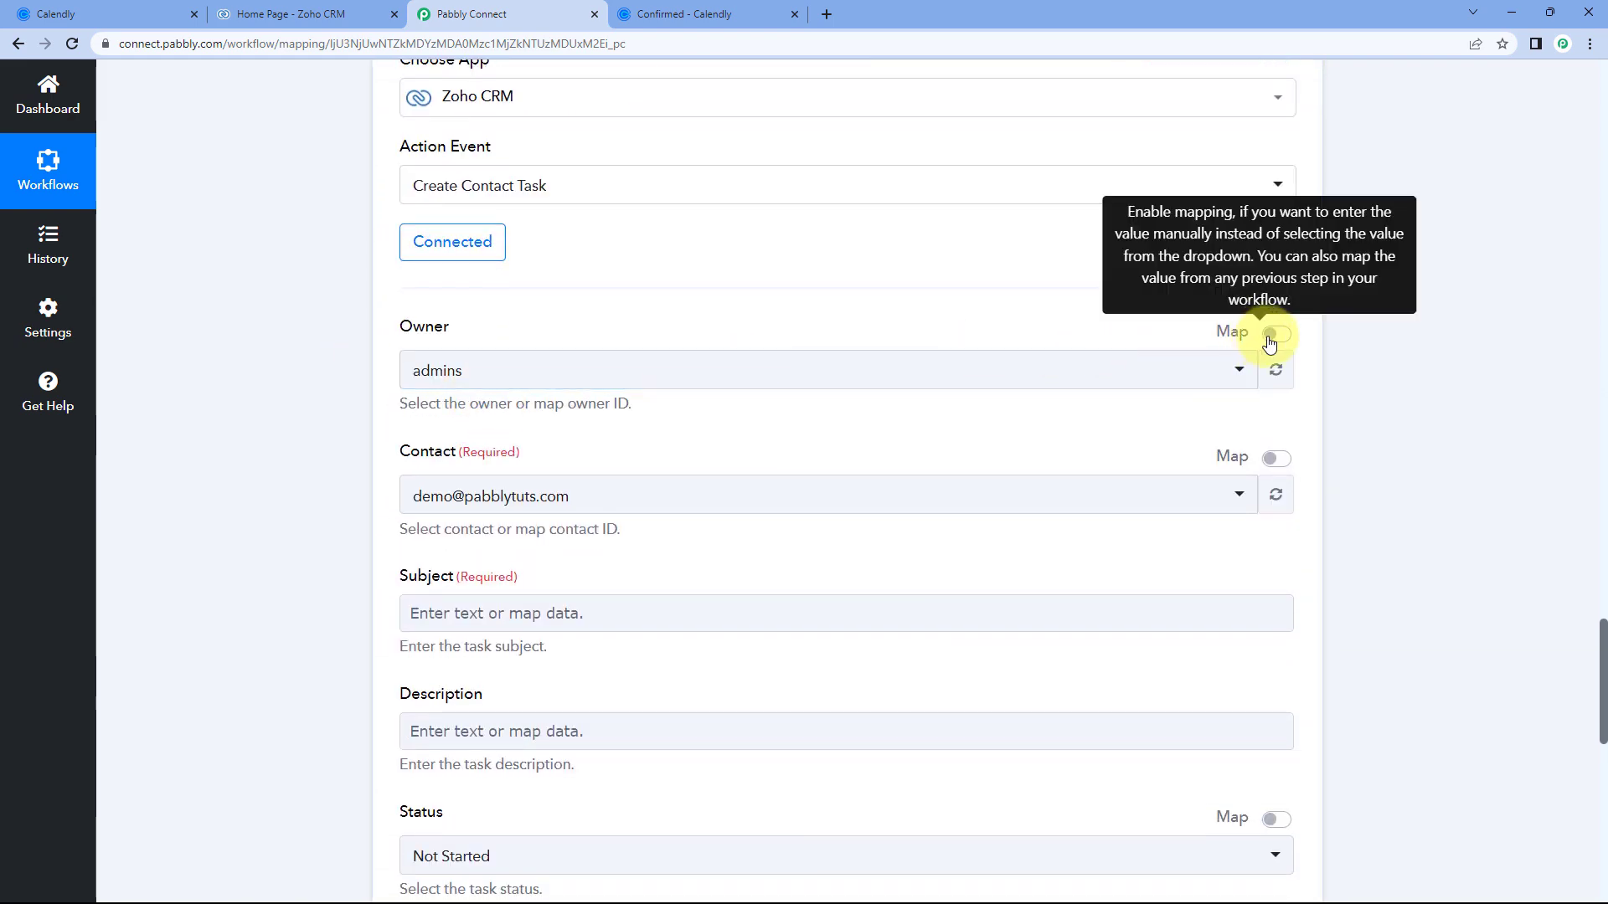
Map the Owner field to step 4's Data 0 Owner Id instead of the fixed ID.
{"action": "left_click", "coordinate": [1281, 334]}
{"action": "left_click_drag", "start_coordinate": [659, 361], "coordinate": [377, 358]}
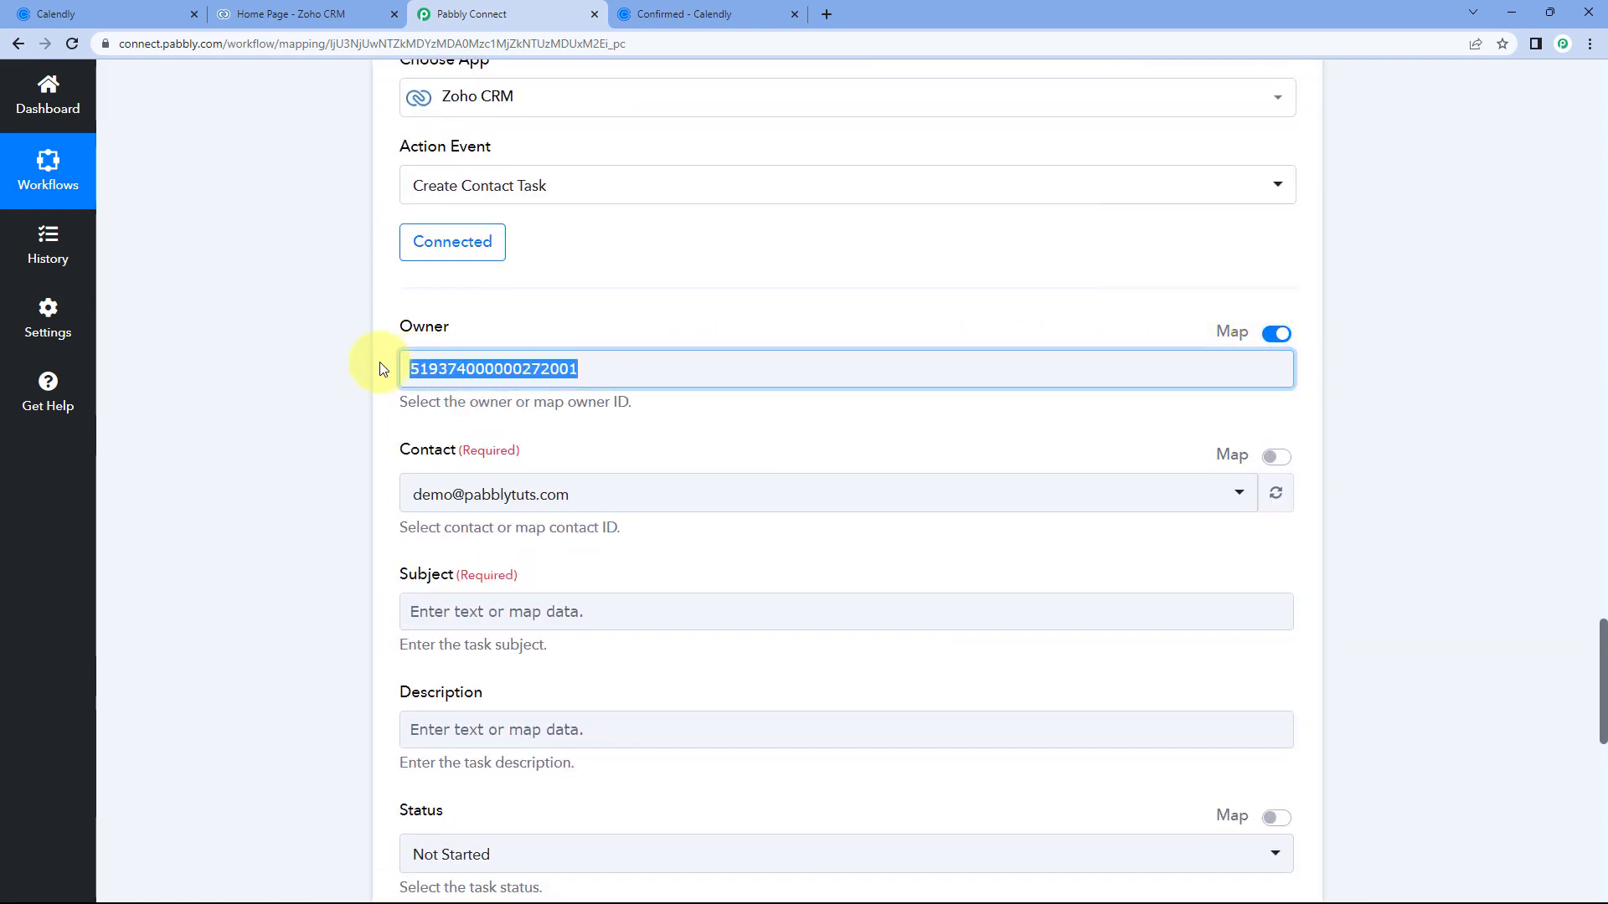
{"action": "key", "text": "BackSpace"}
{"action": "scroll", "coordinate": [363, 353], "scroll_direction": "down", "scroll_amount": 2}
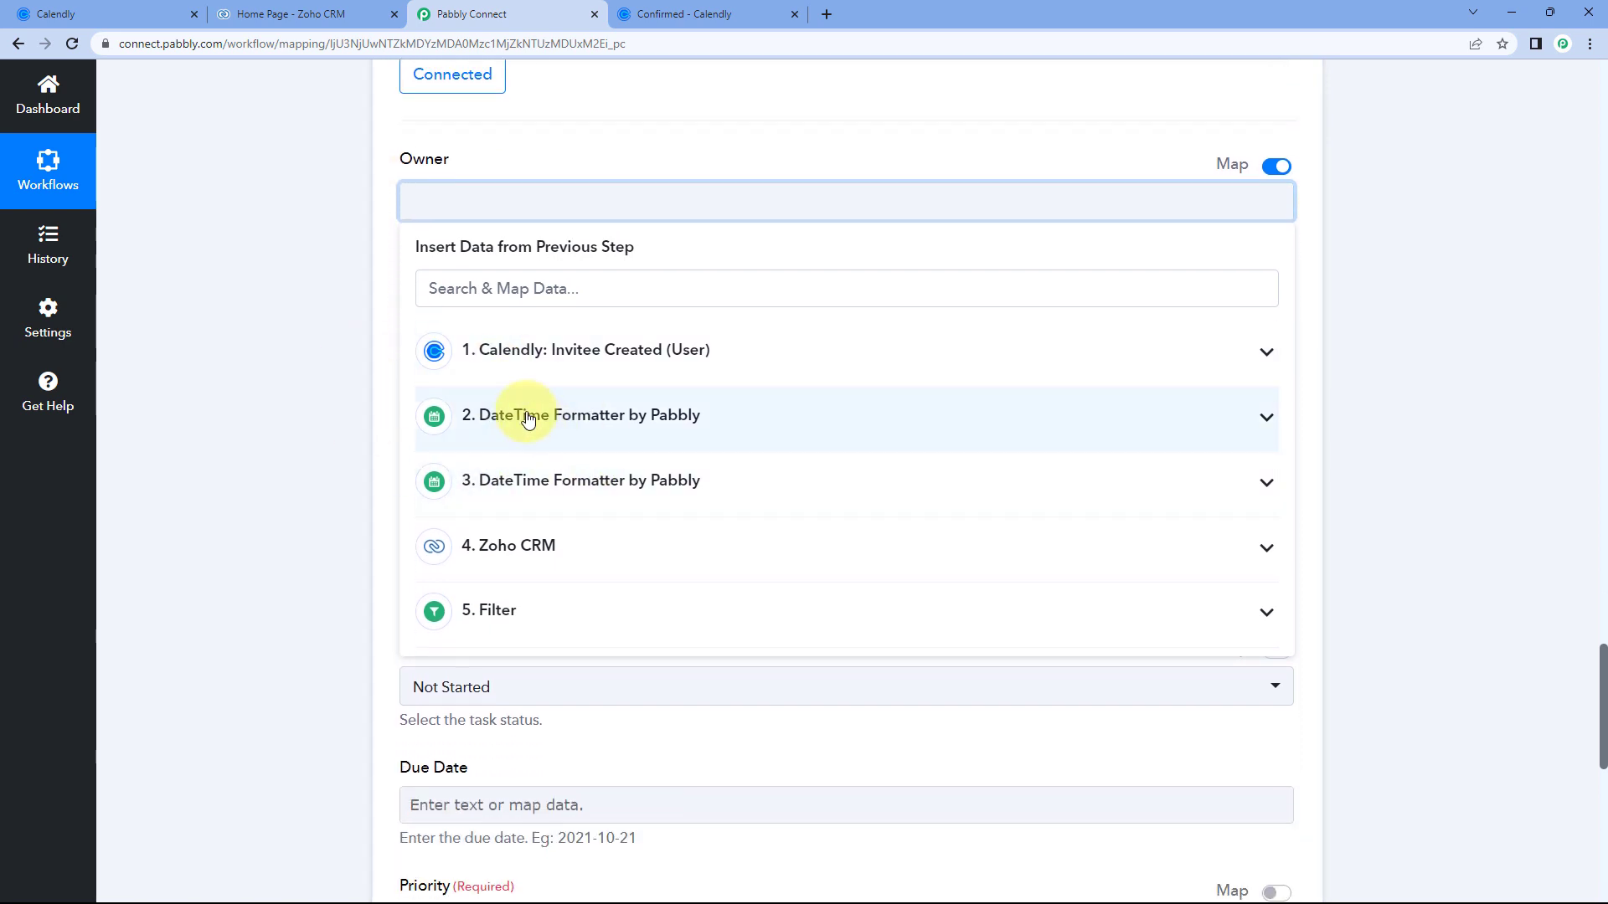
{"action": "left_click", "coordinate": [584, 545]}
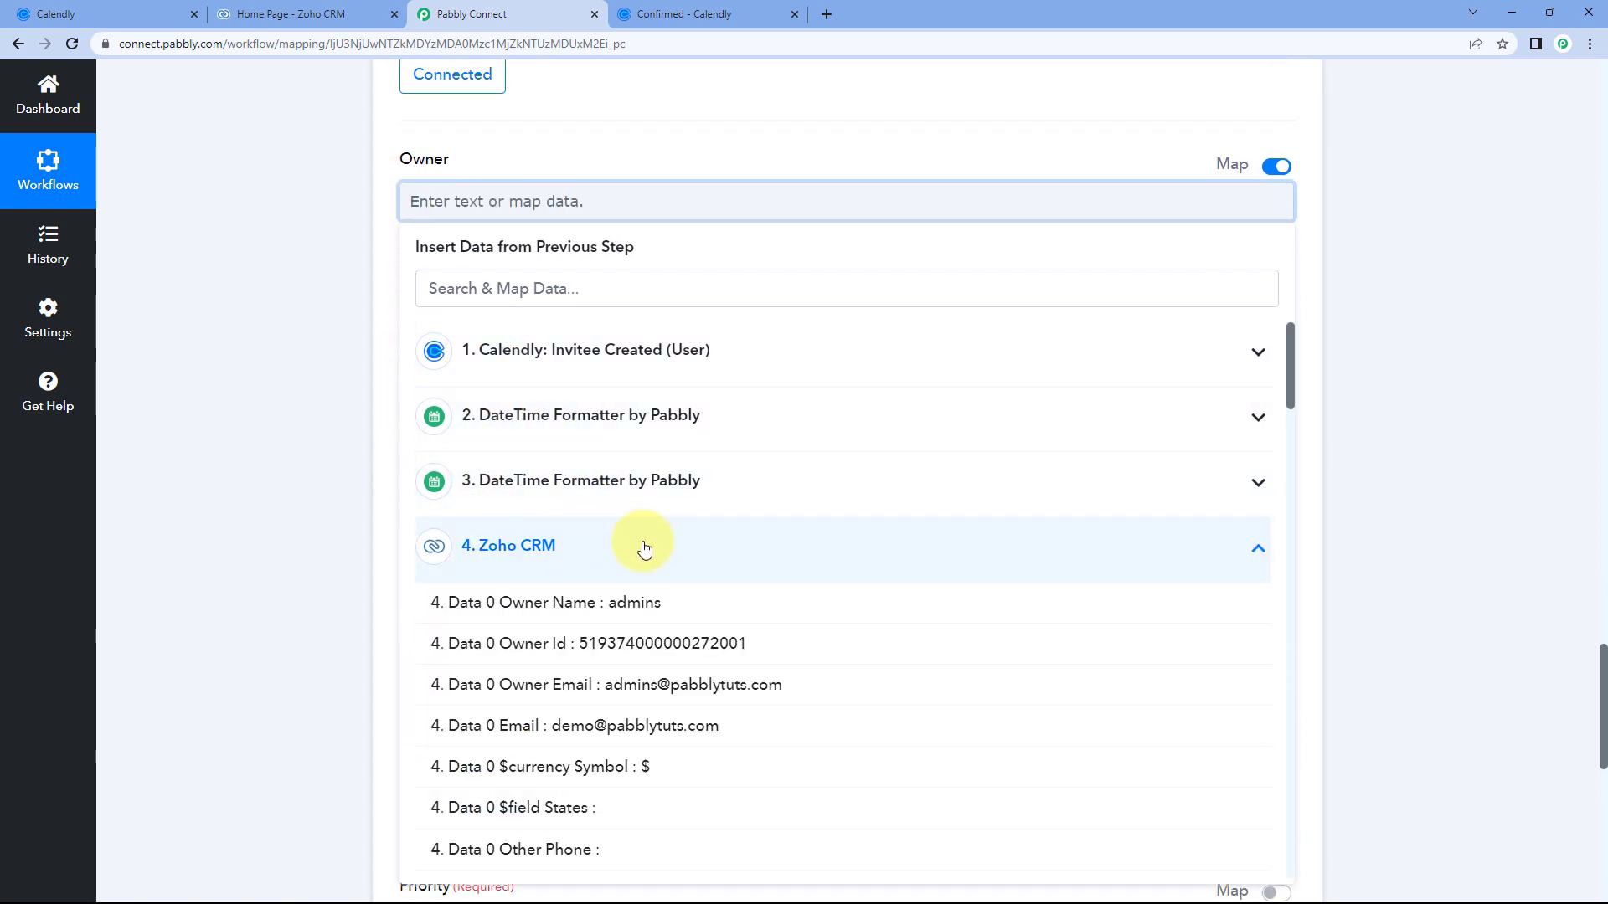
{"action": "left_click", "coordinate": [566, 657]}
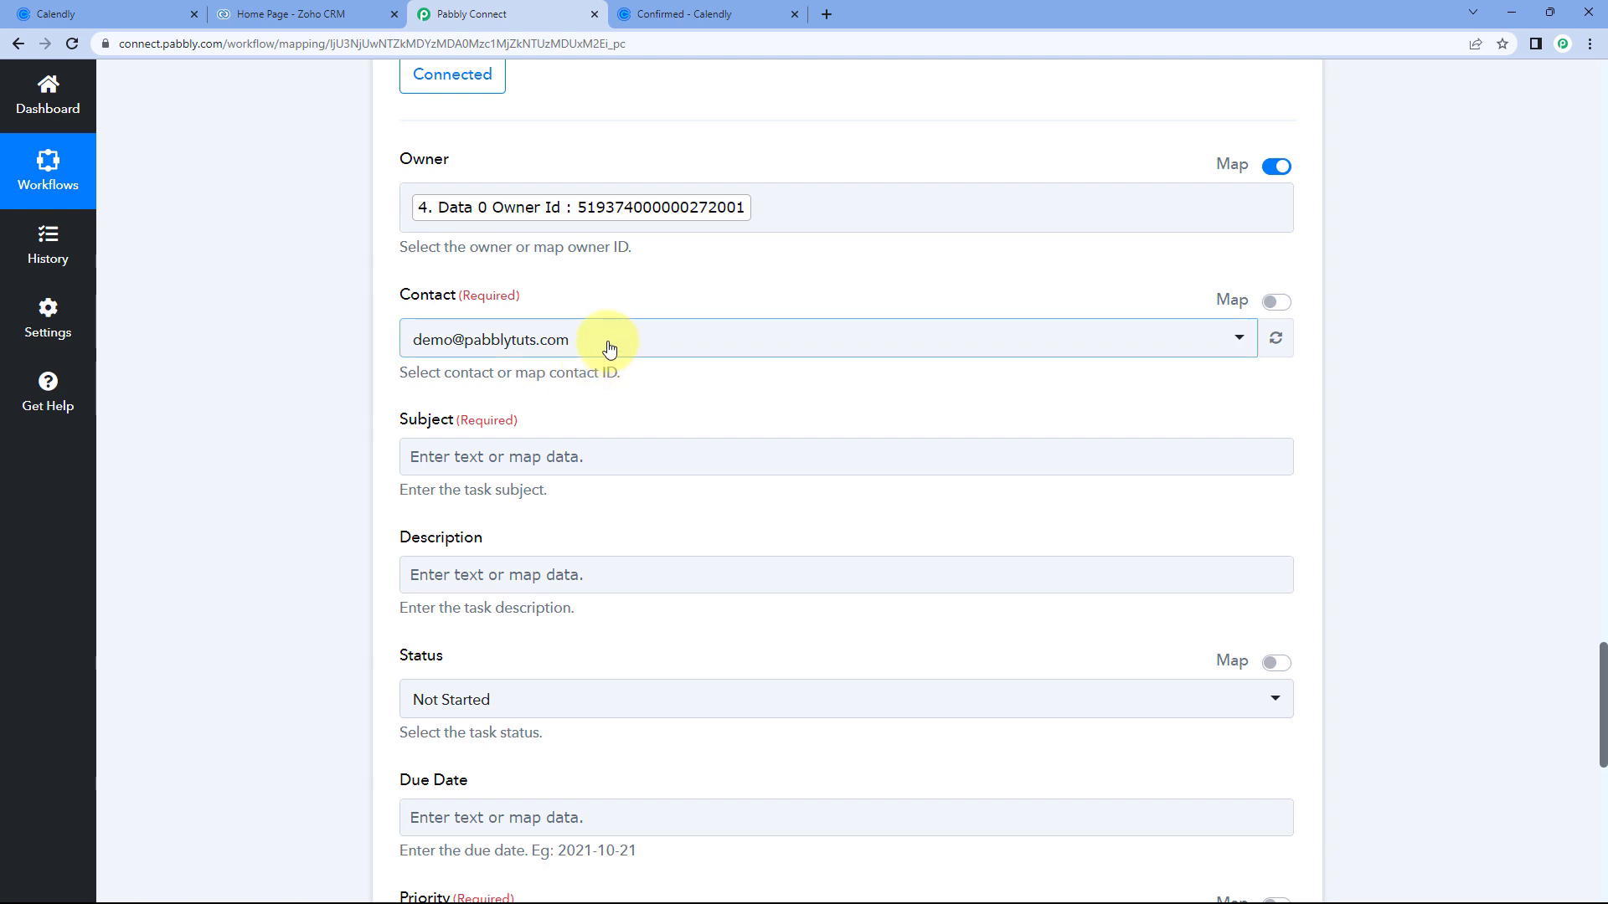
Browse the Contact list and close it without picking a contact.
{"action": "left_click", "coordinate": [409, 343]}
{"action": "scroll", "coordinate": [352, 358], "scroll_direction": "down", "scroll_amount": 2}
{"action": "scroll", "coordinate": [373, 337], "scroll_direction": "down", "scroll_amount": 1}
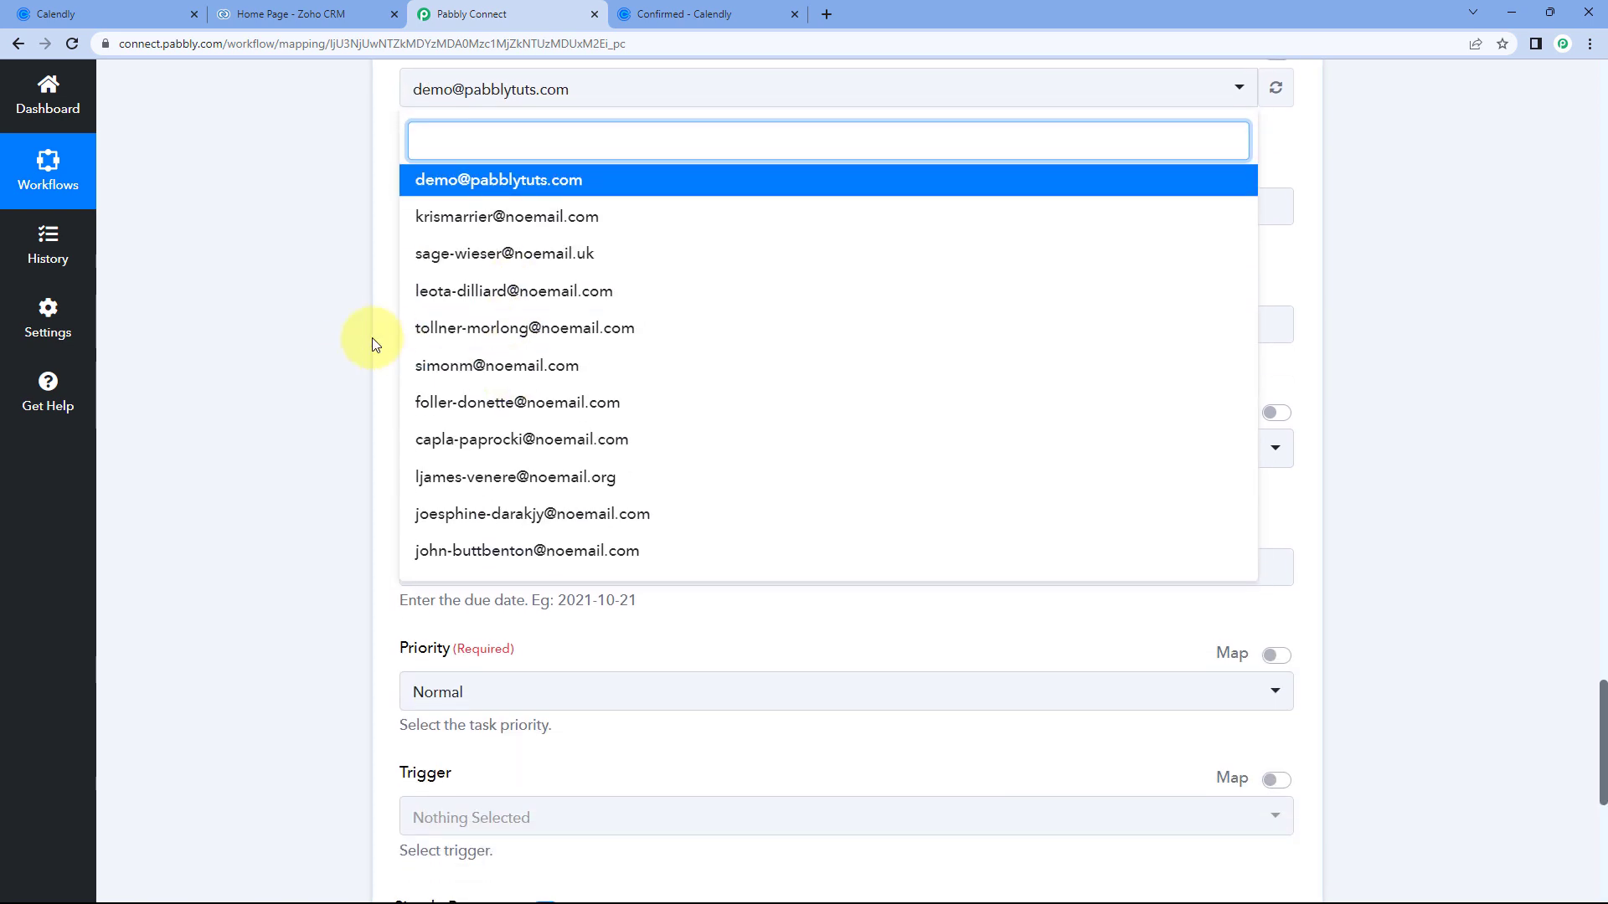
{"action": "scroll", "coordinate": [379, 340], "scroll_direction": "up", "scroll_amount": 1}
{"action": "left_click", "coordinate": [379, 340]}
{"action": "scroll", "coordinate": [381, 326], "scroll_direction": "up", "scroll_amount": 1}
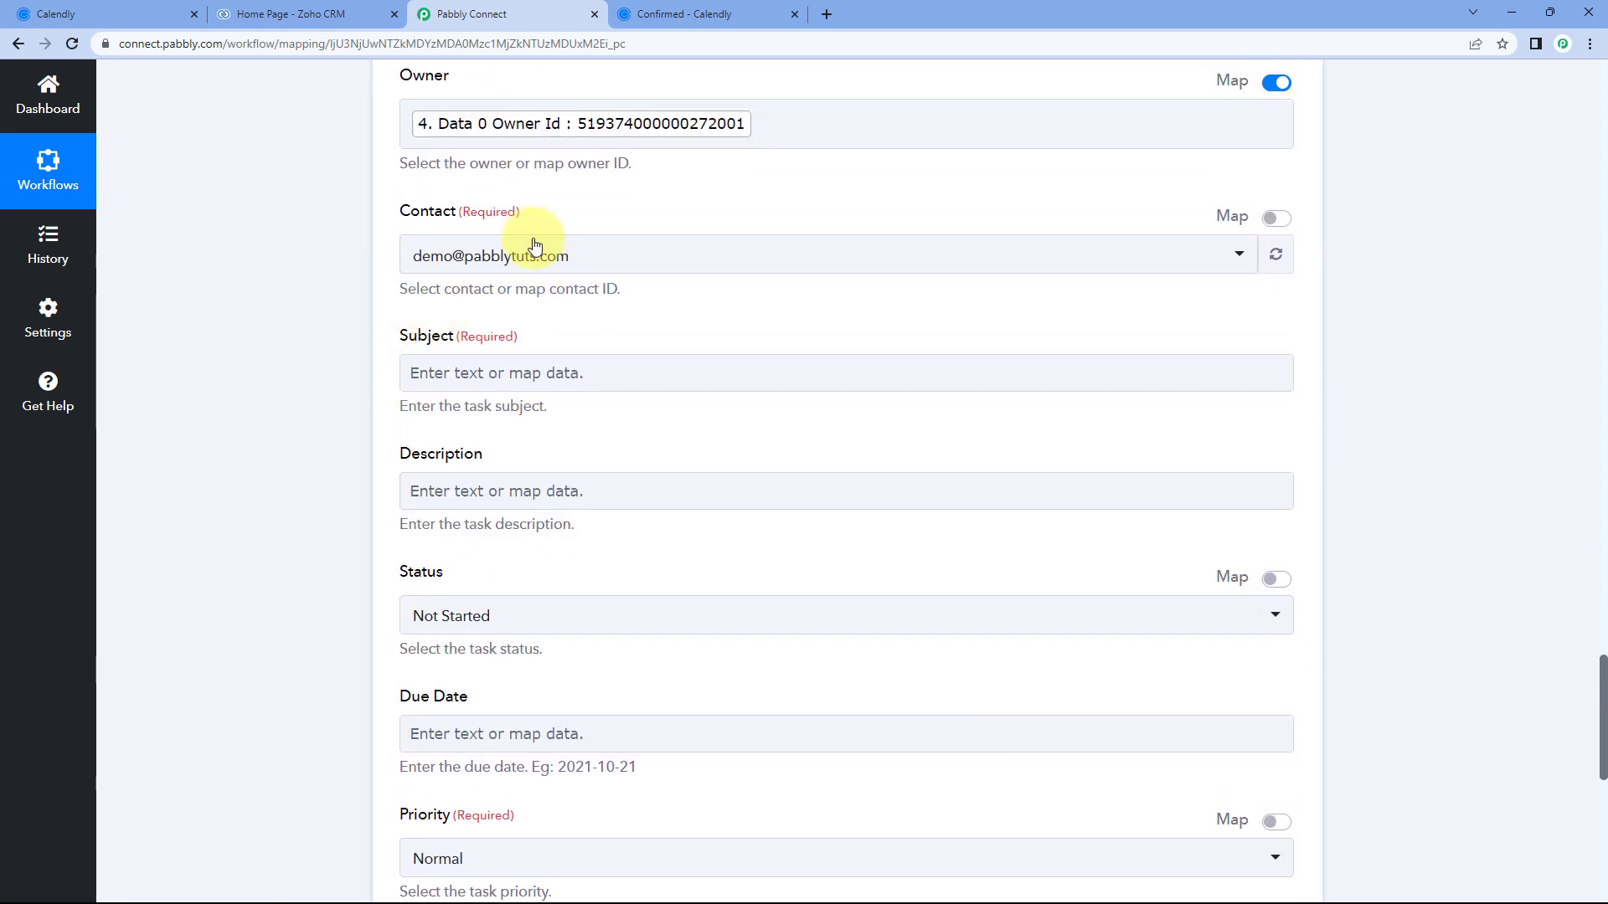
Check the Calendly confirmation, then map Contact to step 4's Data 0 Id in place of the fixed ID.
{"action": "left_click", "coordinate": [669, 14]}
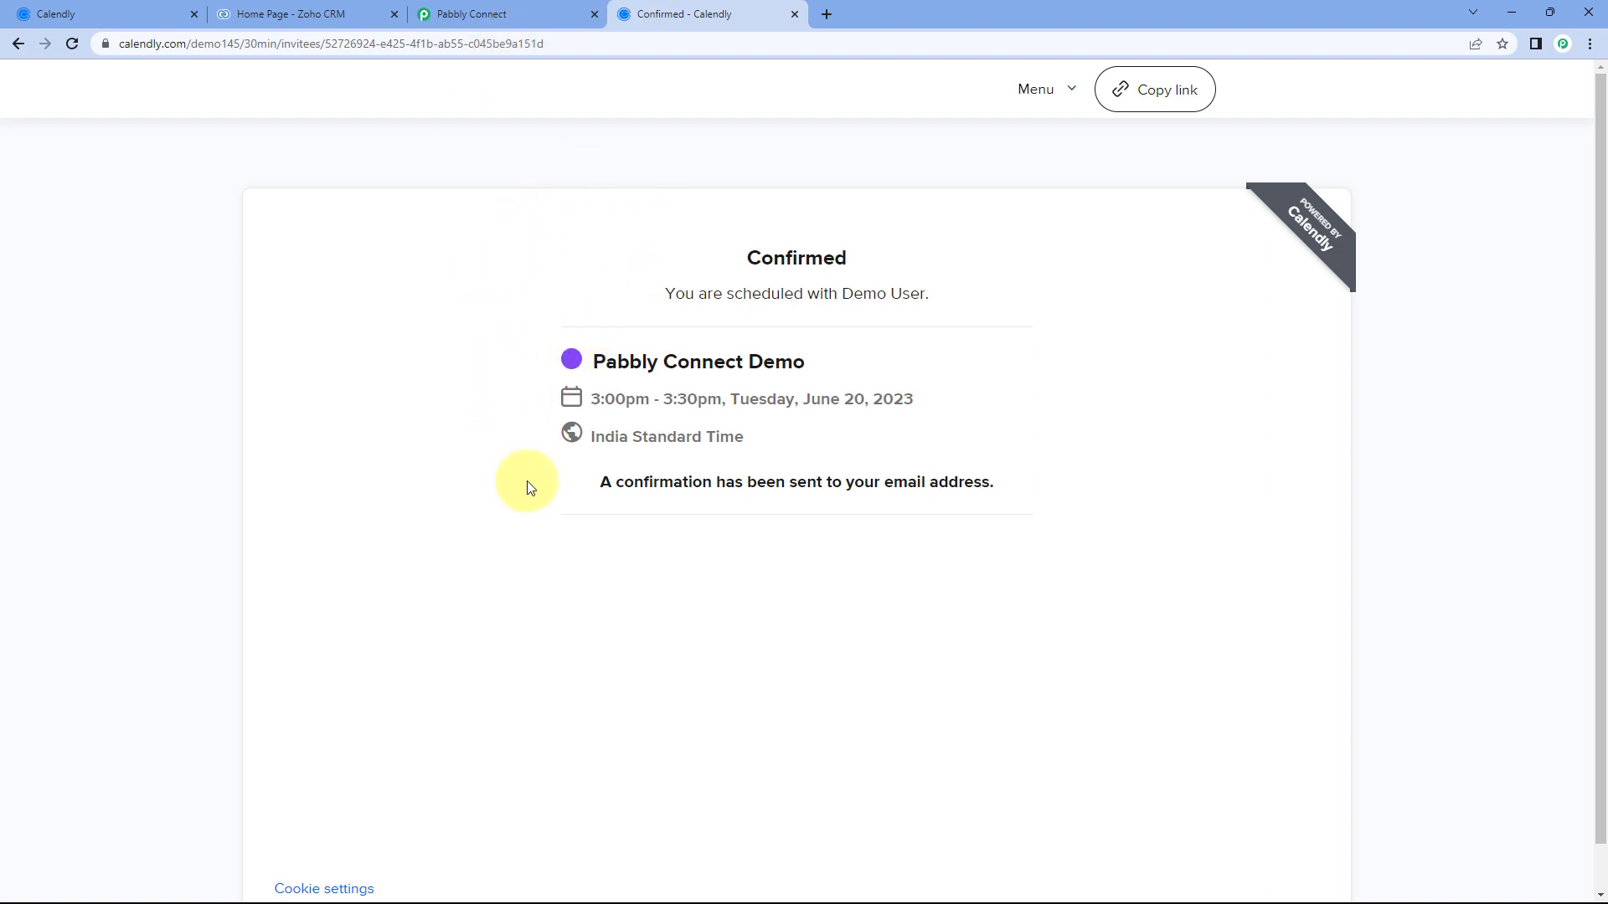
{"action": "left_click", "coordinate": [502, 13]}
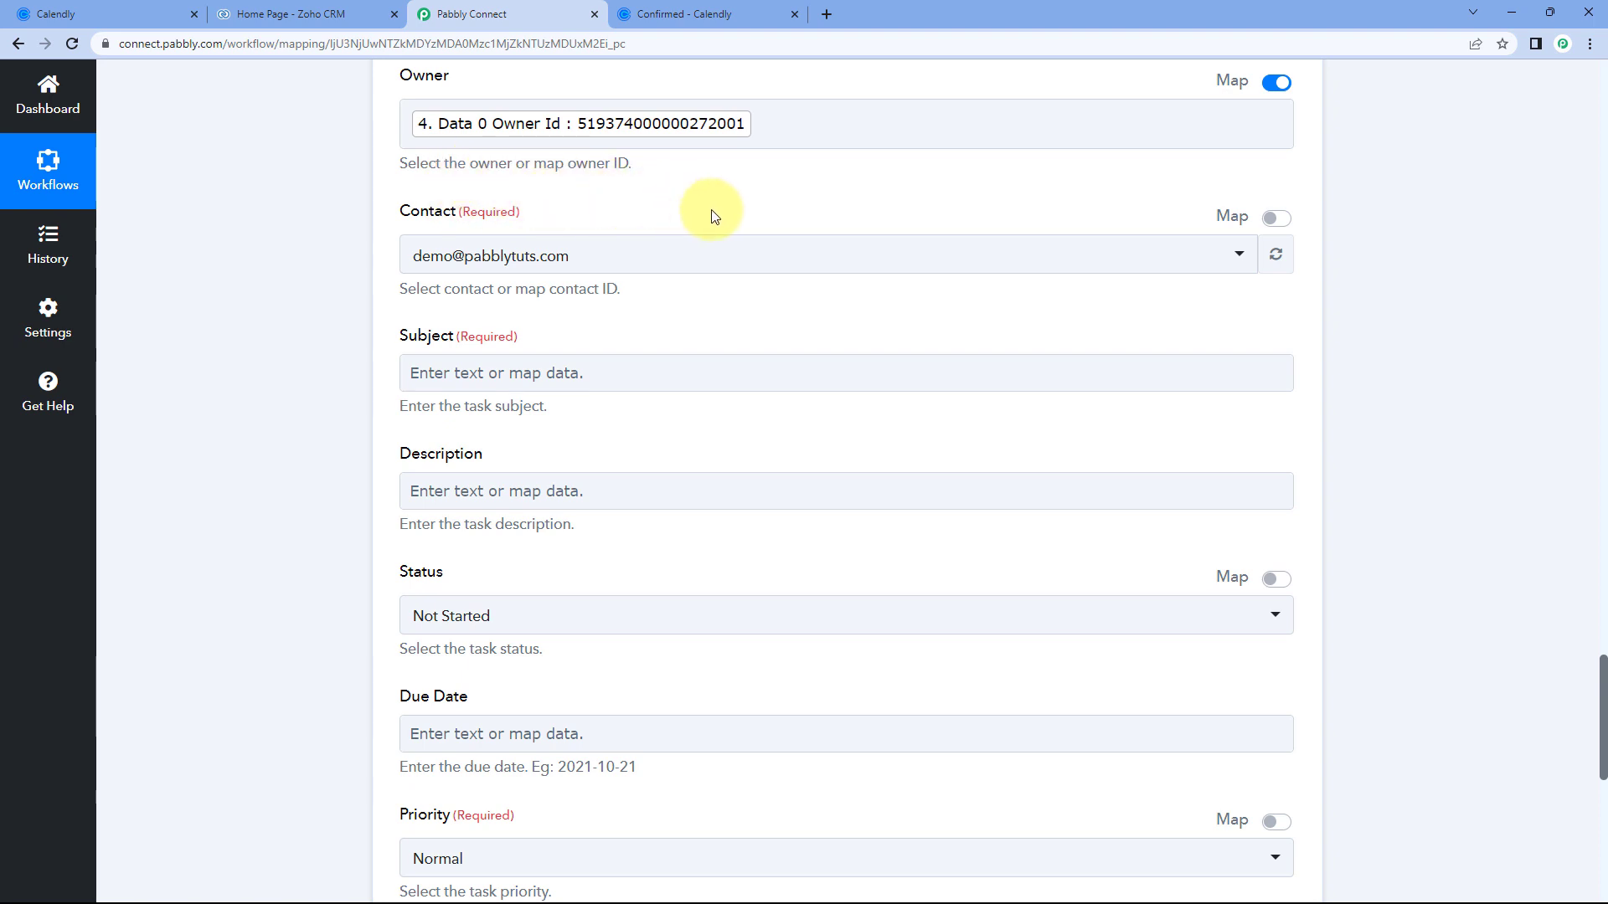
{"action": "left_click", "coordinate": [1271, 219]}
{"action": "left_click", "coordinate": [934, 270]}
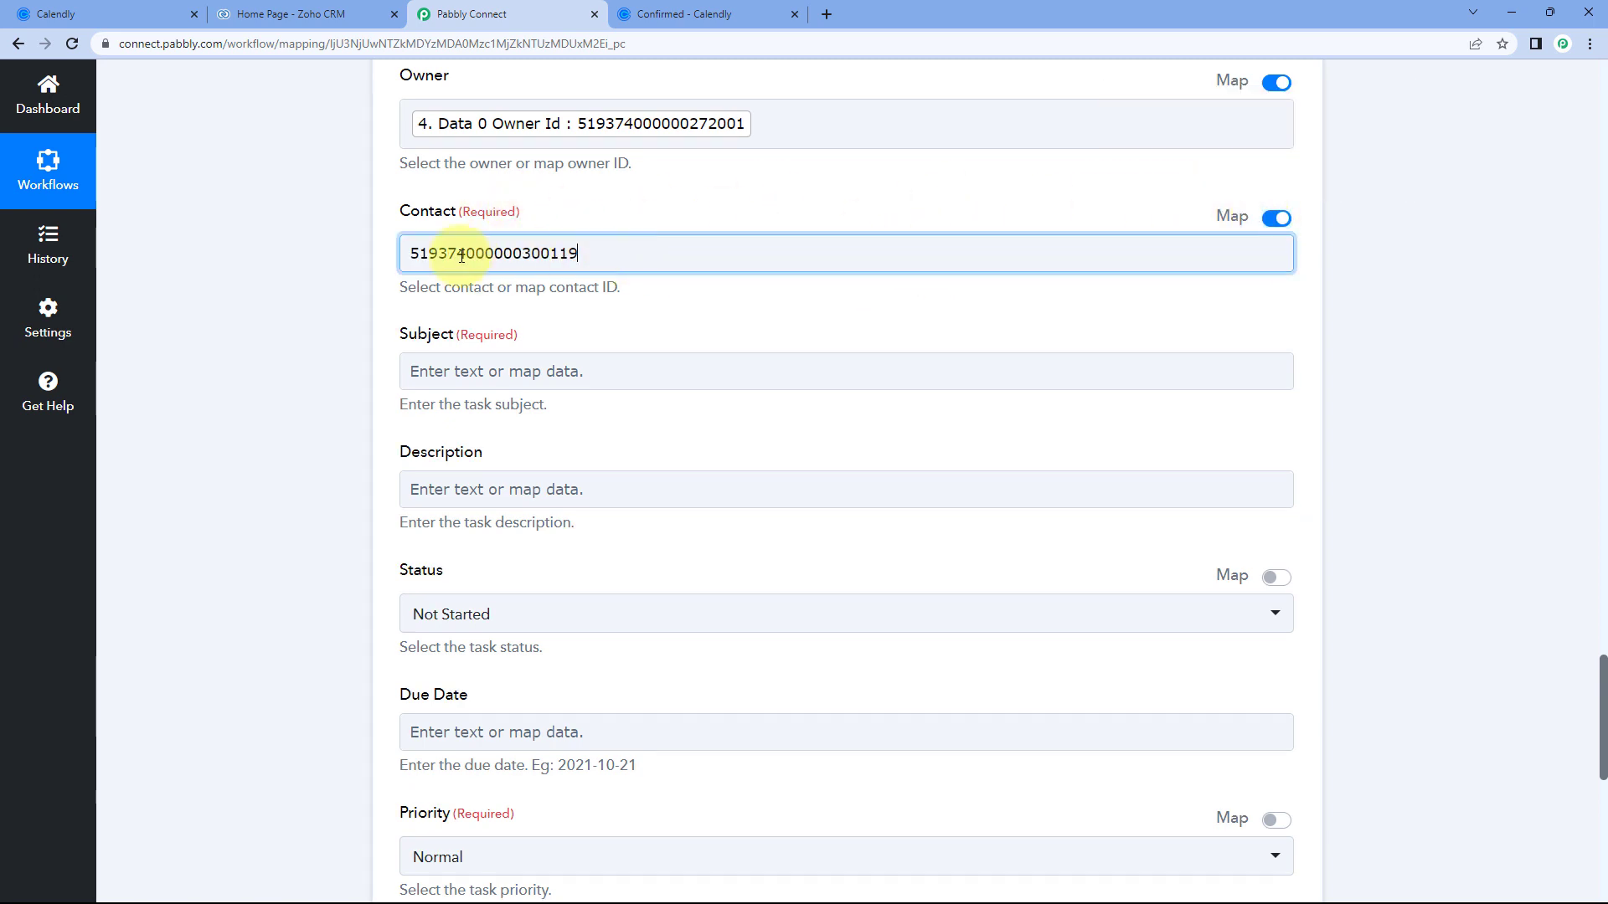
{"action": "key", "text": "BackSpace"}
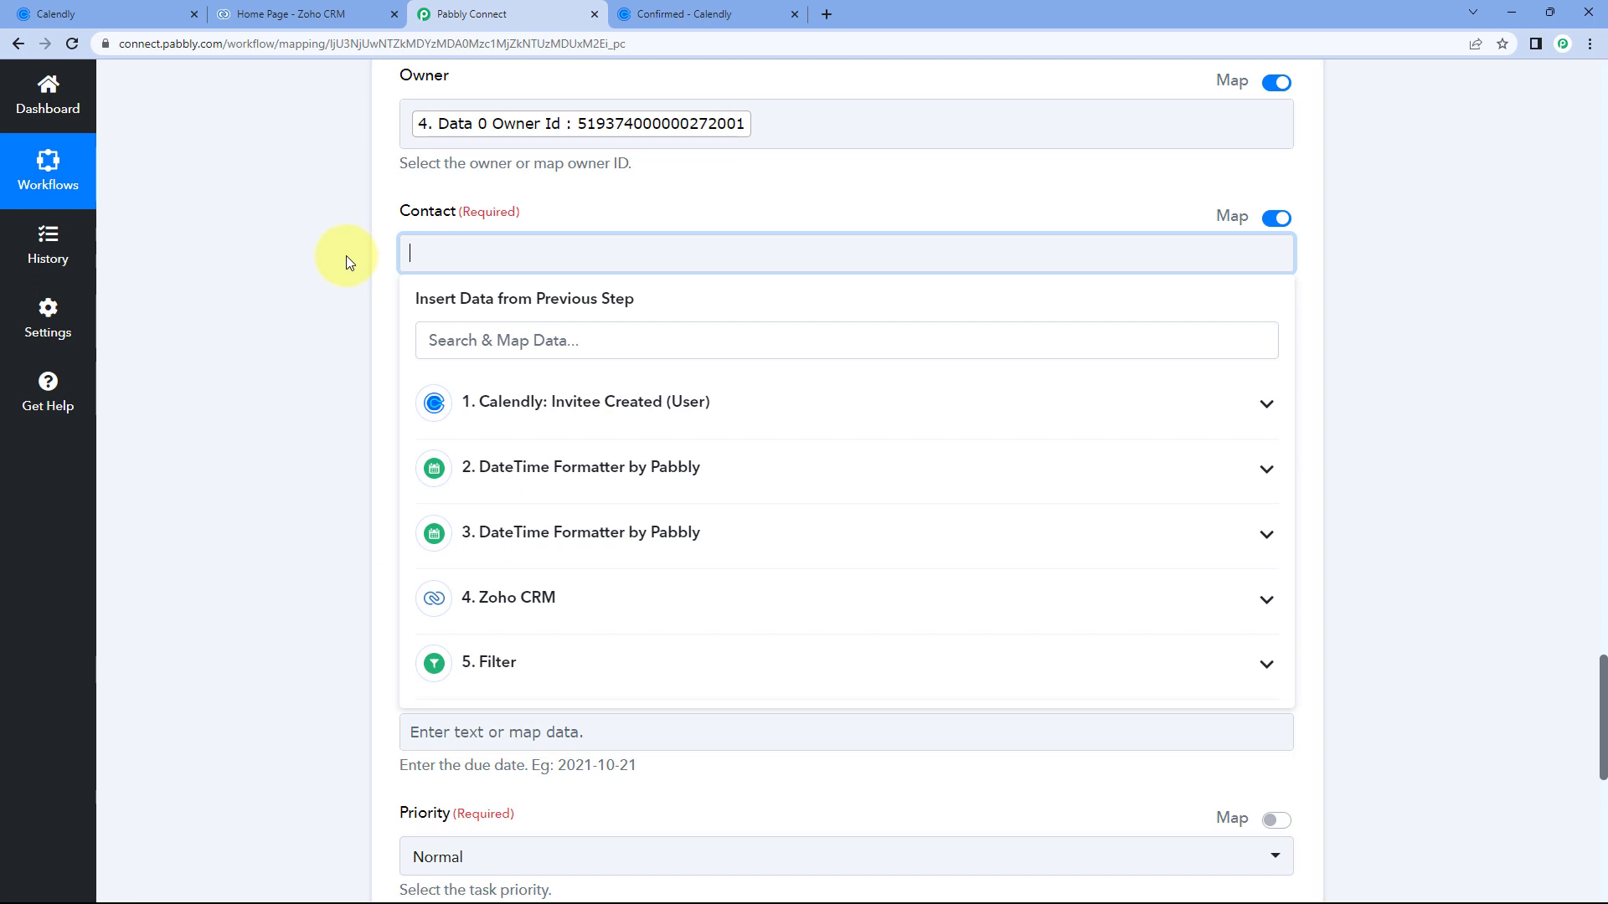
{"action": "left_click", "coordinate": [549, 599]}
{"action": "scroll", "coordinate": [561, 577], "scroll_direction": "down", "scroll_amount": 9}
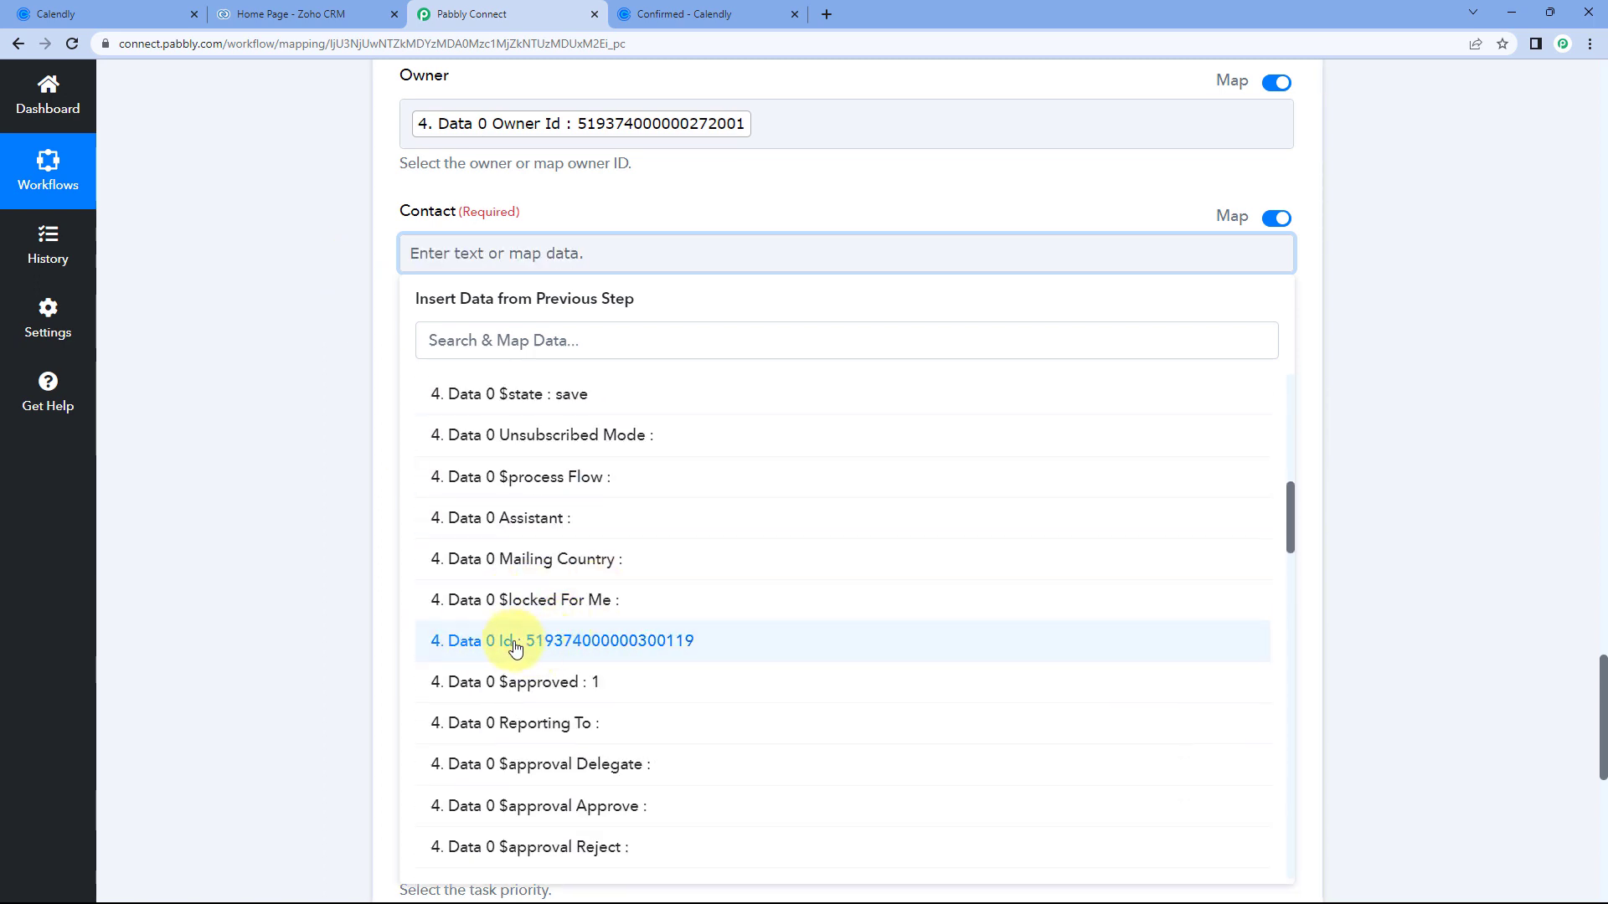
{"action": "left_click", "coordinate": [520, 649]}
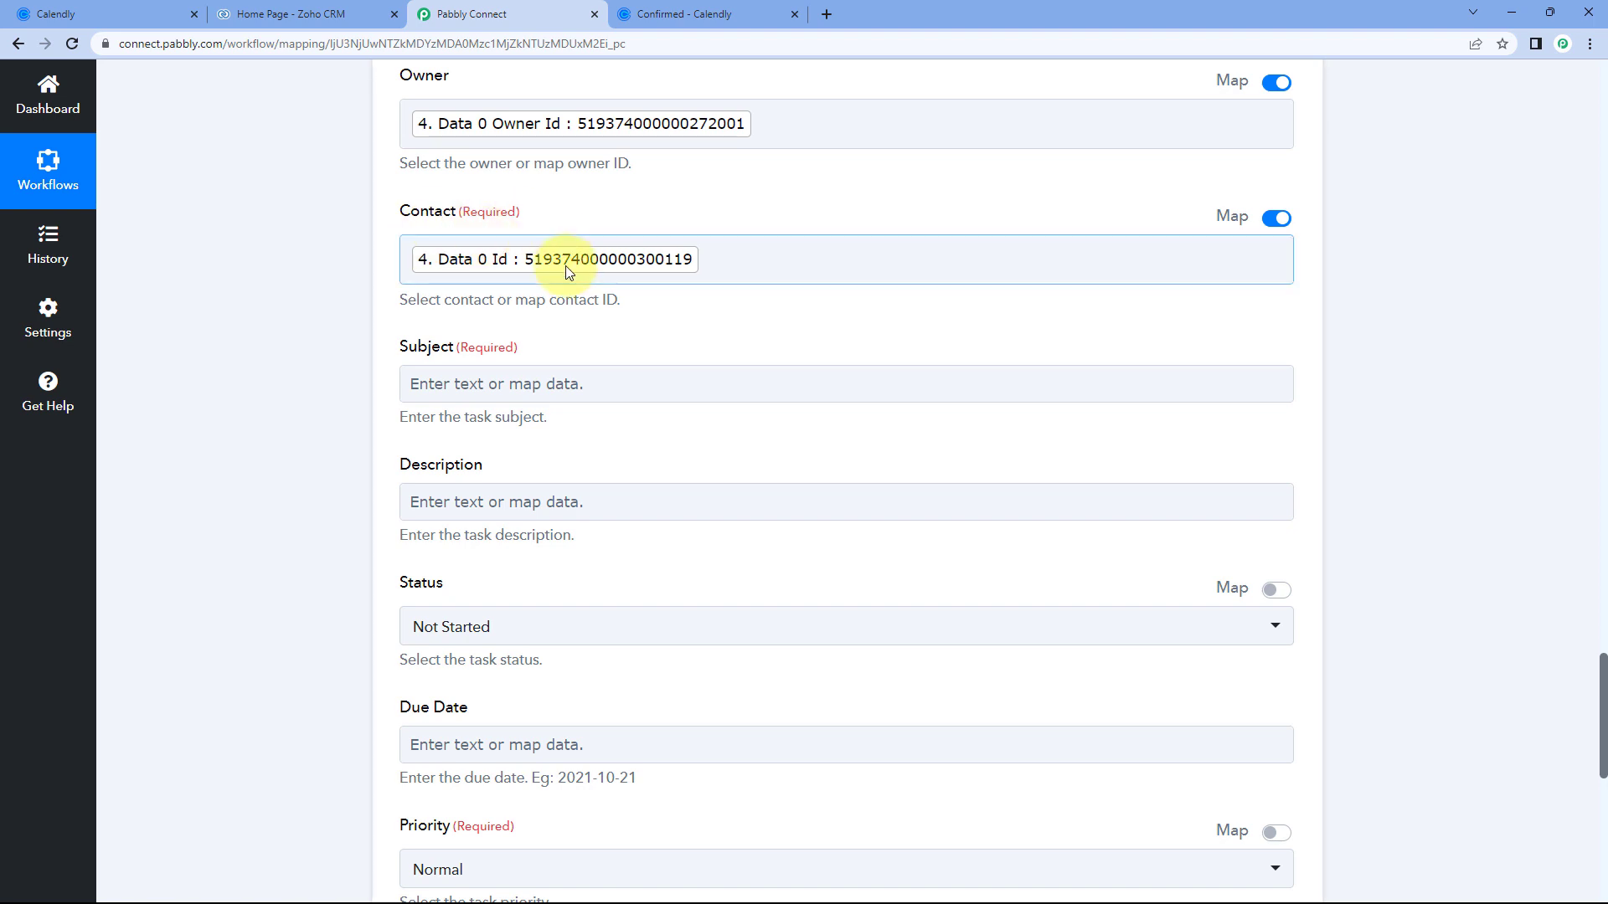
{"action": "scroll", "coordinate": [453, 201], "scroll_direction": "down", "scroll_amount": 2}
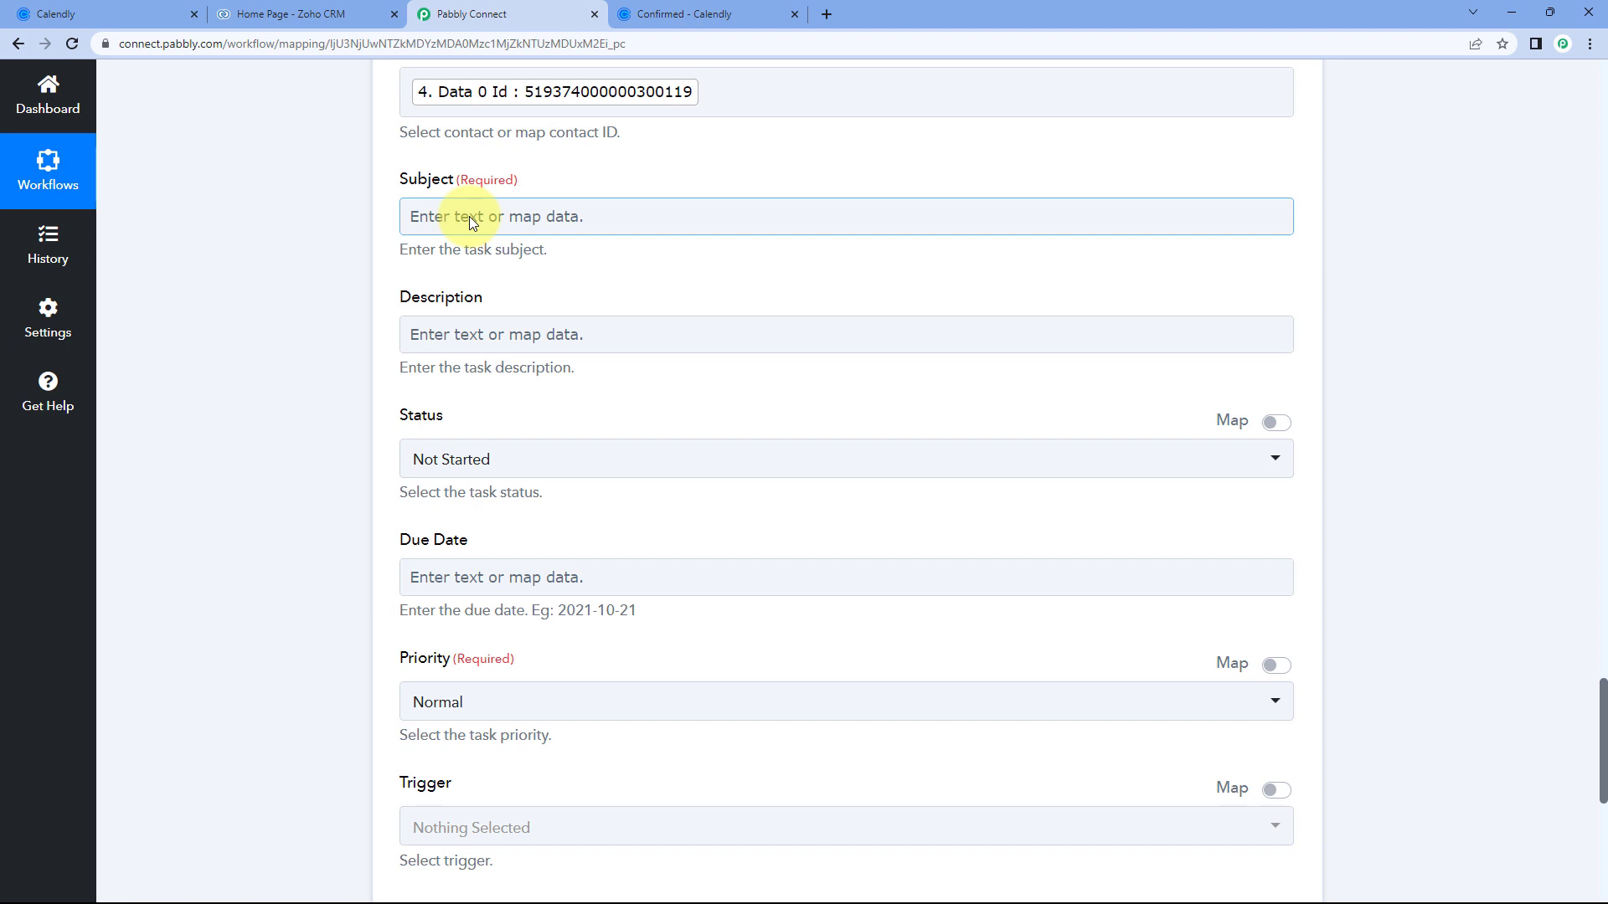
Insert the Calendly invitee's name into Subject and end the sentence with a period.
{"action": "left_click", "coordinate": [469, 216]}
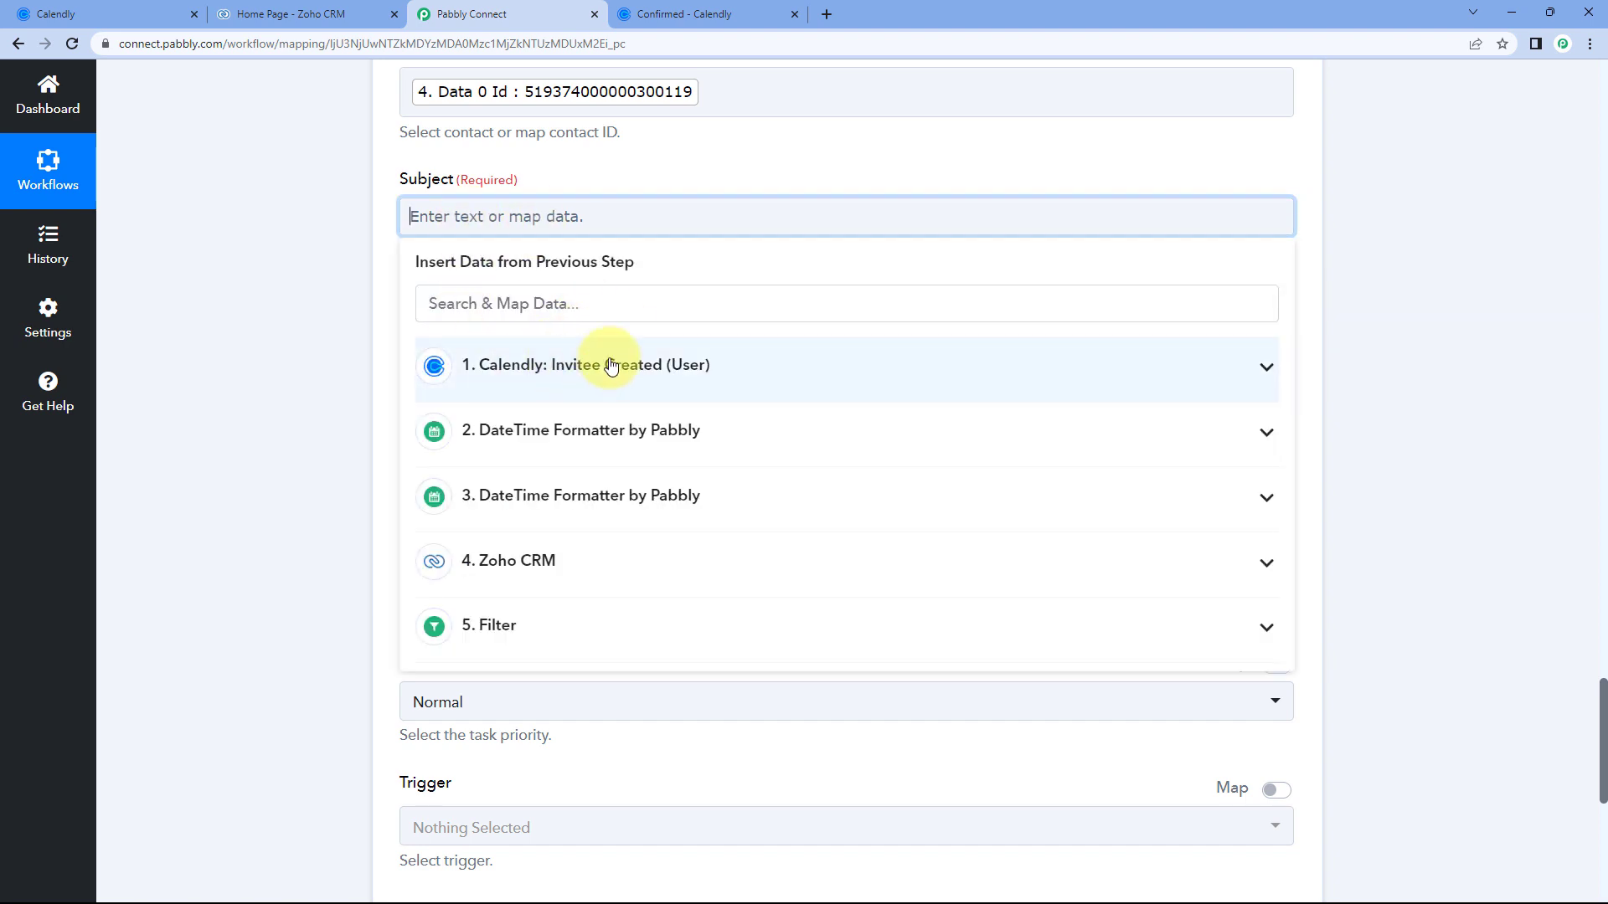
{"action": "left_click", "coordinate": [584, 371]}
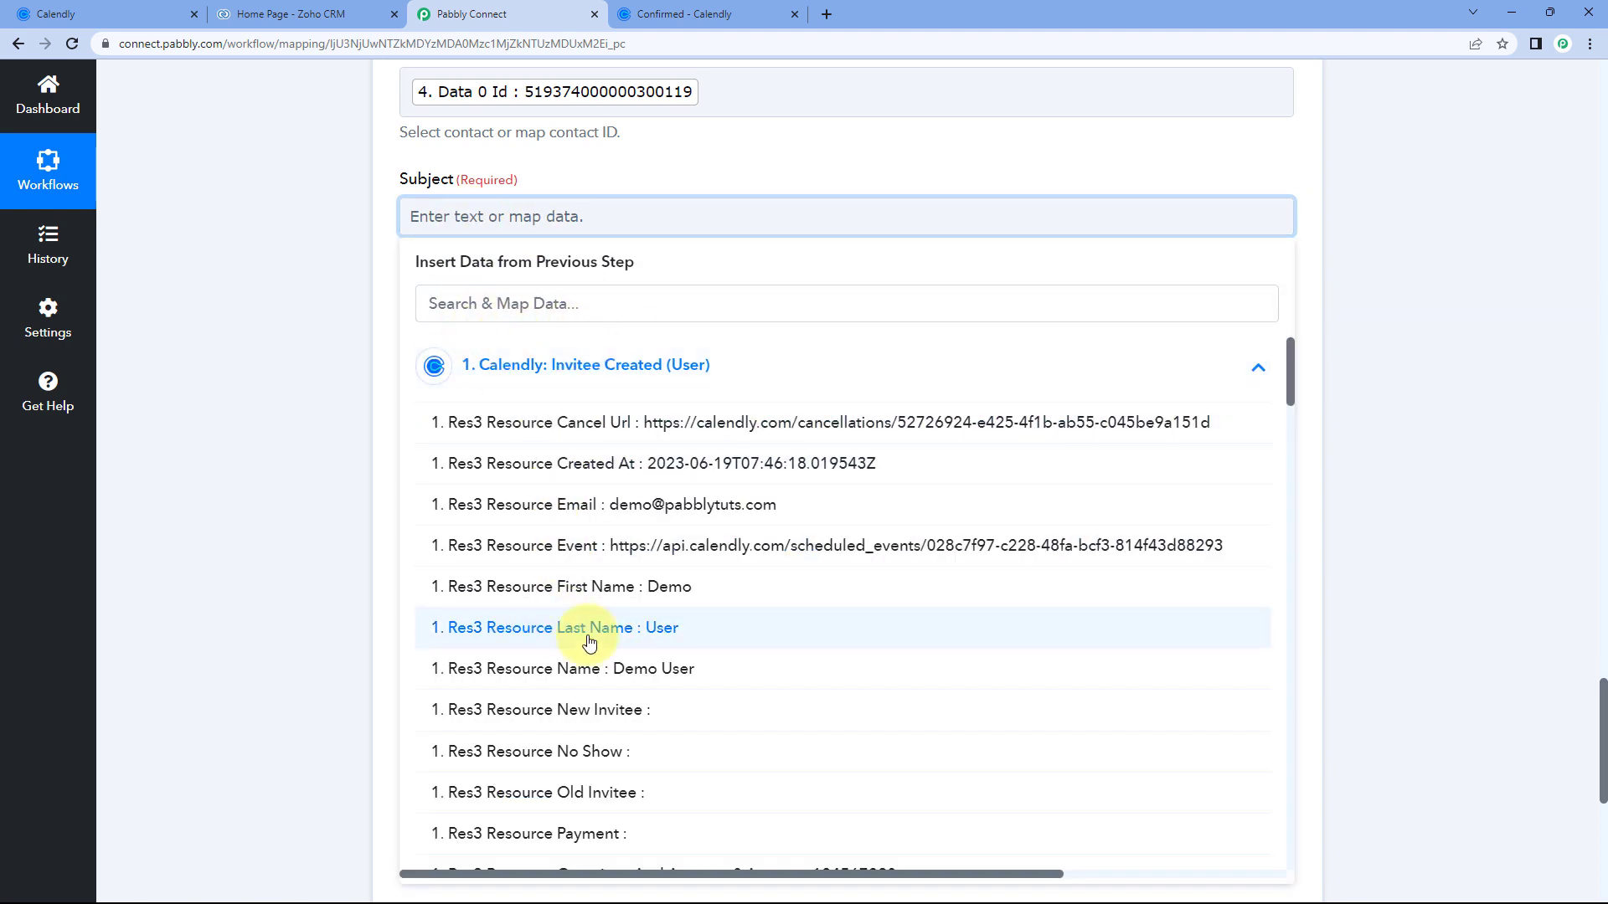
{"action": "left_click", "coordinate": [602, 685]}
{"action": "left_click", "coordinate": [554, 206]}
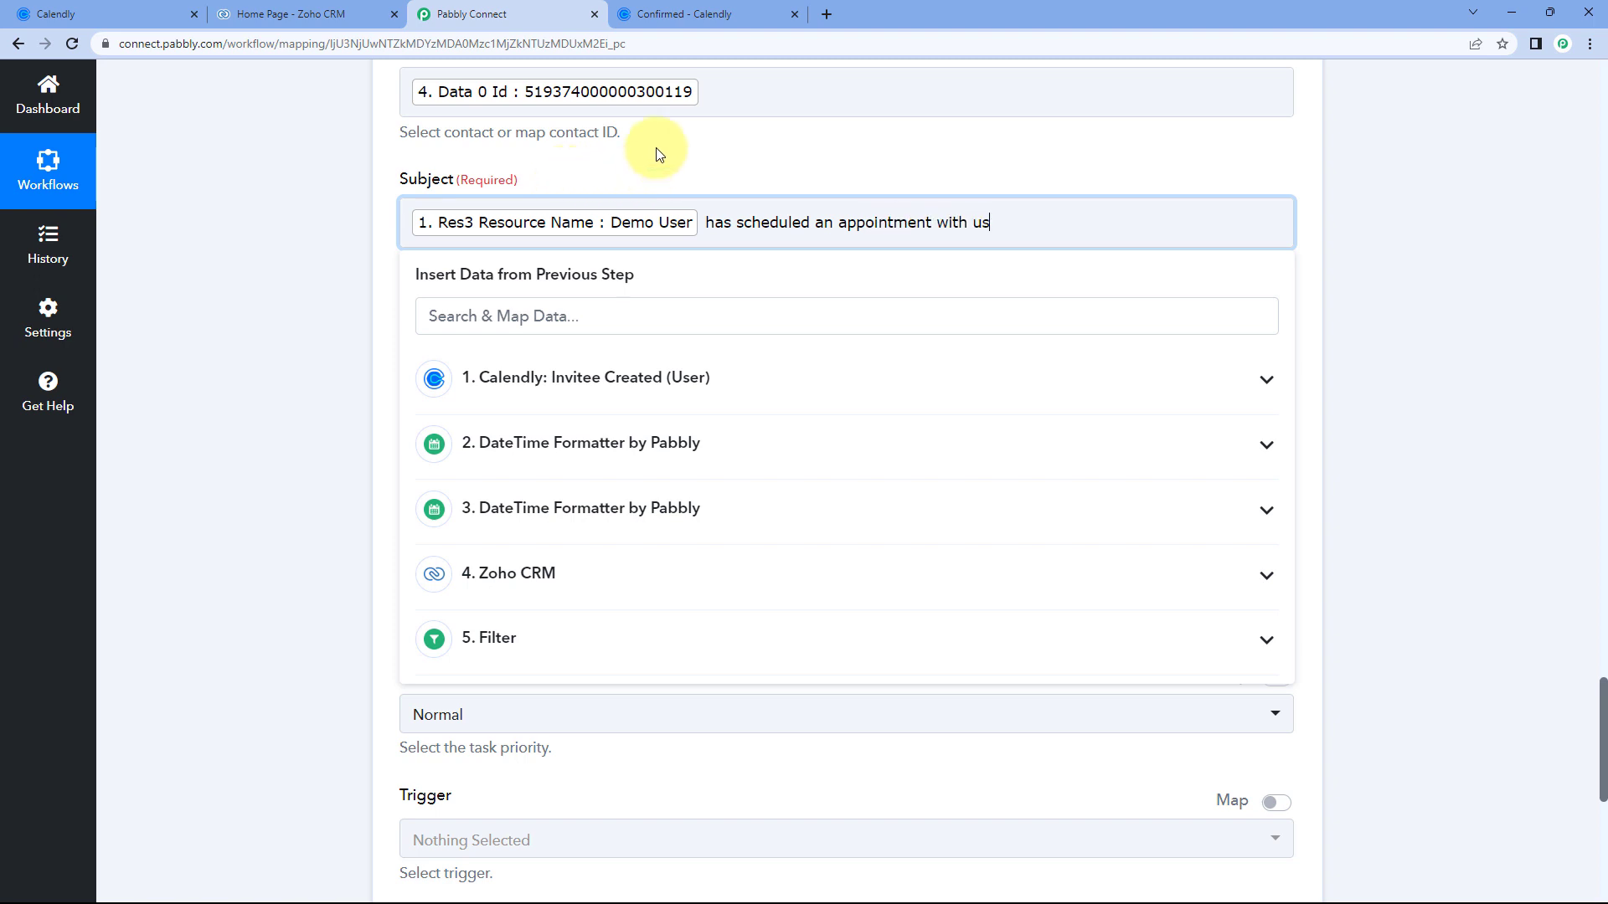
{"action": "type", "text": "."}
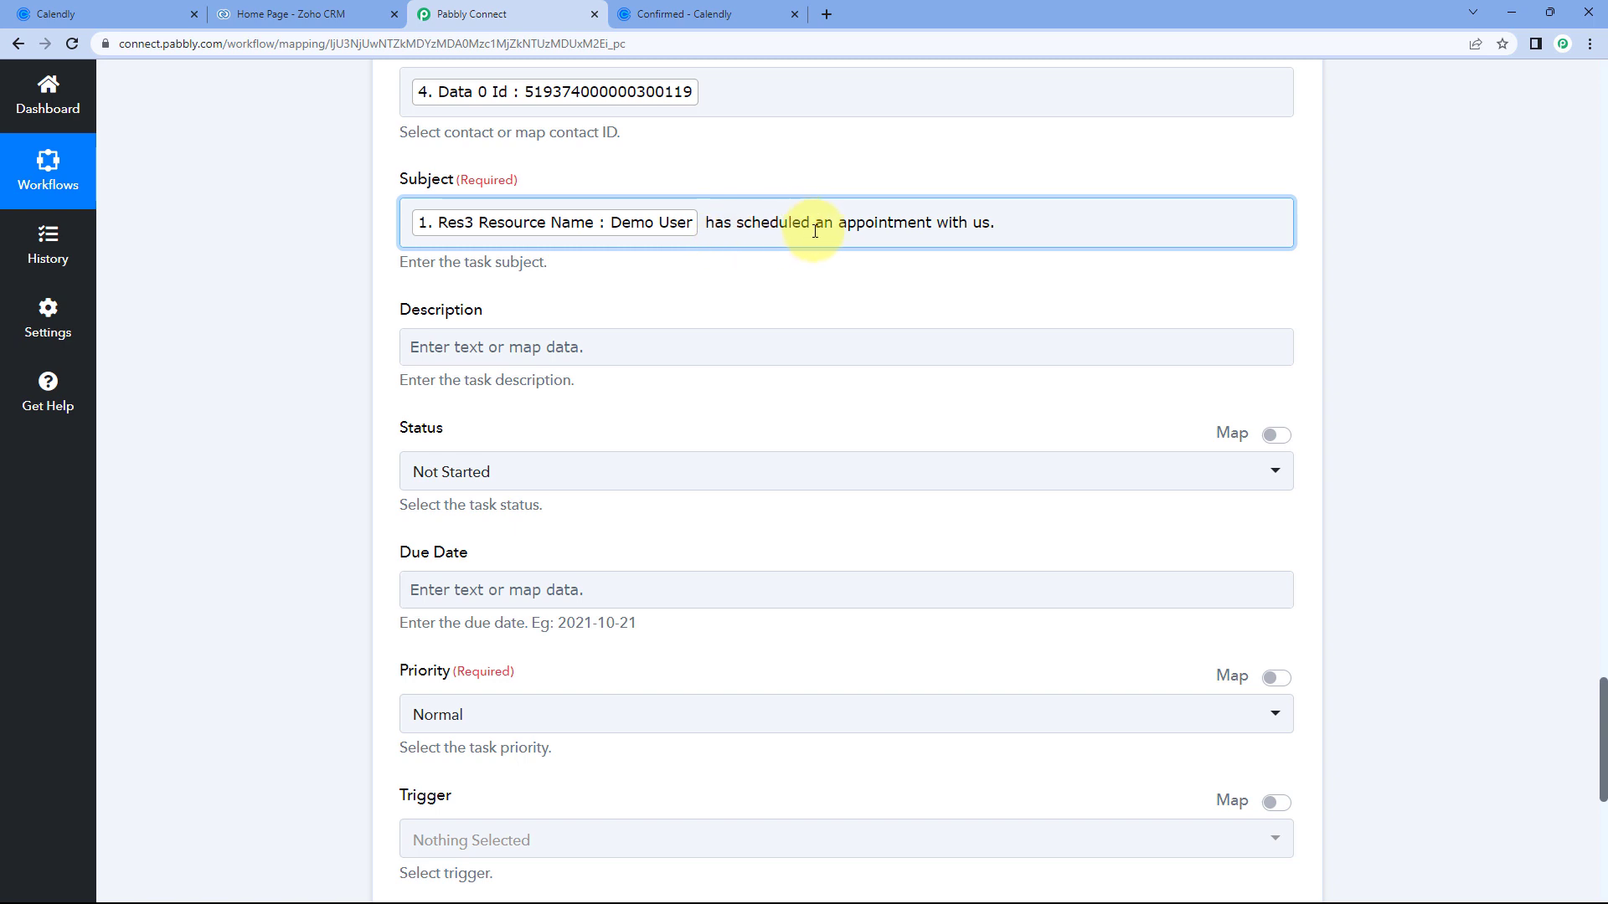
{"action": "left_click", "coordinate": [468, 348]}
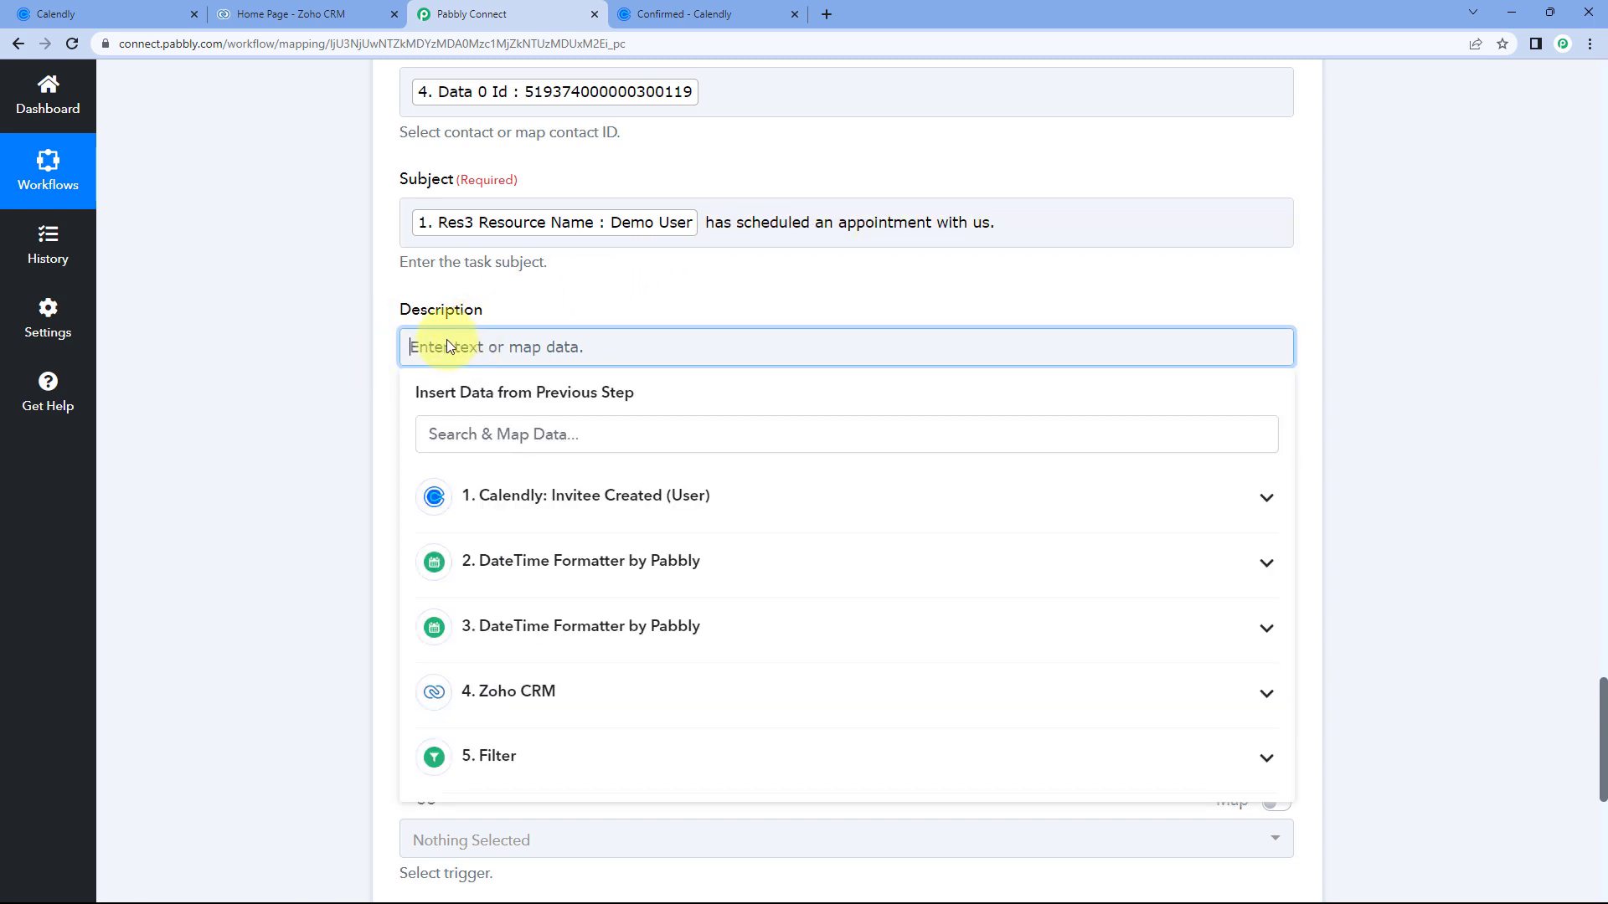
Write 'Appointment details:' and 'Start Date & Time:' with the step 2 and step 3 formatted times.
{"action": "type", "text": "Appointment de"}
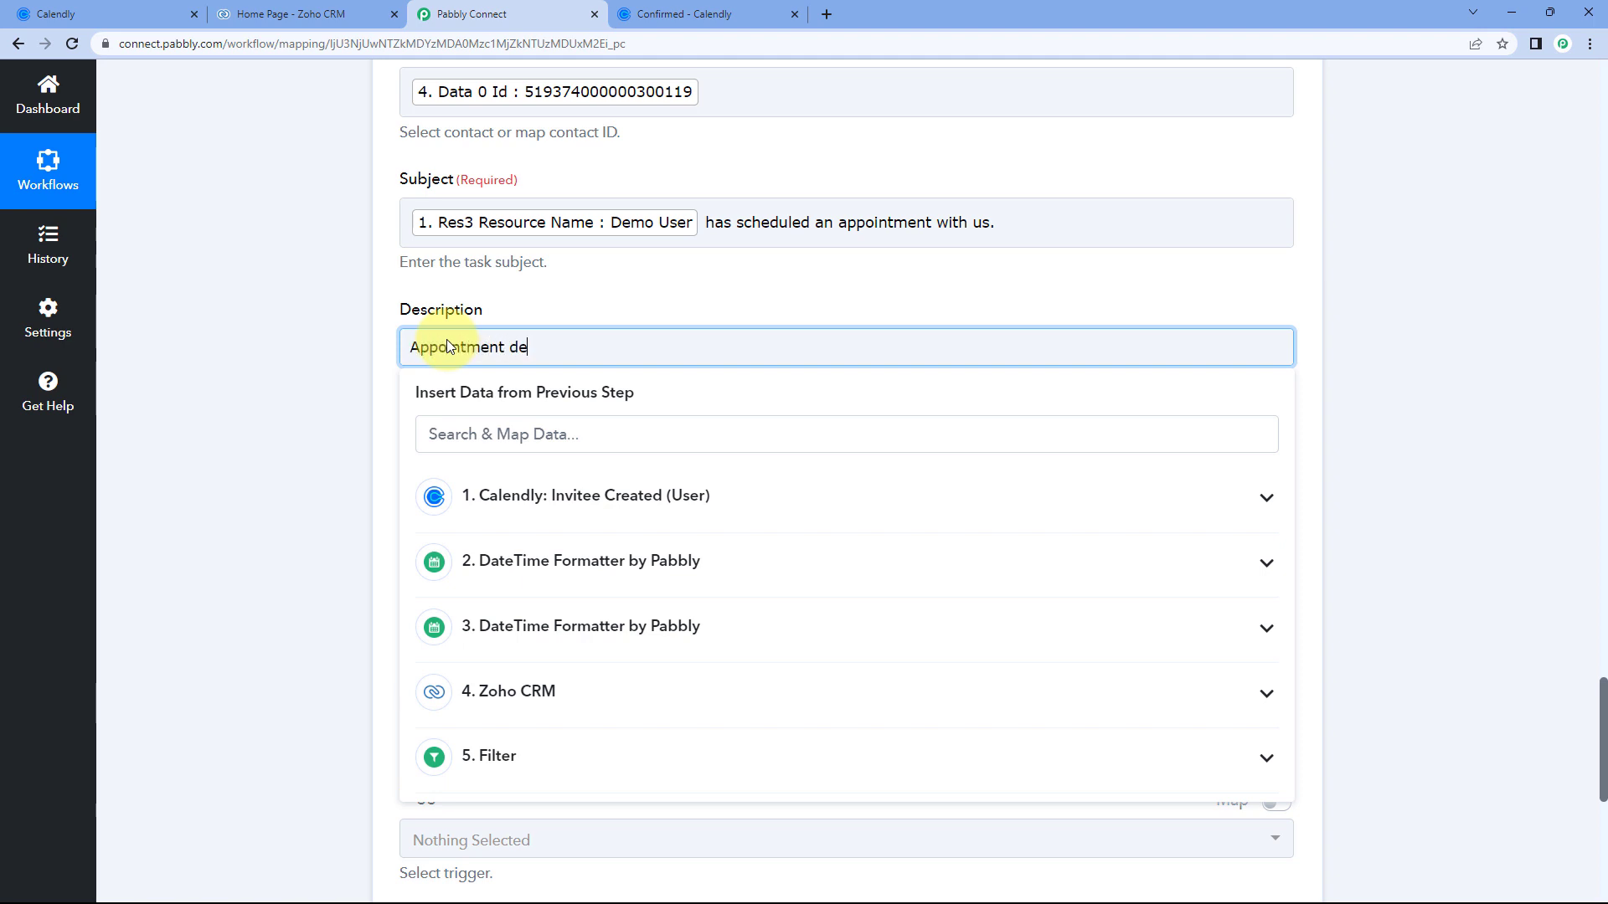
{"action": "type", "text": "tails:"}
{"action": "key", "text": "Return"}
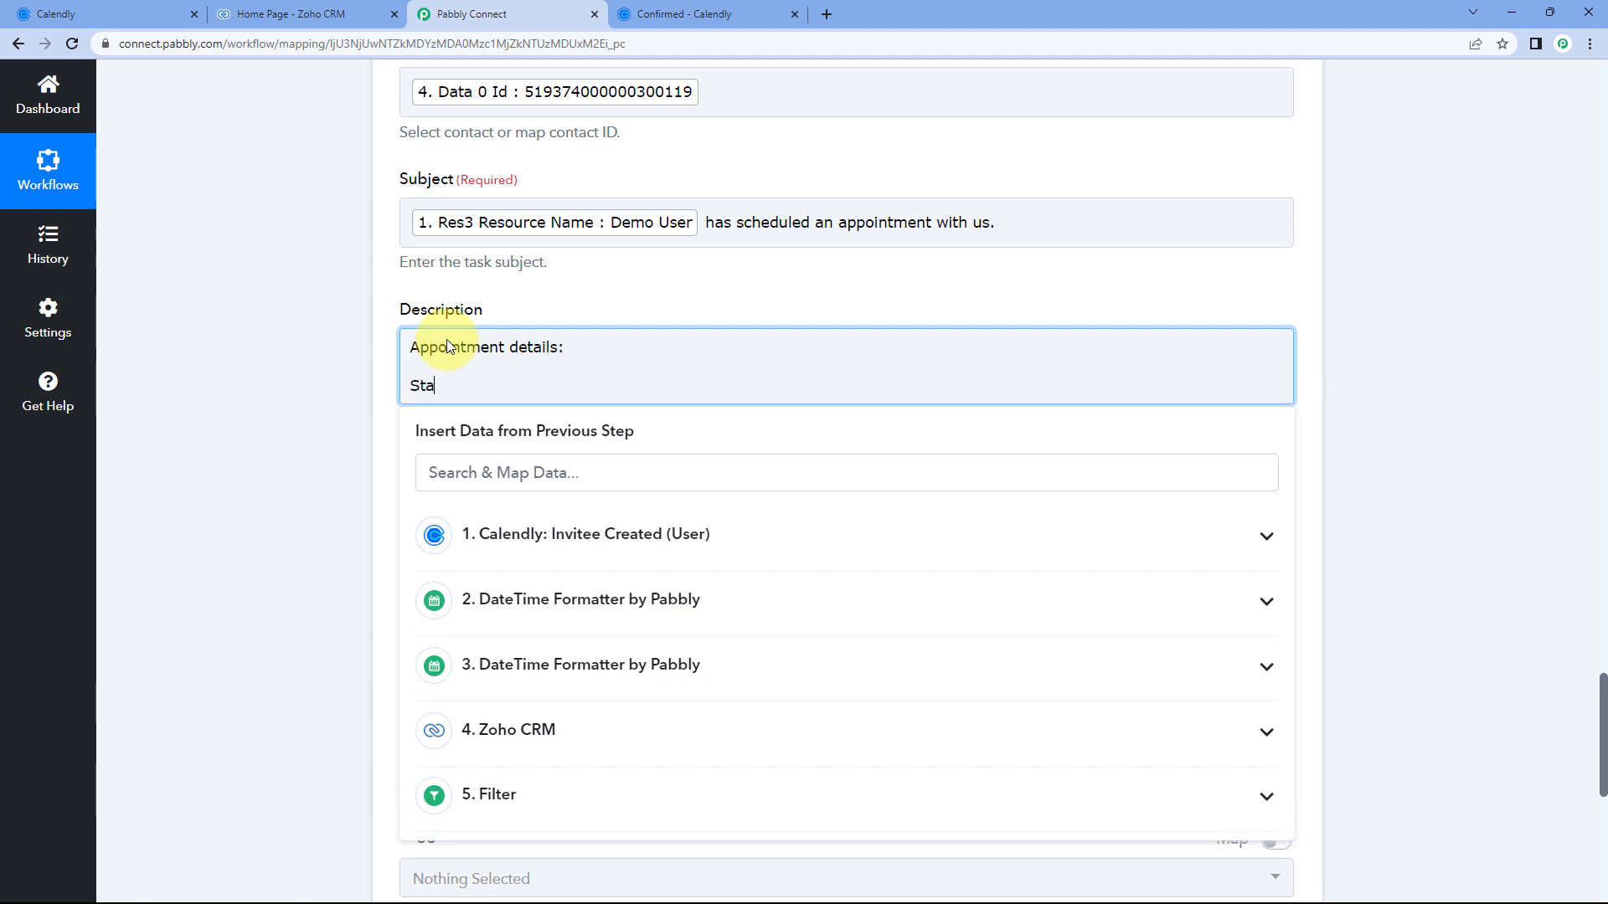
{"action": "type", "text": "Start Date & Time:"}
{"action": "left_click", "coordinate": [557, 604]}
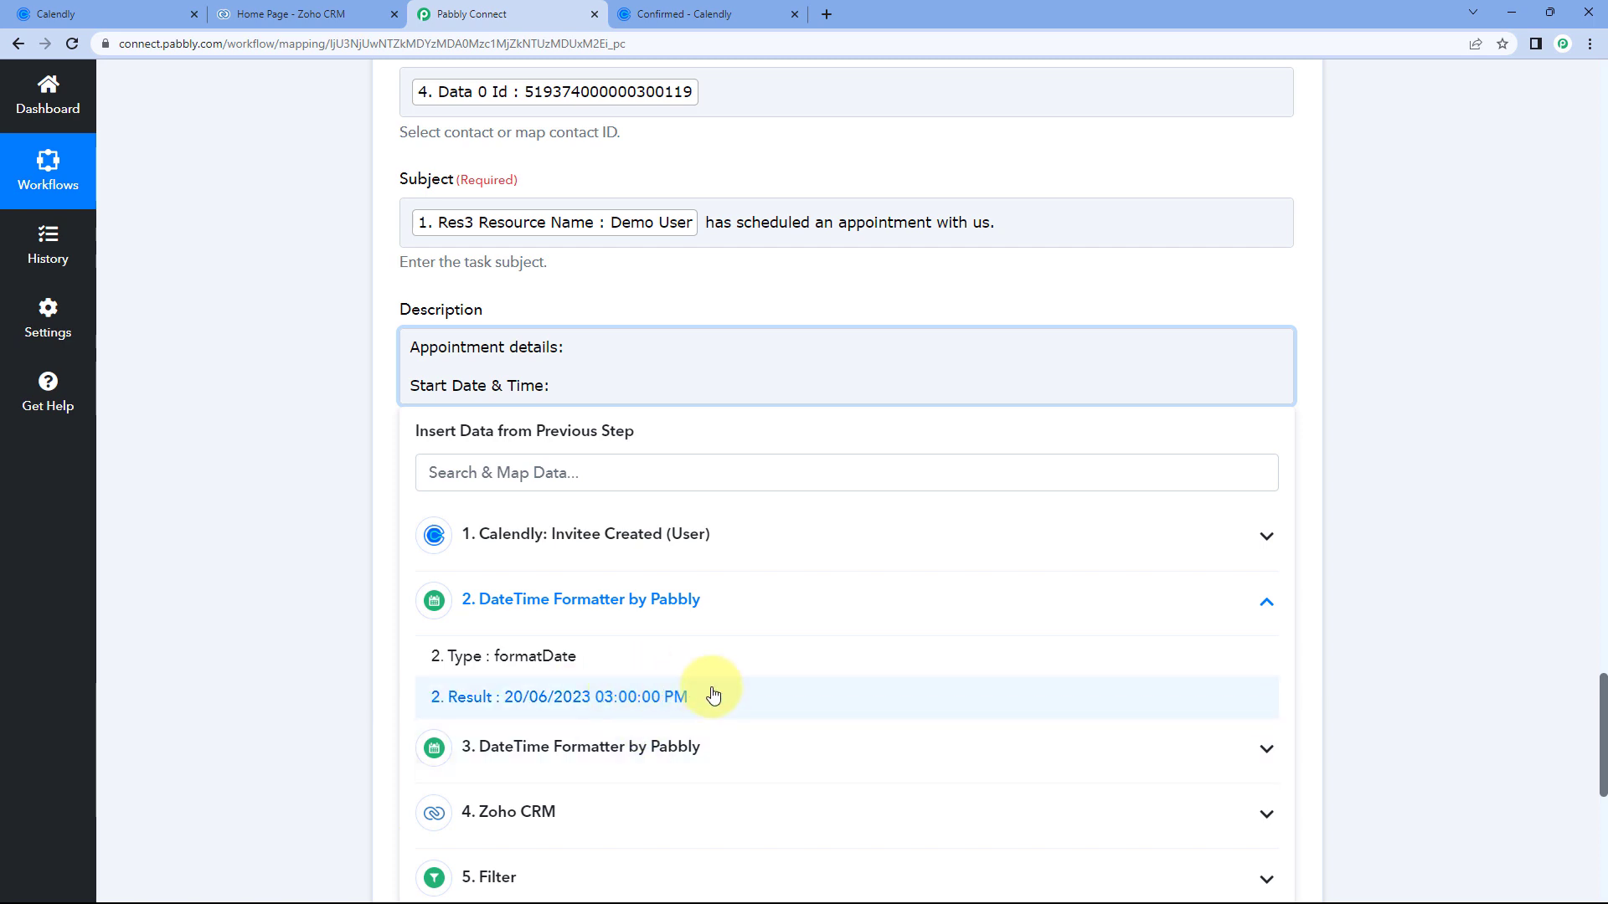
{"action": "left_click", "coordinate": [538, 698]}
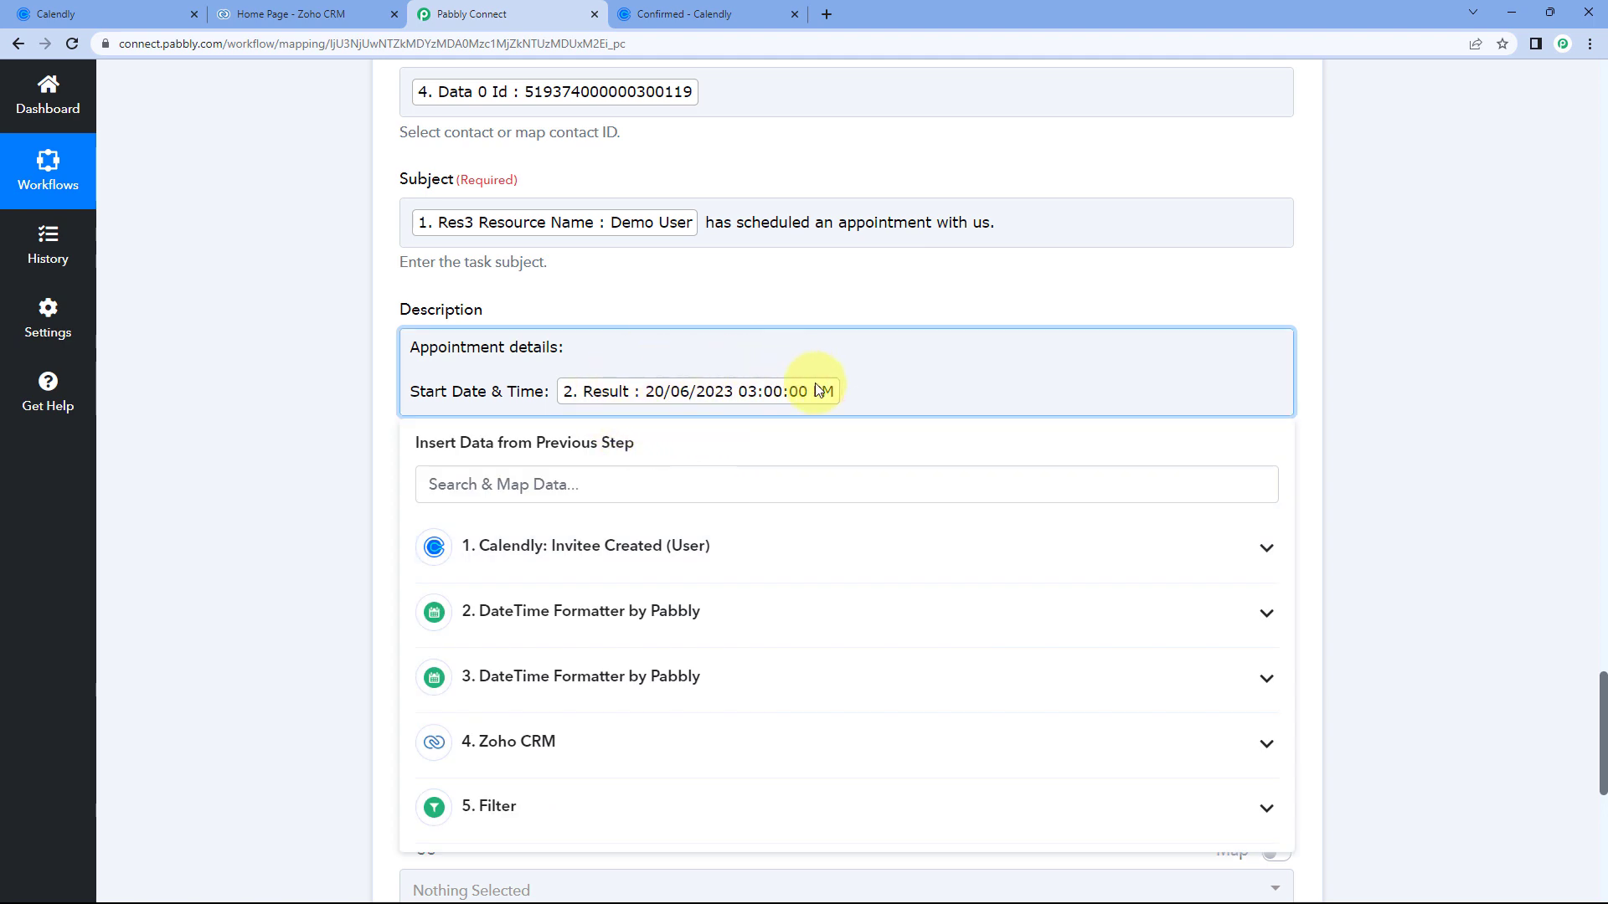
{"action": "key", "text": "Return"}
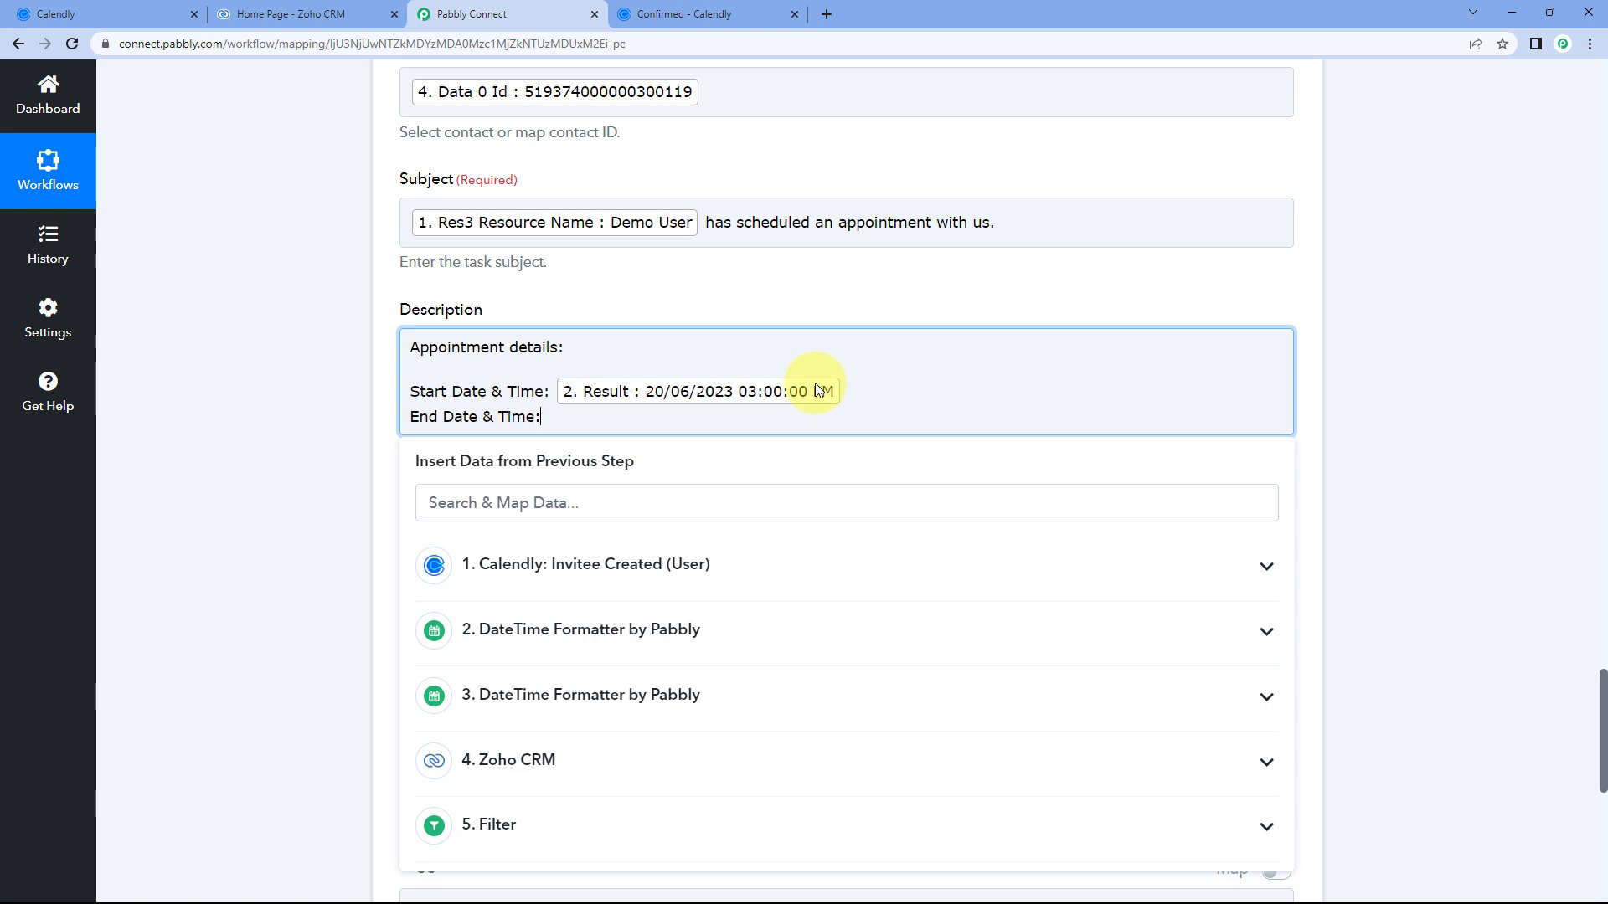
{"action": "left_click", "coordinate": [587, 694]}
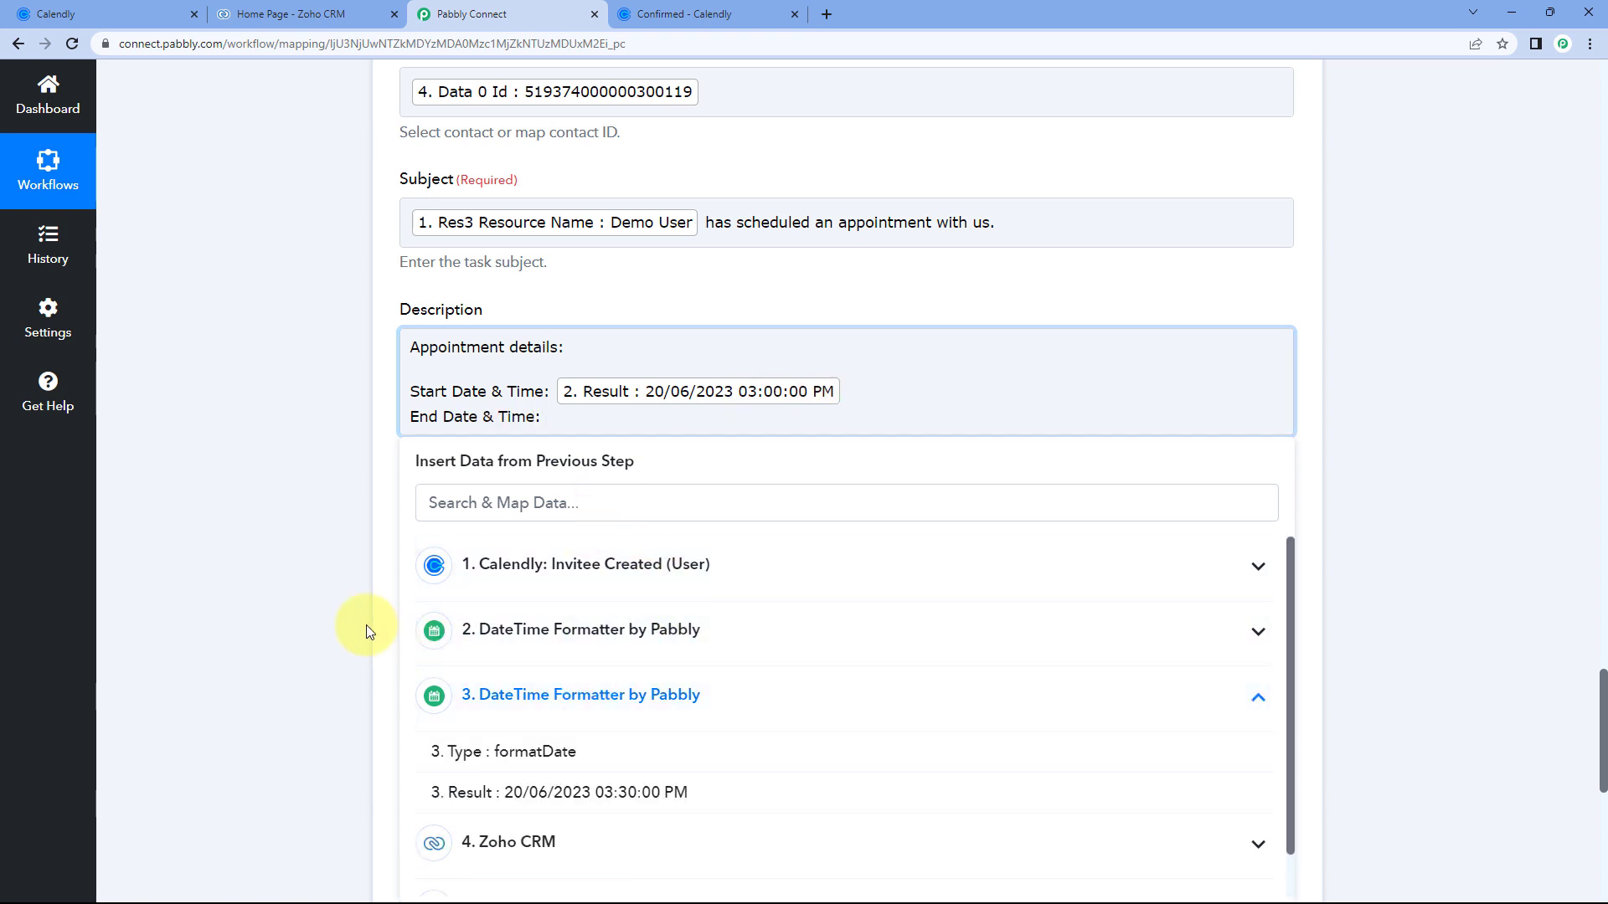
{"action": "scroll", "coordinate": [360, 625], "scroll_direction": "down", "scroll_amount": 2}
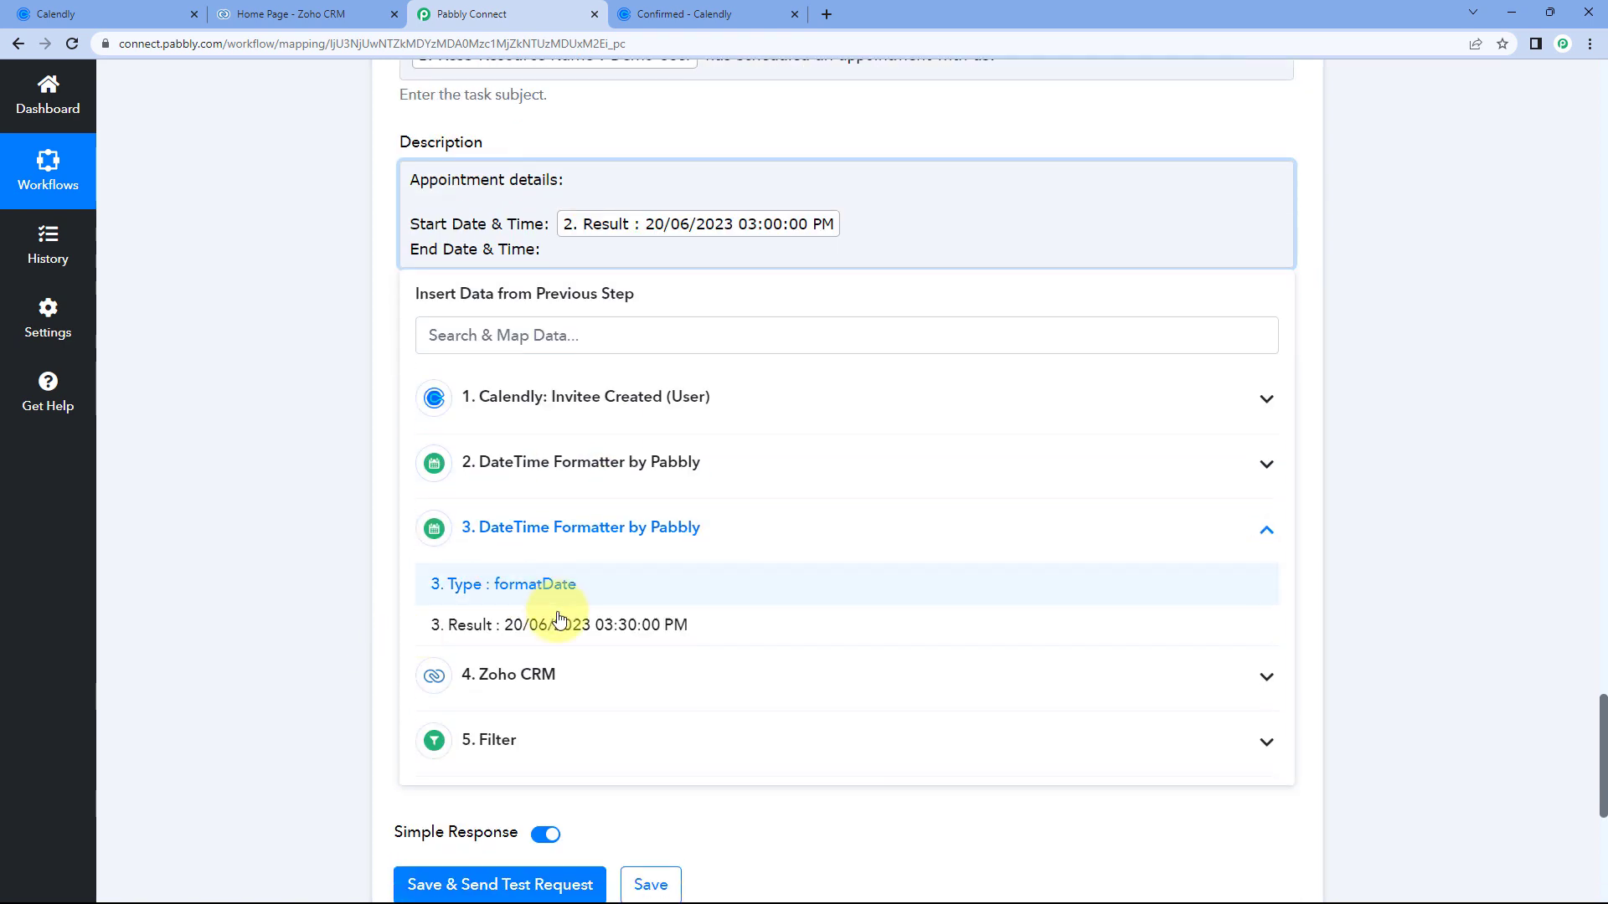
{"action": "left_click", "coordinate": [627, 627]}
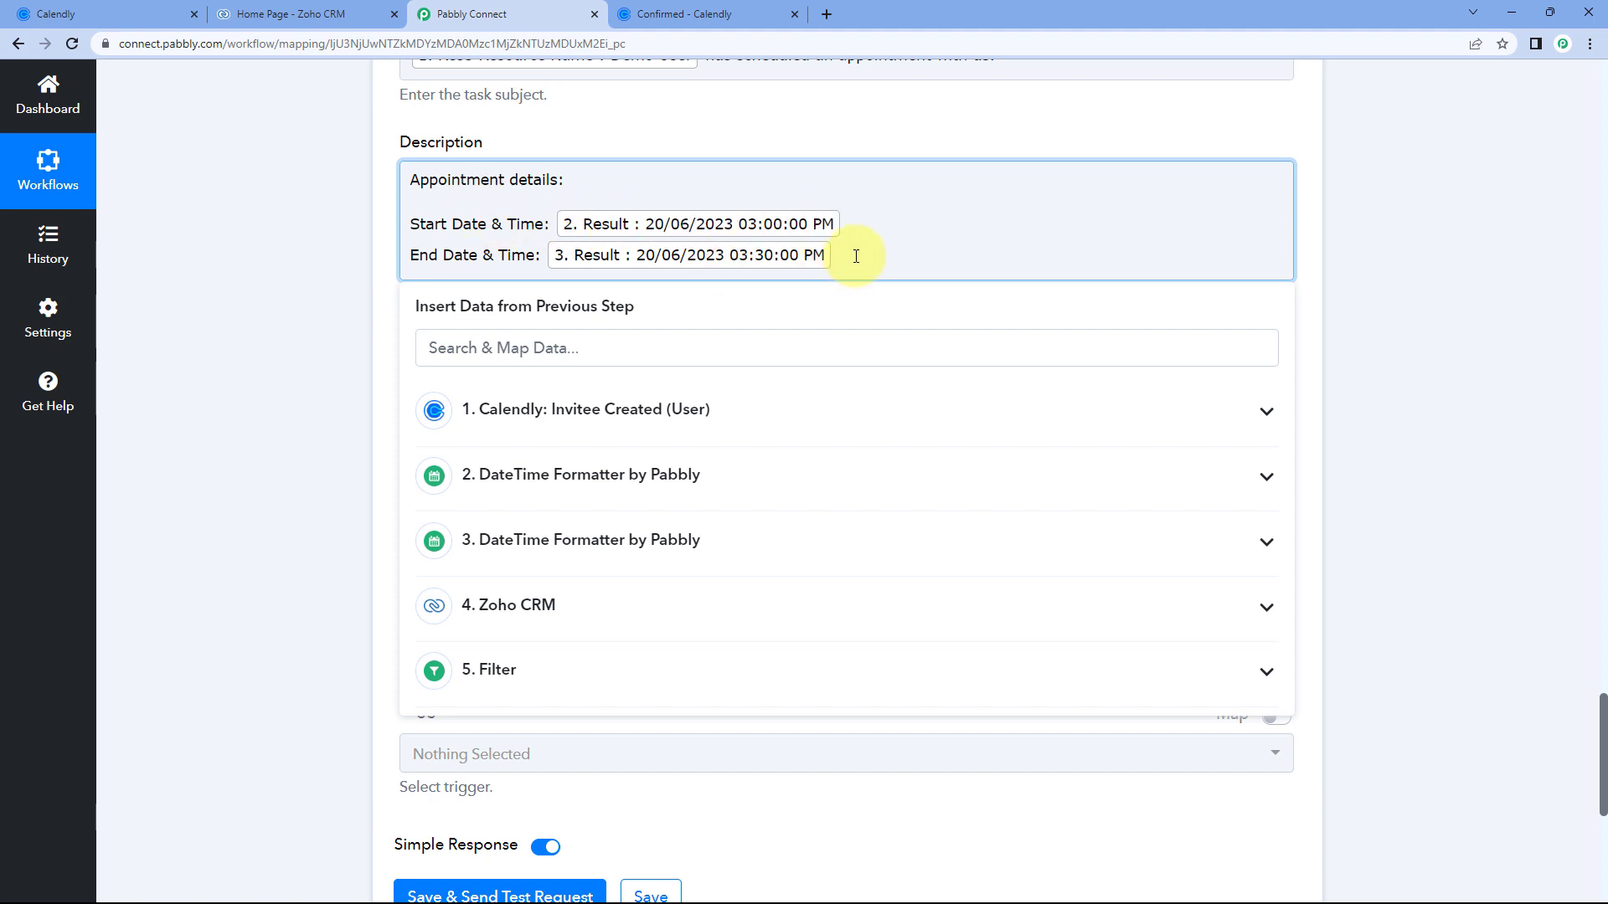
Add the invitee's mobile answer (Questions And Answers 0 Answer) on a new line.
{"action": "key", "text": "Return"}
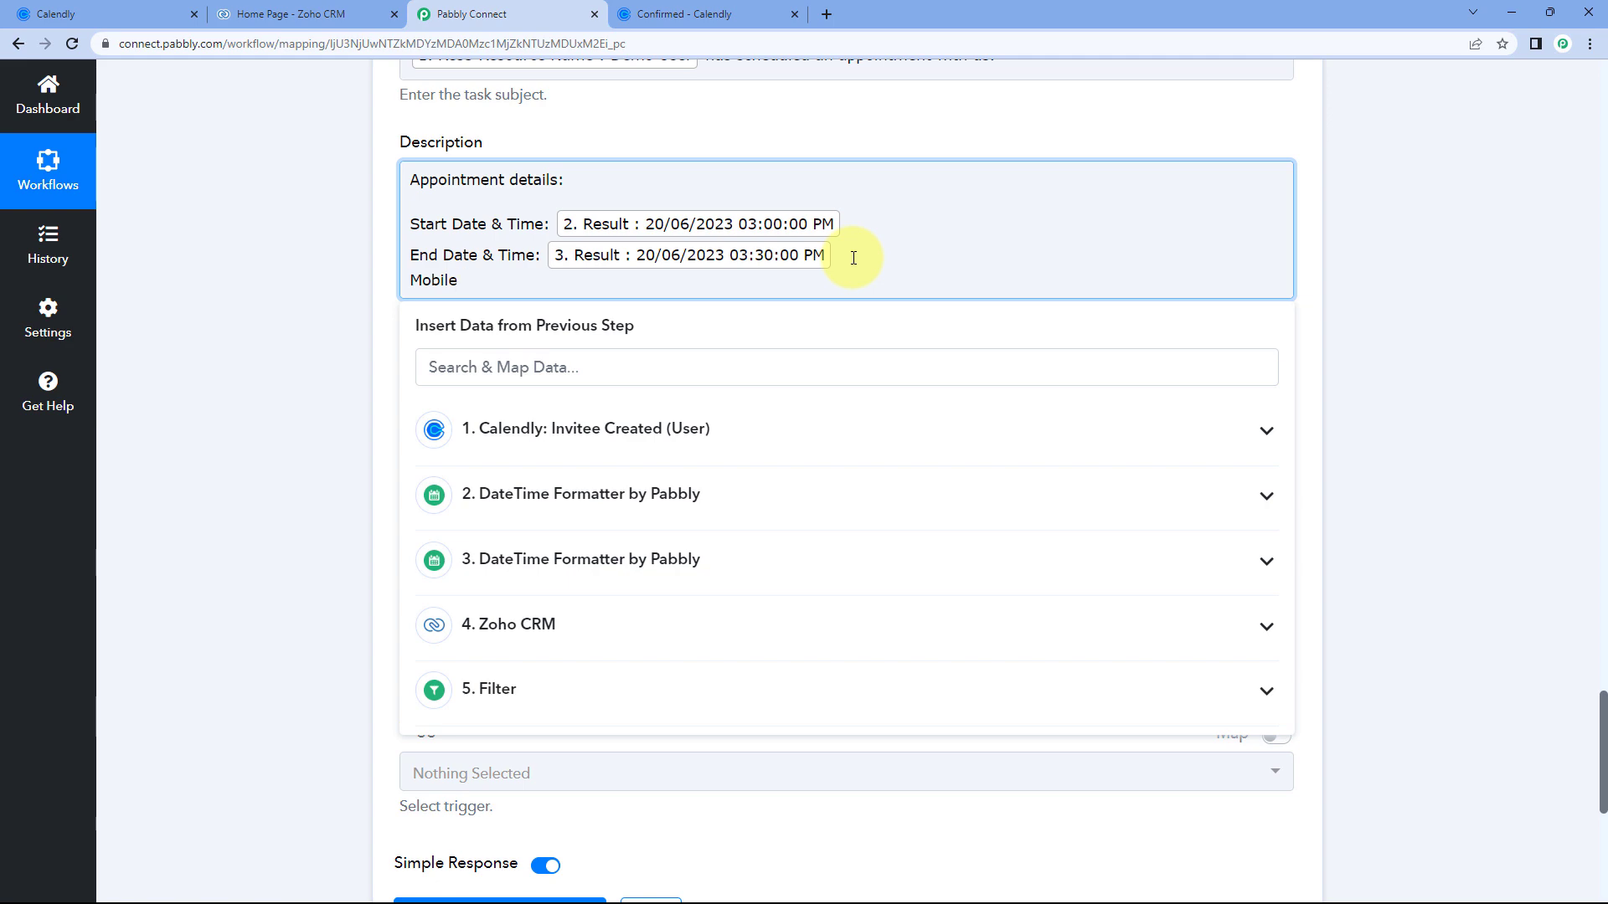
{"action": "left_click", "coordinate": [699, 13]}
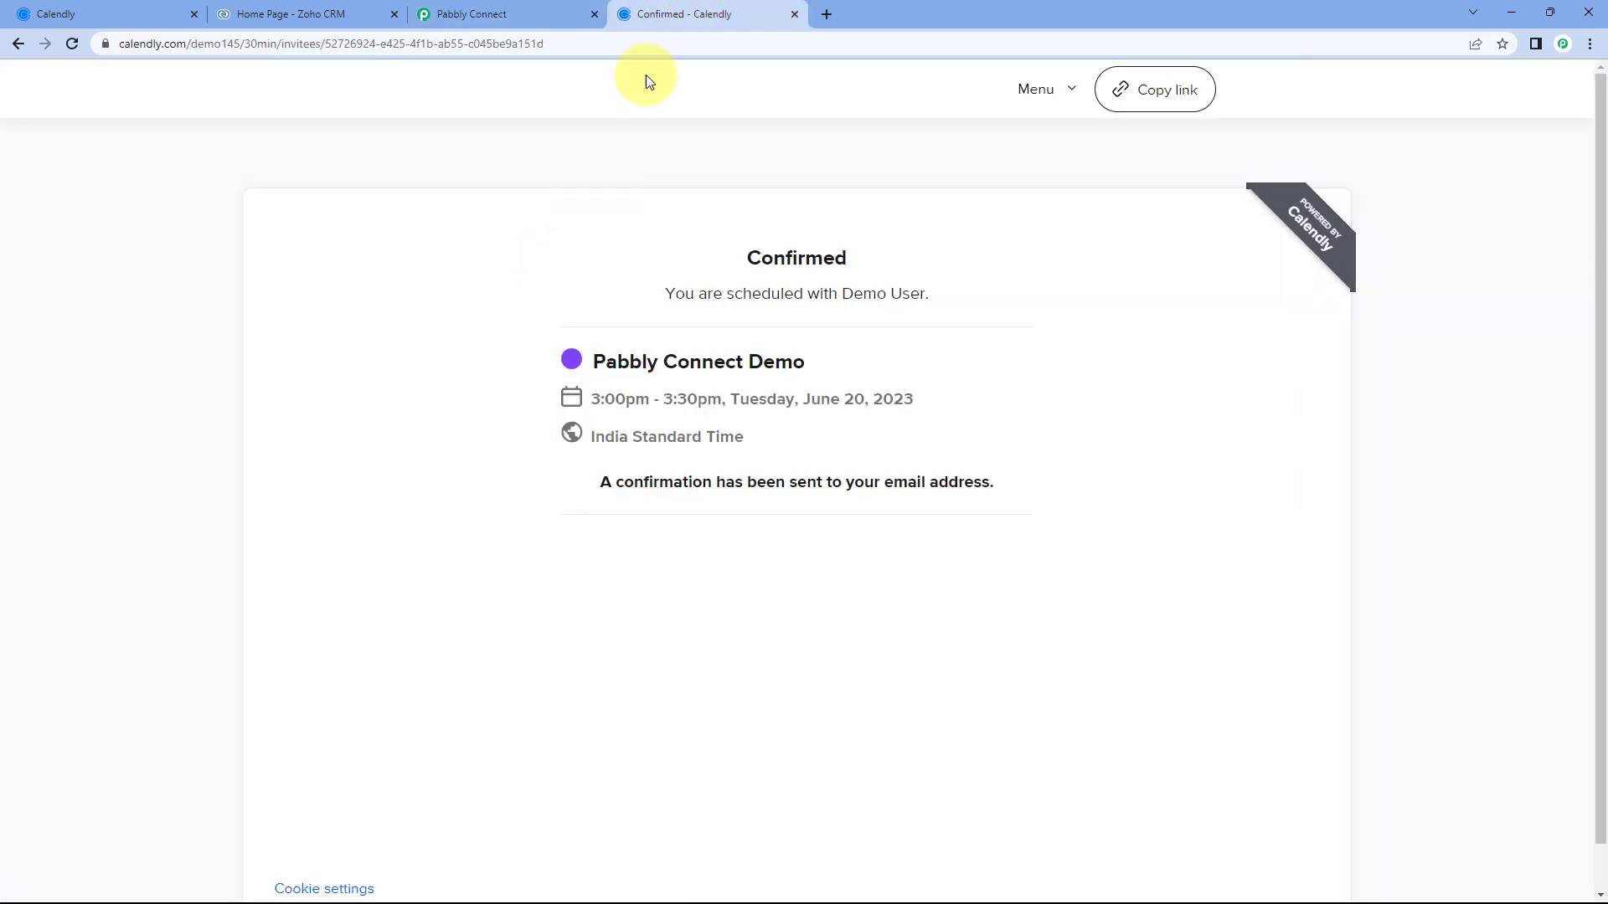
{"action": "left_click", "coordinate": [546, 8]}
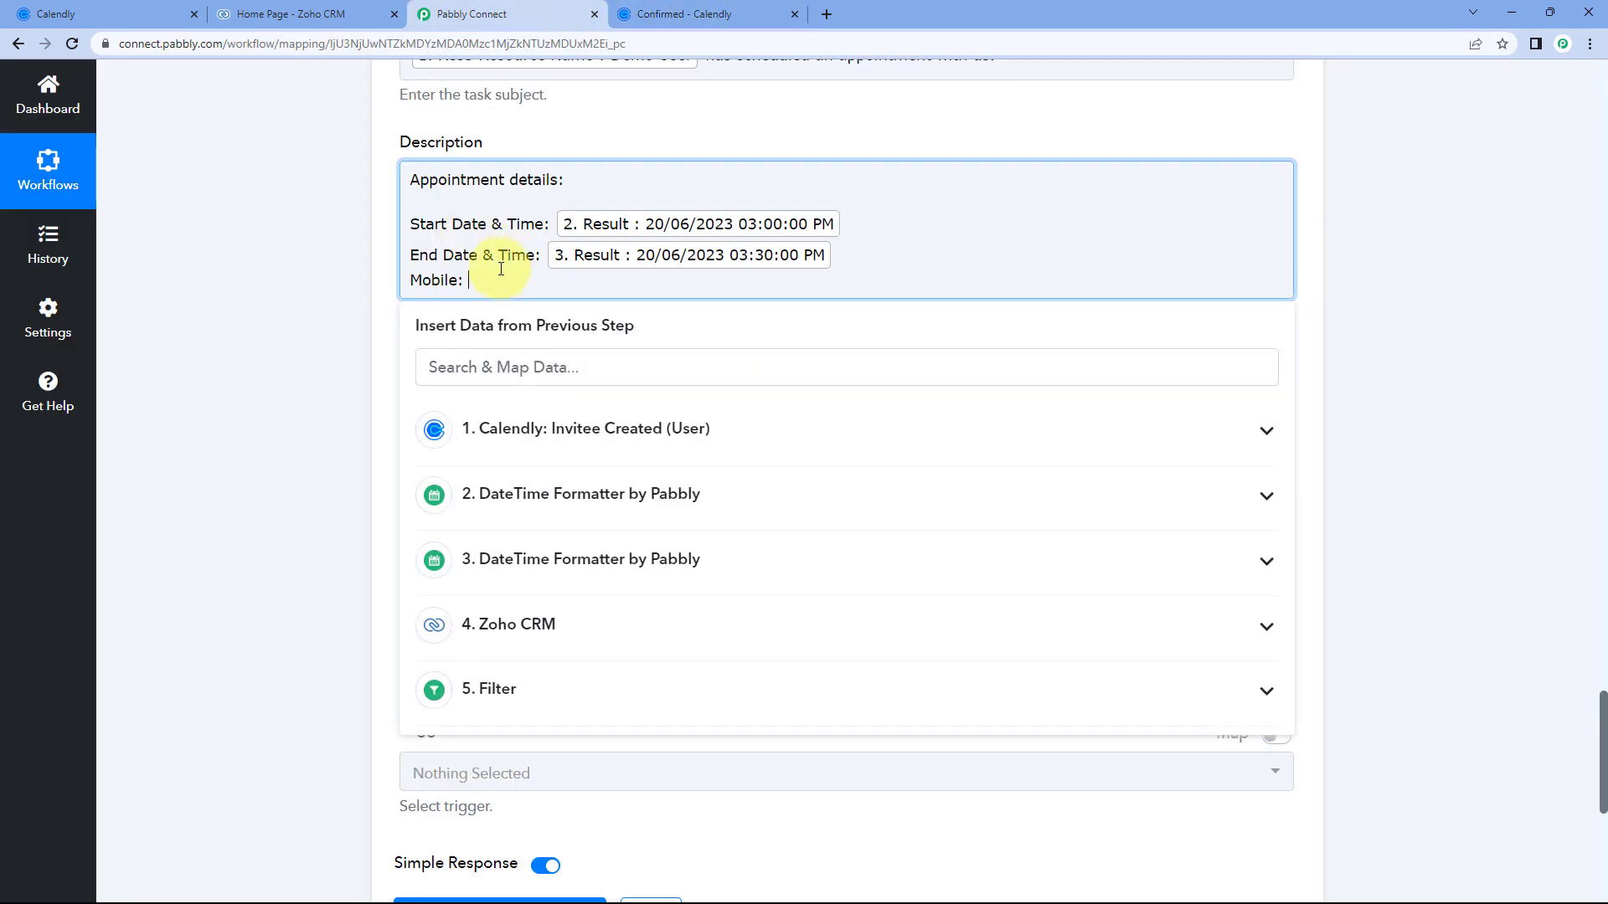
{"action": "left_click", "coordinate": [541, 431]}
{"action": "scroll", "coordinate": [552, 452], "scroll_direction": "down", "scroll_amount": 3}
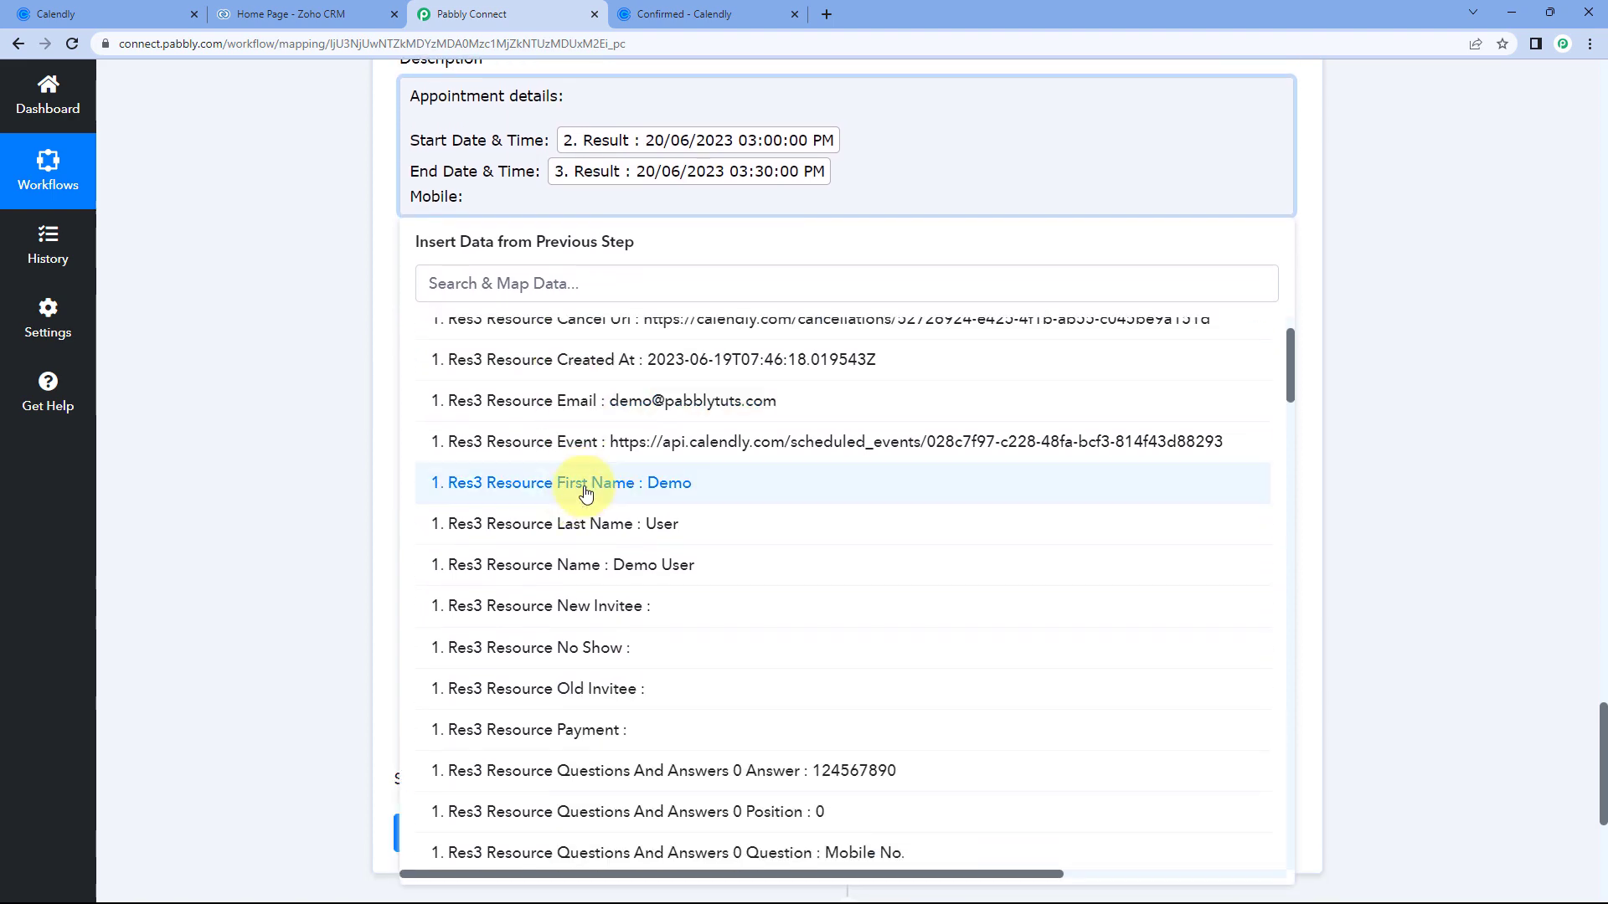
{"action": "scroll", "coordinate": [585, 493], "scroll_direction": "down", "scroll_amount": 2}
{"action": "left_click", "coordinate": [706, 615]}
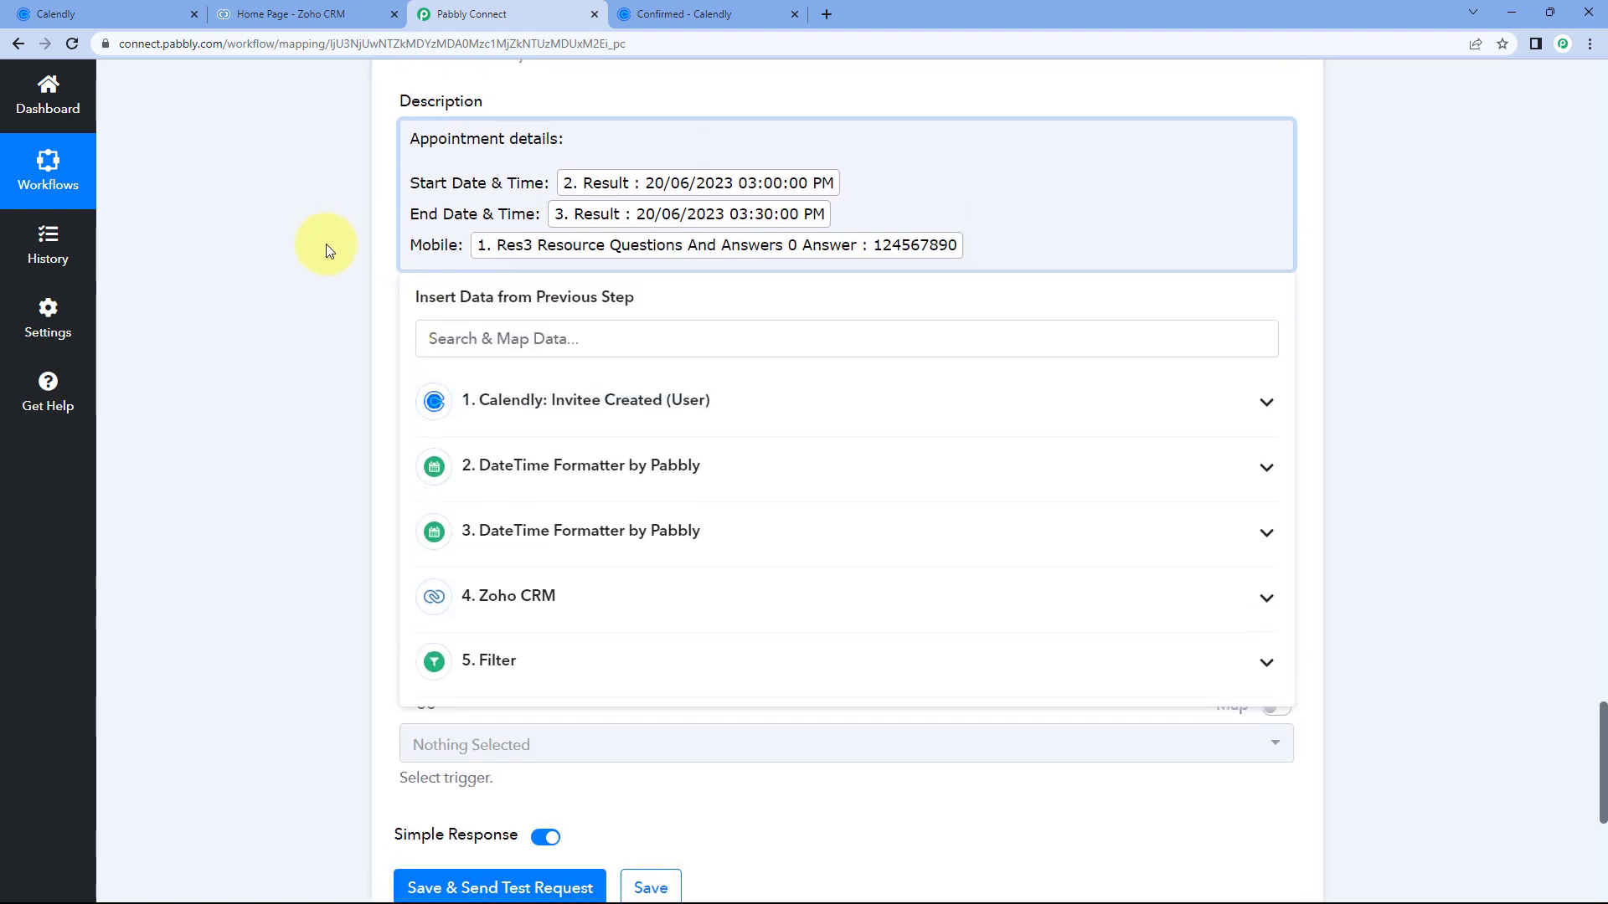
{"action": "left_click", "coordinate": [327, 247]}
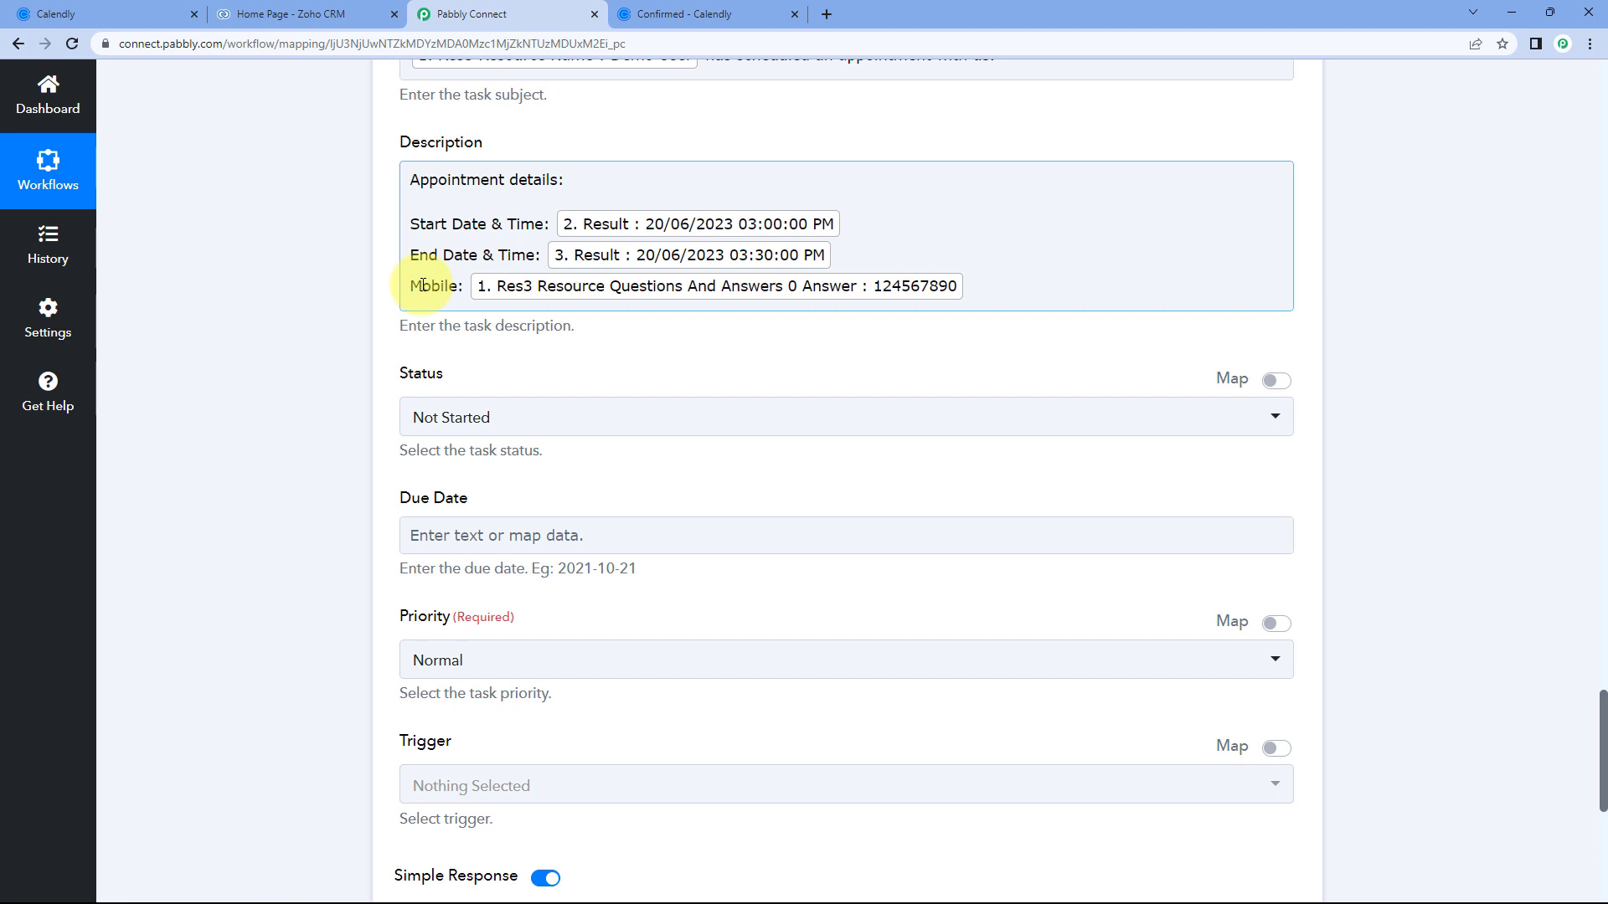
{"action": "scroll", "coordinate": [397, 243], "scroll_direction": "down", "scroll_amount": 2}
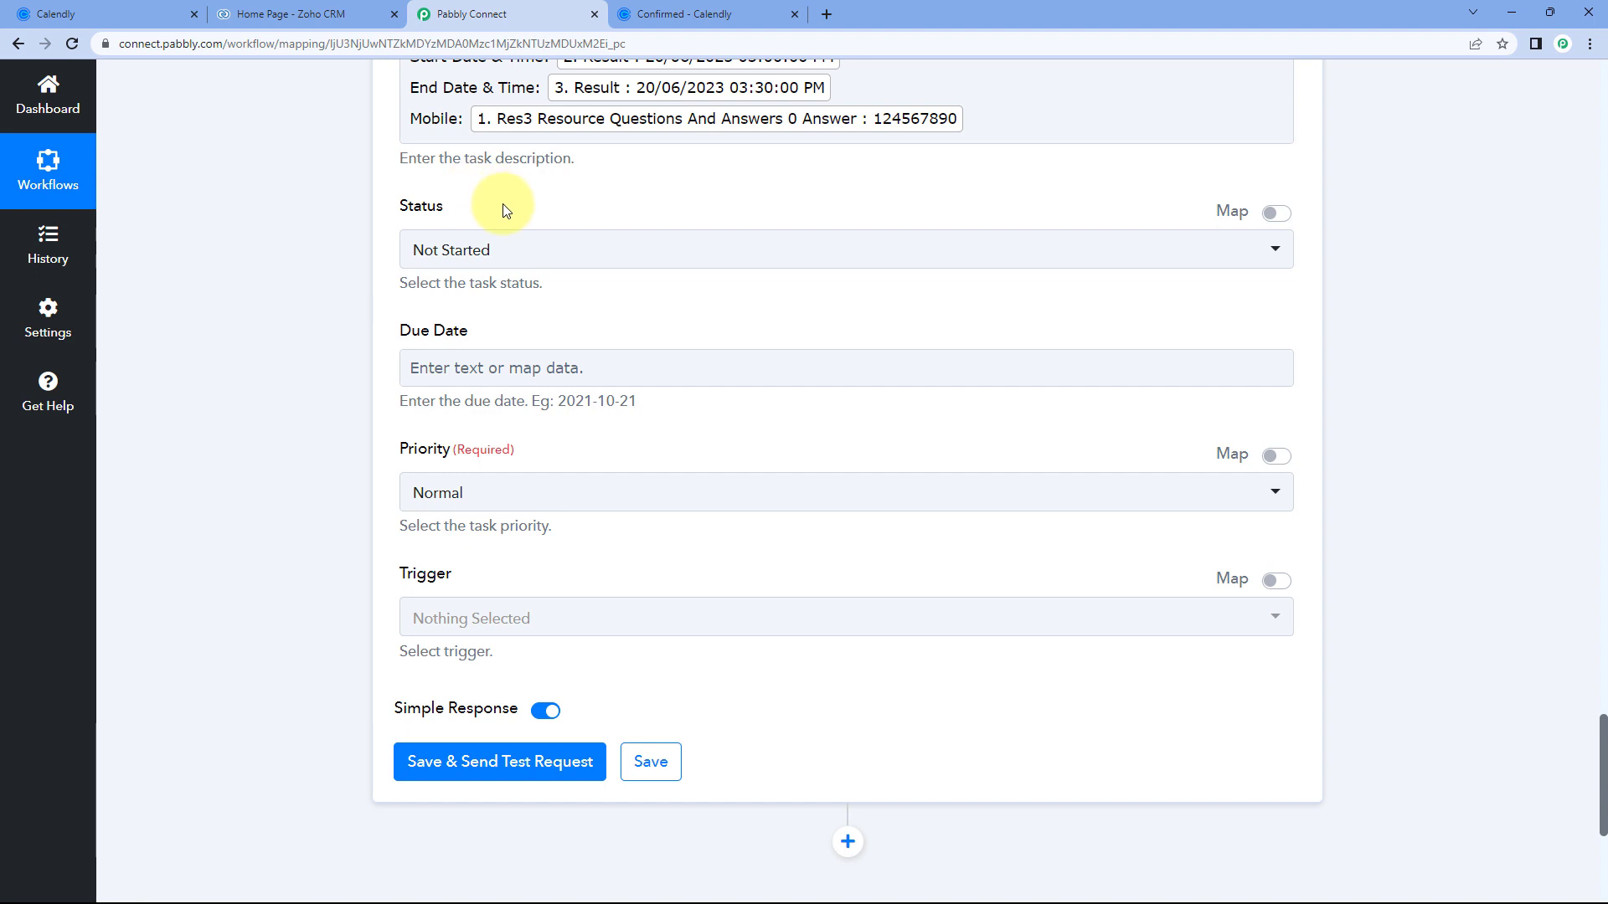
{"action": "left_click", "coordinate": [525, 260]}
{"action": "scroll", "coordinate": [377, 276], "scroll_direction": "down", "scroll_amount": 1}
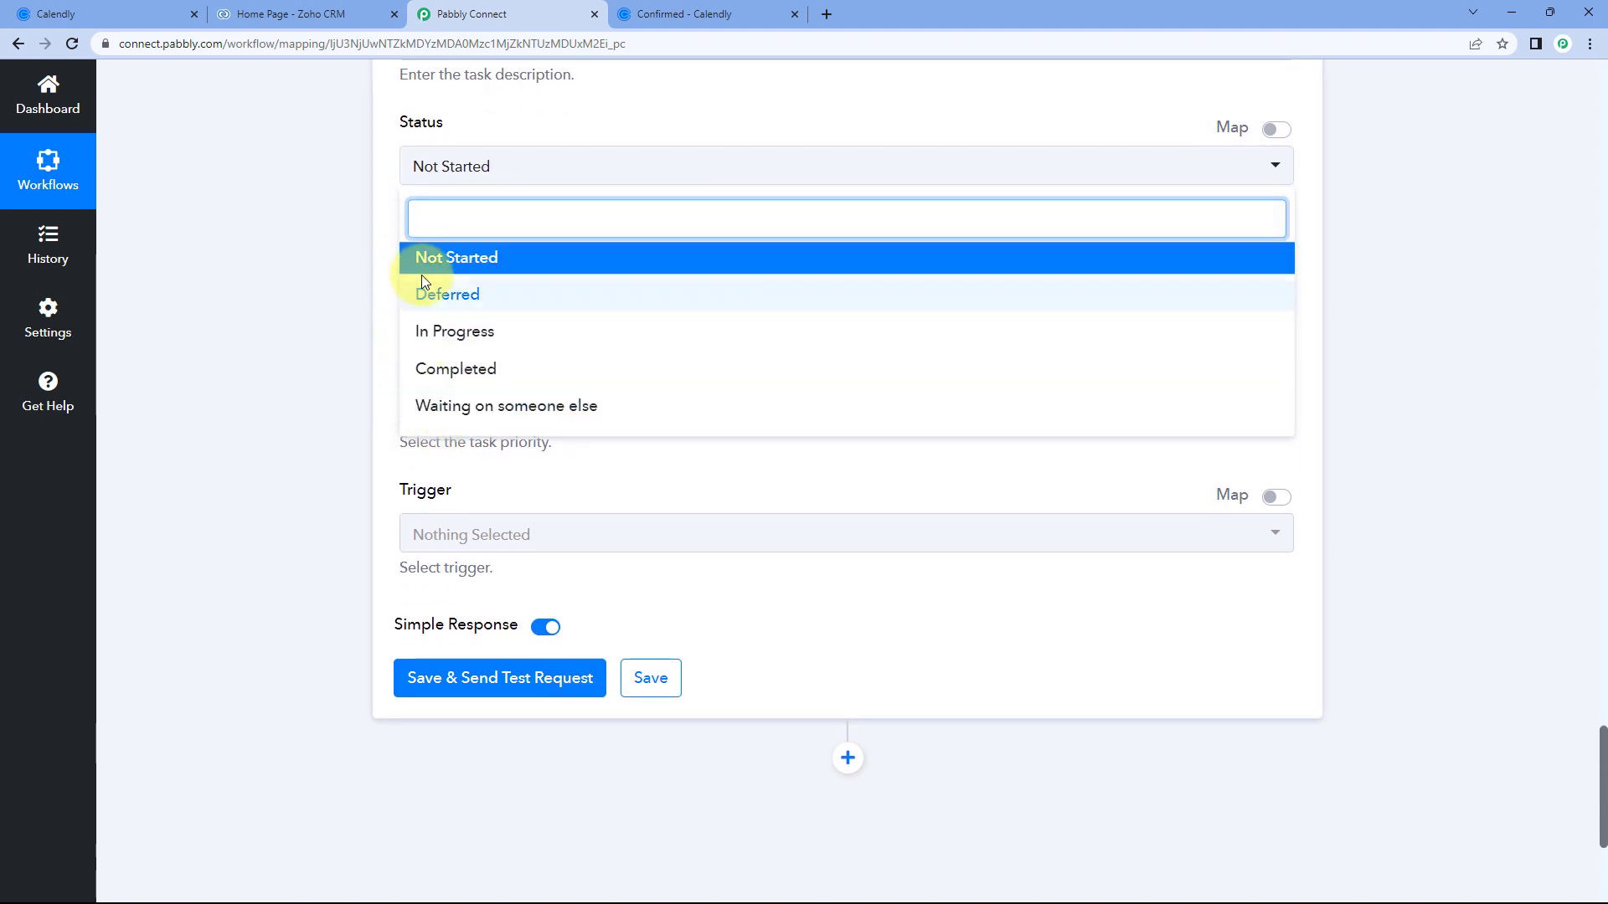
{"action": "left_click", "coordinate": [522, 259]}
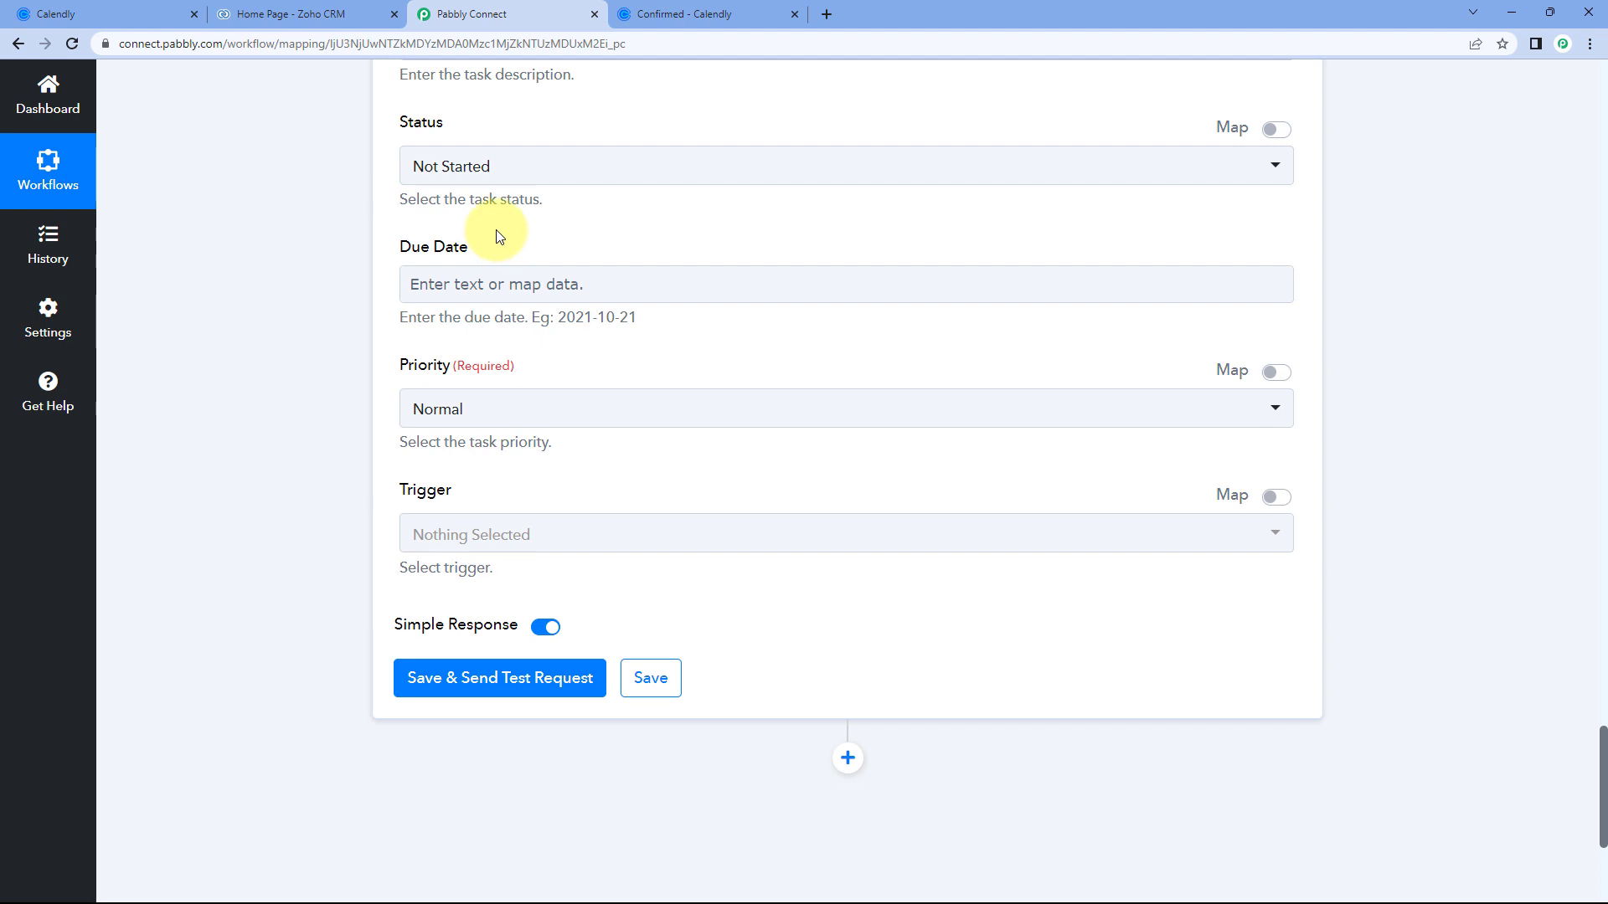
{"action": "scroll", "coordinate": [499, 237], "scroll_direction": "down", "scroll_amount": 1}
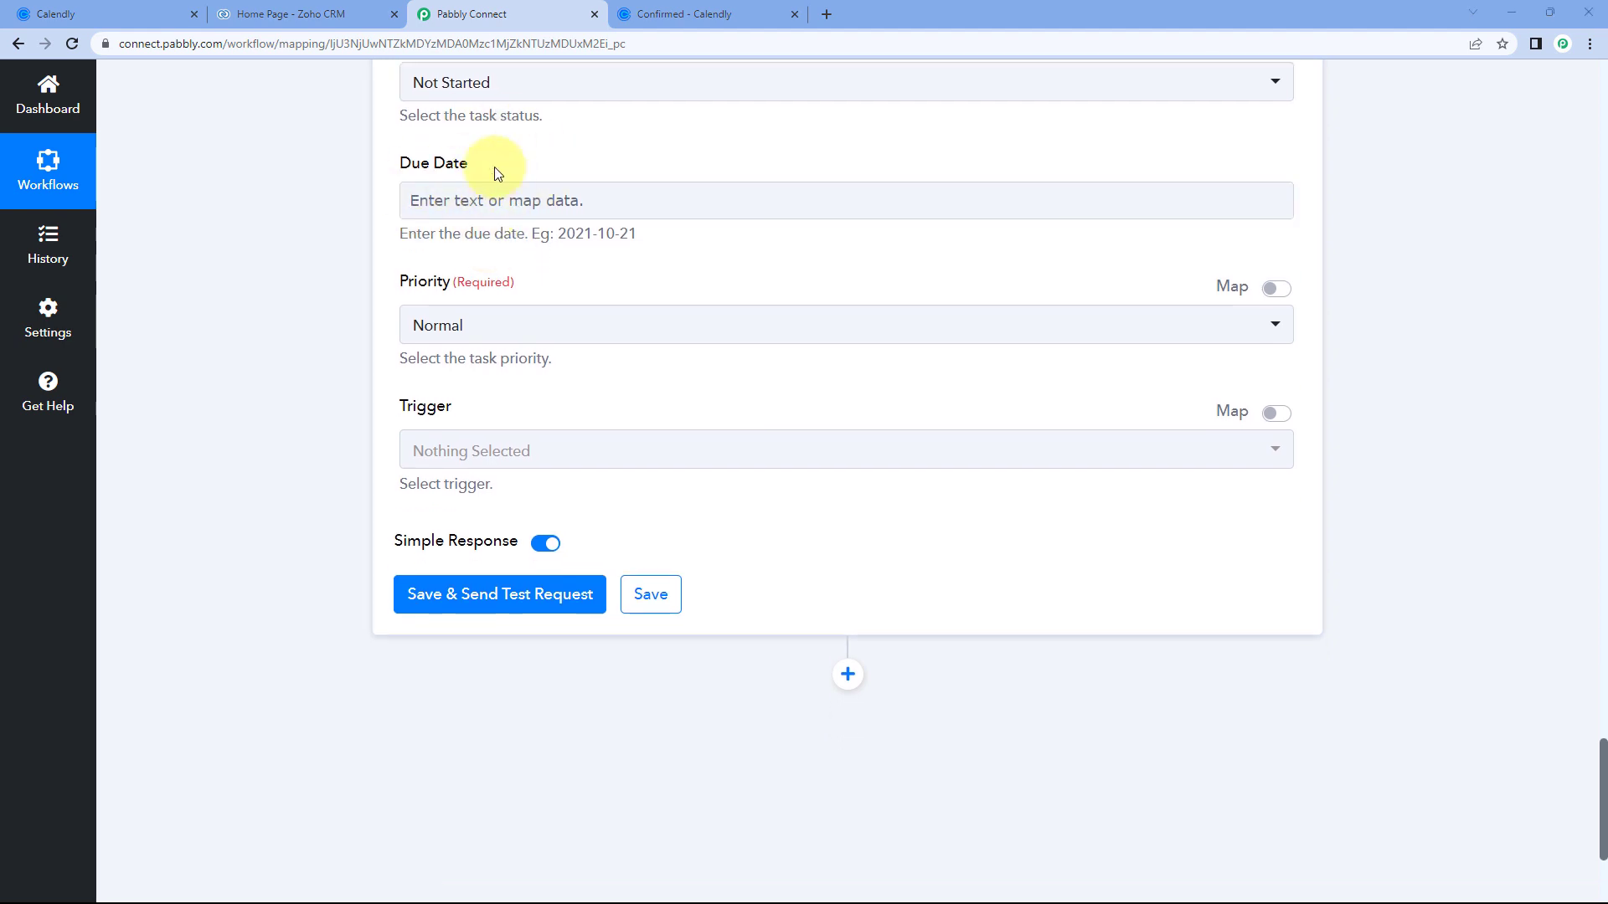
{"action": "left_click", "coordinate": [473, 201]}
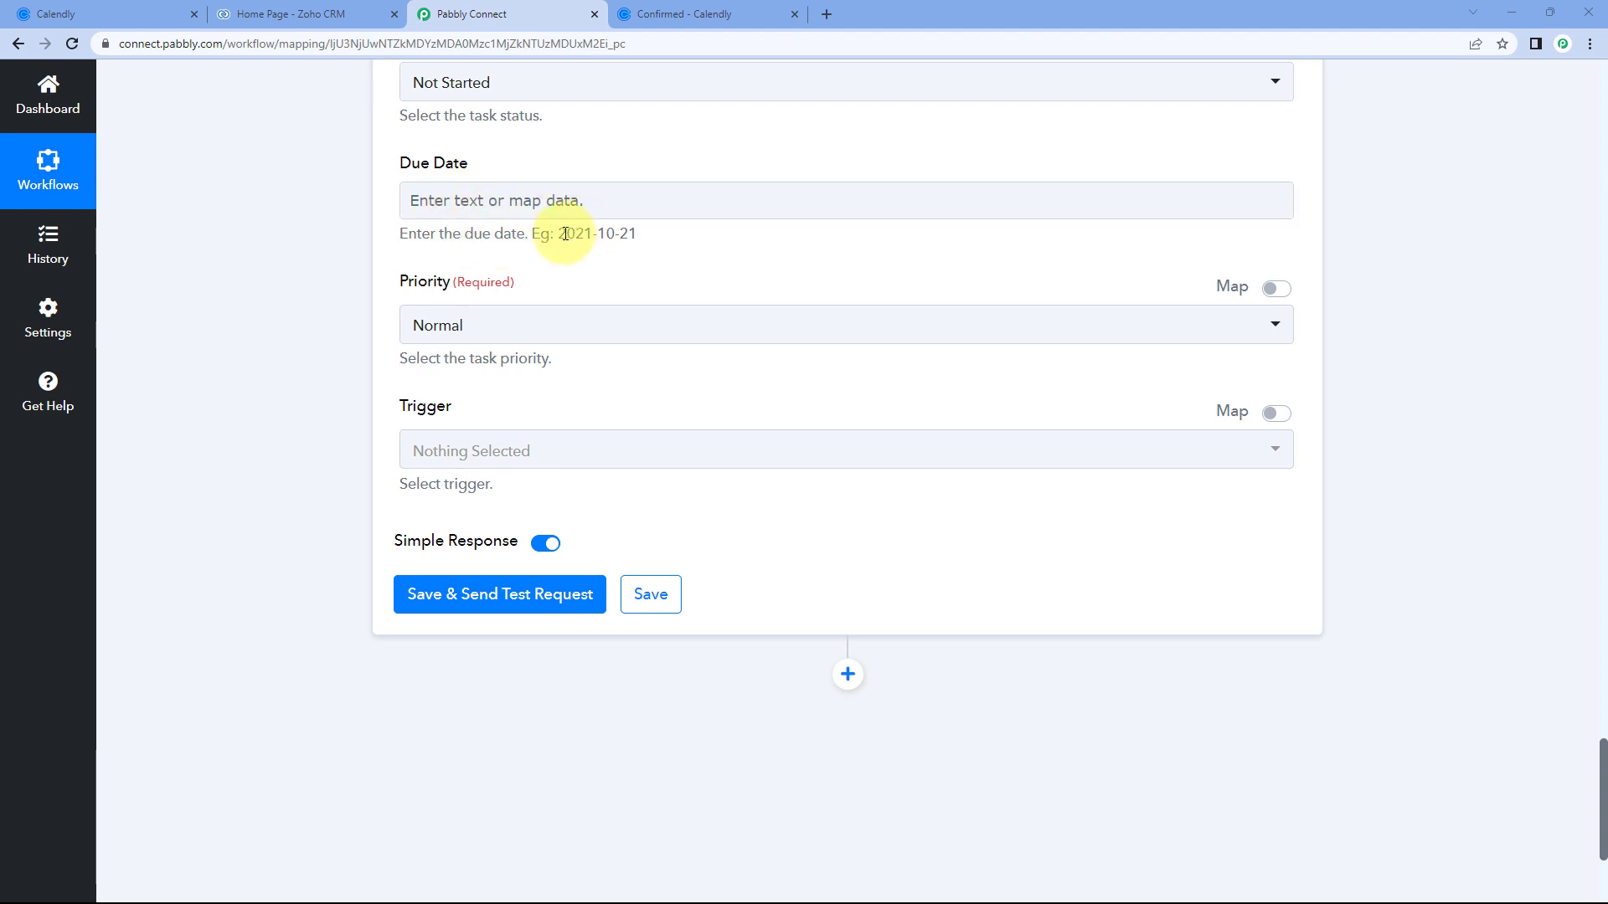
{"action": "left_click_drag", "start_coordinate": [579, 231], "coordinate": [634, 230]}
{"action": "left_click", "coordinate": [639, 231]}
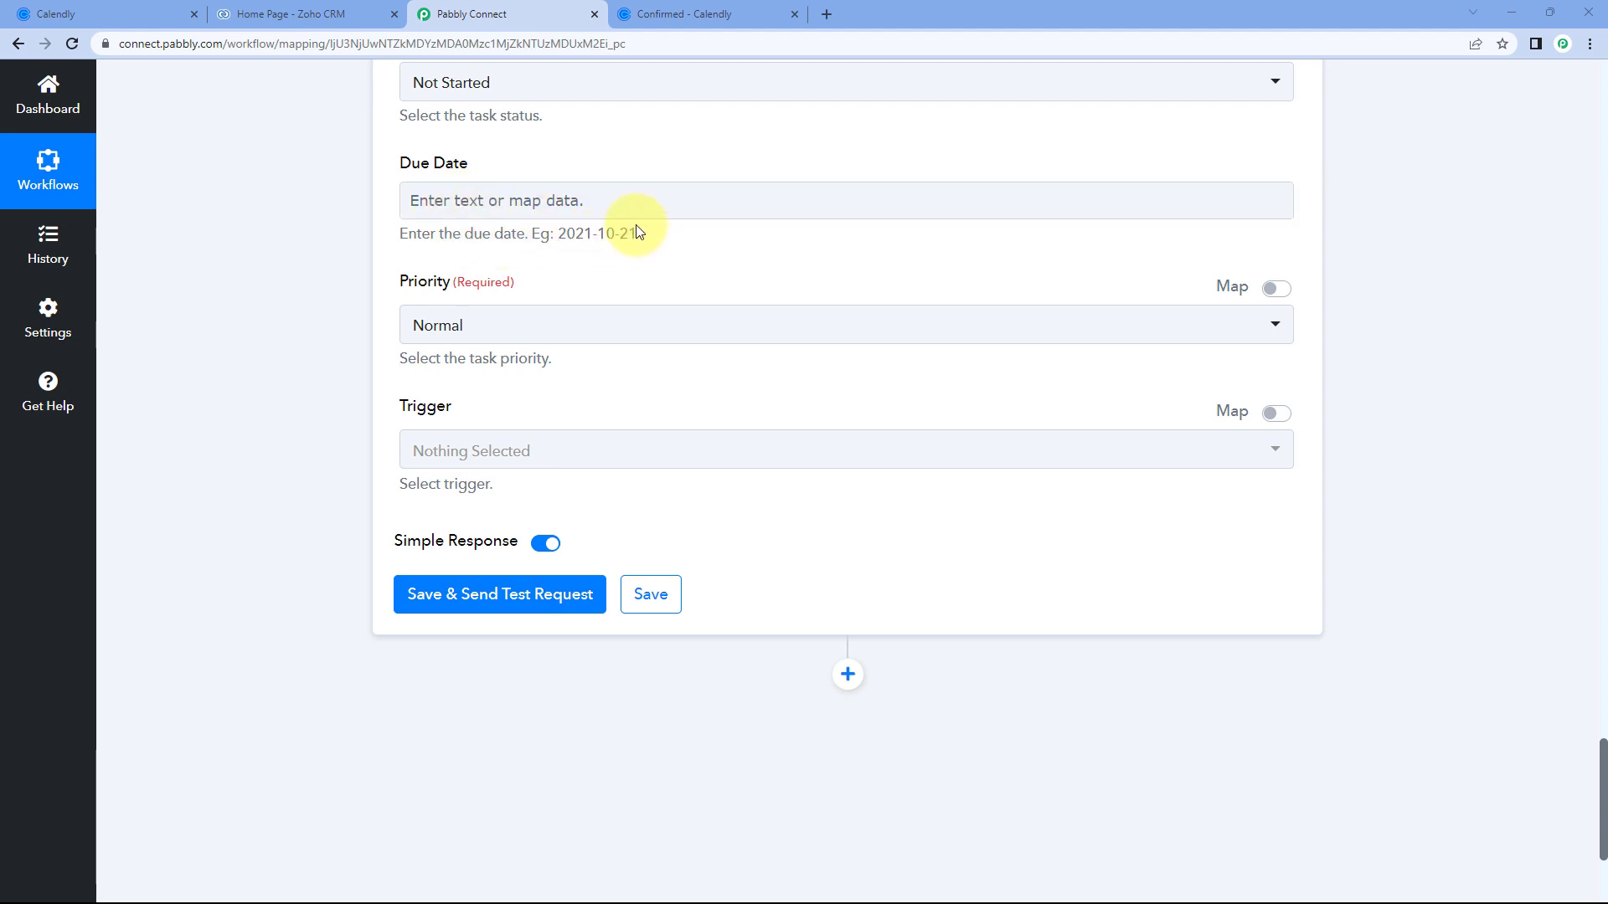
{"action": "scroll", "coordinate": [683, 137], "scroll_direction": "up", "scroll_amount": 3}
{"action": "scroll", "coordinate": [683, 138], "scroll_direction": "up", "scroll_amount": 2}
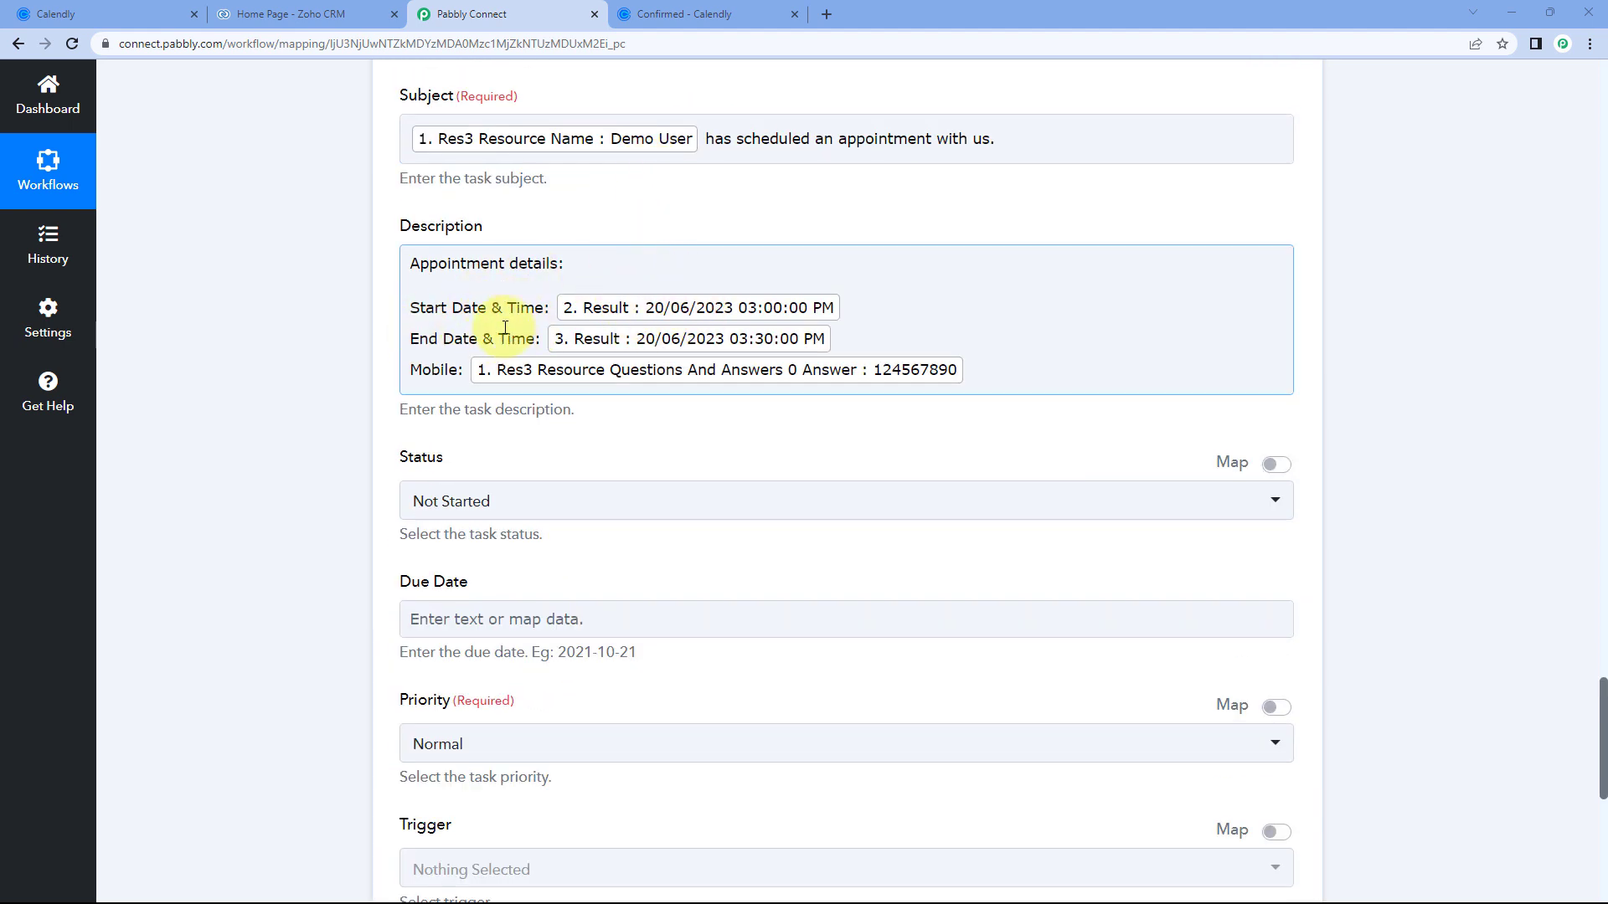
{"action": "scroll", "coordinate": [335, 295], "scroll_direction": "down", "scroll_amount": 3}
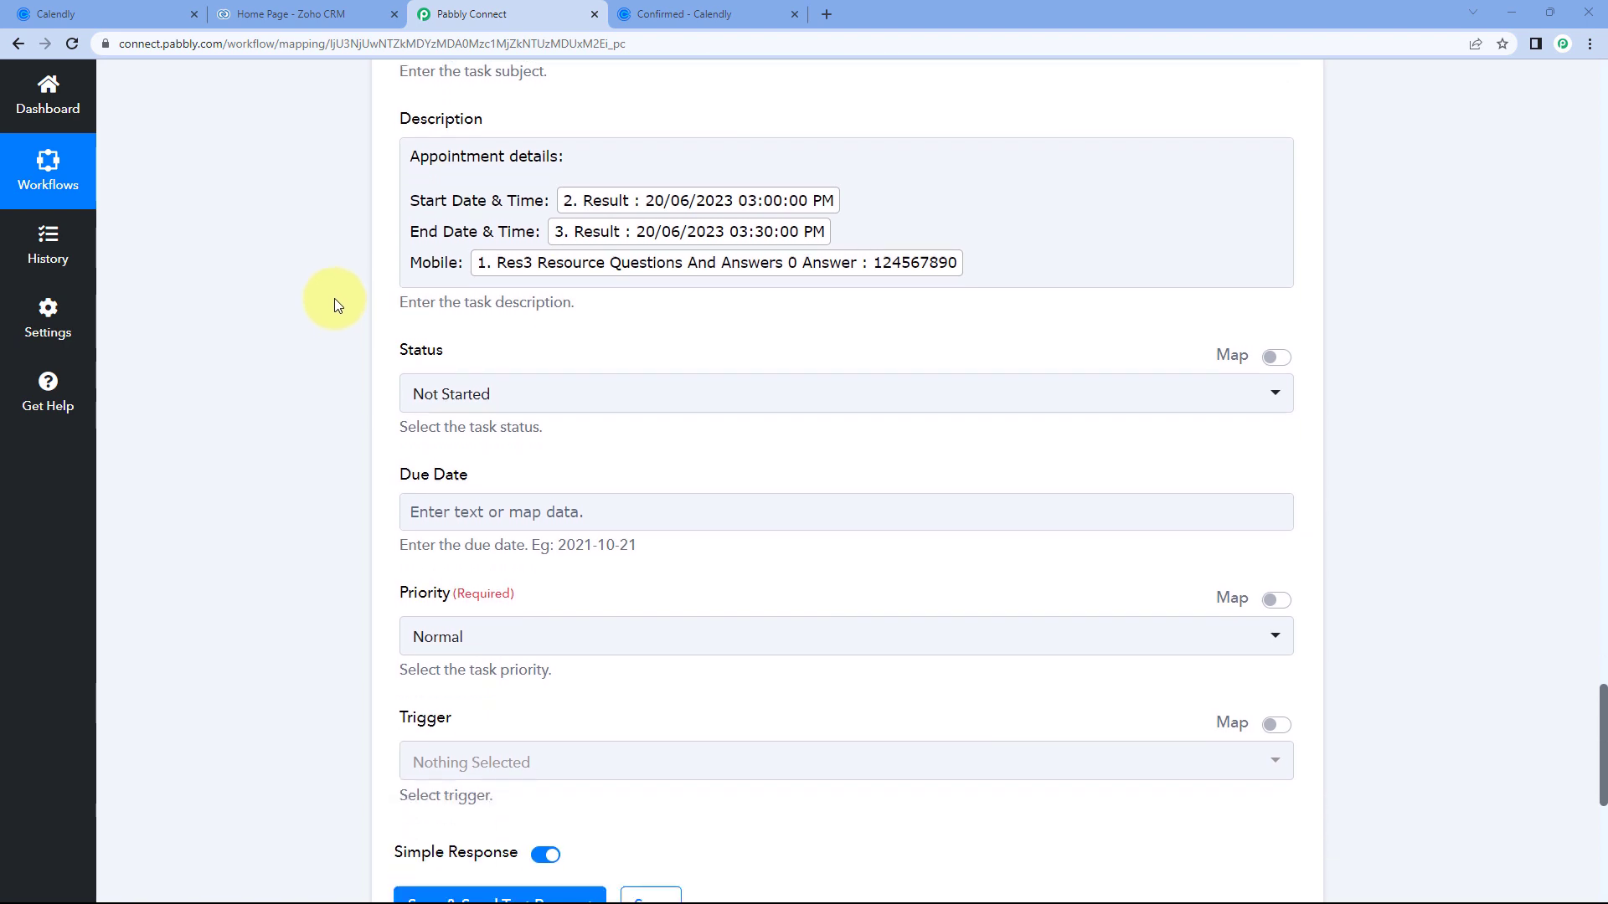
{"action": "scroll", "coordinate": [376, 318], "scroll_direction": "down", "scroll_amount": 3}
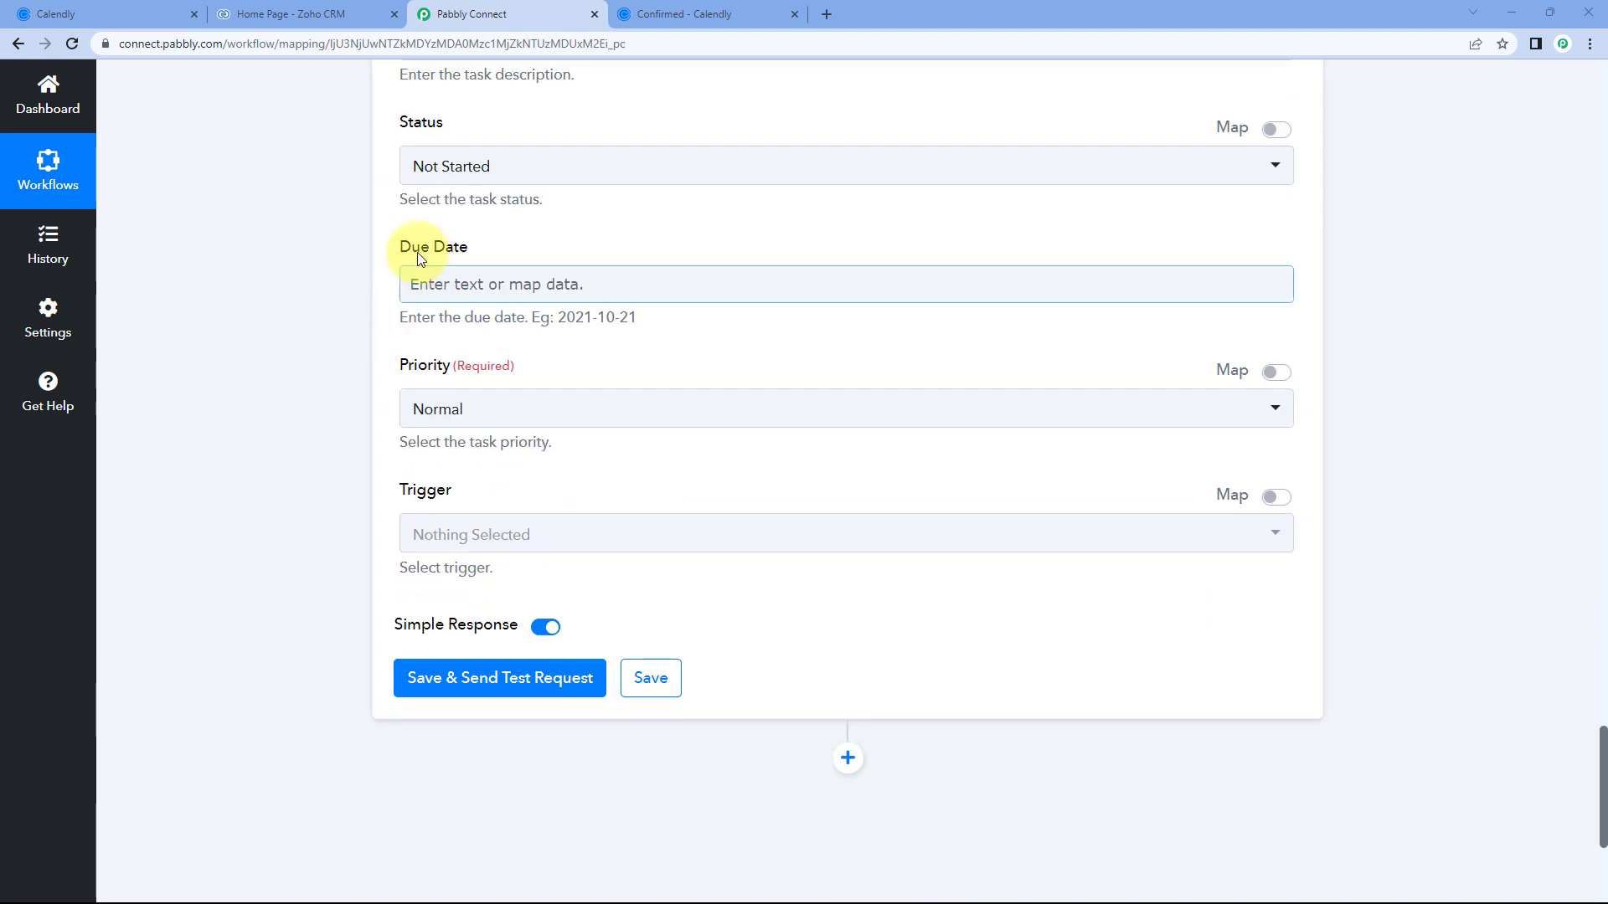
{"action": "scroll", "coordinate": [394, 266], "scroll_direction": "down", "scroll_amount": 1}
{"action": "scroll", "coordinate": [398, 266], "scroll_direction": "down", "scroll_amount": 1}
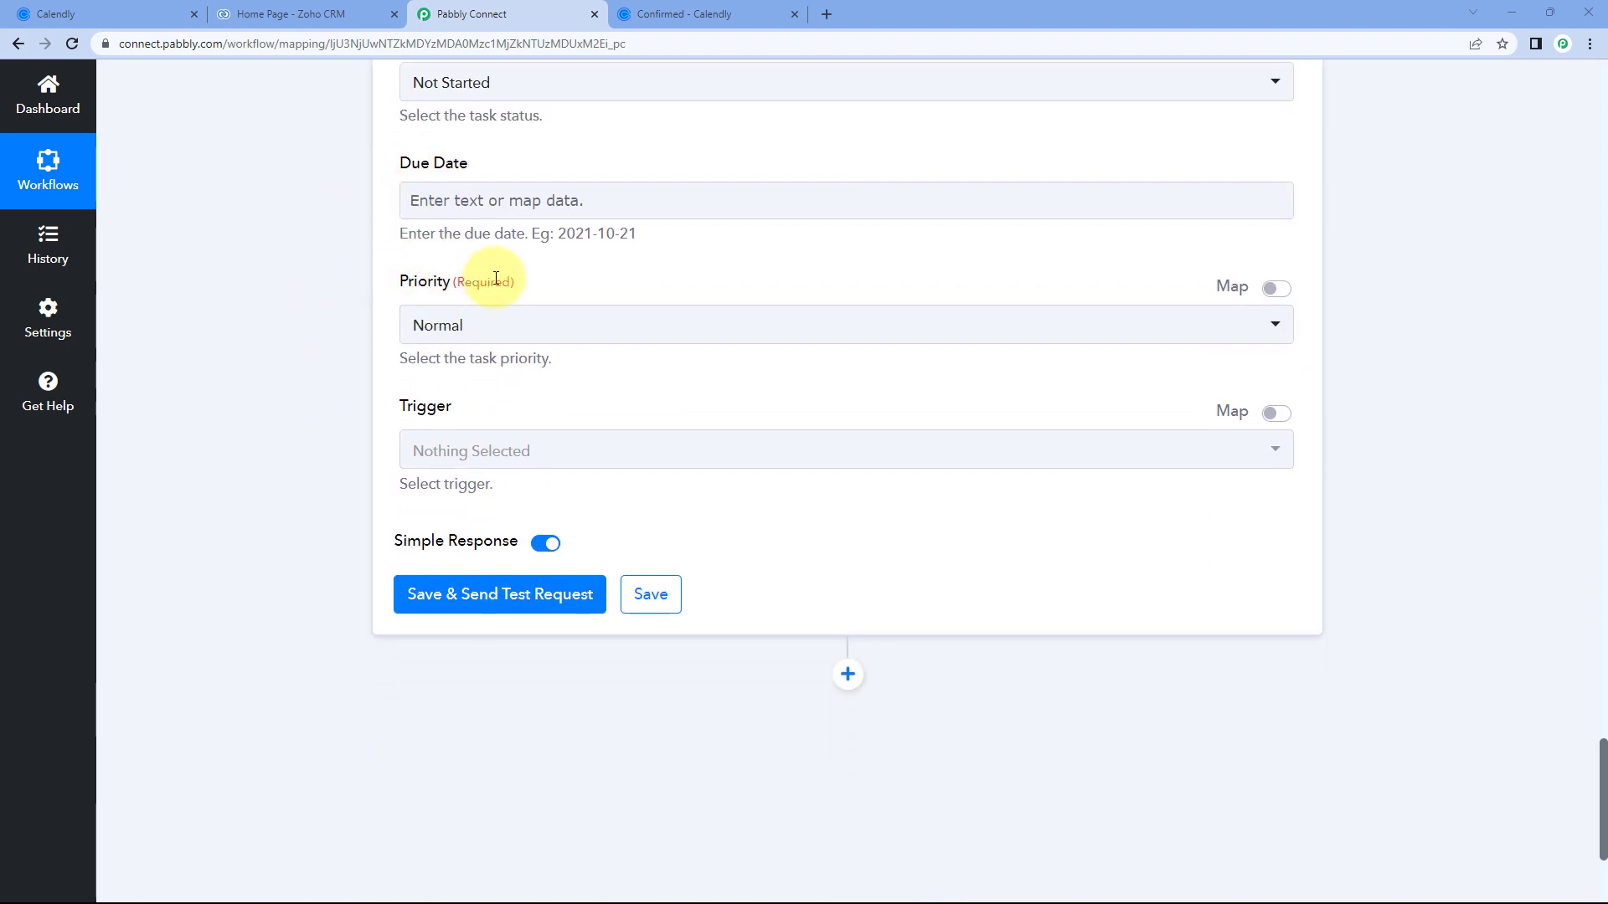
{"action": "scroll", "coordinate": [540, 289], "scroll_direction": "down", "scroll_amount": 4}
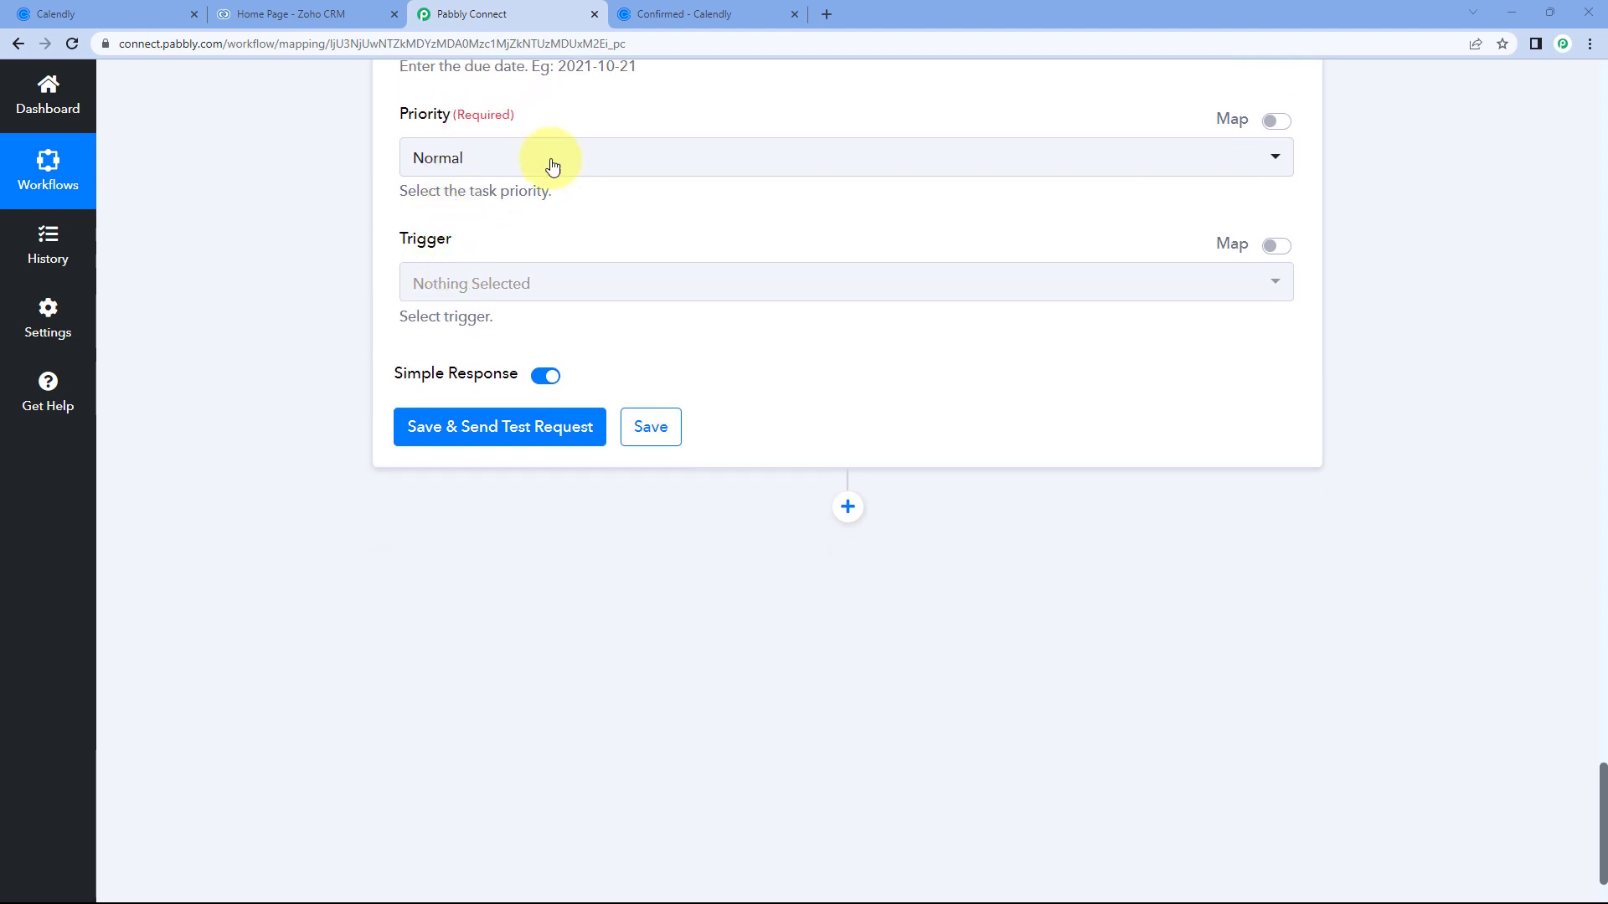
Keep priority Normal and Trigger unset, then save the task step and send a test request.
{"action": "left_click", "coordinate": [548, 163]}
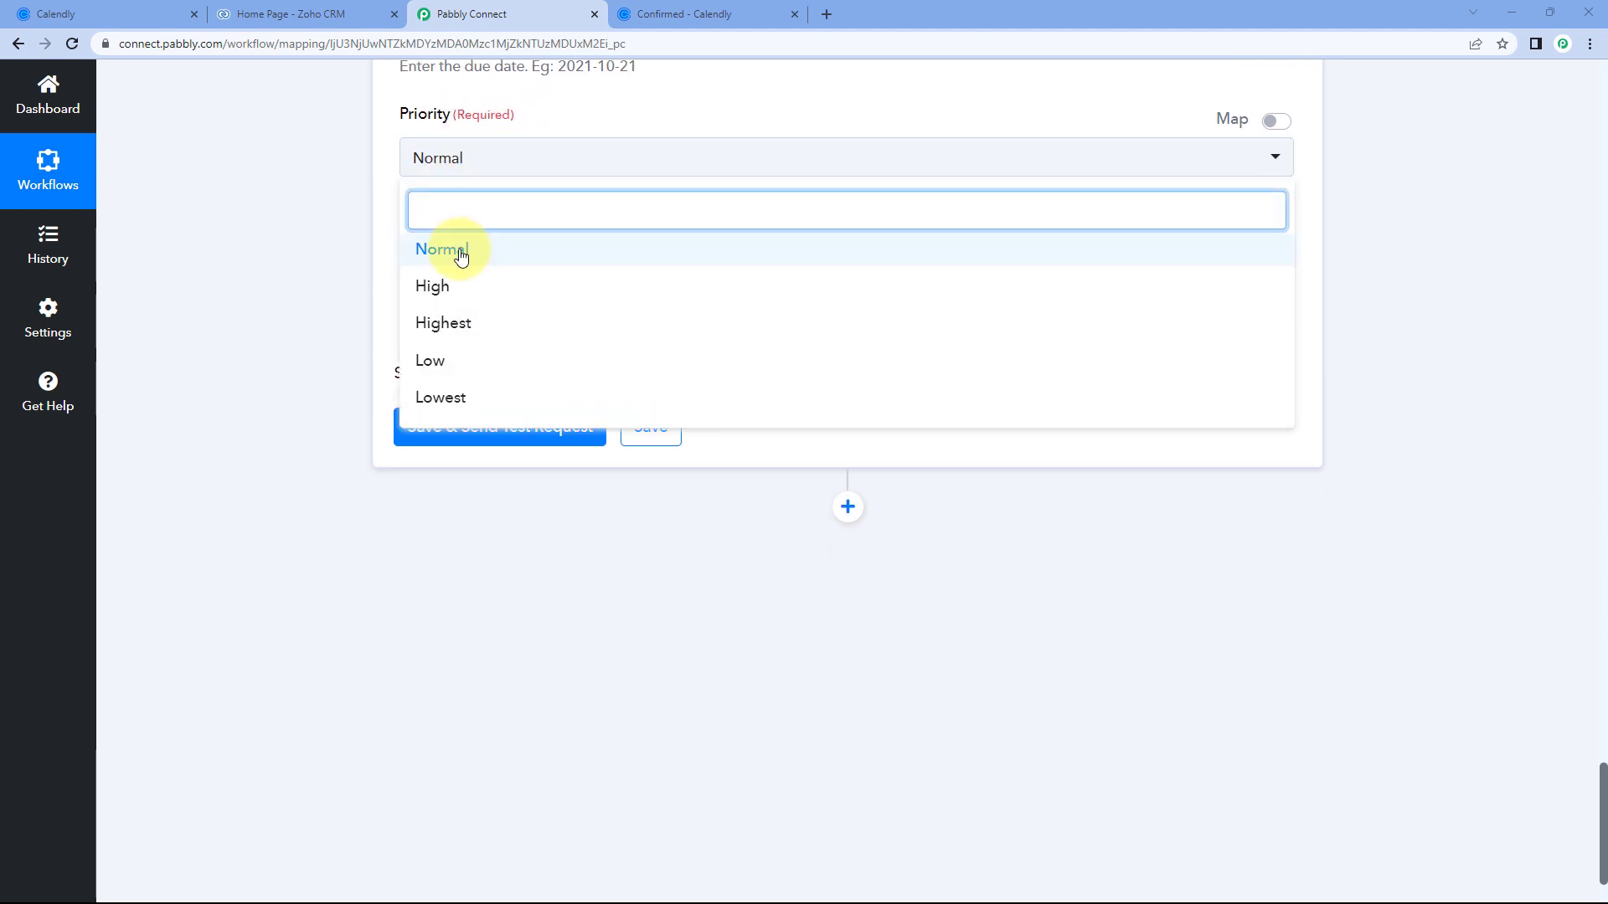
{"action": "left_click", "coordinate": [461, 253]}
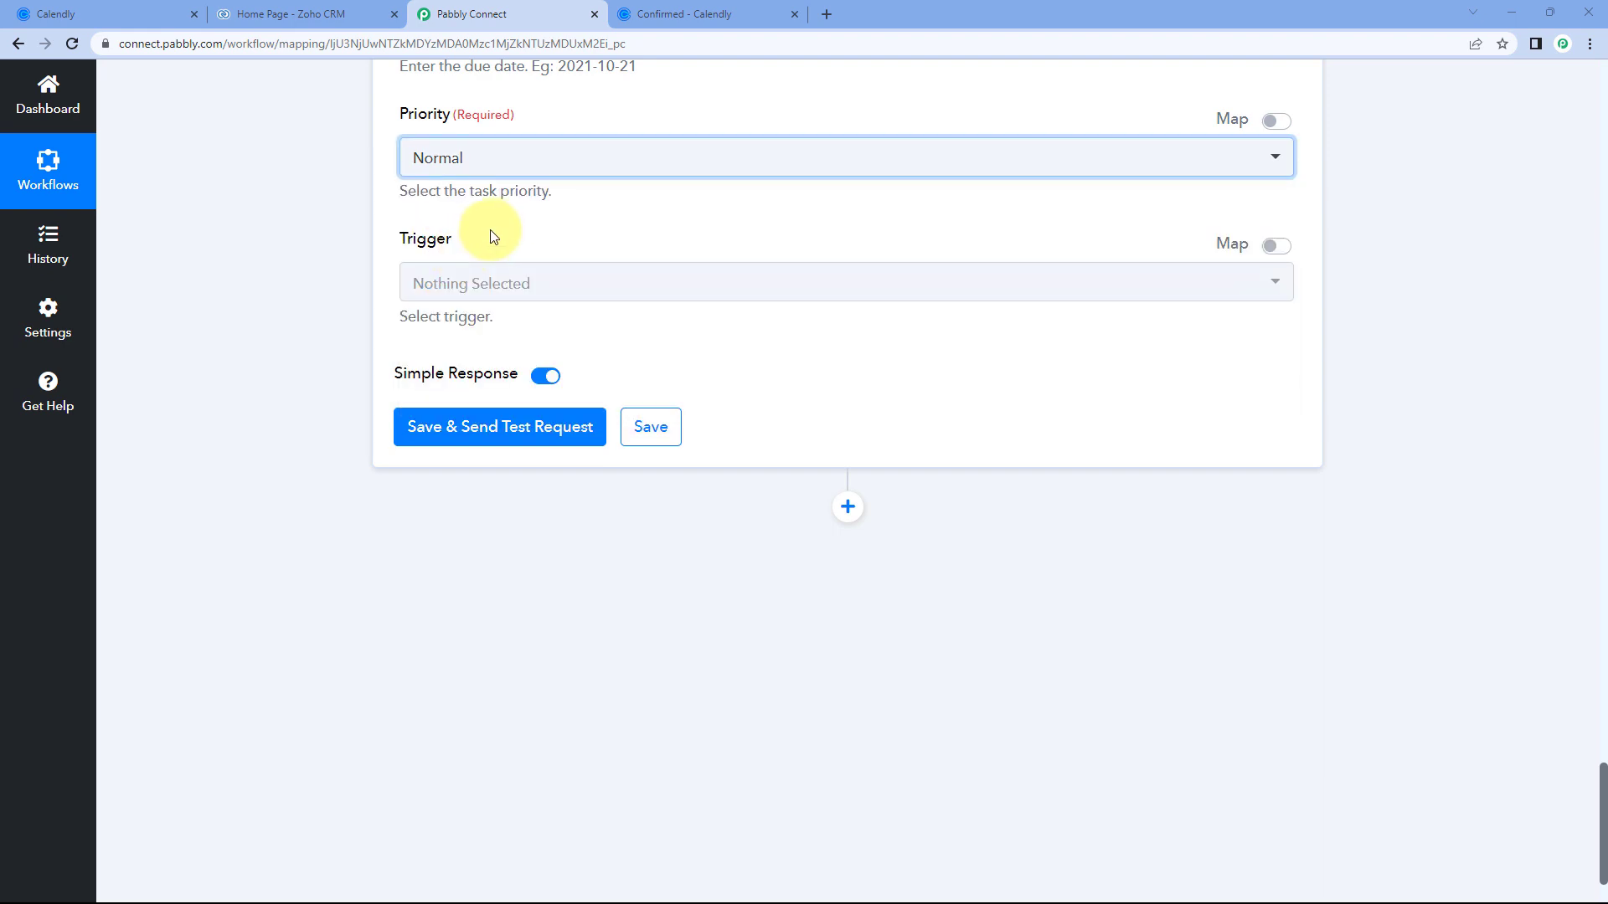
{"action": "left_click", "coordinate": [491, 230]}
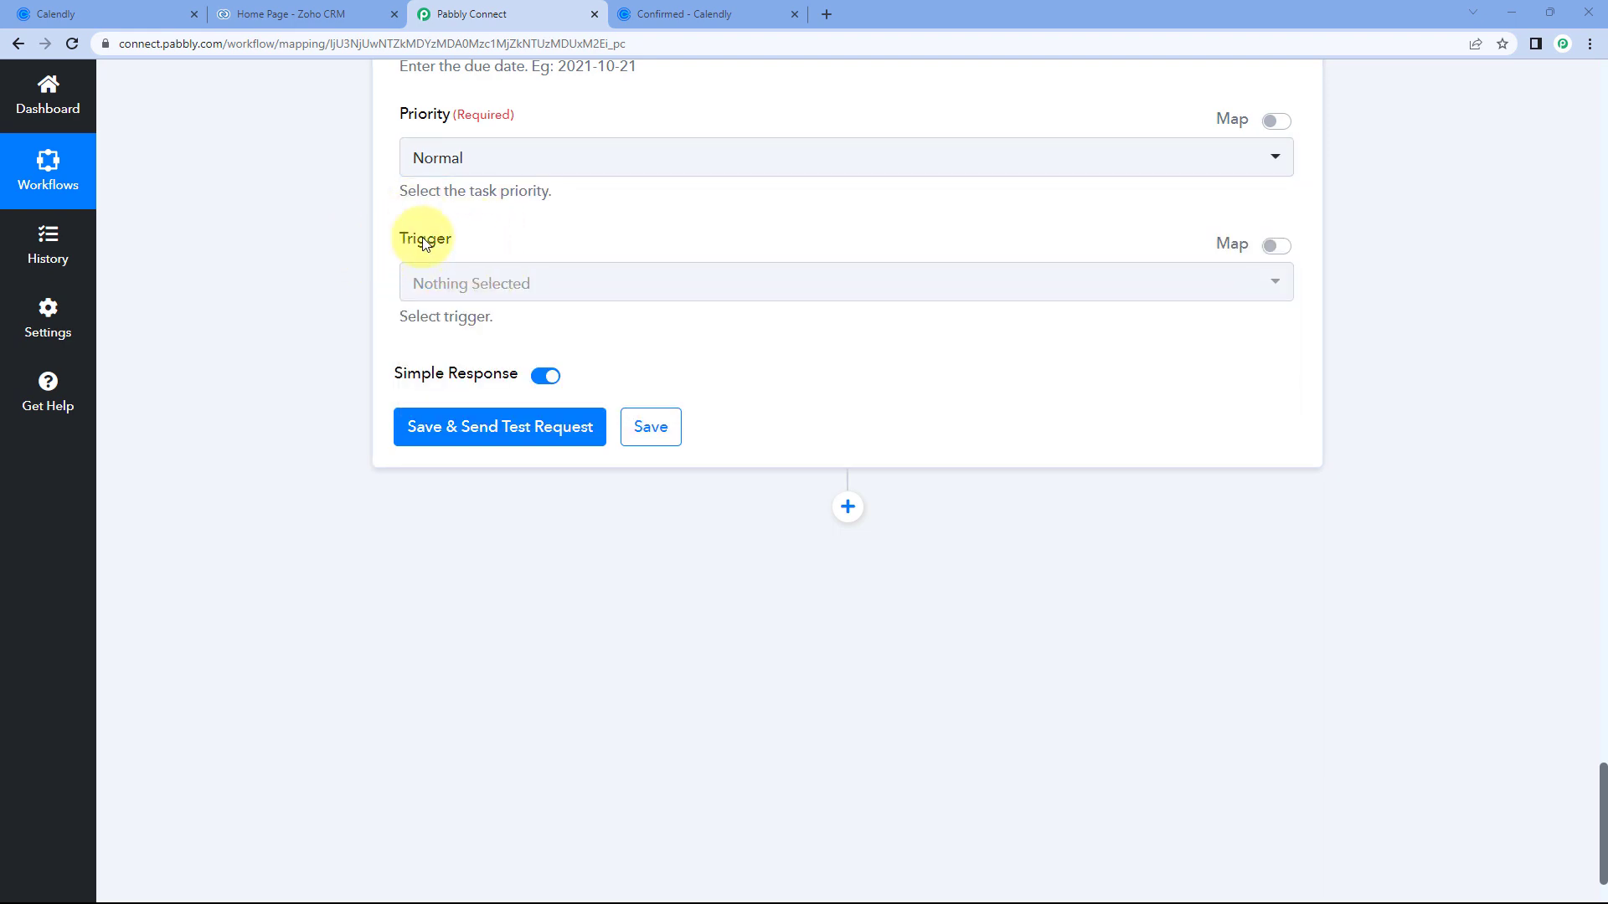
{"action": "left_click", "coordinate": [558, 300]}
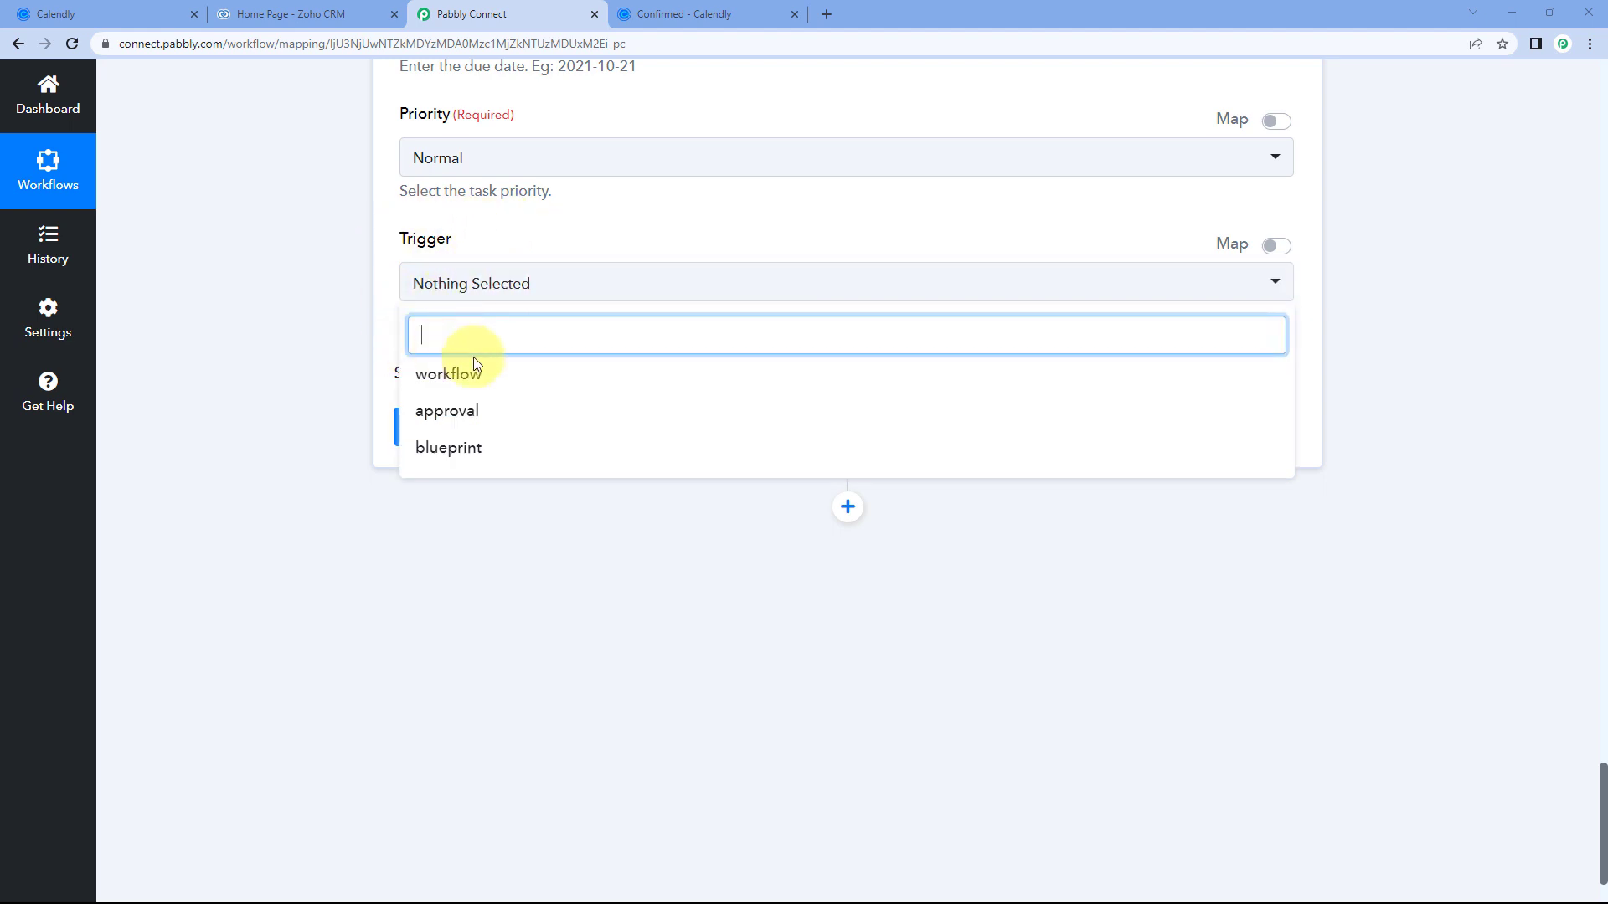
{"action": "left_click", "coordinate": [395, 258]}
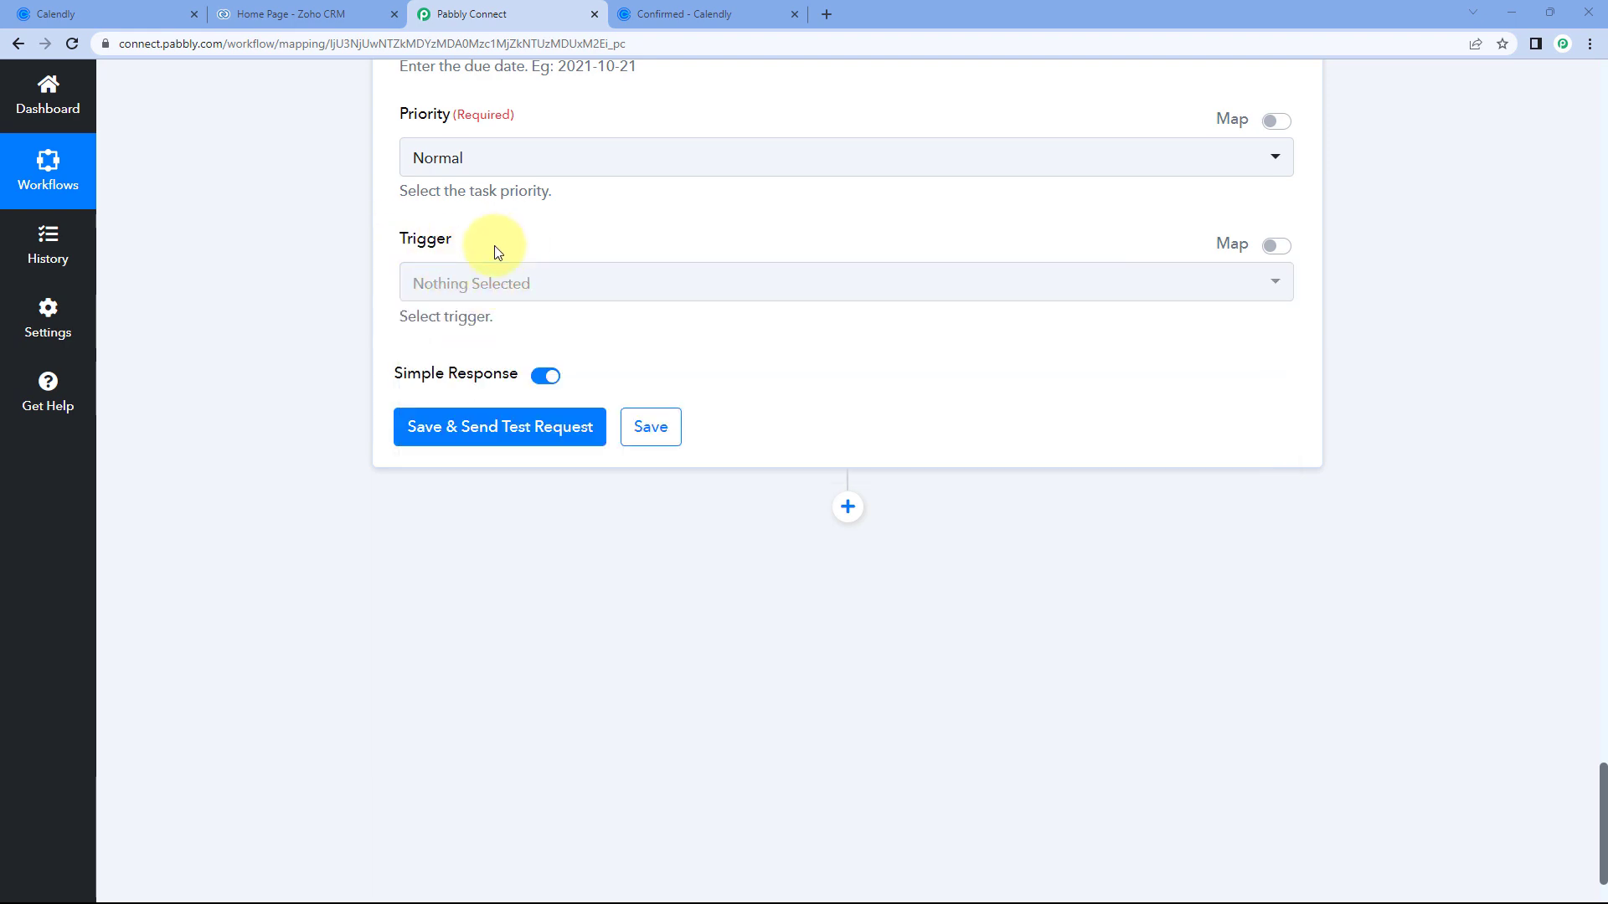
{"action": "left_click", "coordinate": [513, 410]}
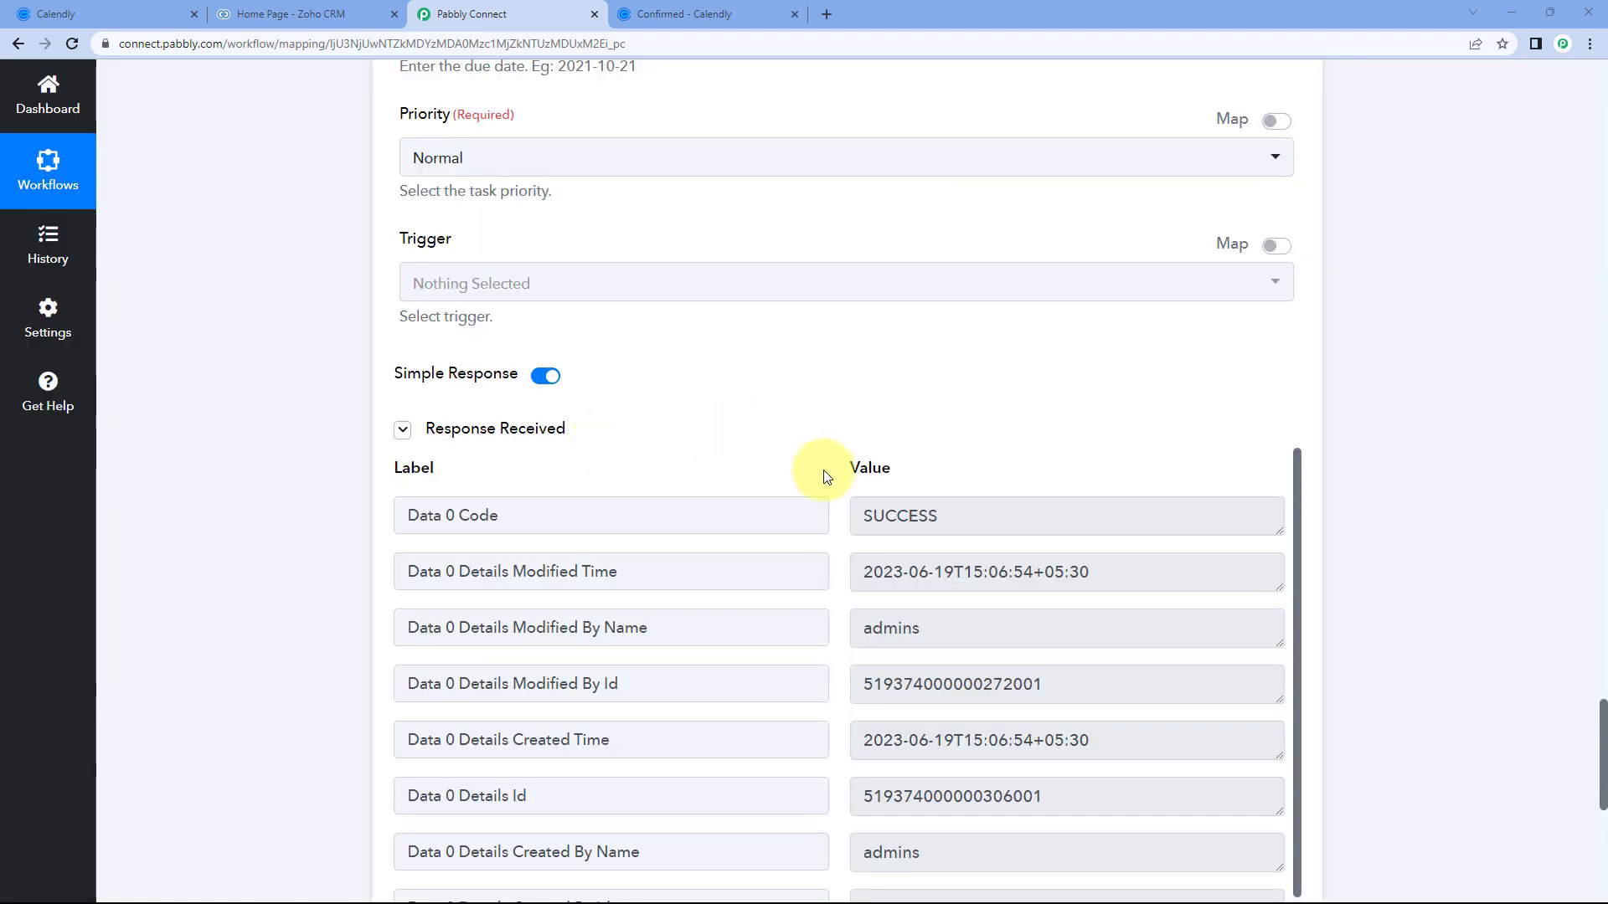
Scroll through the SUCCESS 'record added' response and back up to the mapped fields.
{"action": "scroll", "coordinate": [830, 464], "scroll_direction": "down", "scroll_amount": 1}
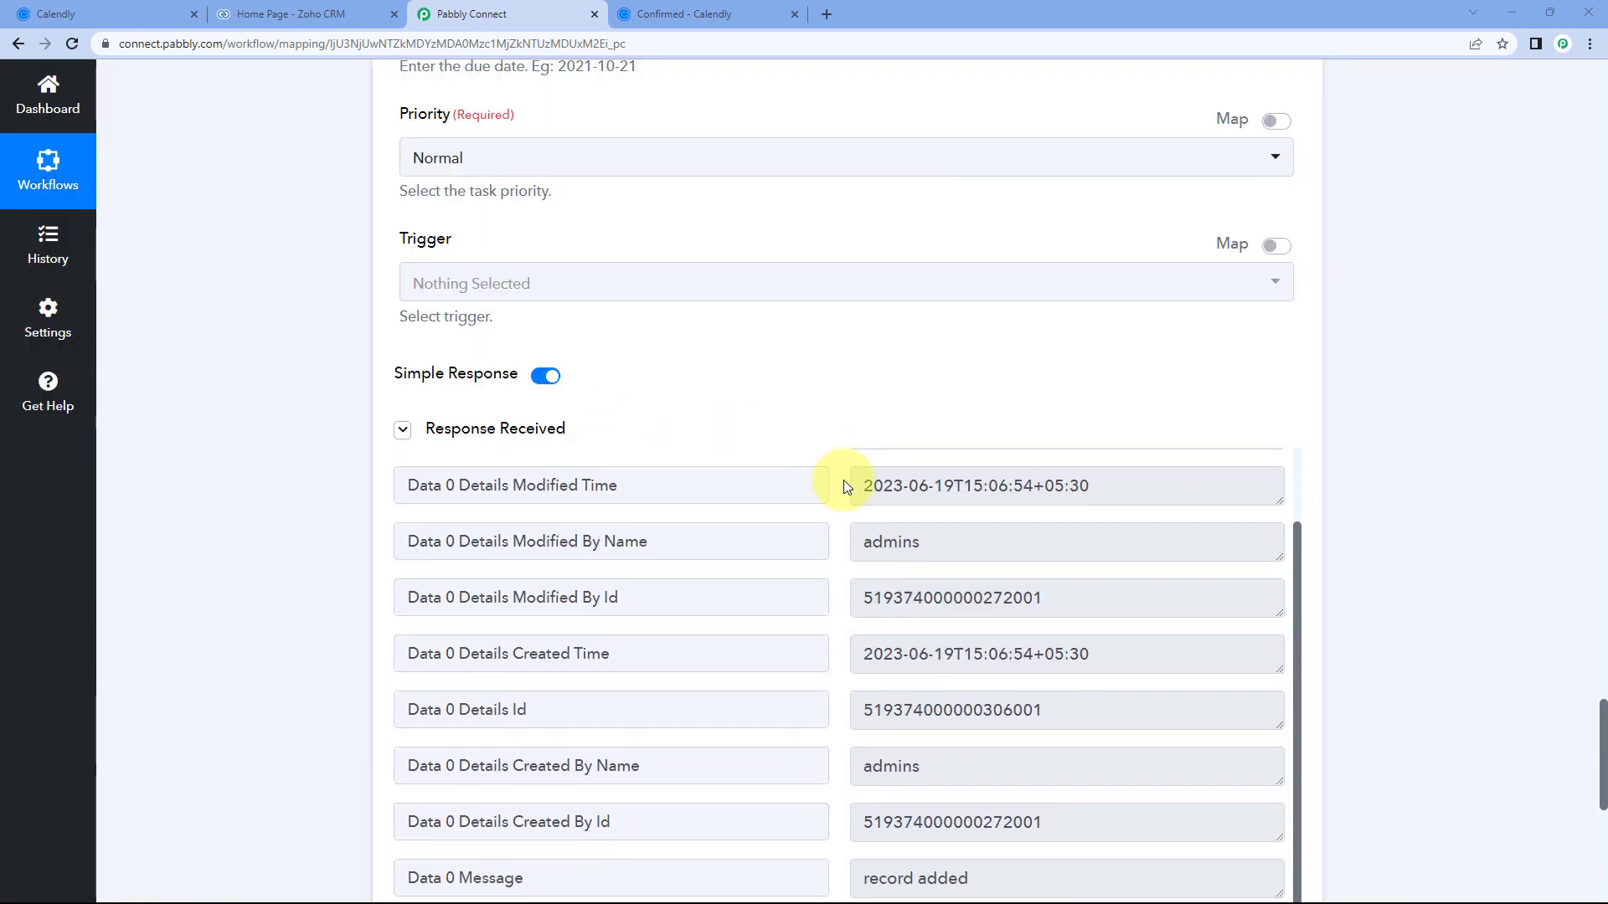
{"action": "scroll", "coordinate": [826, 441], "scroll_direction": "down", "scroll_amount": 3}
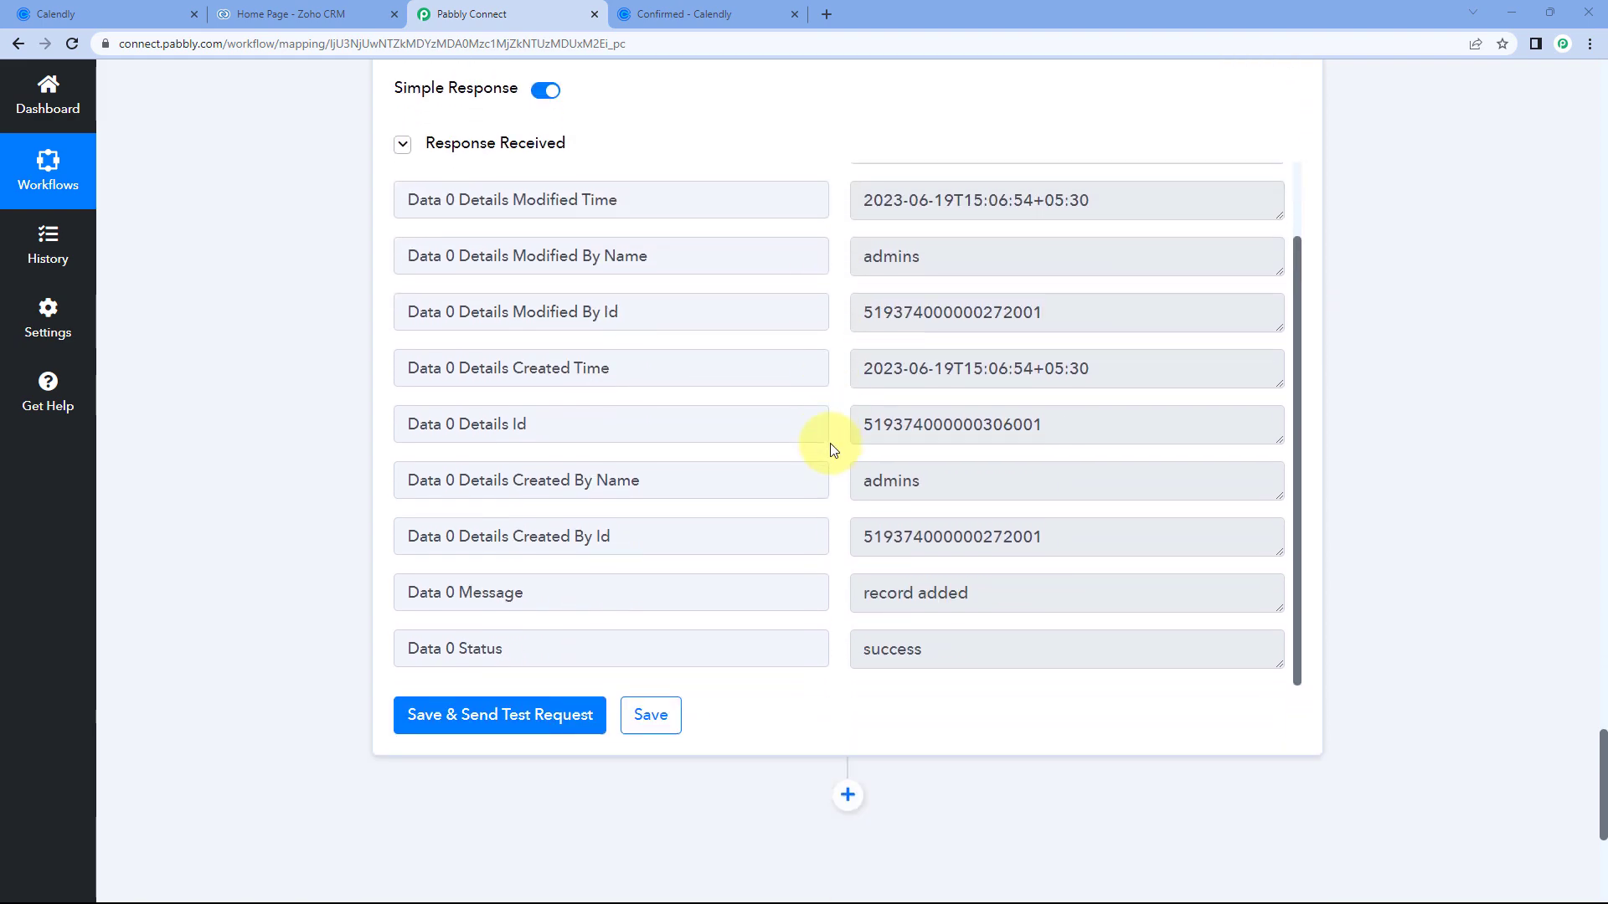
{"action": "scroll", "coordinate": [831, 451], "scroll_direction": "up", "scroll_amount": 10}
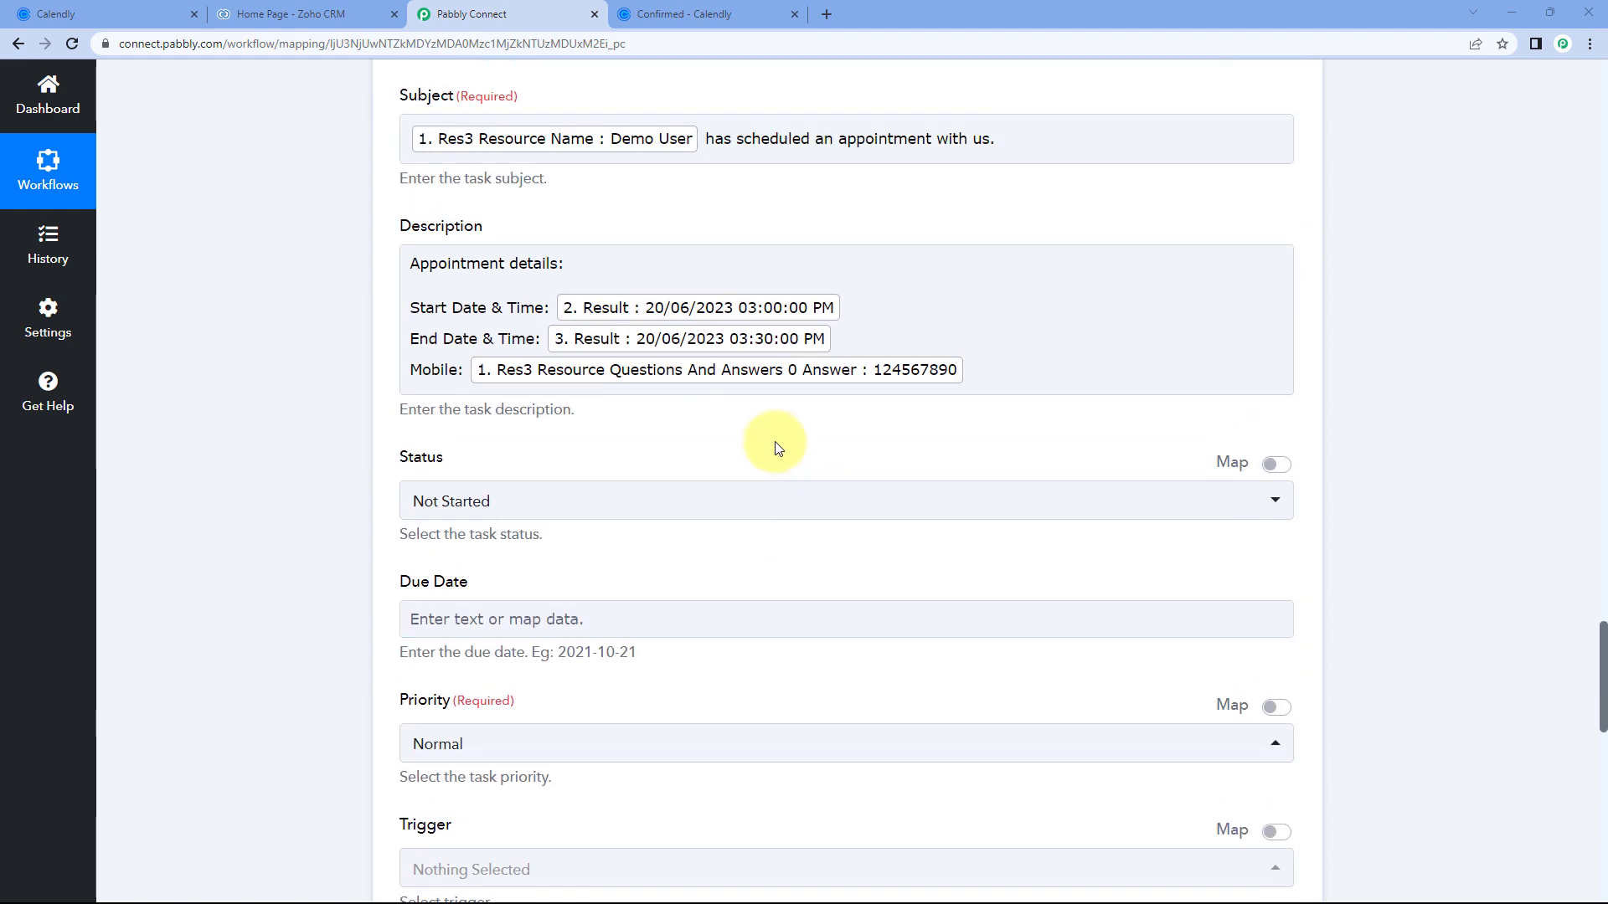
{"action": "scroll", "coordinate": [753, 209], "scroll_direction": "up", "scroll_amount": 3}
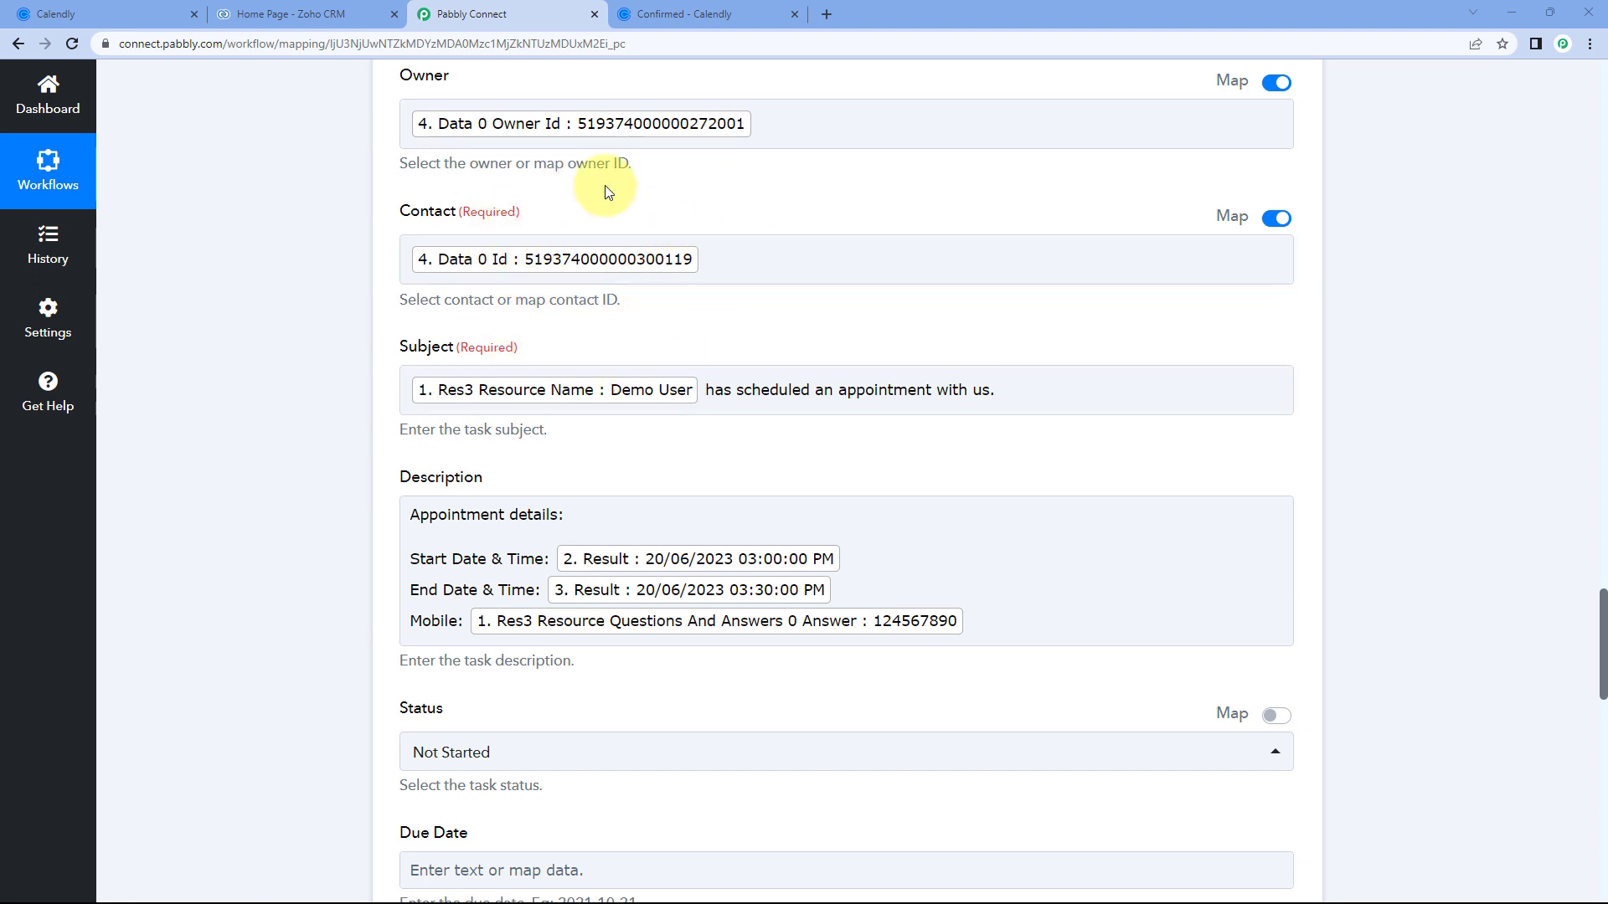
Open the Demo User contact in Zoho CRM and show its Open Activities with the new task.
{"action": "left_click", "coordinate": [702, 9]}
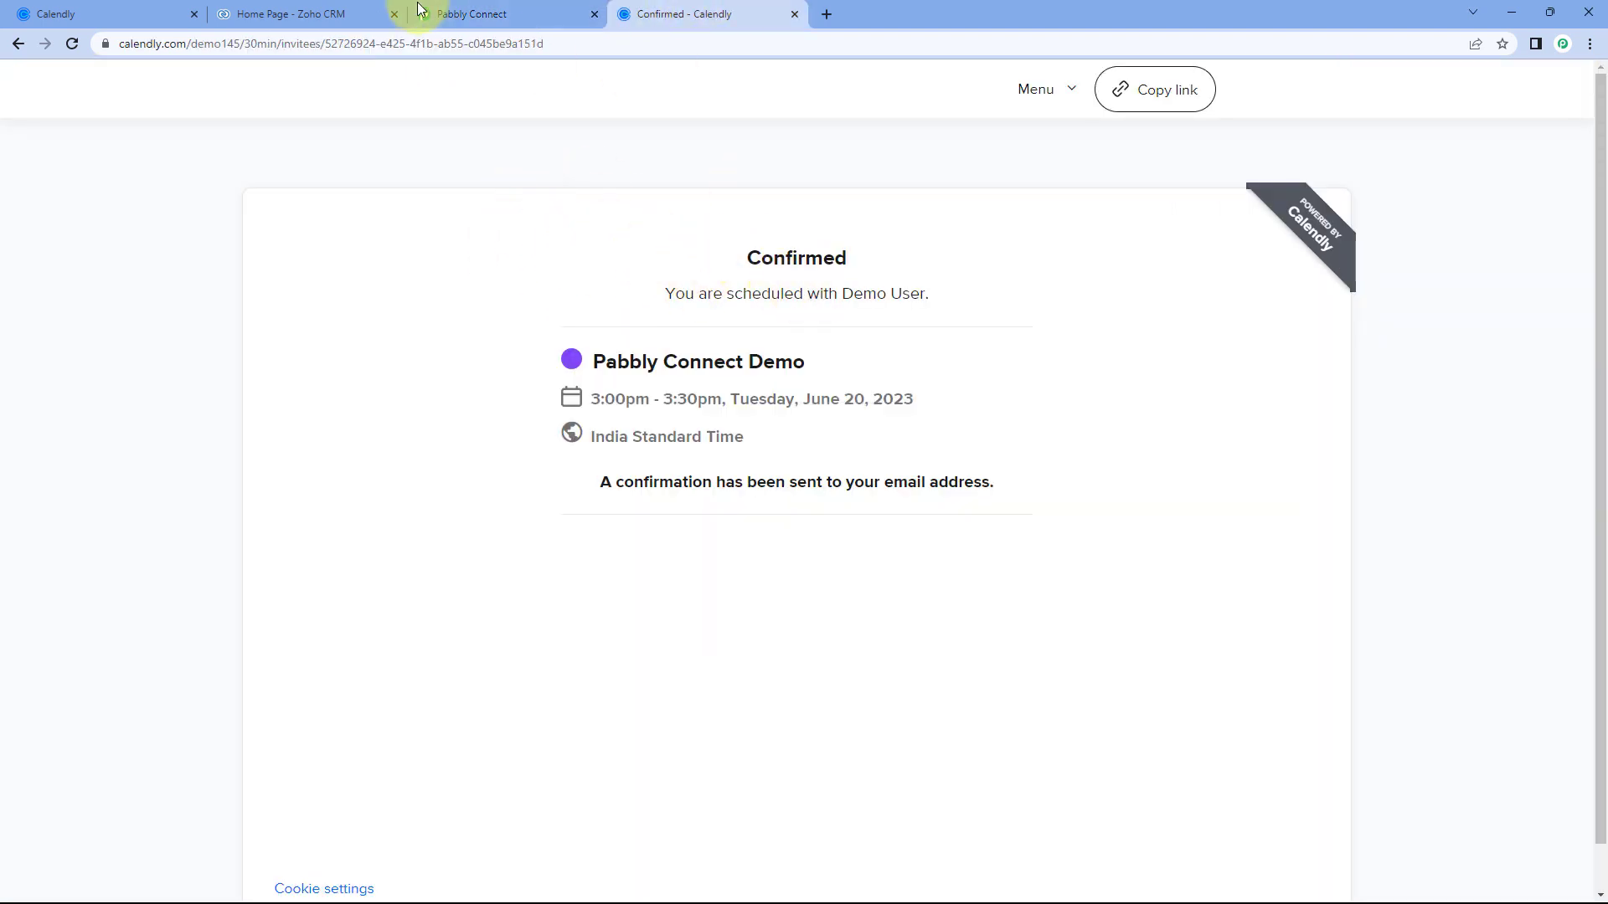
{"action": "left_click", "coordinate": [310, 12]}
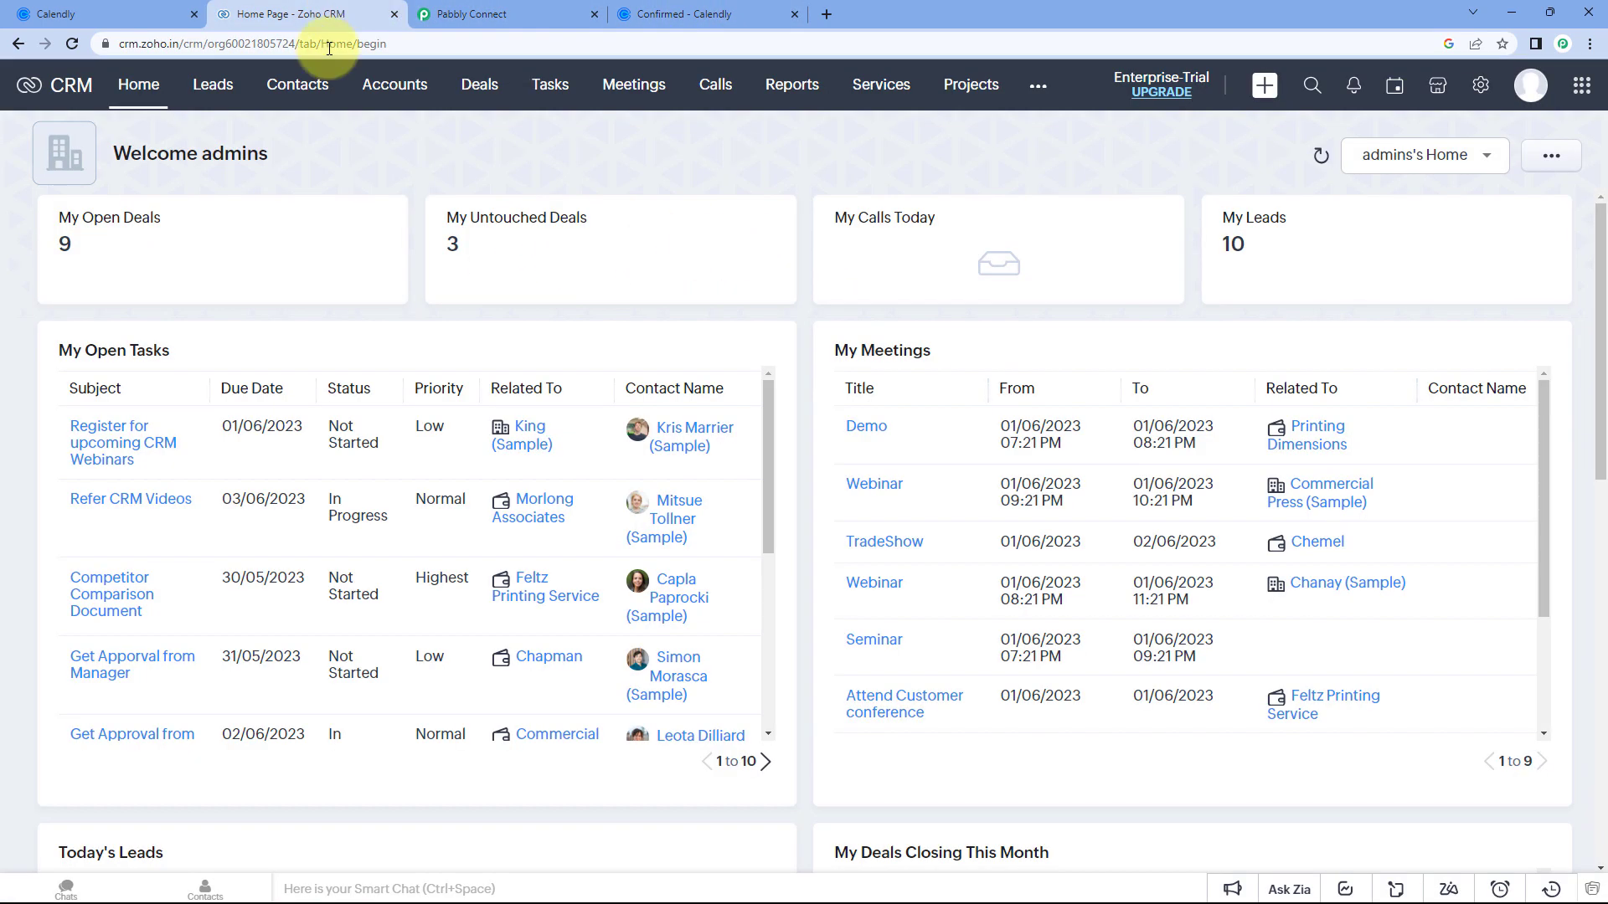
{"action": "left_click", "coordinate": [473, 13]}
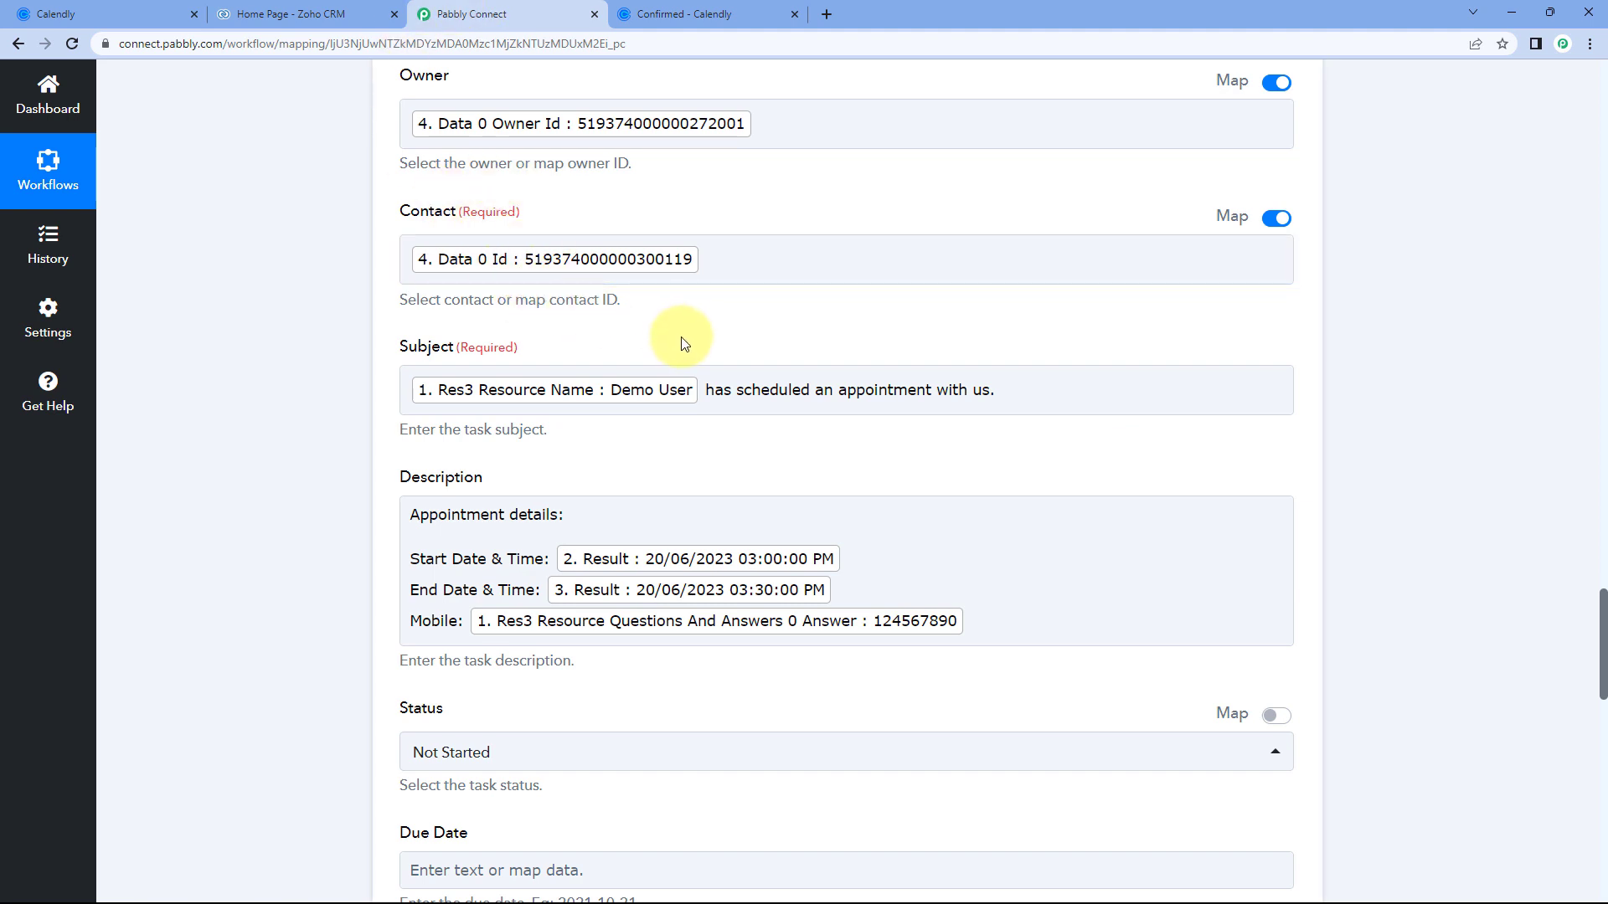
{"action": "left_click", "coordinate": [306, 14]}
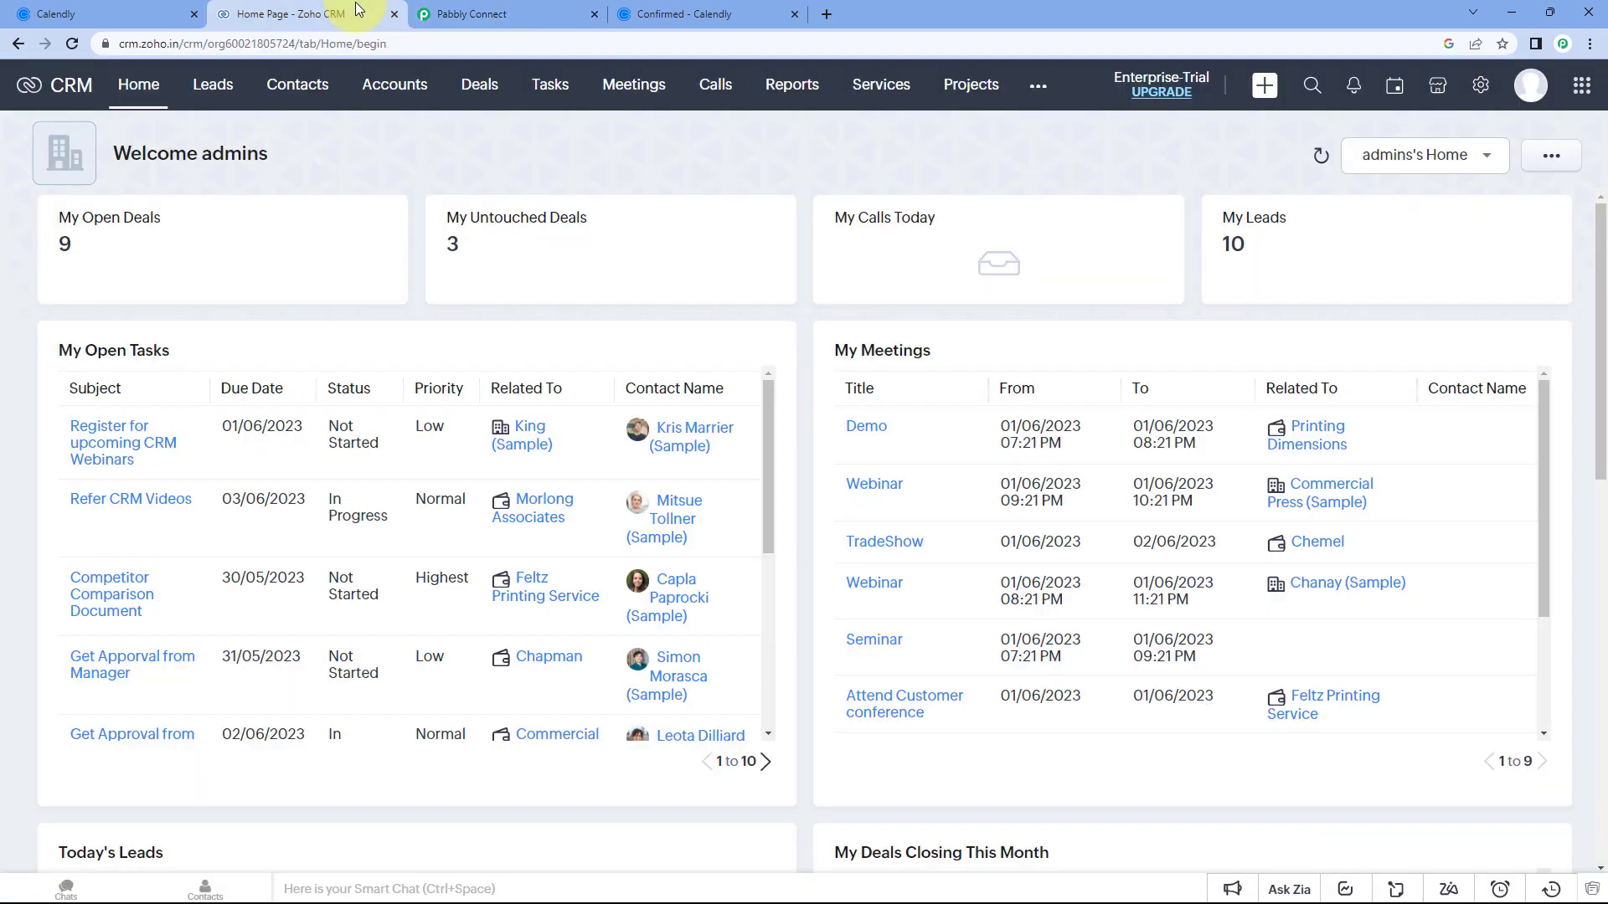
{"action": "left_click", "coordinate": [284, 88]}
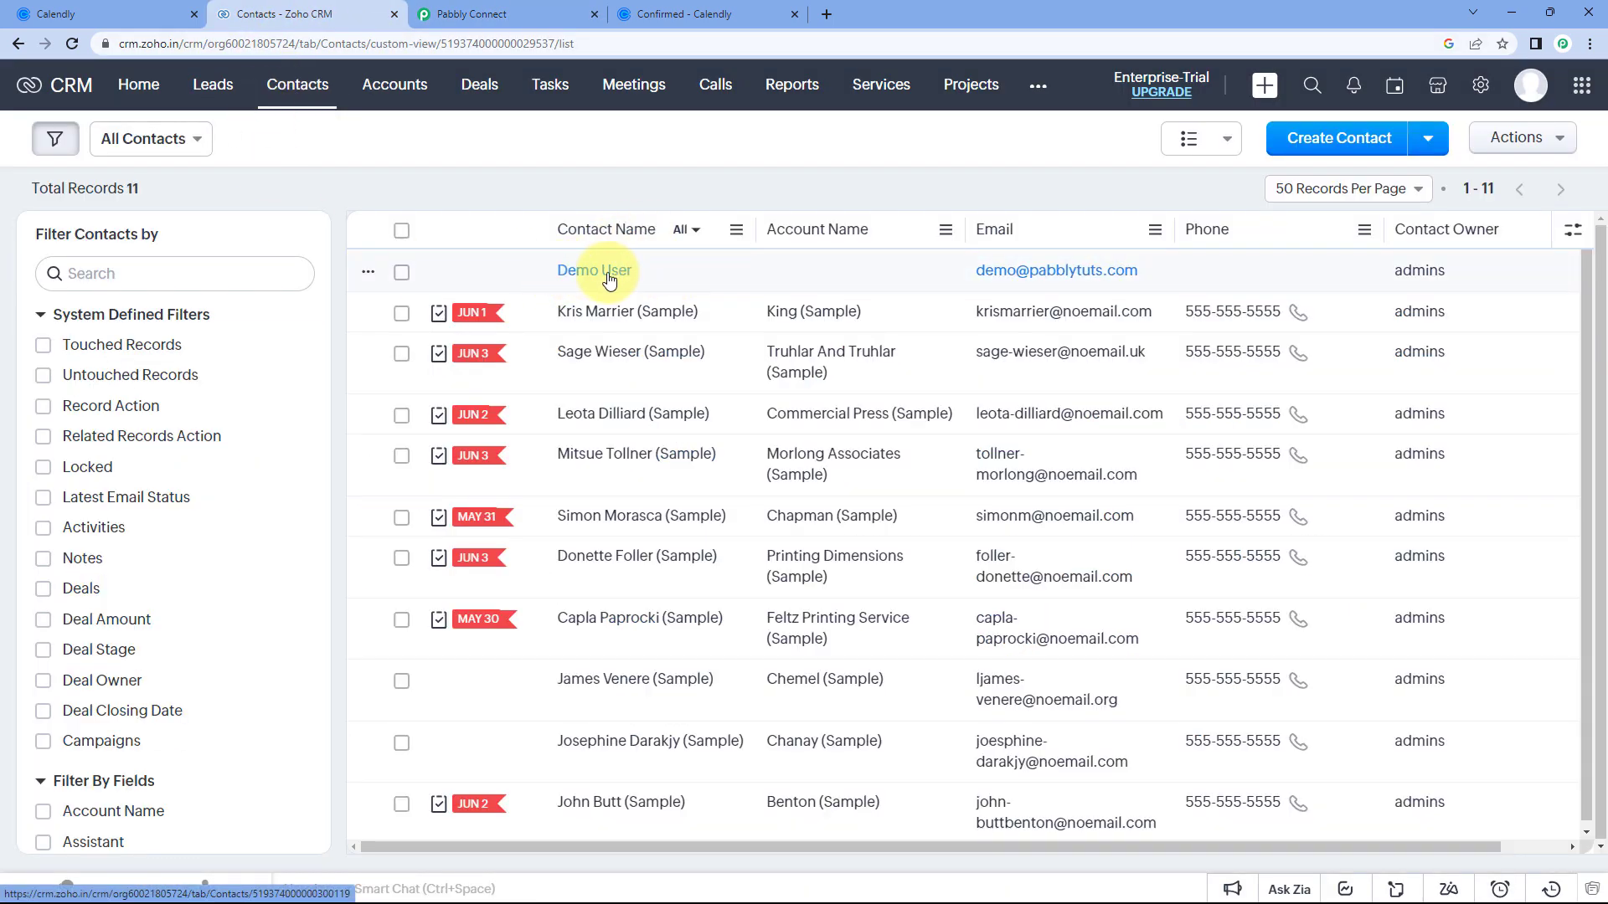
{"action": "left_click", "coordinate": [608, 273]}
{"action": "left_click", "coordinate": [714, 10]}
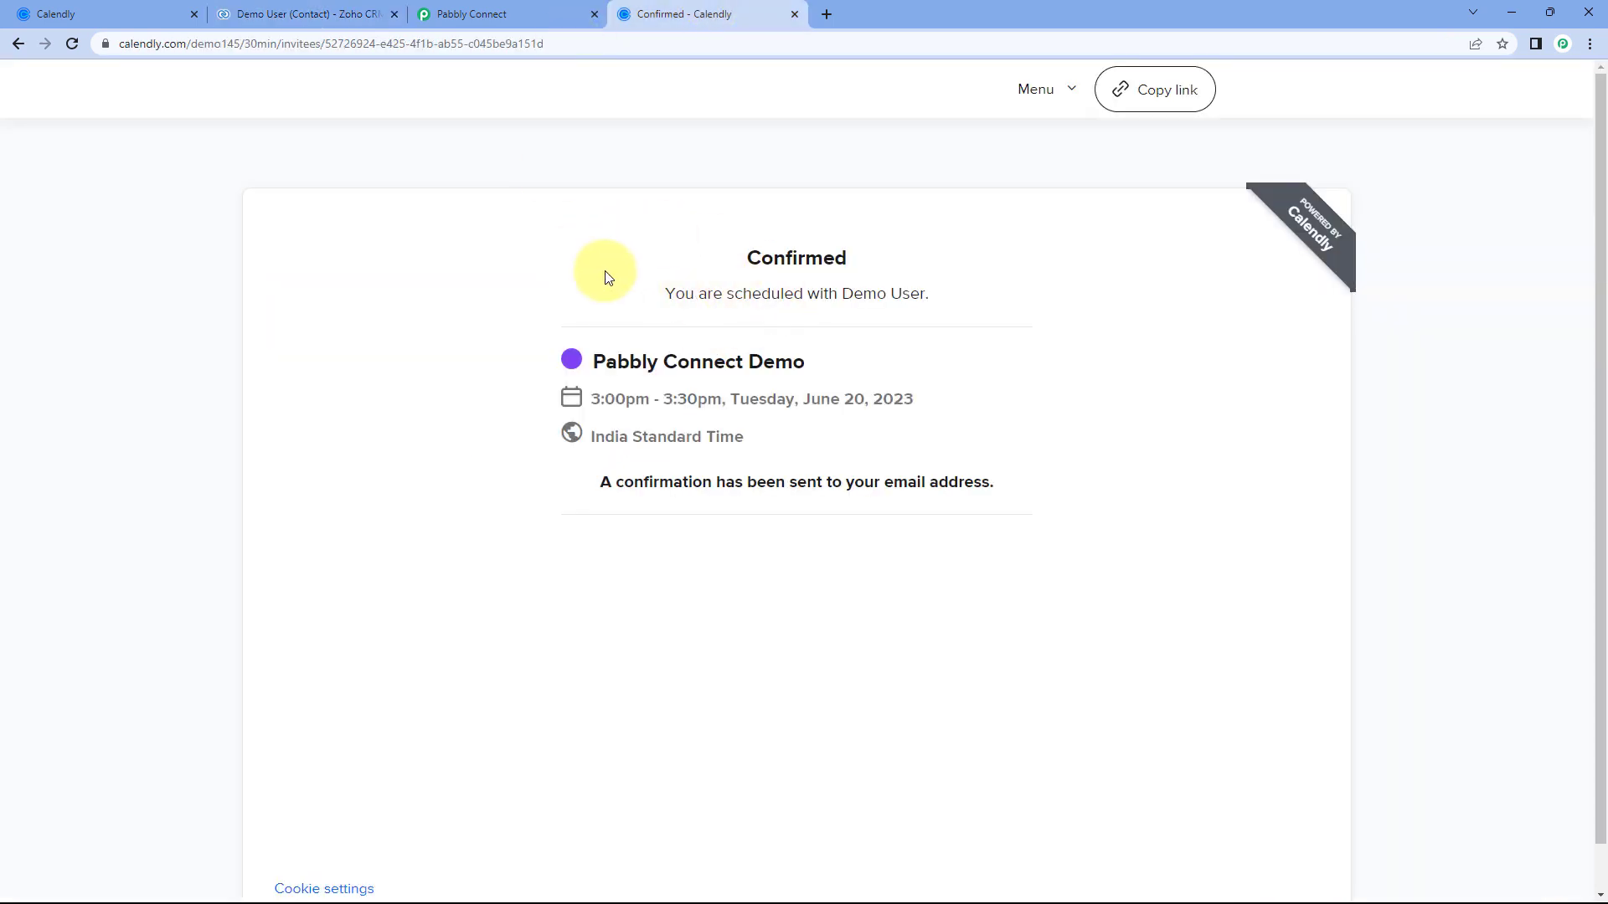
{"action": "left_click", "coordinate": [352, 13]}
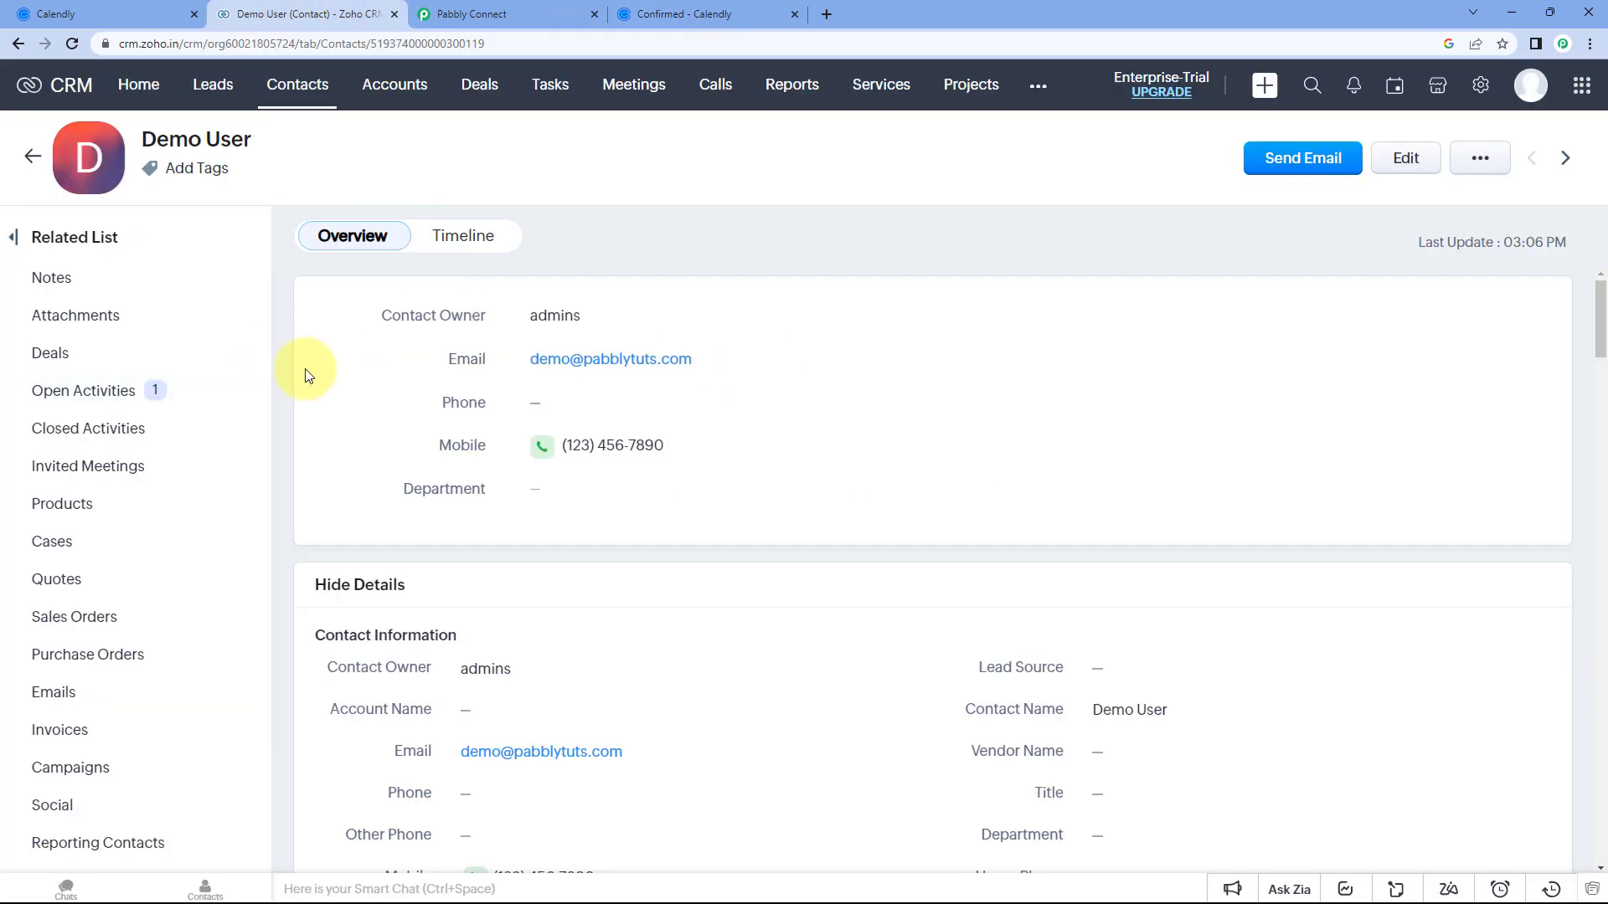
{"action": "left_click", "coordinate": [122, 385]}
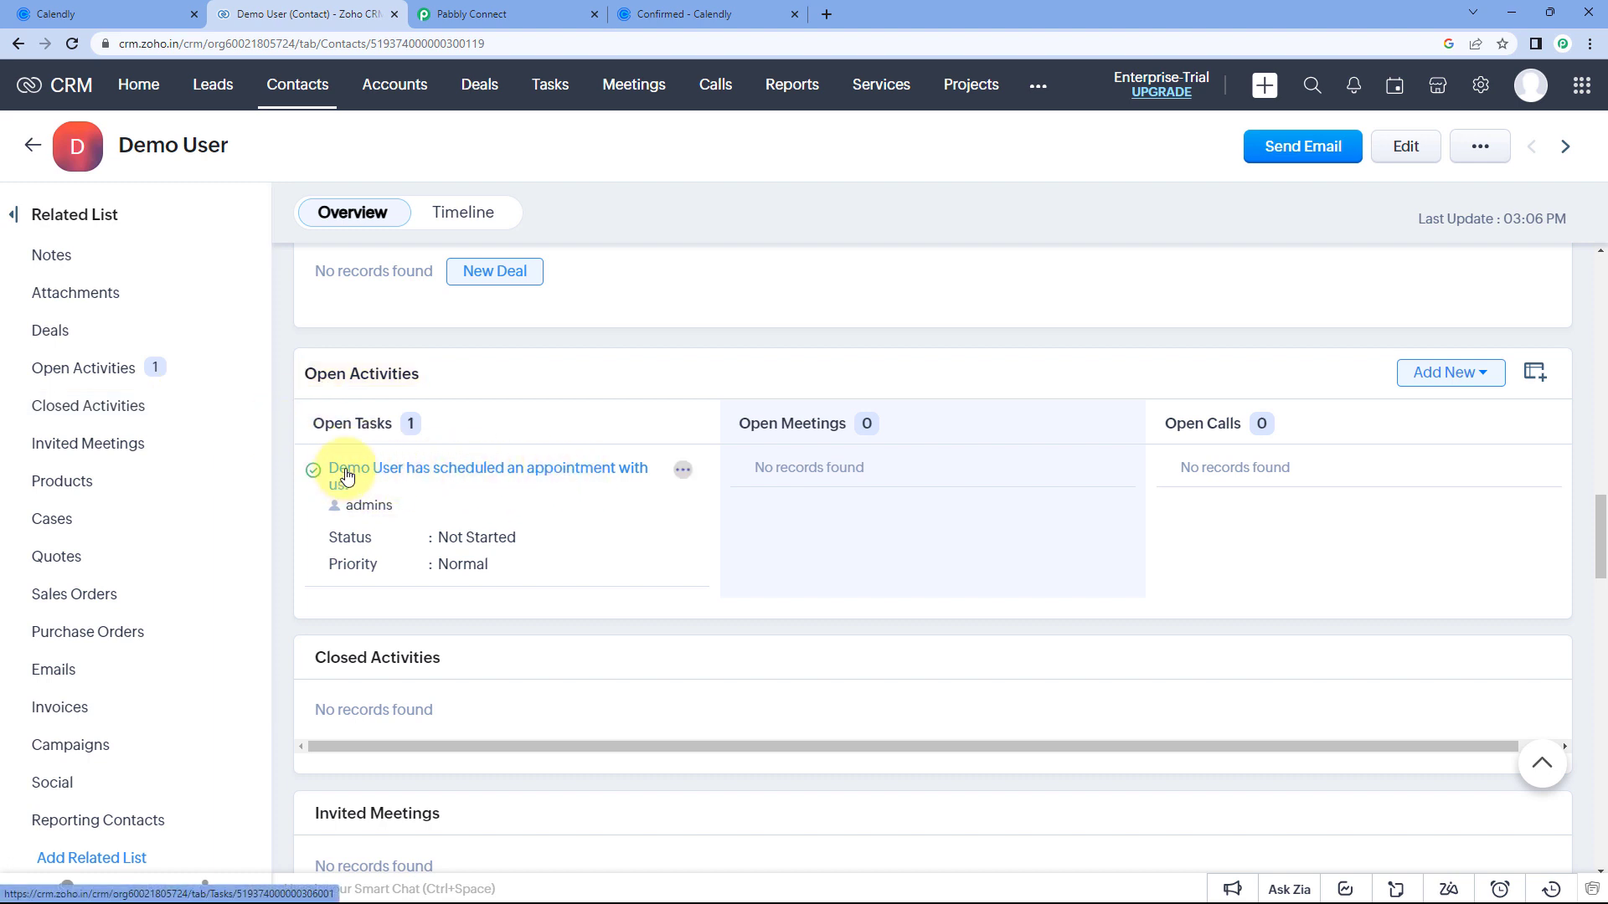
Open the 'Demo User has scheduled an appointment with us.' task and compare it with the mapping form.
{"action": "left_click", "coordinate": [507, 474]}
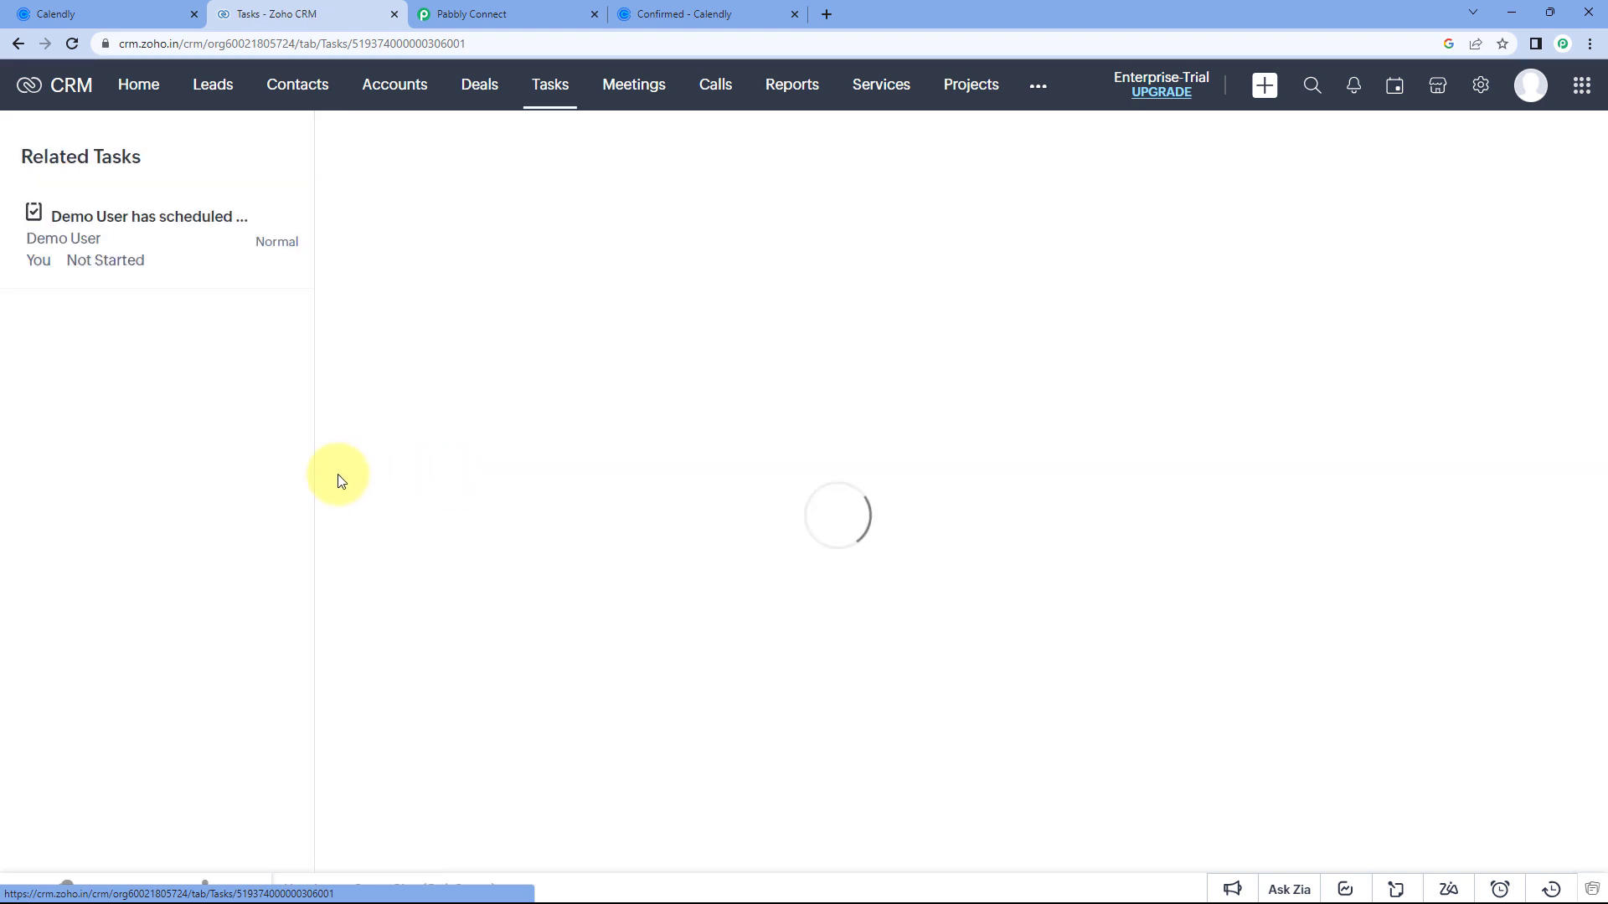
{"action": "scroll", "coordinate": [536, 519], "scroll_direction": "down", "scroll_amount": 2}
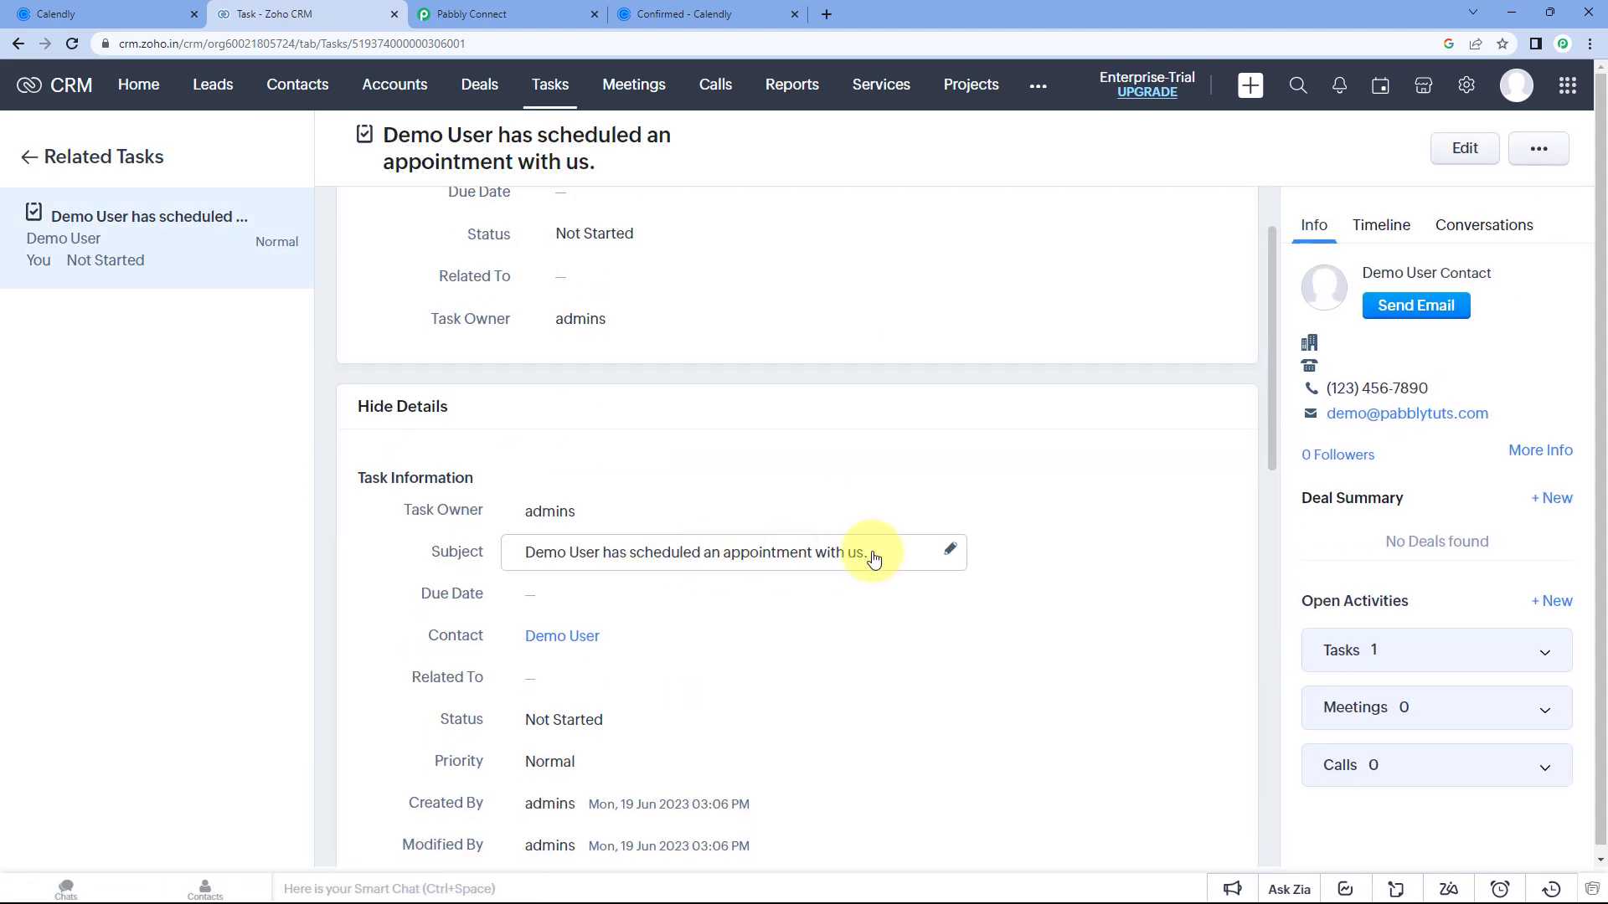
{"action": "scroll", "coordinate": [873, 559], "scroll_direction": "up", "scroll_amount": 2}
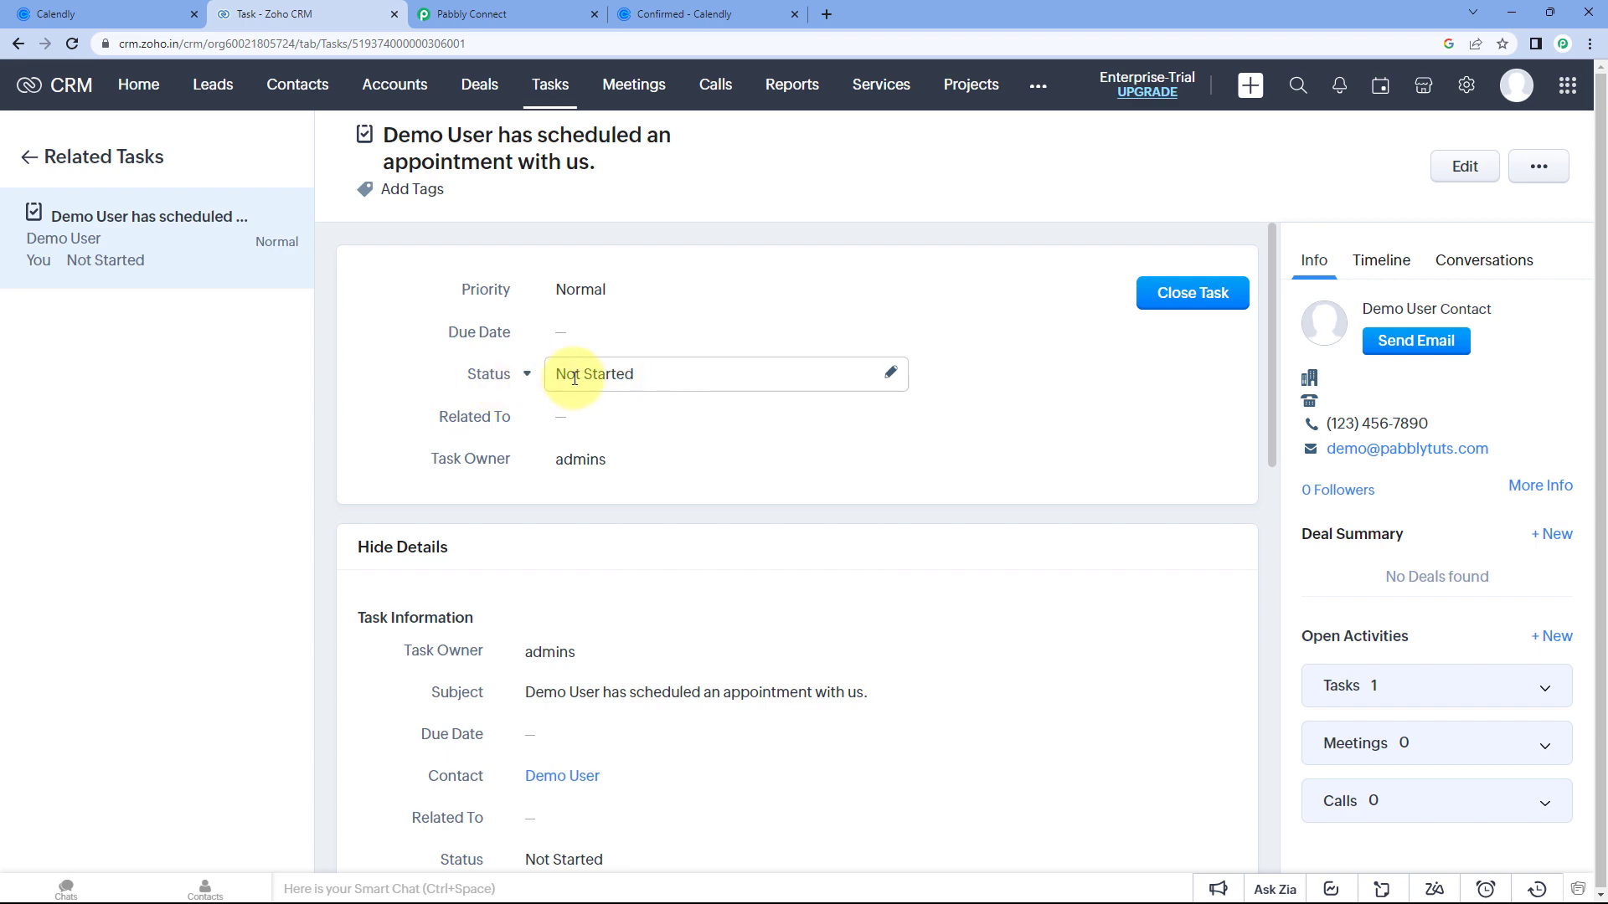
{"action": "left_click", "coordinate": [526, 11]}
{"action": "scroll", "coordinate": [305, 526], "scroll_direction": "down", "scroll_amount": 1}
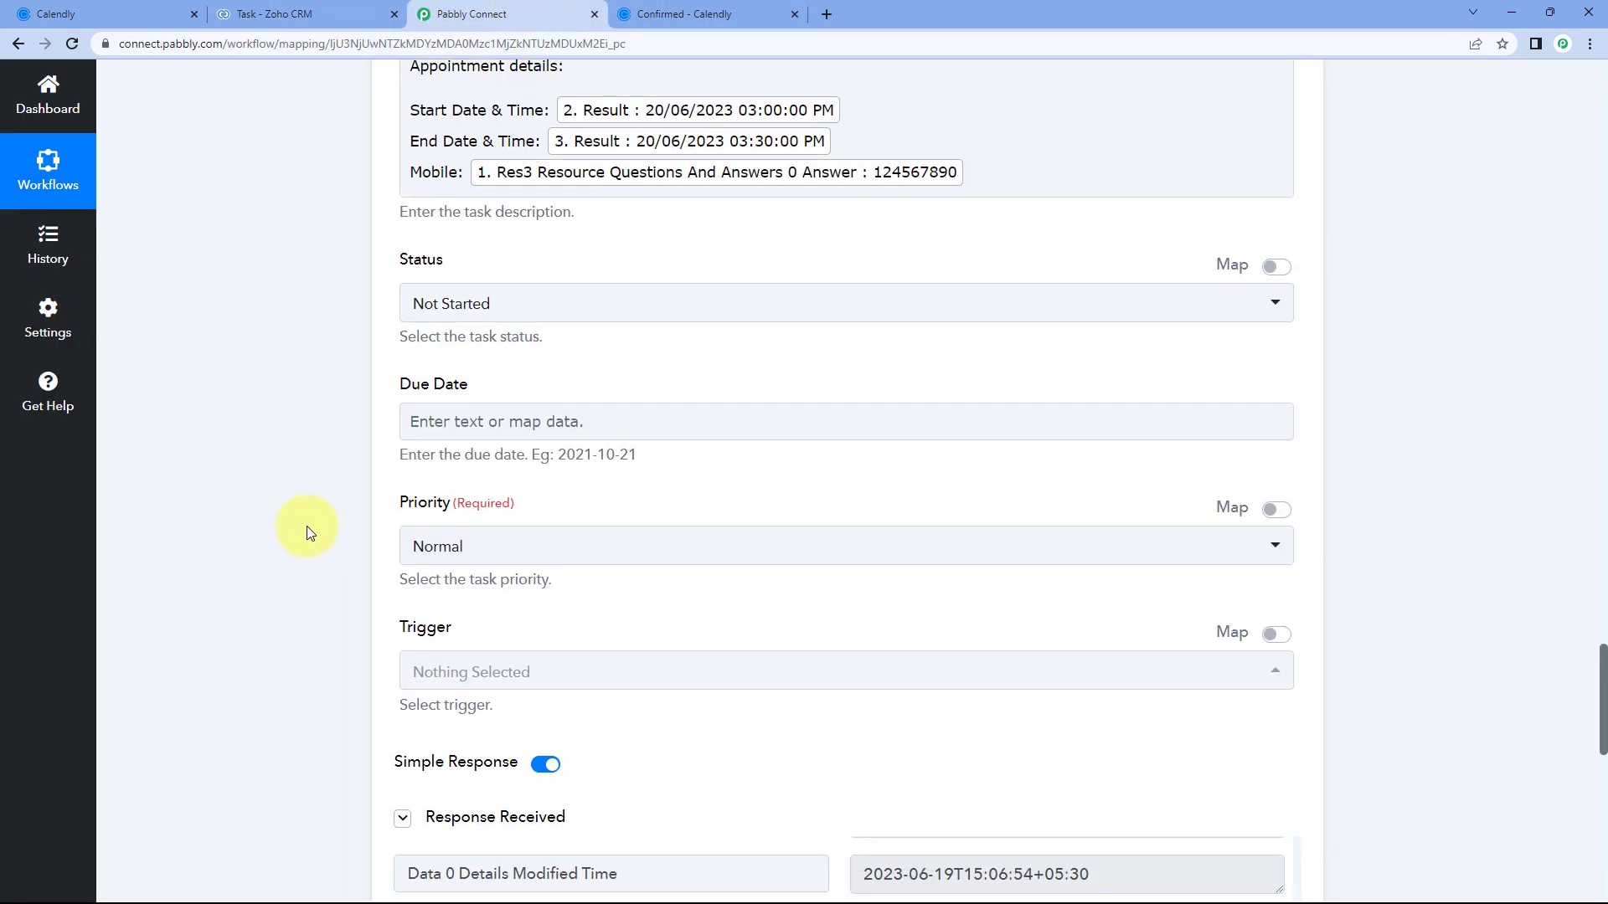
Expand the task Description to confirm the mapped start time, end time and mobile number.
{"action": "left_click", "coordinate": [365, 9]}
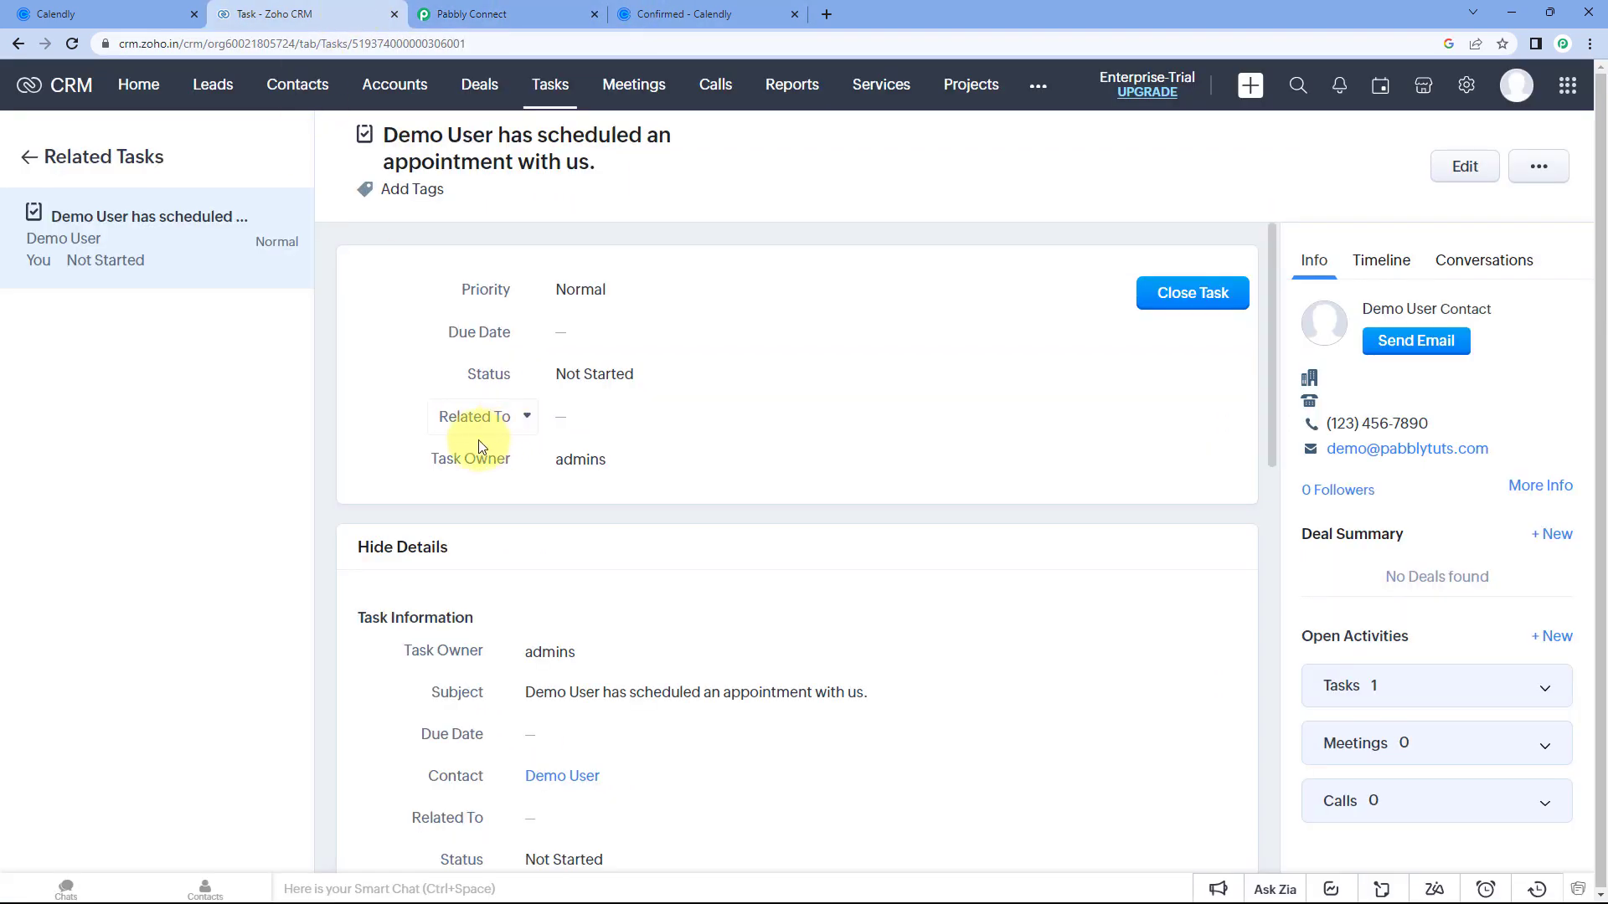
{"action": "scroll", "coordinate": [466, 435], "scroll_direction": "down", "scroll_amount": 4}
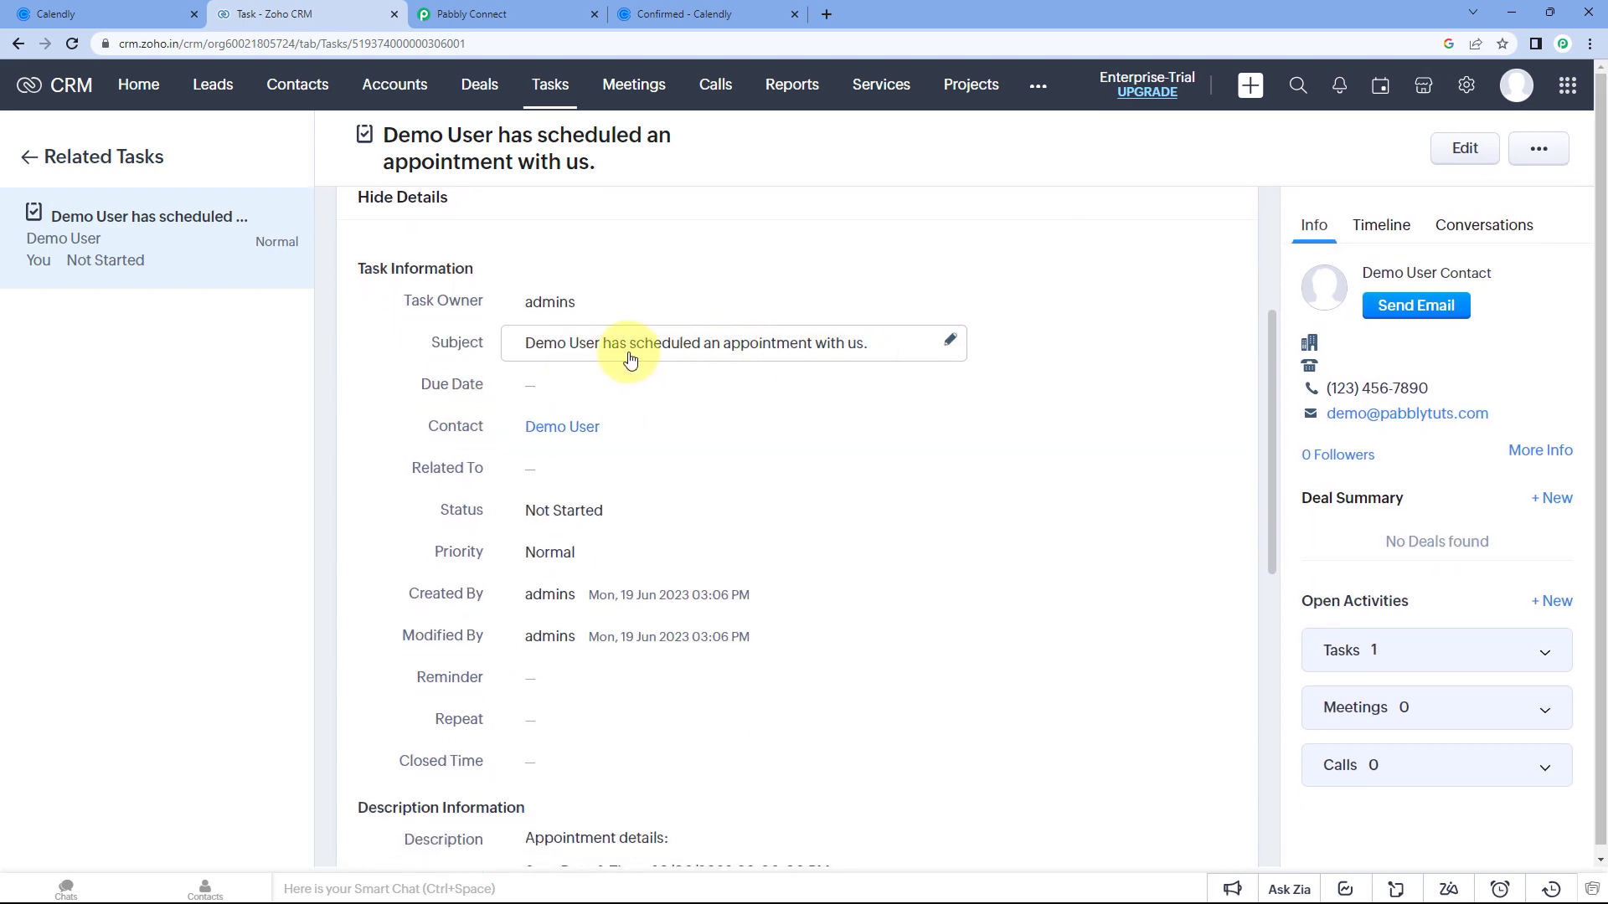
{"action": "scroll", "coordinate": [646, 427], "scroll_direction": "down", "scroll_amount": 2}
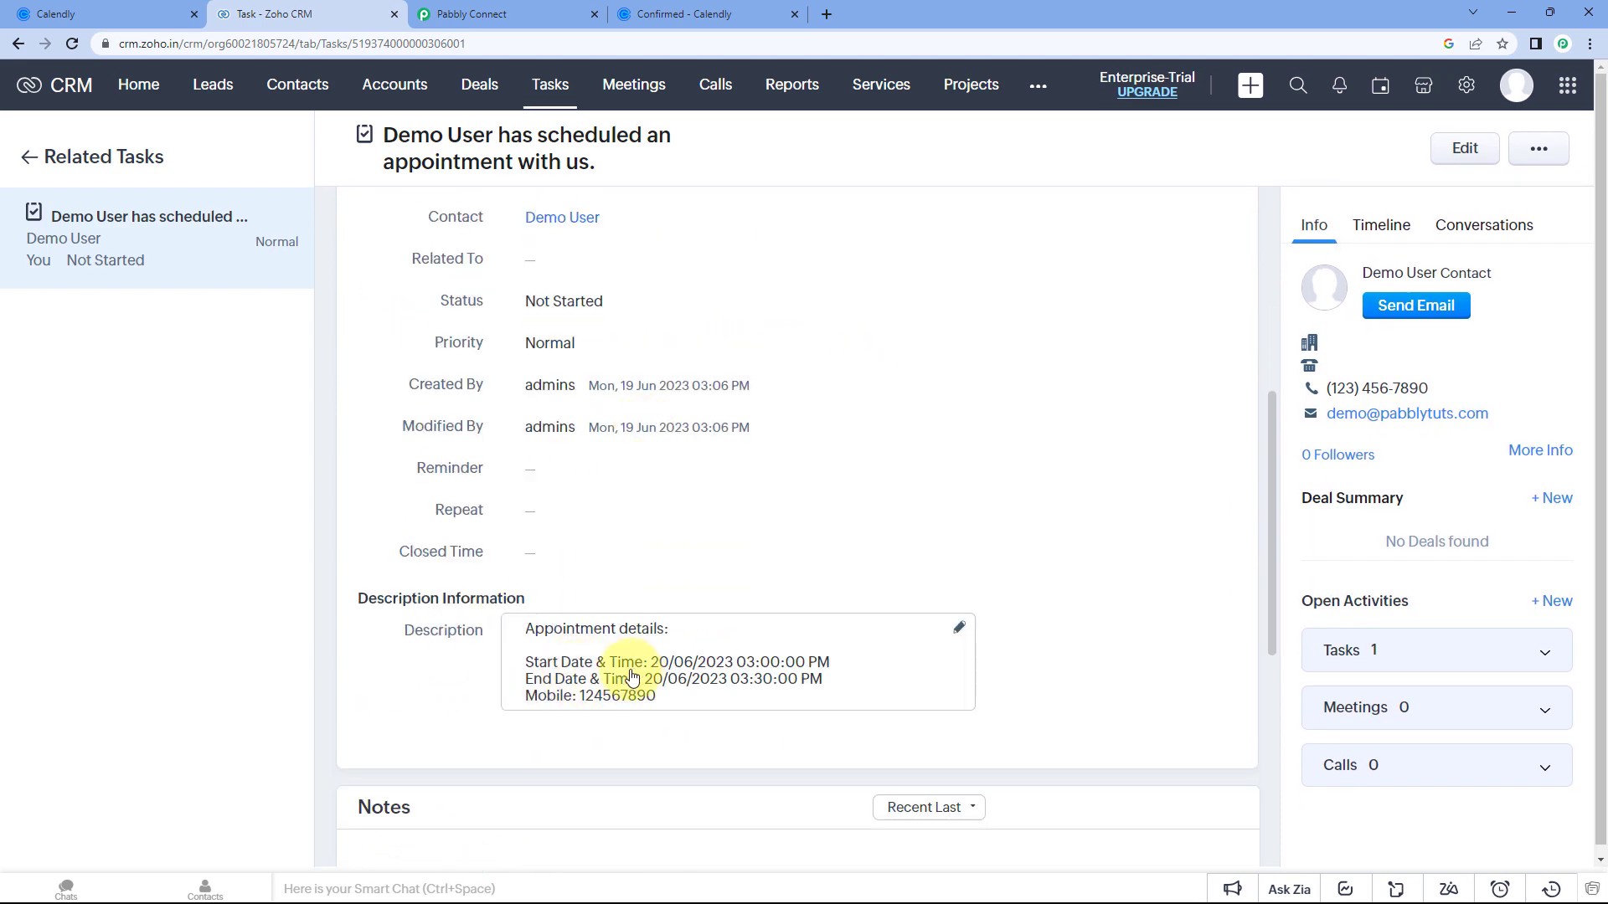
{"action": "left_click", "coordinate": [690, 703]}
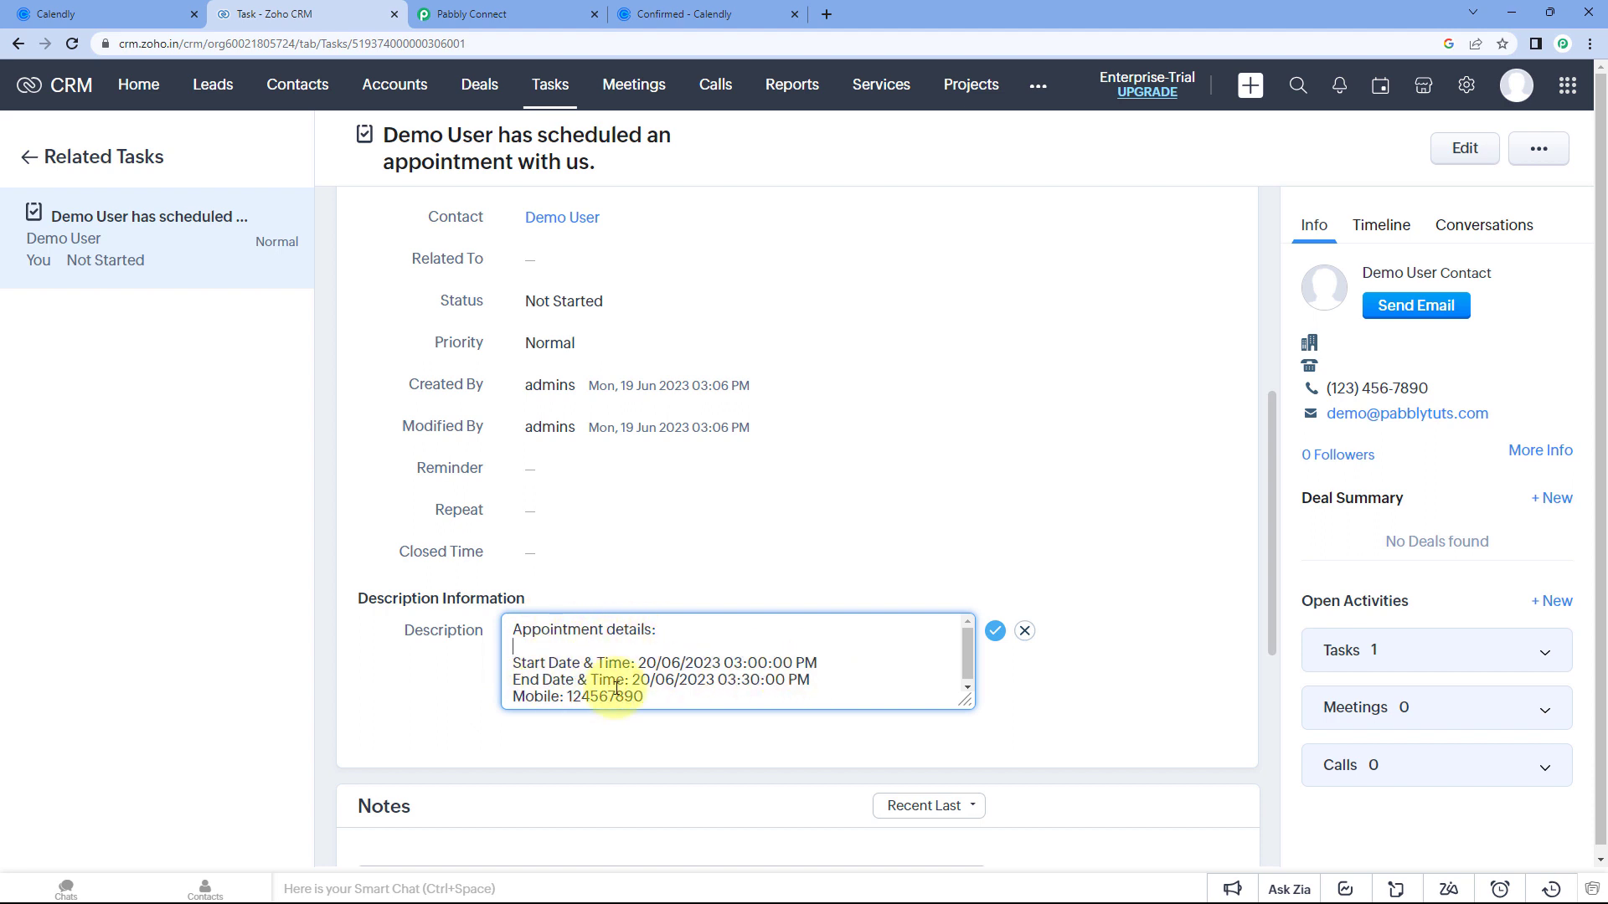
{"action": "scroll", "coordinate": [427, 460], "scroll_direction": "up", "scroll_amount": 6}
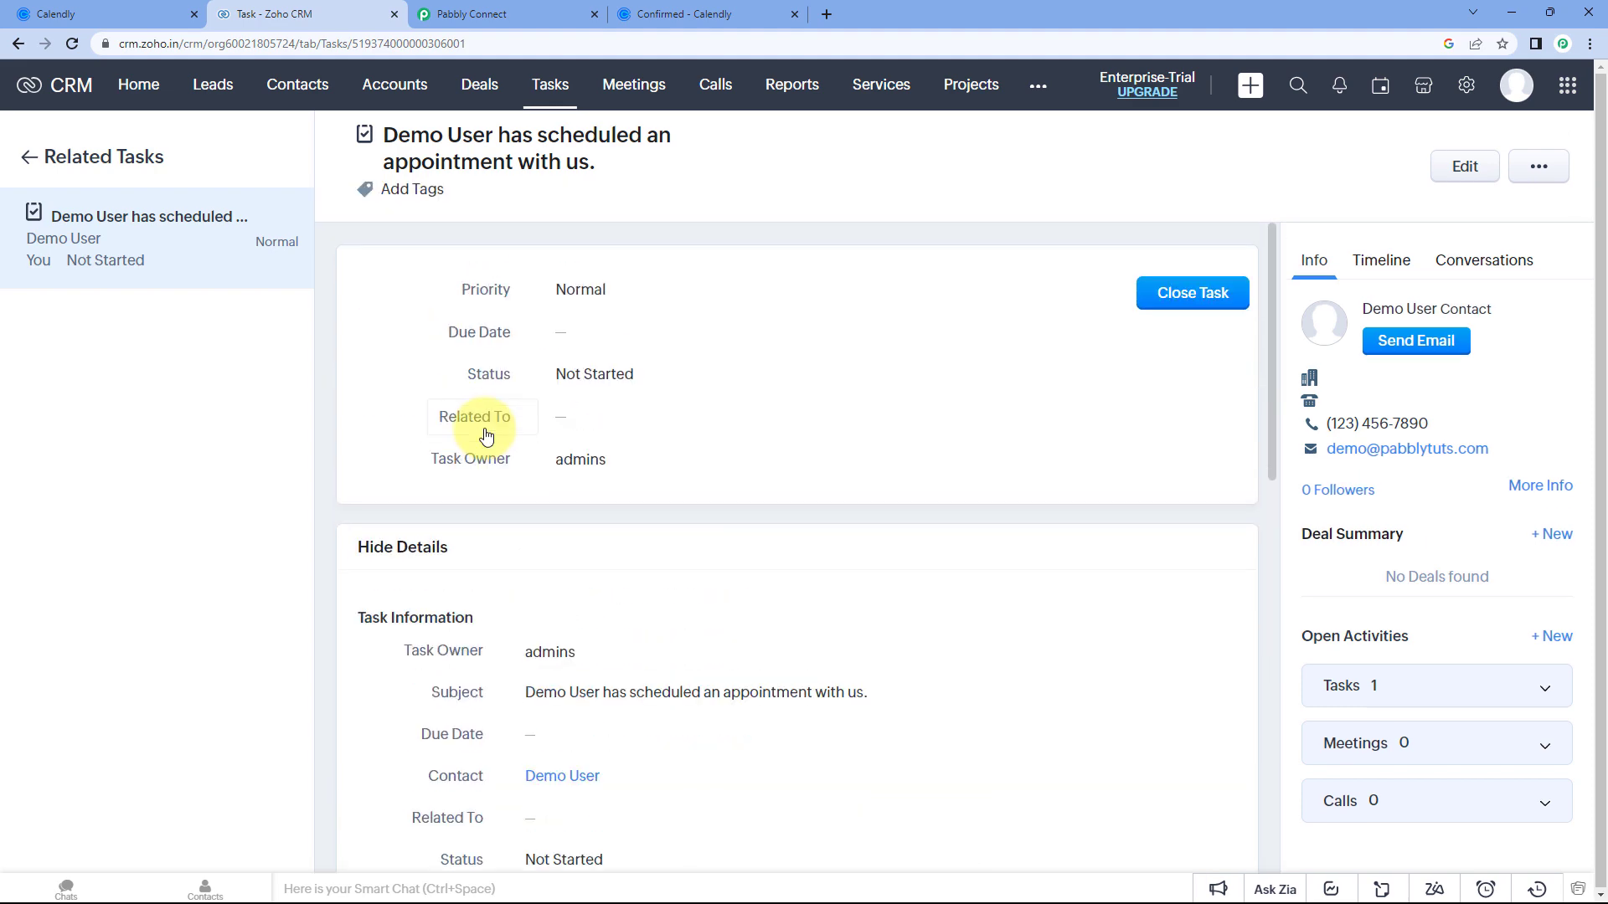
{"action": "left_click", "coordinate": [488, 9]}
Collapse the Create Contact Task, Search Contact and Calendly trigger steps of the workflow.
{"action": "scroll", "coordinate": [1166, 315], "scroll_direction": "up", "scroll_amount": 7}
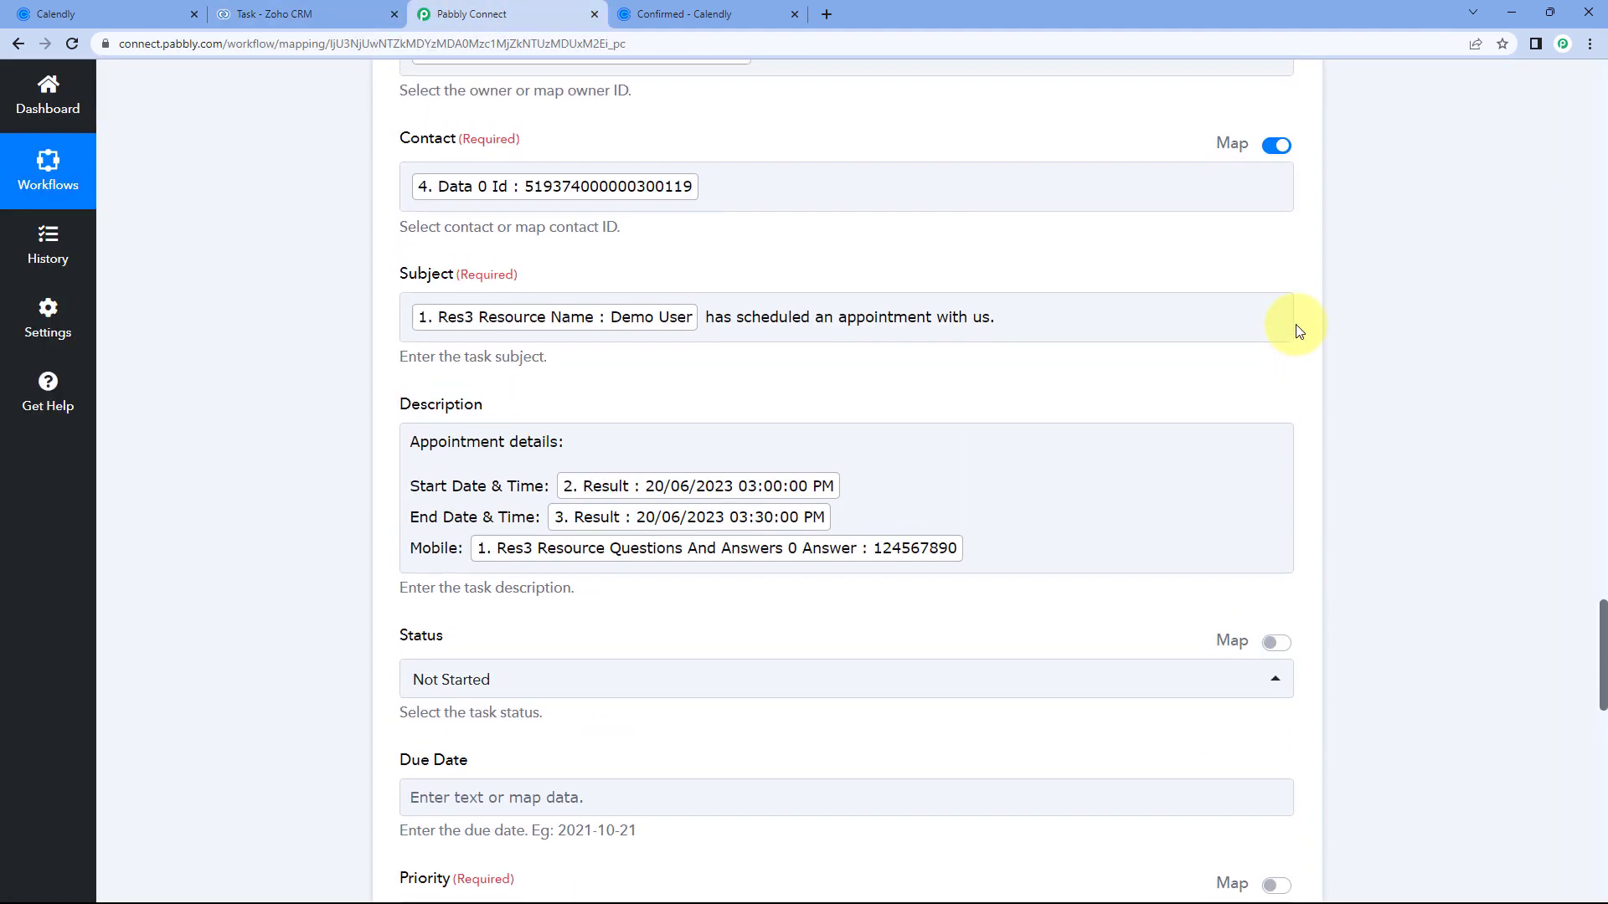
{"action": "scroll", "coordinate": [1306, 243], "scroll_direction": "up", "scroll_amount": 7}
{"action": "left_click", "coordinate": [1310, 346]}
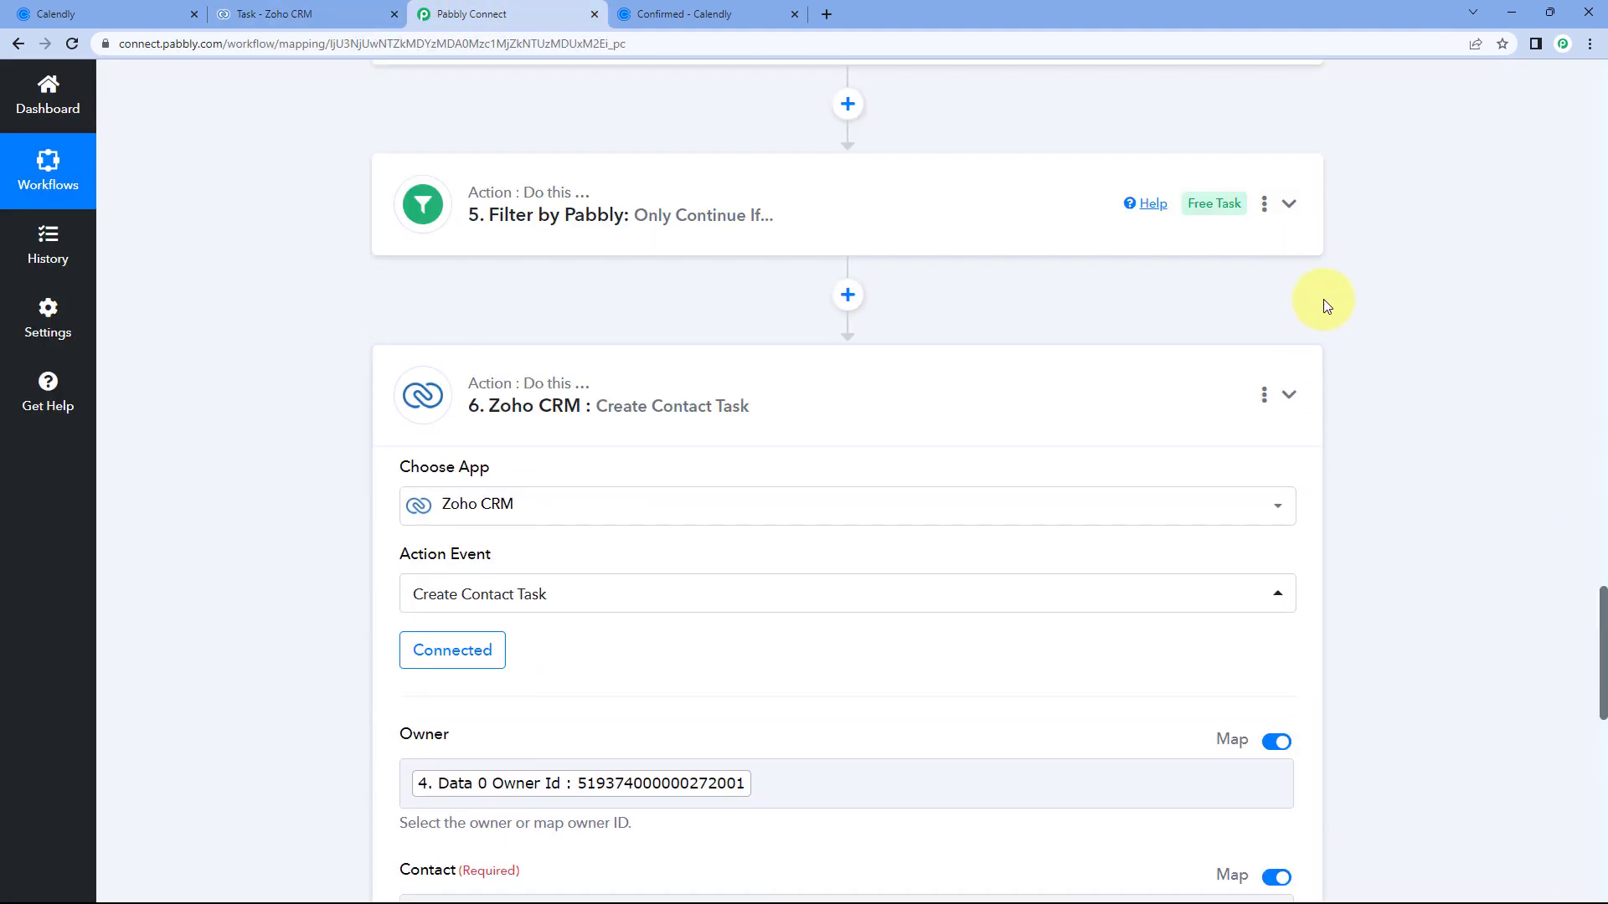
{"action": "scroll", "coordinate": [1322, 302], "scroll_direction": "up", "scroll_amount": 12}
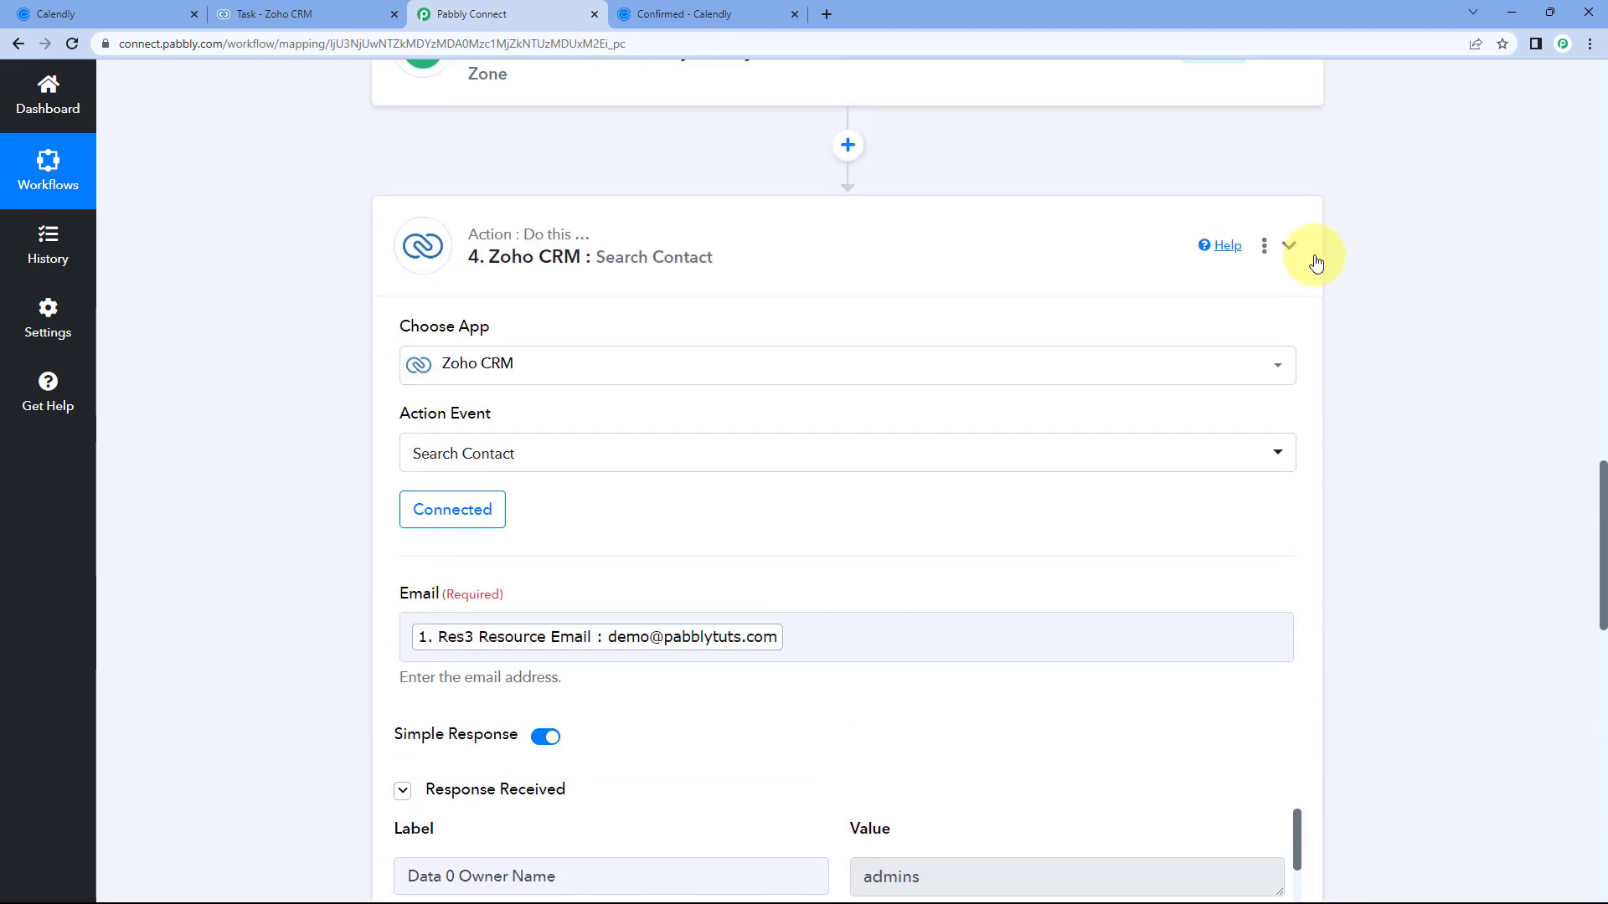
{"action": "left_click", "coordinate": [1317, 258]}
{"action": "scroll", "coordinate": [1313, 259], "scroll_direction": "up", "scroll_amount": 15}
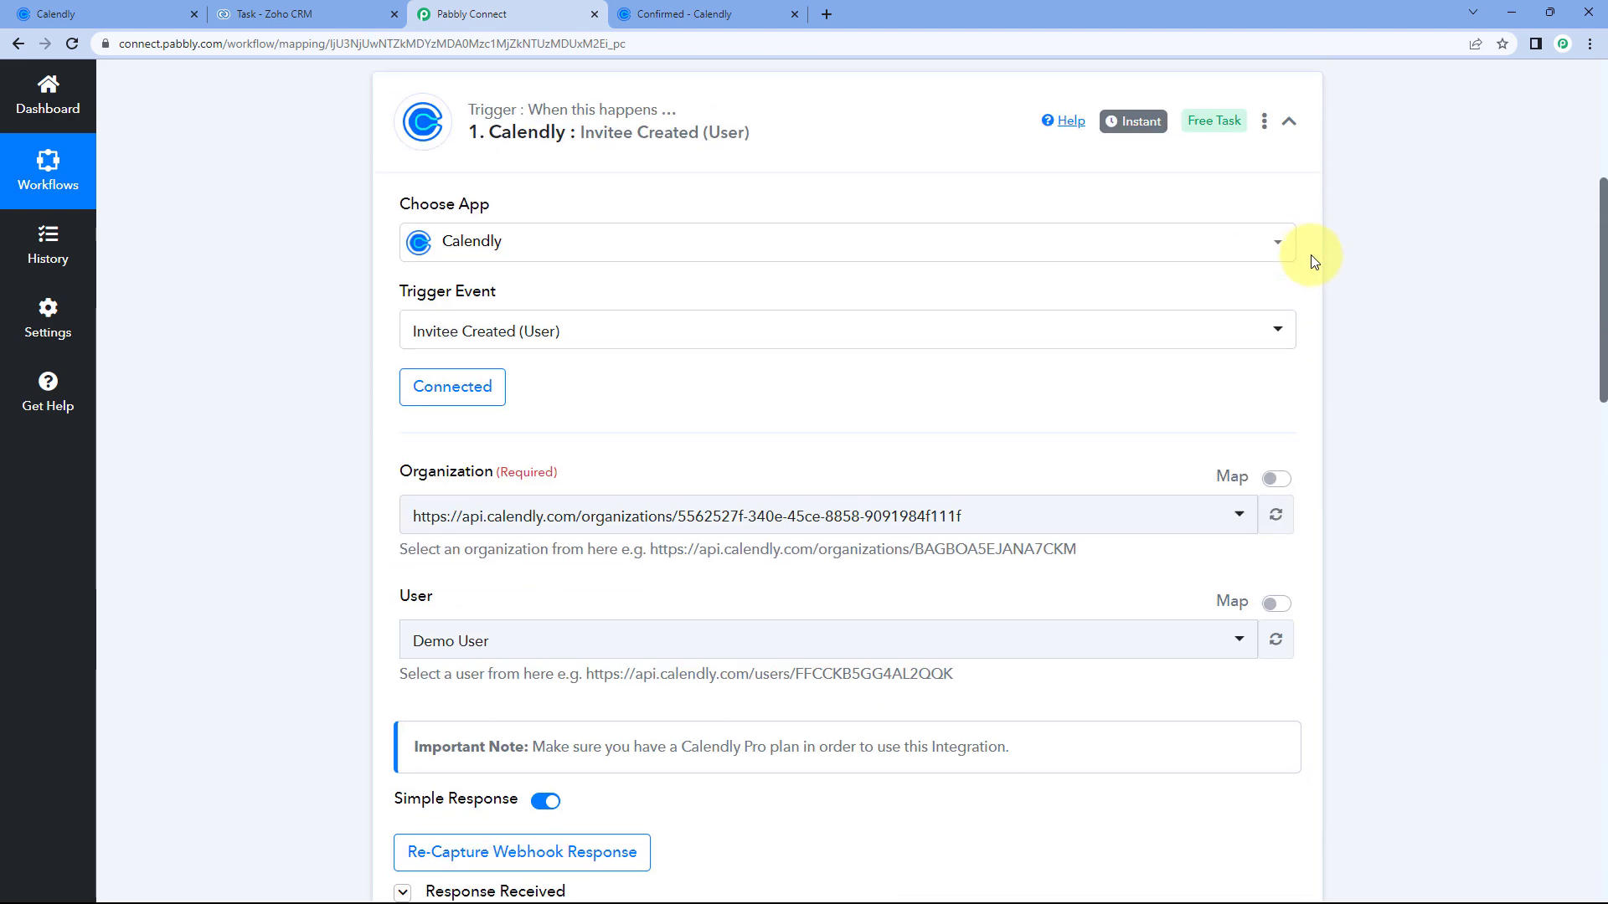
{"action": "left_click", "coordinate": [1311, 262]}
{"action": "scroll", "coordinate": [921, 217], "scroll_direction": "up", "scroll_amount": 2}
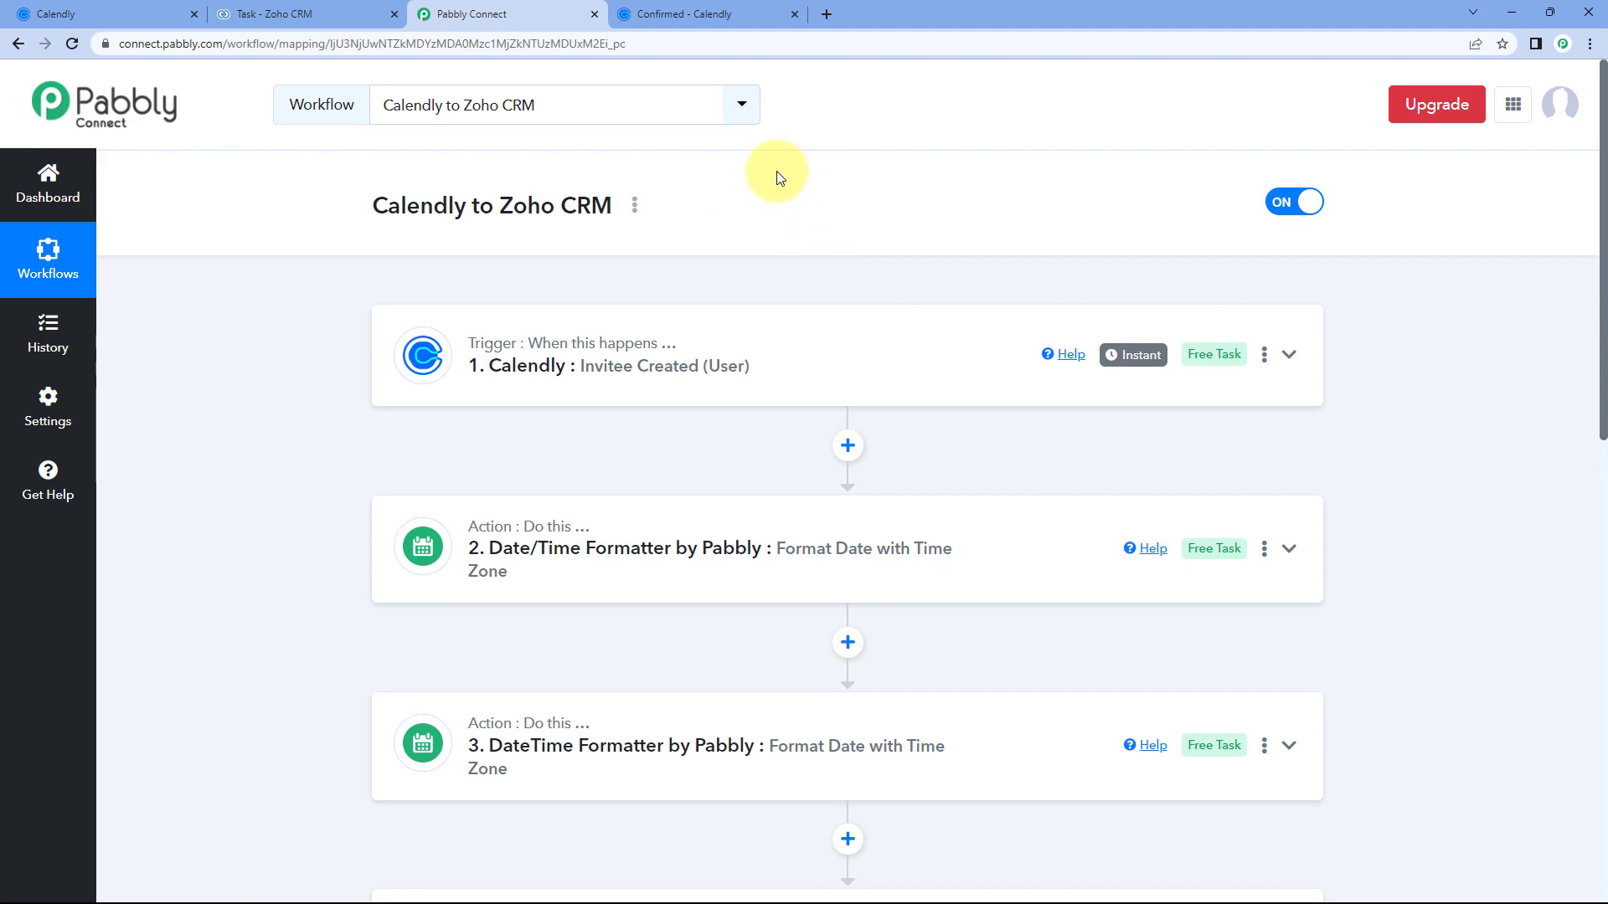
Cross-check the CRM contacts list and booking confirmation, then go to Calendly's Event Types page.
{"action": "left_click", "coordinate": [348, 13]}
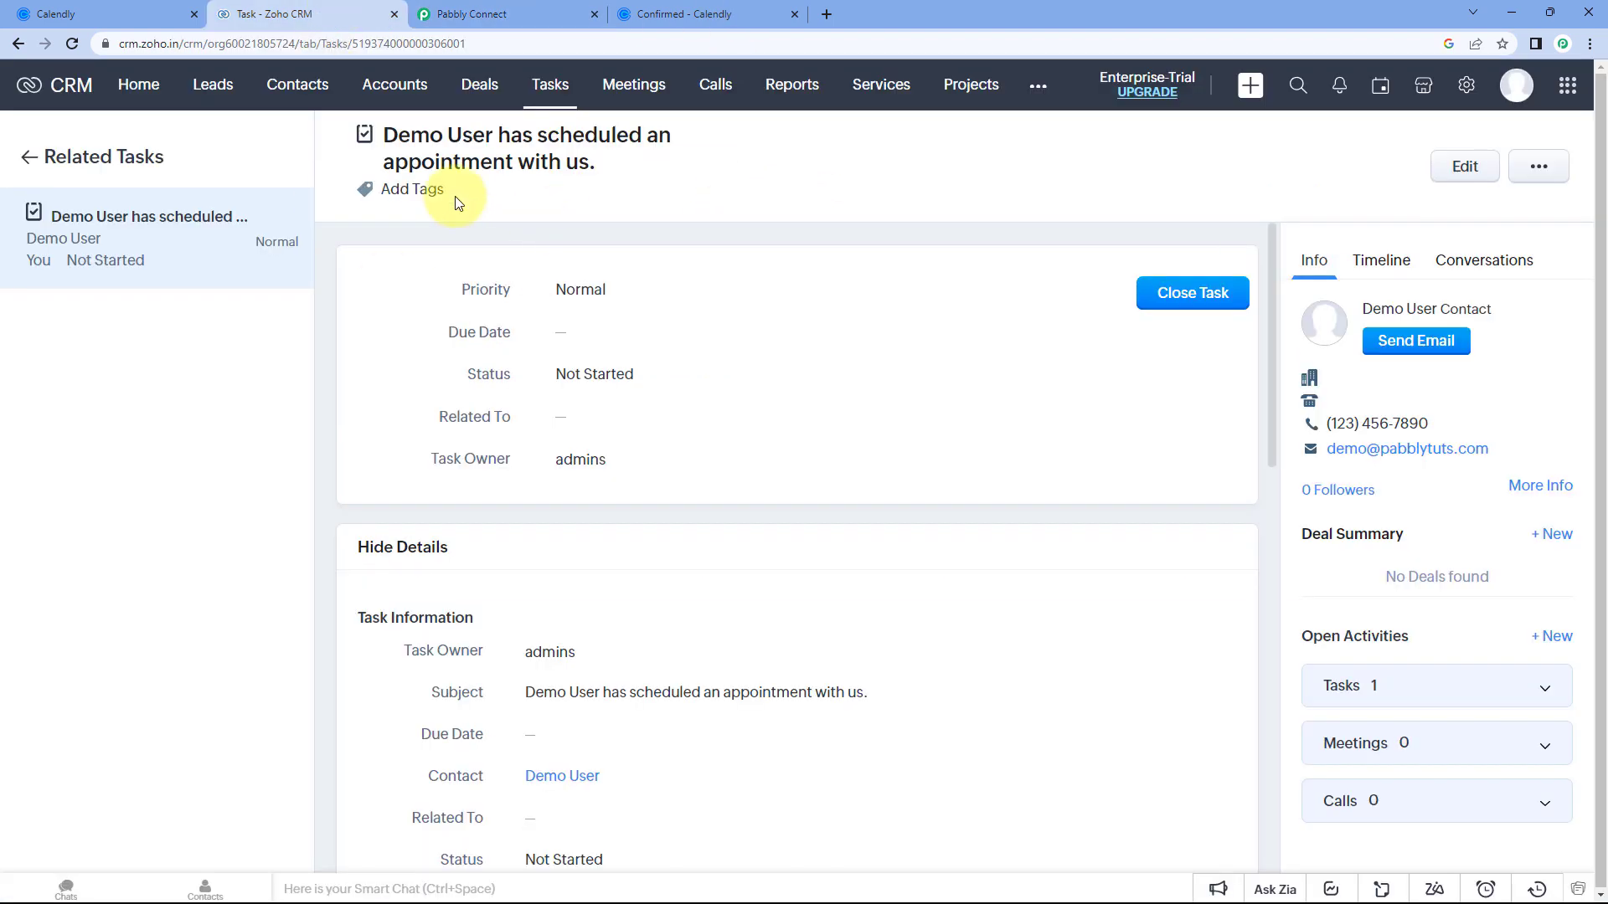
{"action": "left_click", "coordinate": [293, 84]}
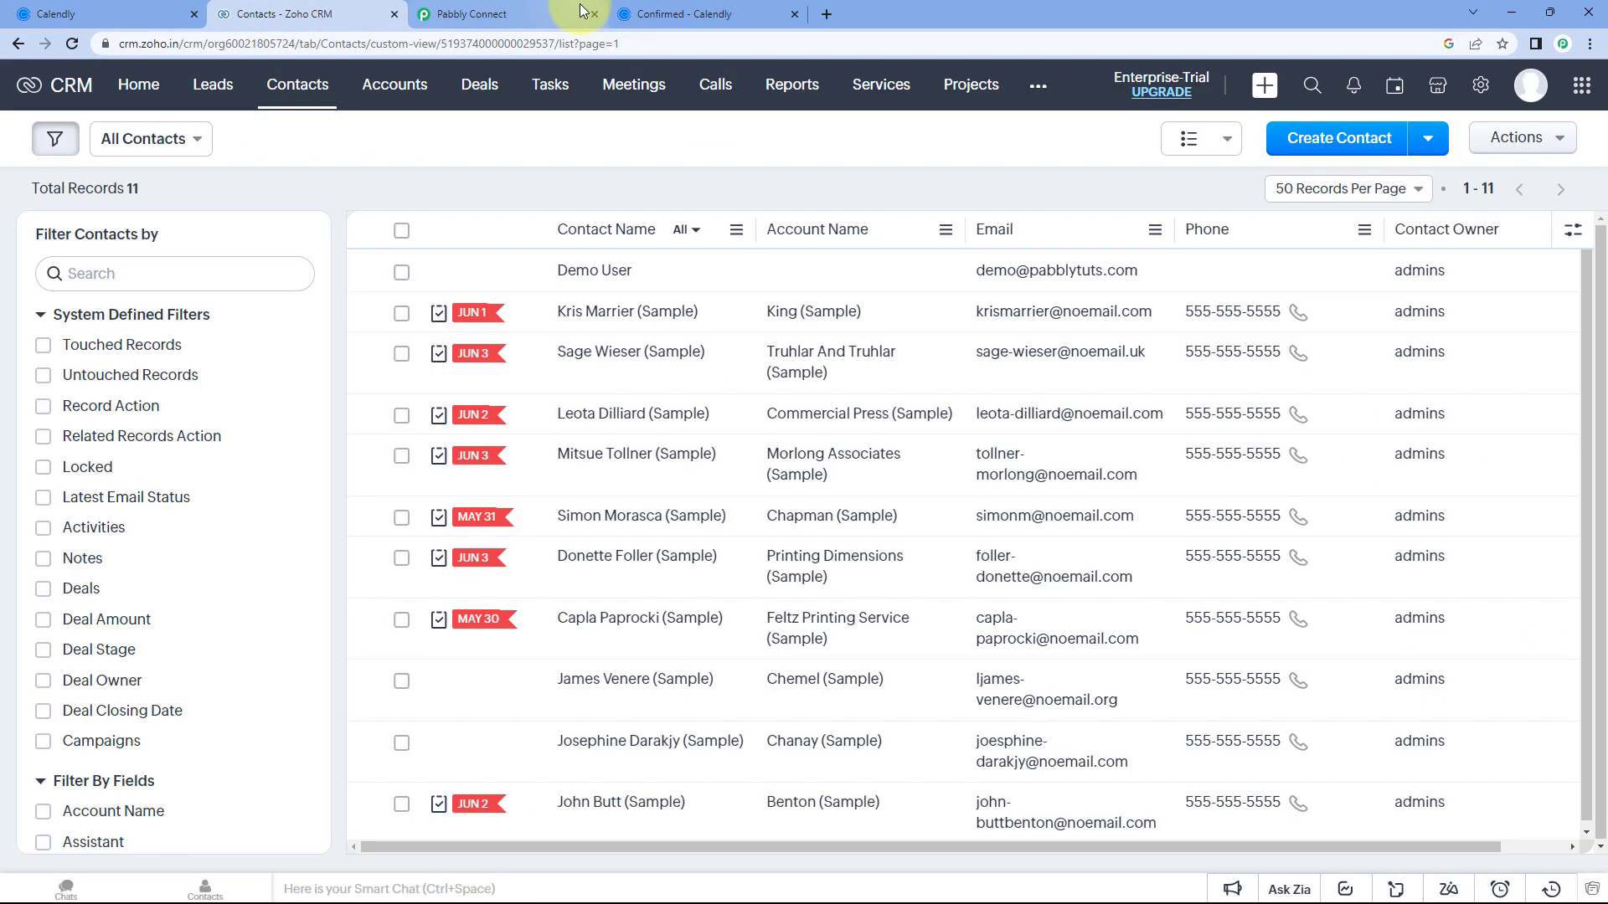
{"action": "left_click", "coordinate": [555, 14]}
{"action": "left_click", "coordinate": [692, 14]}
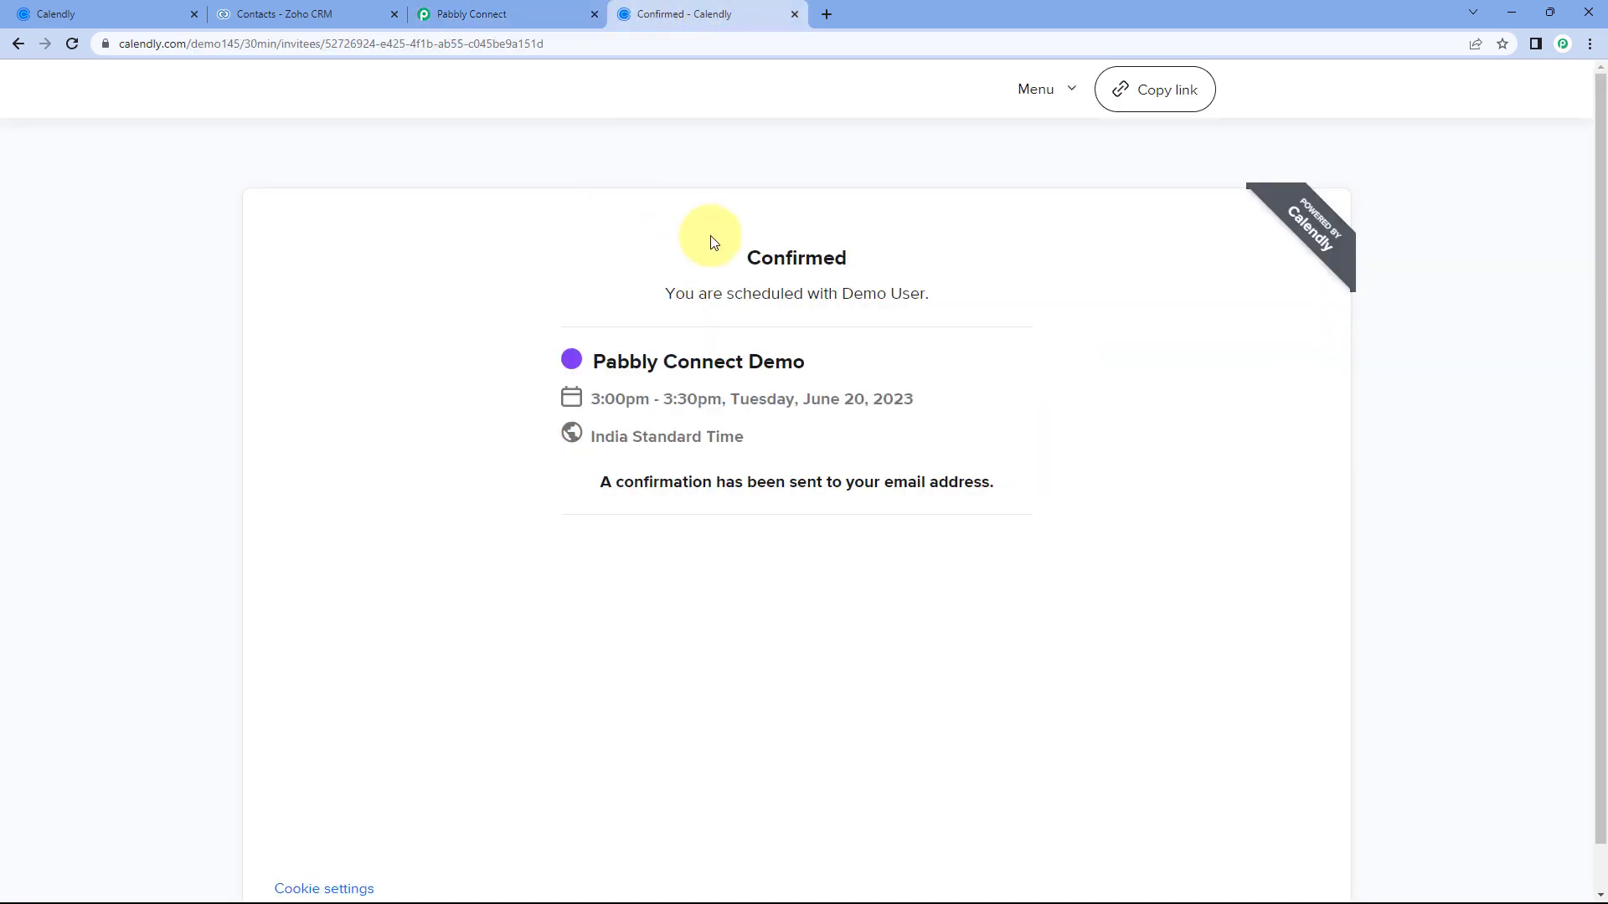
{"action": "left_click", "coordinate": [538, 14]}
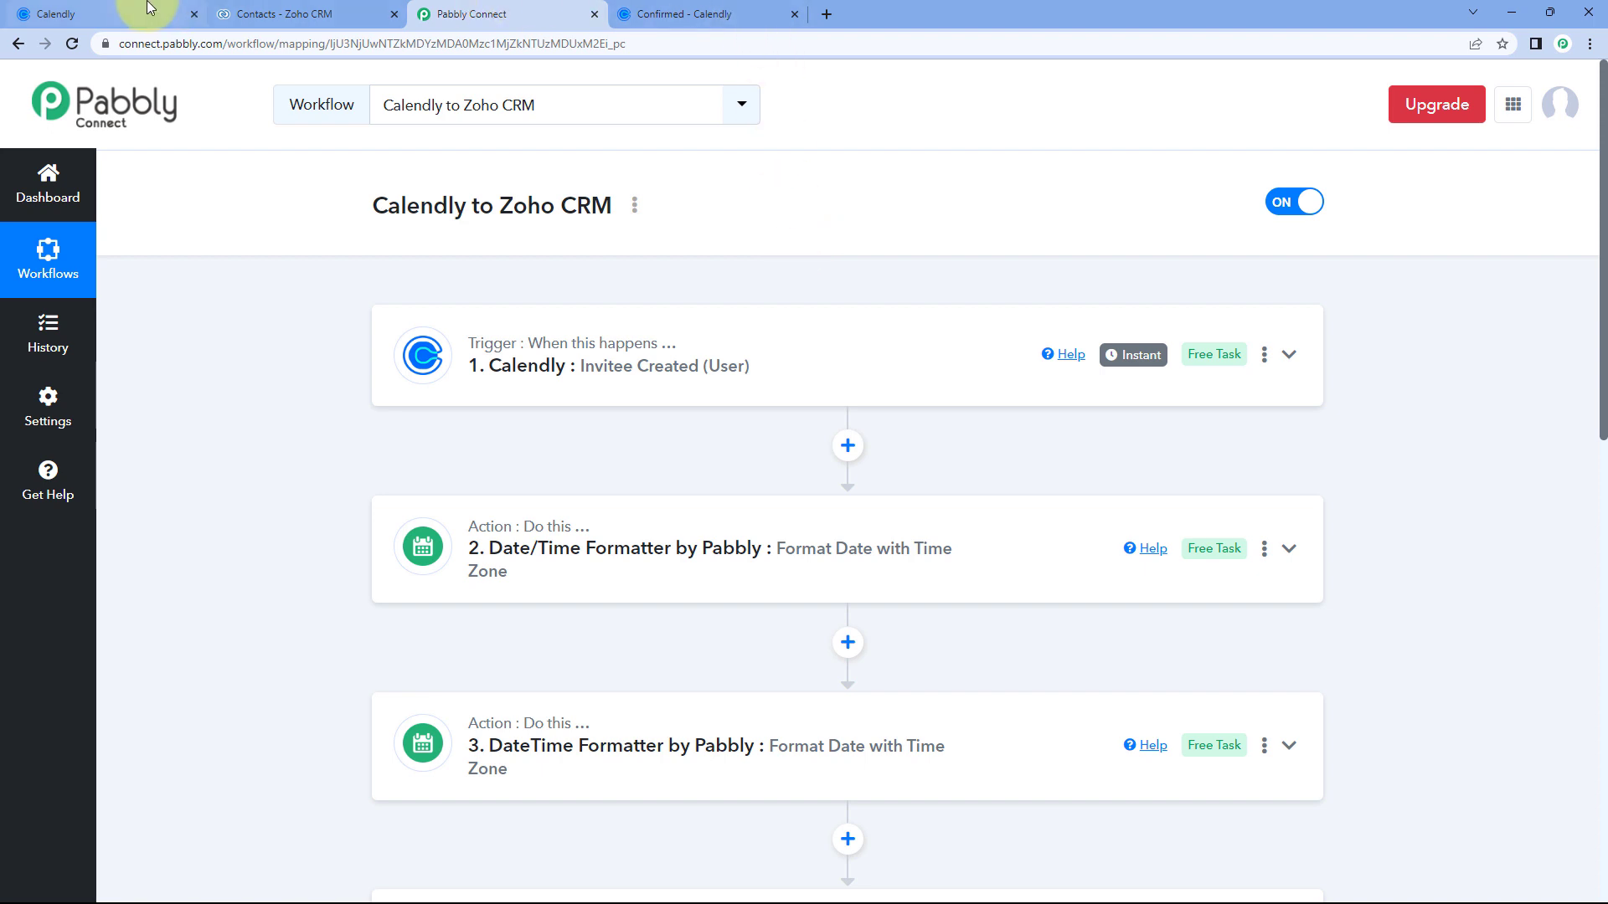
{"action": "left_click", "coordinate": [125, 14]}
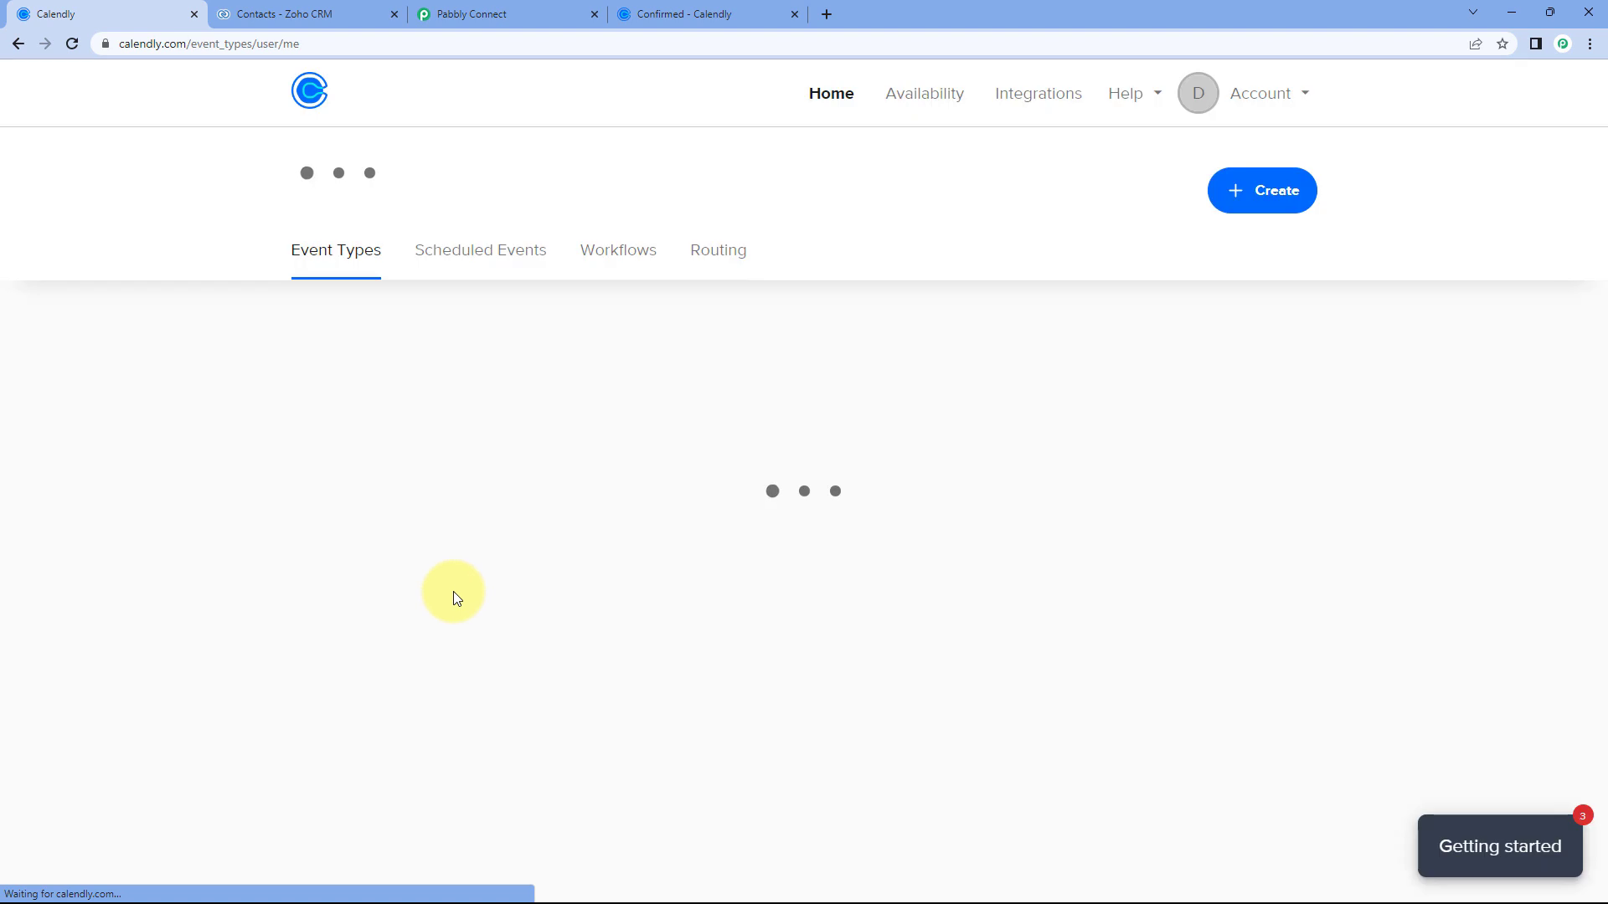
Open the Pabbly Connect Demo booking link in a new tab and pick Thursday, June 22 at 11:00am.
{"action": "left_click", "coordinate": [355, 651]}
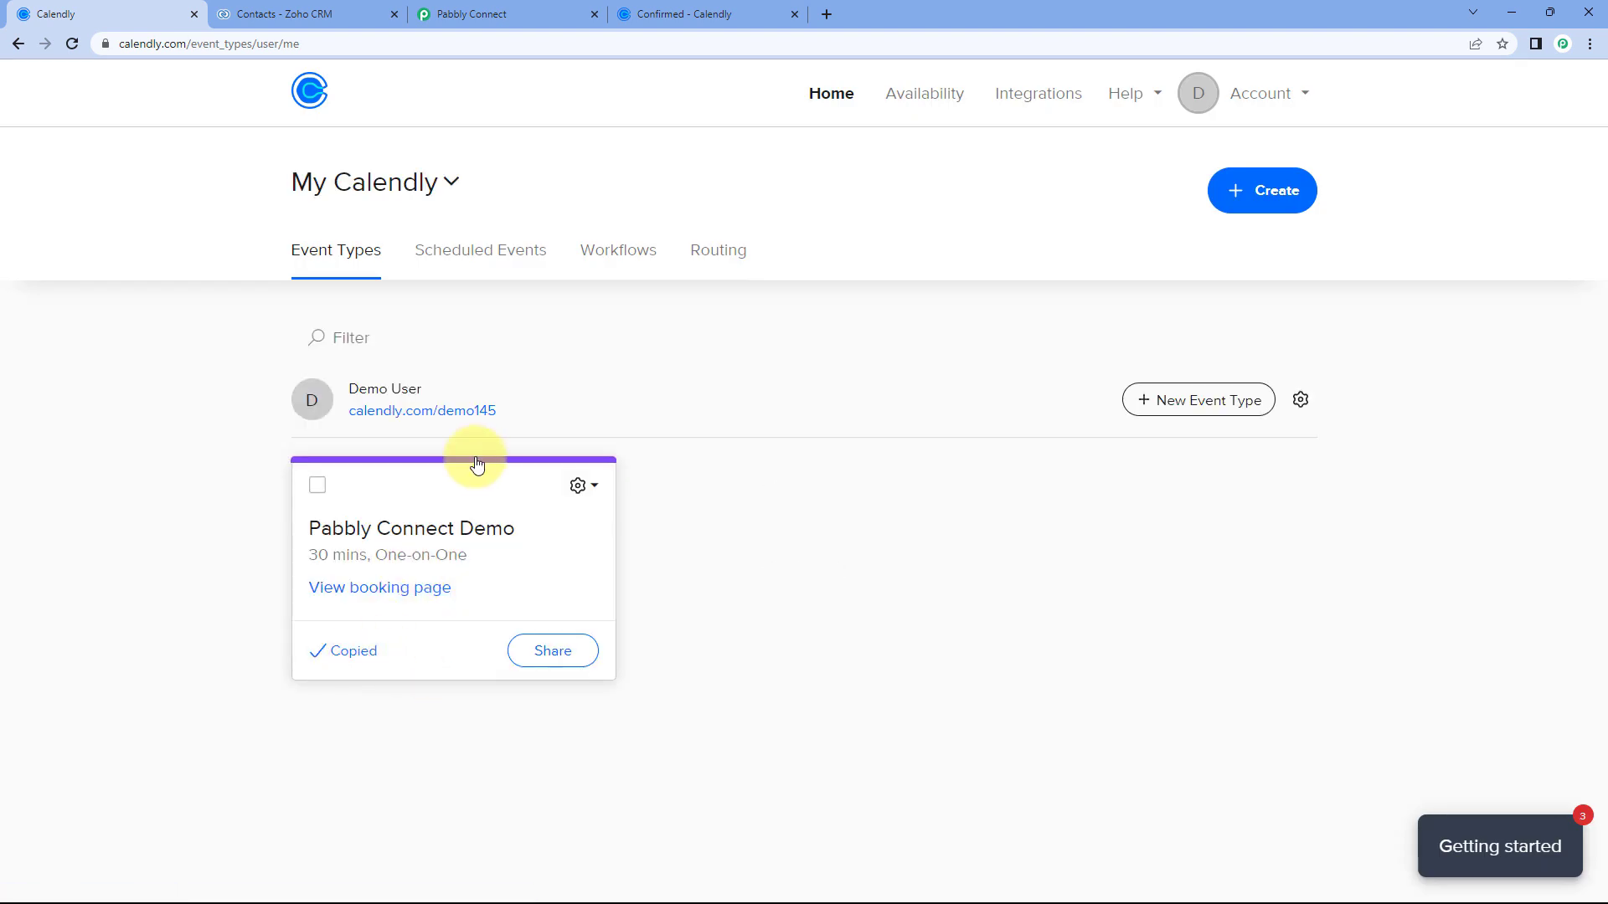
{"action": "key", "text": "ctrl+t"}
{"action": "type", "text": "https://calendly.com/demo145/30min"}
{"action": "key", "text": "Return"}
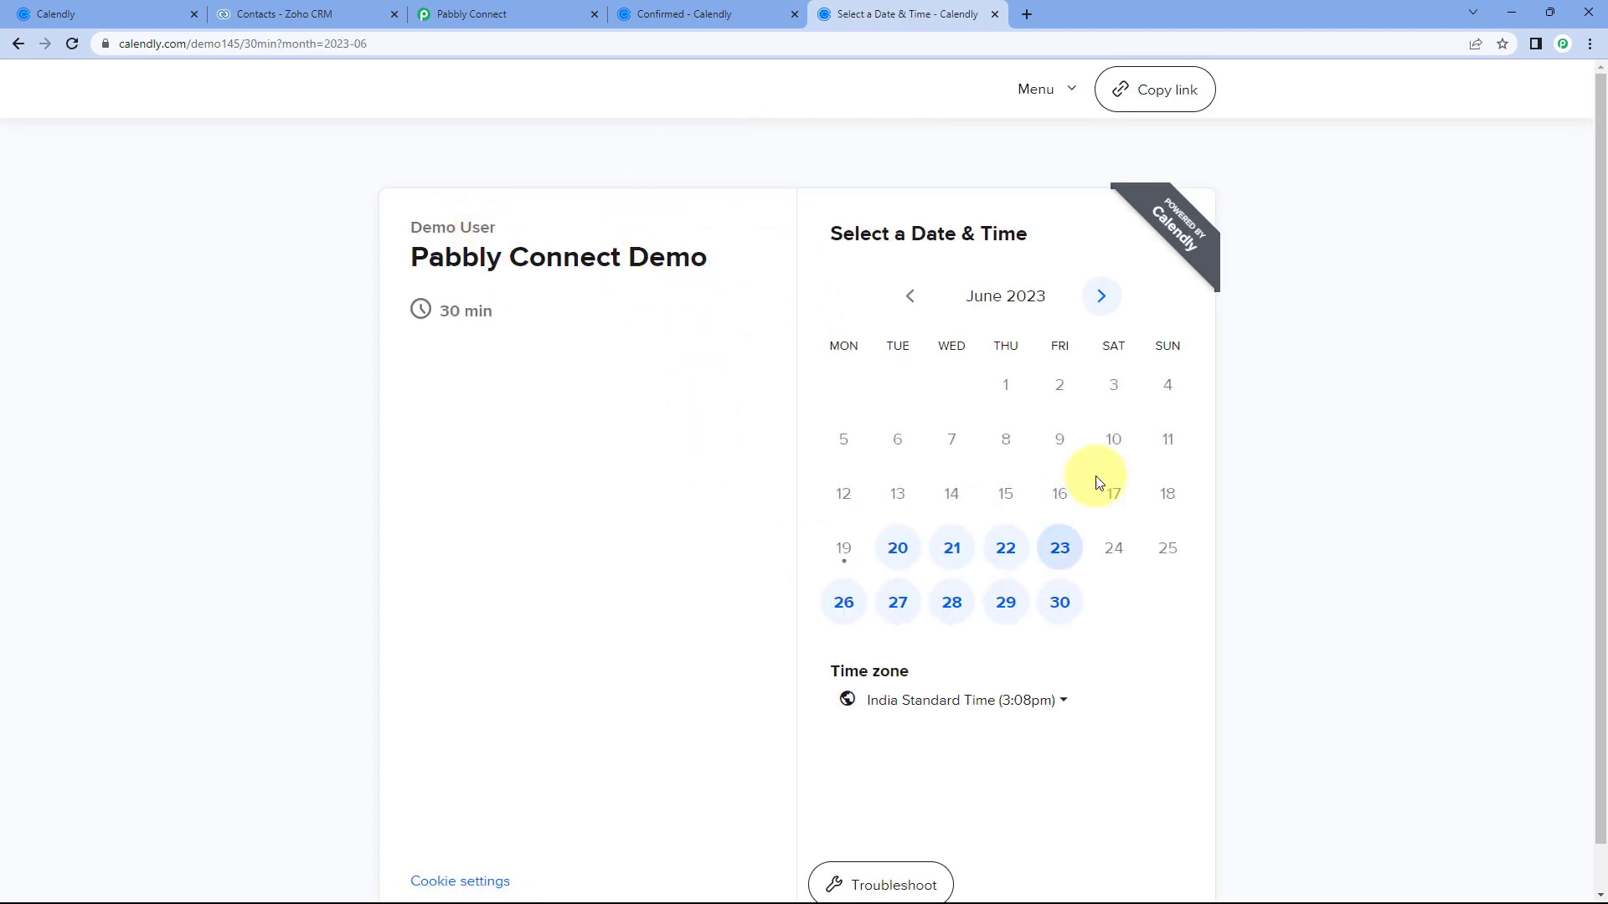
{"action": "left_click", "coordinate": [1010, 555]}
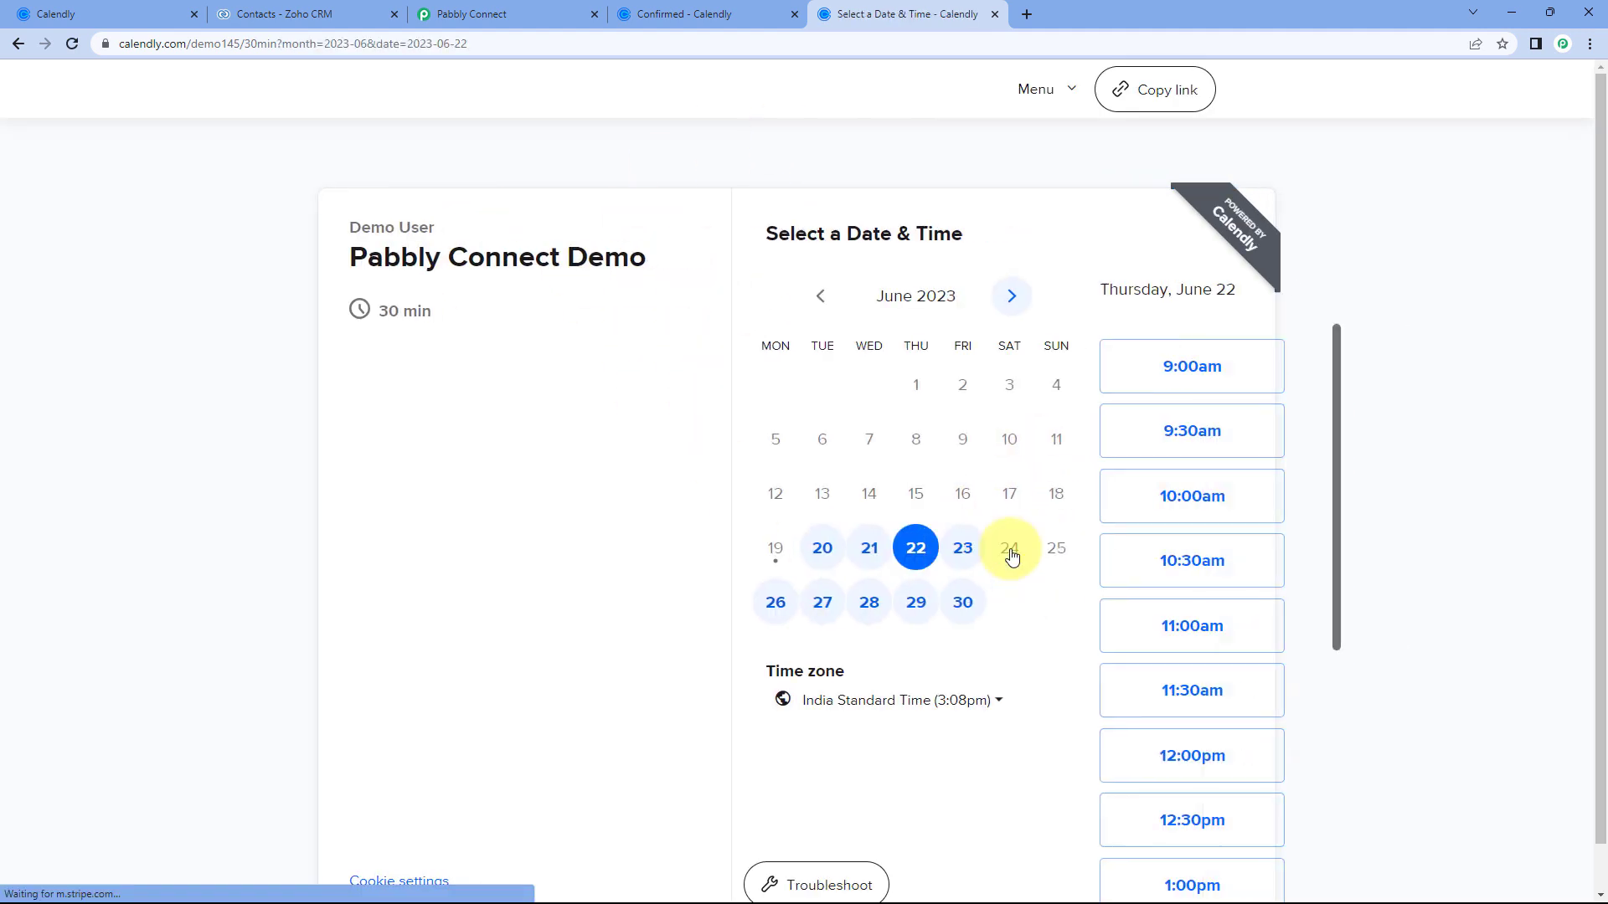
{"action": "scroll", "coordinate": [1198, 452], "scroll_direction": "down", "scroll_amount": 2}
{"action": "left_click", "coordinate": [1199, 466]}
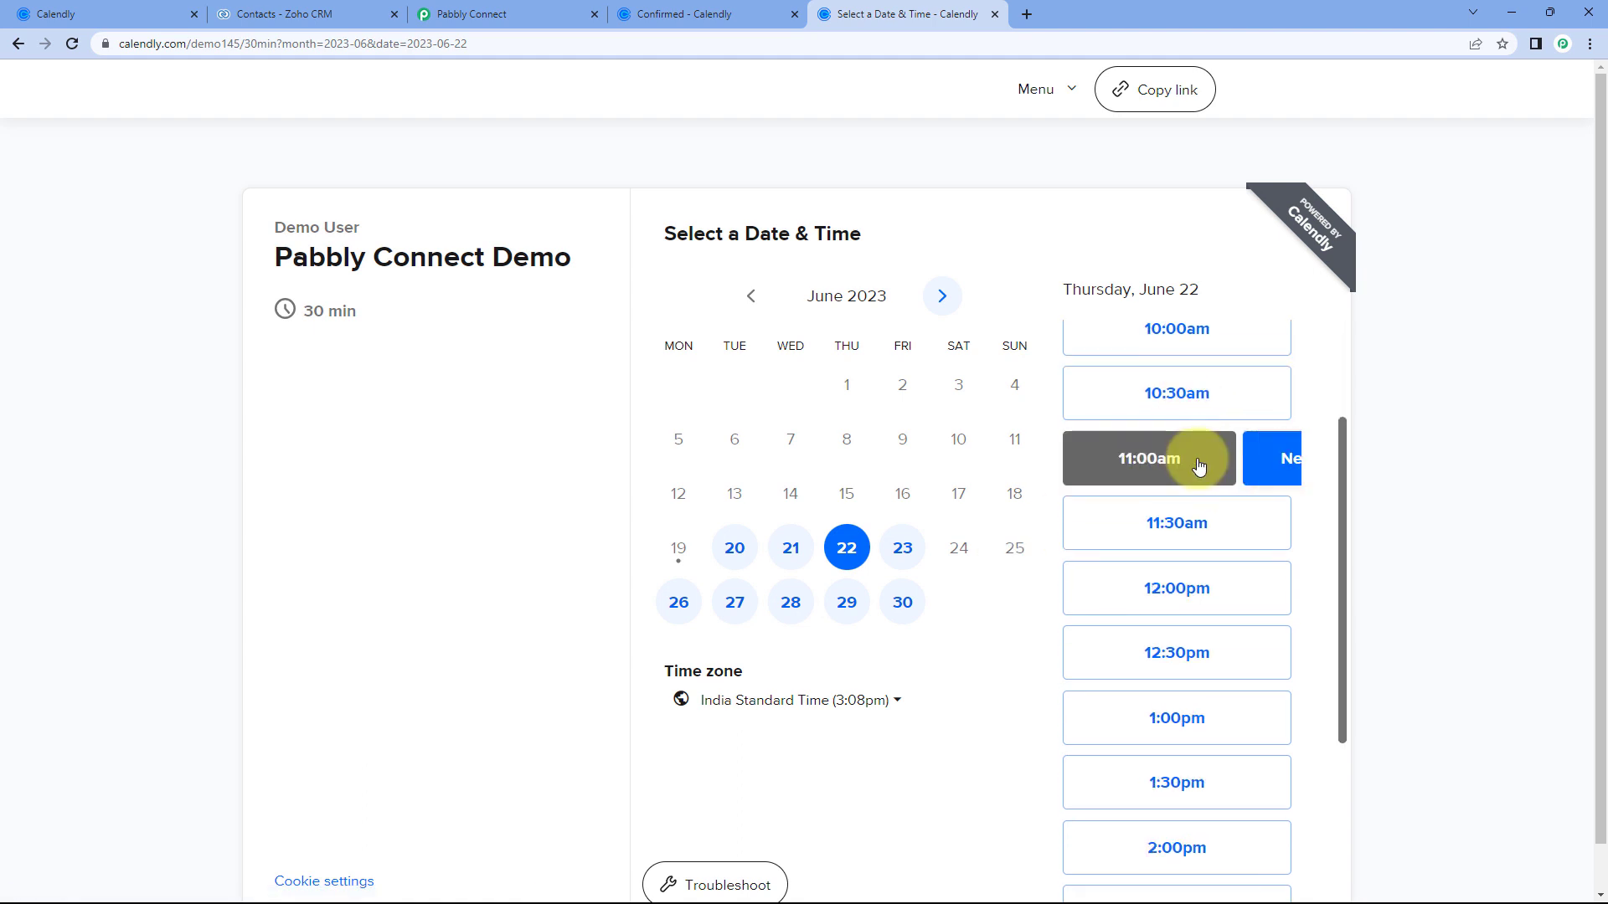
{"action": "left_click", "coordinate": [1233, 460]}
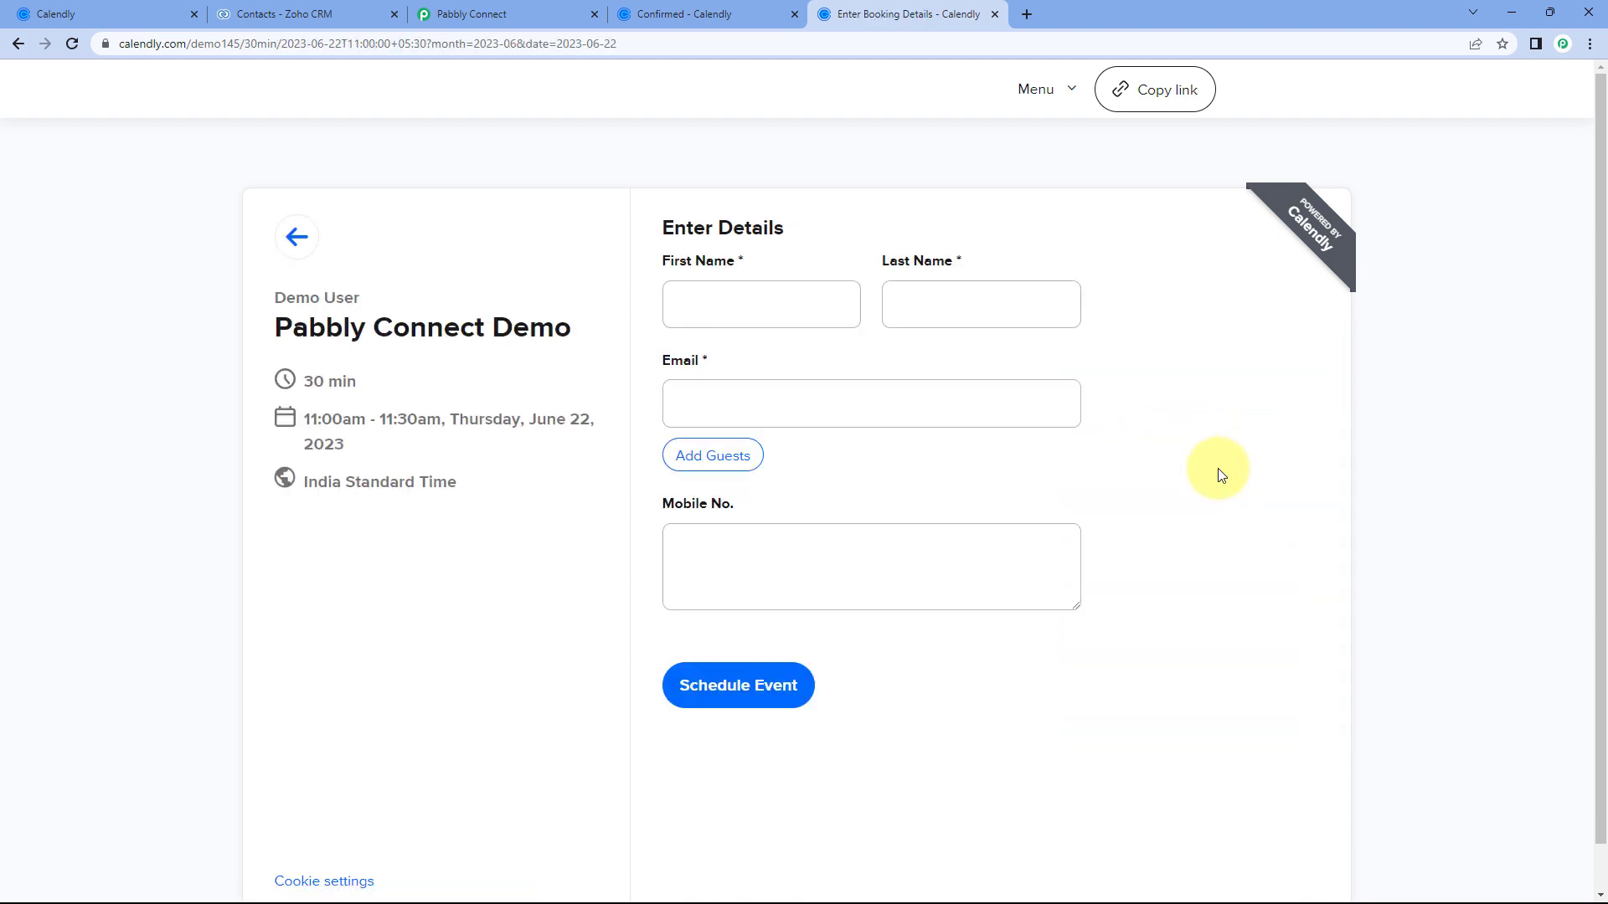
Enter the test invitee's first name, last name and e-mail on the booking form.
{"action": "left_click", "coordinate": [792, 314]}
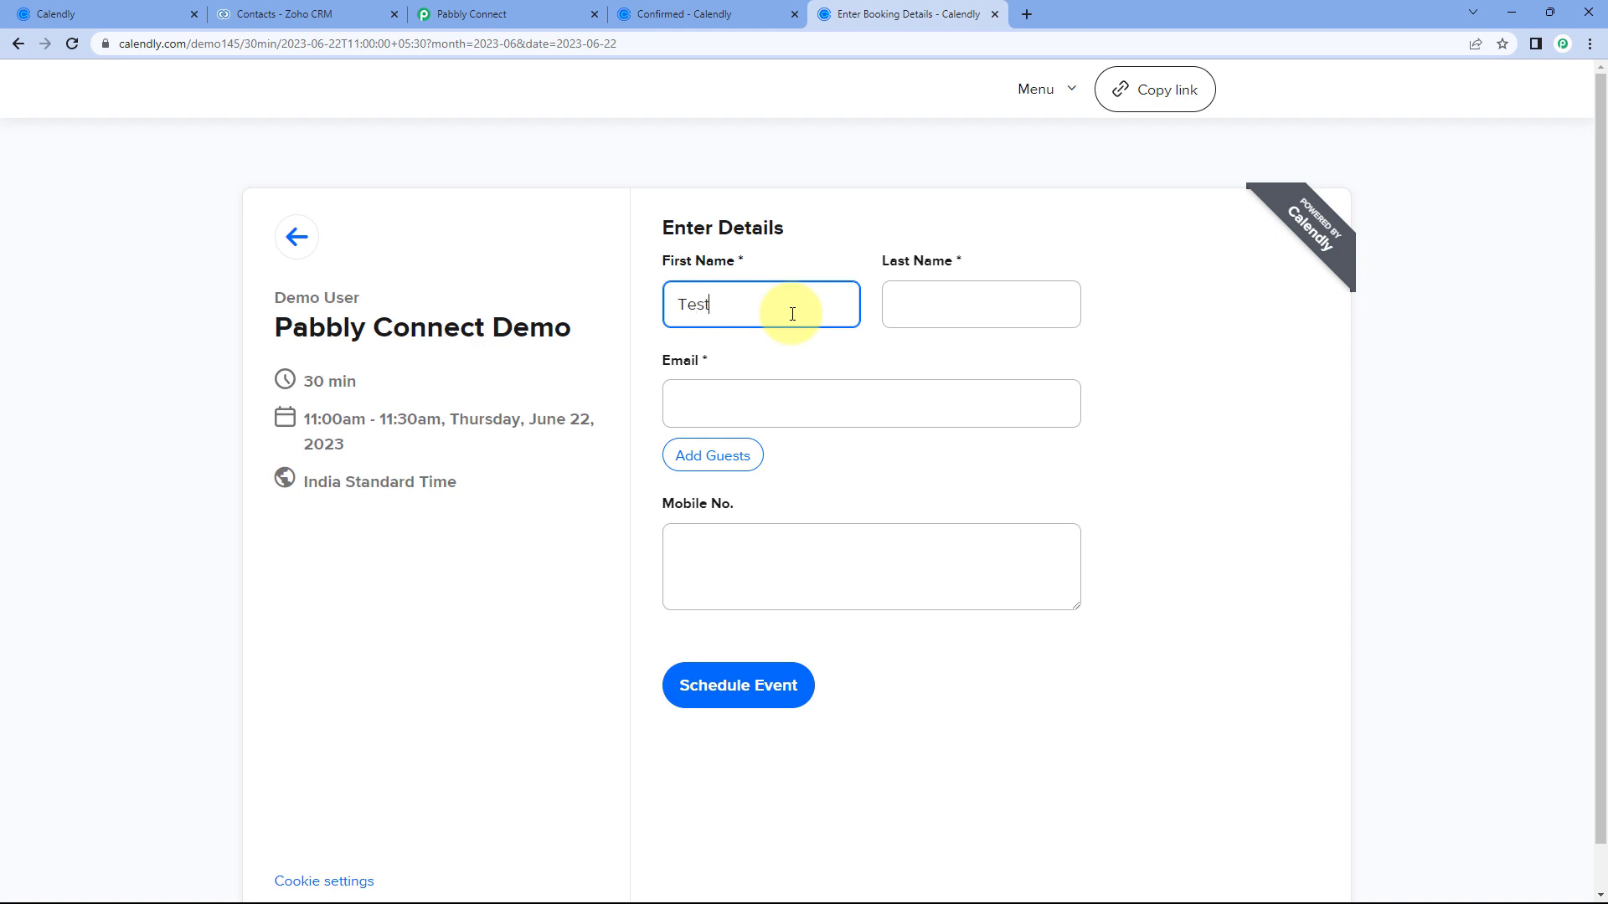
{"action": "key", "text": "Tab"}
{"action": "type", "text": "User"}
{"action": "key", "text": "Tab"}
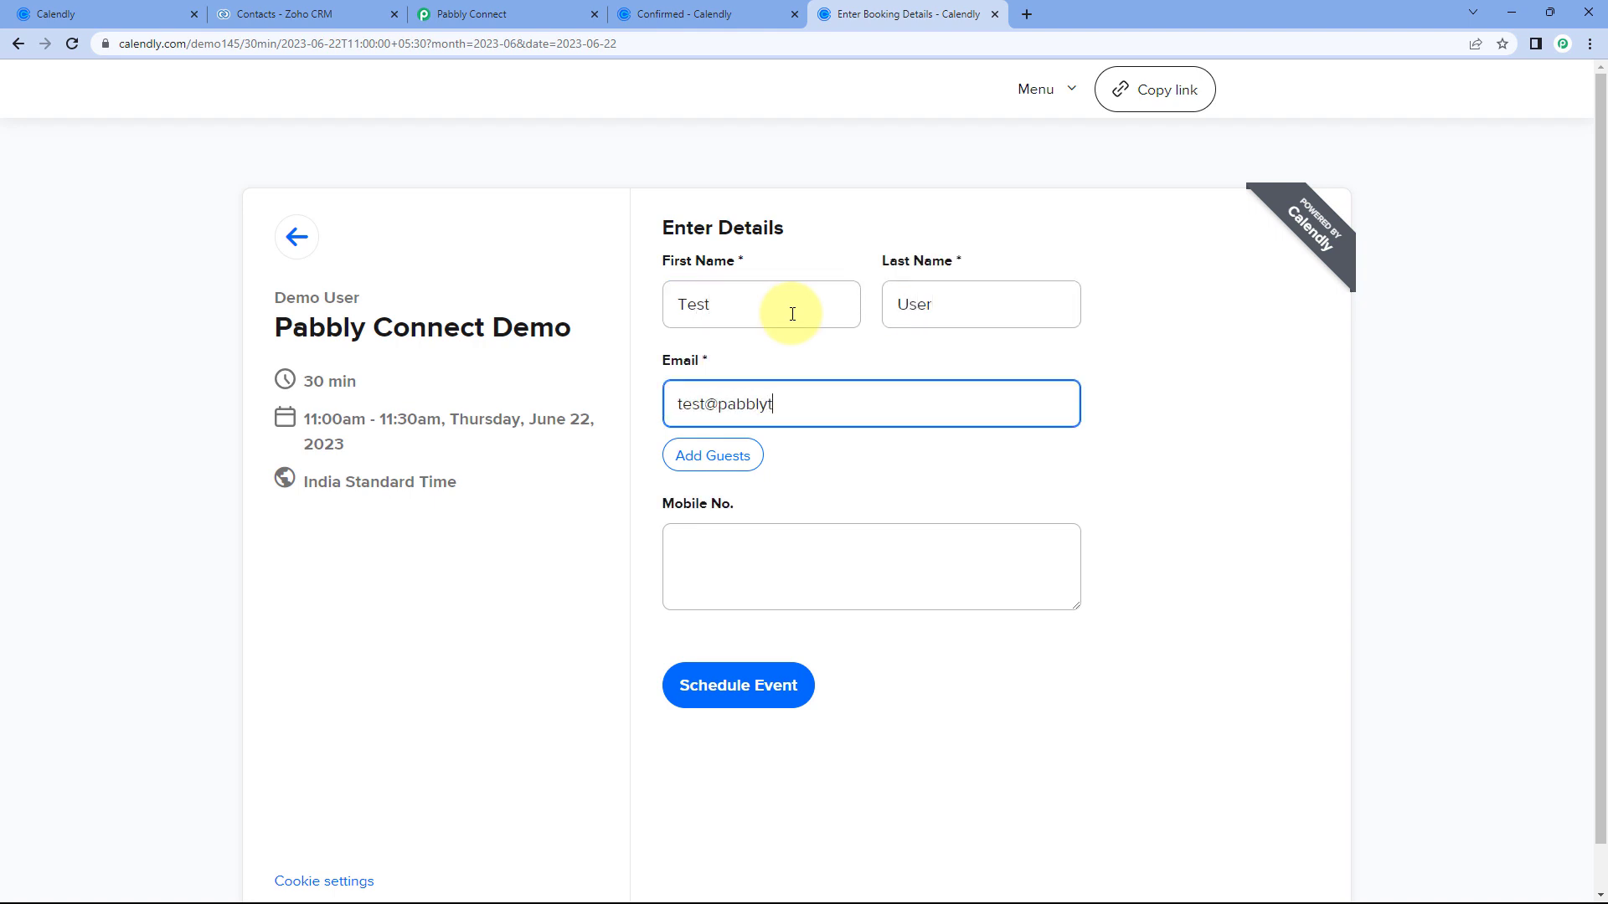
{"action": "key", "text": "Tab"}
{"action": "key", "text": "Tab"}
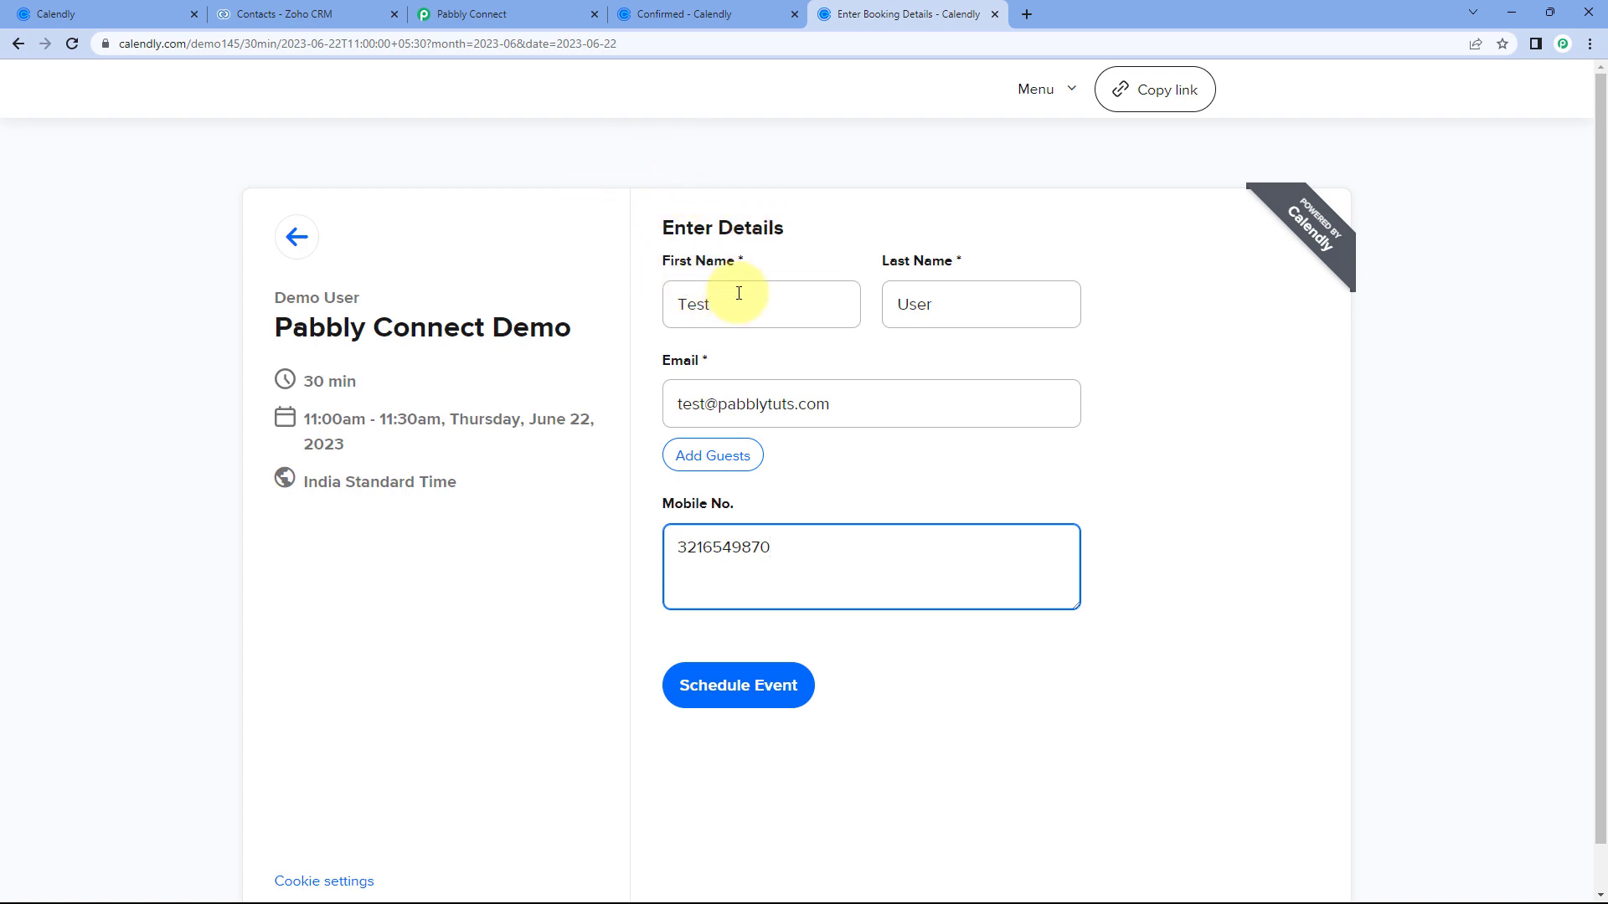
Finish the invitee's mobile number, checking against the test contact's record in Zoho CRM.
{"action": "left_click", "coordinate": [305, 15]}
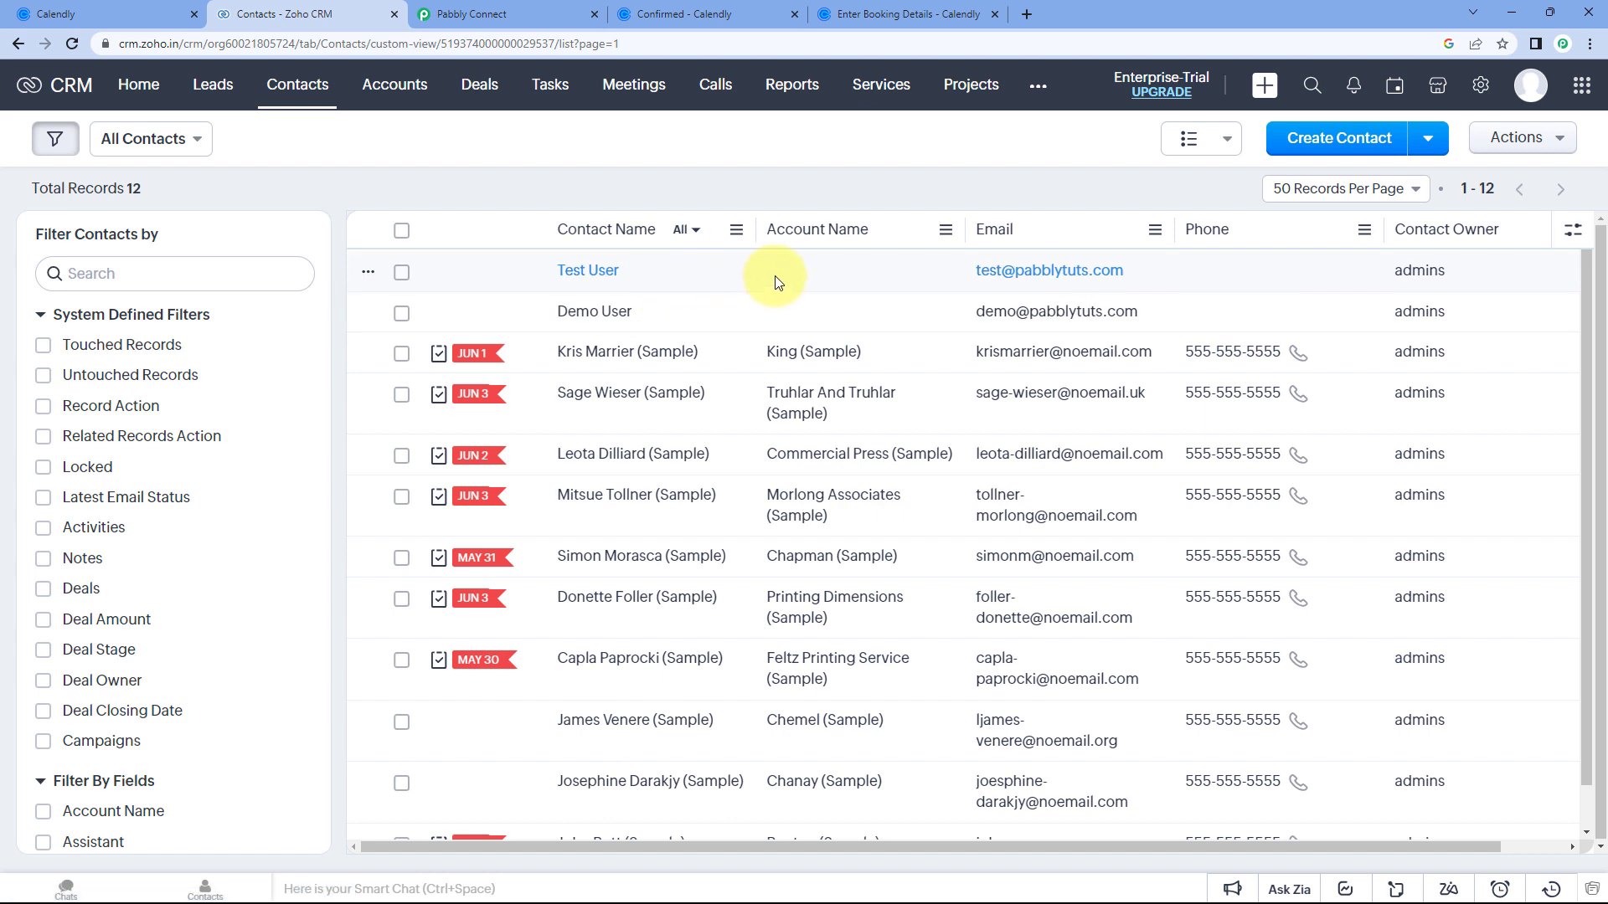
{"action": "left_click", "coordinate": [566, 268]}
{"action": "left_click", "coordinate": [846, 13]}
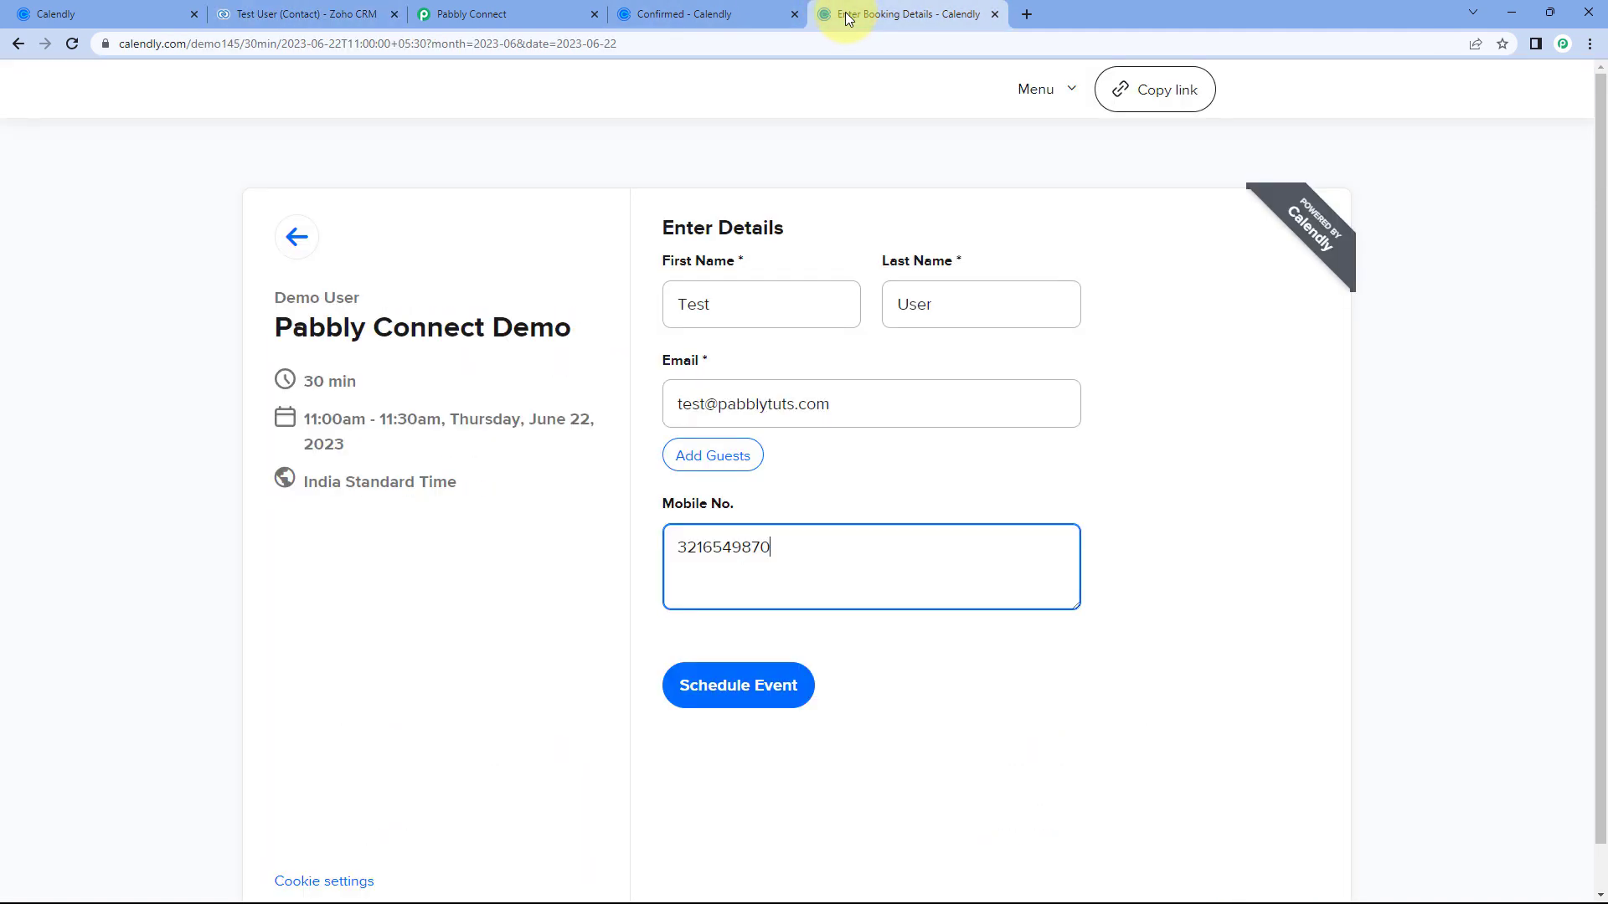
{"action": "left_click", "coordinate": [767, 359]}
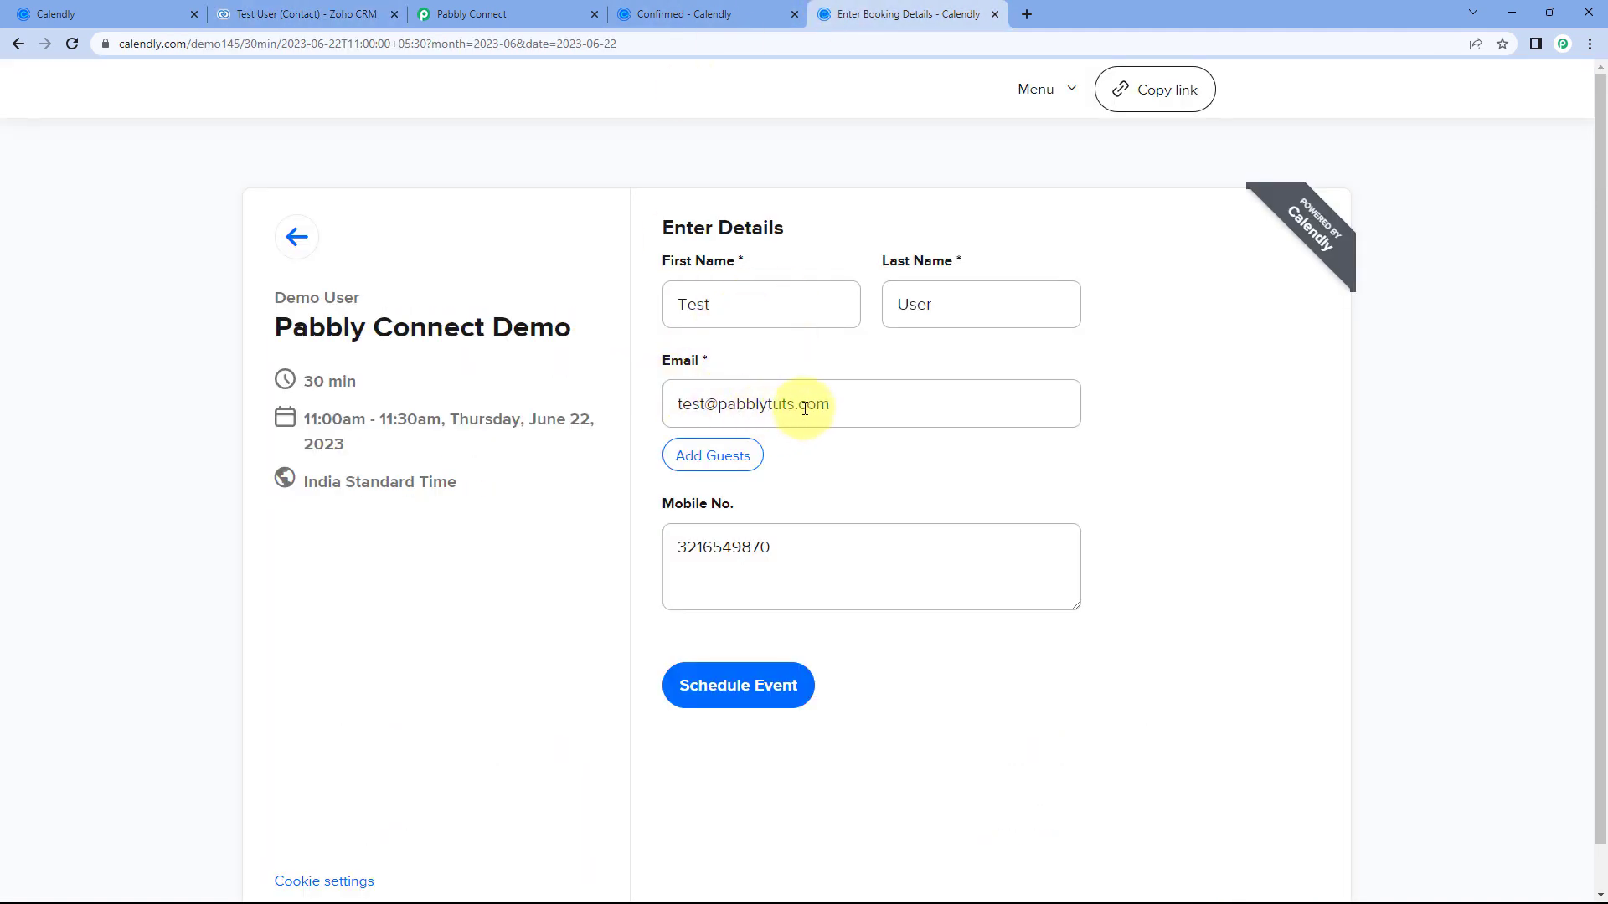
{"action": "left_click", "coordinate": [326, 13]}
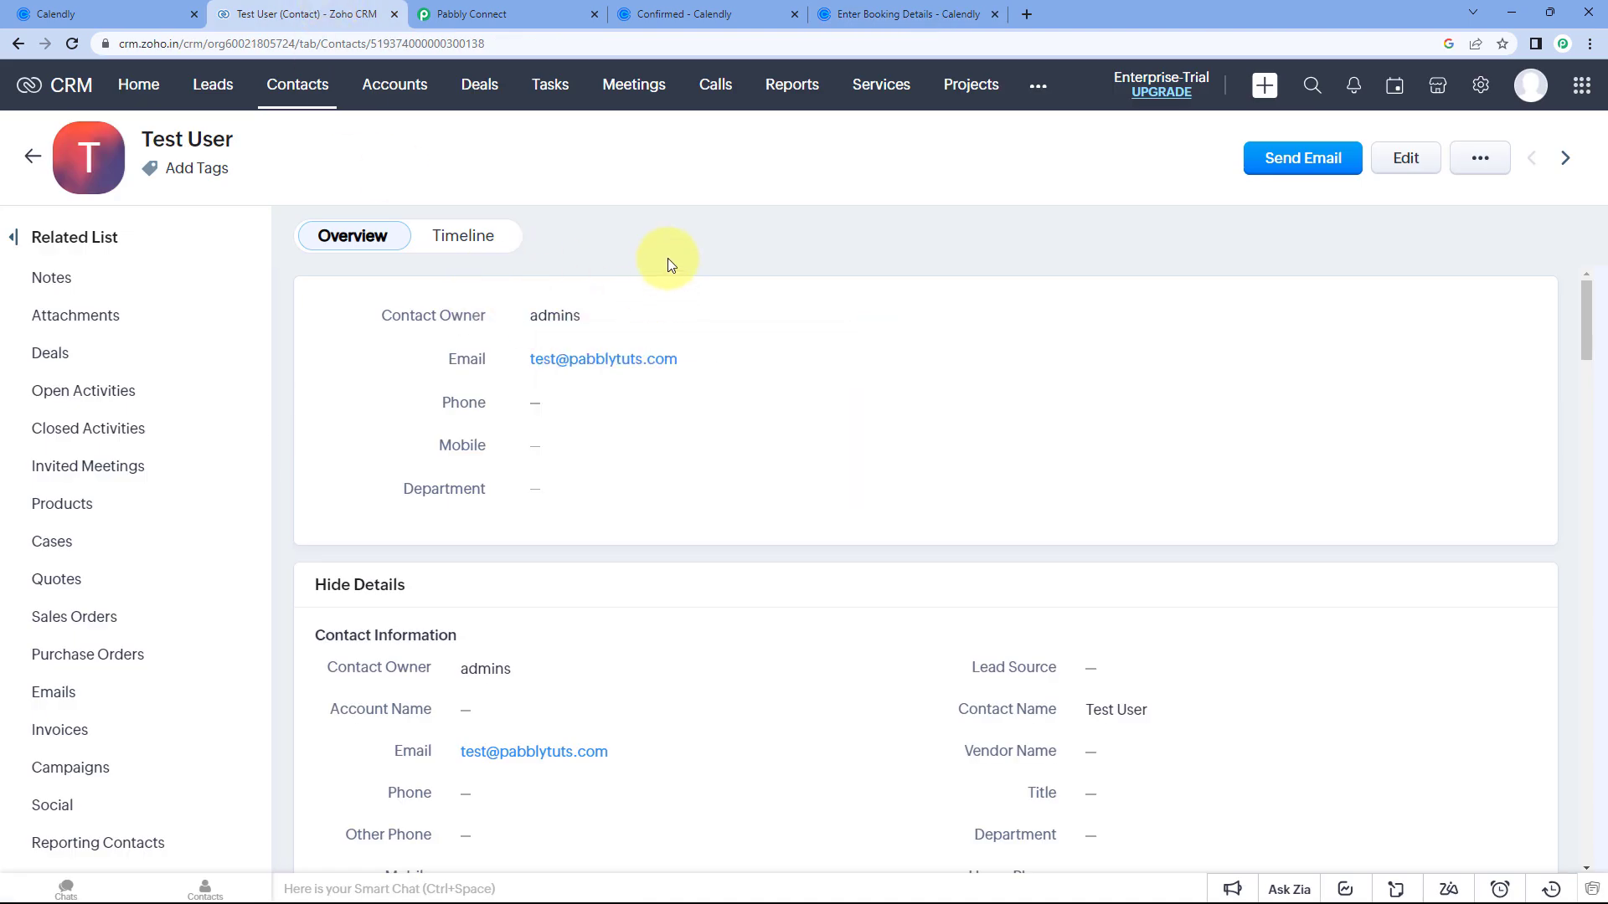
{"action": "left_click", "coordinate": [838, 14]}
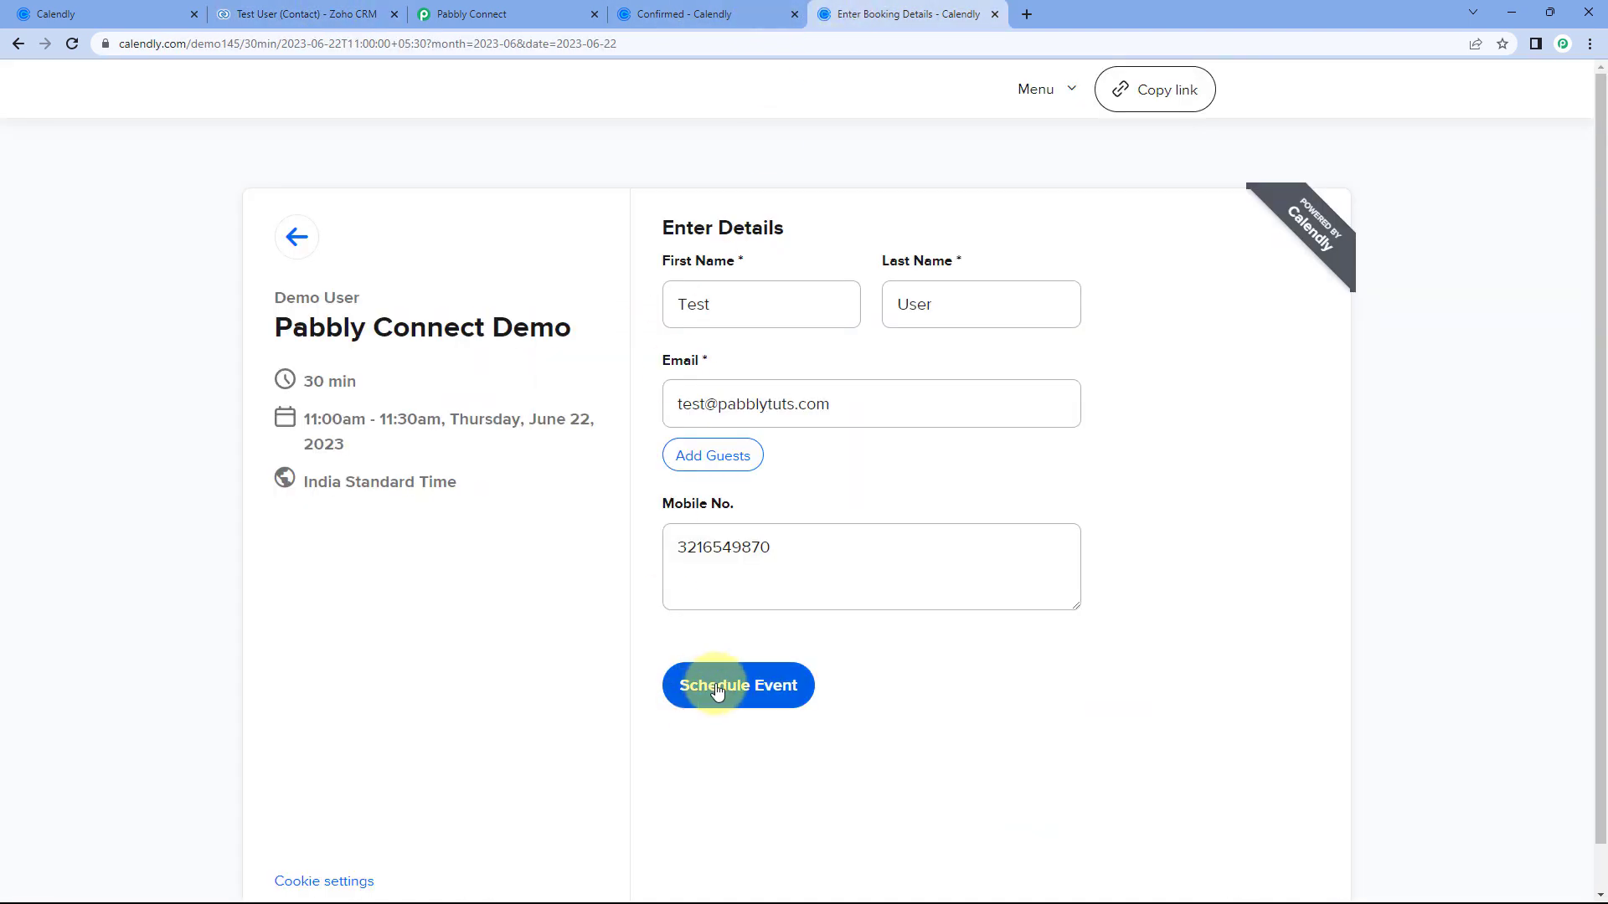
Schedule the event and confirm the 11:00am–11:30am slot on Thursday, June 22, 2023.
{"action": "left_click", "coordinate": [717, 687]}
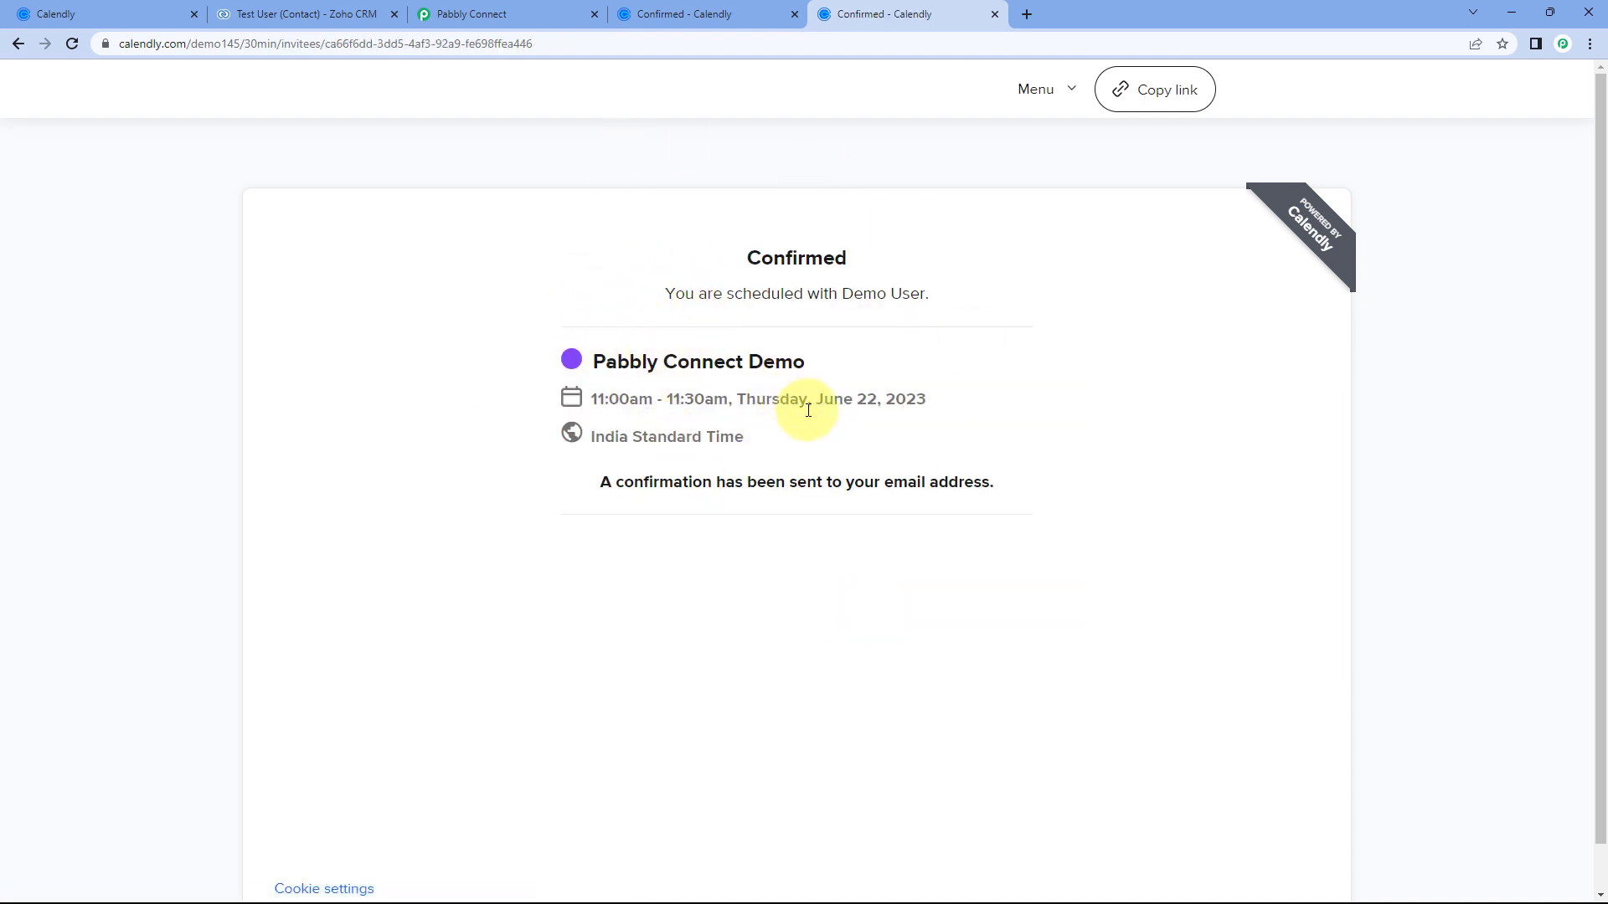
{"action": "left_click_drag", "start_coordinate": [876, 400], "coordinate": [816, 399]}
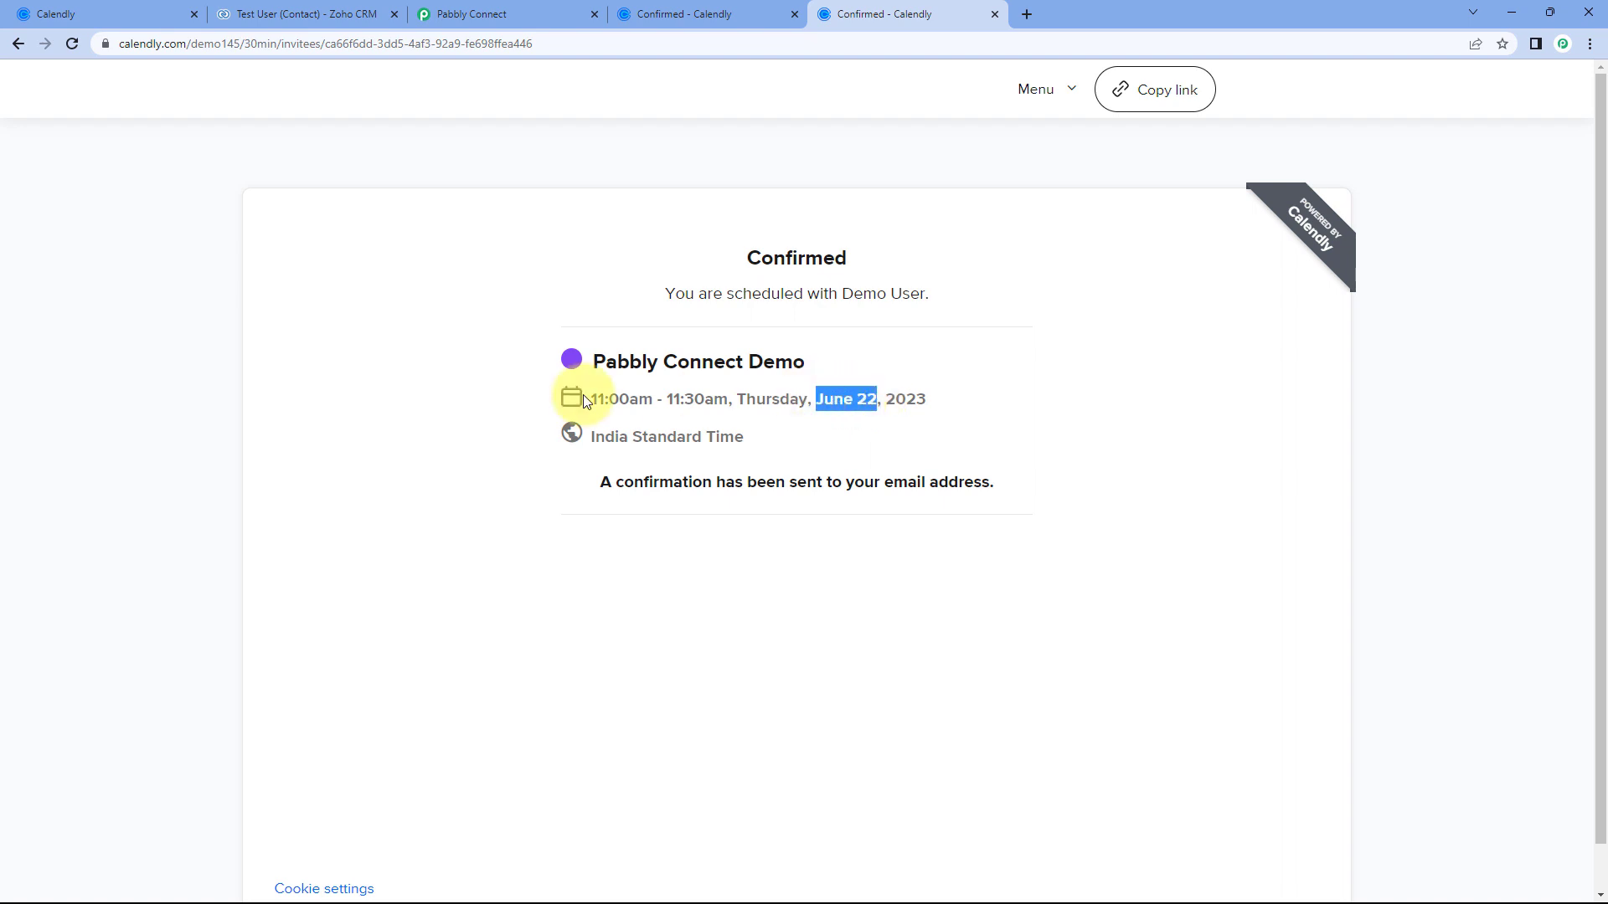
{"action": "left_click_drag", "start_coordinate": [594, 400], "coordinate": [730, 401]}
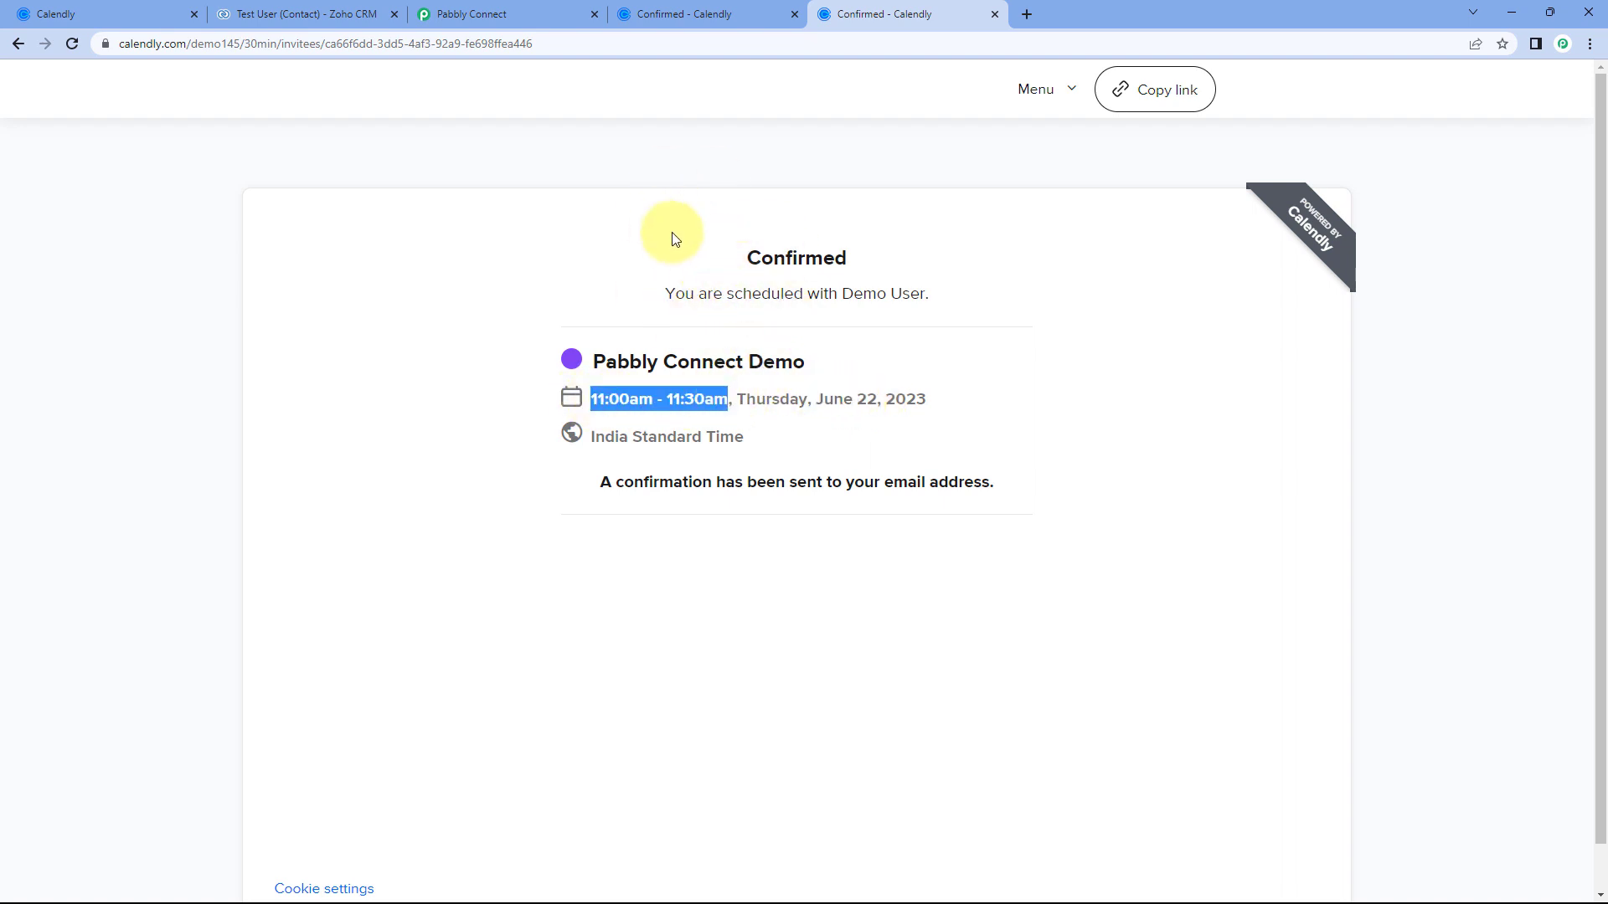
{"action": "left_click", "coordinate": [325, 4]}
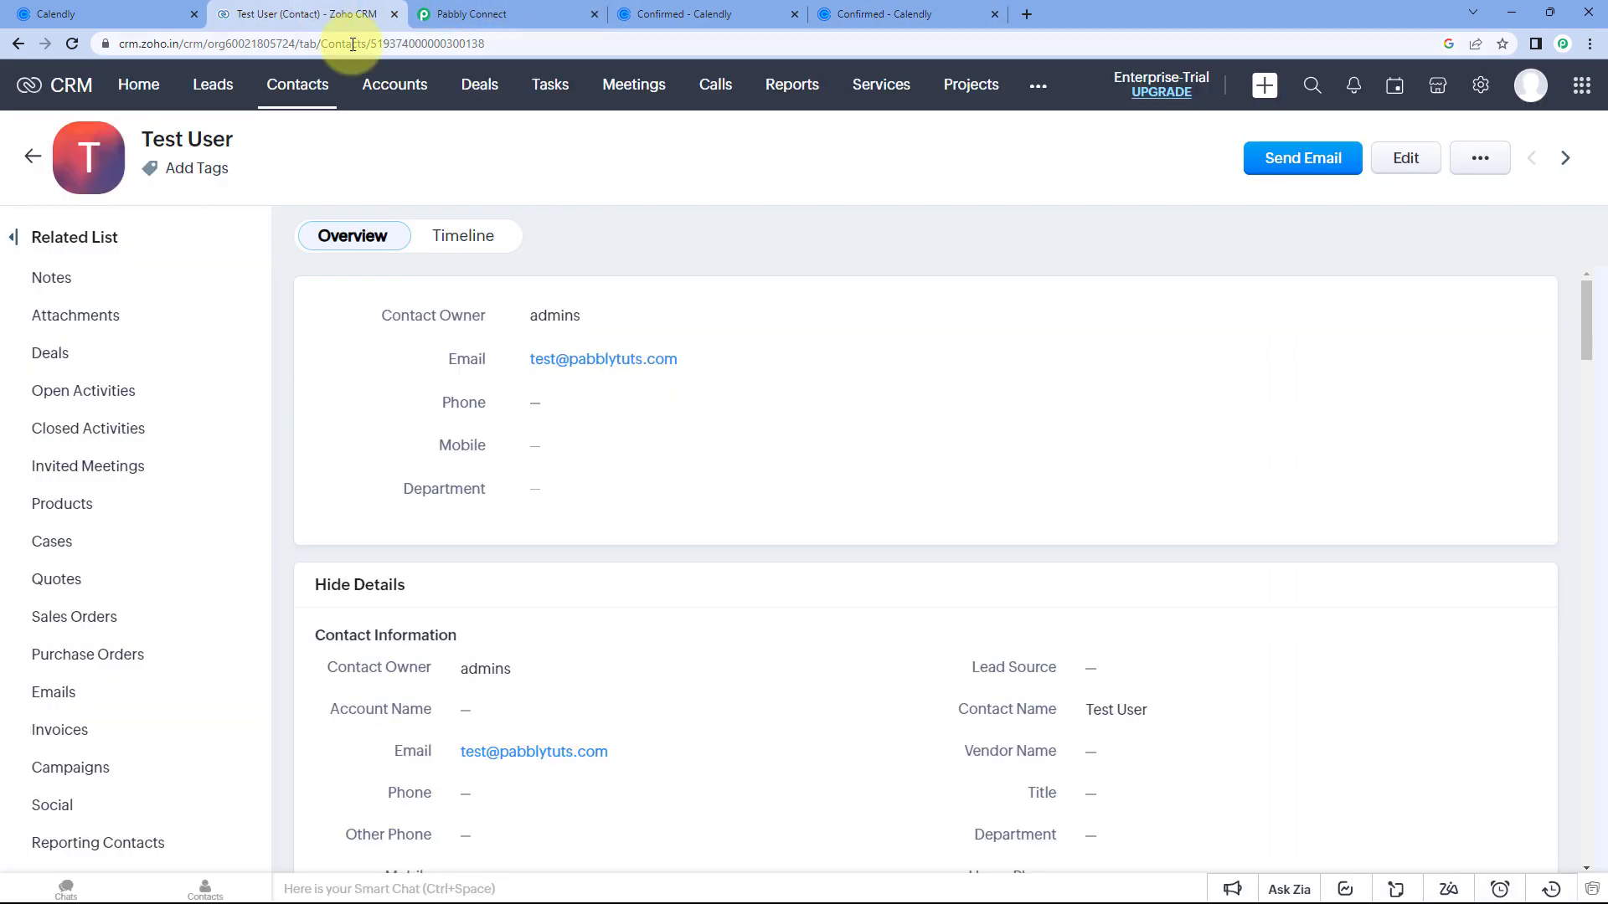
Reload the test contact and open its new task showing 22/06/2023 11:00–11:30 AM in the Description.
{"action": "left_click", "coordinate": [72, 44]}
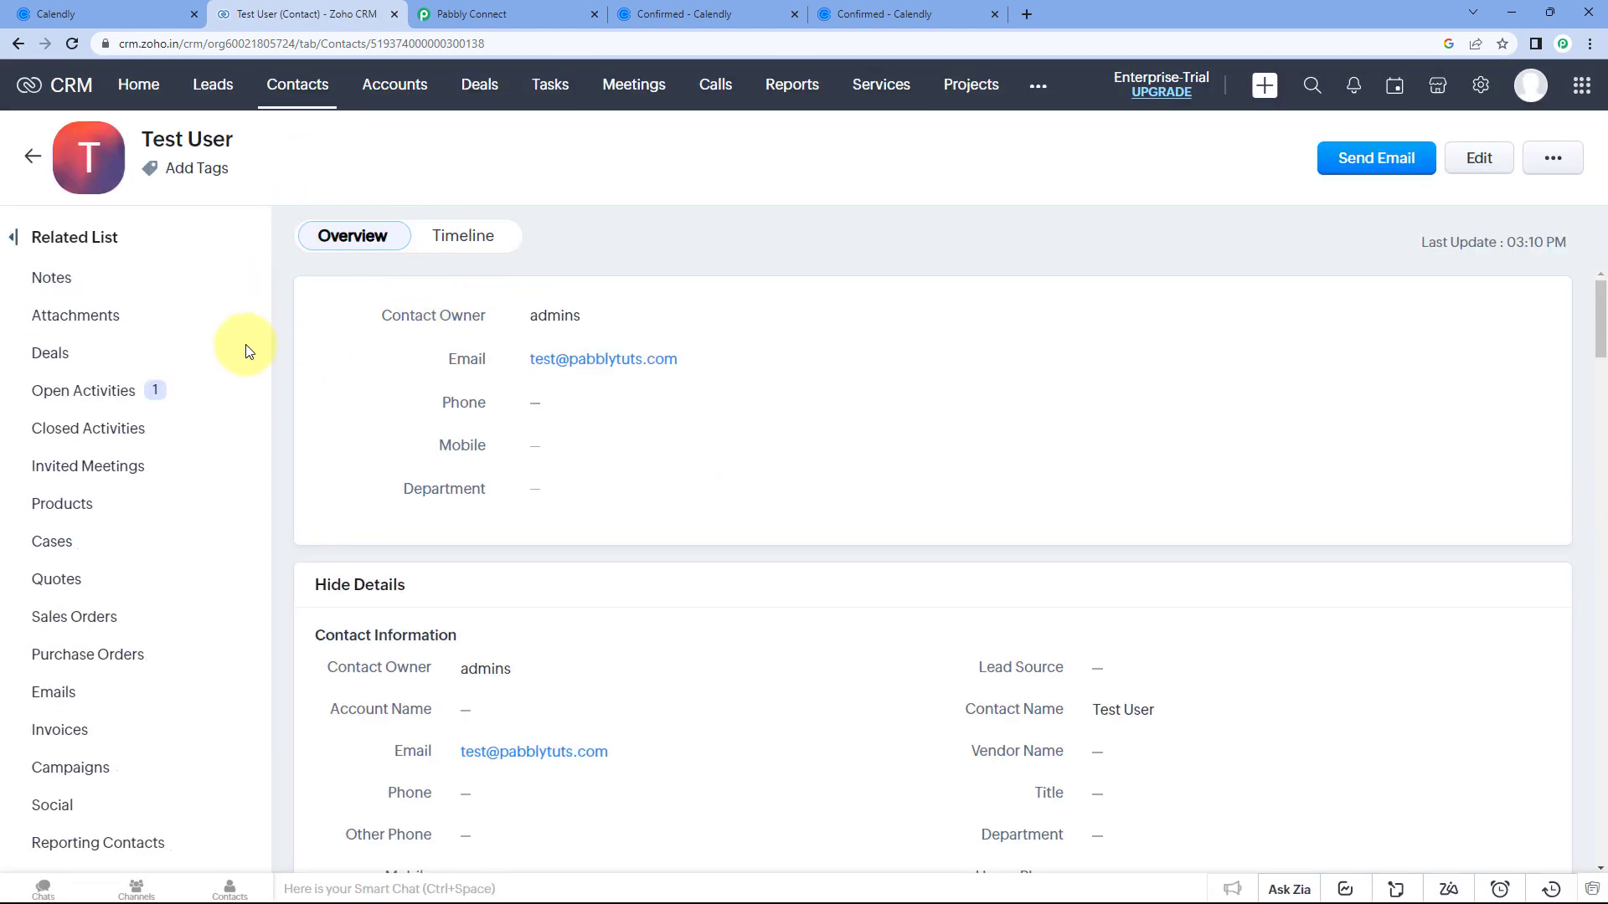
{"action": "left_click", "coordinate": [104, 394]}
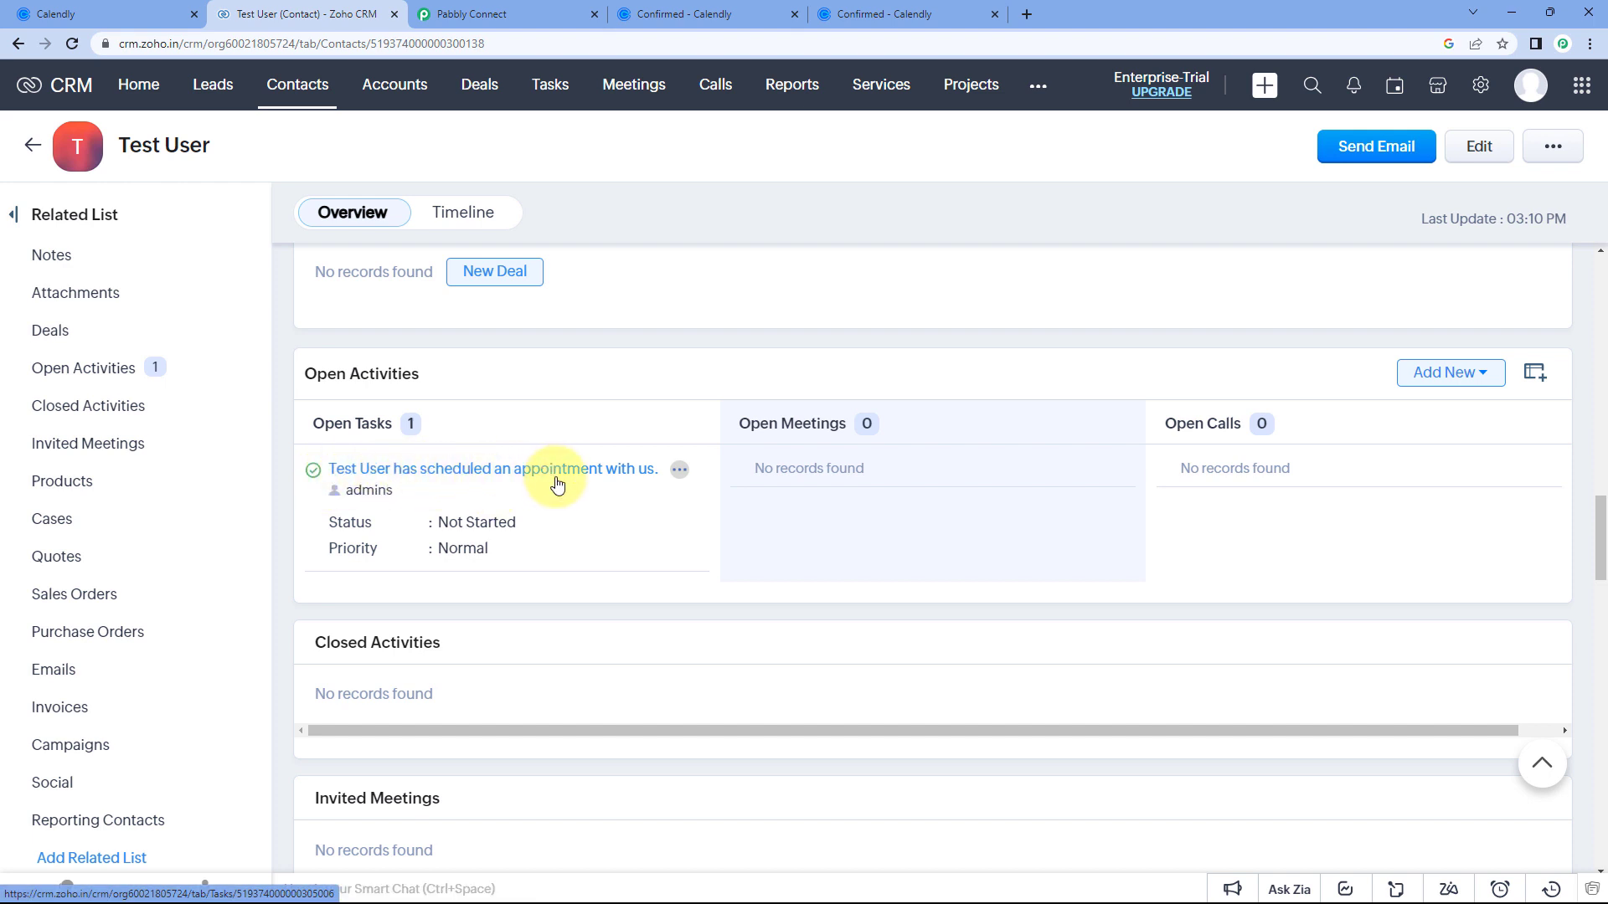
{"action": "left_click", "coordinate": [618, 469]}
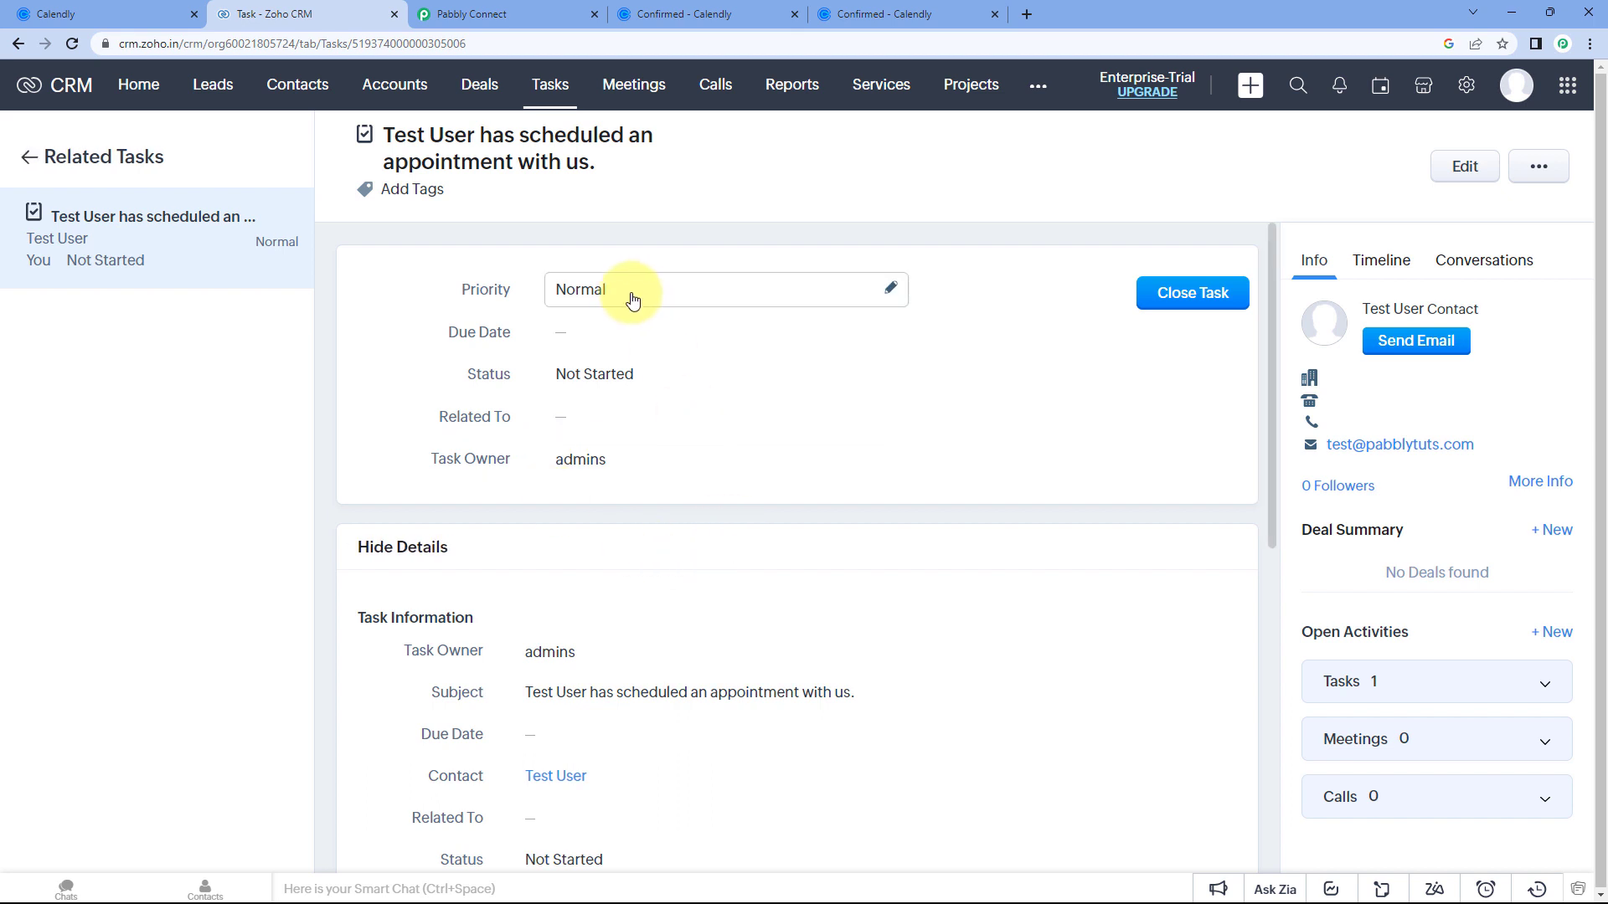
{"action": "scroll", "coordinate": [683, 430], "scroll_direction": "down", "scroll_amount": 5}
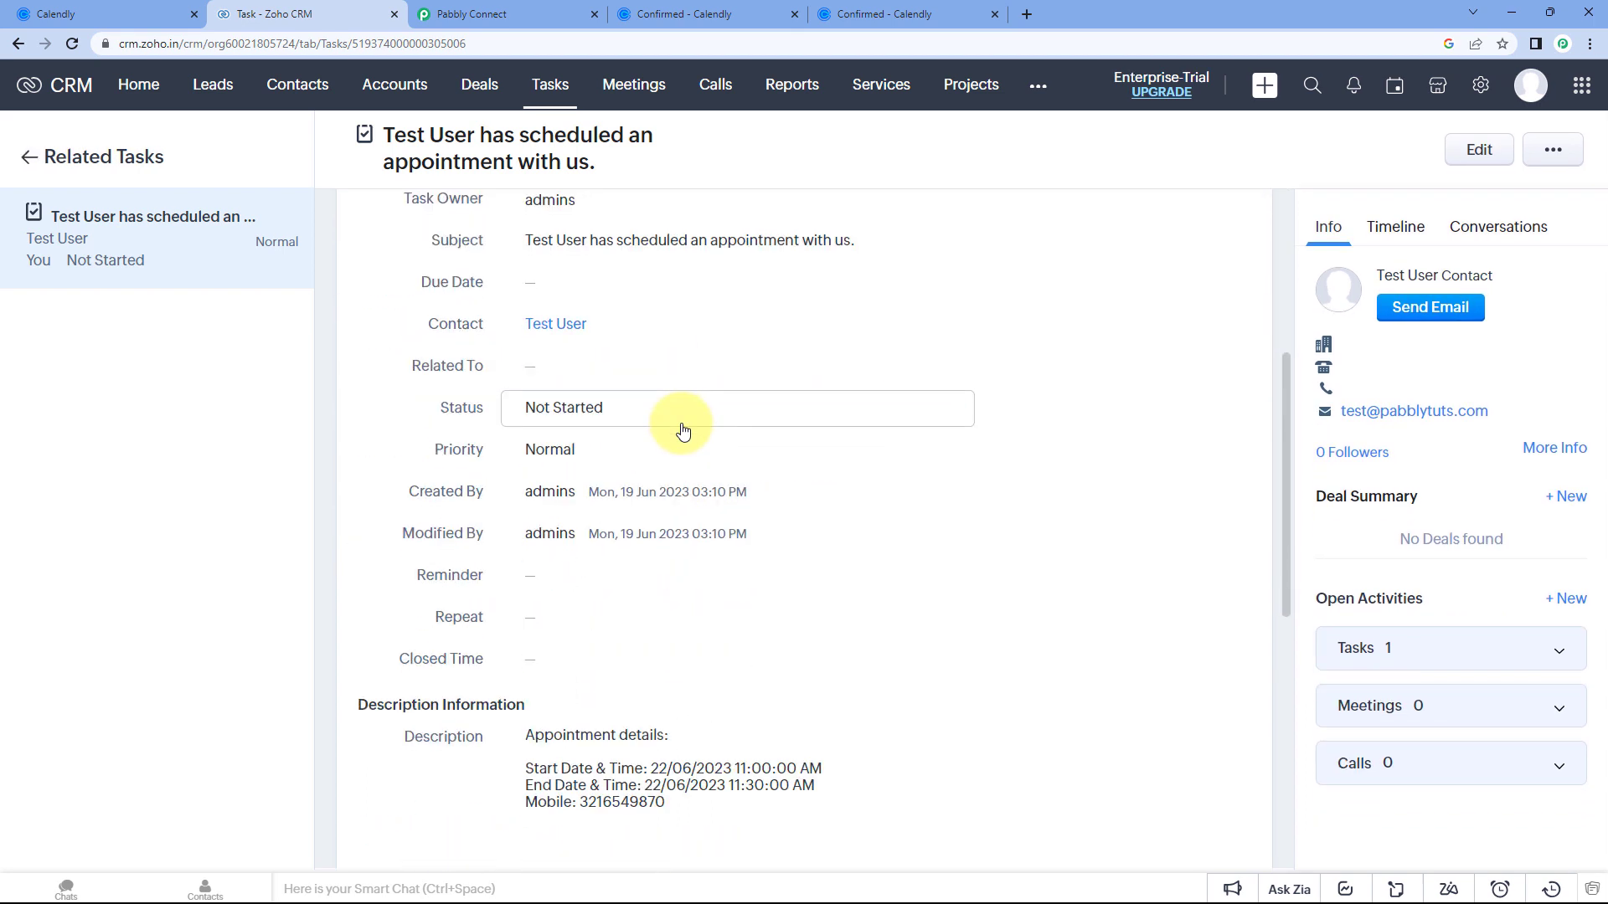
{"action": "scroll", "coordinate": [655, 560], "scroll_direction": "down", "scroll_amount": 3}
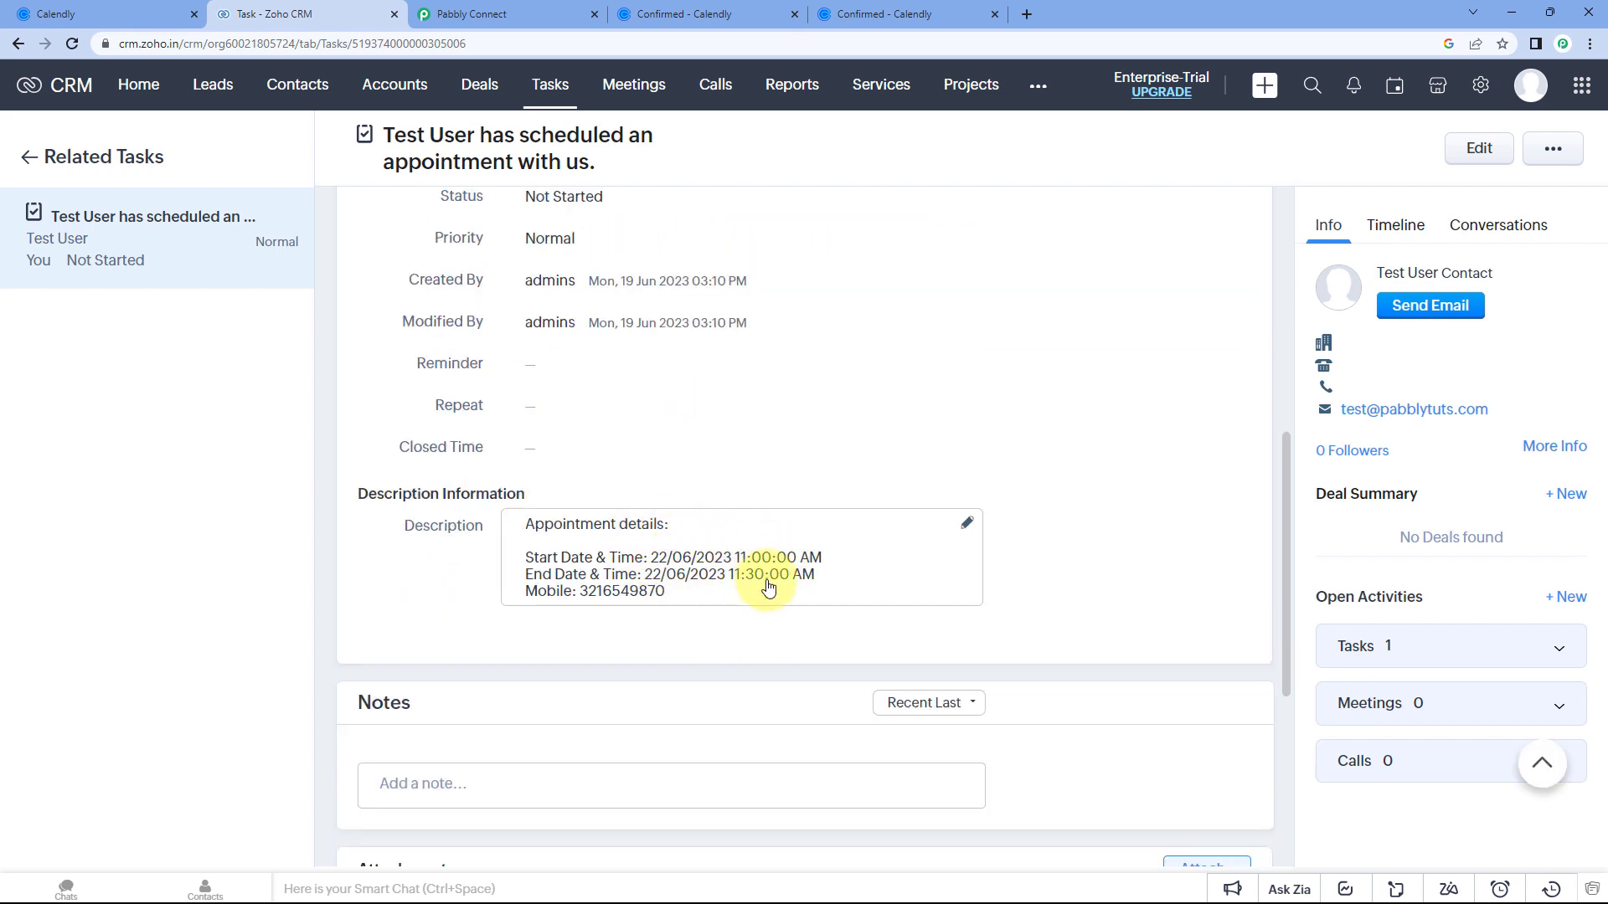
{"action": "left_click", "coordinate": [837, 14]}
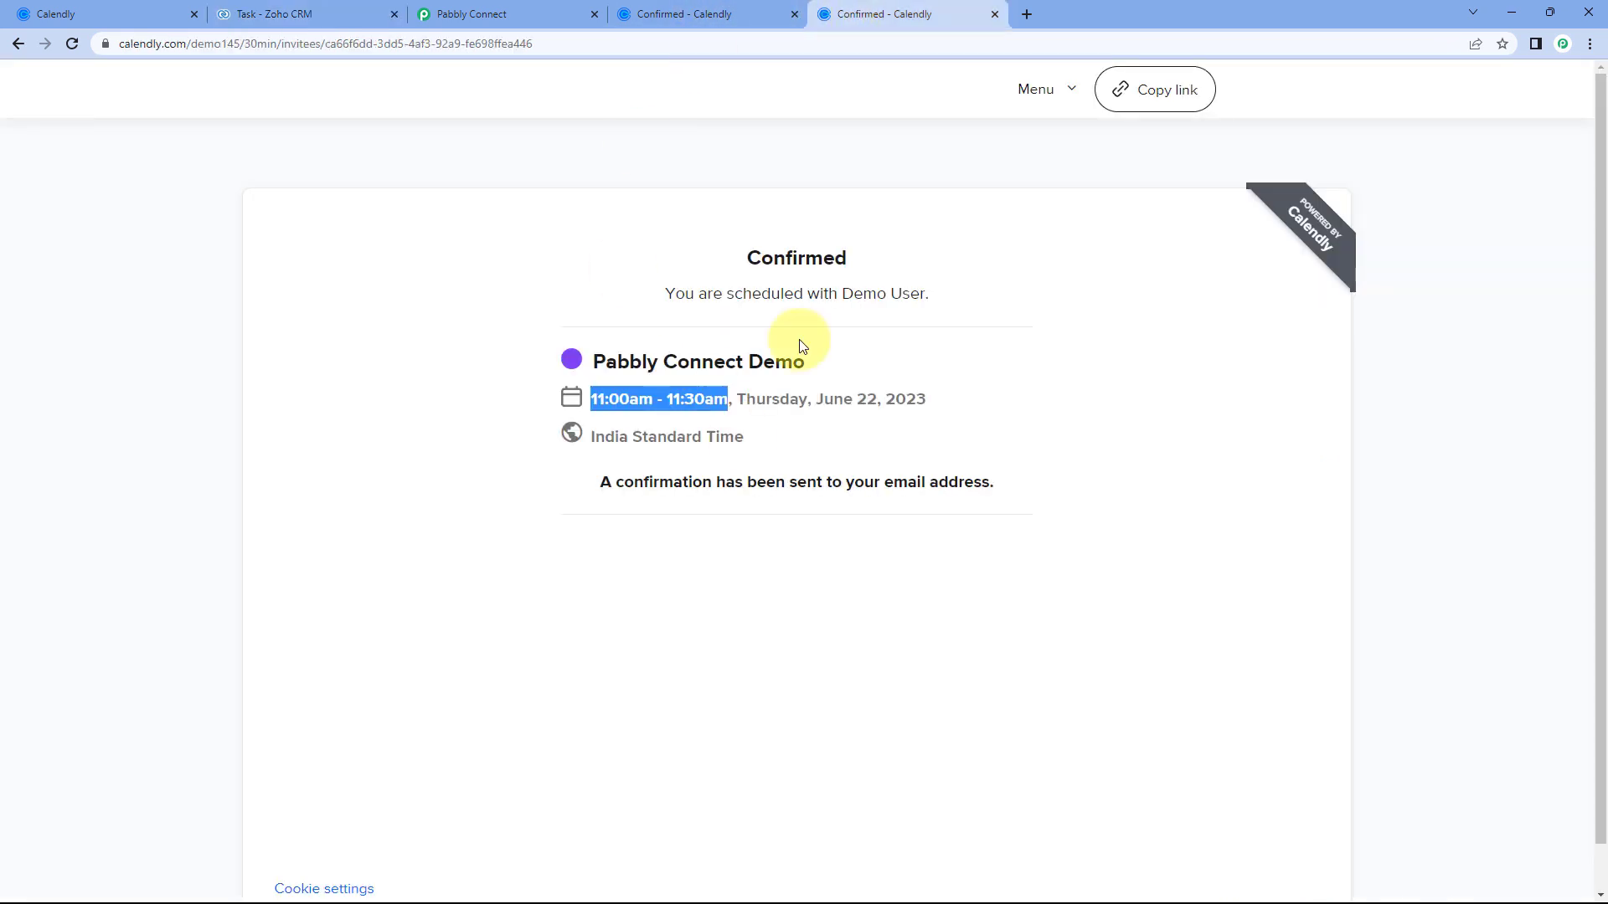
Return to the 'Calendly to Zoho CRM' workflow, still switched ON.
{"action": "left_click", "coordinate": [677, 266]}
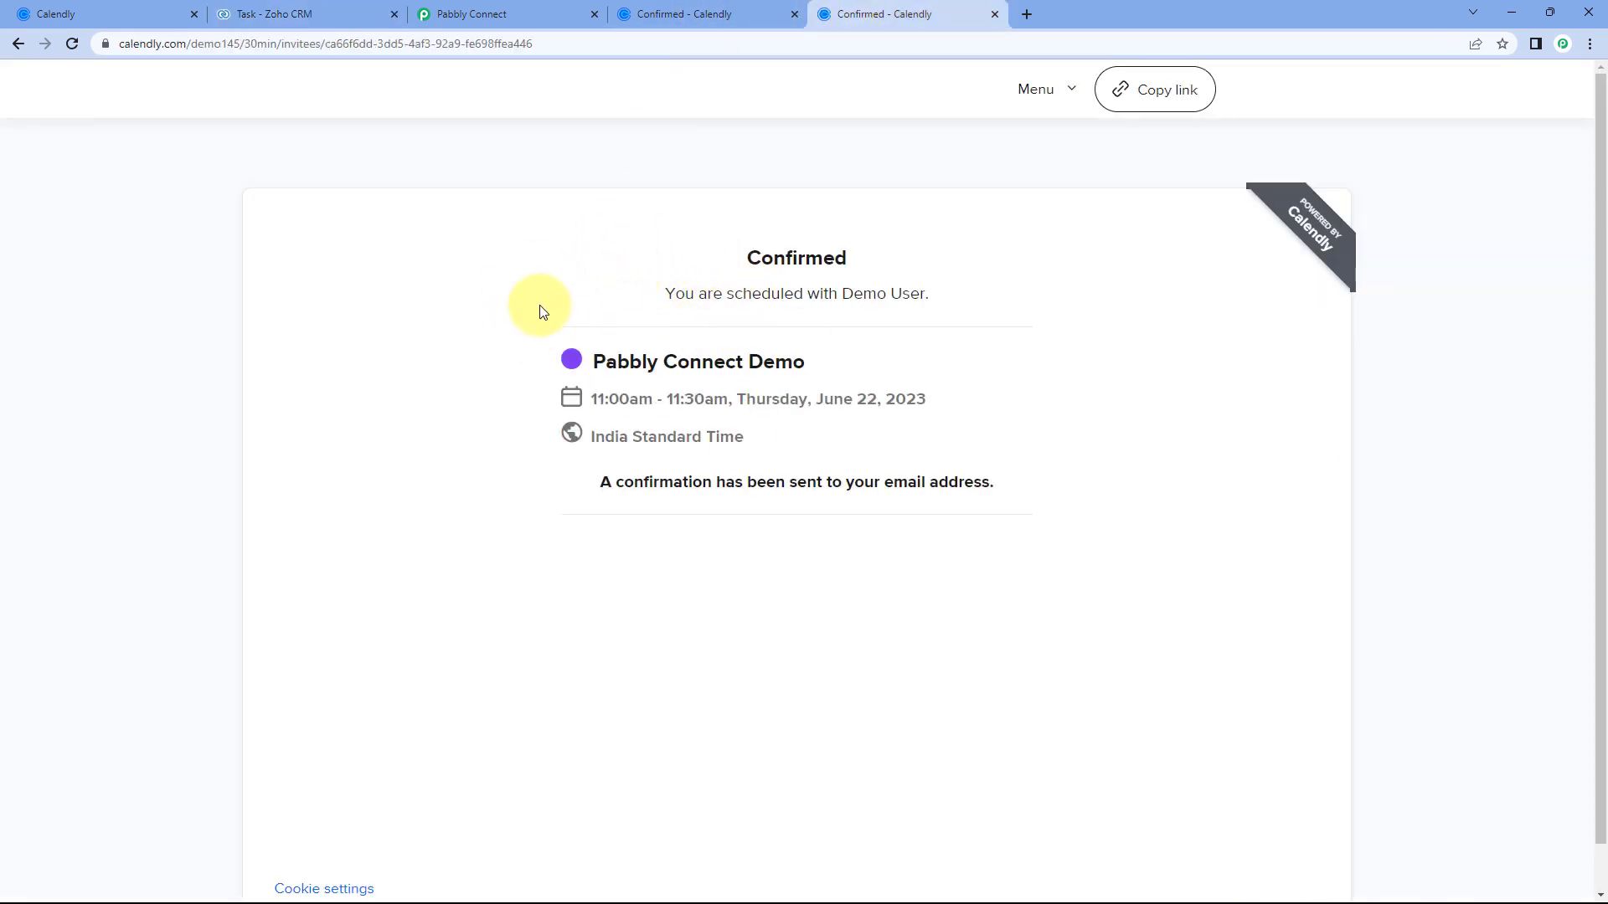
{"action": "left_click", "coordinate": [477, 14]}
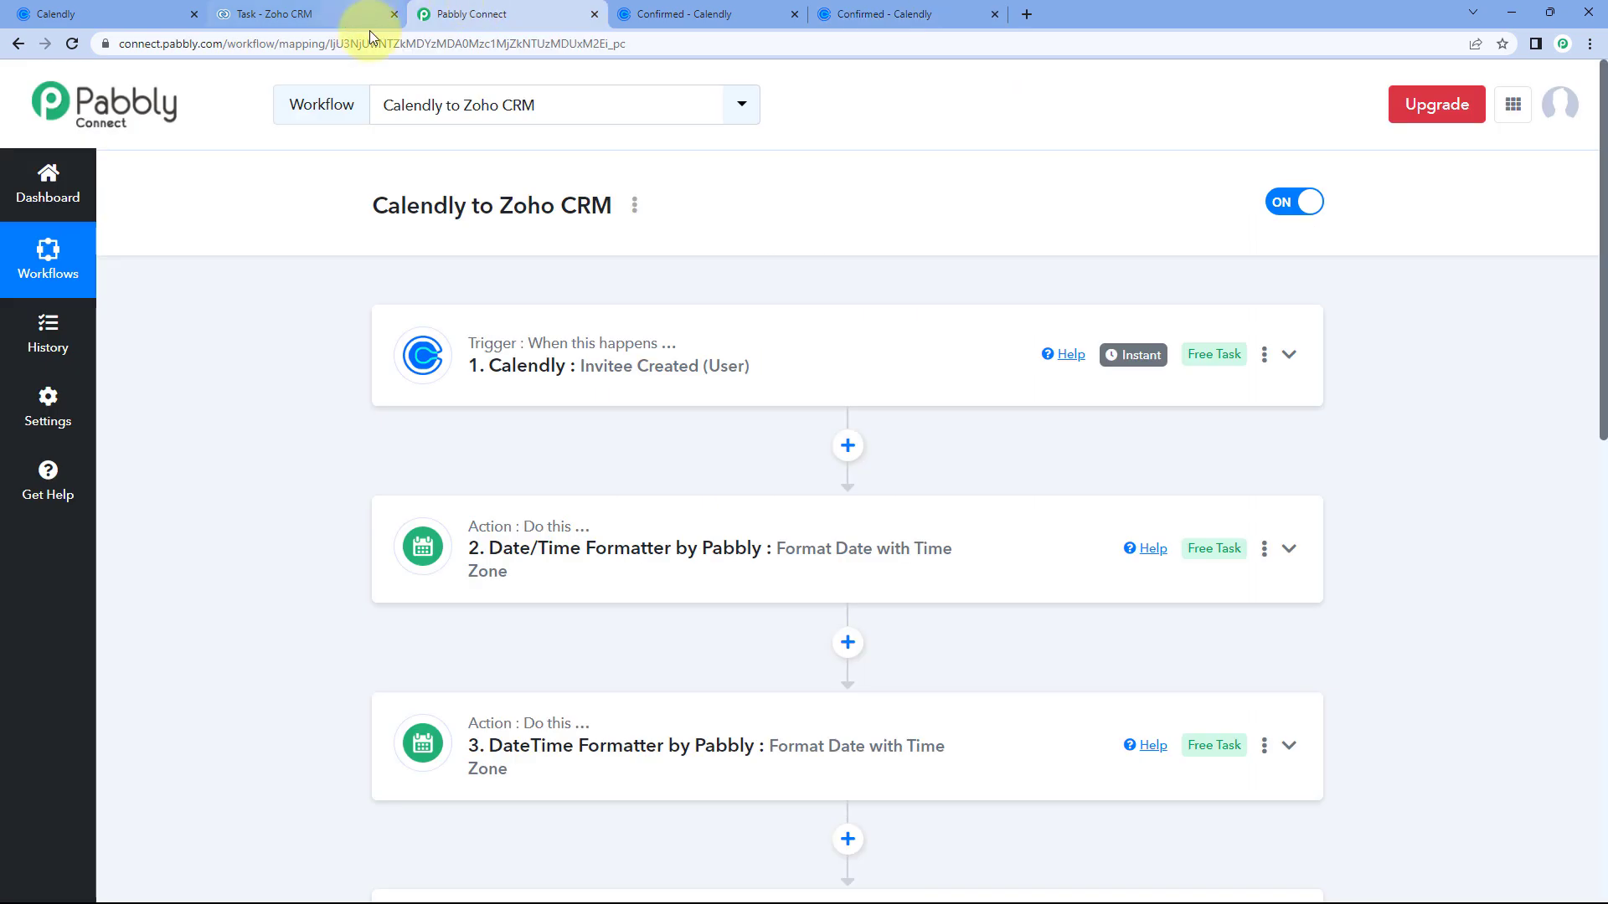
{"action": "left_click", "coordinate": [368, 15]}
{"action": "left_click", "coordinate": [520, 14]}
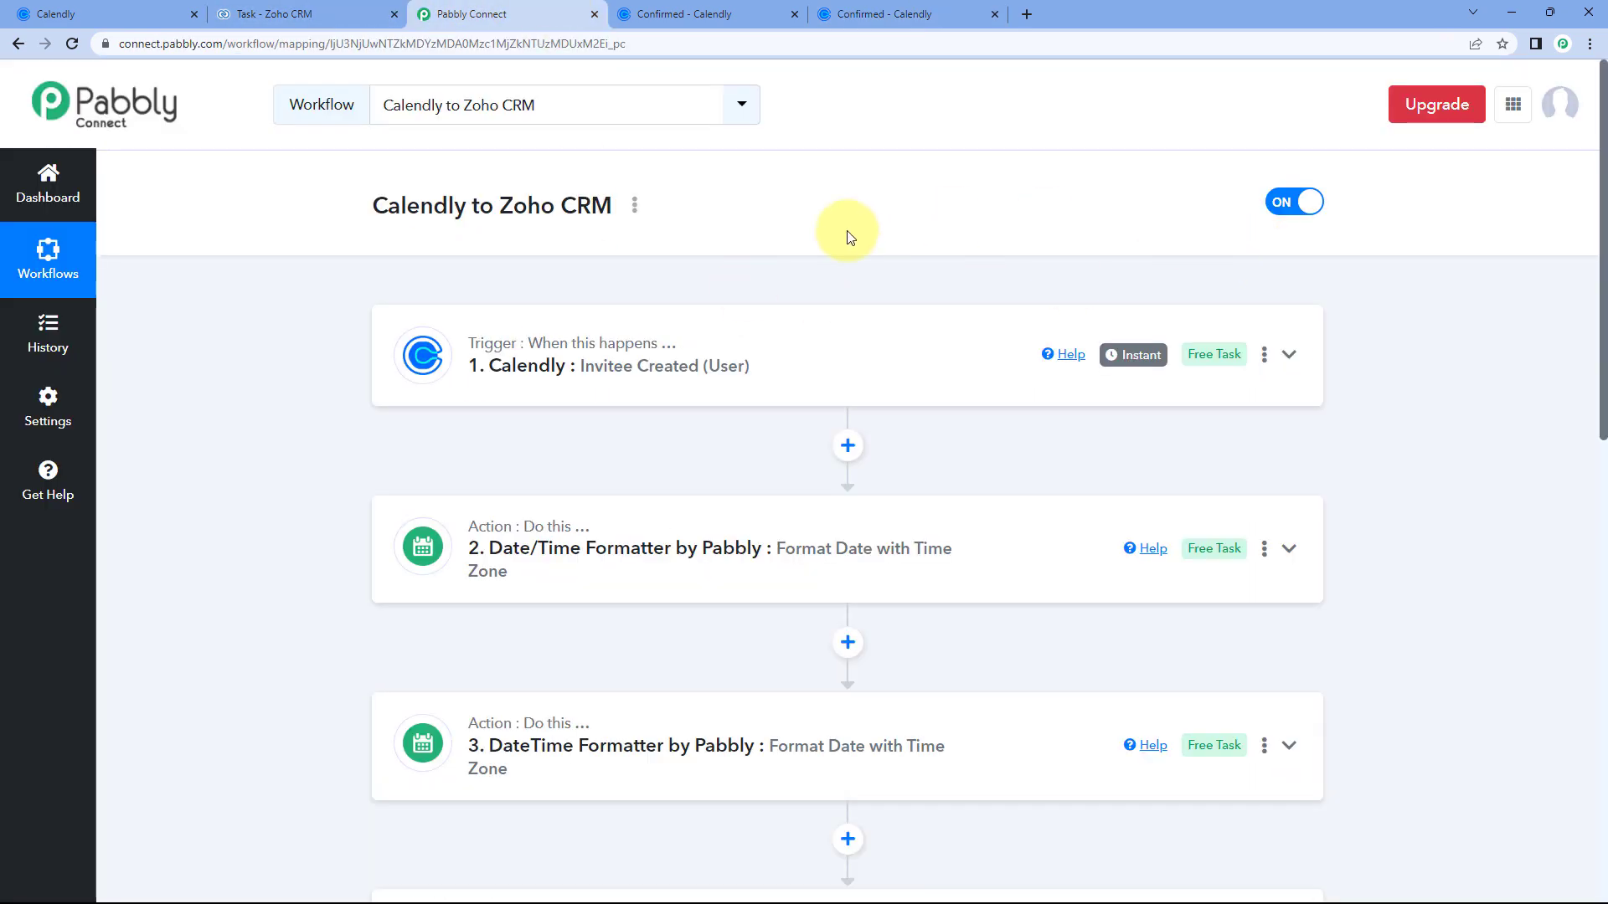